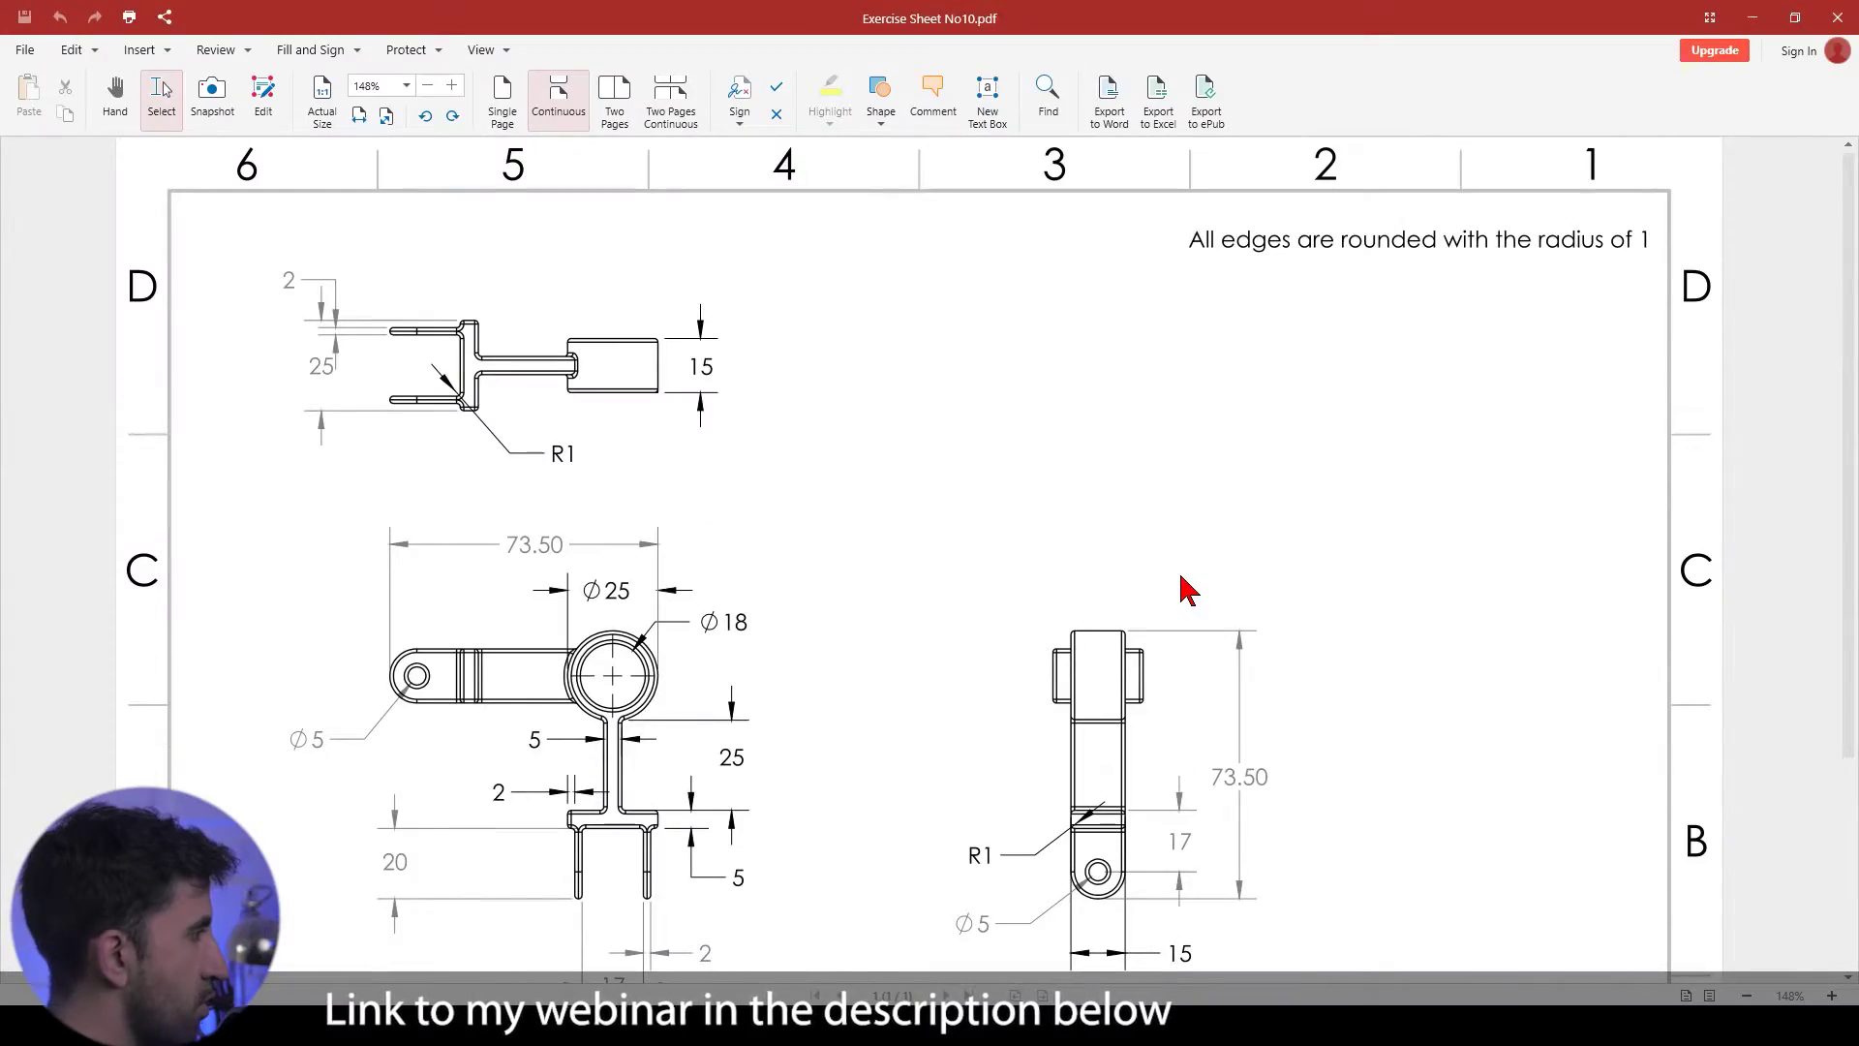
{"action": "scroll", "coordinate": [1189, 588], "scroll_direction": "down", "scroll_amount": 4}
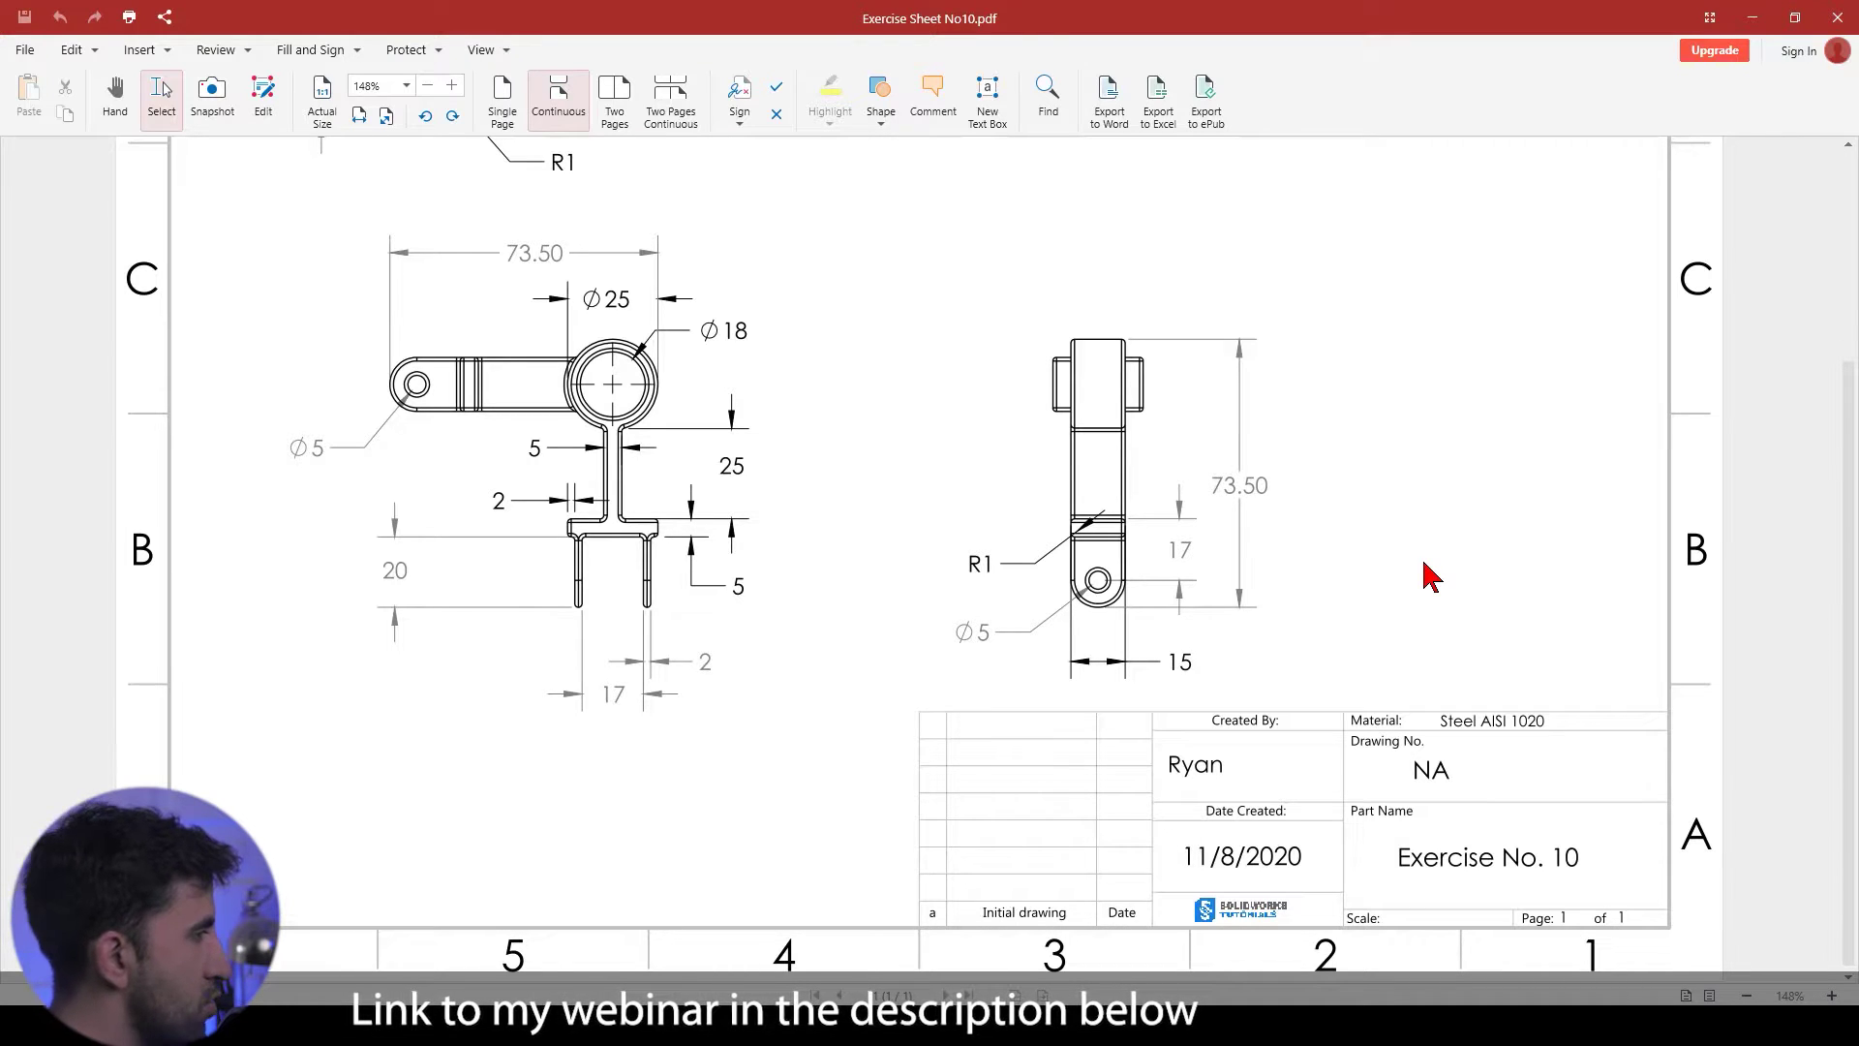
{"action": "scroll", "coordinate": [1431, 576], "scroll_direction": "up", "scroll_amount": 4}
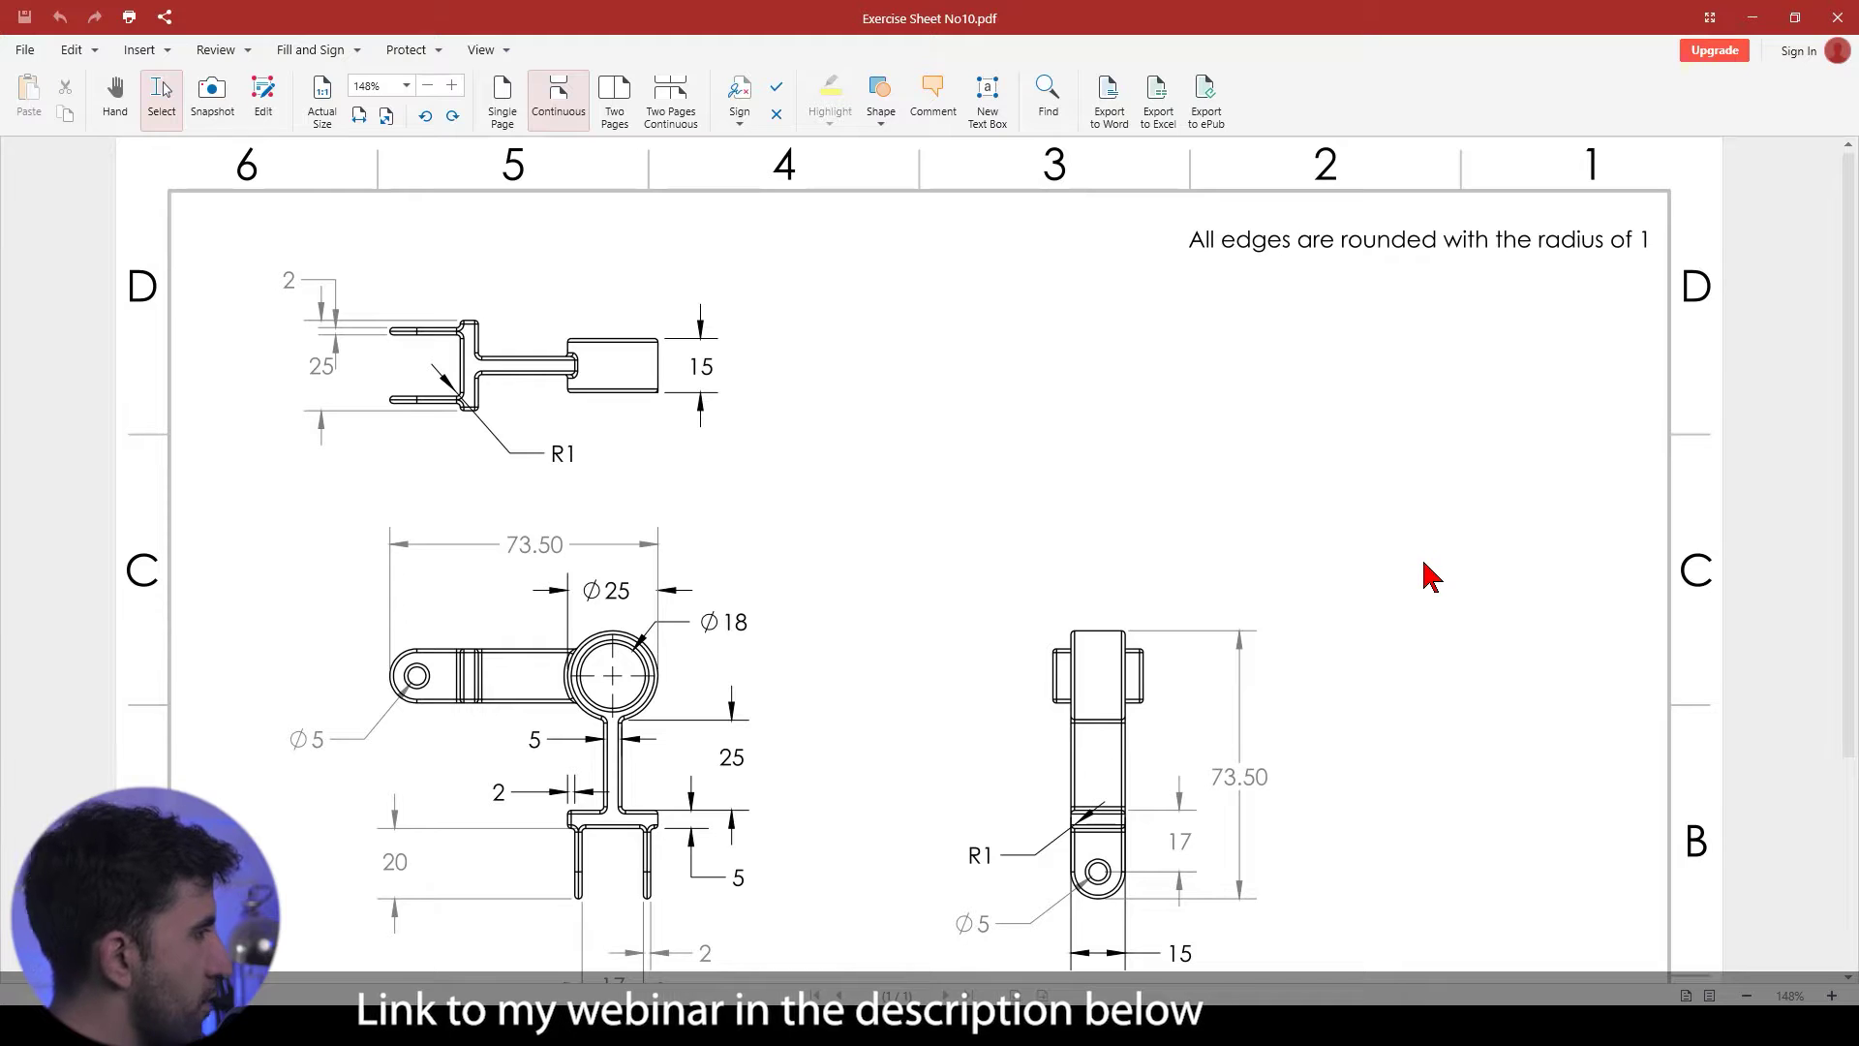
{"action": "scroll", "coordinate": [1431, 576], "scroll_direction": "down", "scroll_amount": 2}
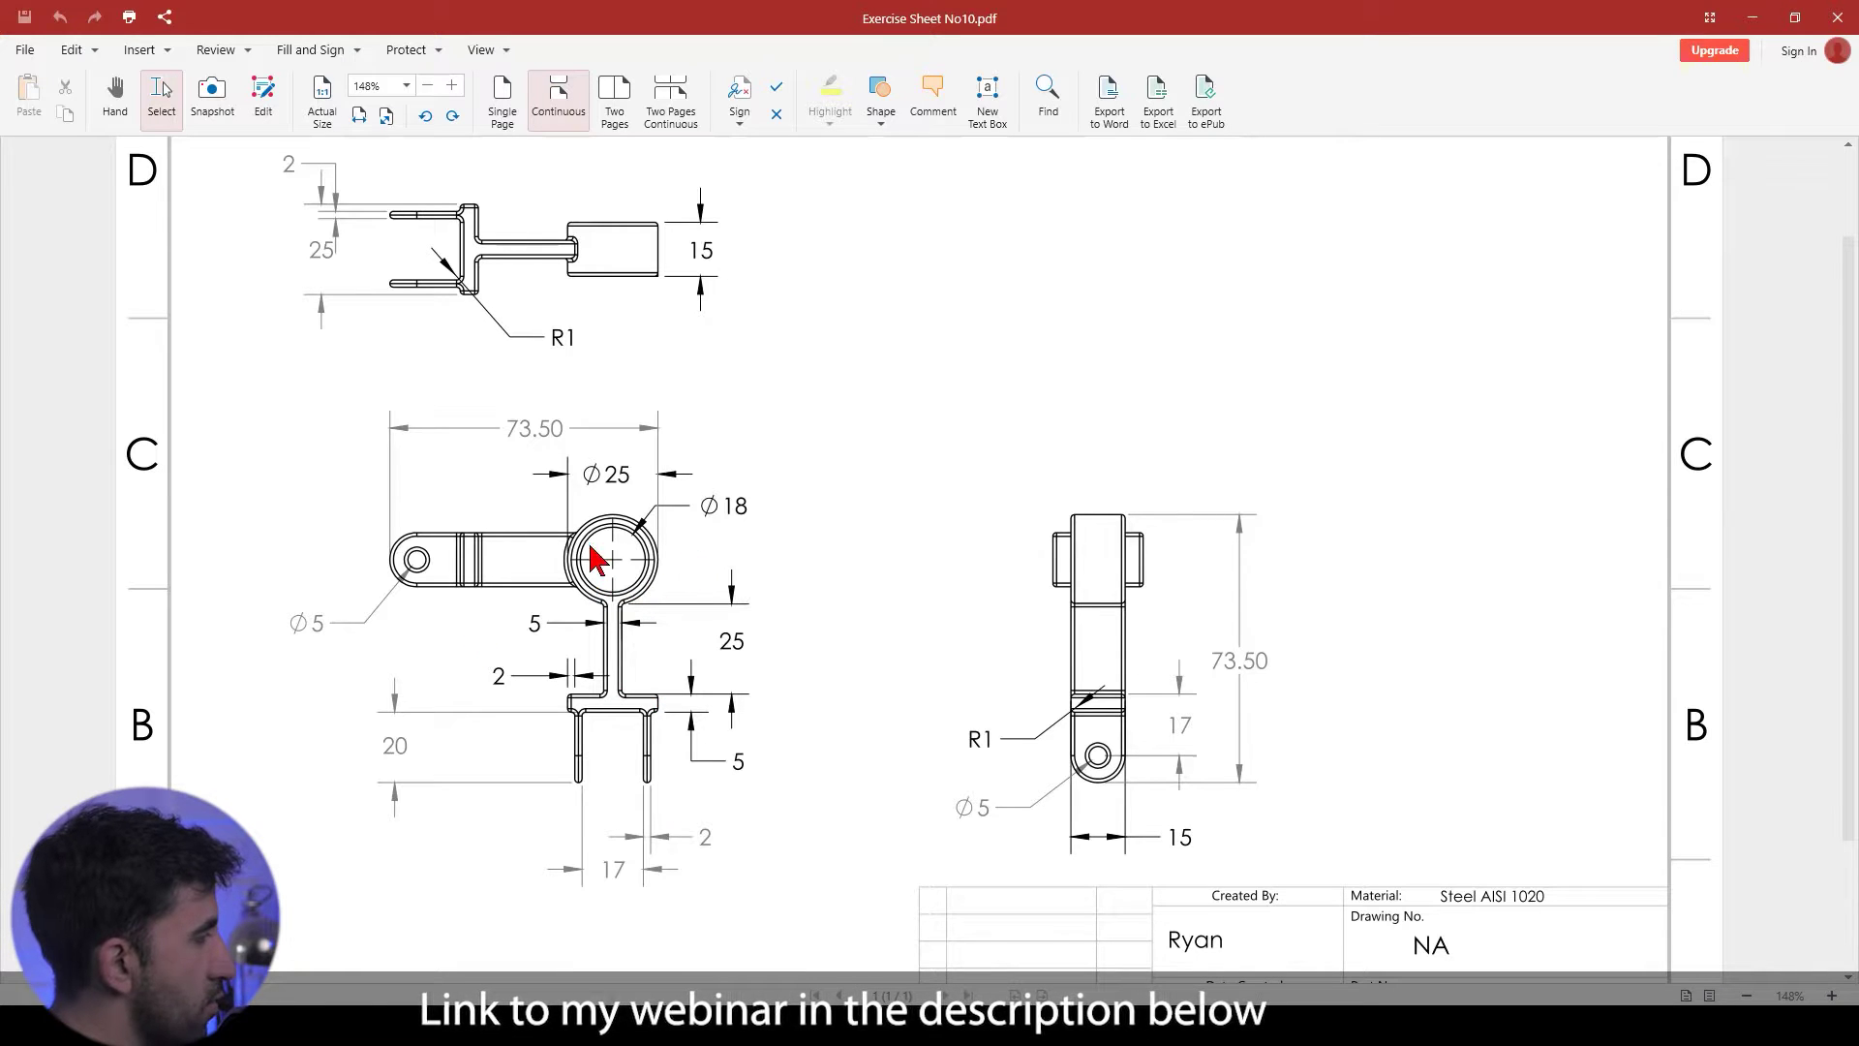
{"action": "double_click", "coordinate": [1234, 29]}
Step: Minimize the drawing and inspect the finished bracket, viewing the ring face head-on, then isometric
{"action": "left_click", "coordinate": [599, 321]}
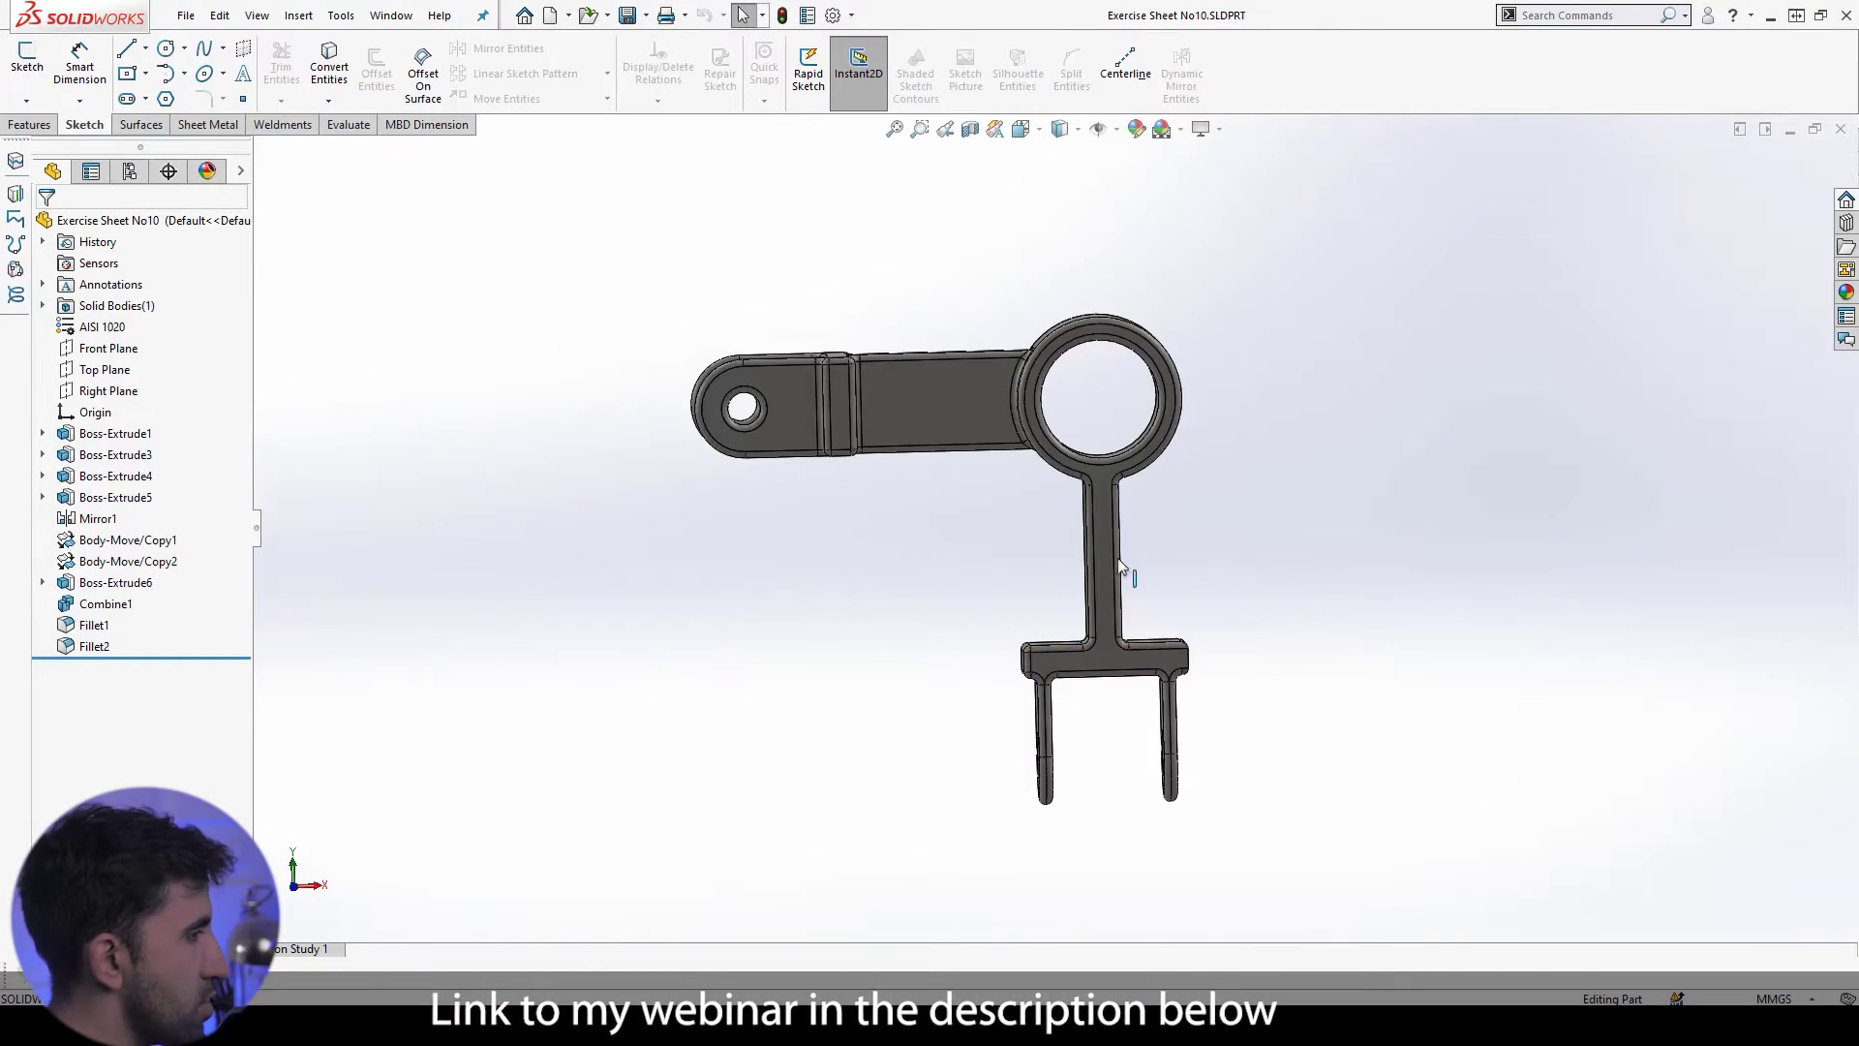
{"action": "key", "text": "Right"}
{"action": "key", "text": "Right"}
{"action": "key", "text": "Down"}
{"action": "key", "text": "Down"}
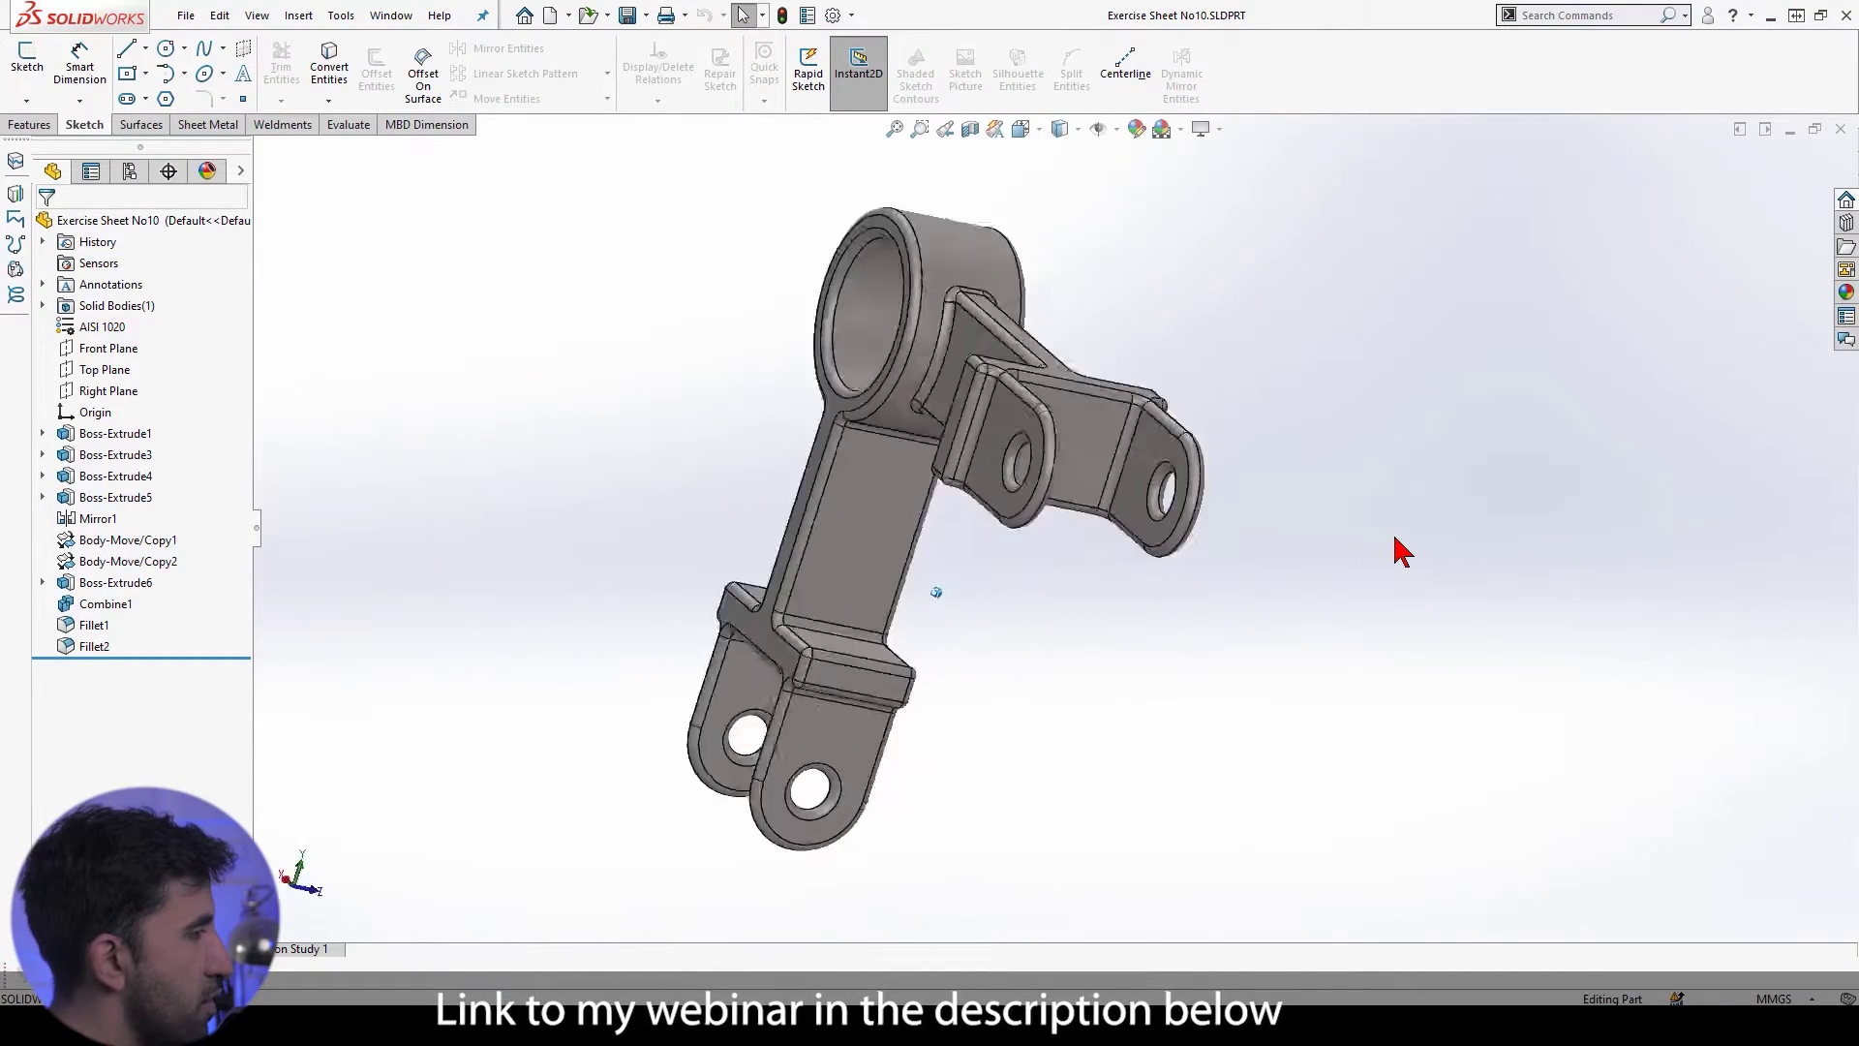
{"action": "key", "text": "Right"}
{"action": "key", "text": "Right"}
{"action": "key", "text": "Right"}
{"action": "key", "text": "Right"}
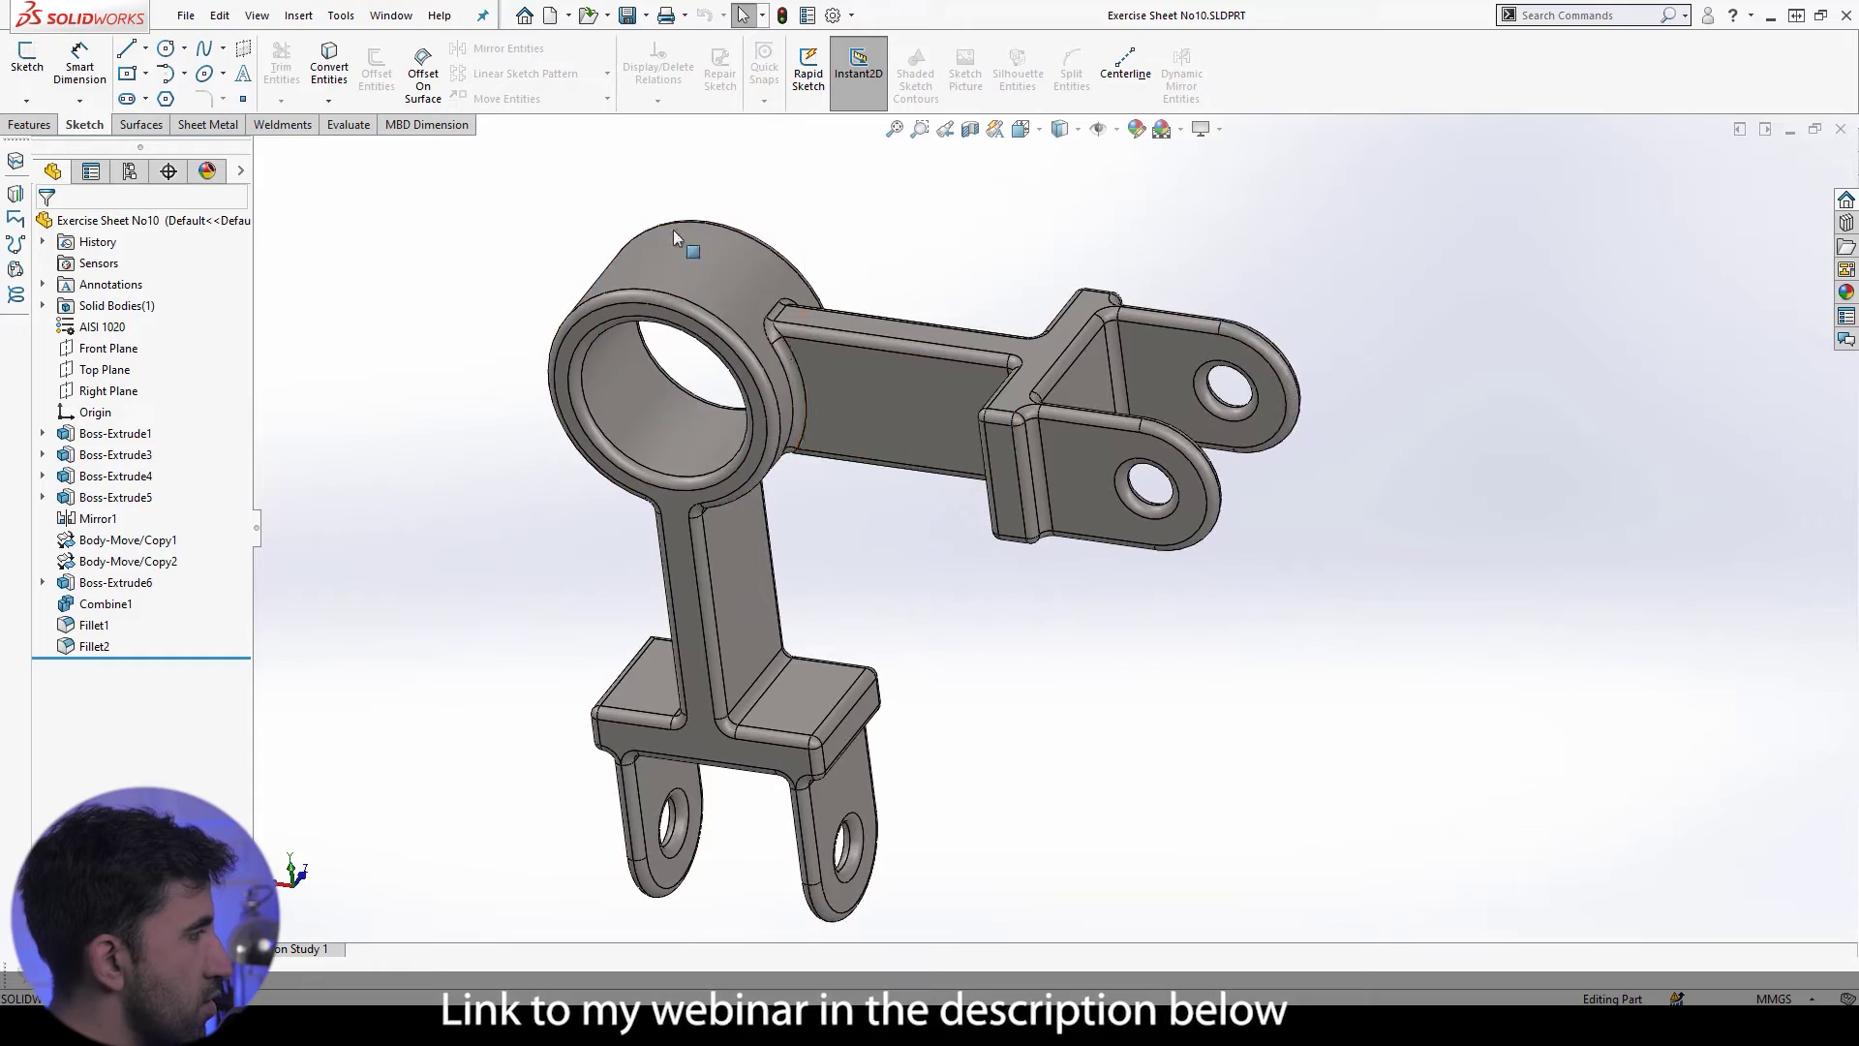
{"action": "middle_click_drag", "start_coordinate": [675, 237], "coordinate": [854, 784]}
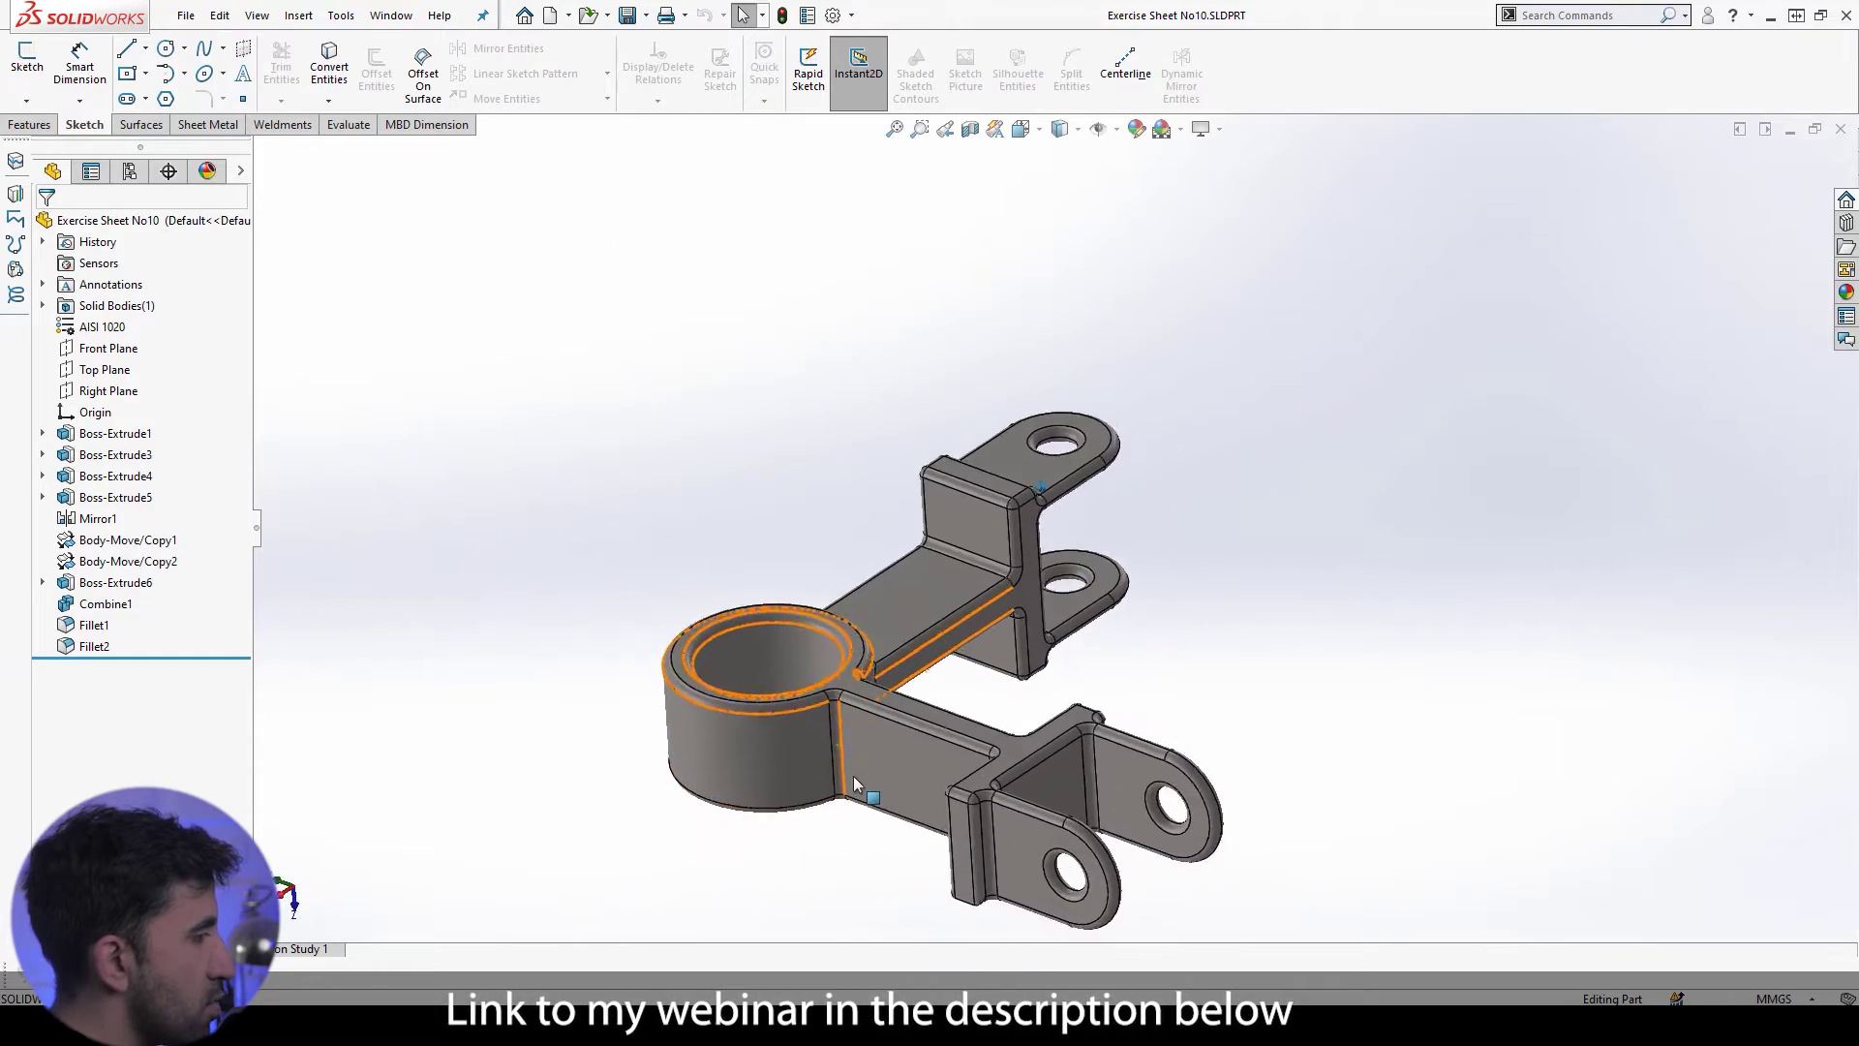
{"action": "scroll", "coordinate": [854, 785], "scroll_direction": "down", "scroll_amount": 4}
{"action": "left_click", "coordinate": [836, 670]}
{"action": "key", "text": "ctrl+8"}
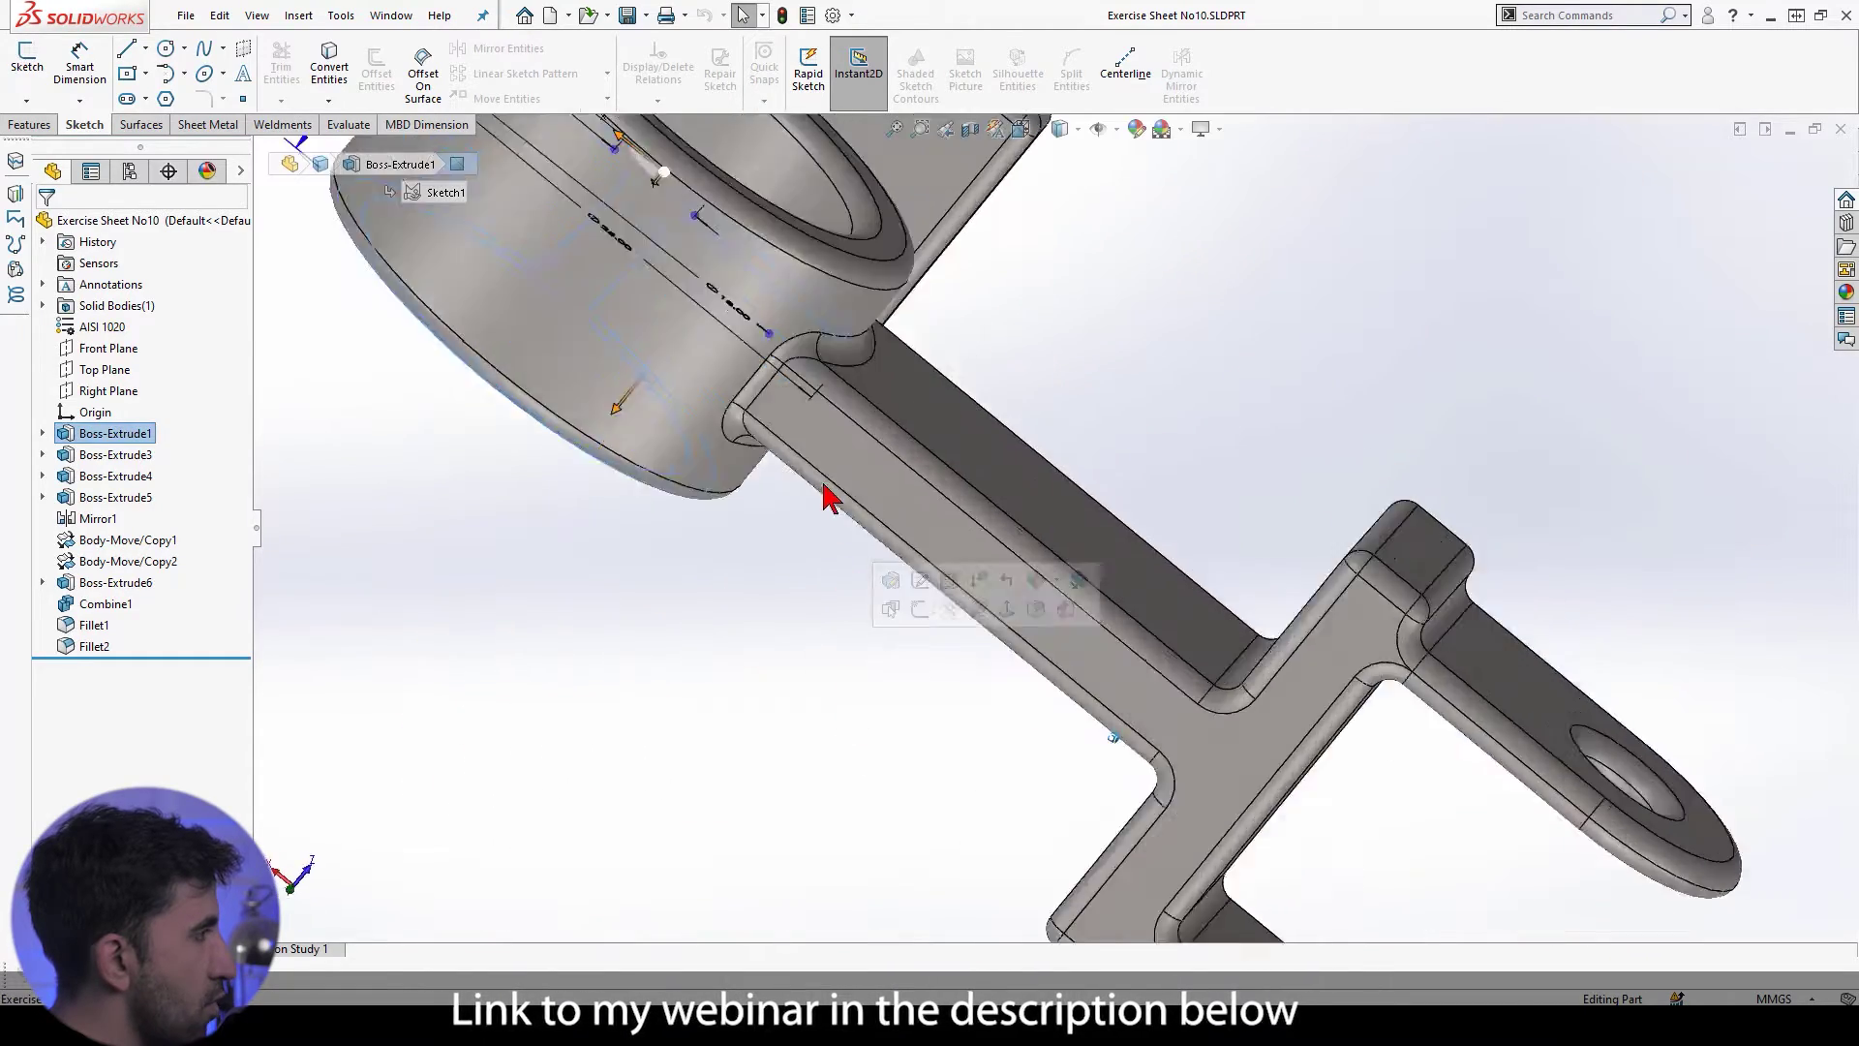
{"action": "key", "text": "ctrl+1"}
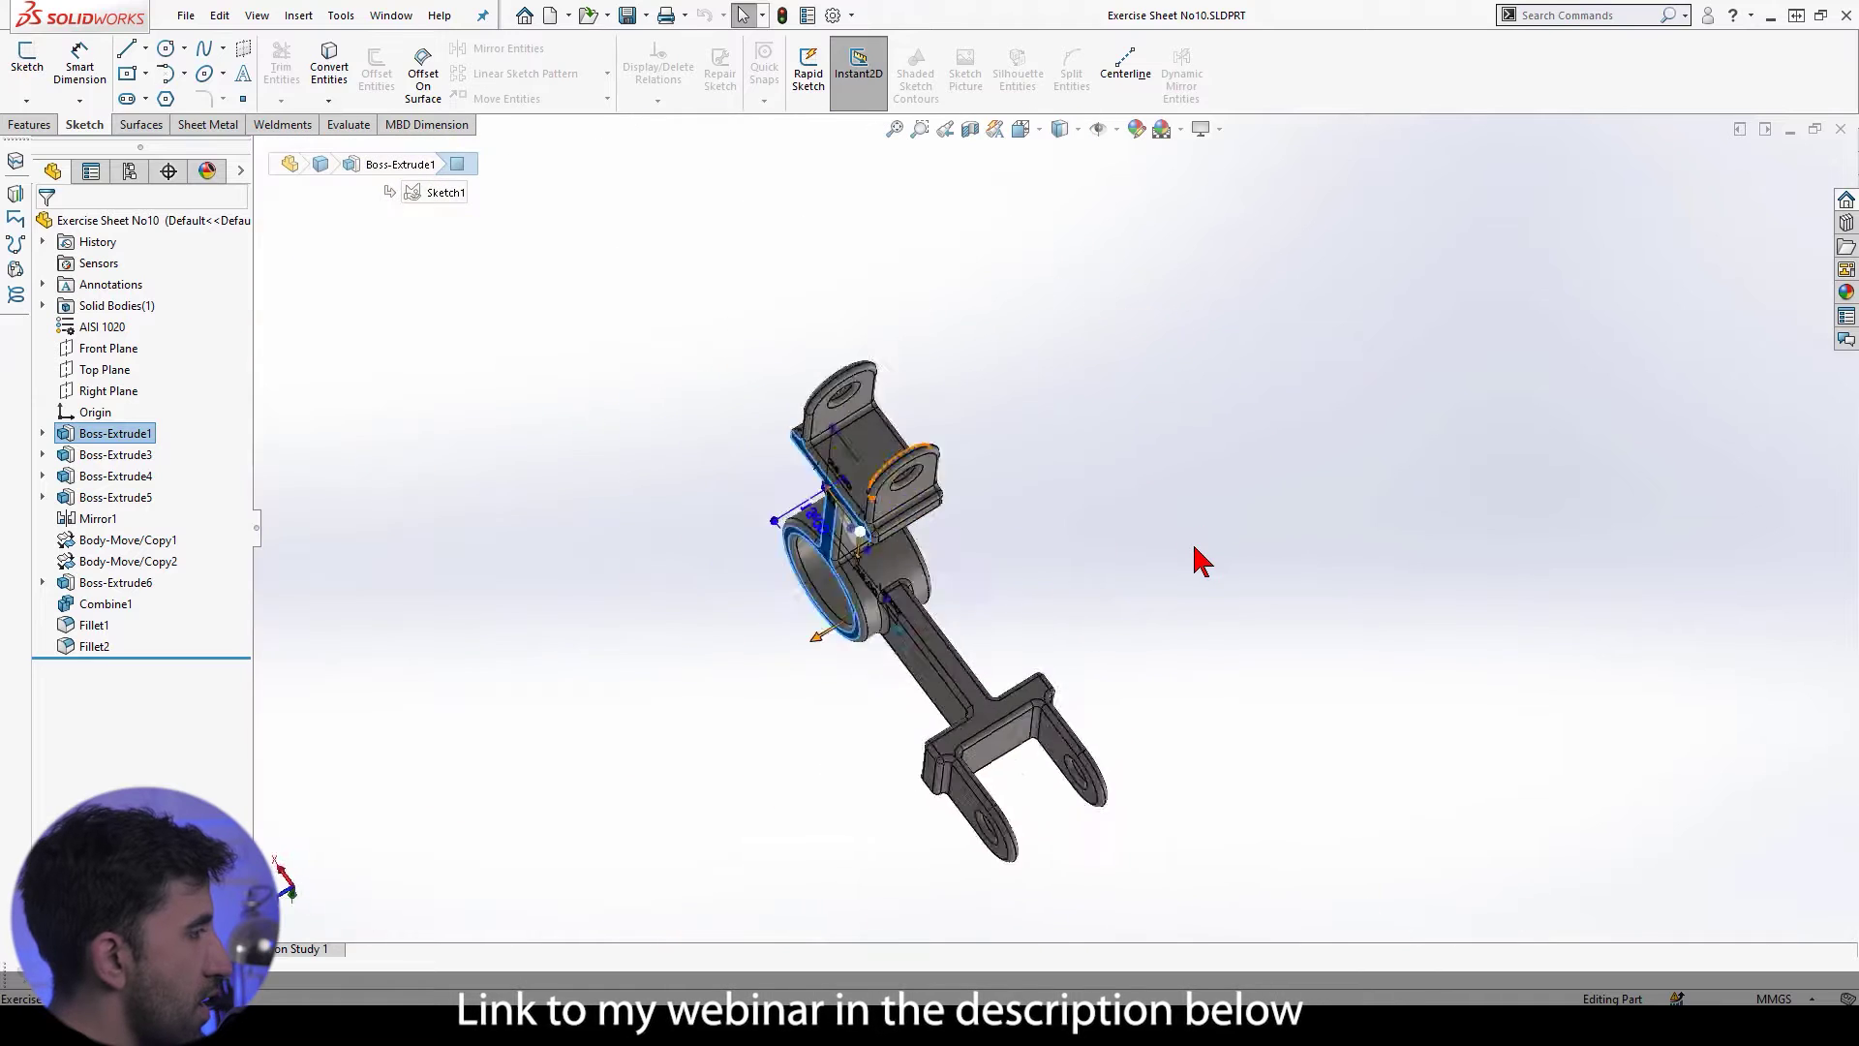
{"action": "left_click", "coordinate": [1183, 571]}
Step: Start a new part and begin a sketch on the Front Plane
{"action": "key", "text": "ctrl+n"}
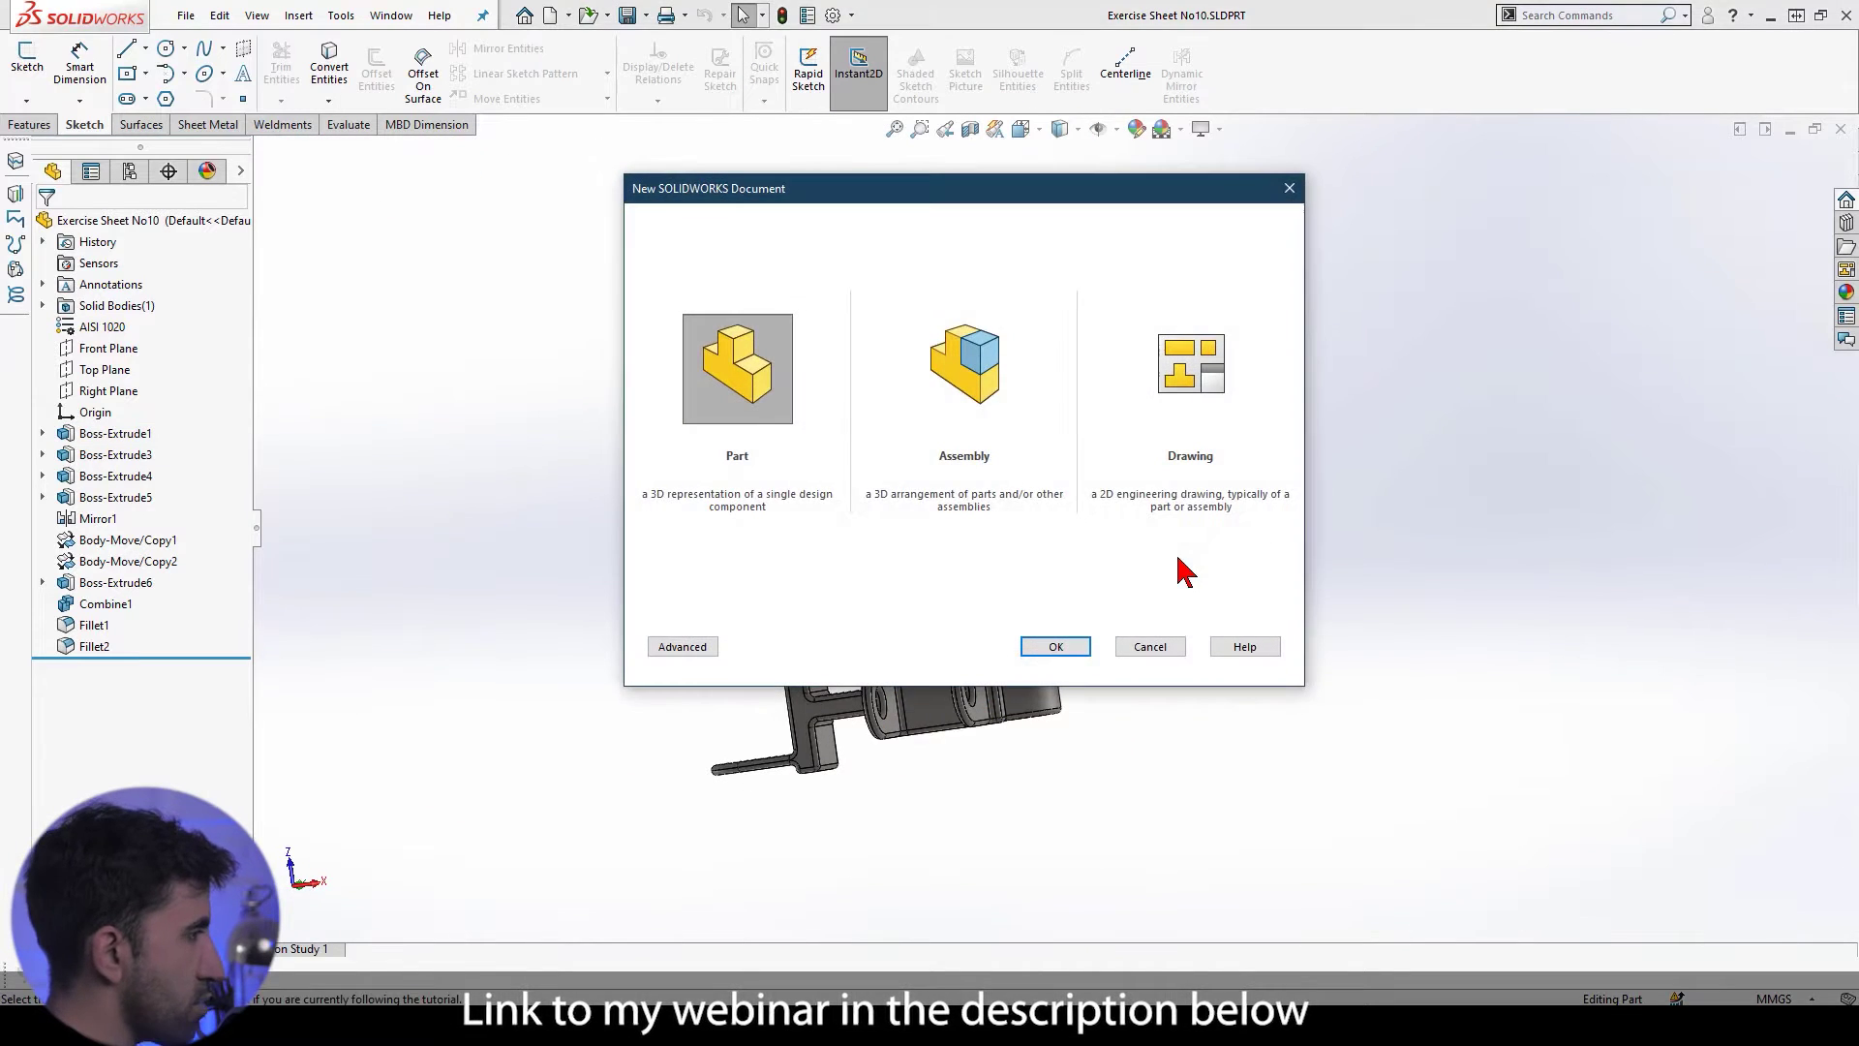
{"action": "left_click", "coordinate": [1051, 645]}
{"action": "left_click", "coordinate": [109, 329]}
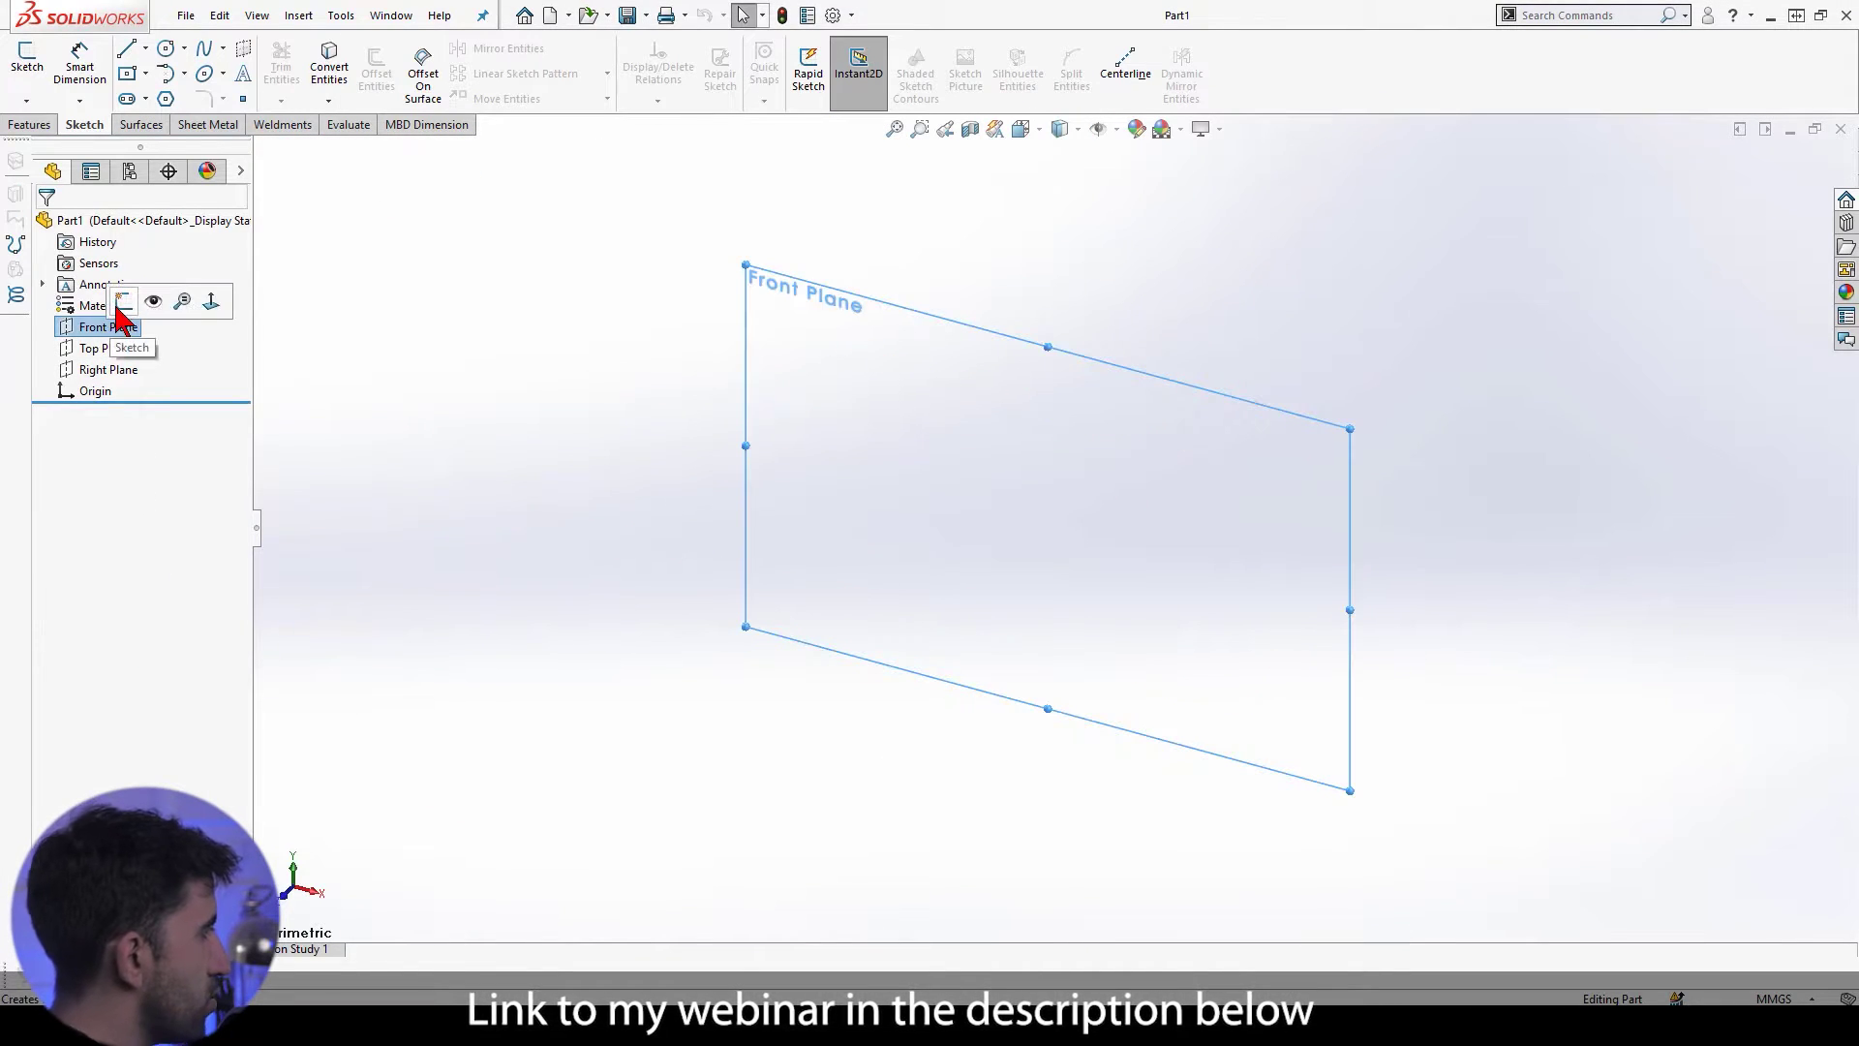
{"action": "left_click", "coordinate": [123, 303]}
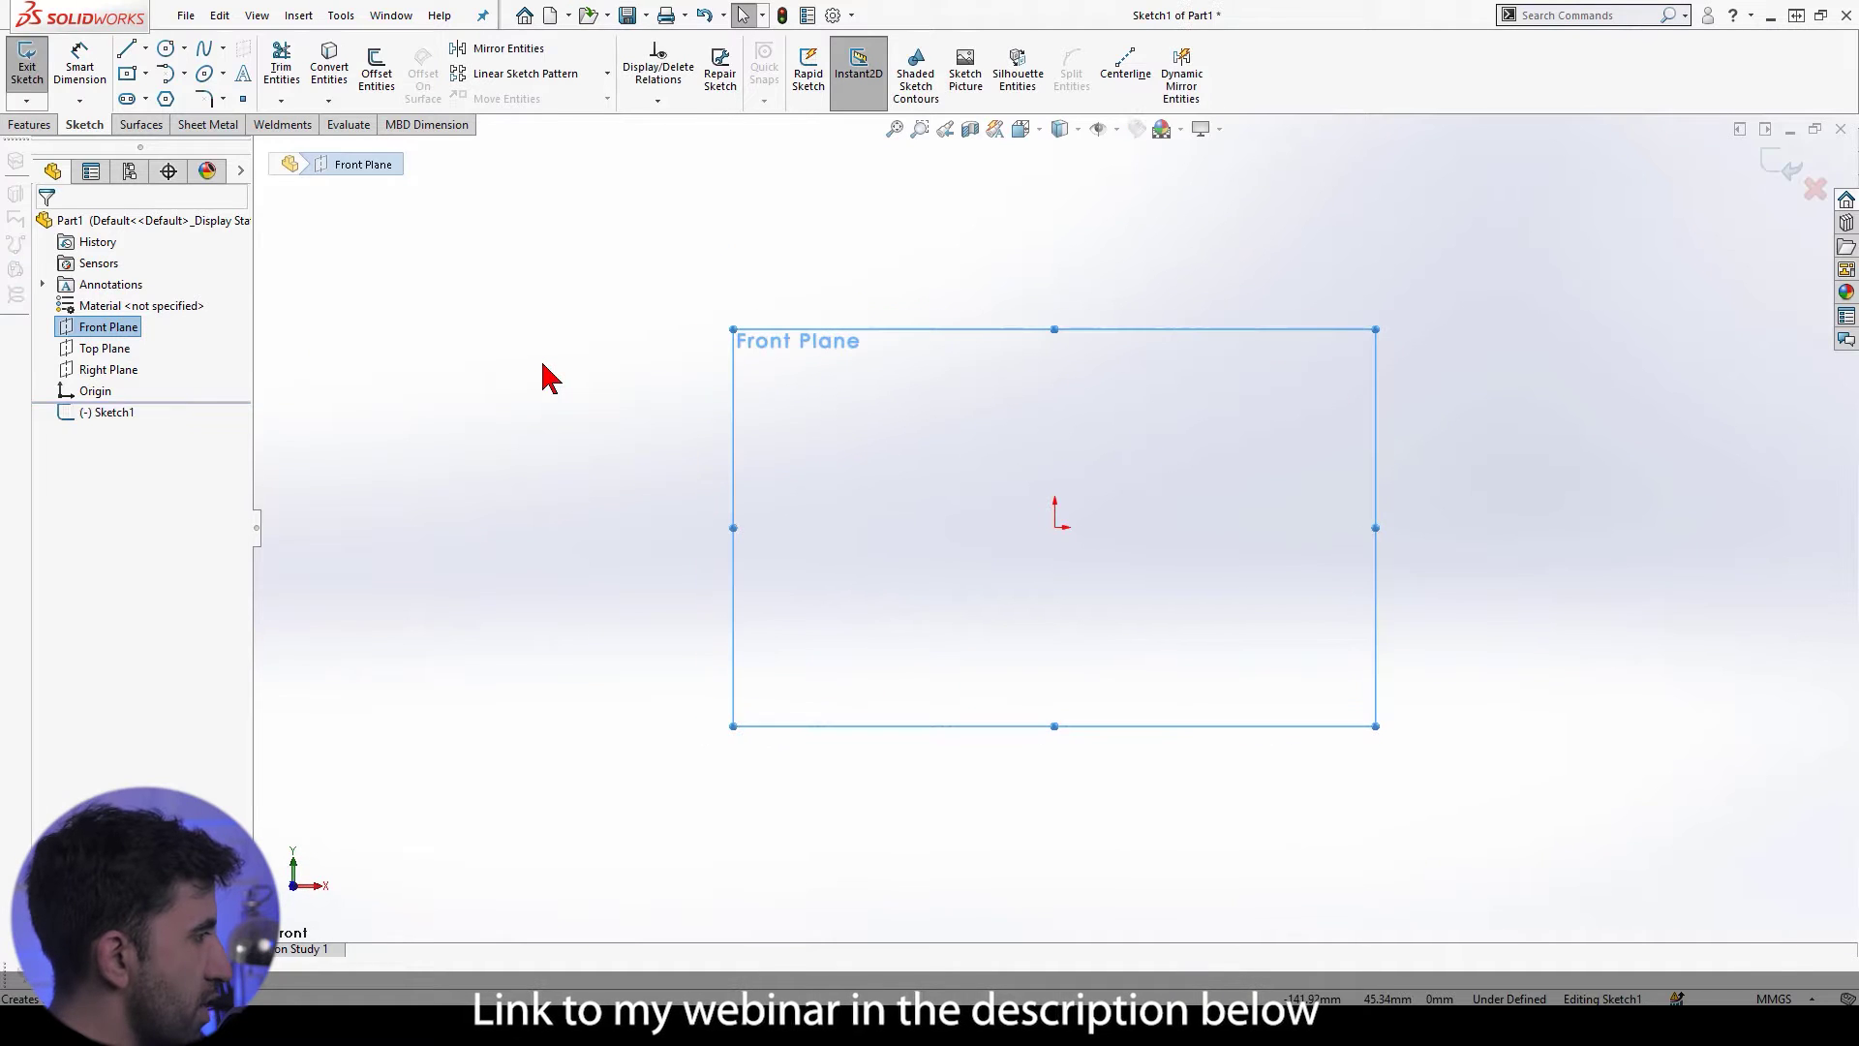
Step: Draw two concentric circles centred on the origin
{"action": "key", "text": "c"}
{"action": "left_click", "coordinate": [1054, 527]}
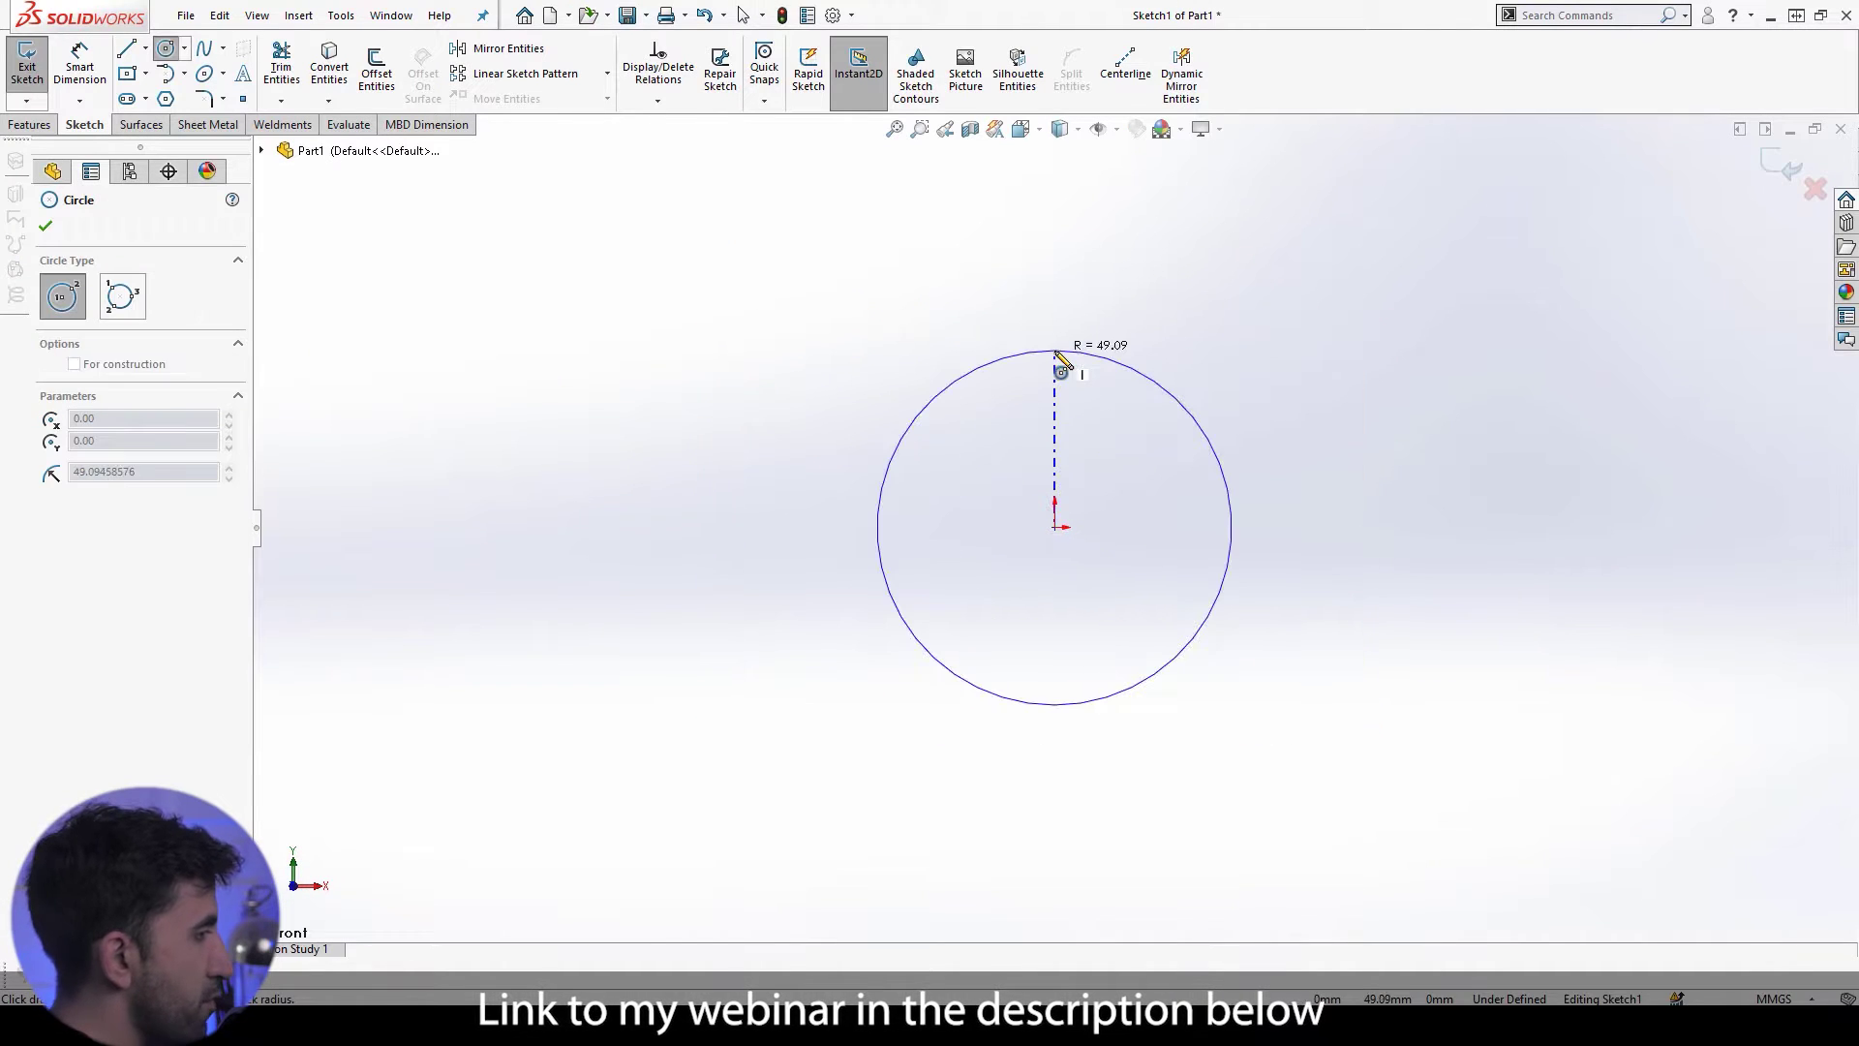
{"action": "left_click", "coordinate": [1055, 349]}
{"action": "left_click", "coordinate": [1055, 527]}
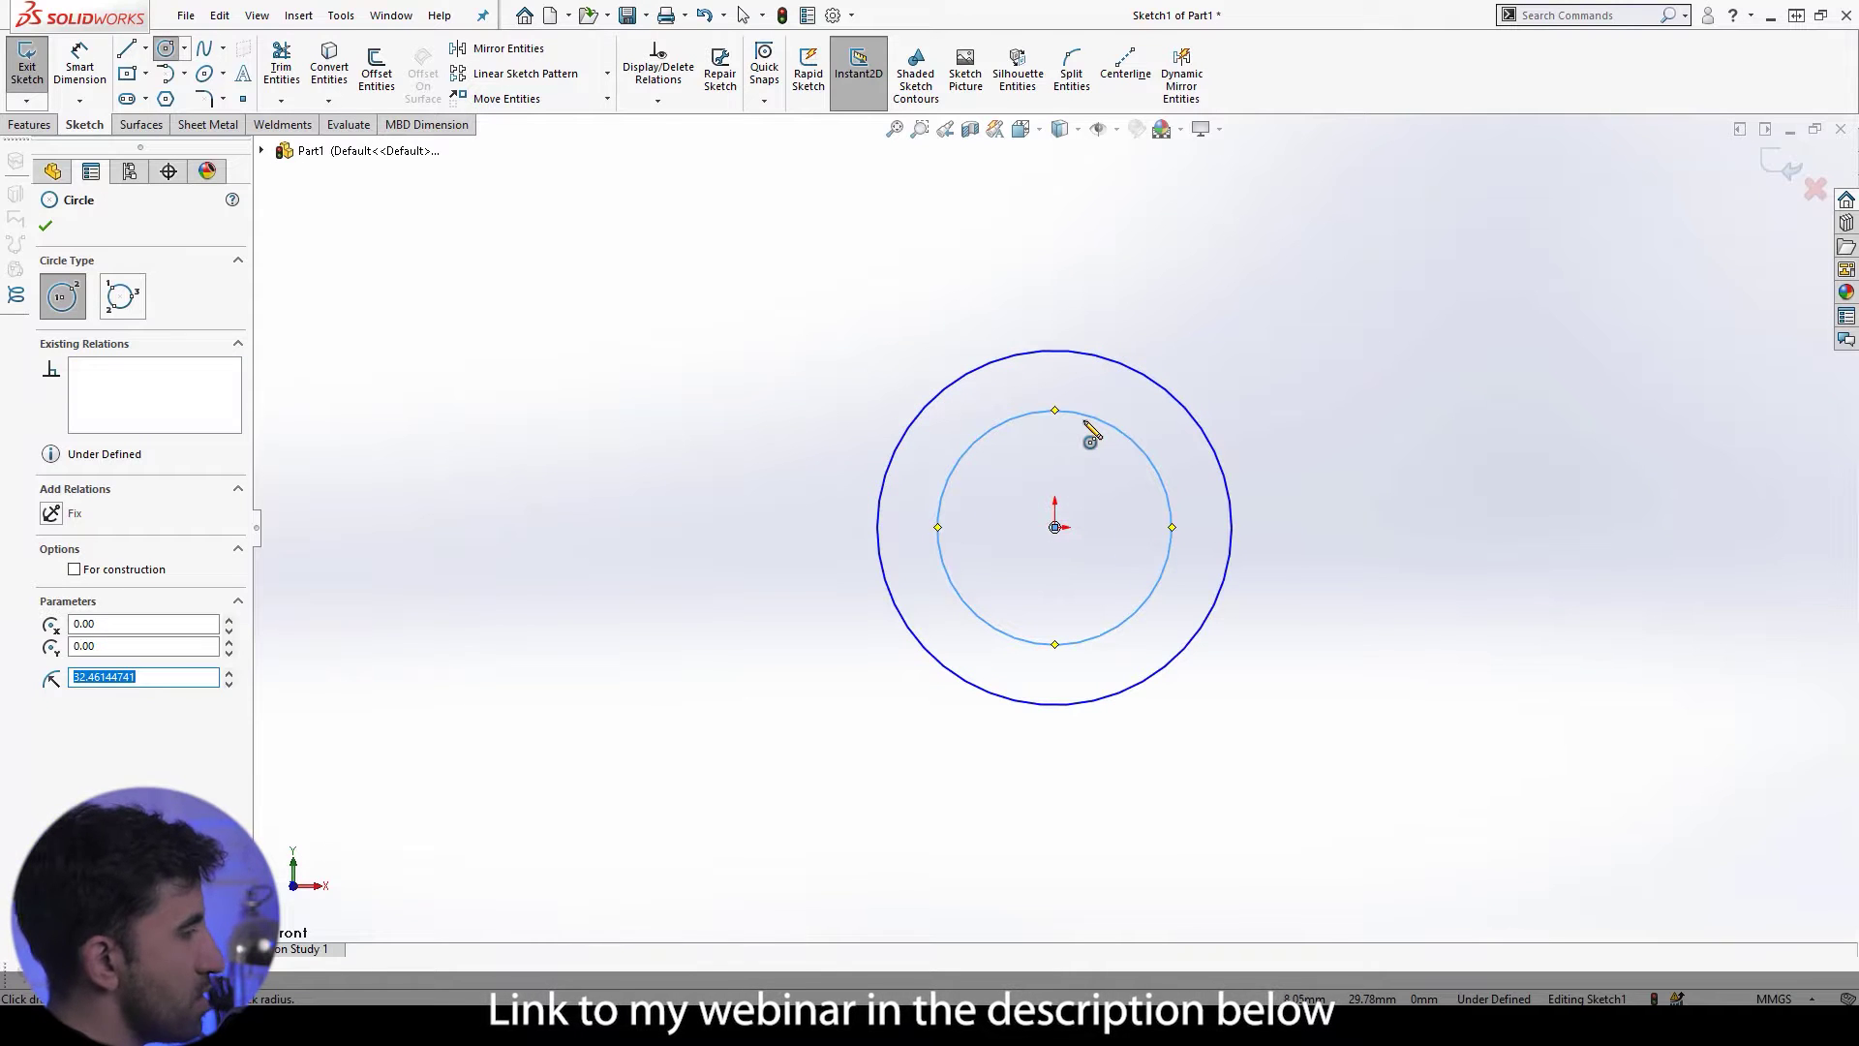
Step: Bring up the exercise drawing for reference, enlarging and then restoring its window
{"action": "key", "text": "alt+Tab"}
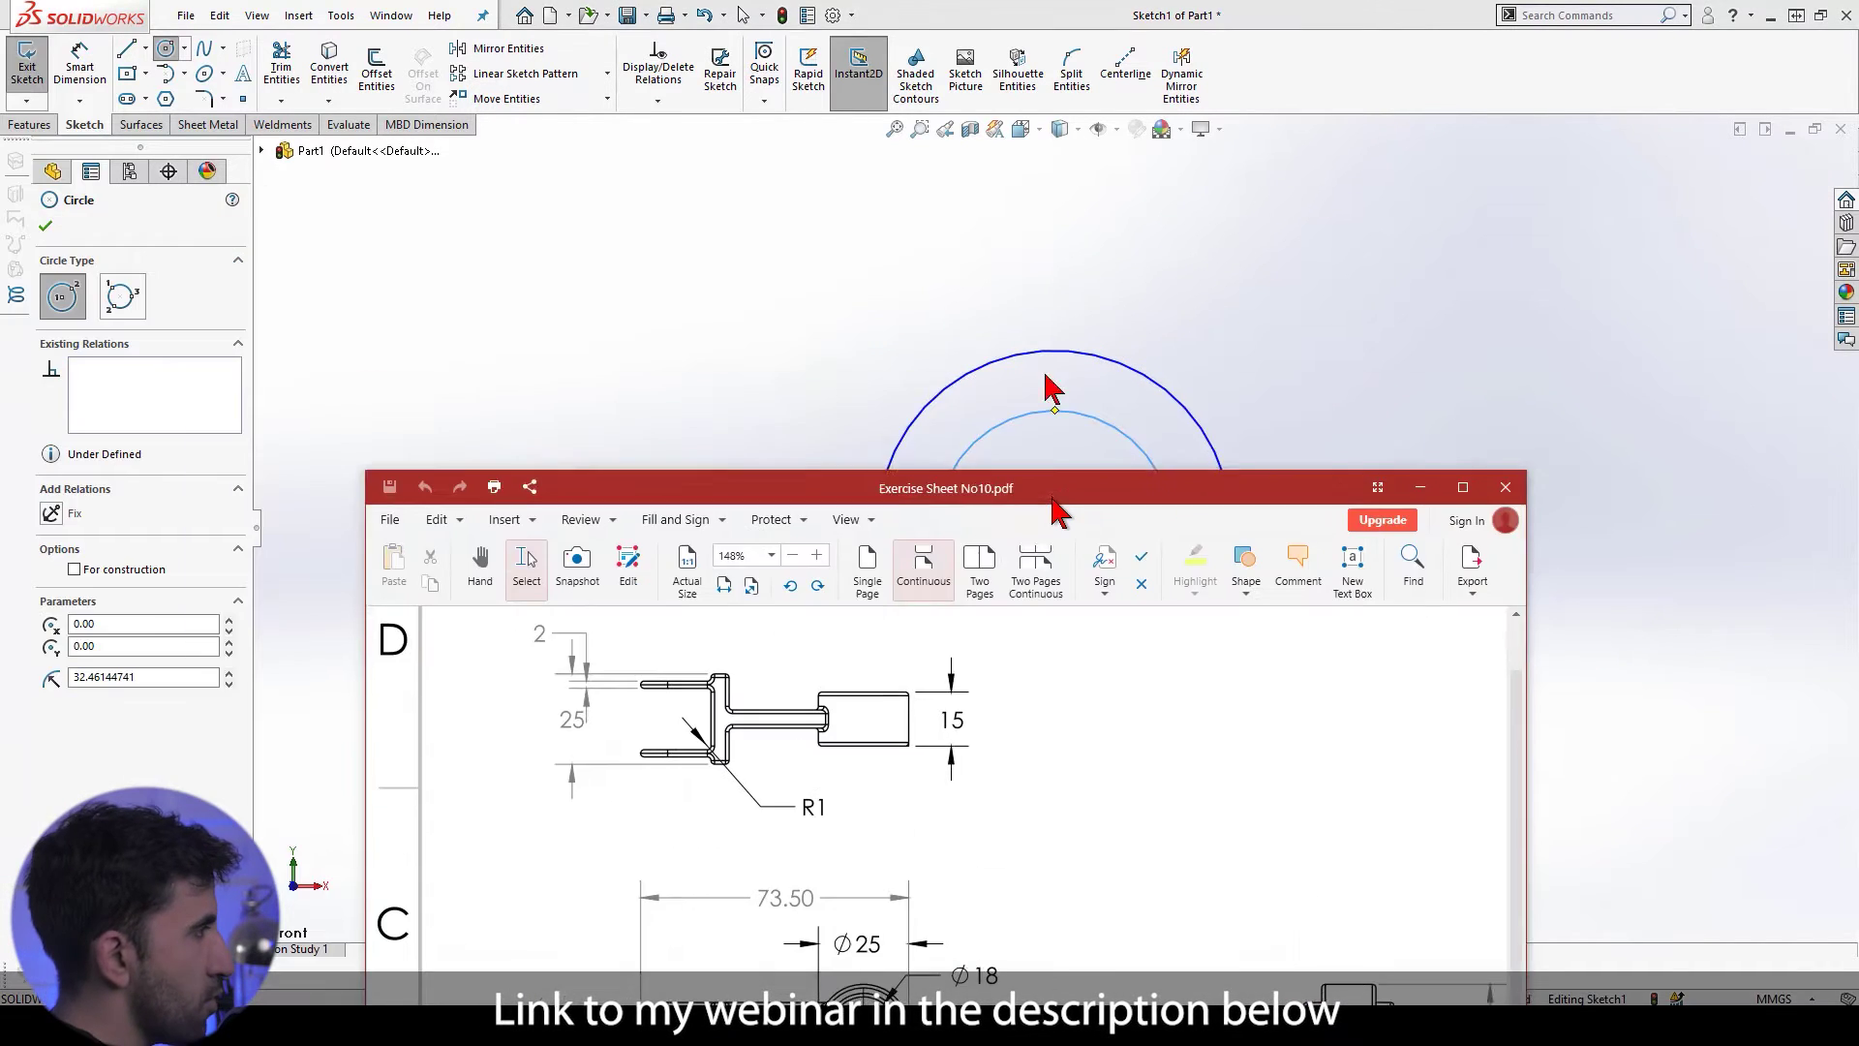
{"action": "double_click", "coordinate": [1052, 498]}
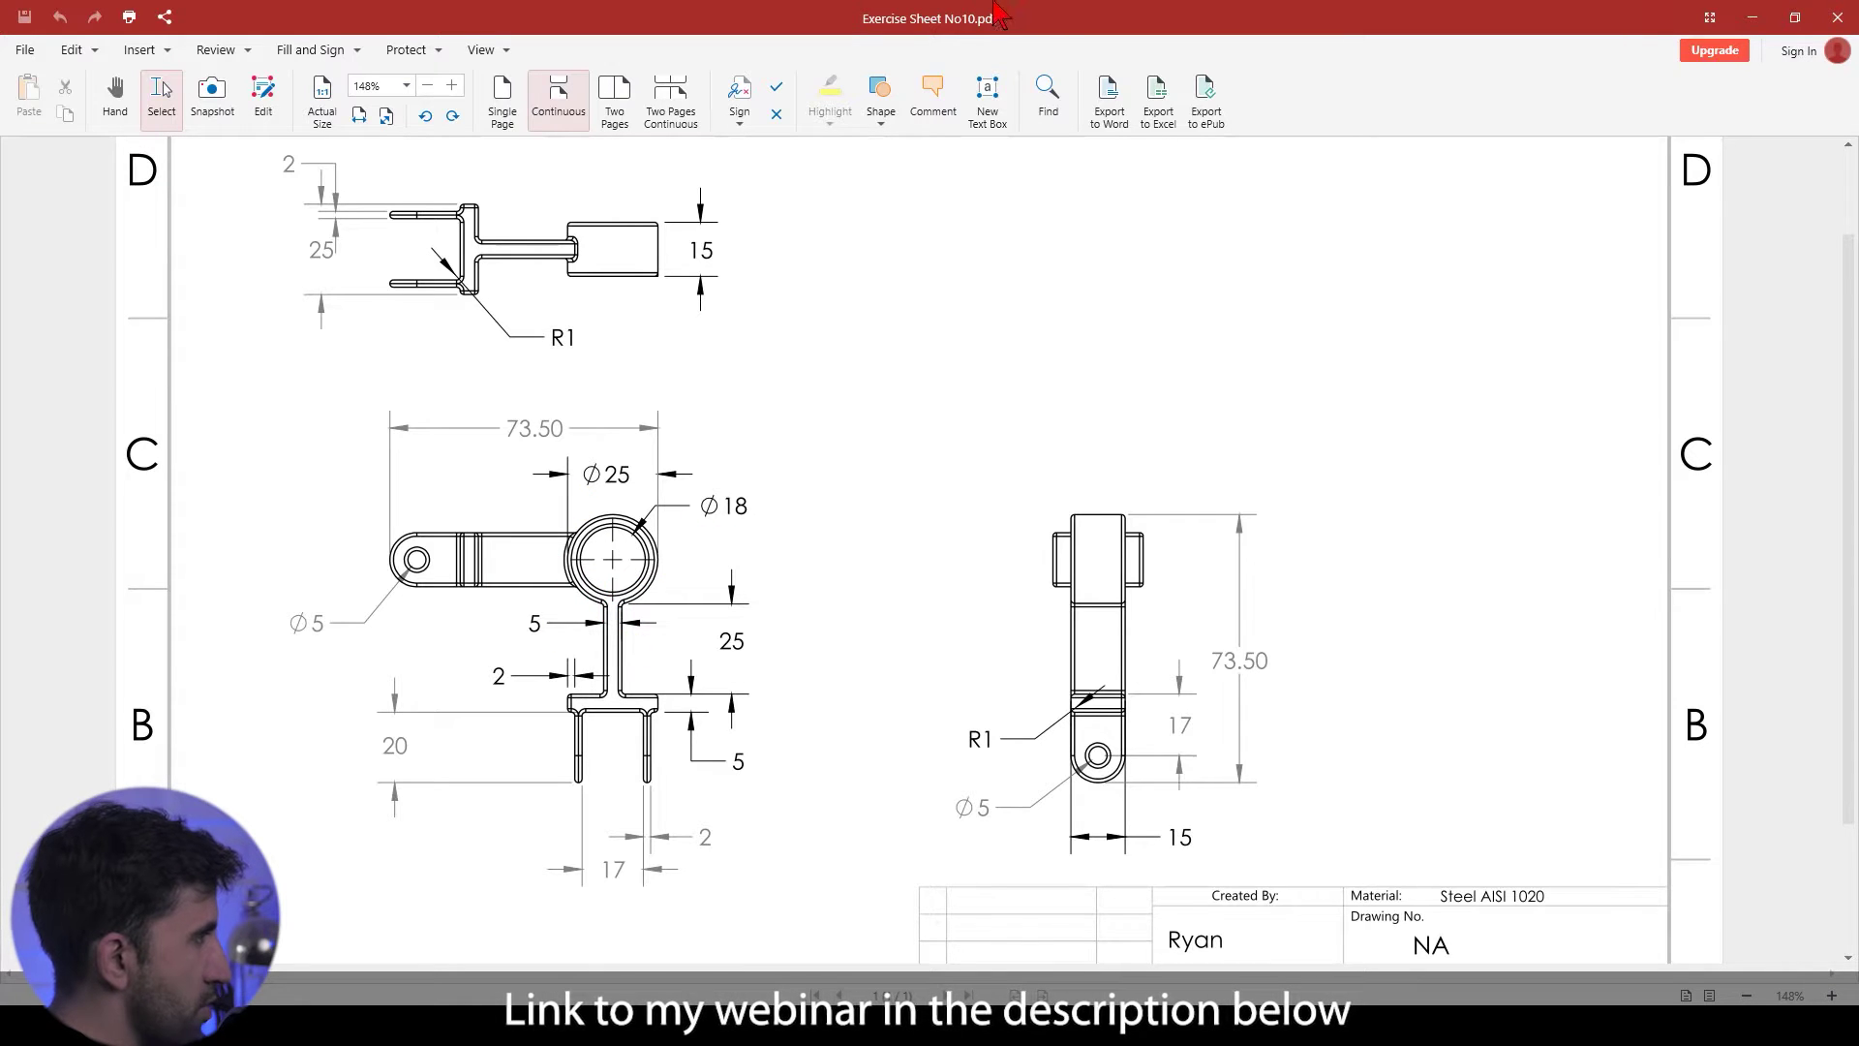
{"action": "double_click", "coordinate": [1292, 12]}
Step: Give the outer circle a 25 mm diameter
{"action": "left_click", "coordinate": [1091, 651]}
{"action": "left_click", "coordinate": [1440, 655]}
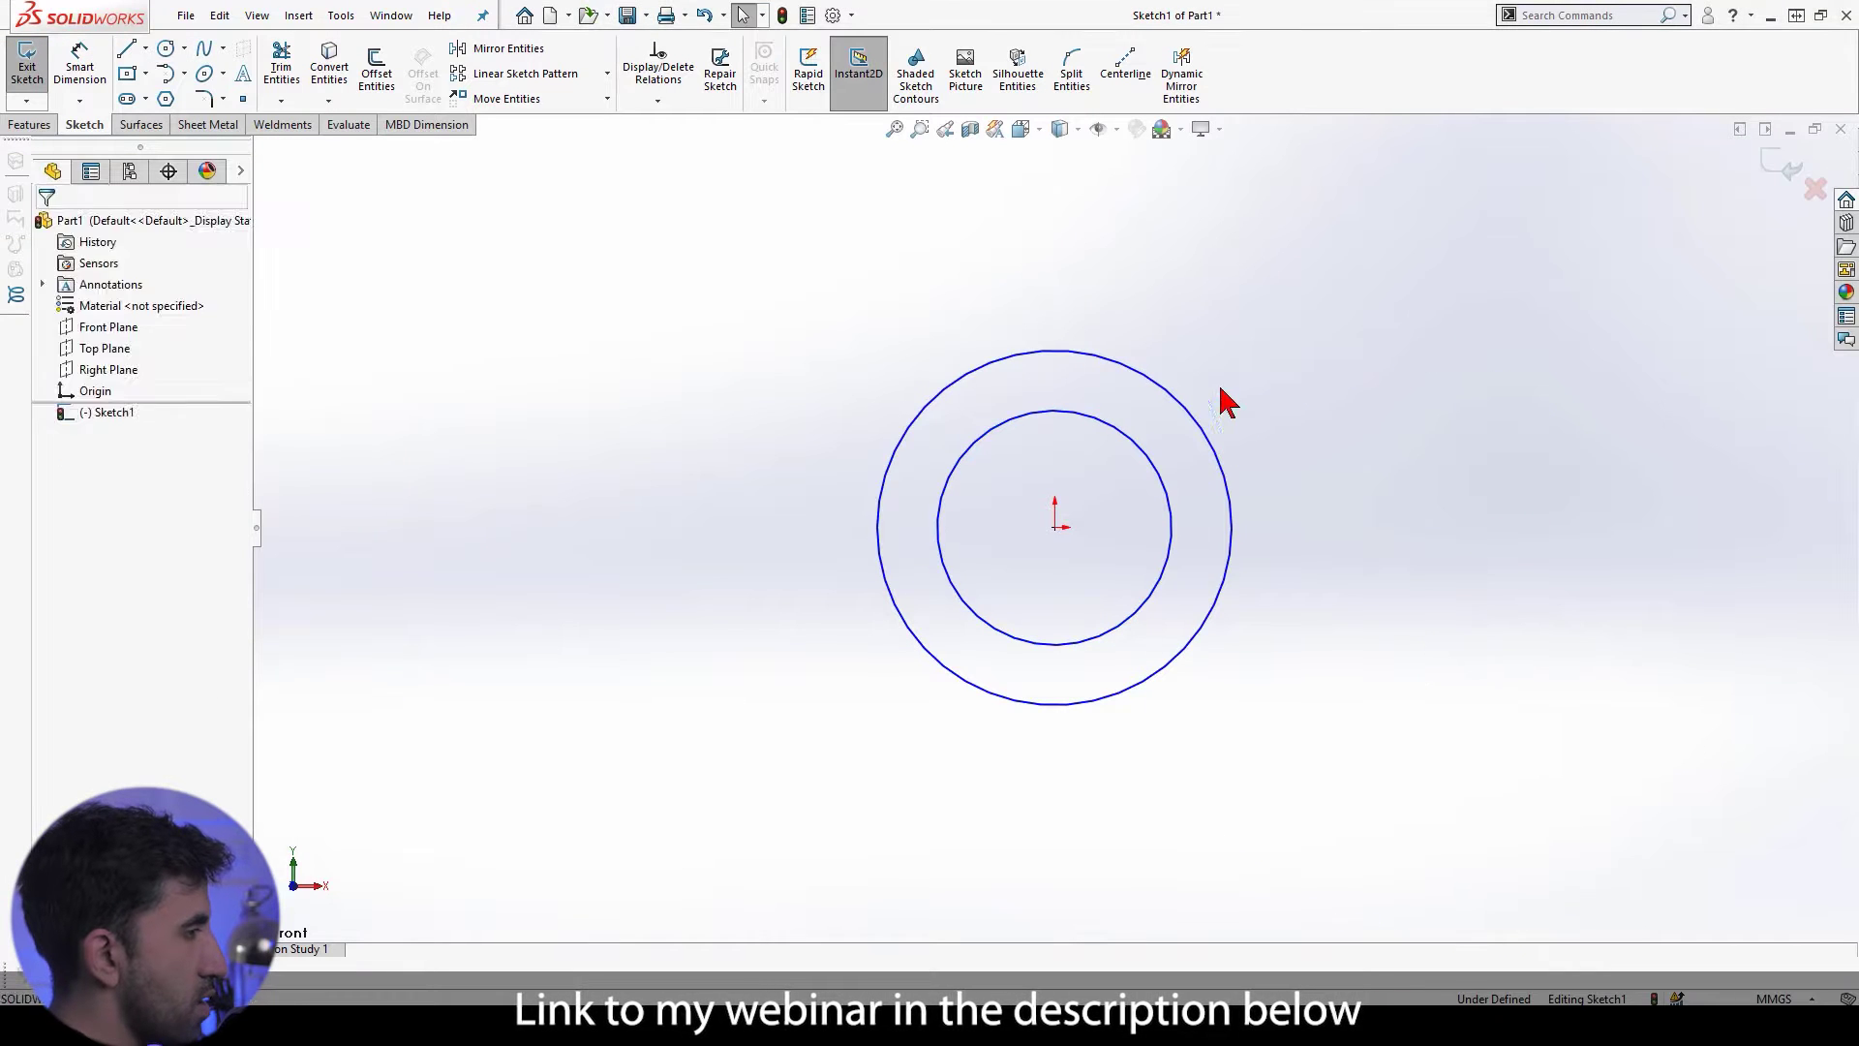
{"action": "left_click", "coordinate": [1169, 392]}
{"action": "key", "text": "d"}
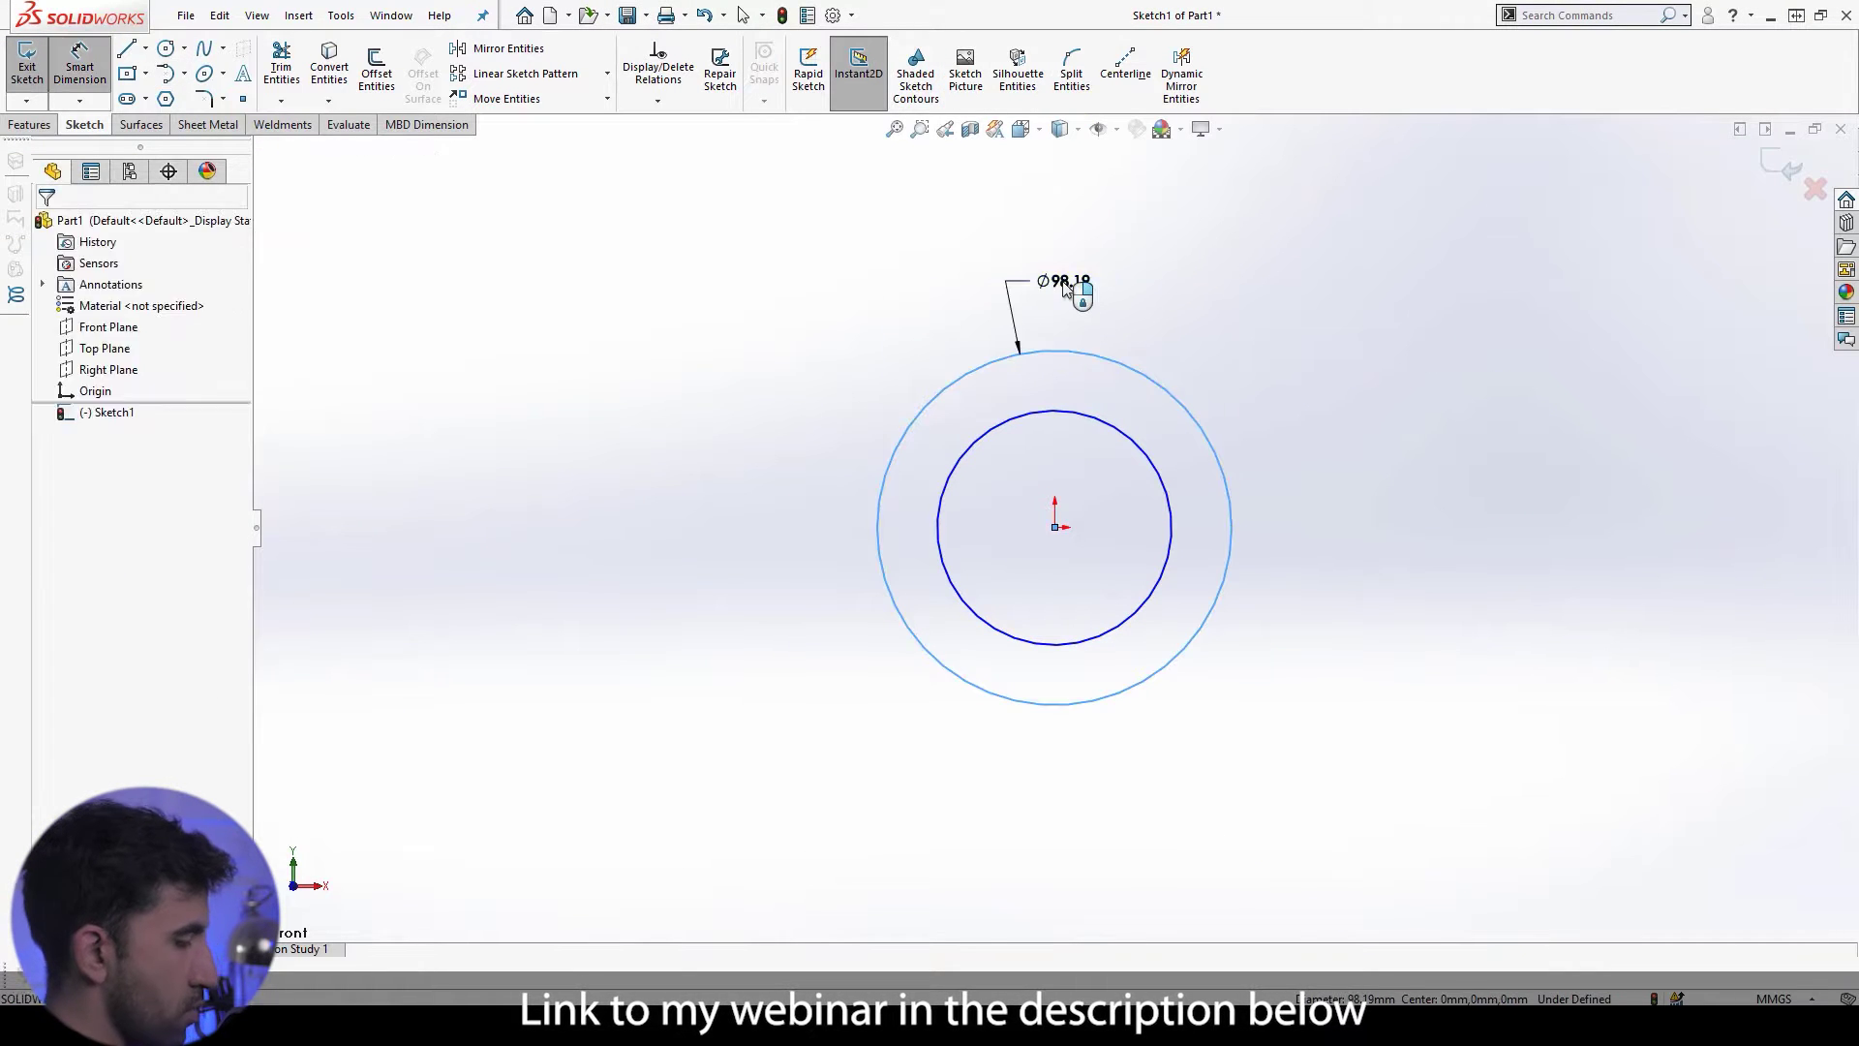
{"action": "left_click", "coordinate": [1065, 289]}
{"action": "type", "text": "25"}
{"action": "key", "text": "Return"}
Step: Give the inner circle an 18 mm diameter and check it against the exercise drawing
{"action": "left_click", "coordinate": [1048, 414]}
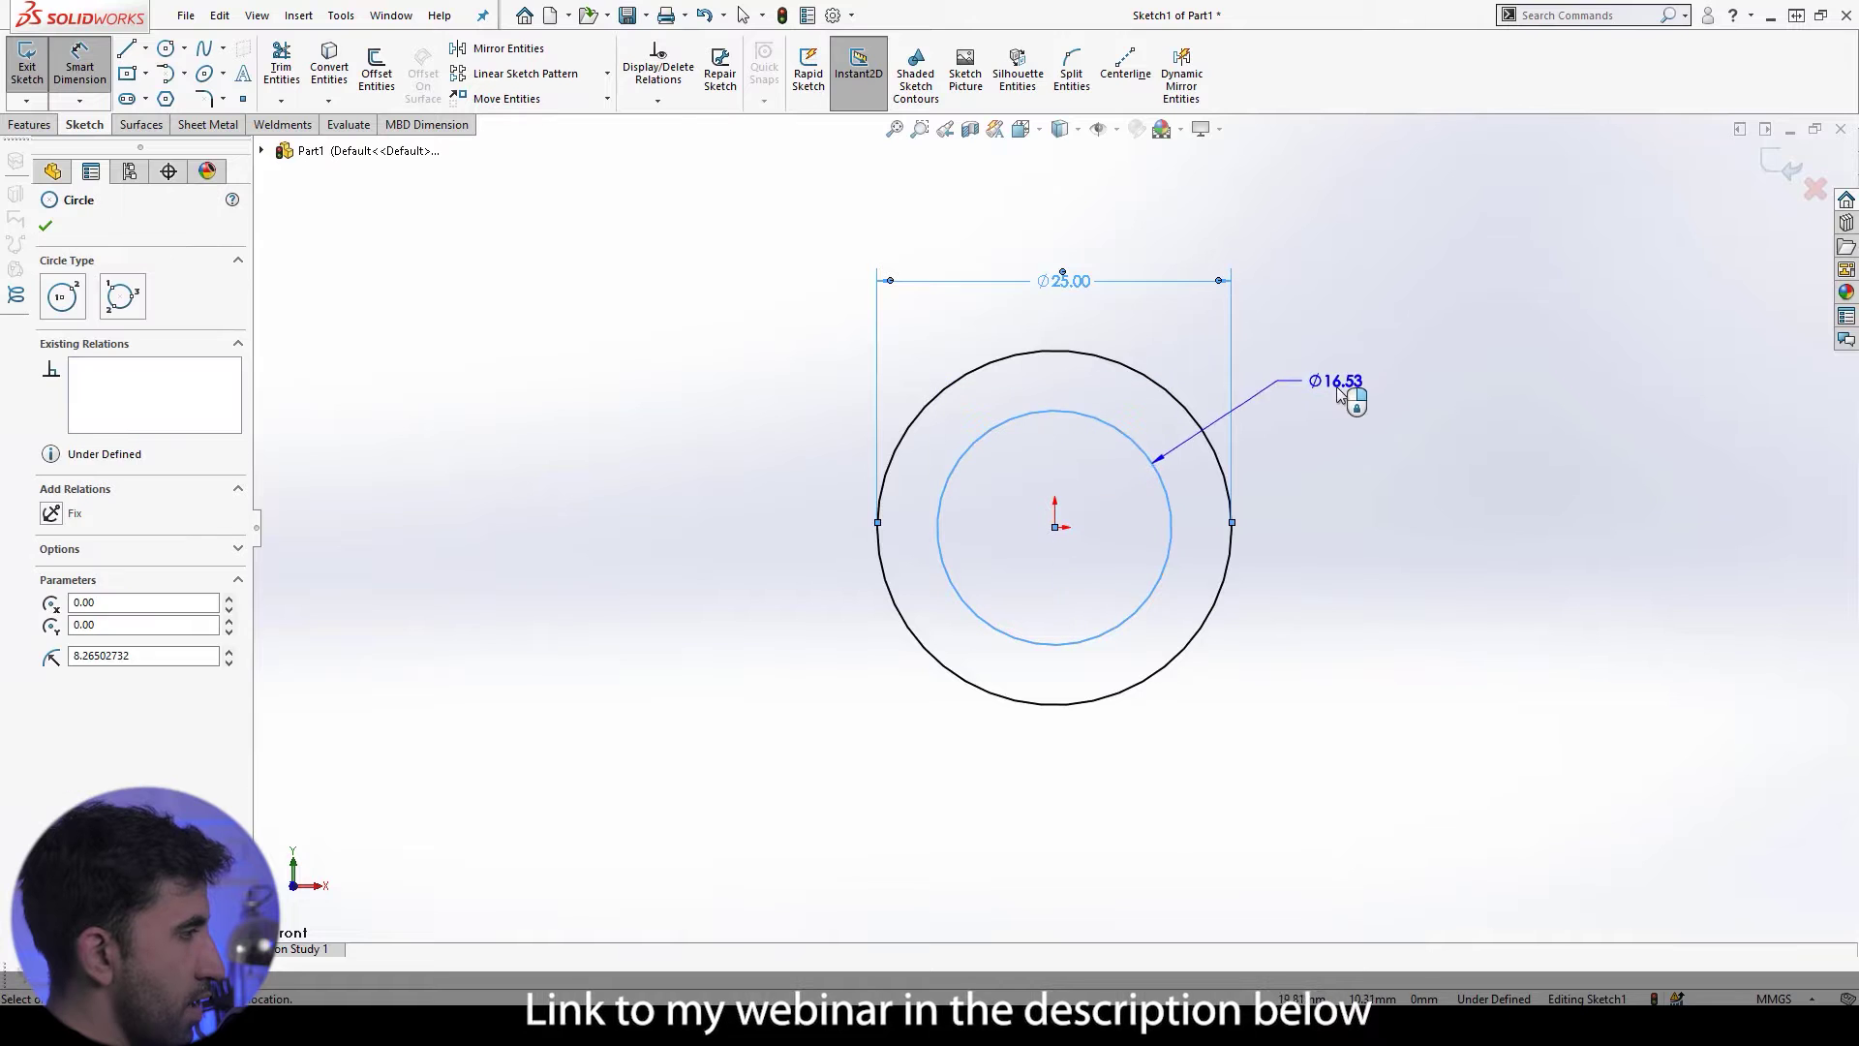
{"action": "left_click", "coordinate": [1346, 384]}
{"action": "type", "text": "18"}
{"action": "key", "text": "Return"}
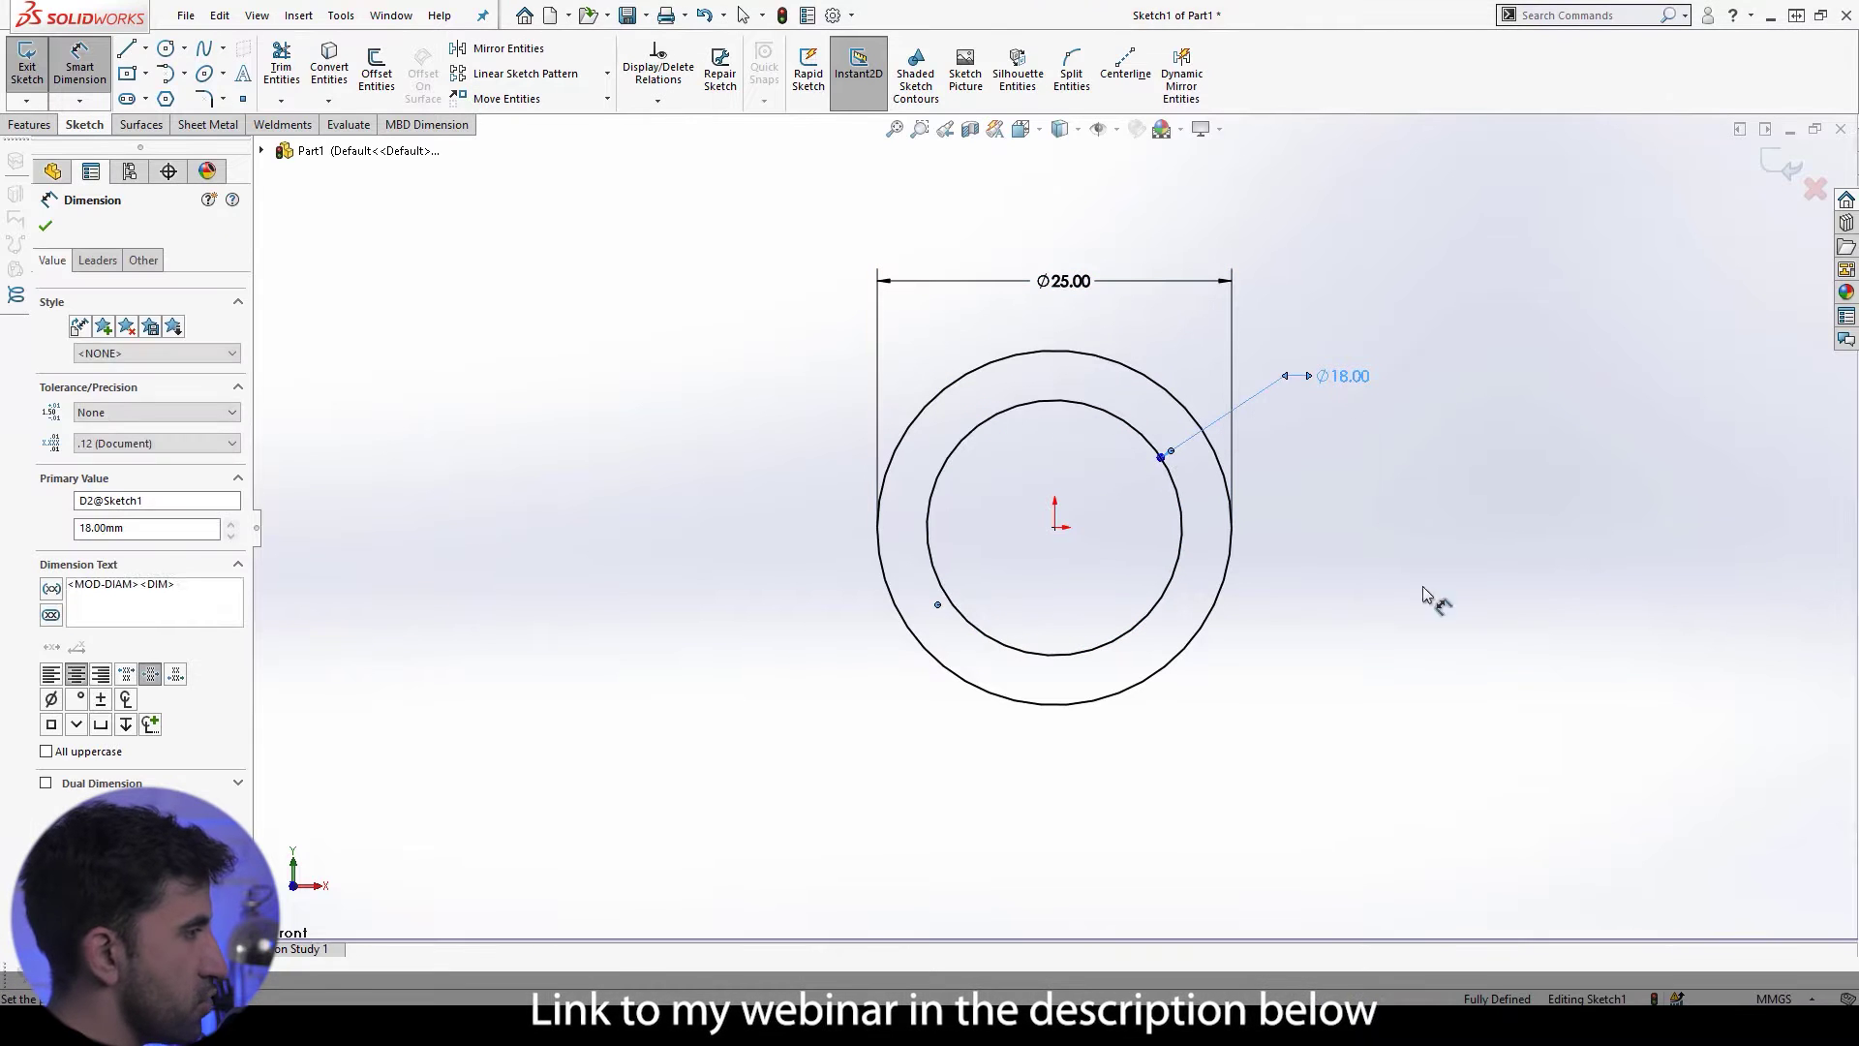
{"action": "key", "text": "Escape"}
{"action": "key", "text": "alt+Tab"}
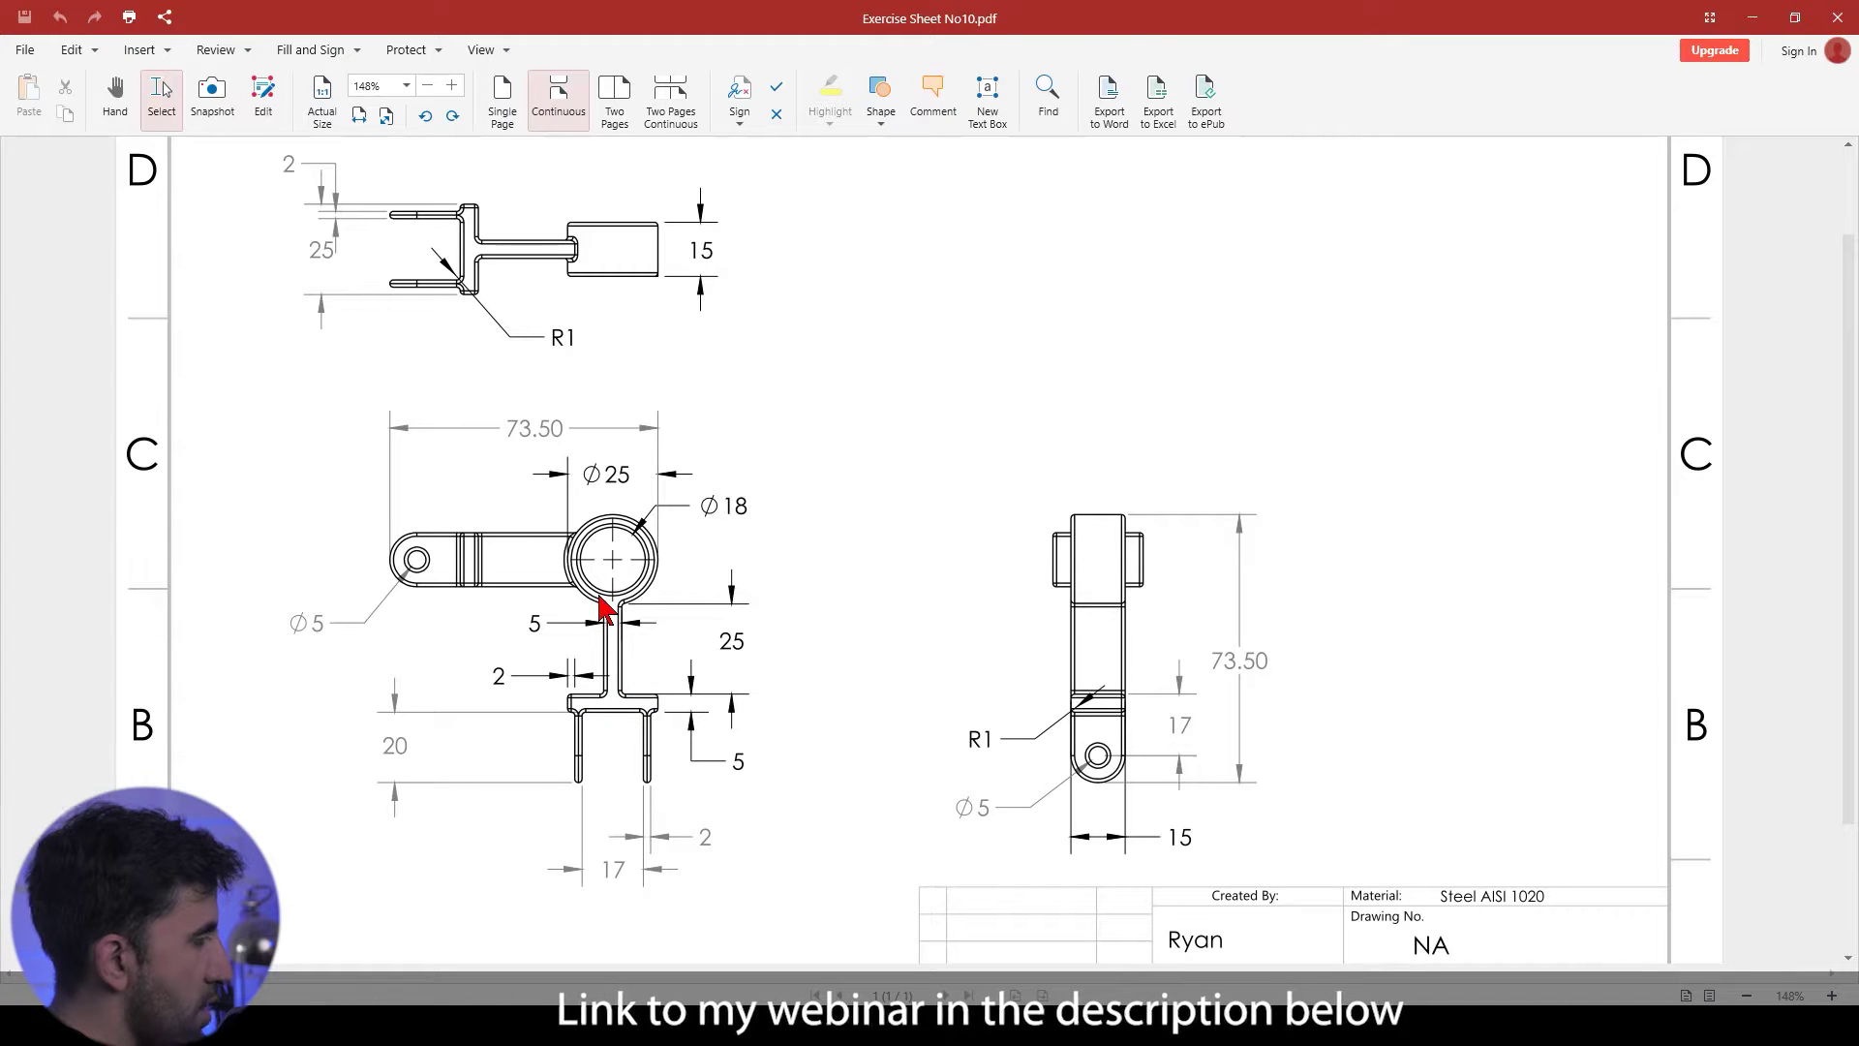
{"action": "key", "text": "super+Down"}
{"action": "key", "text": "super+Down"}
Step: Draw a corner rectangle extending down from the outer circle's bottom
{"action": "key", "text": "z"}
{"action": "key", "text": "z"}
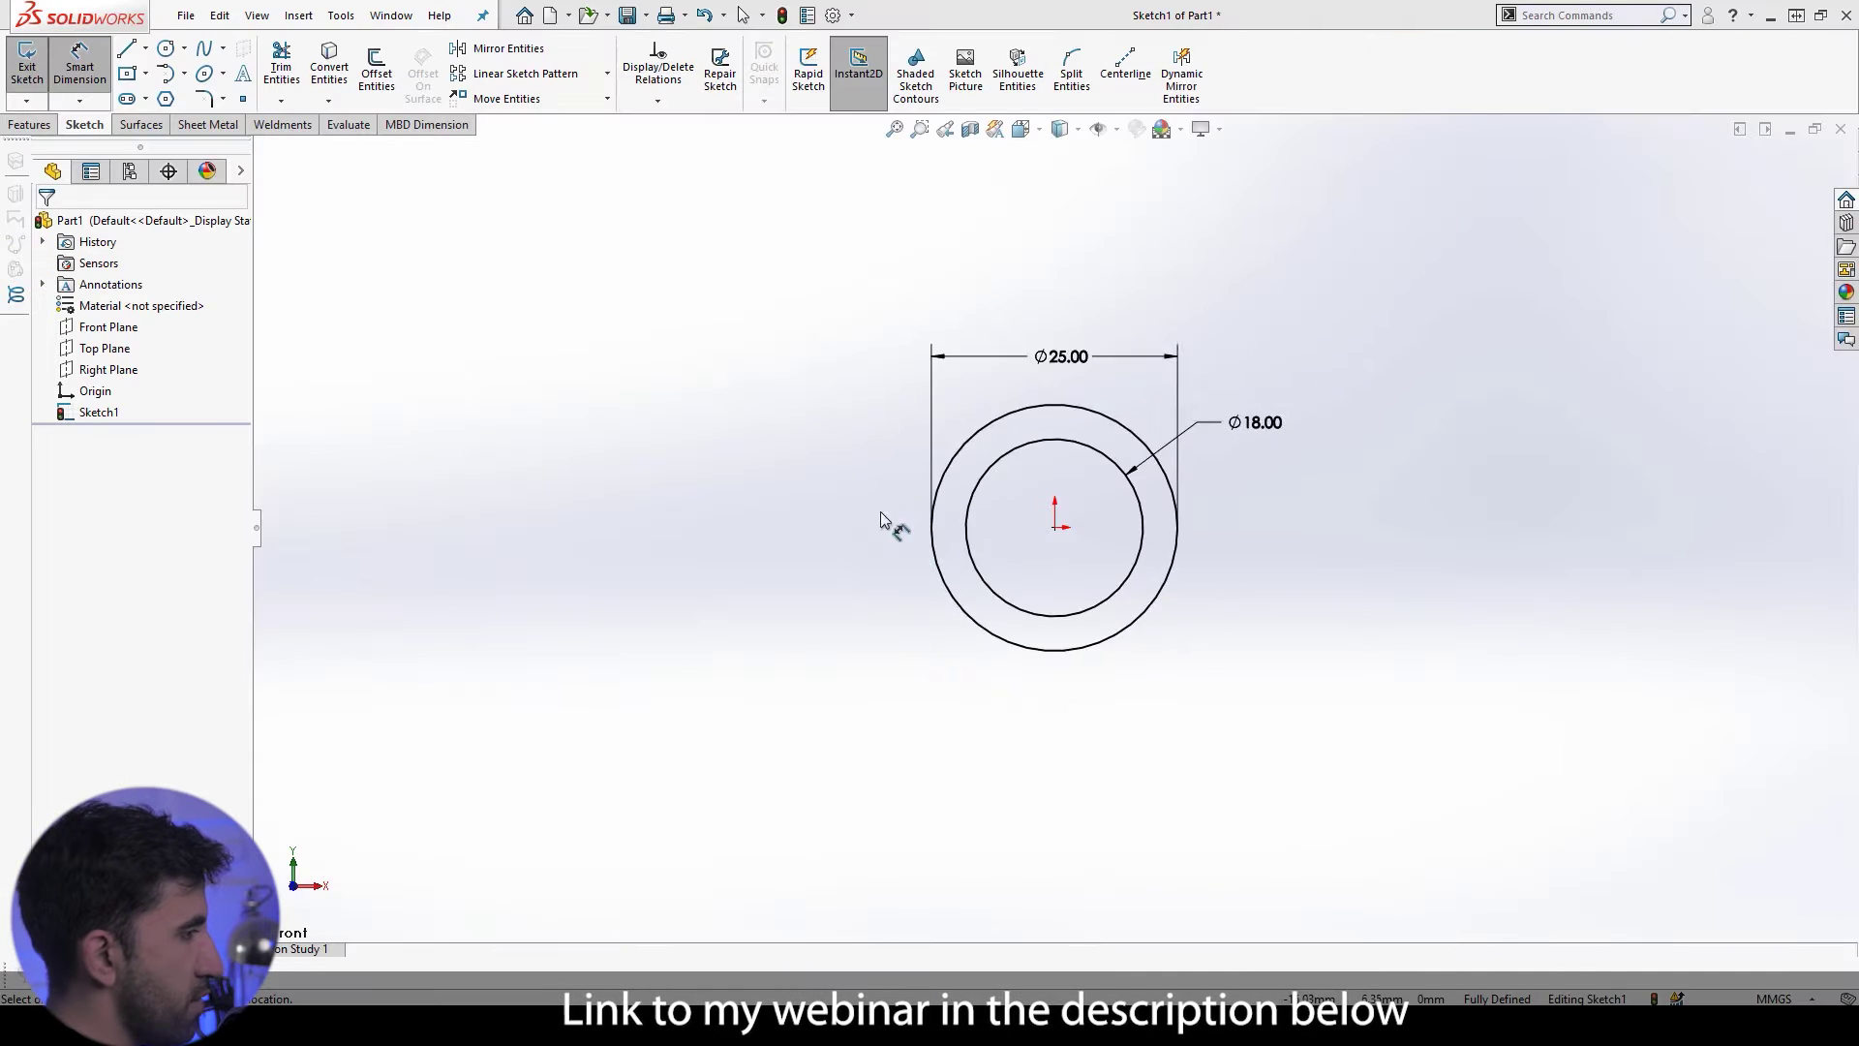
{"action": "scroll", "coordinate": [1111, 643], "scroll_direction": "down", "scroll_amount": 3}
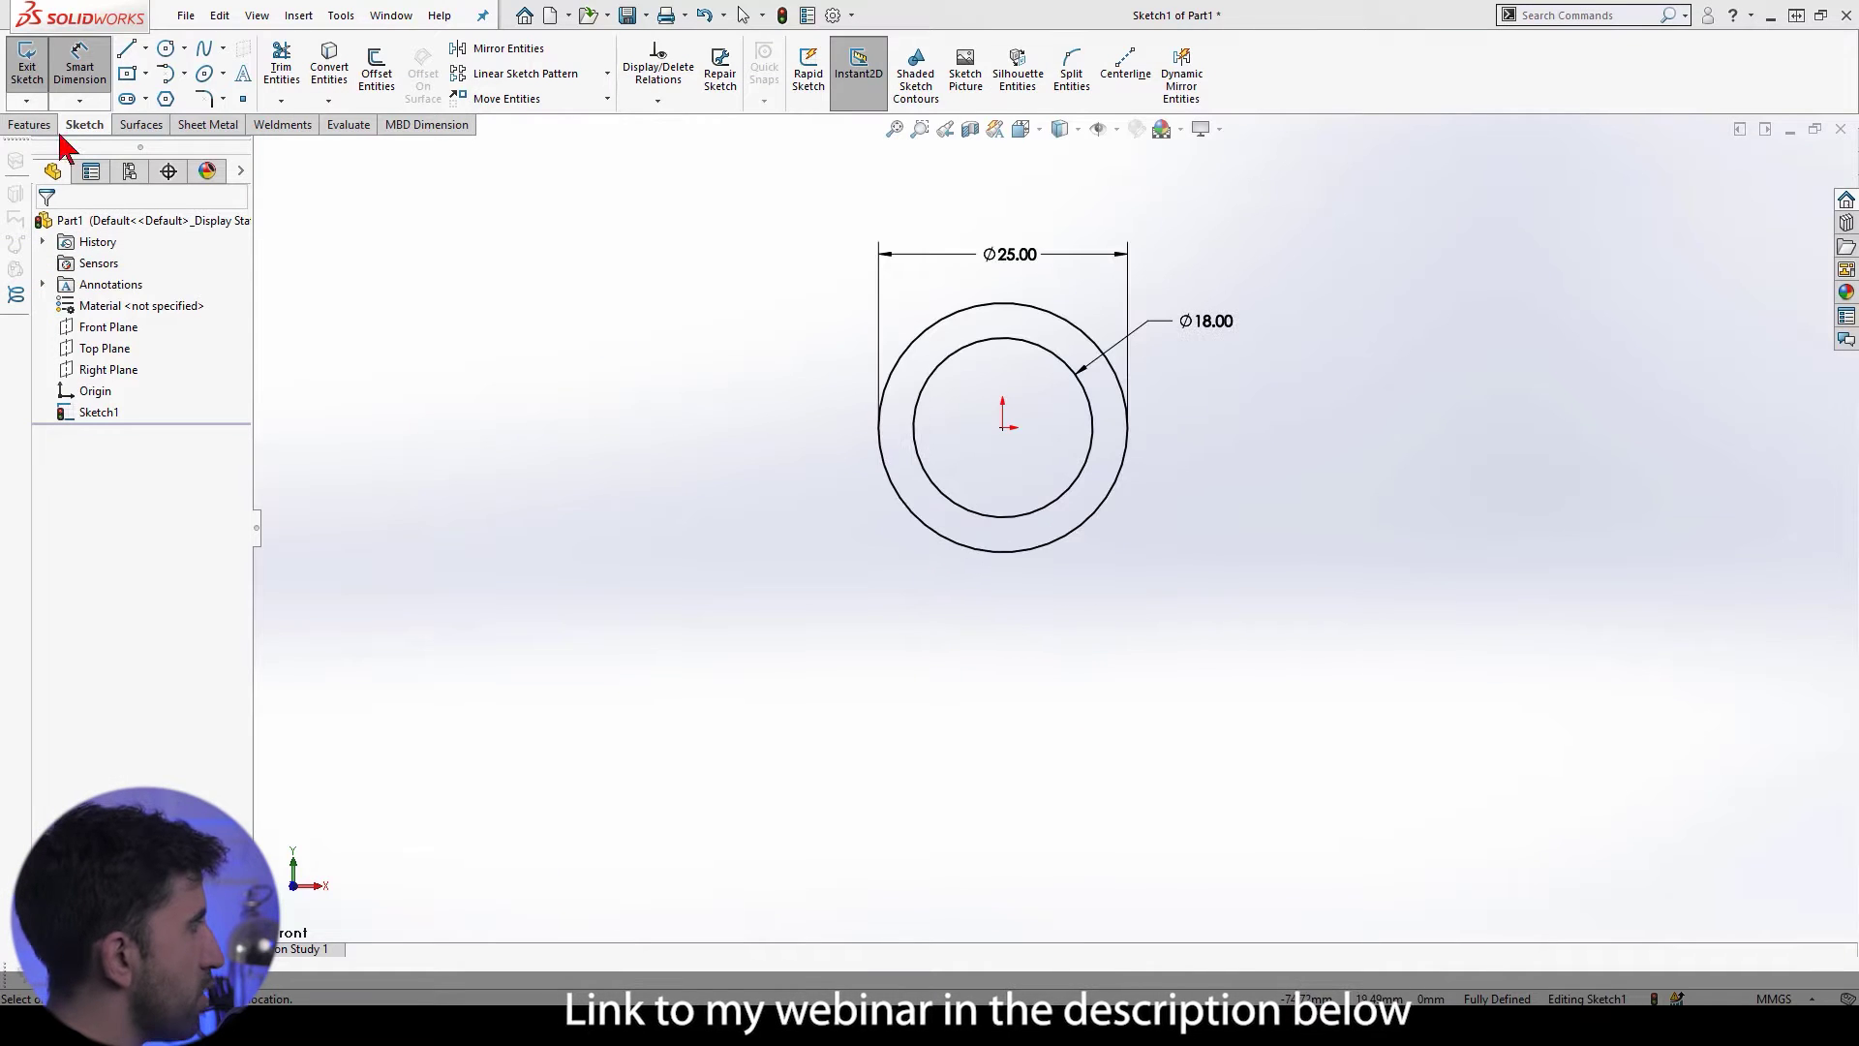
{"action": "left_click", "coordinate": [145, 73]}
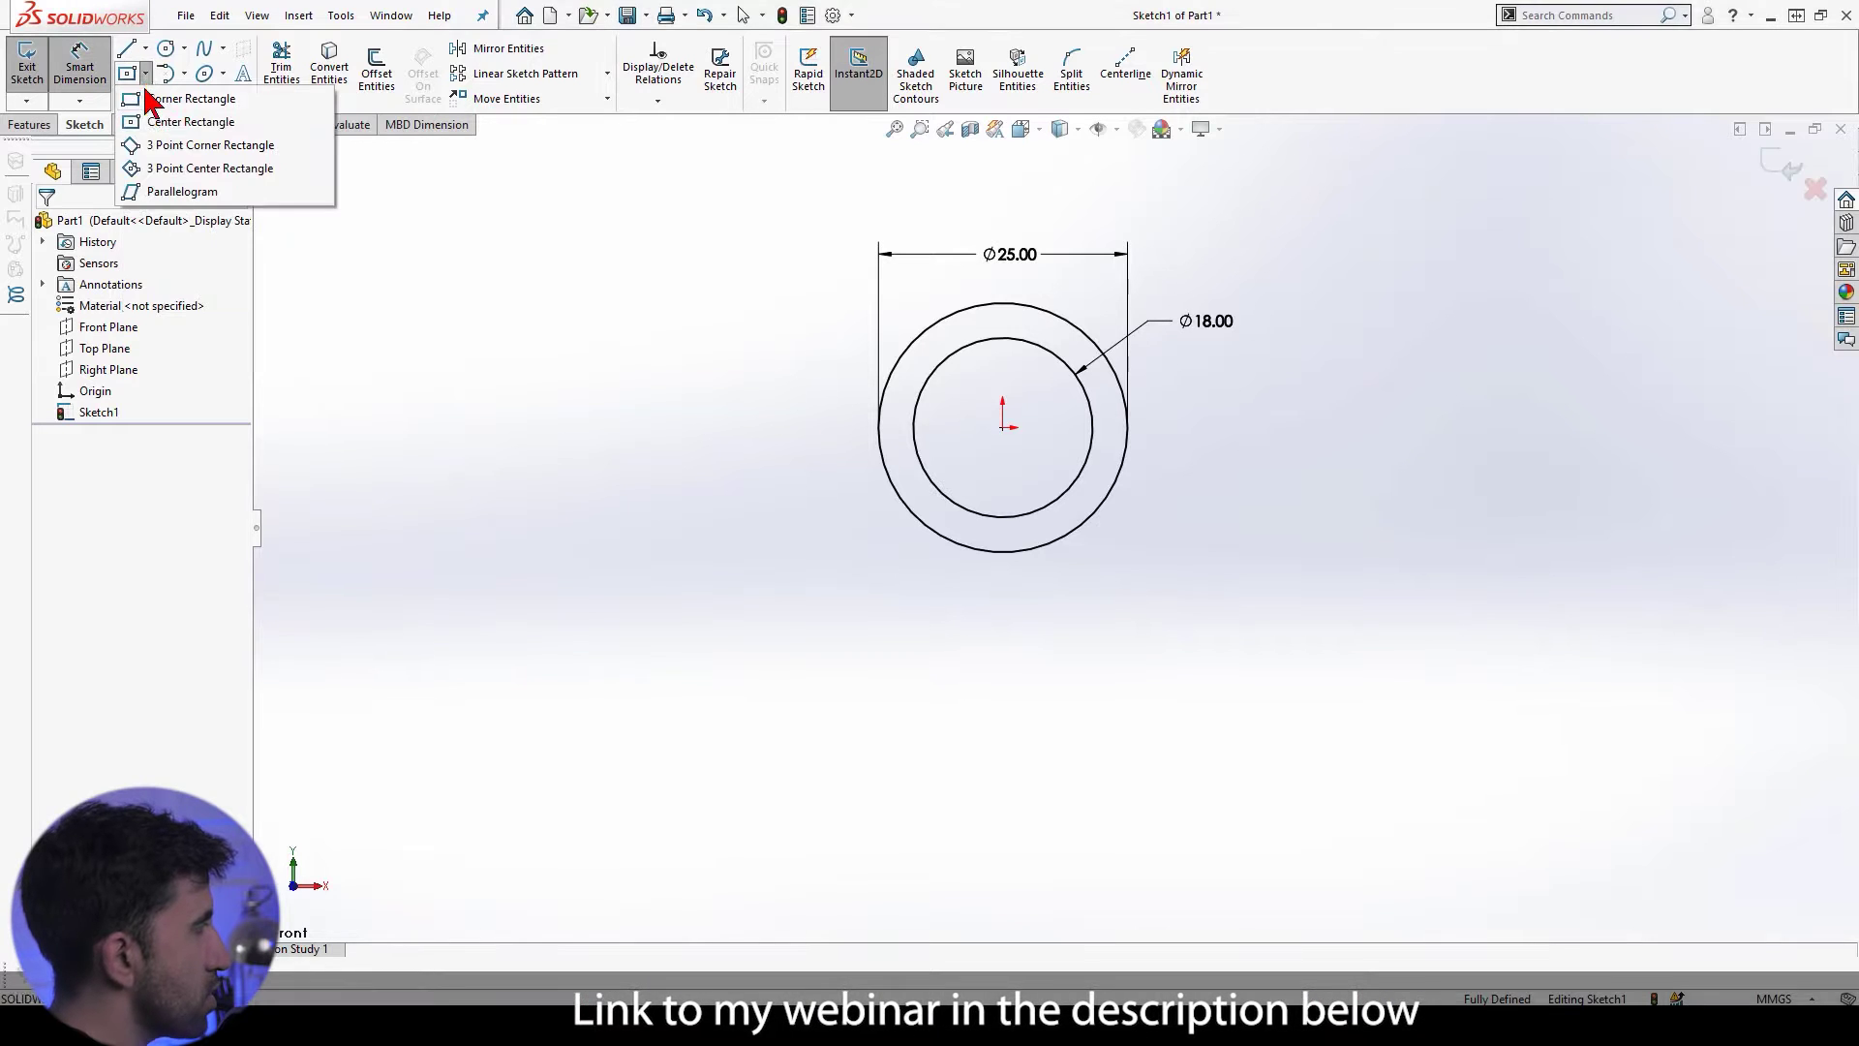
{"action": "left_click", "coordinate": [164, 94]}
{"action": "left_click", "coordinate": [948, 539]}
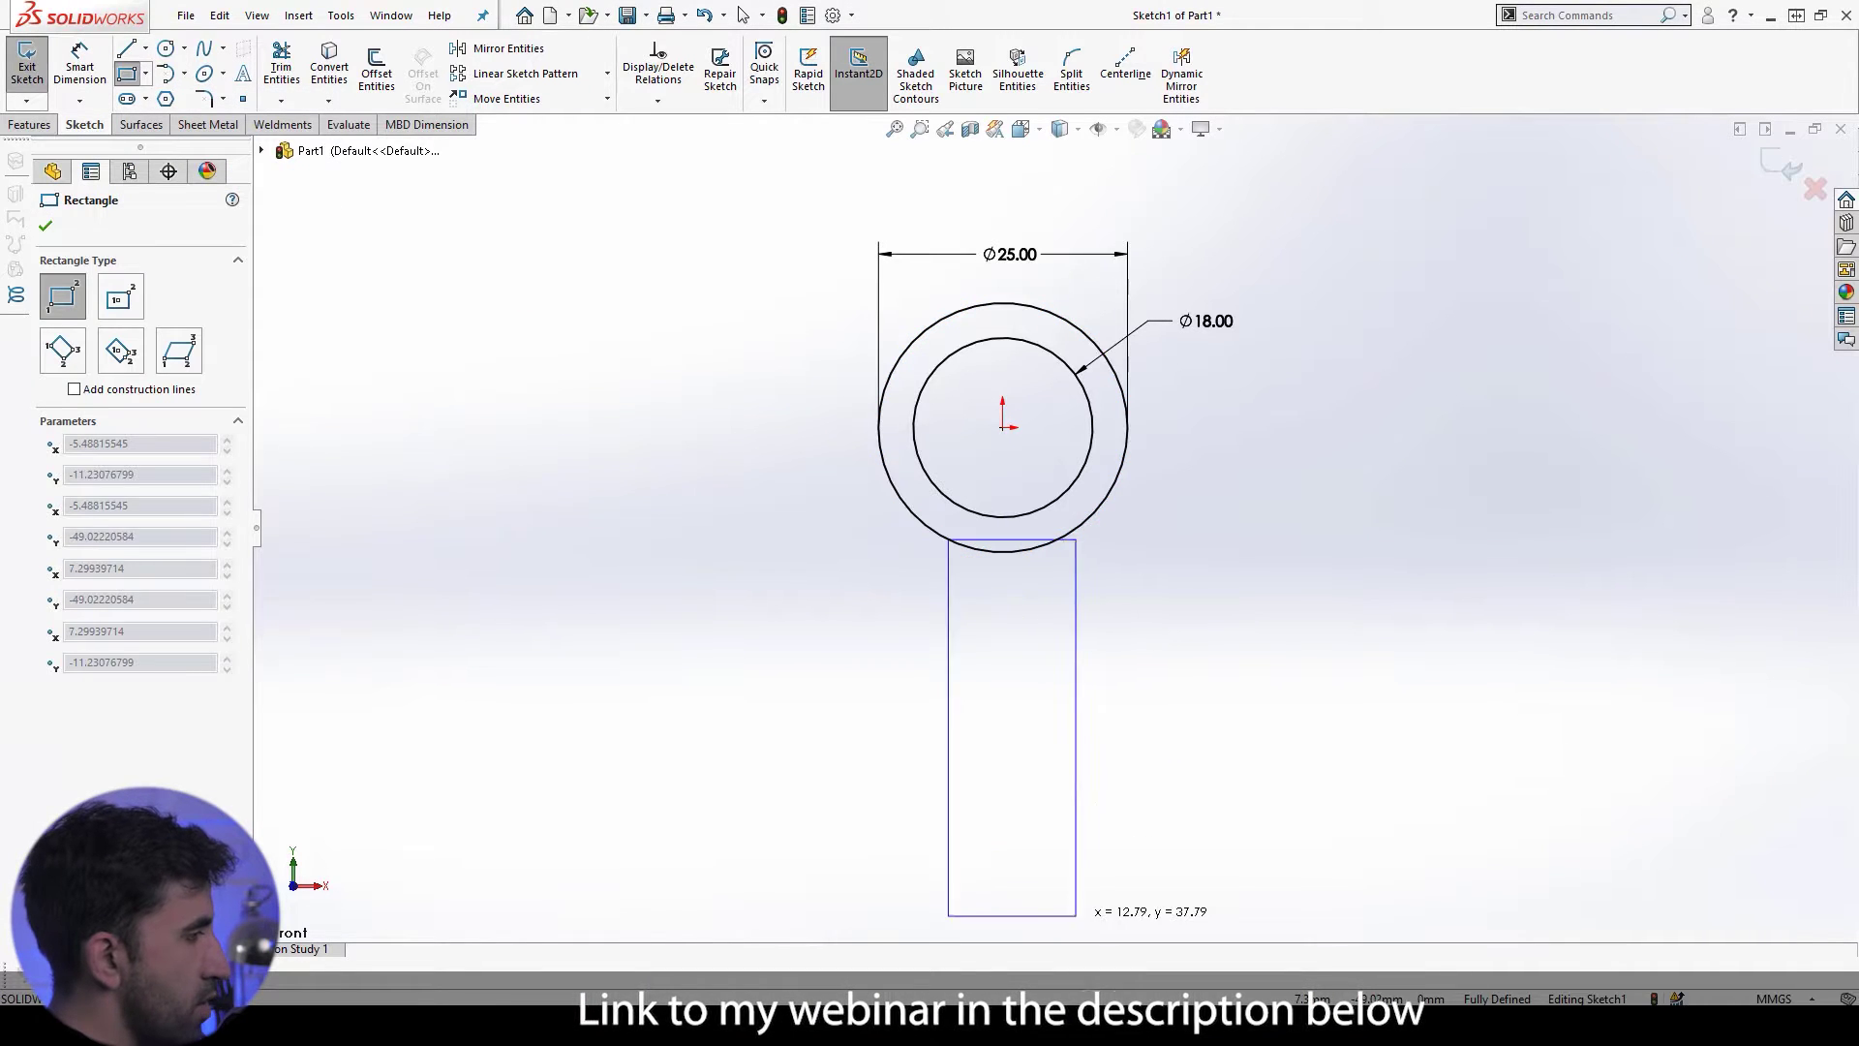
{"action": "left_click", "coordinate": [1057, 862]}
{"action": "key", "text": "Escape"}
Step: Snap the rectangle's top-right corner onto the outer circle
{"action": "scroll", "coordinate": [1059, 538], "scroll_direction": "down", "scroll_amount": 10}
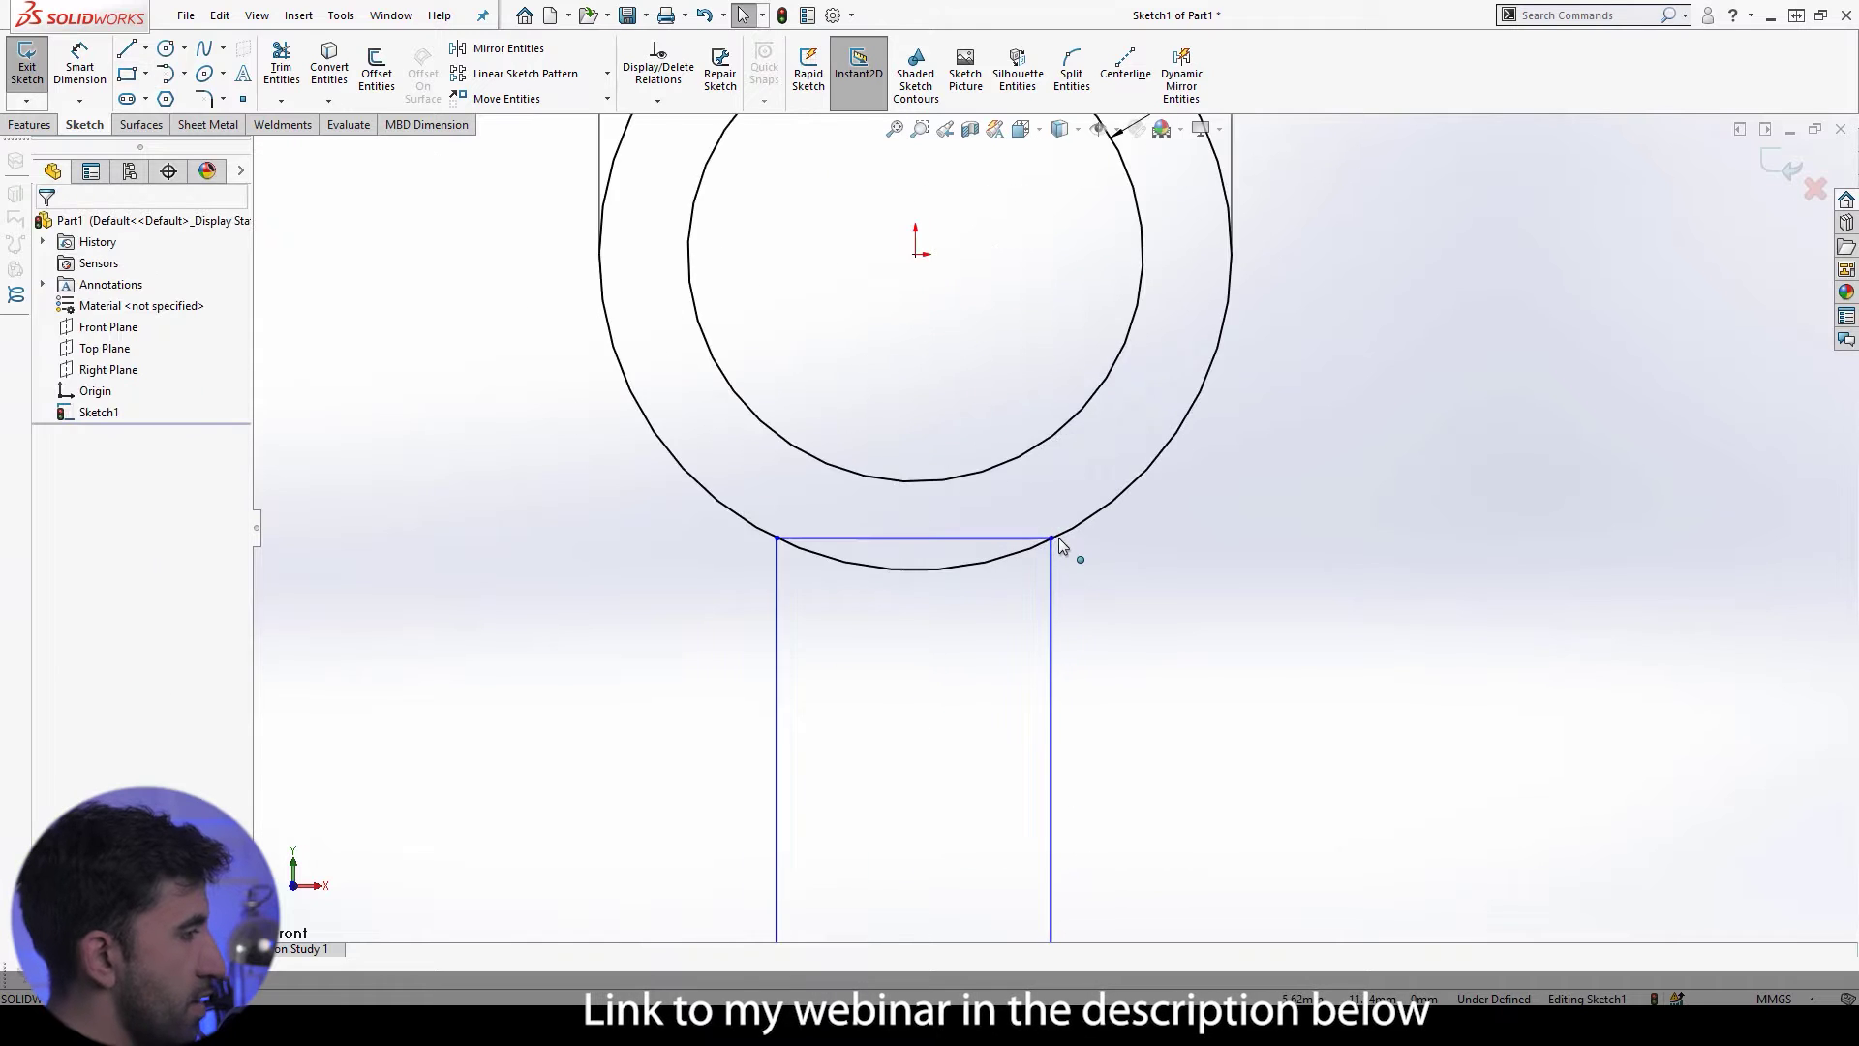
{"action": "left_click", "coordinate": [1040, 537]}
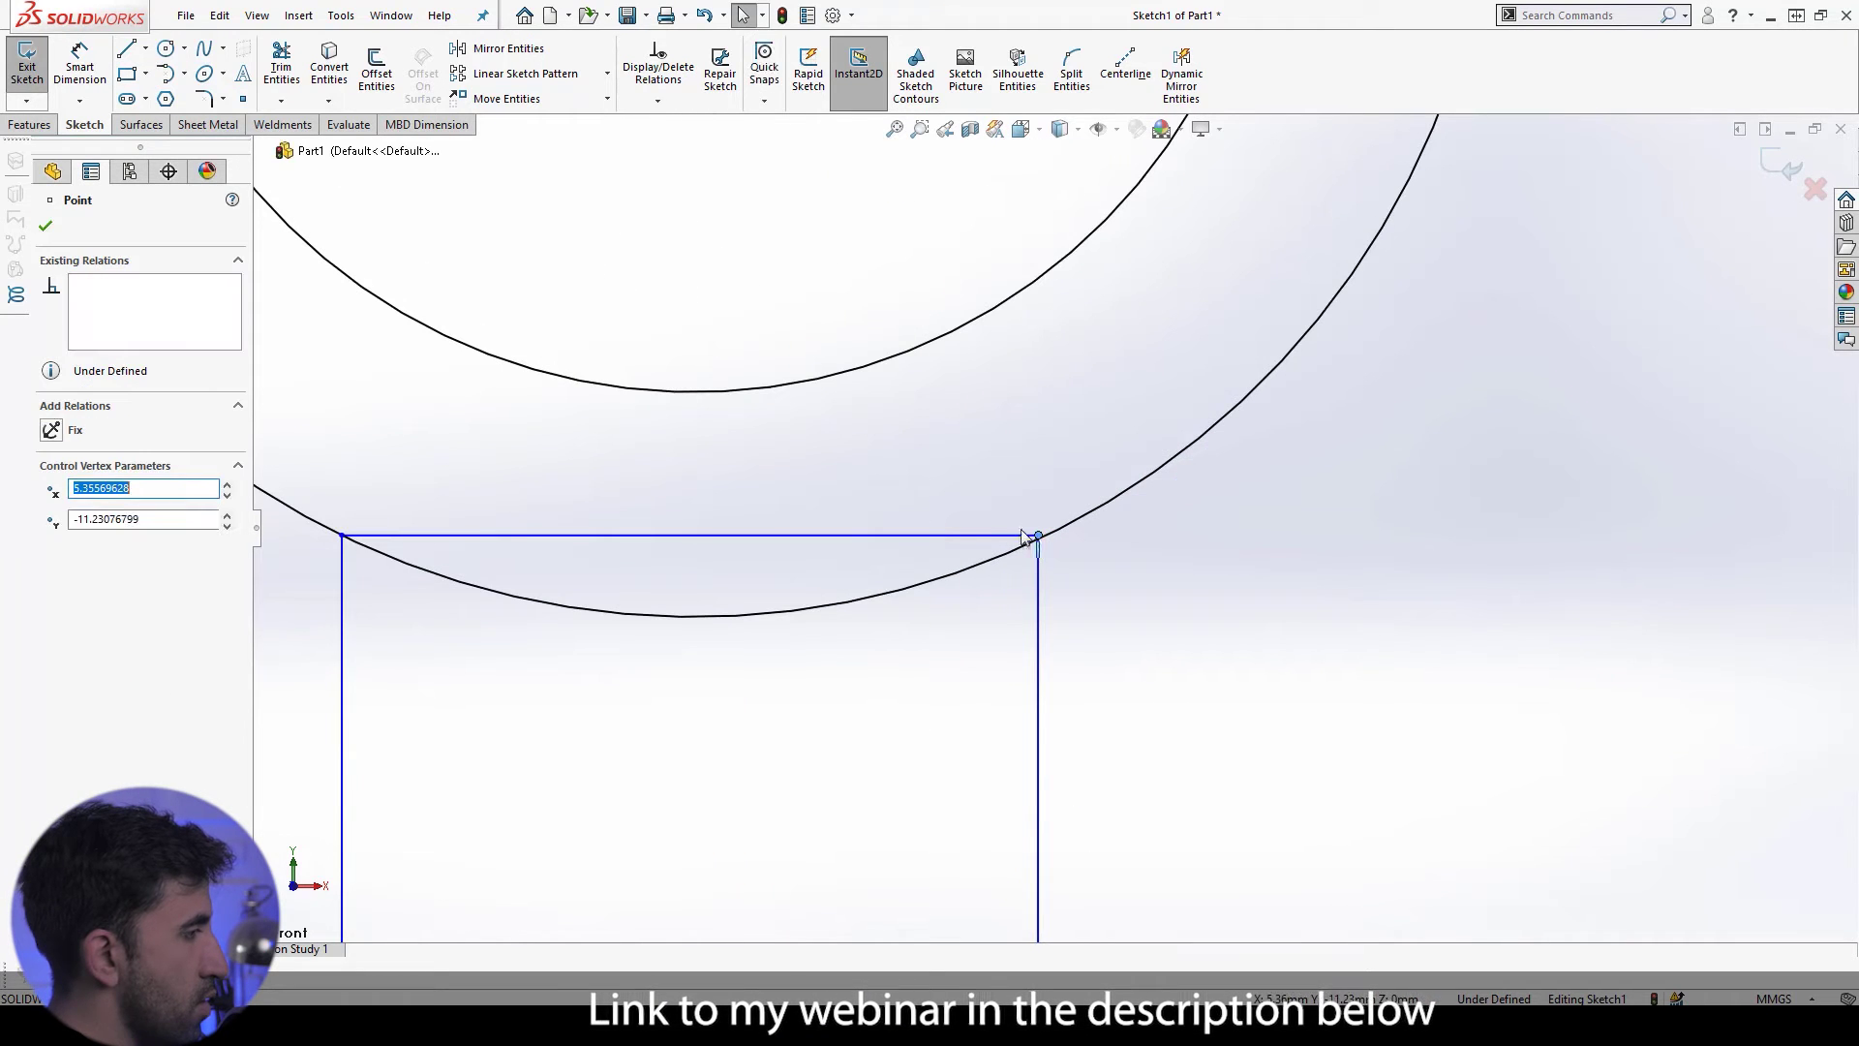
{"action": "left_click", "coordinate": [1162, 557]}
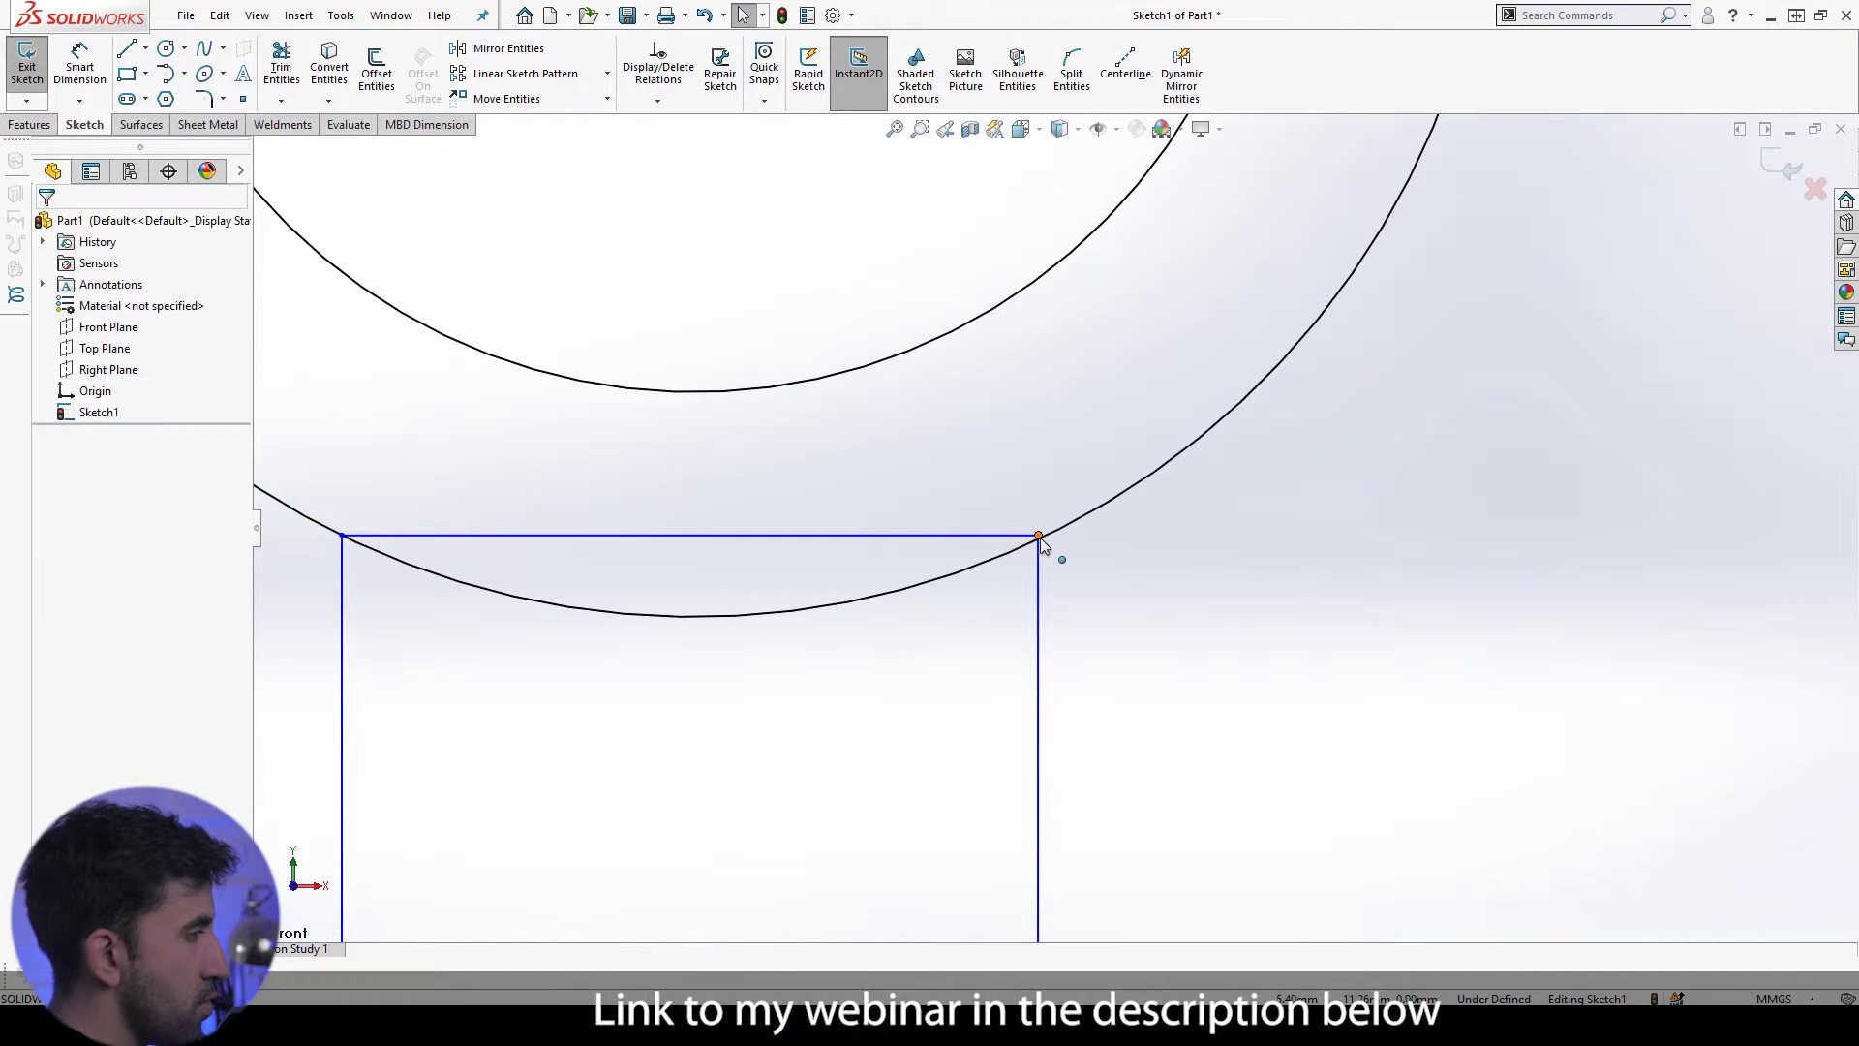
{"action": "left_click_drag", "start_coordinate": [1040, 538], "coordinate": [1084, 519]}
{"action": "scroll", "coordinate": [1178, 728], "scroll_direction": "down", "scroll_amount": 2}
{"action": "scroll", "coordinate": [1178, 728], "scroll_direction": "up", "scroll_amount": 5}
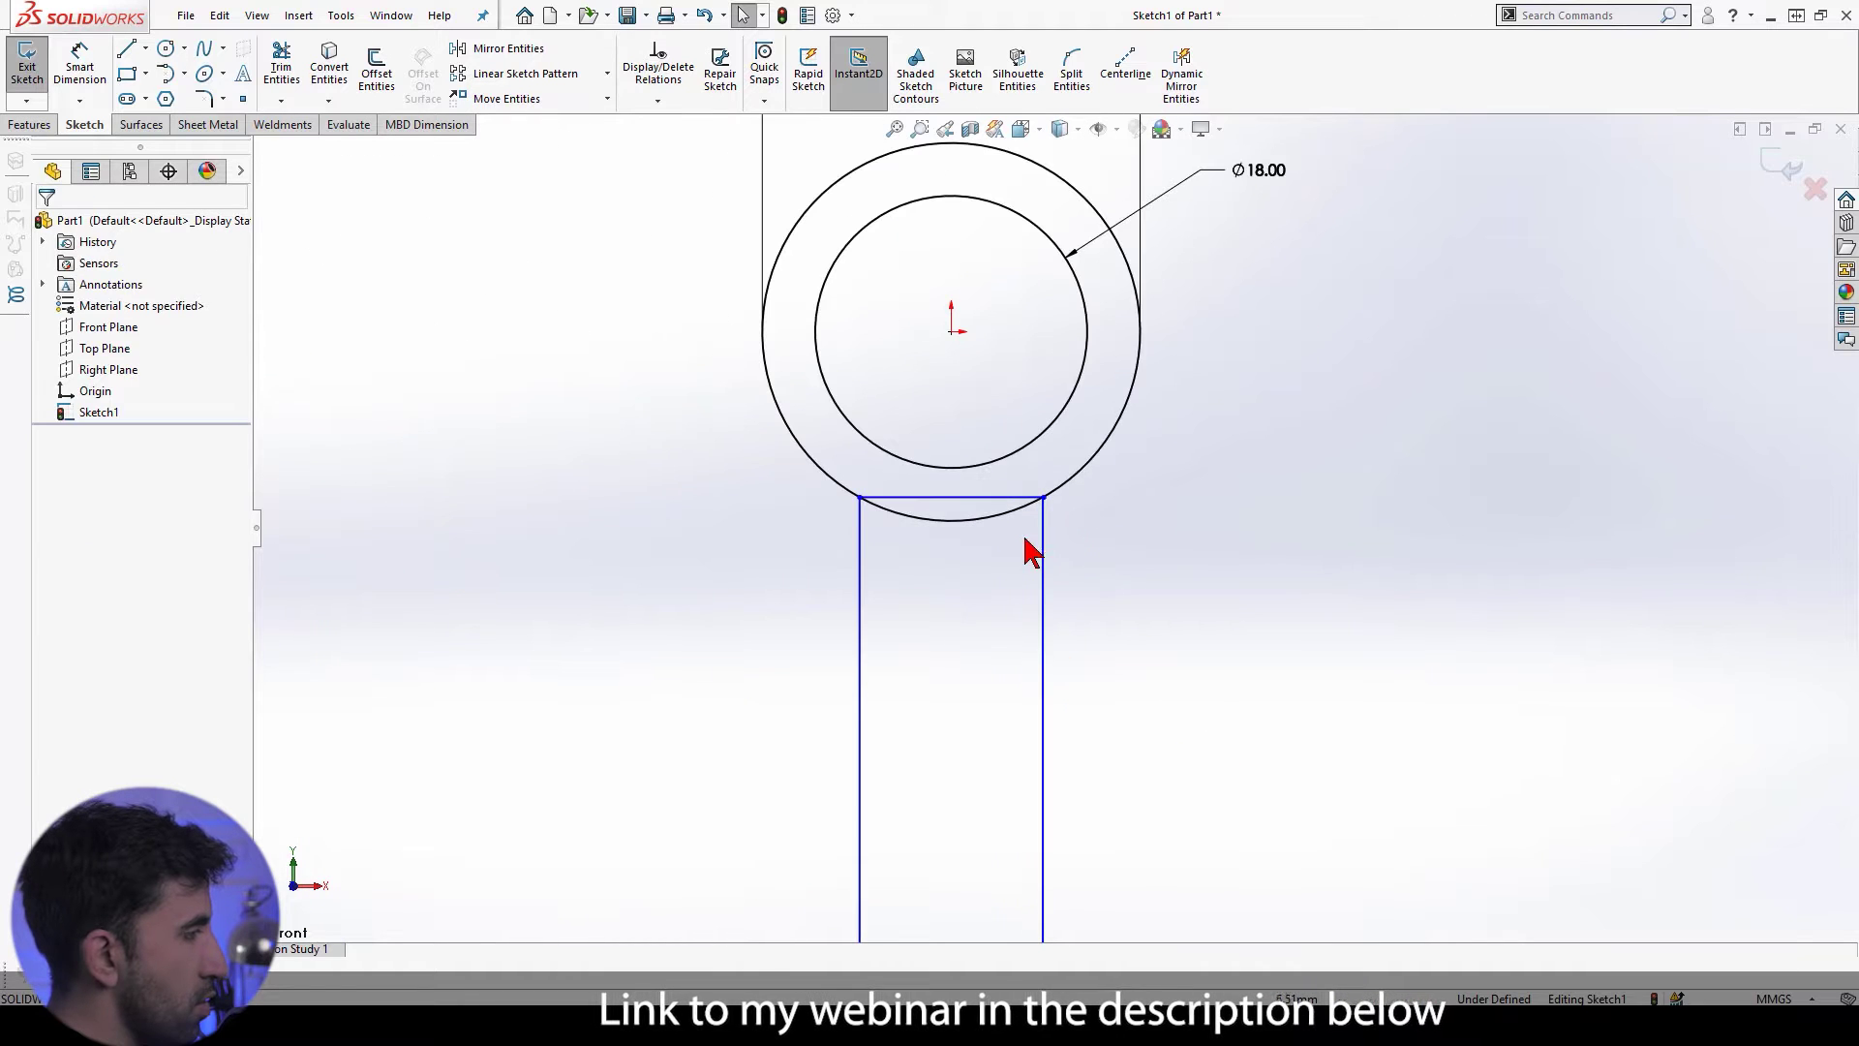
Step: Add a Vertical relation between the neck's top midpoint and the origin
{"action": "right_click", "coordinate": [986, 497]}
{"action": "left_click", "coordinate": [1169, 534]}
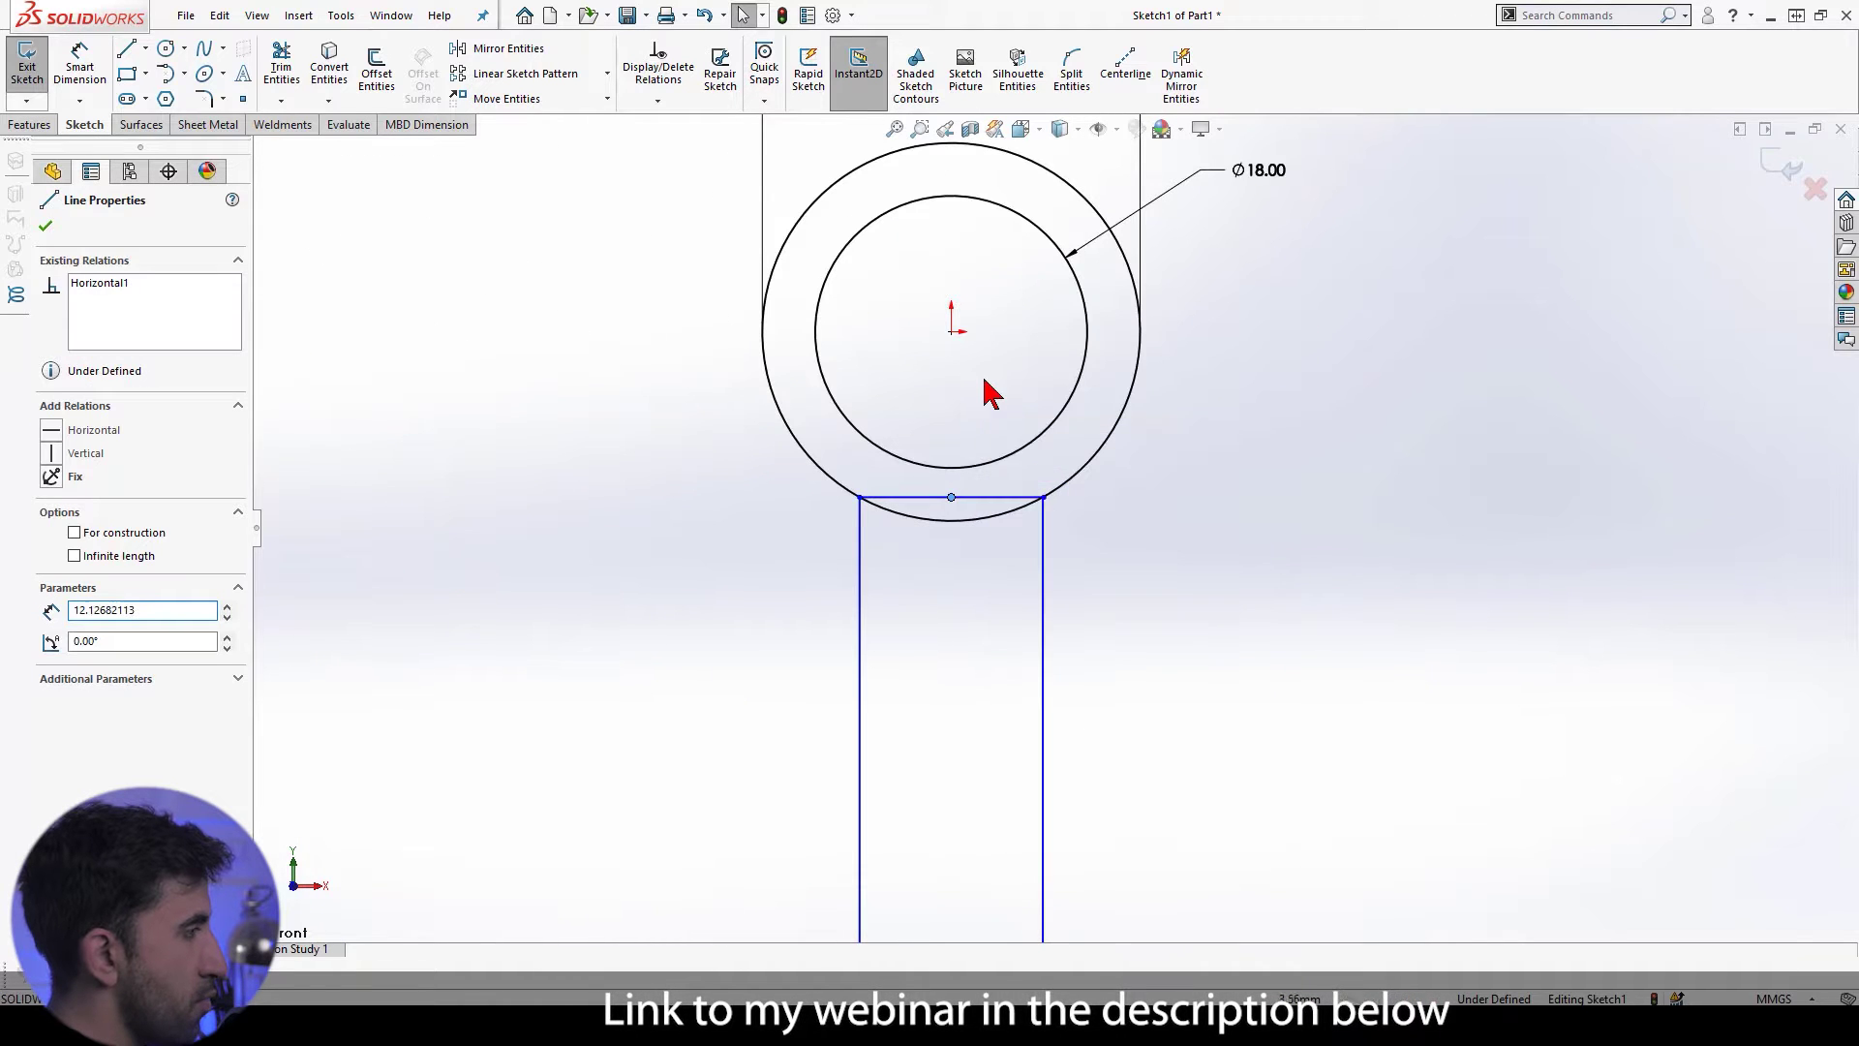
{"action": "left_click", "coordinate": [951, 332], "text": "ctrl"}
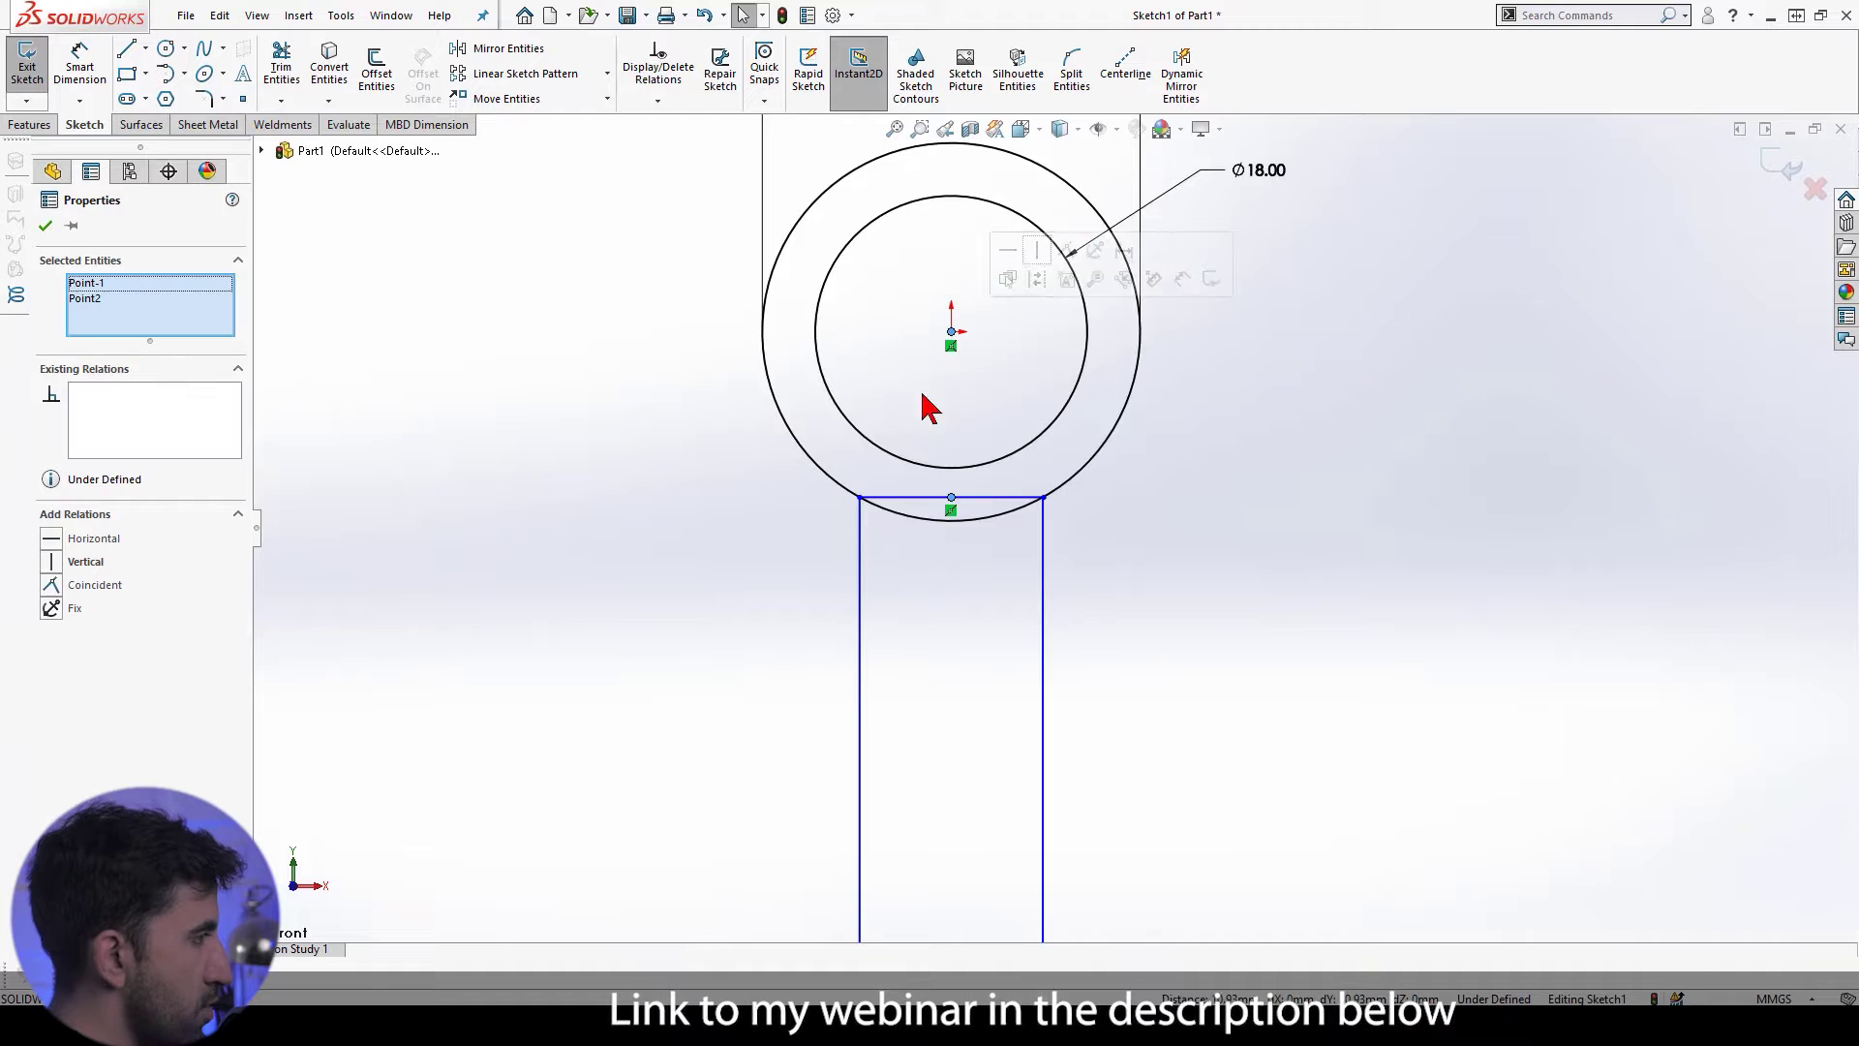
{"action": "left_click", "coordinate": [50, 562]}
{"action": "key", "text": "Escape"}
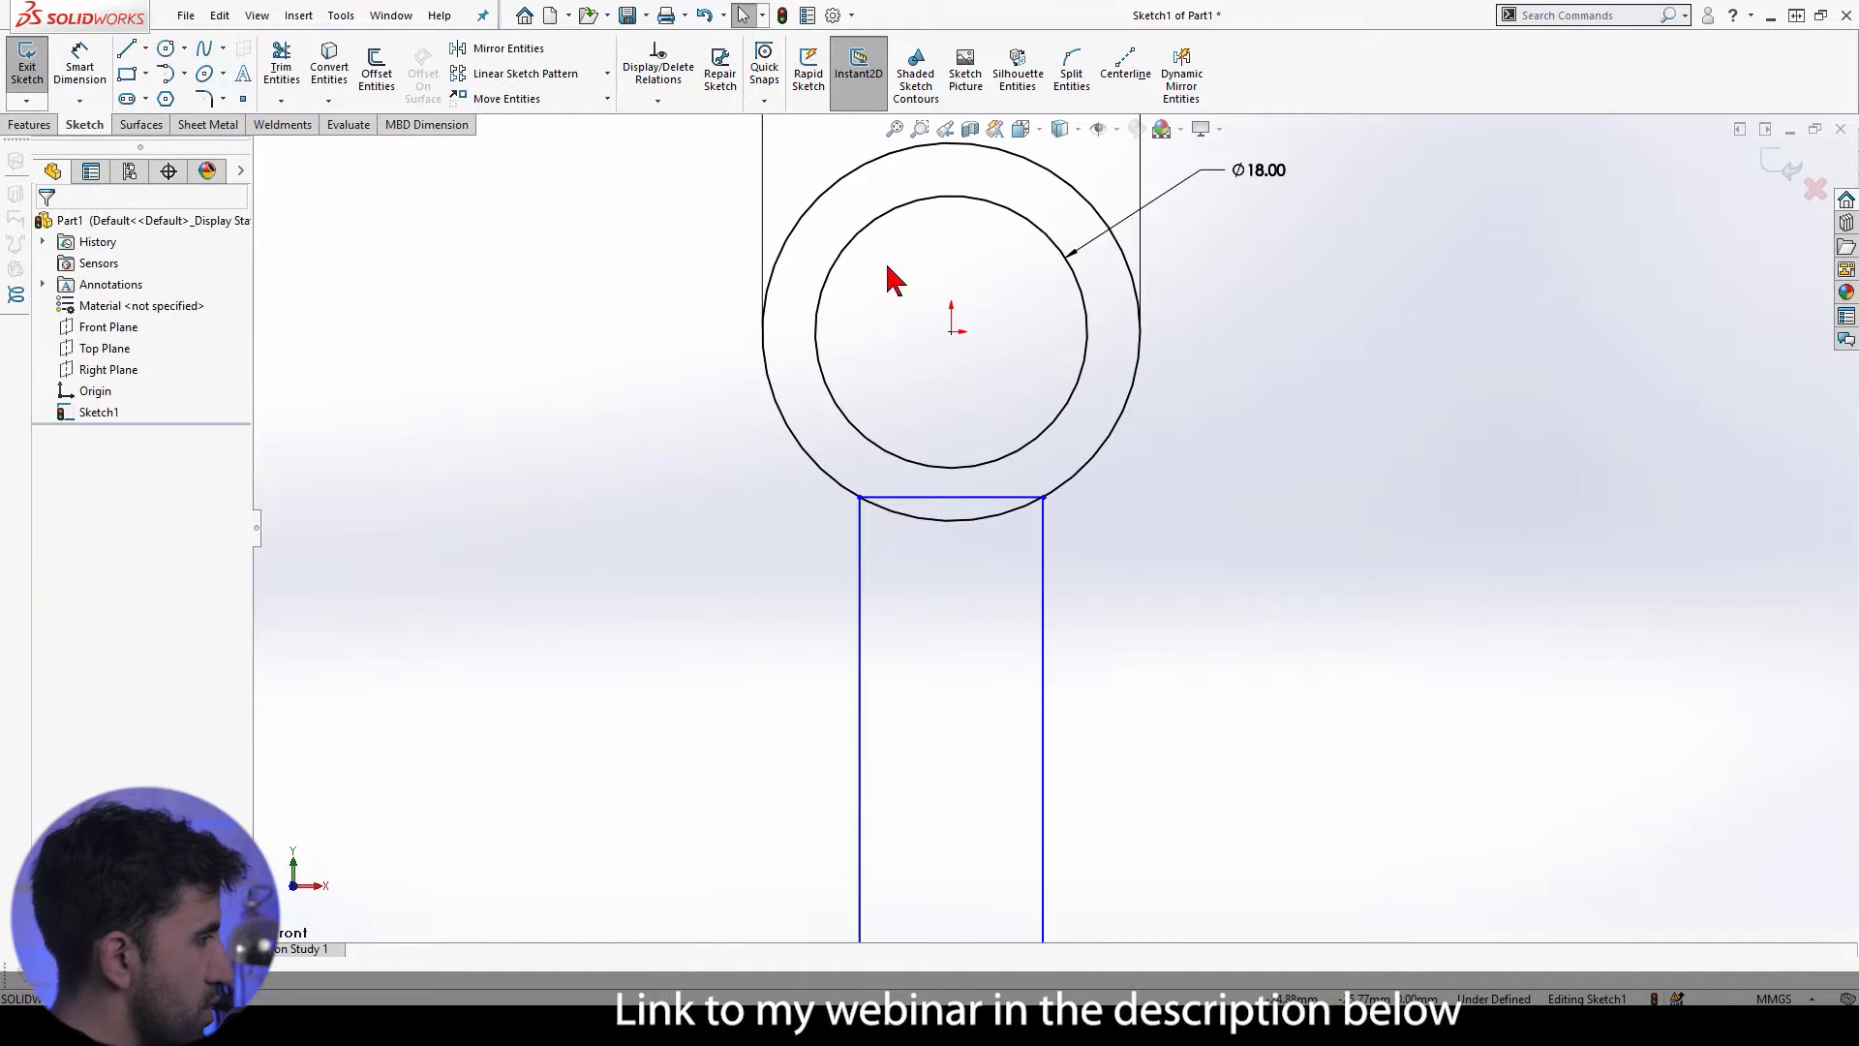
Step: Drag the rectangle corner inward to narrow the neck into a slim stem
{"action": "scroll", "coordinate": [962, 315], "scroll_direction": "up", "scroll_amount": 5}
{"action": "scroll", "coordinate": [1004, 336], "scroll_direction": "down", "scroll_amount": 3}
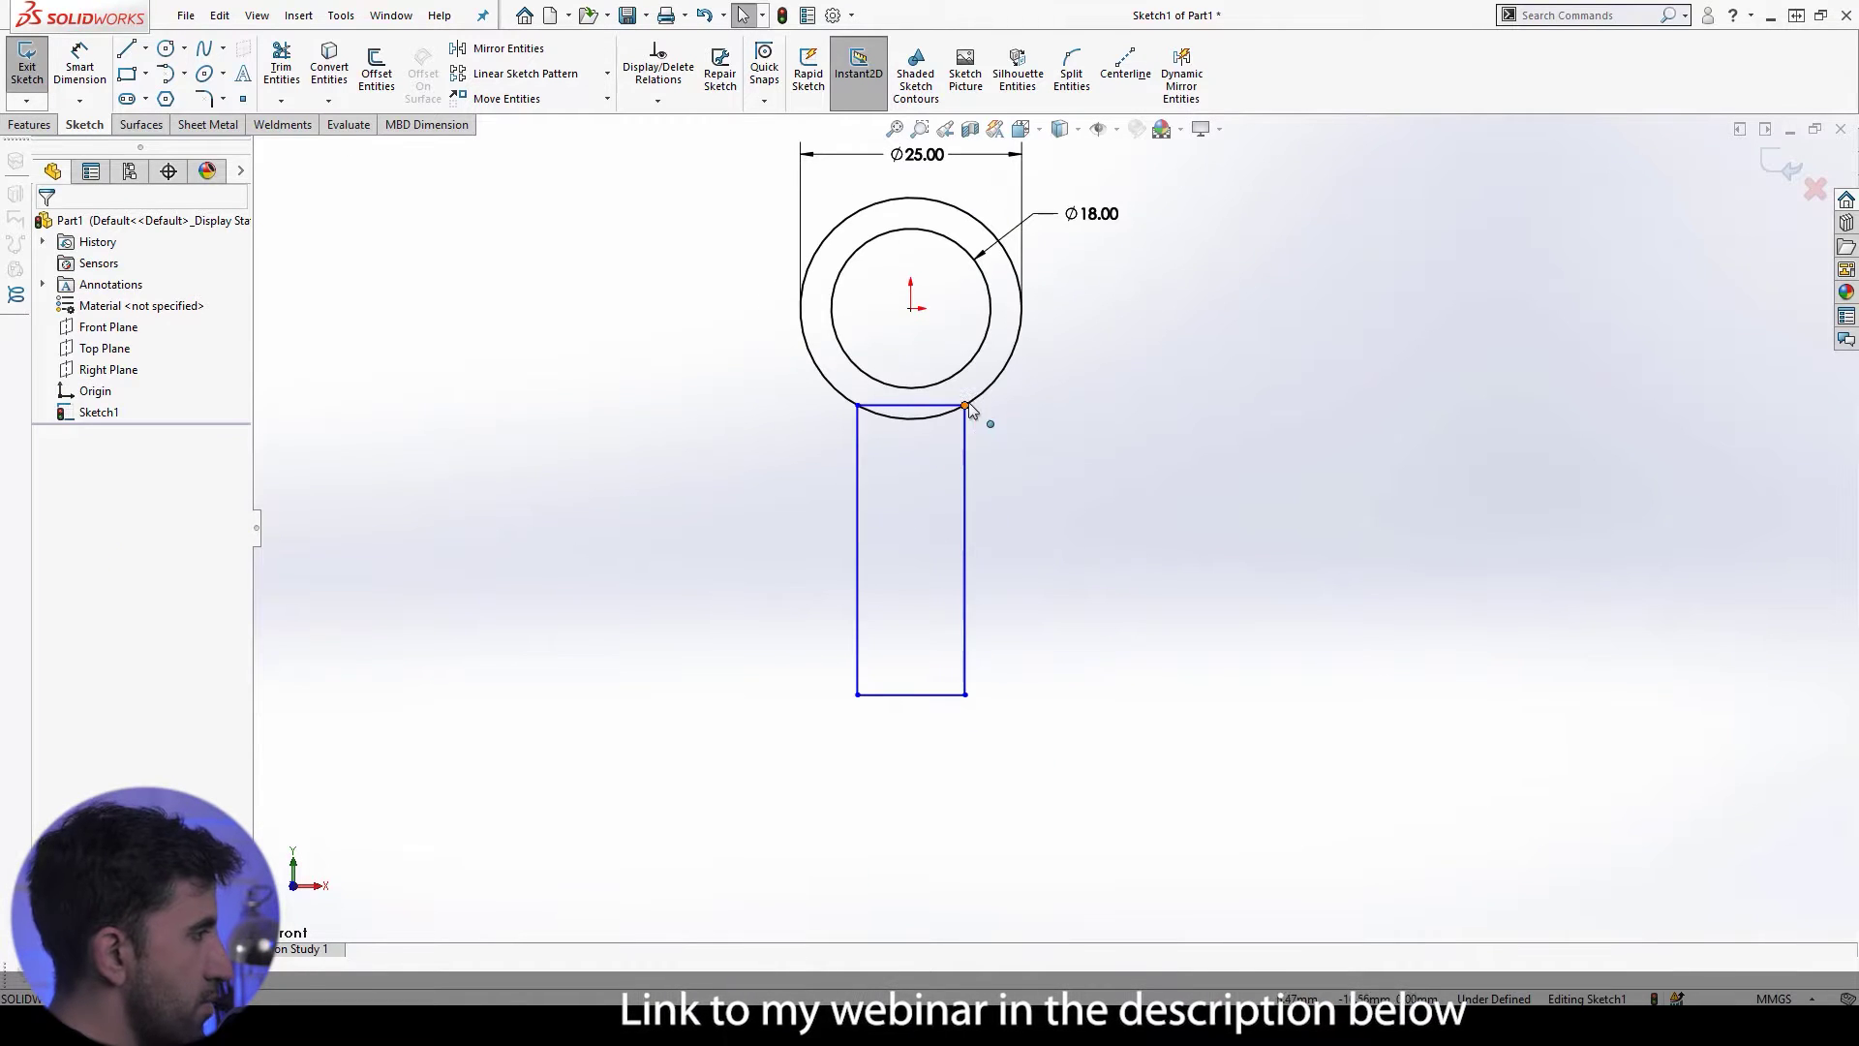
{"action": "left_click_drag", "start_coordinate": [965, 404], "coordinate": [973, 491]}
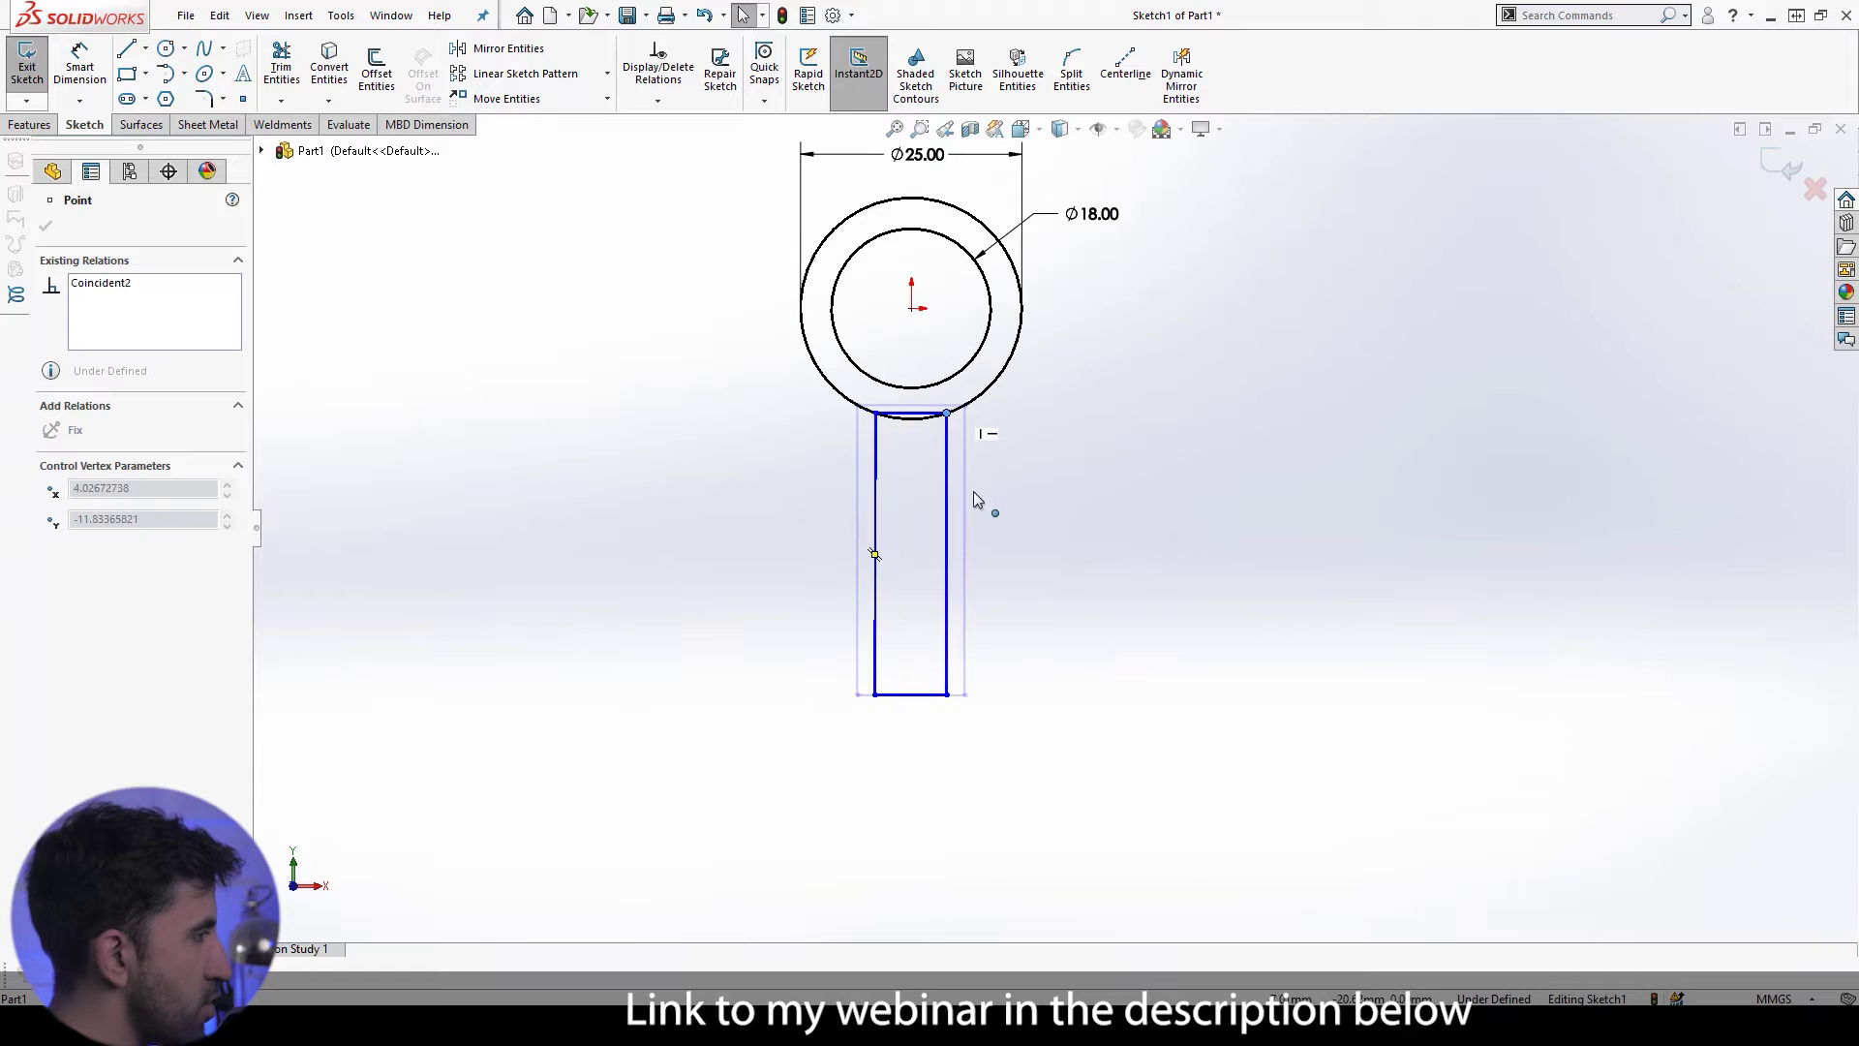
{"action": "key", "text": "Escape"}
{"action": "left_click", "coordinate": [127, 74]}
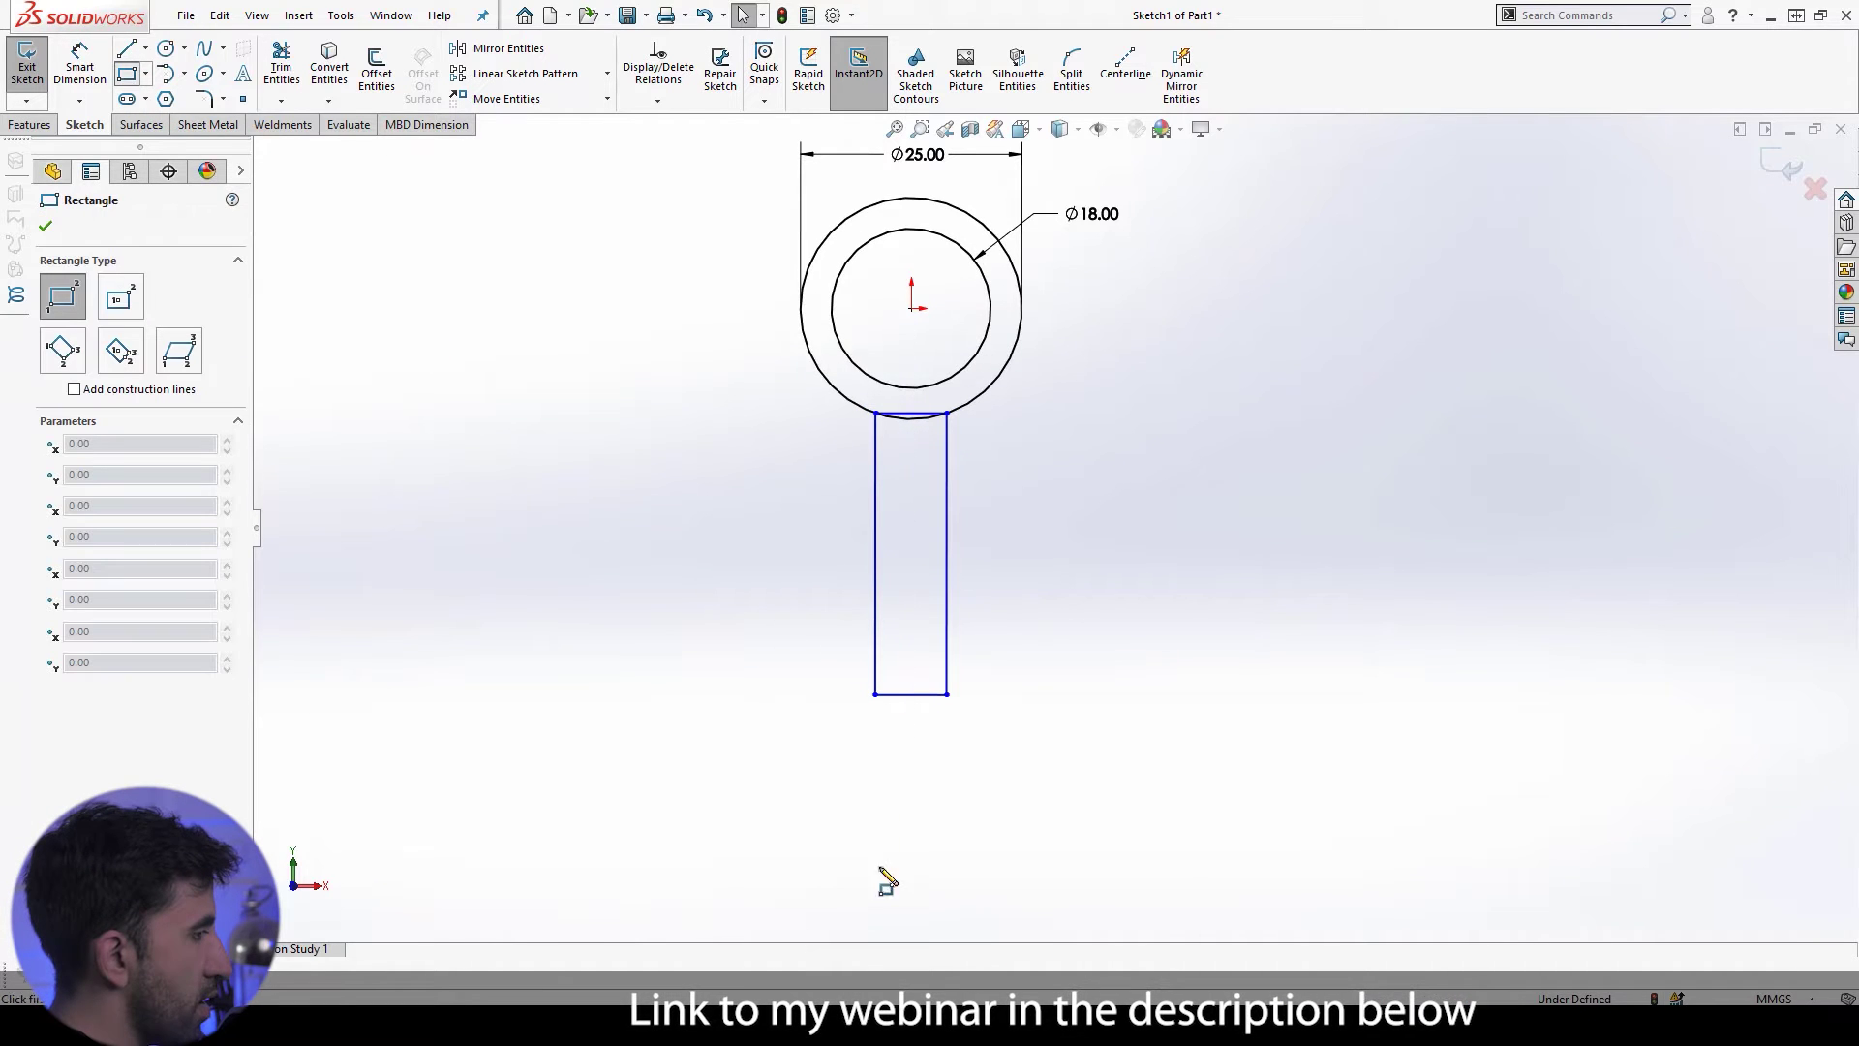
Step: Draw a wide base rectangle below the neck, its top midpoint vertical with the circle centre
{"action": "left_click", "coordinate": [668, 695]}
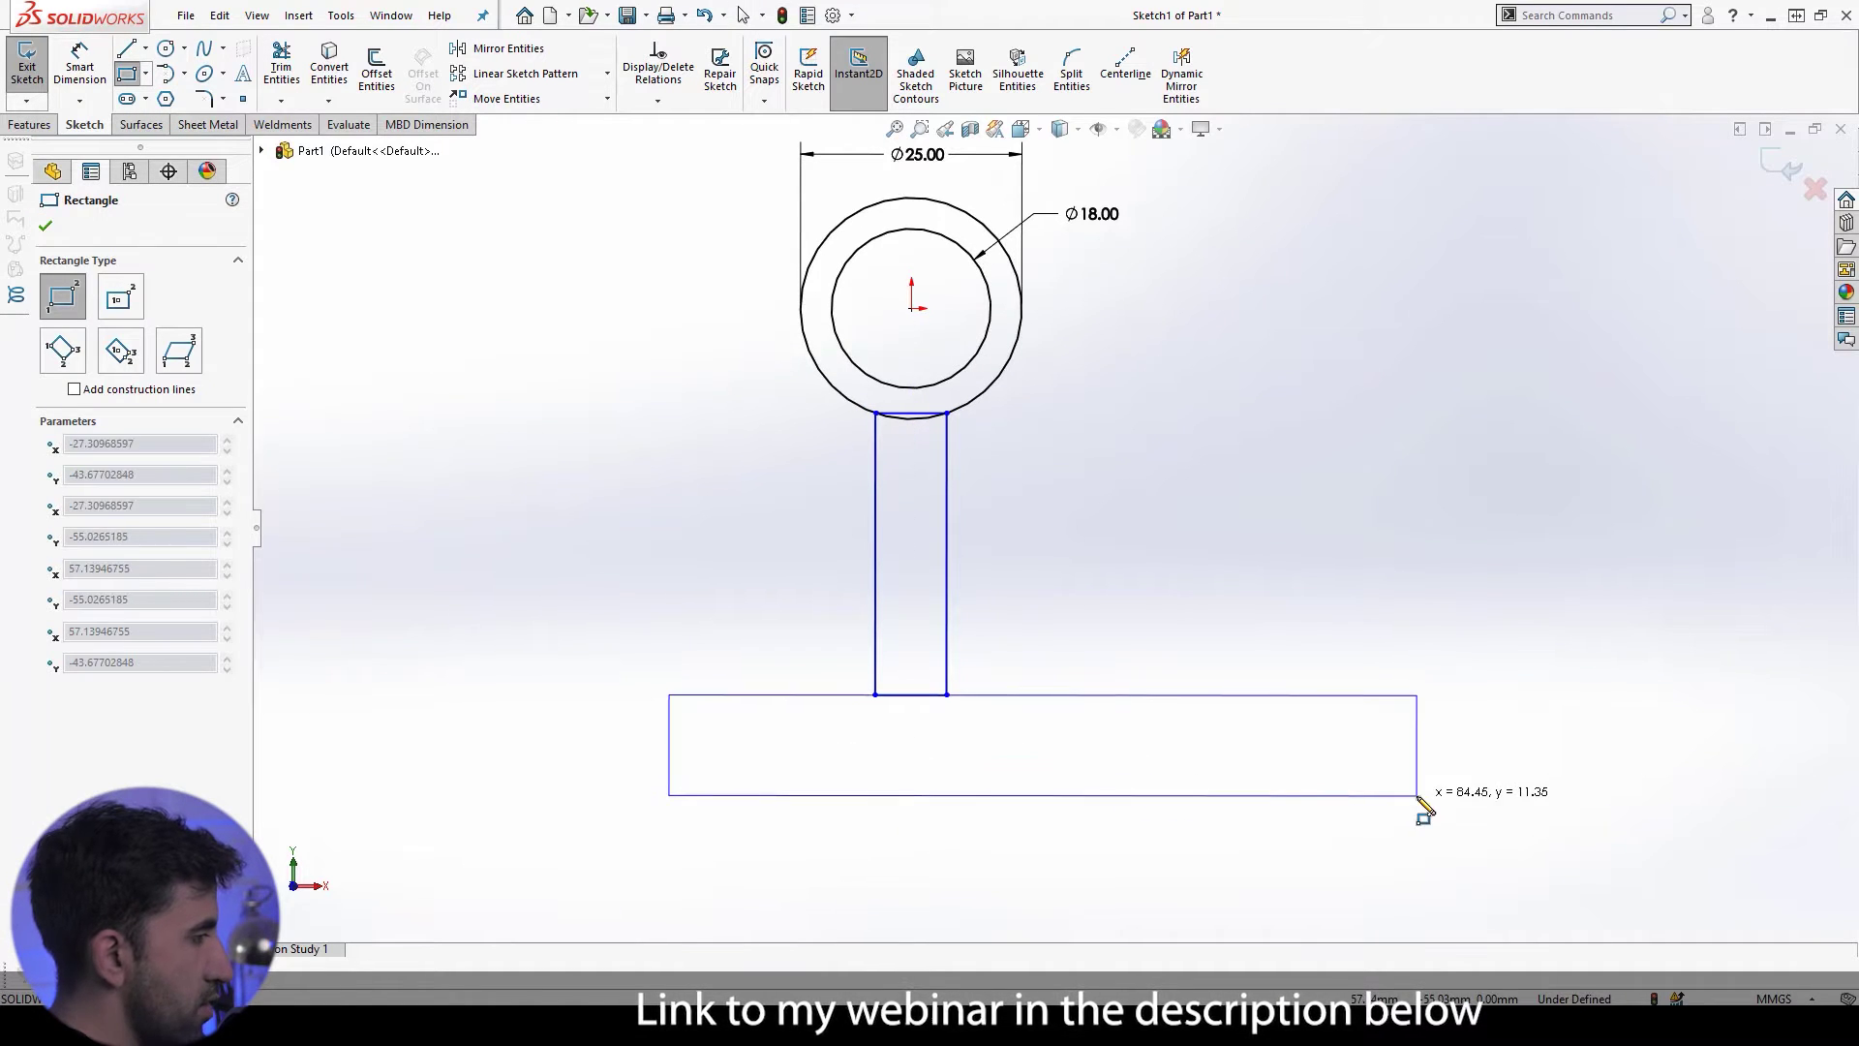
{"action": "left_click", "coordinate": [1462, 792]}
{"action": "key", "text": "Escape"}
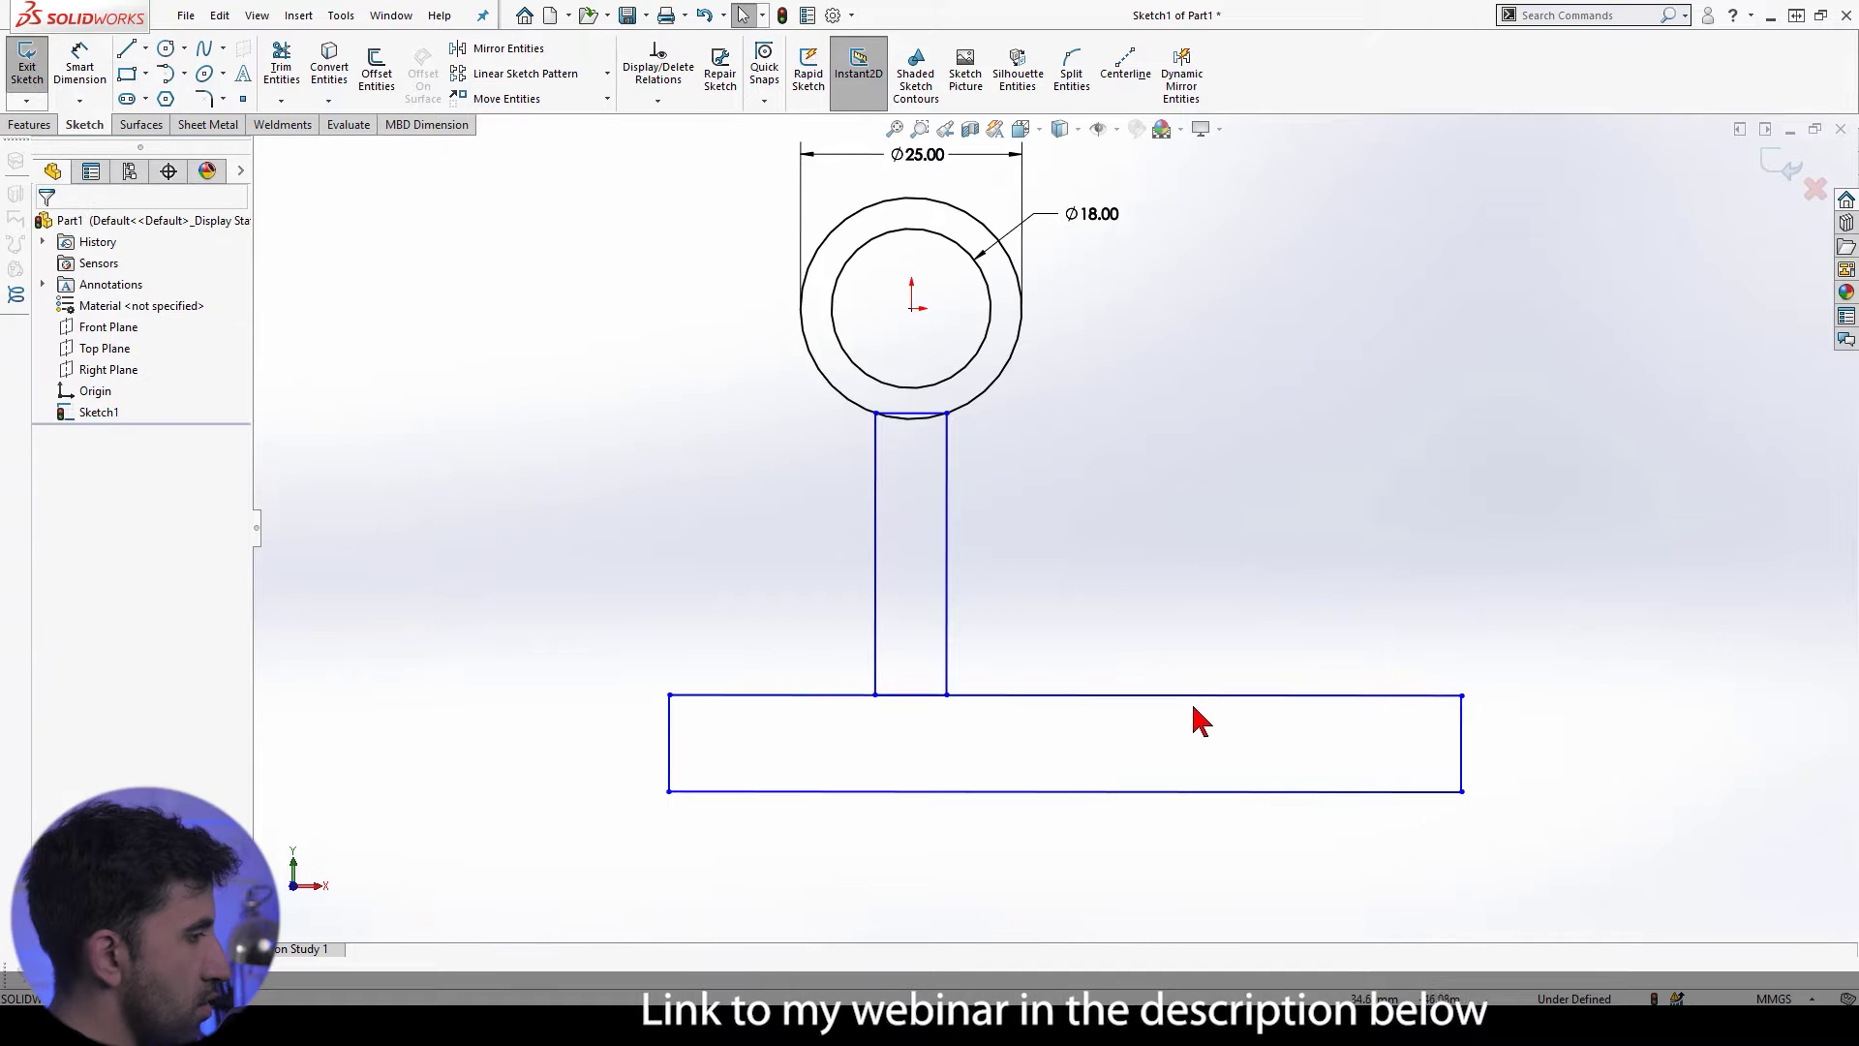
{"action": "left_click", "coordinate": [1178, 696]}
{"action": "right_click", "coordinate": [1181, 701]}
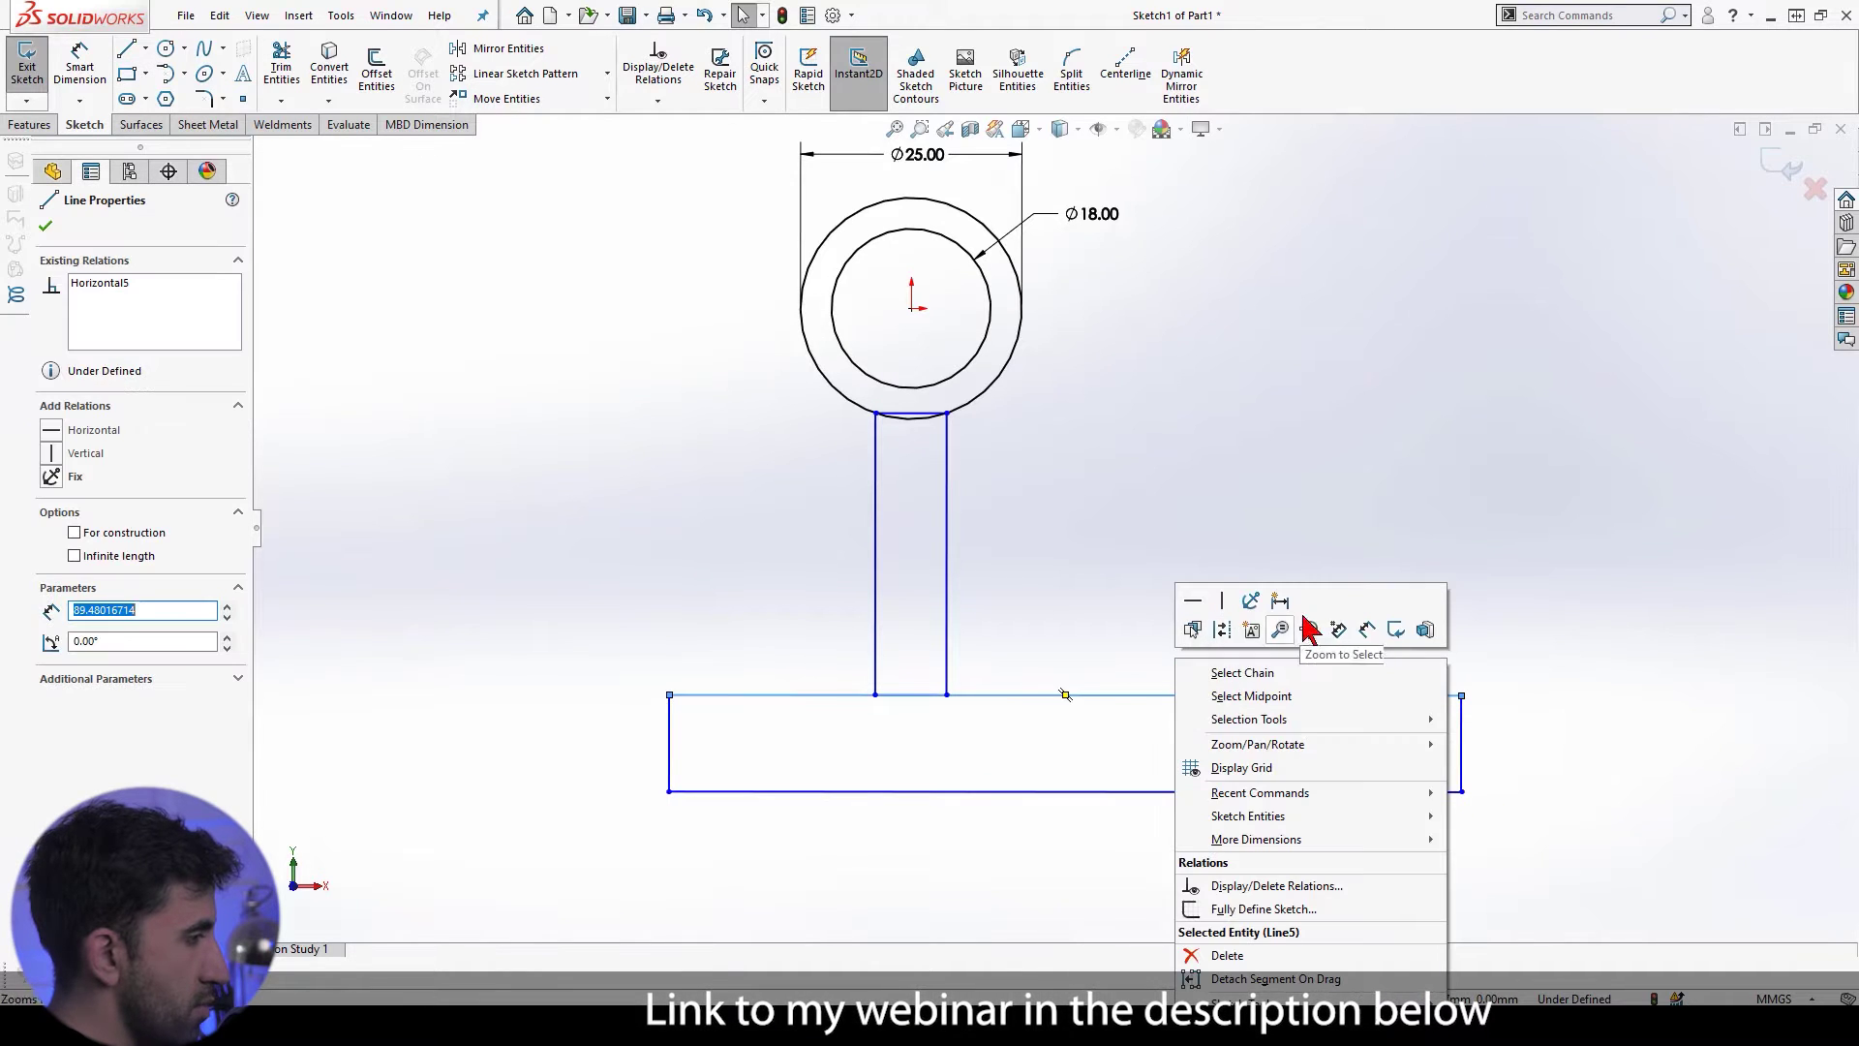
{"action": "left_click", "coordinate": [1264, 697]}
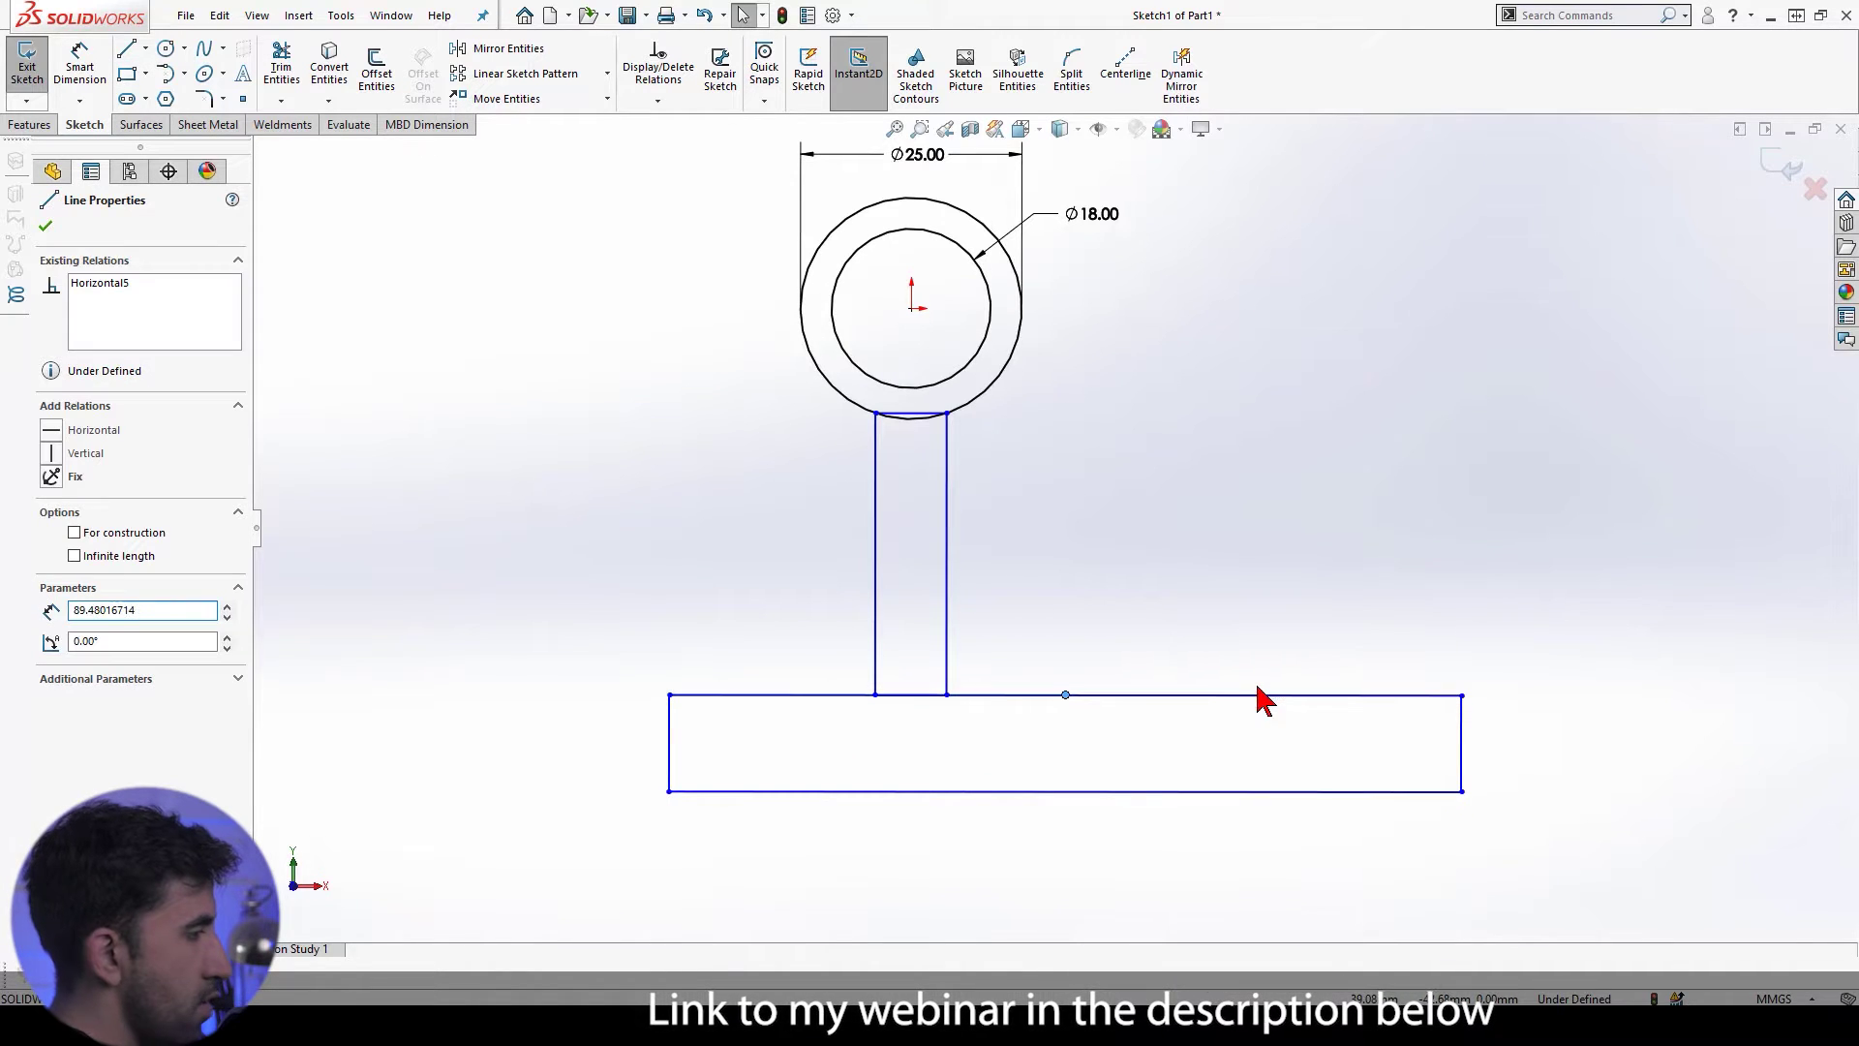
{"action": "left_click", "coordinate": [911, 308], "text": "ctrl"}
{"action": "left_click", "coordinate": [54, 563]}
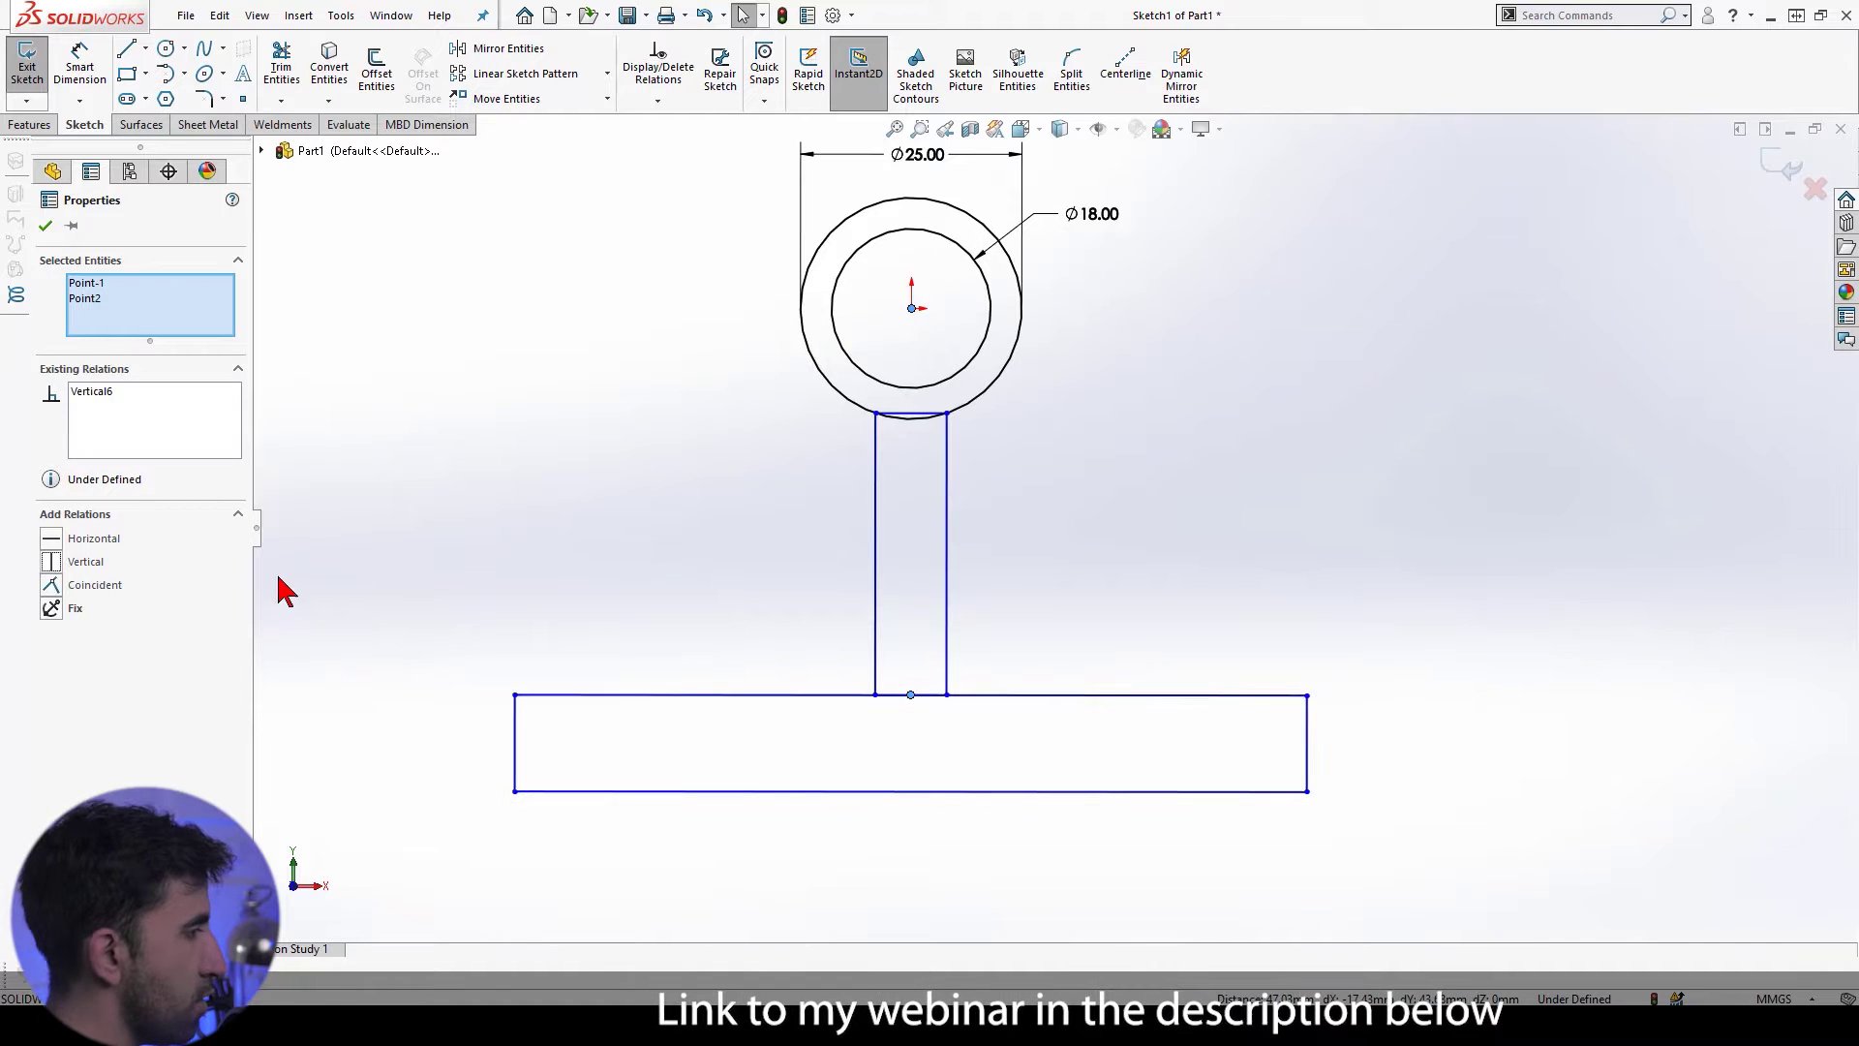
{"action": "left_click", "coordinate": [433, 548]}
Step: Power-trim the base's top edge between the neck lines, keeping construction geometry
{"action": "left_click", "coordinate": [282, 68]}
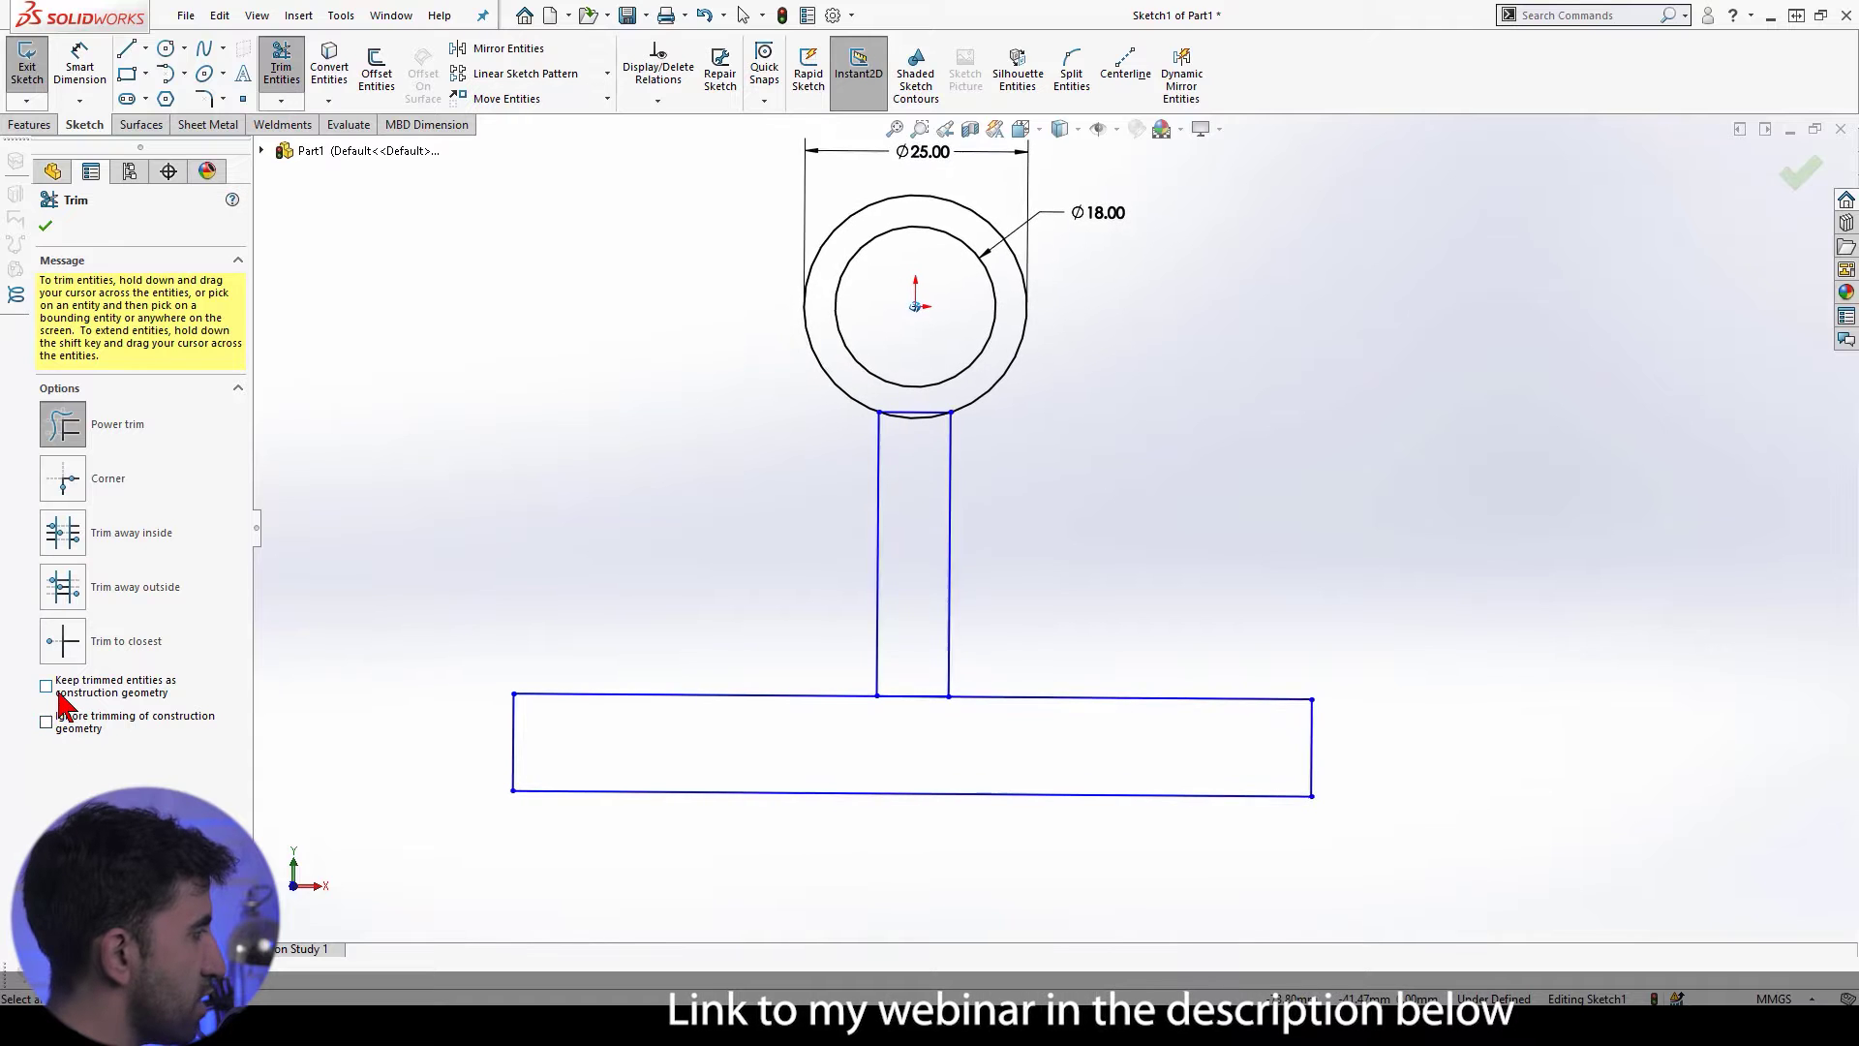
{"action": "left_click", "coordinate": [111, 696]}
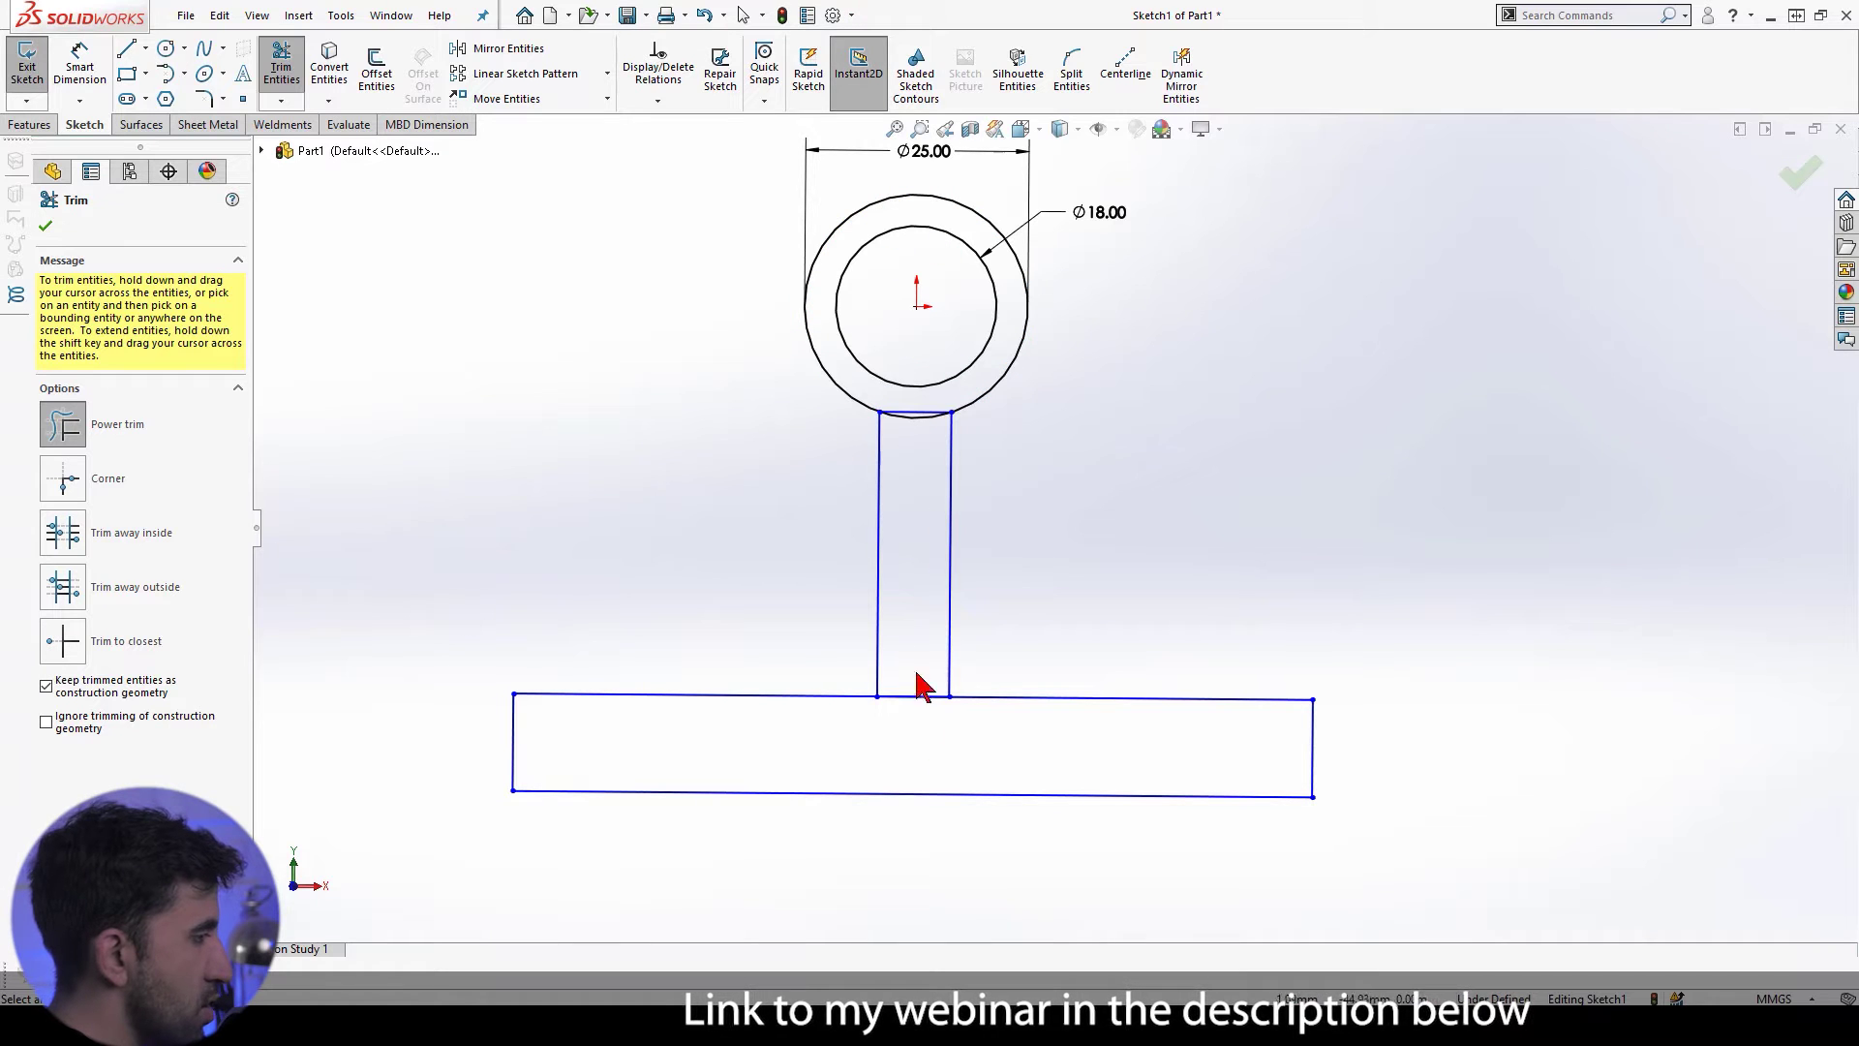
{"action": "left_click_drag", "start_coordinate": [913, 685], "coordinate": [922, 758]}
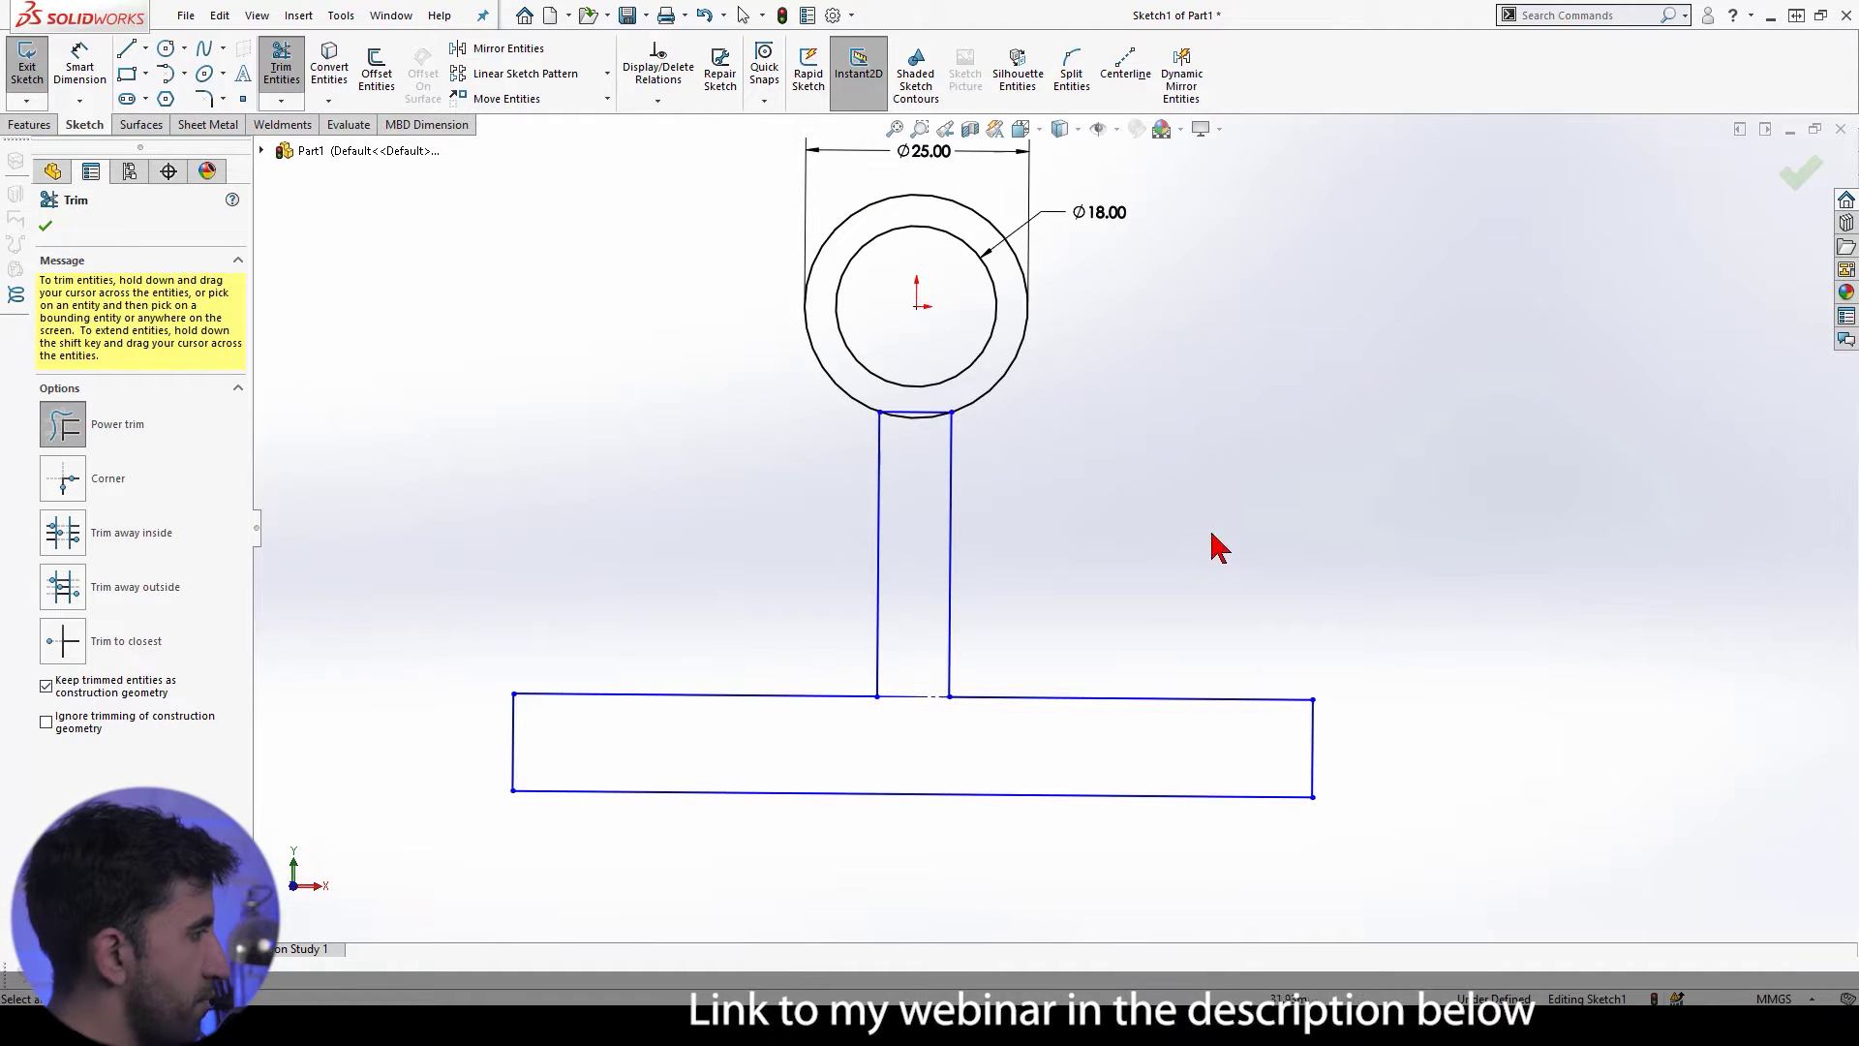
{"action": "key", "text": "alt+Tab"}
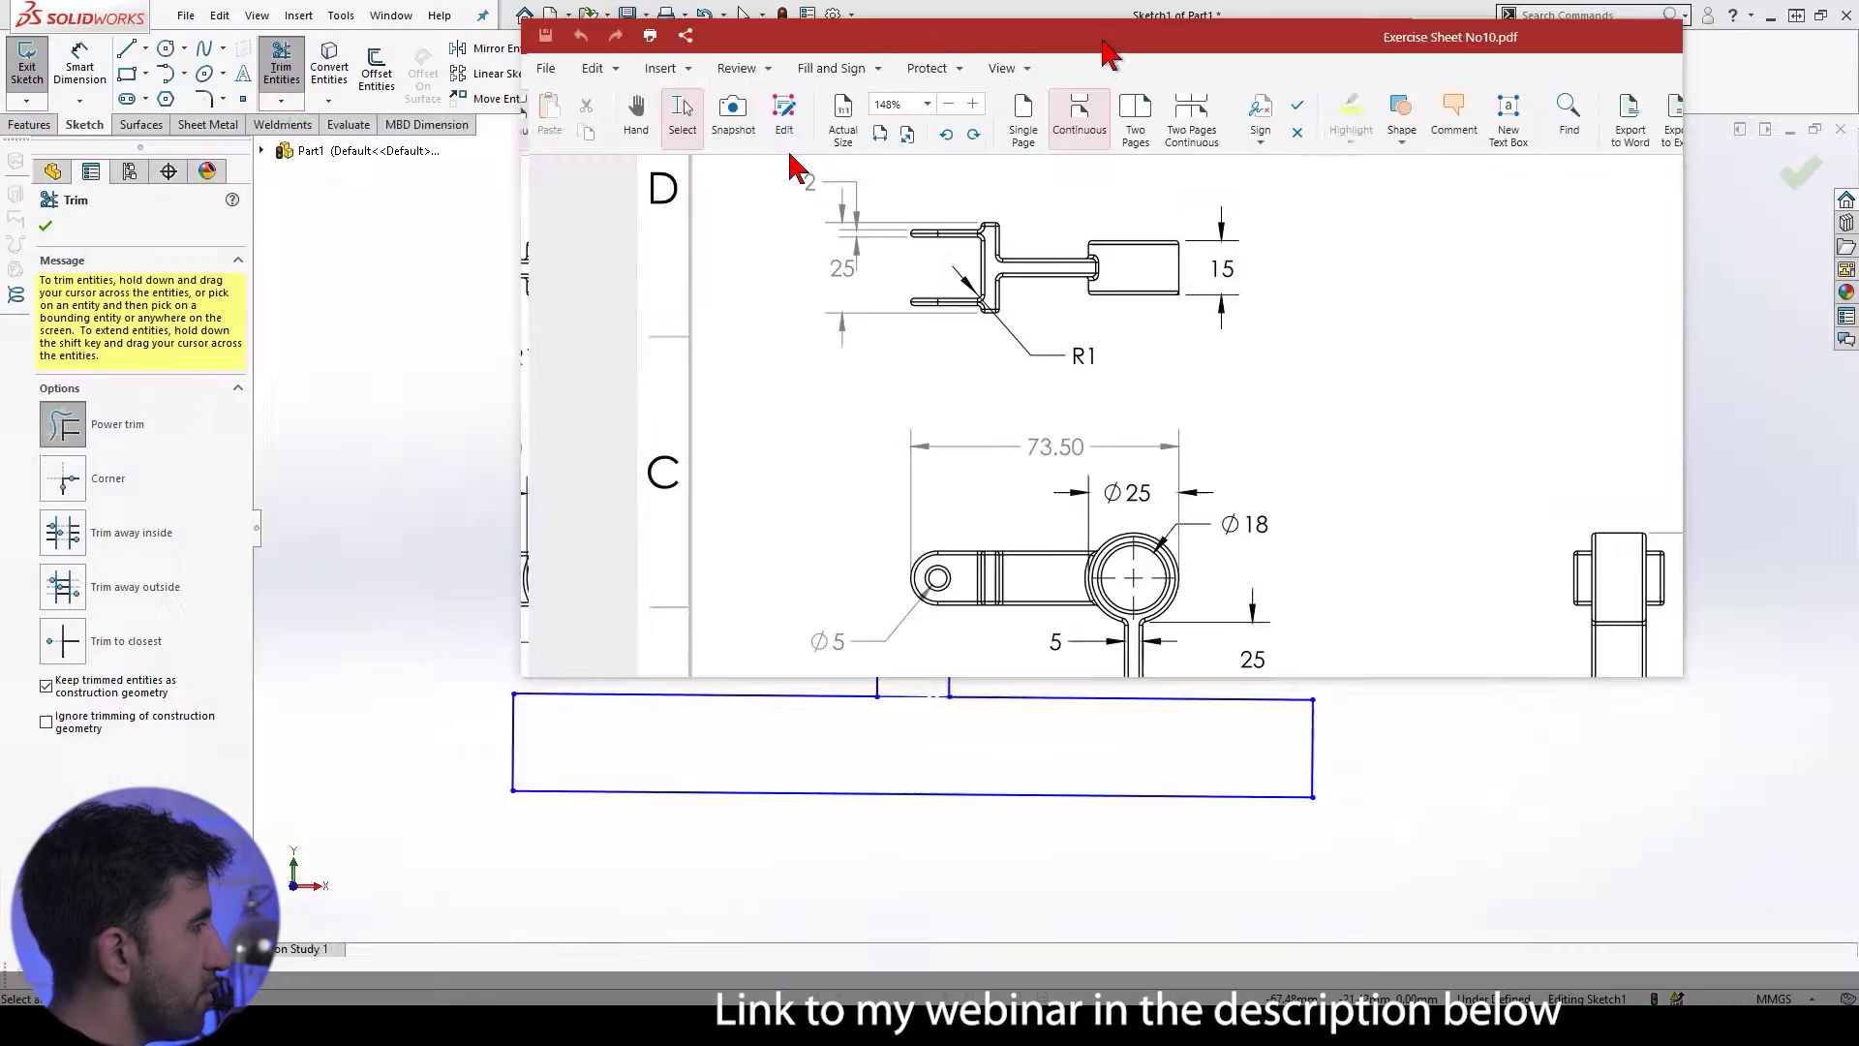
{"action": "key", "text": "Escape"}
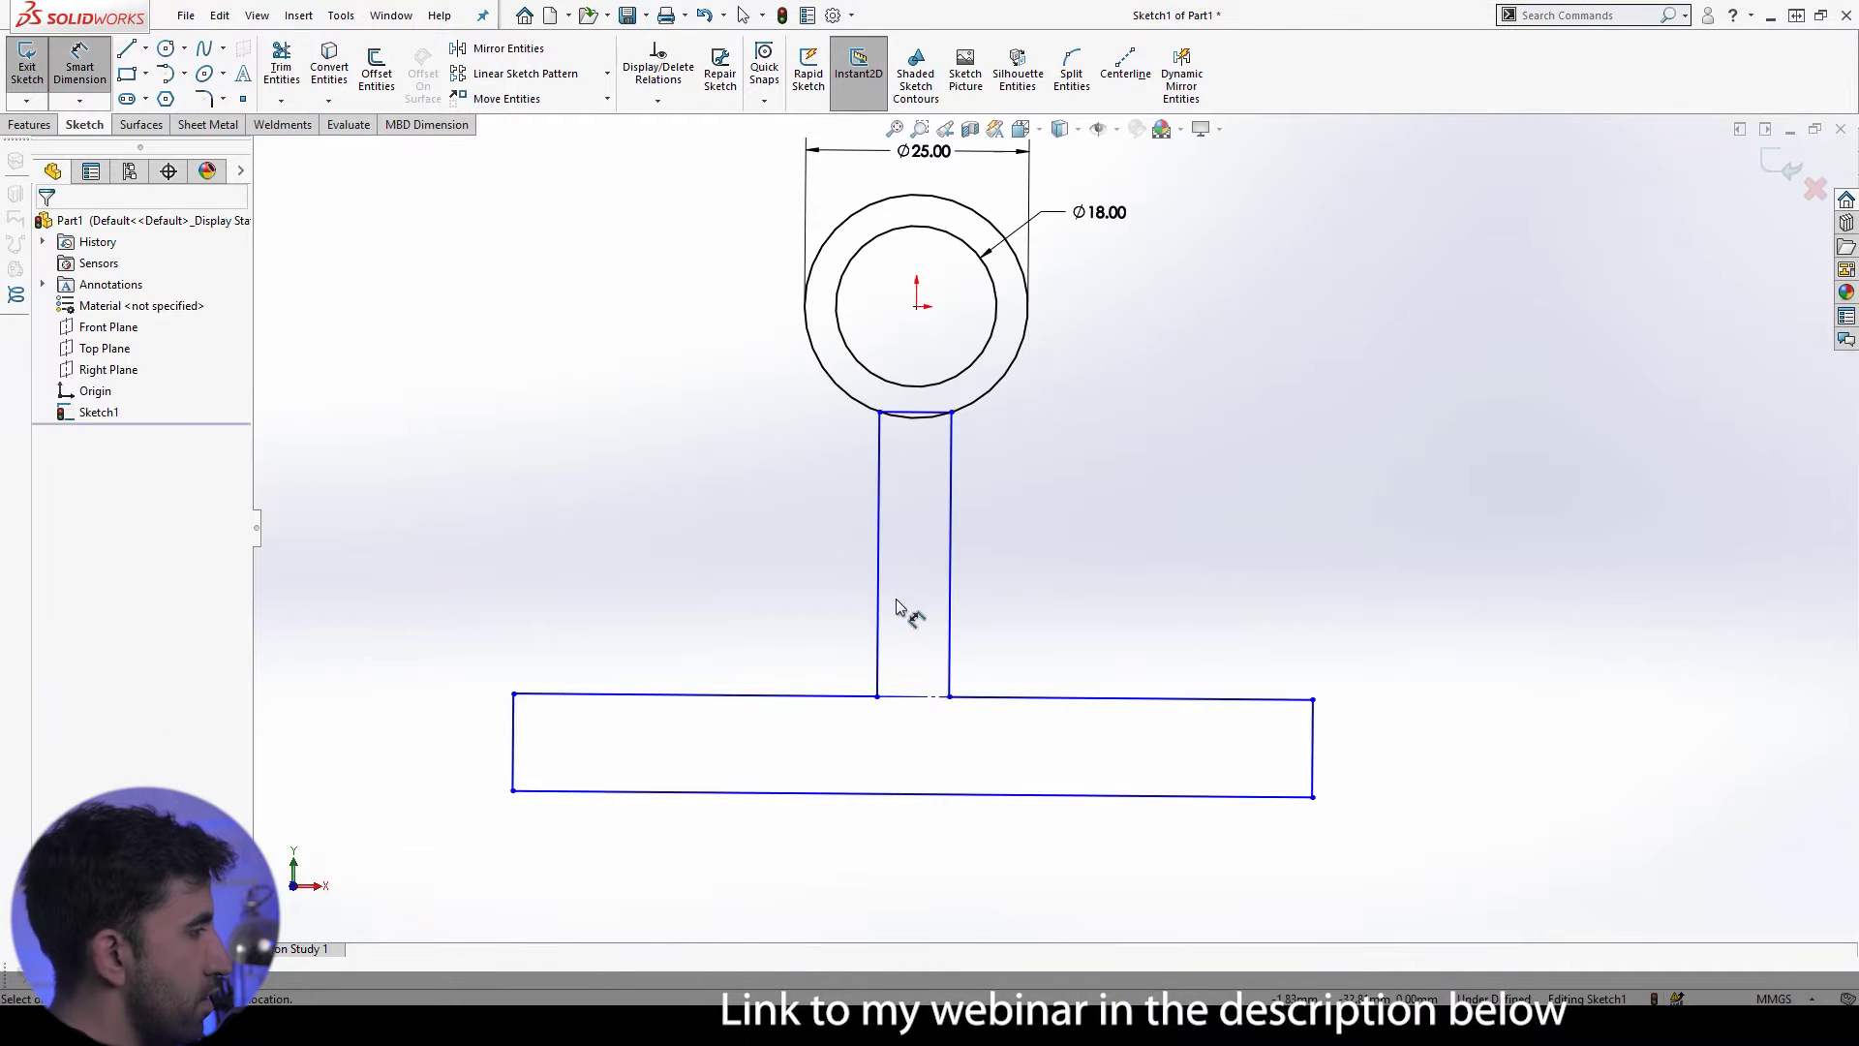
Step: Dimension the neck width to 5 mm and the base height to 5 mm
{"action": "left_click", "coordinate": [949, 606]}
{"action": "left_click", "coordinate": [950, 605]}
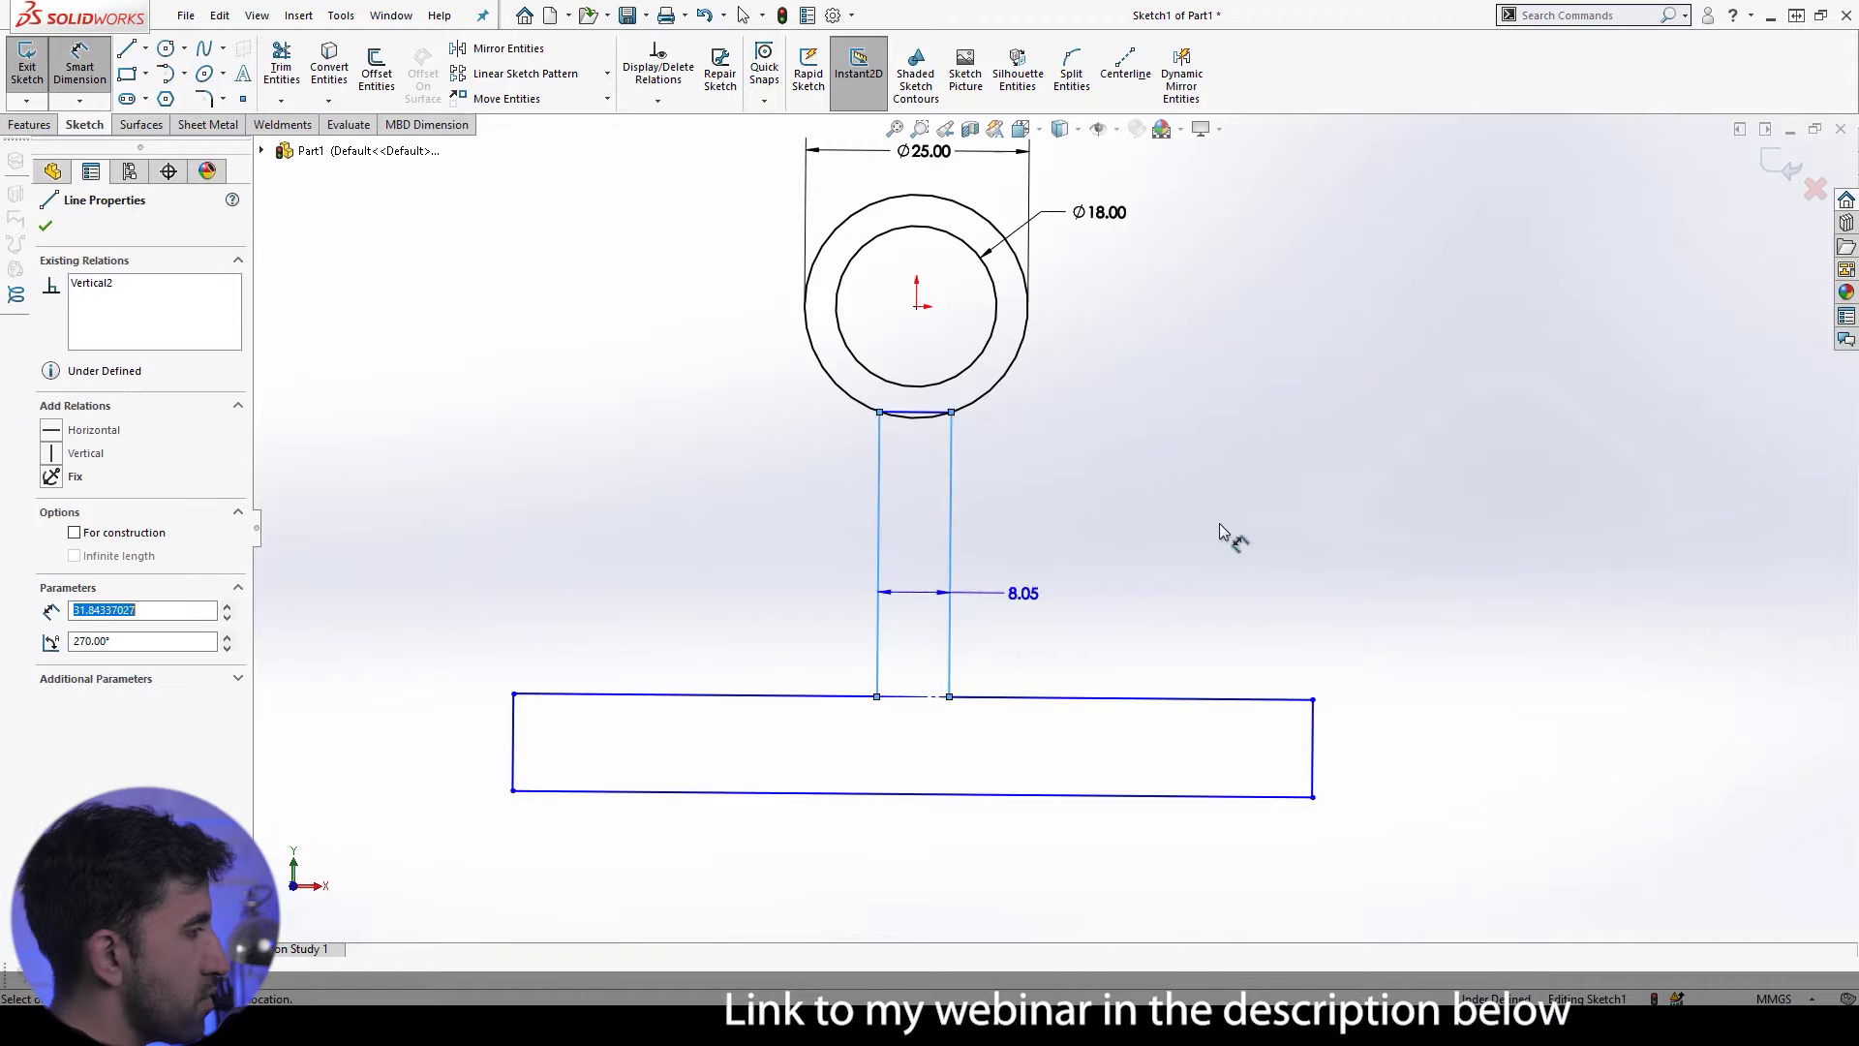
{"action": "left_click", "coordinate": [1162, 523]}
{"action": "type", "text": "5.00mm"}
{"action": "key", "text": "Return"}
{"action": "left_click", "coordinate": [1328, 753]}
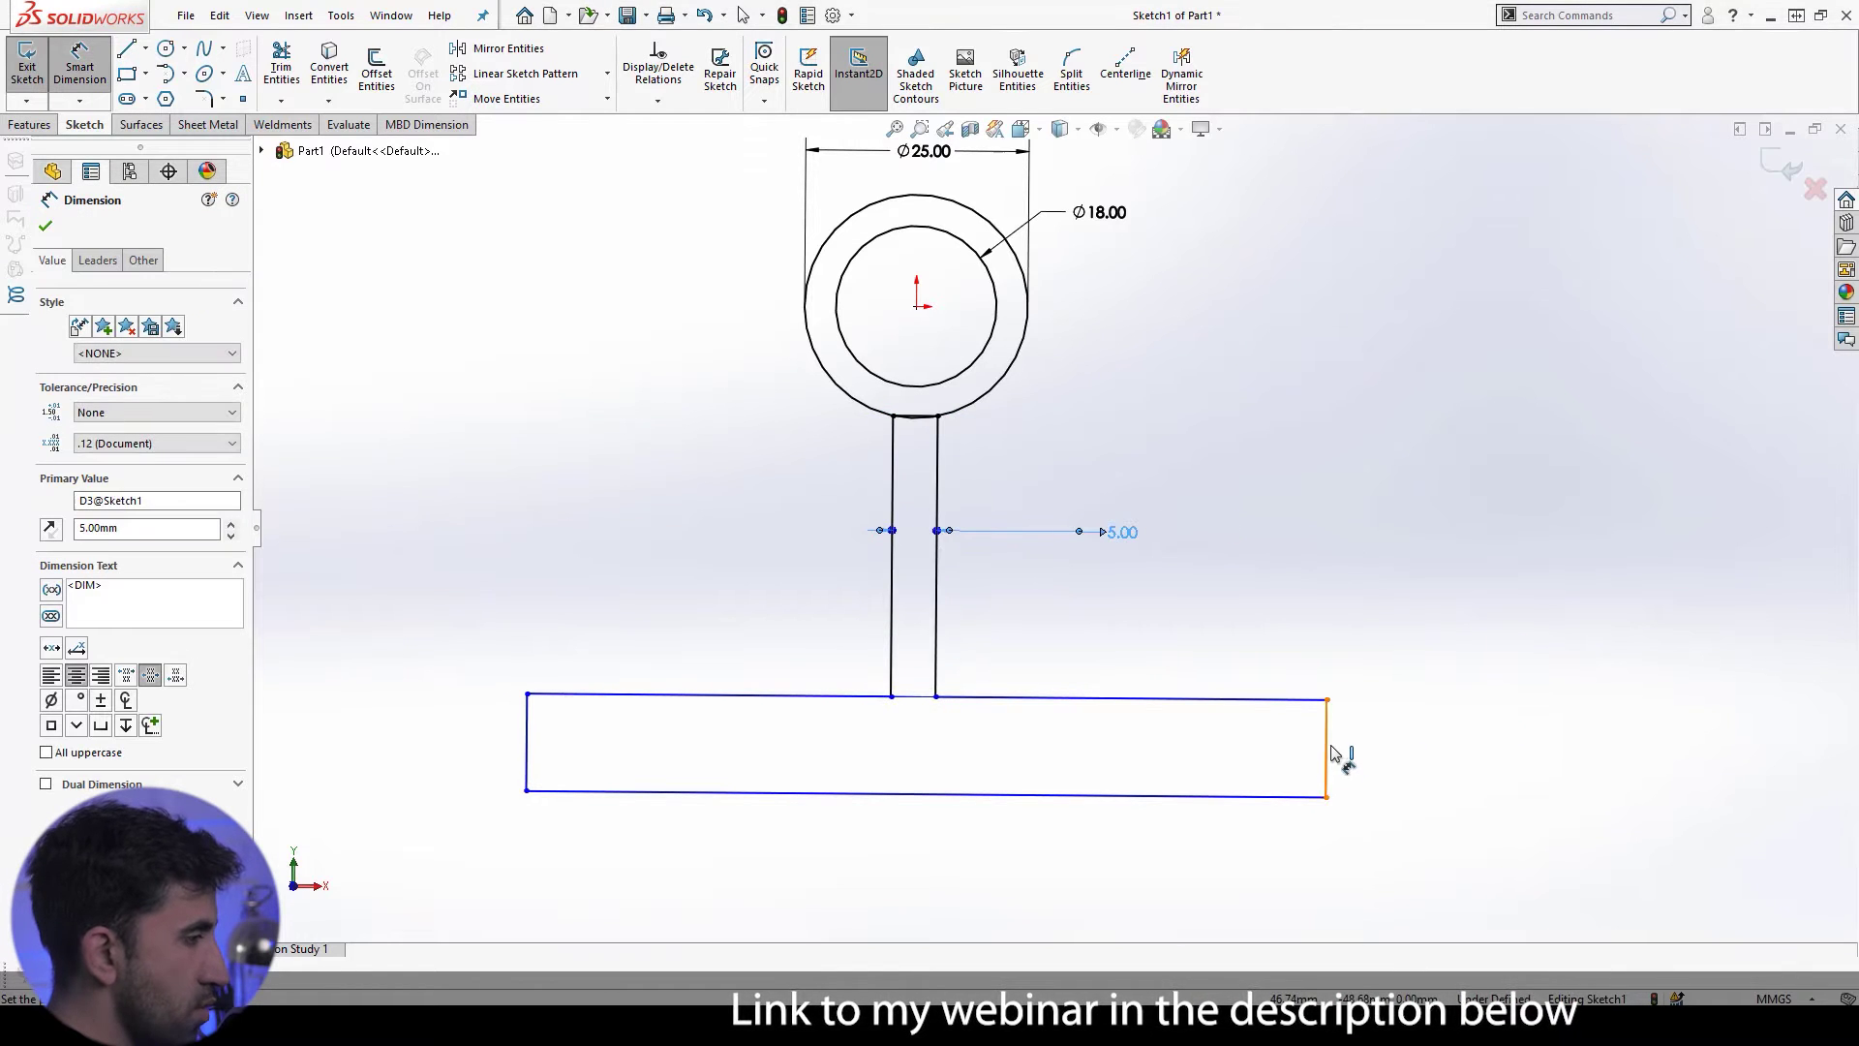
{"action": "left_click", "coordinate": [1464, 740]}
{"action": "type", "text": "5"}
{"action": "key", "text": "Return"}
{"action": "key", "text": "Escape"}
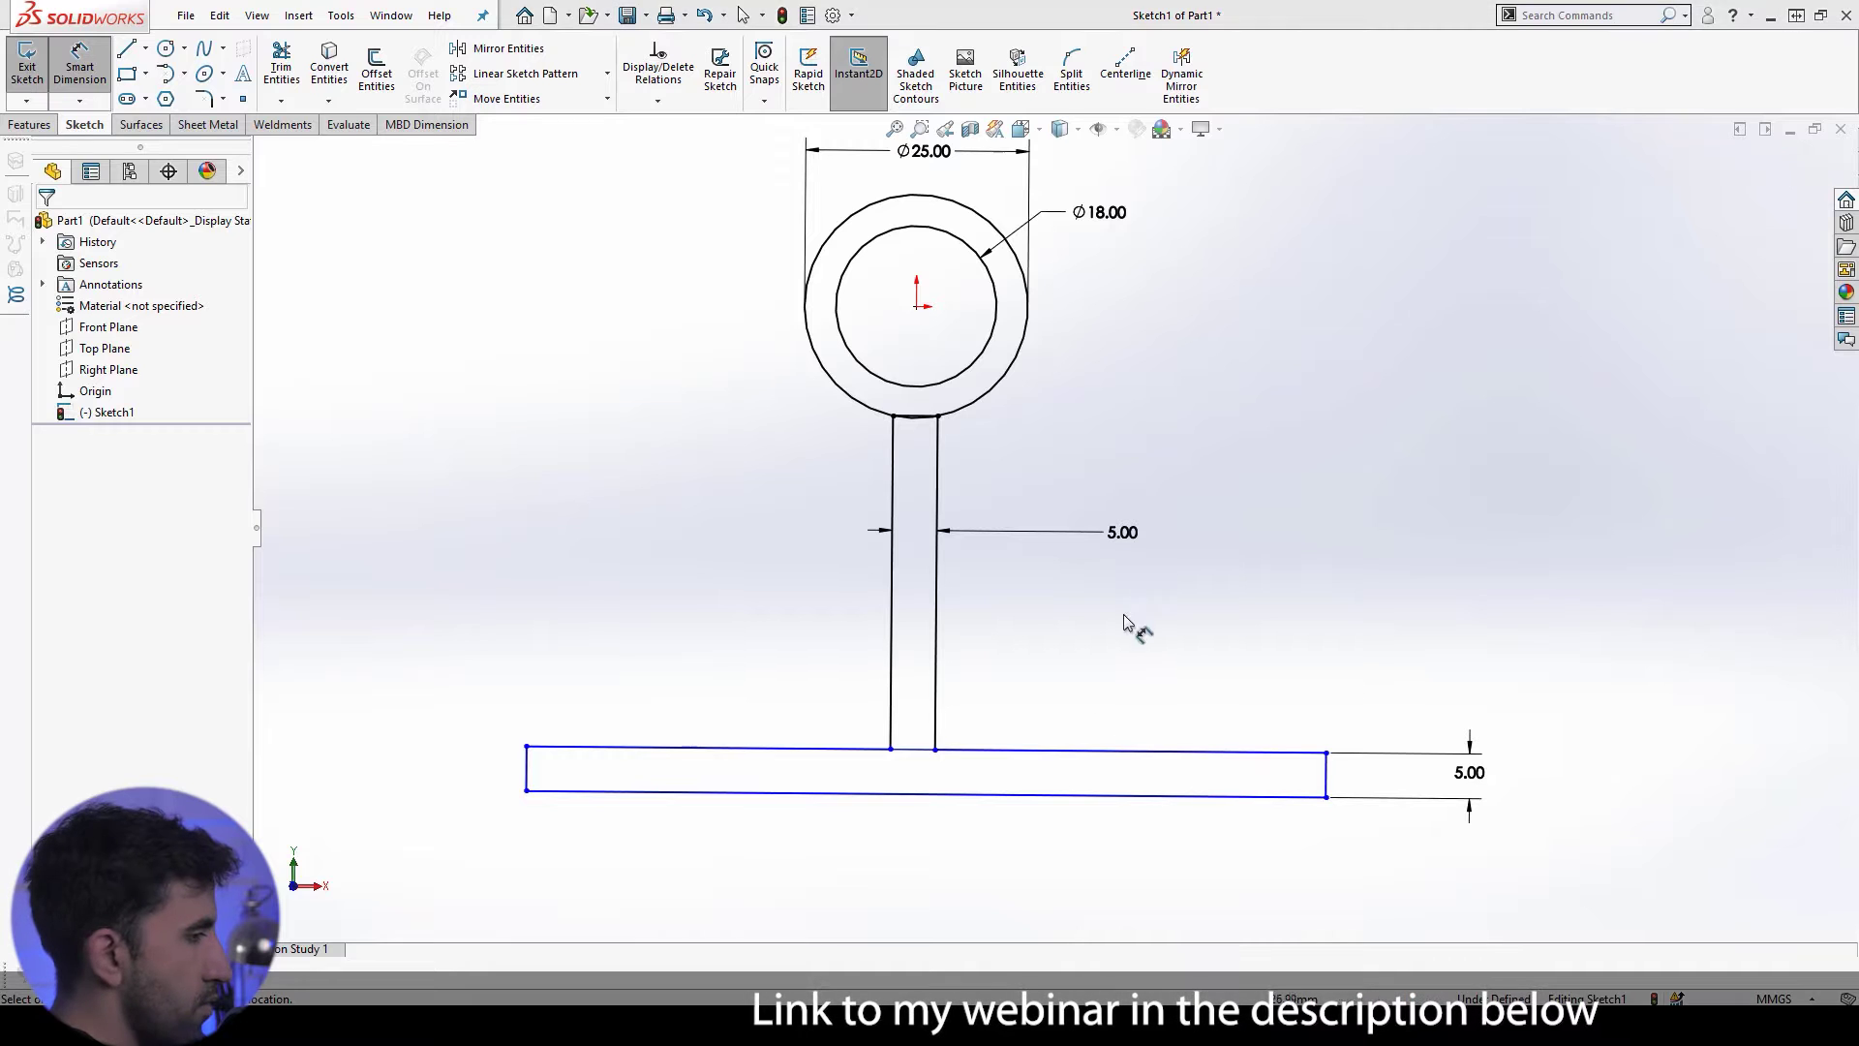
Step: Dimension the base length to 25 mm
{"action": "left_click", "coordinate": [1004, 795]}
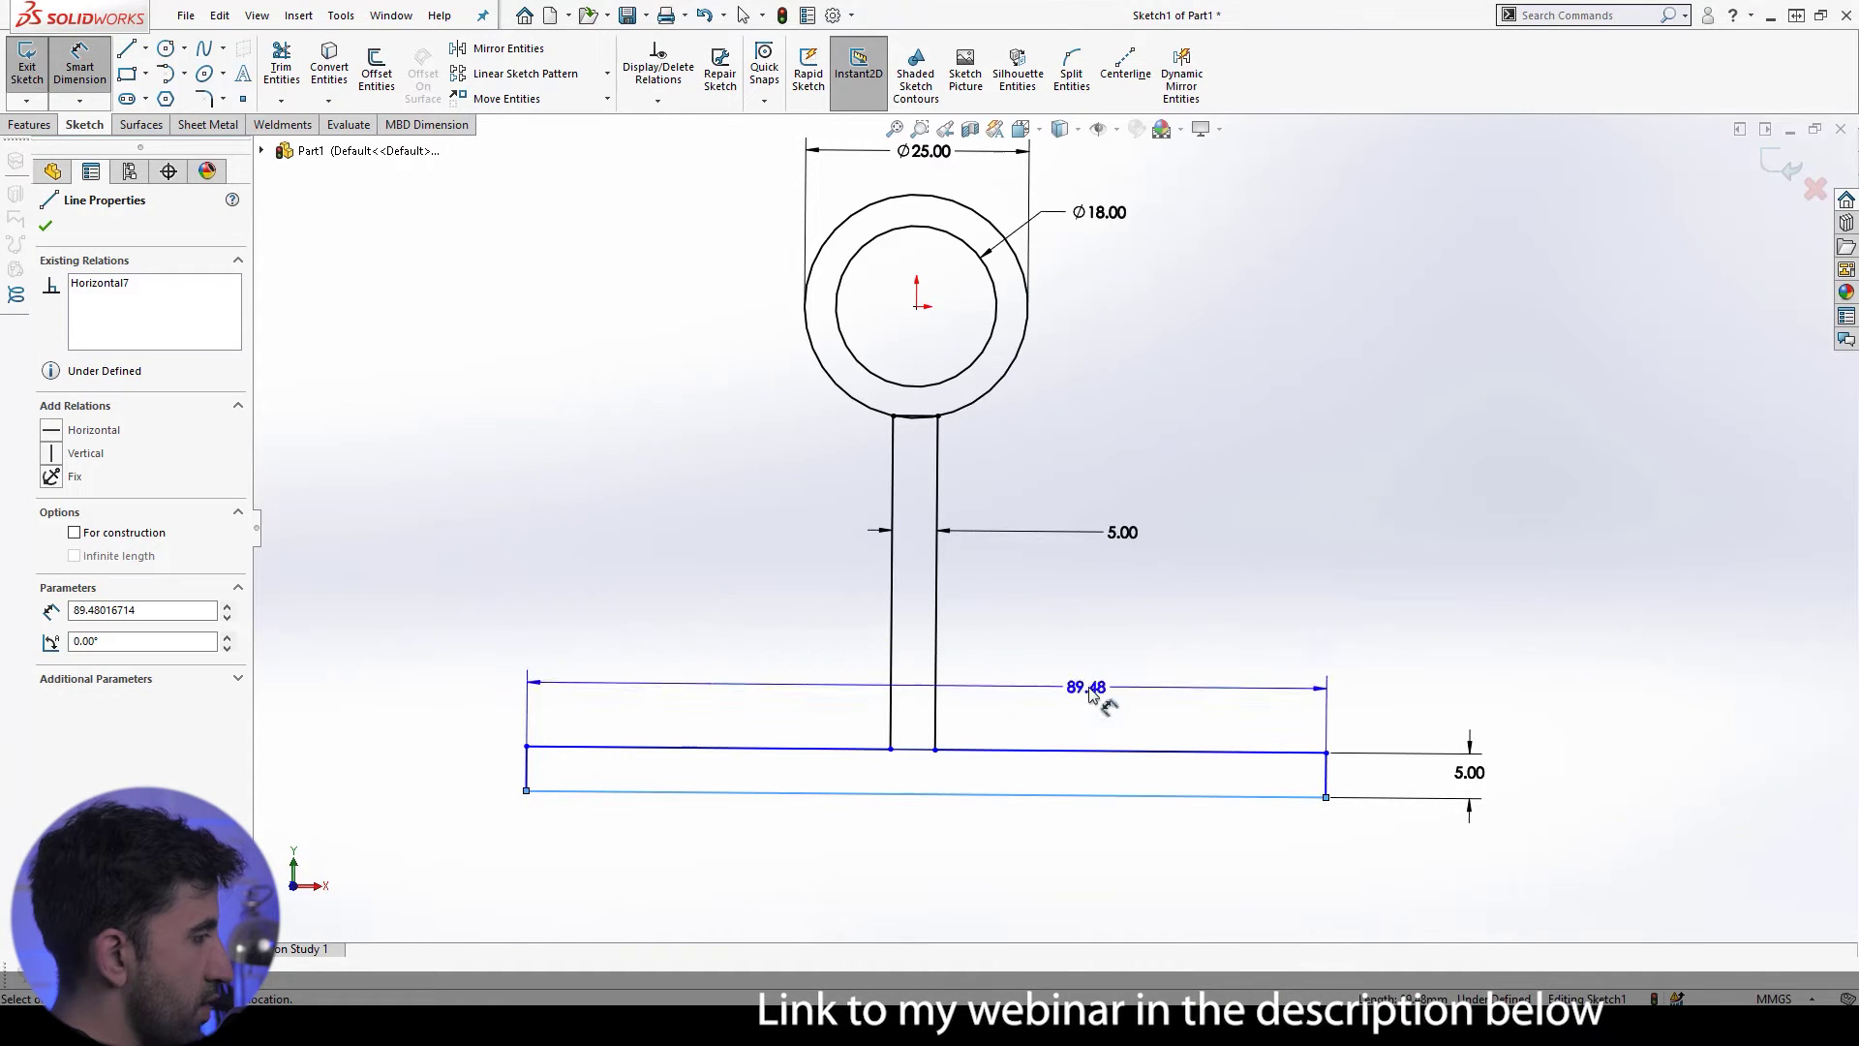
{"action": "left_click", "coordinate": [919, 847]}
{"action": "type", "text": "25"}
{"action": "key", "text": "Return"}
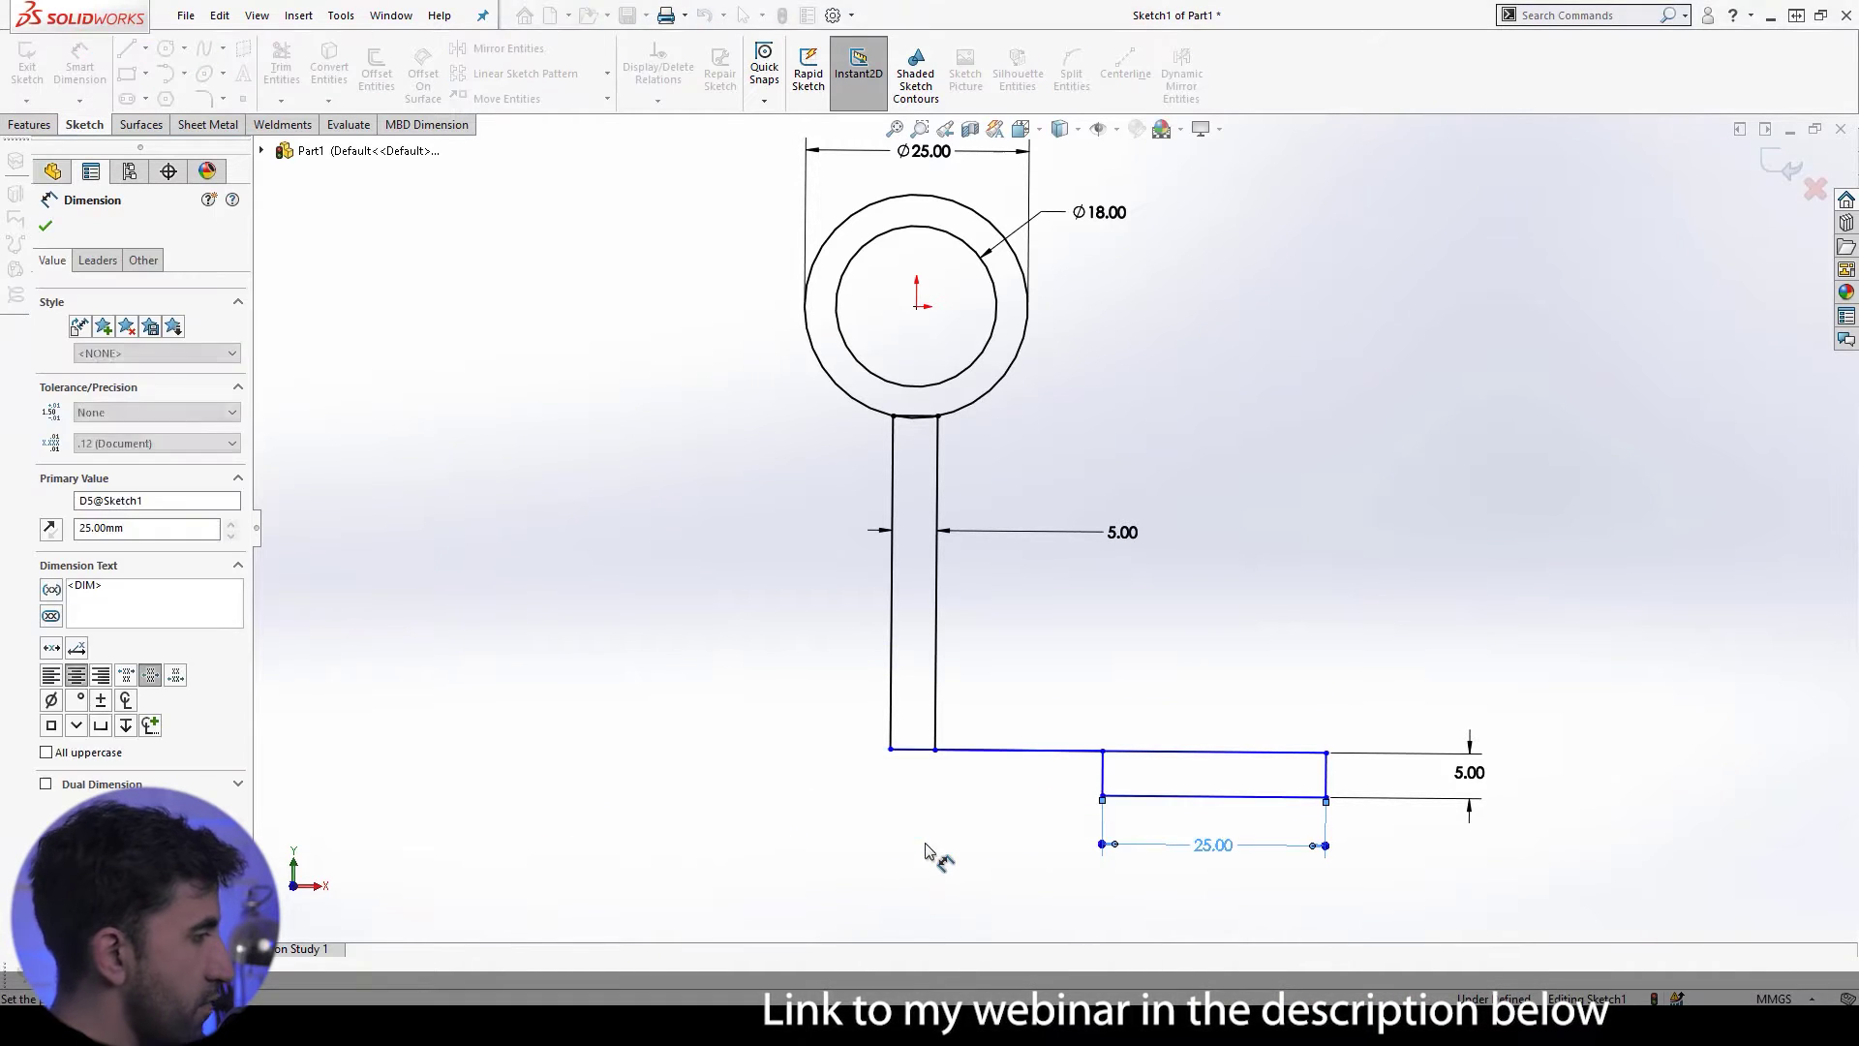
{"action": "key", "text": "Escape"}
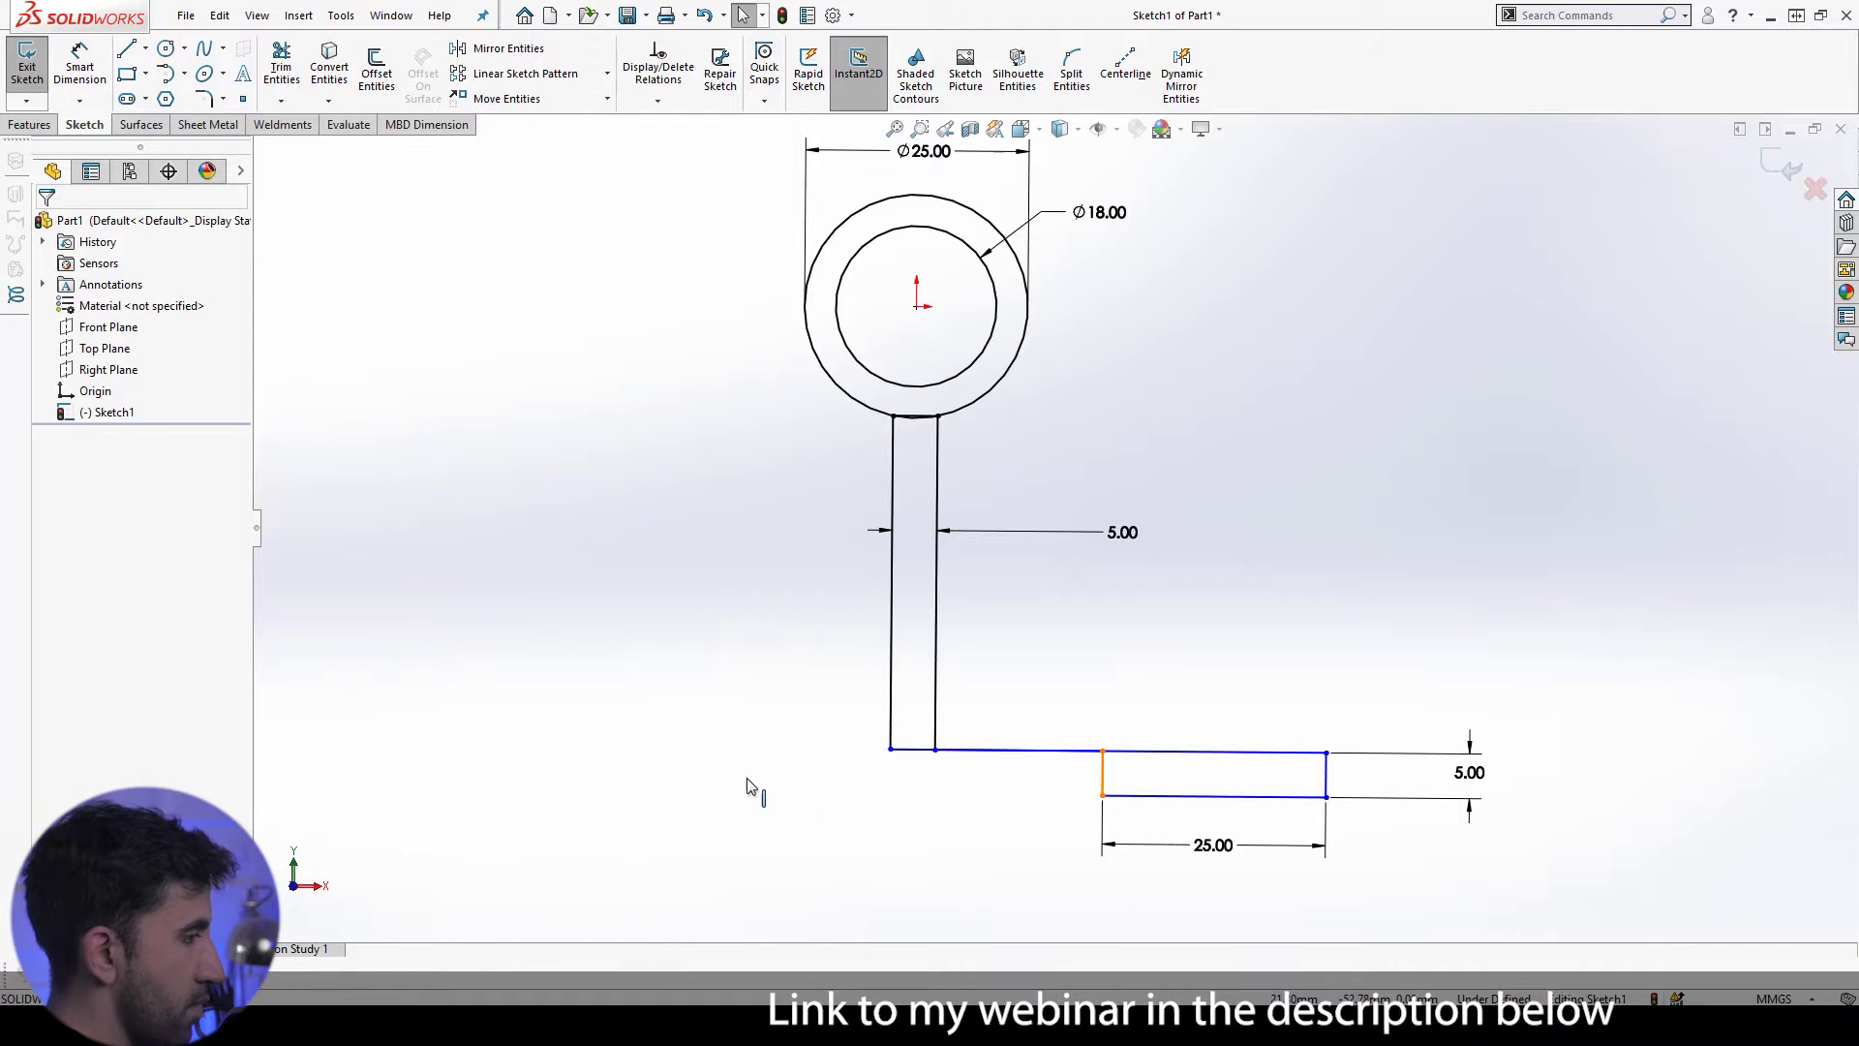
Step: Reposition the base and make its bottom midpoint vertical with the origin
{"action": "left_click_drag", "start_coordinate": [750, 786], "coordinate": [847, 802]}
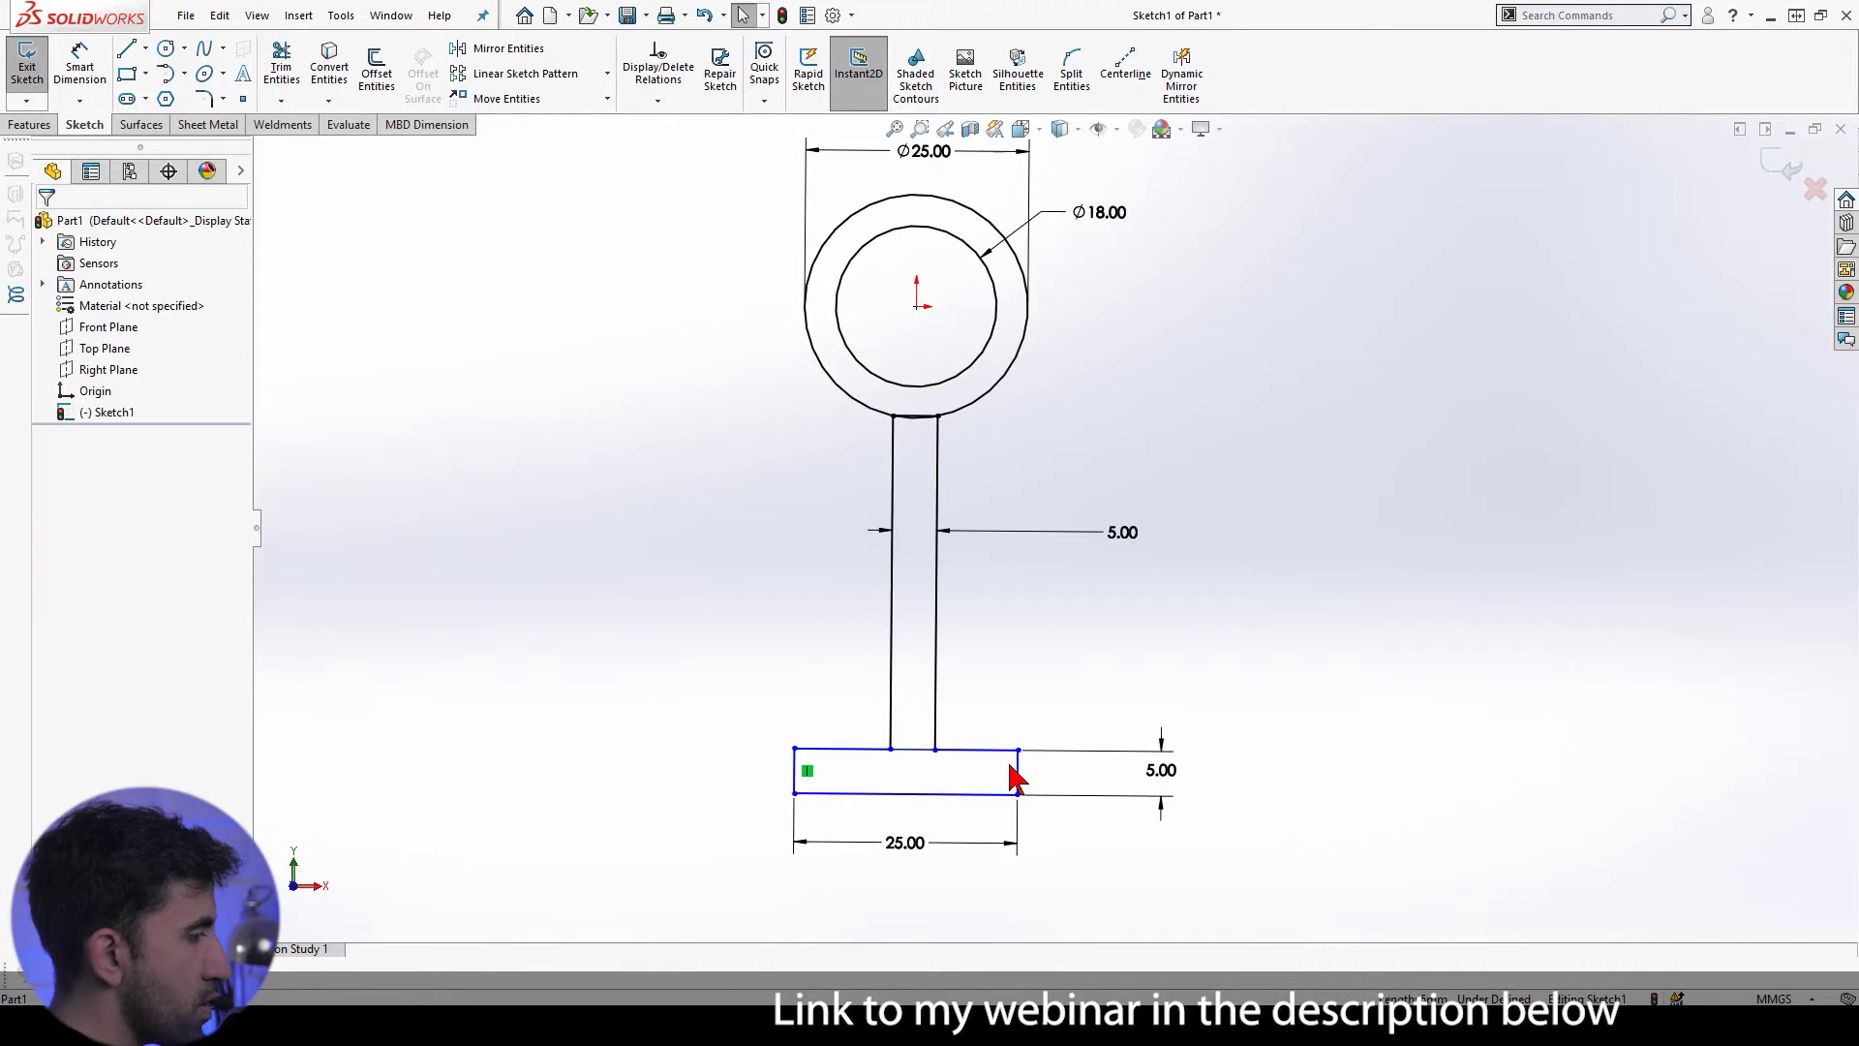
{"action": "mouse_move", "coordinate": [1104, 774]}
{"action": "left_mouse_down"}
{"action": "mouse_move", "coordinate": [1375, 775]}
{"action": "mouse_move", "coordinate": [1109, 776]}
{"action": "mouse_move", "coordinate": [1092, 760]}
{"action": "left_mouse_up"}
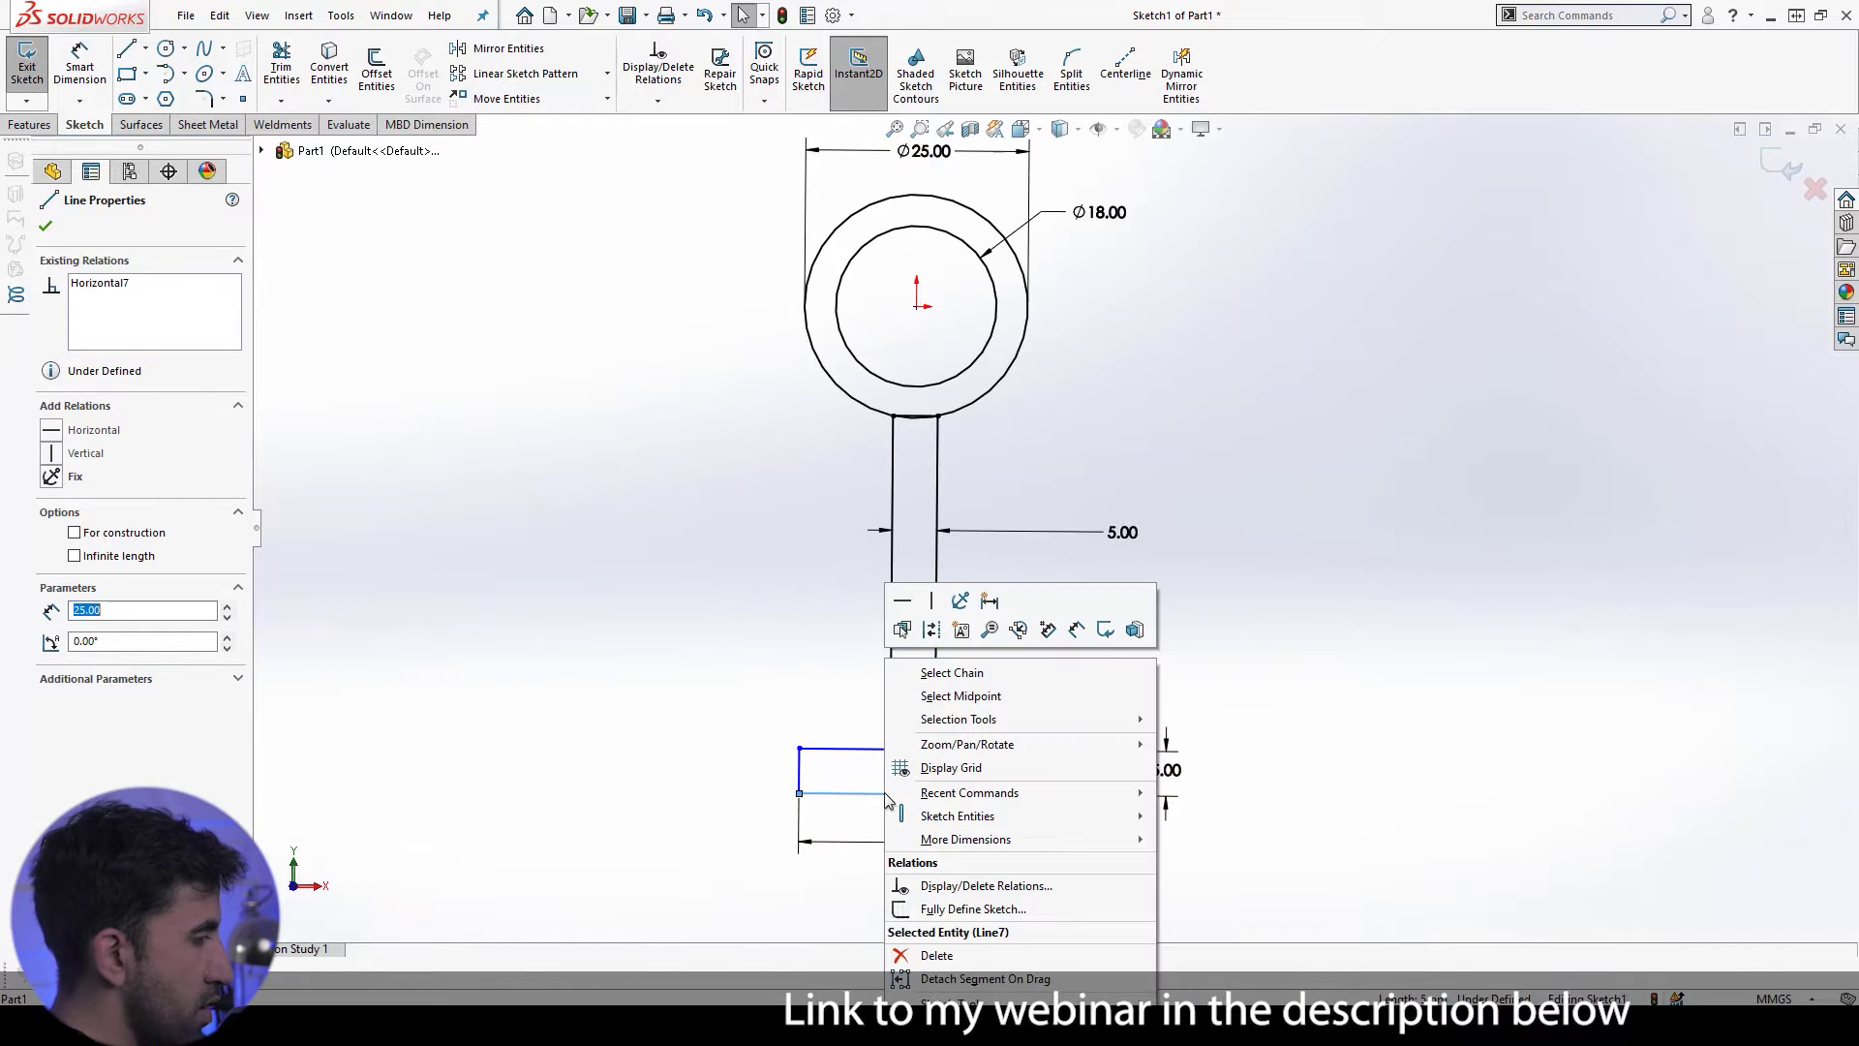
{"action": "left_click", "coordinate": [973, 696]}
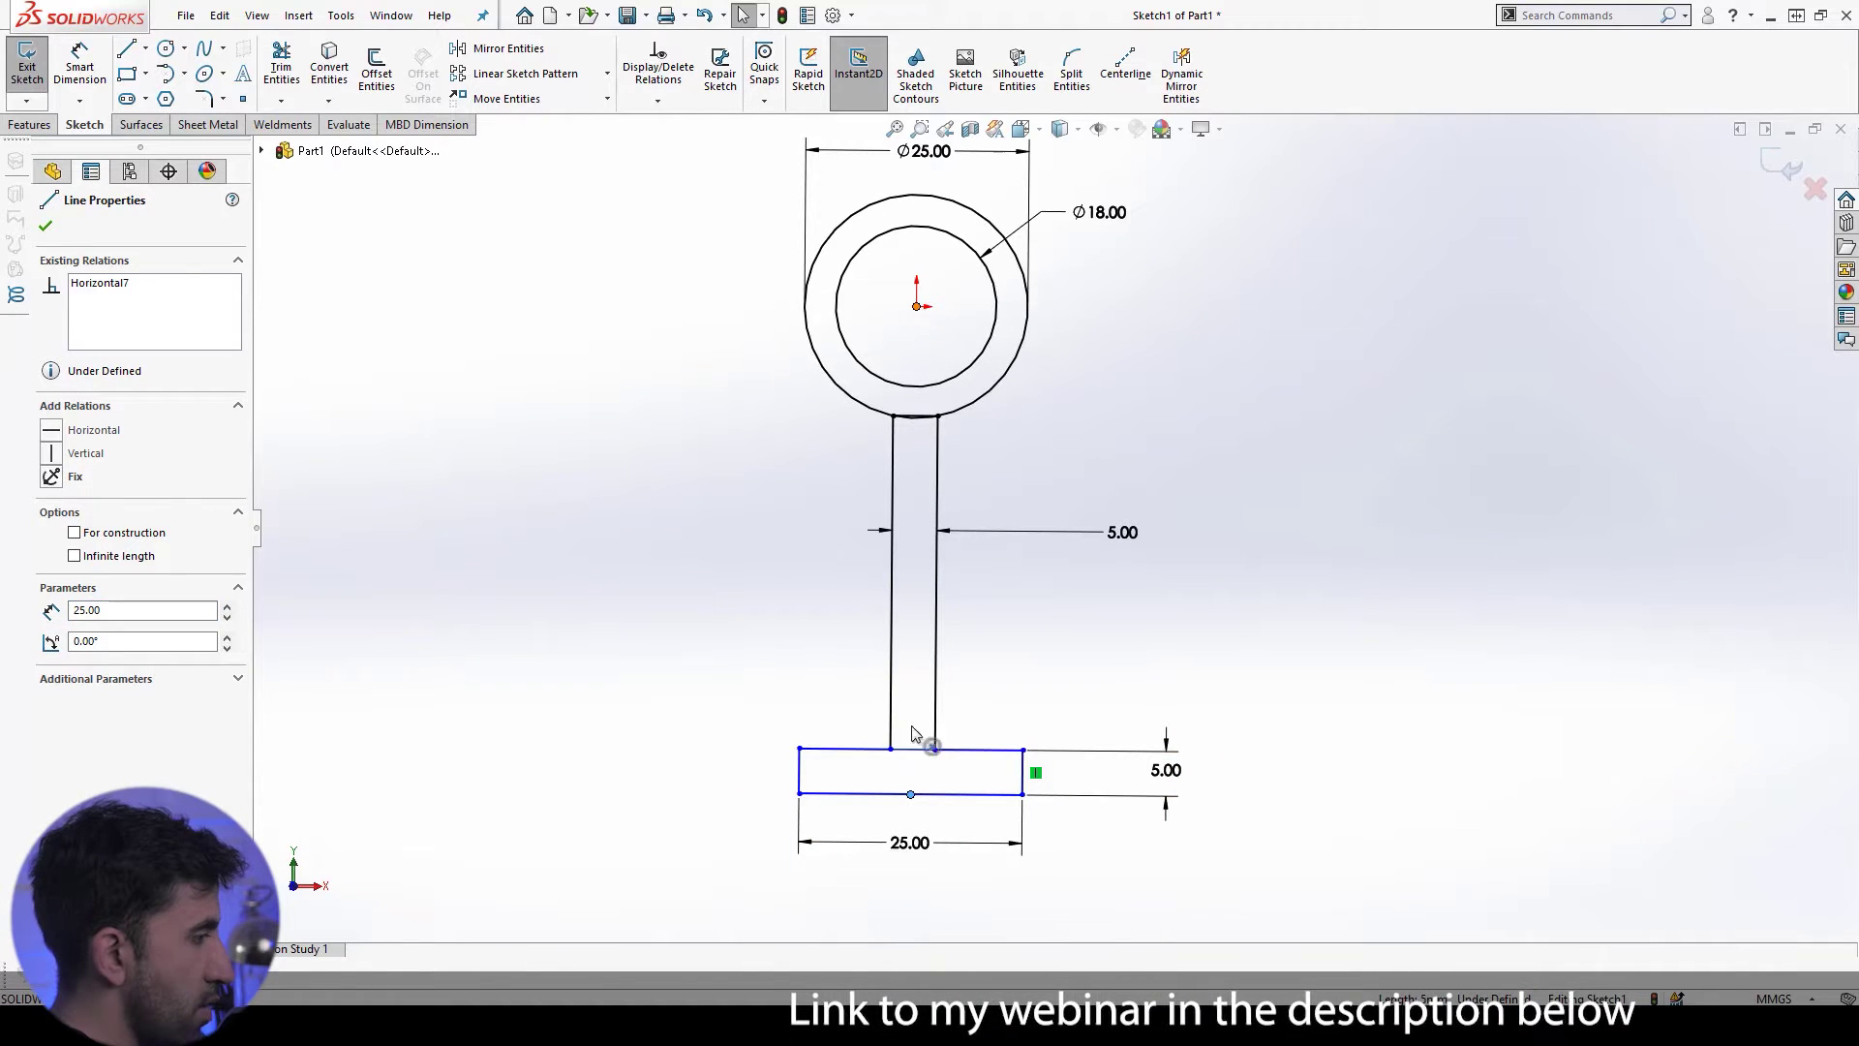
{"action": "left_click", "coordinate": [916, 306], "text": "ctrl"}
{"action": "left_click", "coordinate": [67, 566]}
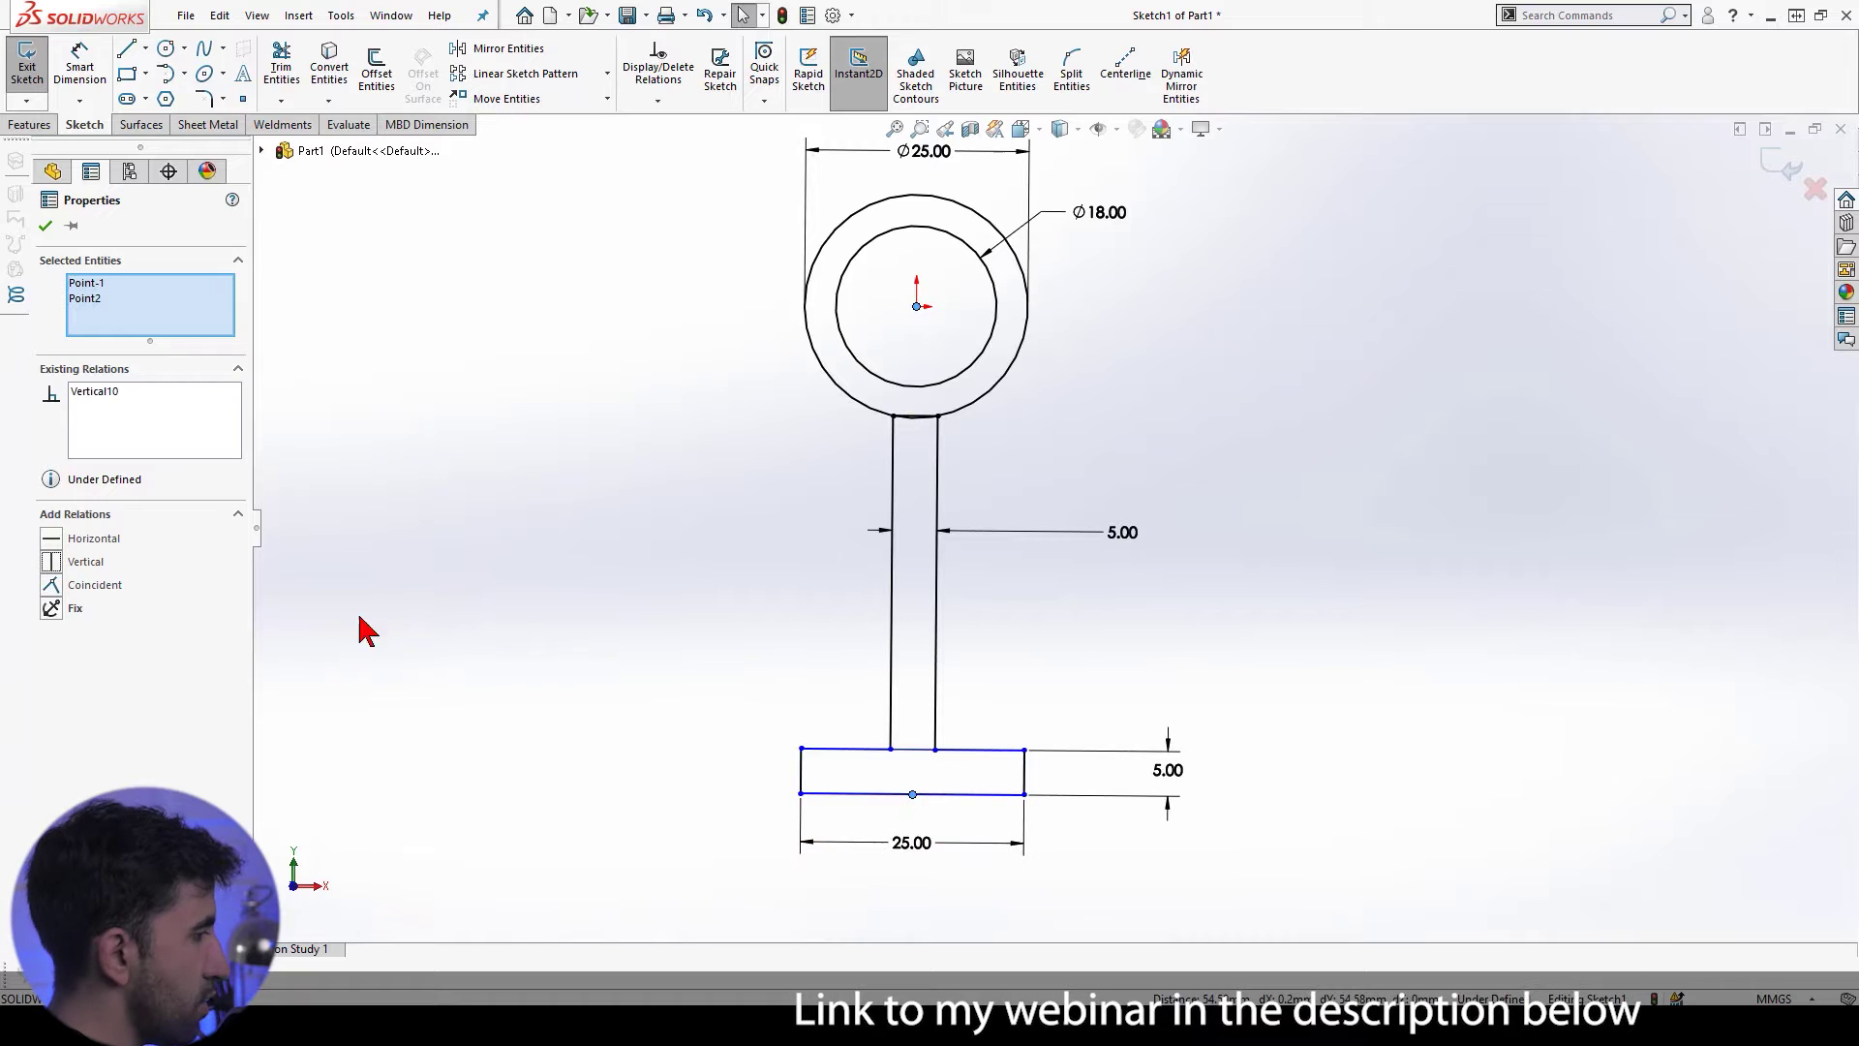
{"action": "key", "text": "Escape"}
{"action": "scroll", "coordinate": [1120, 444], "scroll_direction": "up", "scroll_amount": 1}
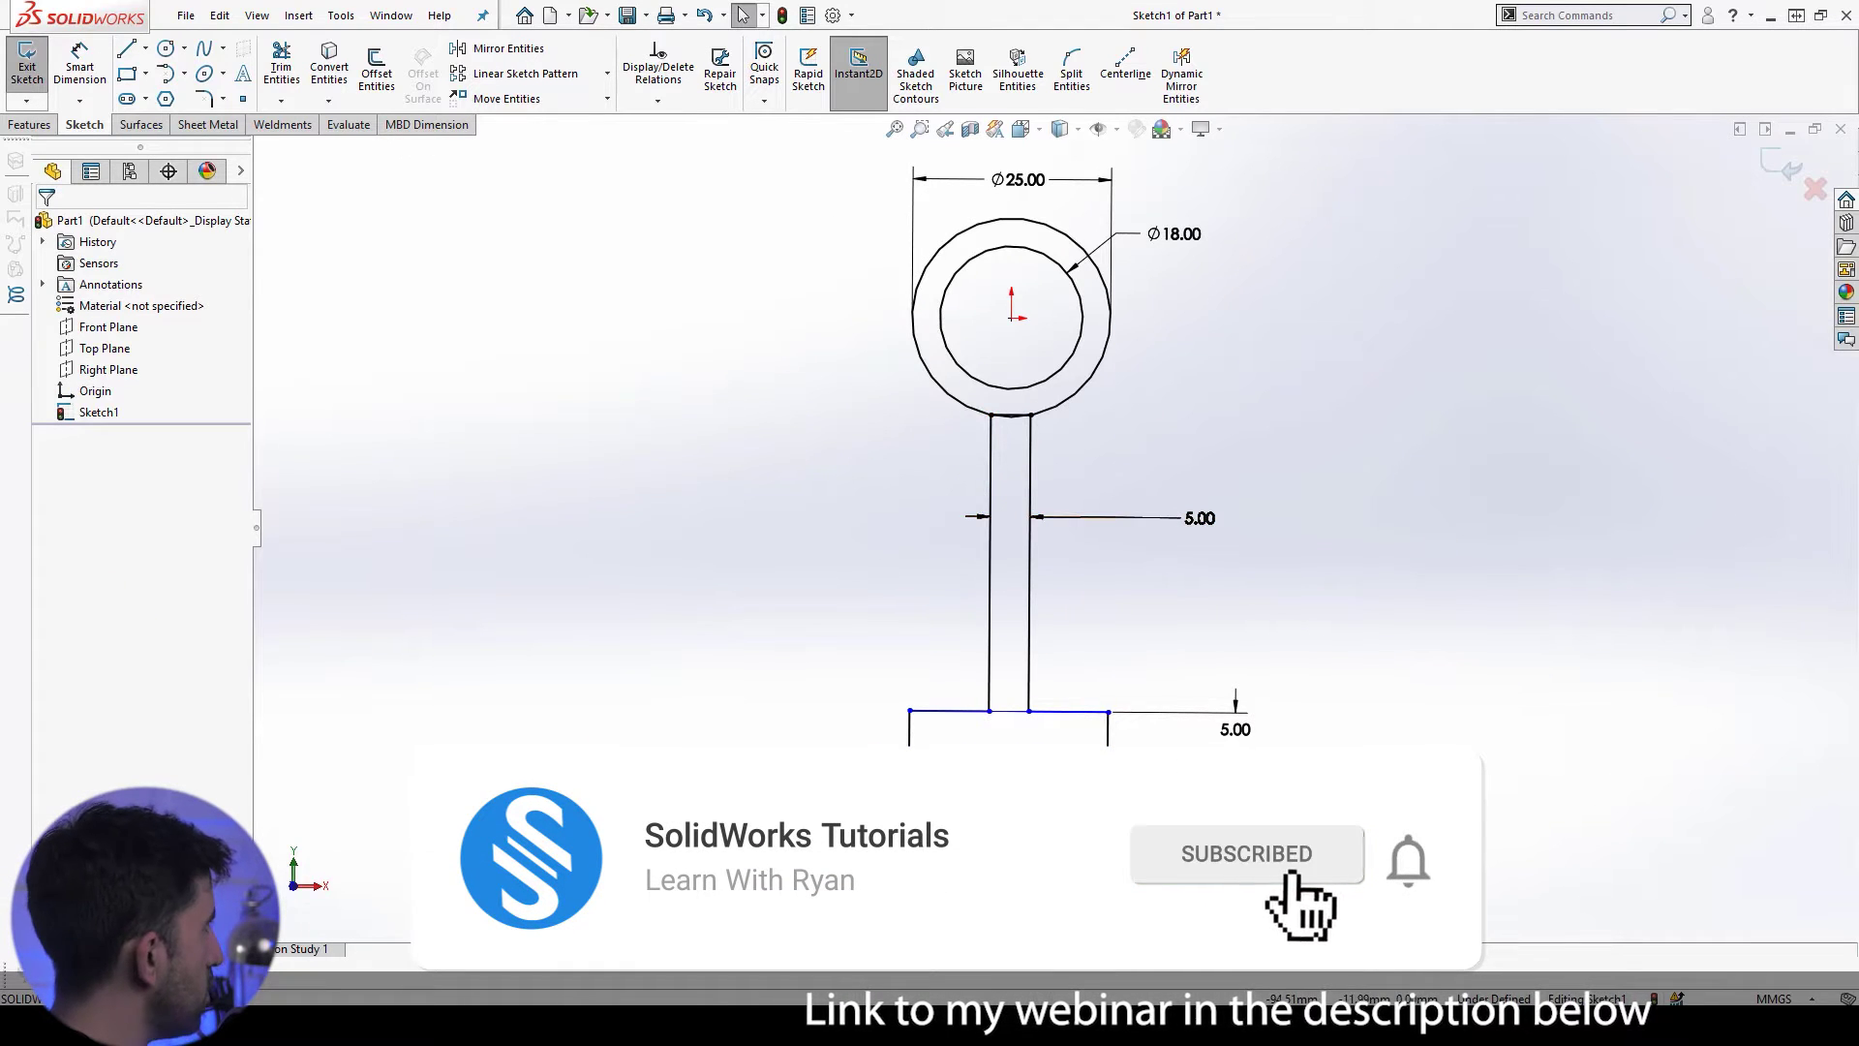
{"action": "key", "text": "alt+Tab"}
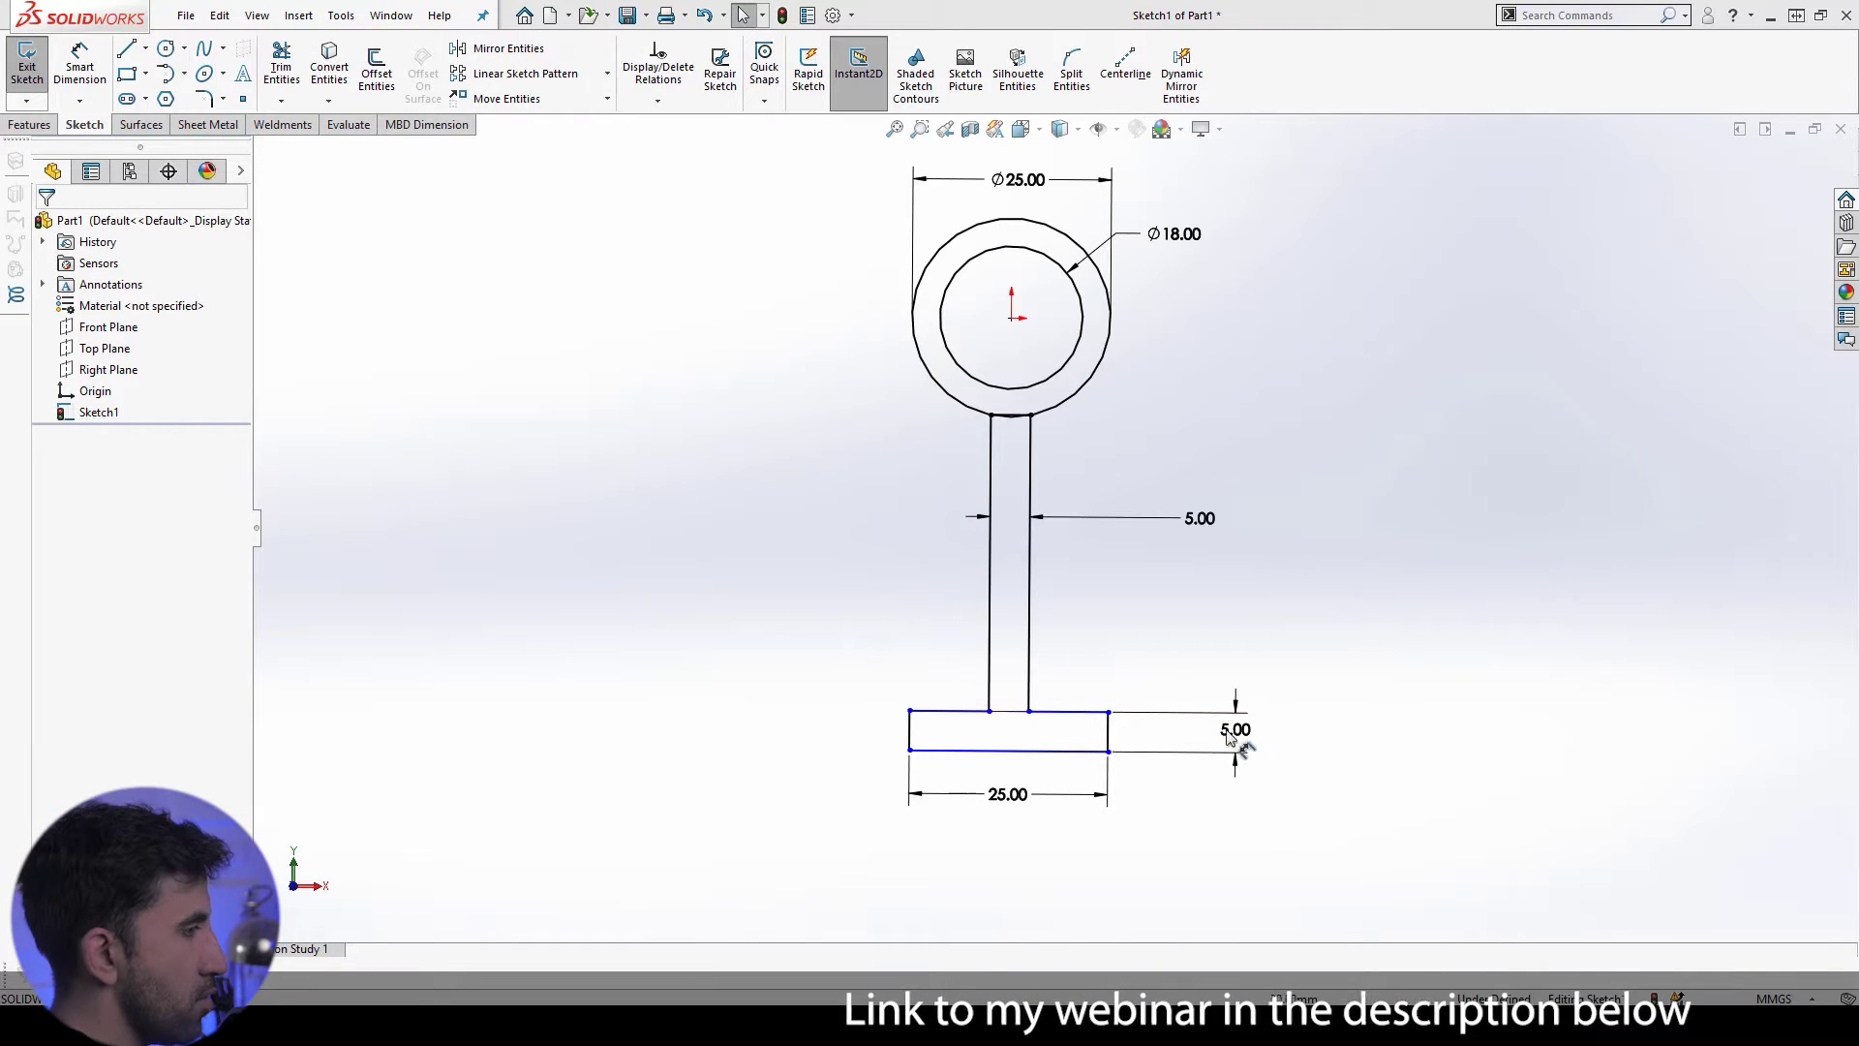
Step: Dimension the neck length to 23.50 mm
{"action": "key", "text": "d"}
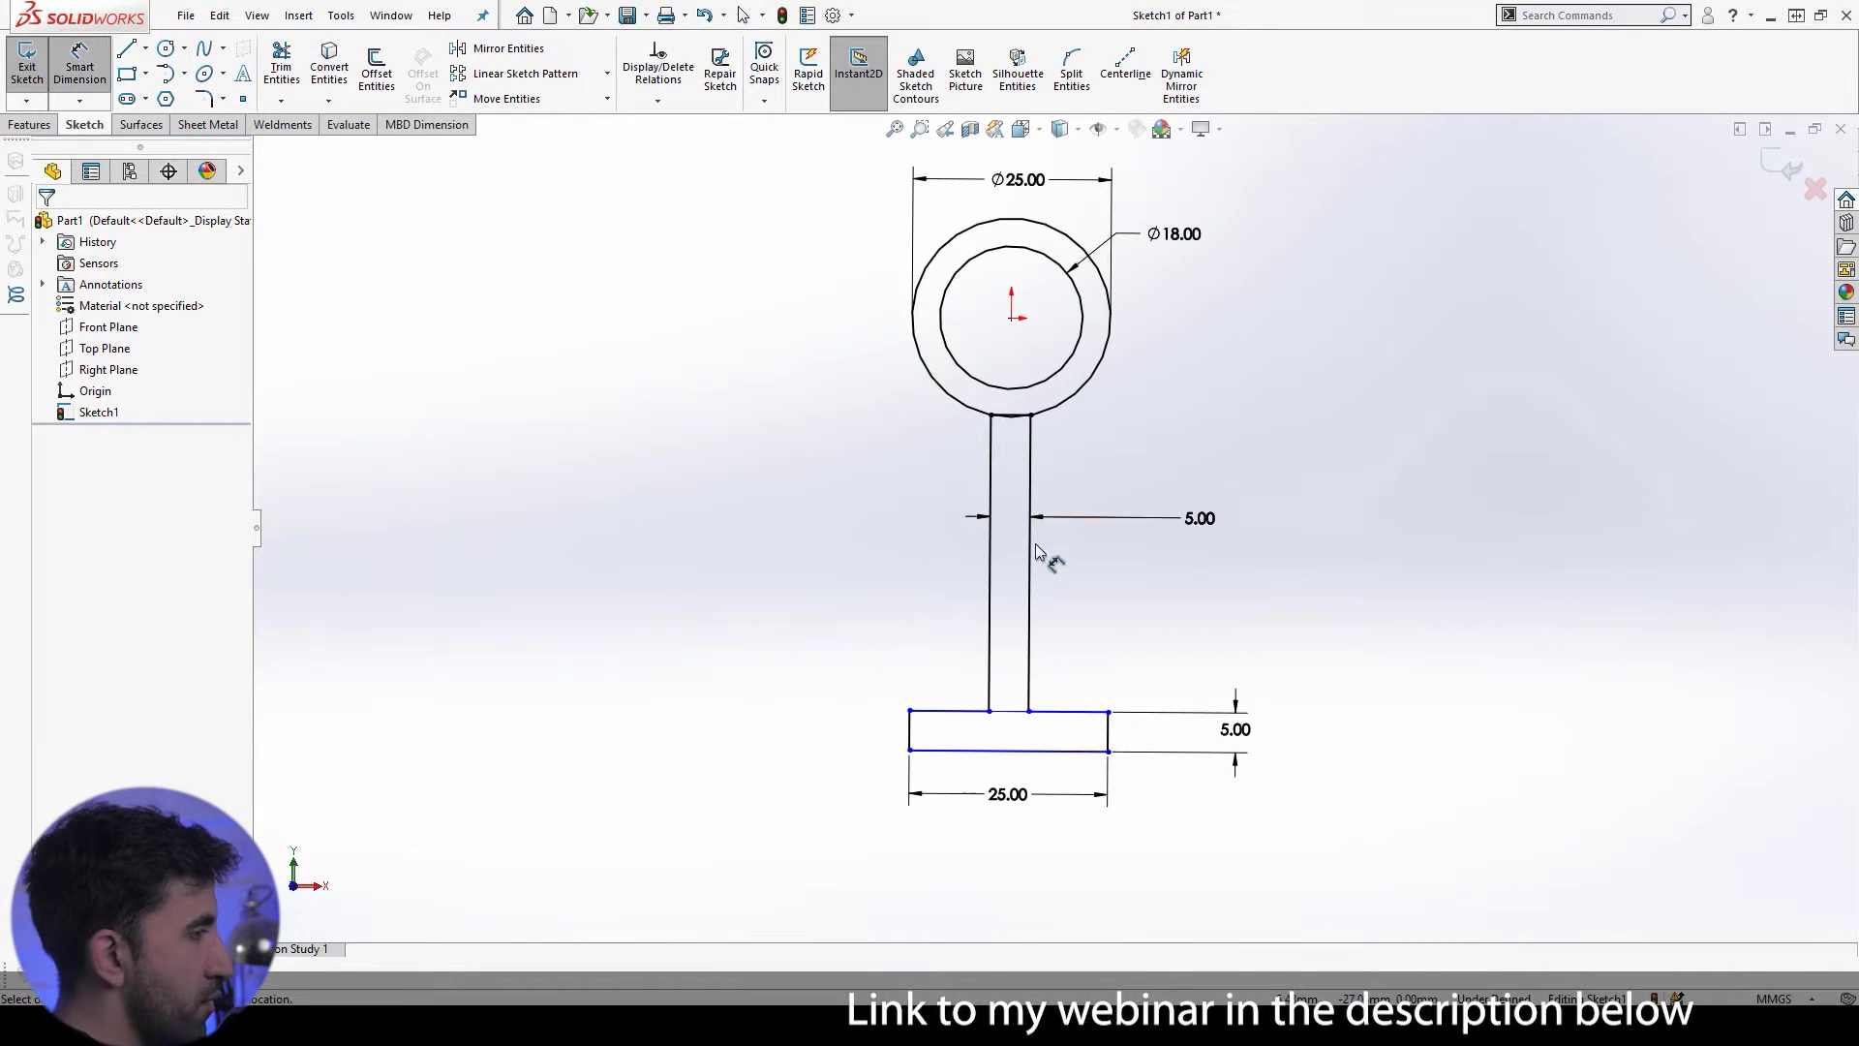
{"action": "left_click", "coordinate": [1030, 556]}
{"action": "left_click", "coordinate": [1276, 565]}
{"action": "type", "text": "23.5"}
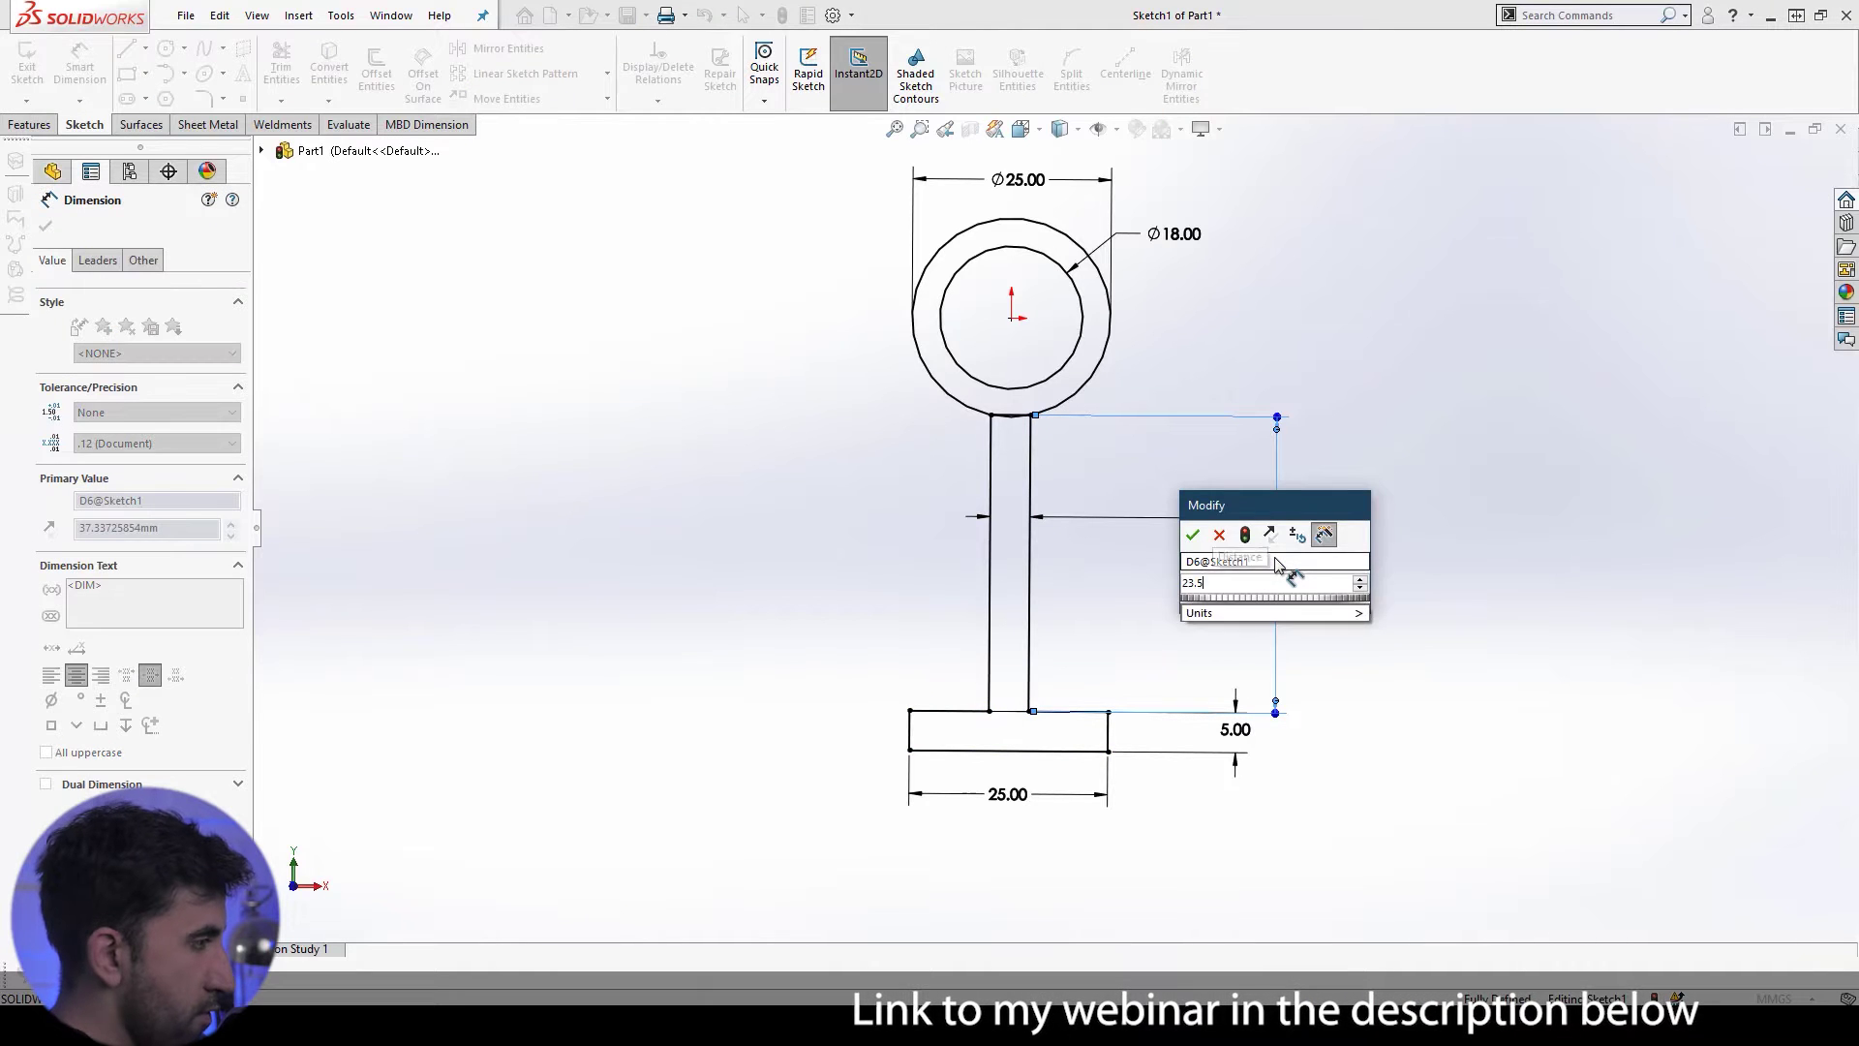
{"action": "key", "text": "Return"}
{"action": "scroll", "coordinate": [1266, 486], "scroll_direction": "down", "scroll_amount": 5}
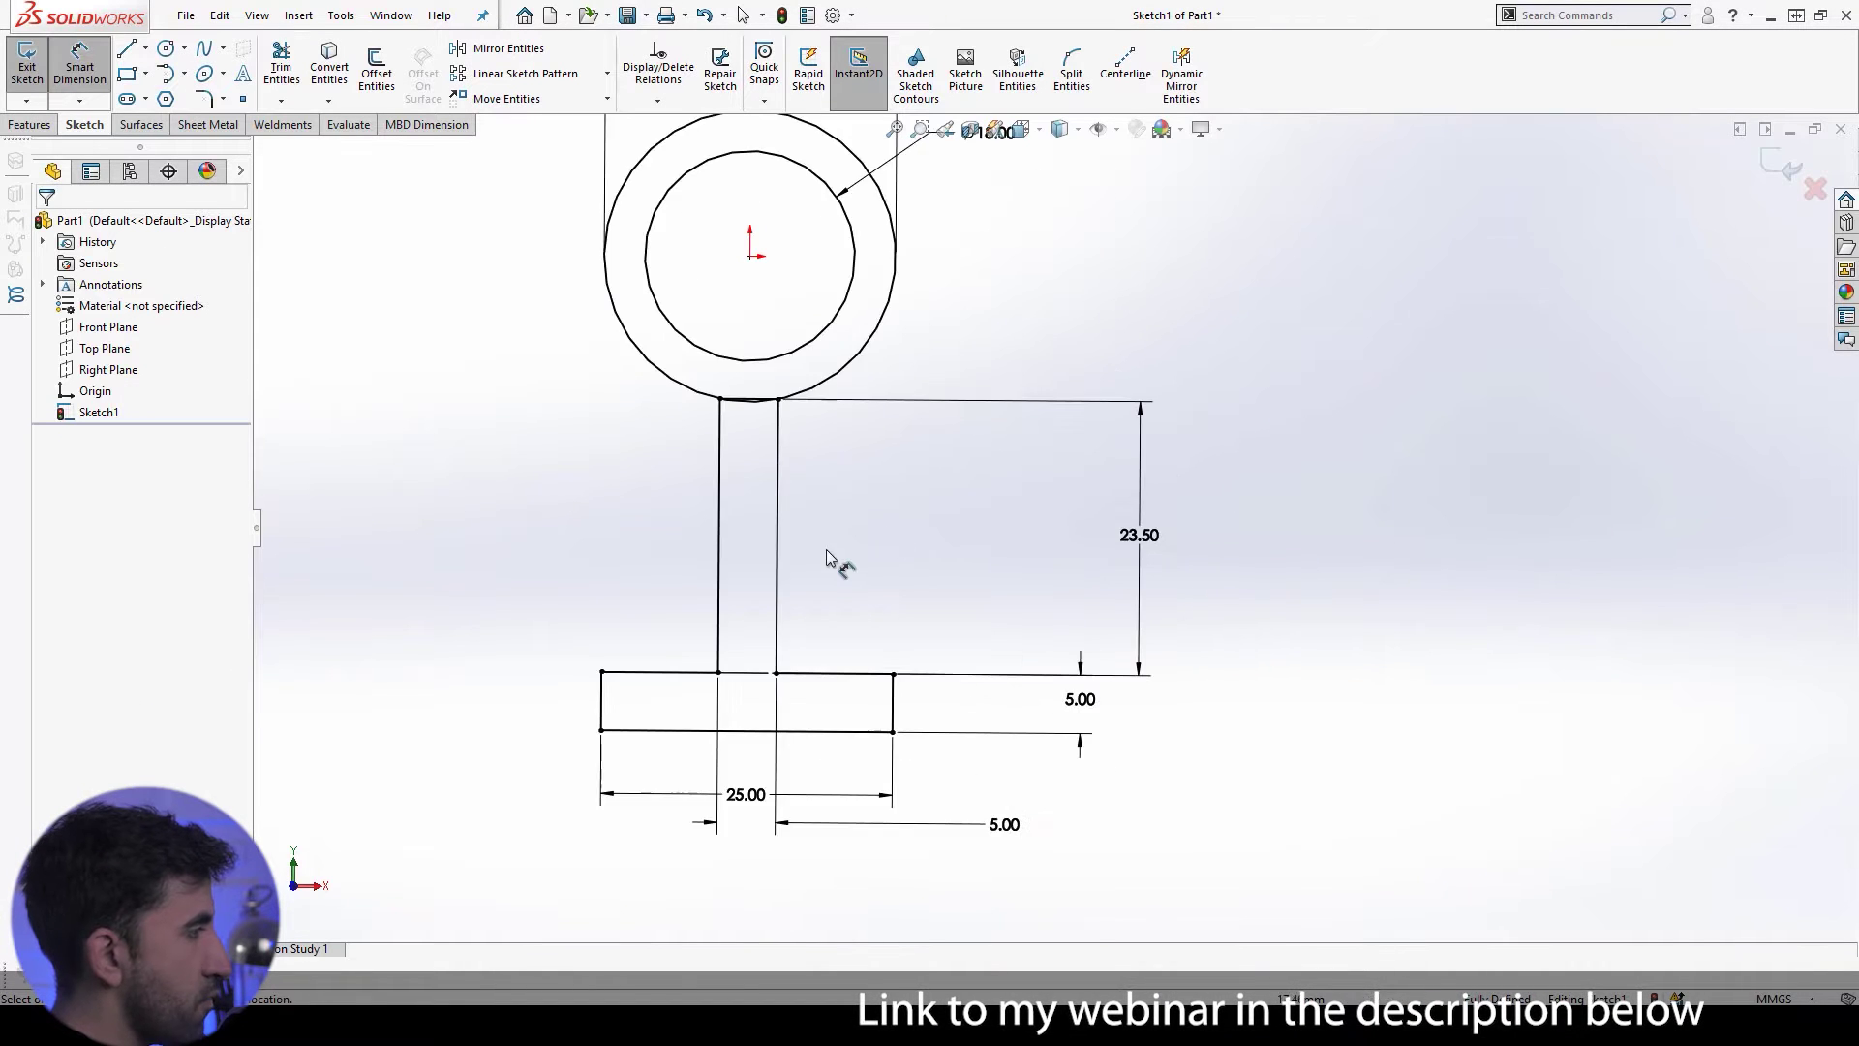
Step: Trim the ring arc between the two stem lines
{"action": "key", "text": "t"}
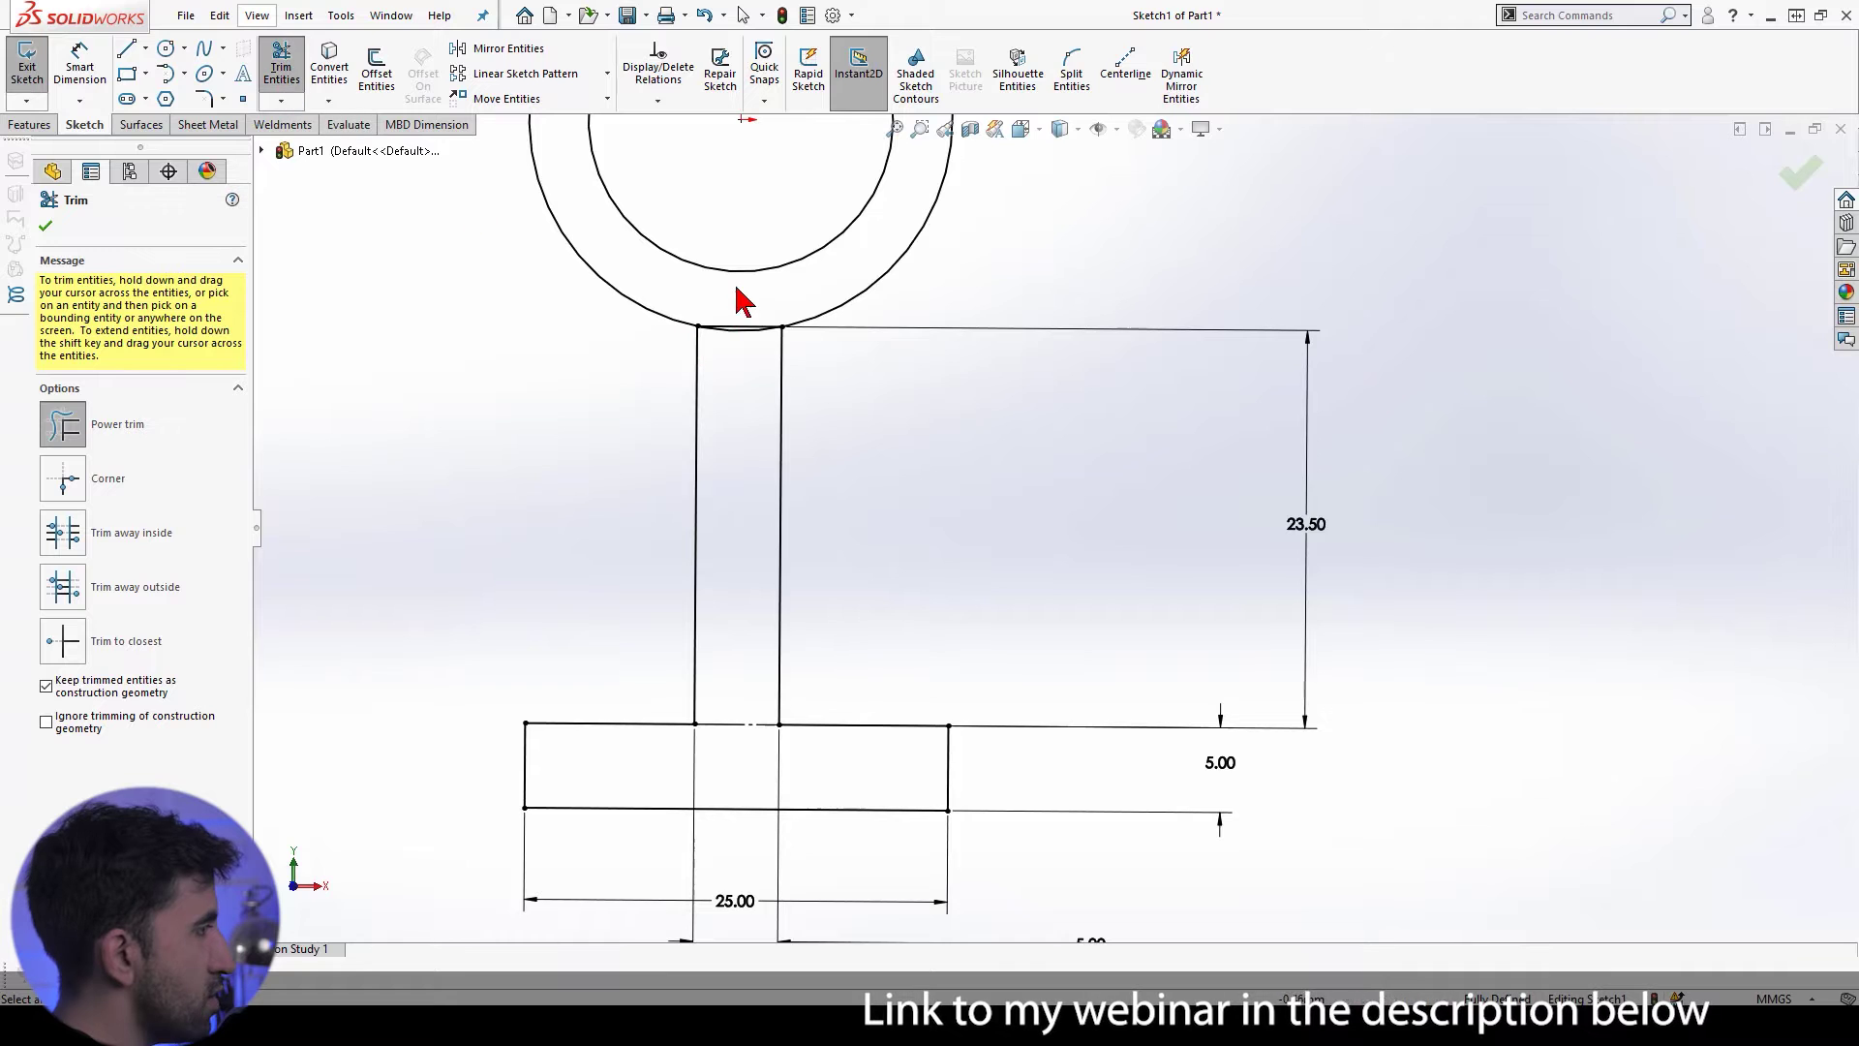
{"action": "left_click_drag", "start_coordinate": [738, 332], "coordinate": [740, 465]}
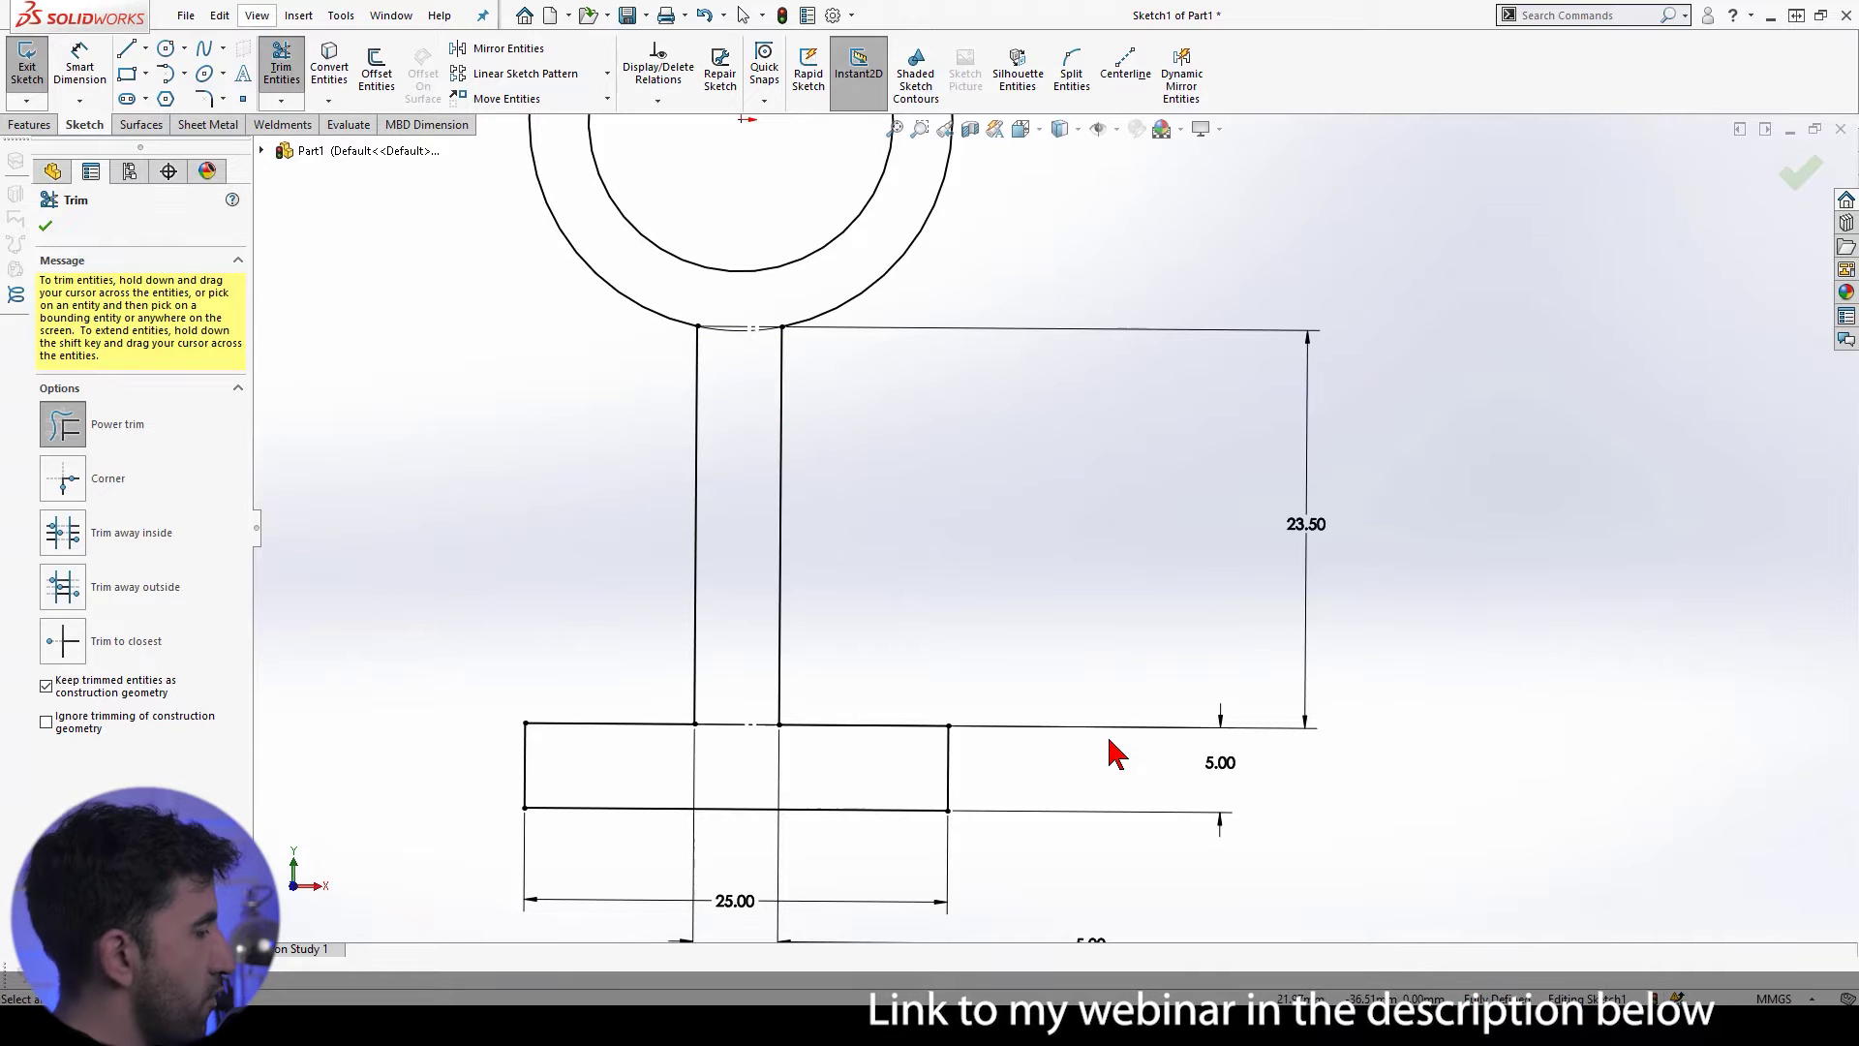
{"action": "scroll", "coordinate": [1116, 754], "scroll_direction": "up", "scroll_amount": 4}
{"action": "left_click", "coordinate": [31, 124]}
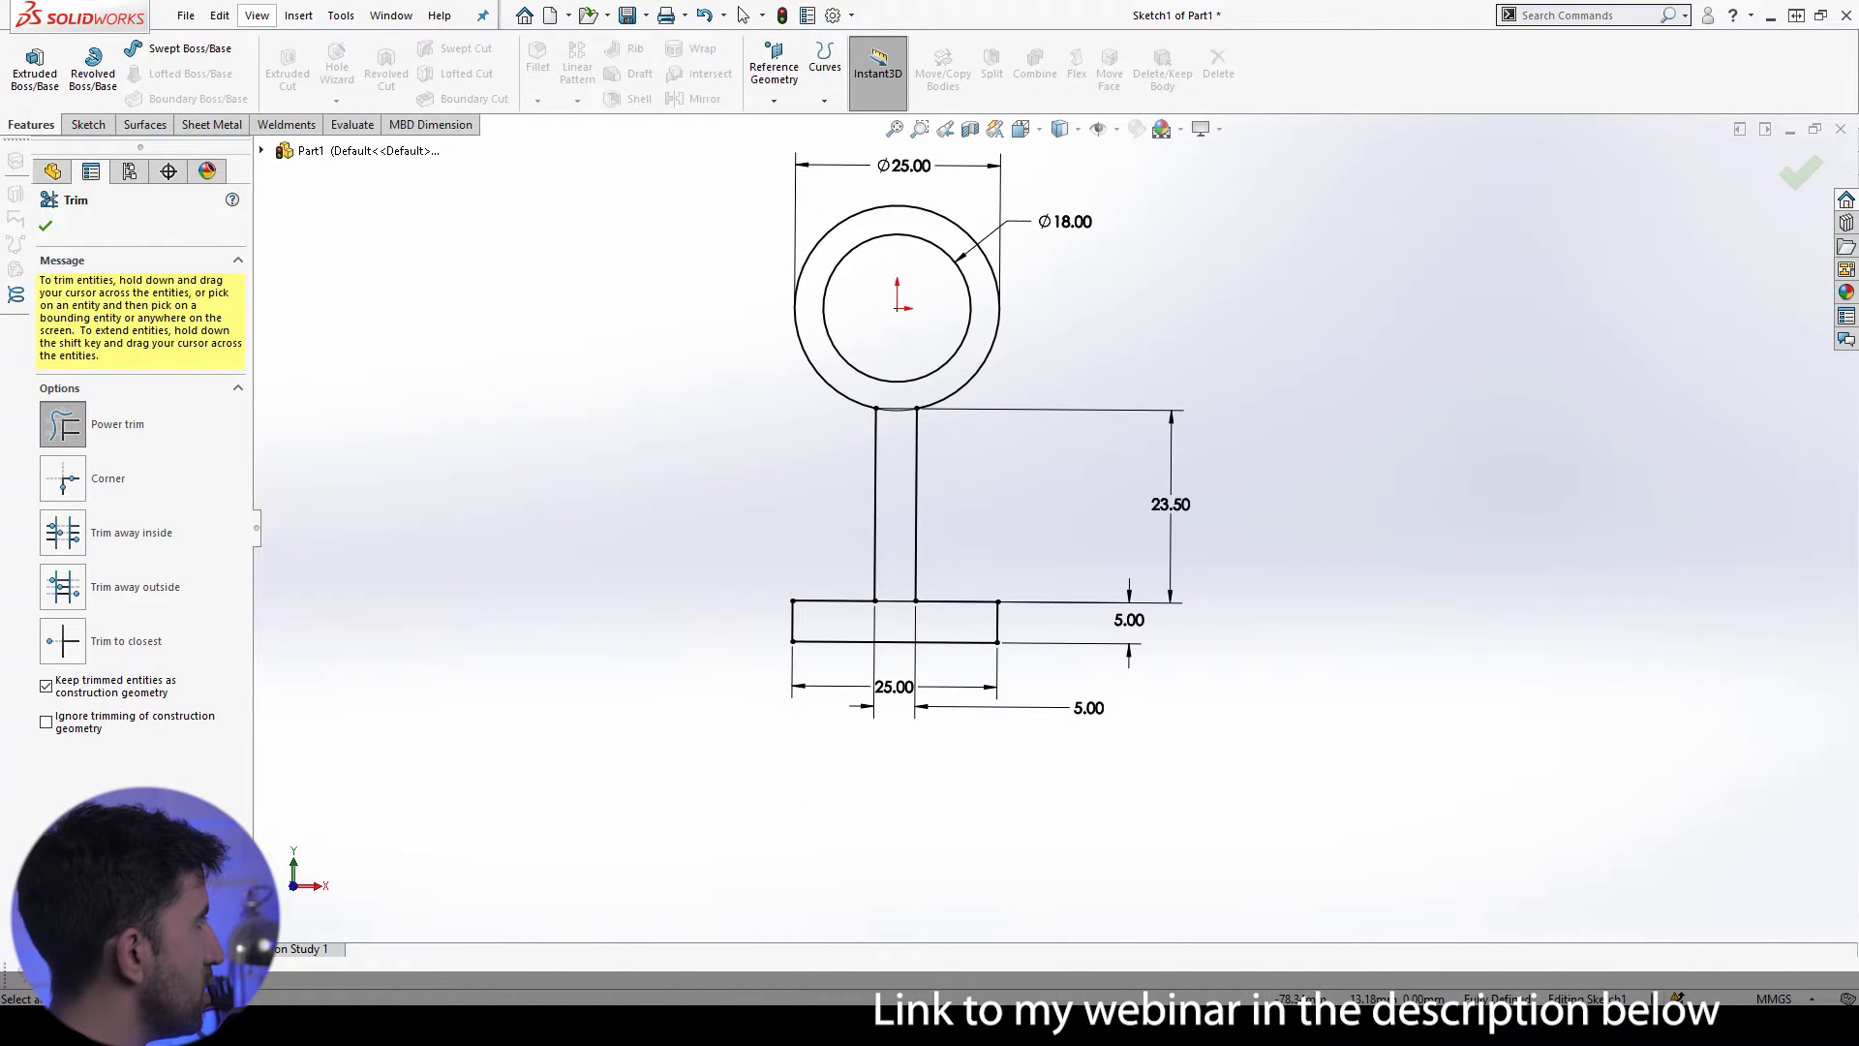
{"action": "key", "text": "alt+Tab"}
Step: Scroll through the Exercise Sheet No10 front and top views to check dimensions
{"action": "scroll", "coordinate": [969, 431], "scroll_direction": "up", "scroll_amount": 3, "text": "ctrl"}
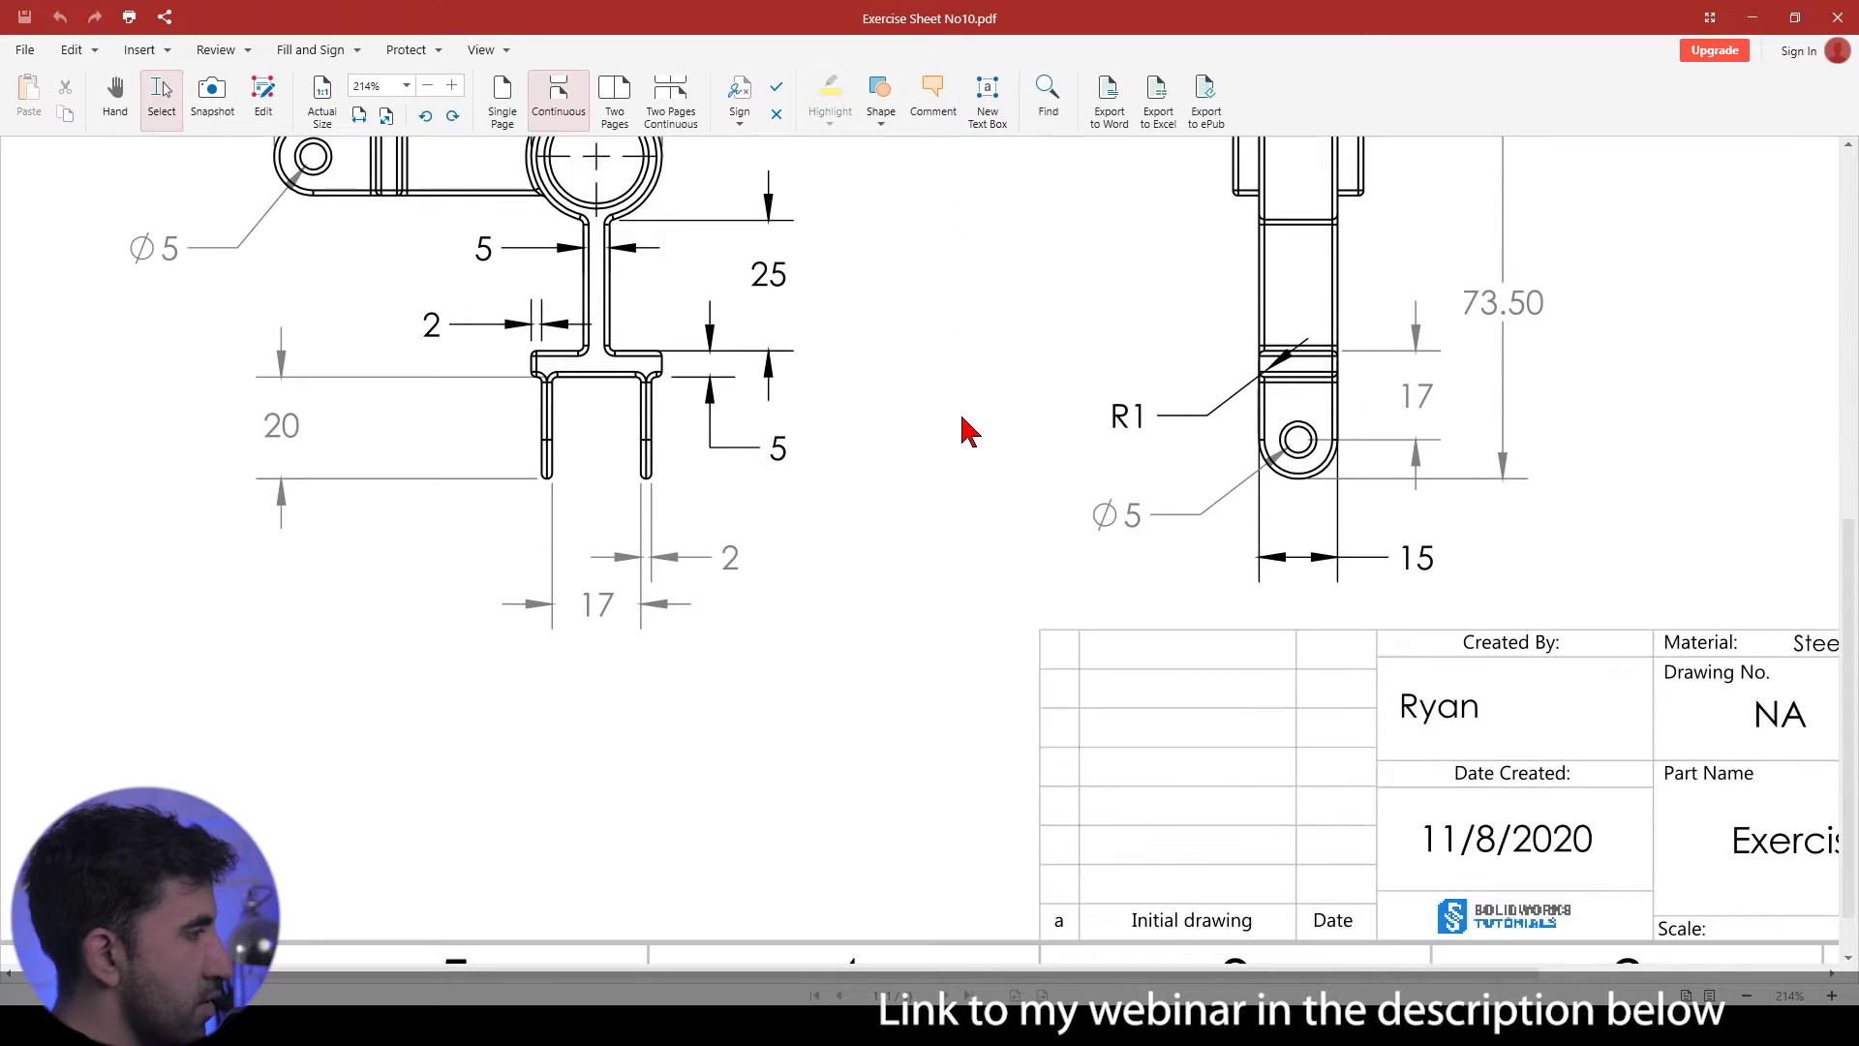
{"action": "scroll", "coordinate": [963, 426], "scroll_direction": "up", "scroll_amount": 3}
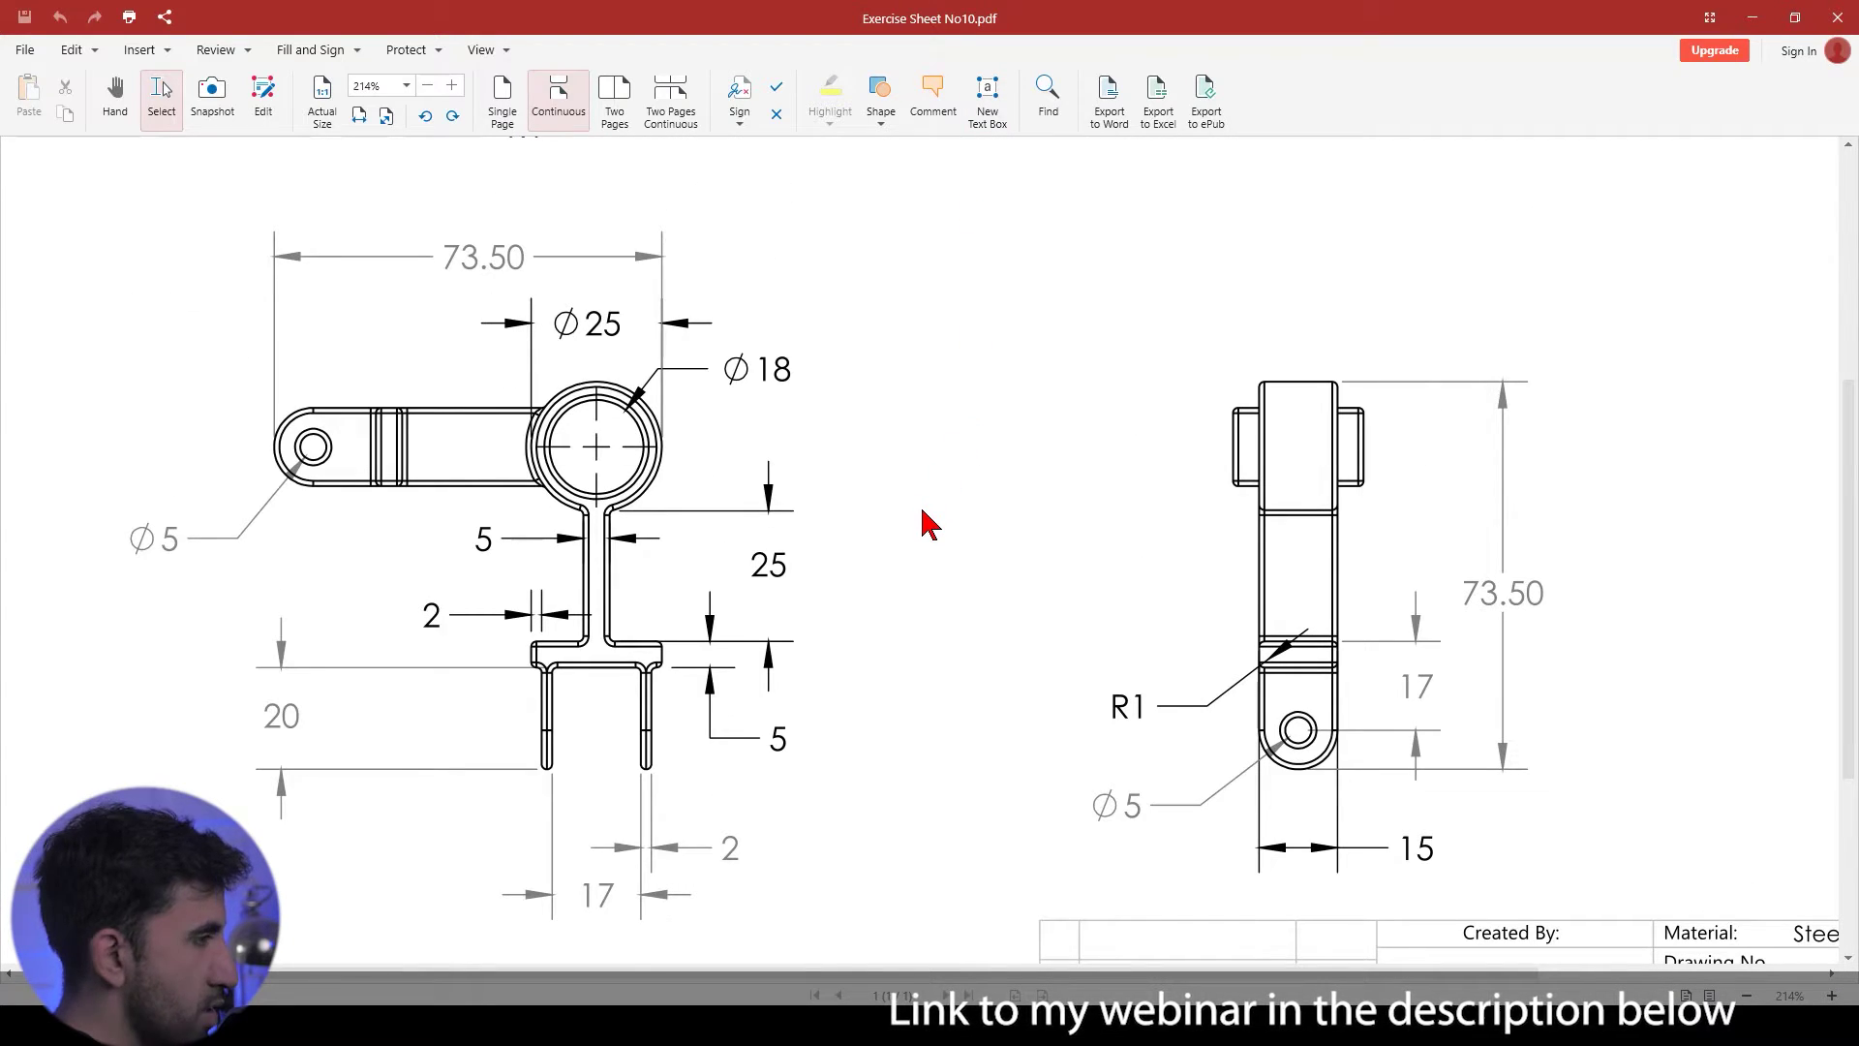
{"action": "scroll", "coordinate": [1229, 432], "scroll_direction": "down", "scroll_amount": 2}
{"action": "scroll", "coordinate": [1230, 436], "scroll_direction": "up", "scroll_amount": 6}
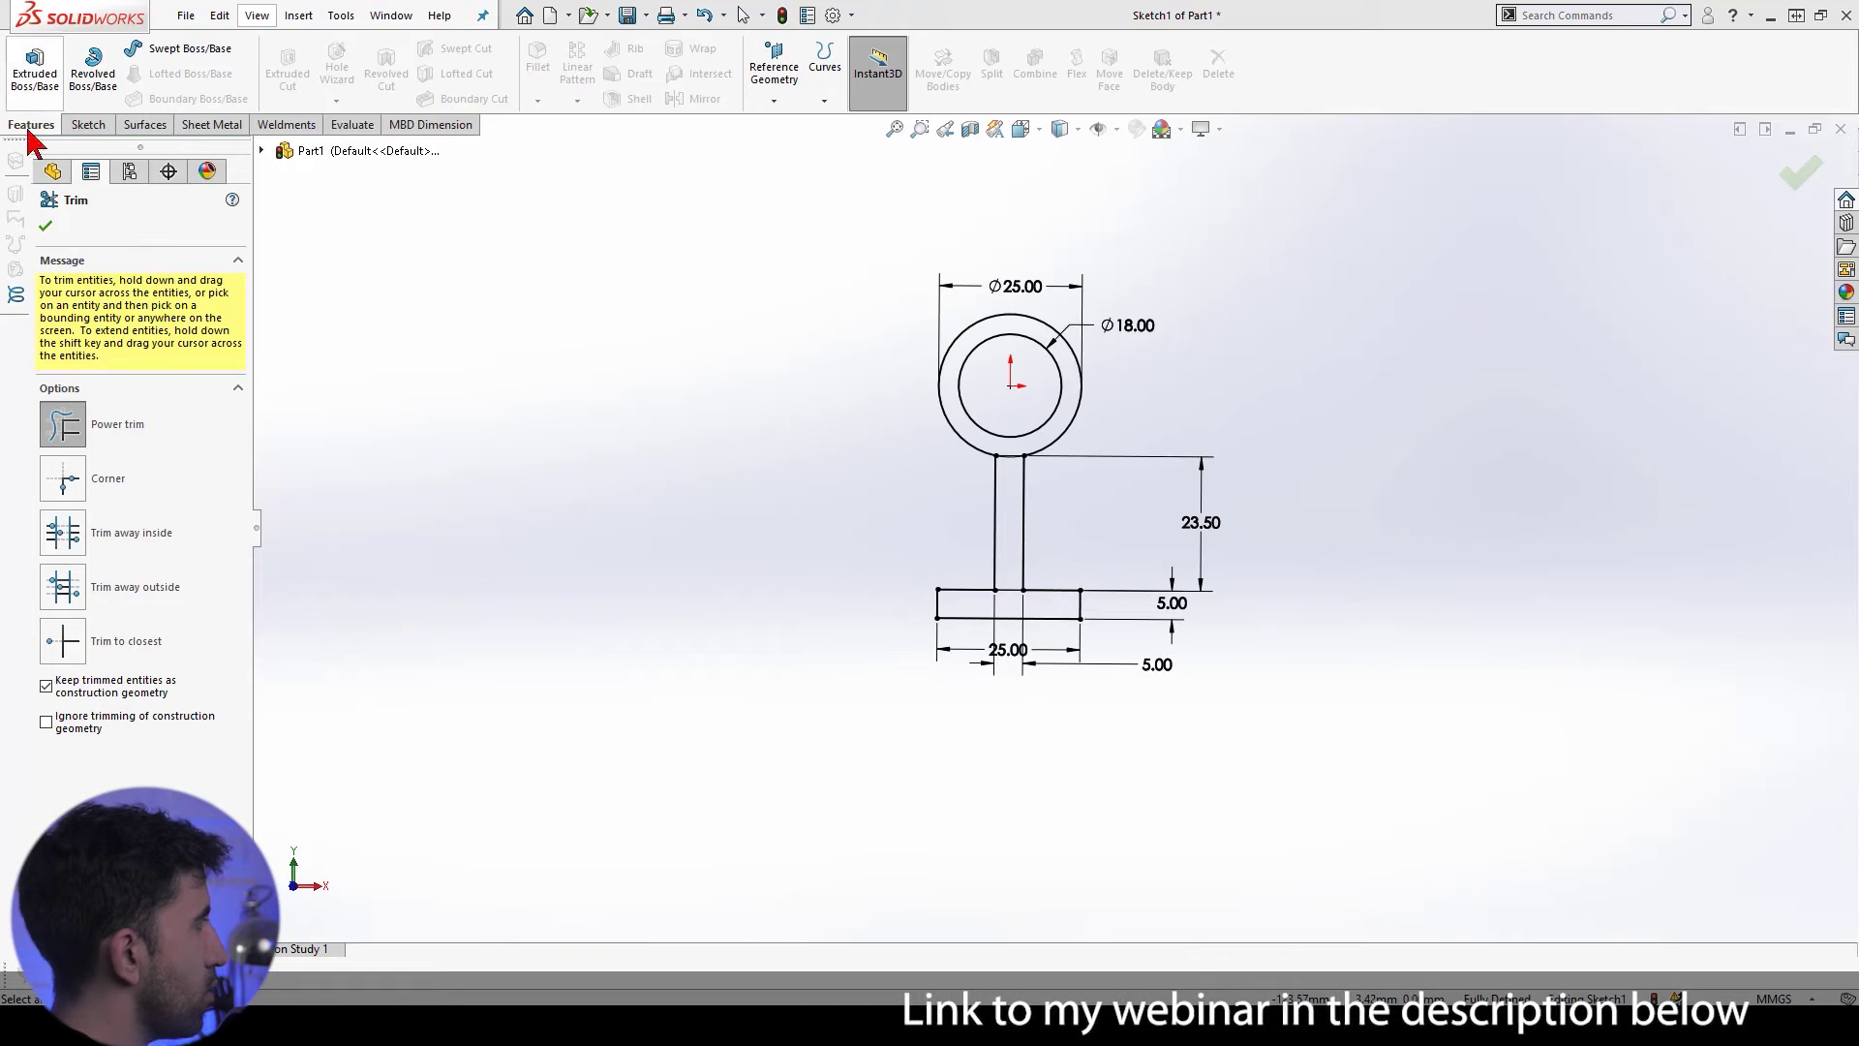
{"action": "left_click", "coordinate": [35, 73]}
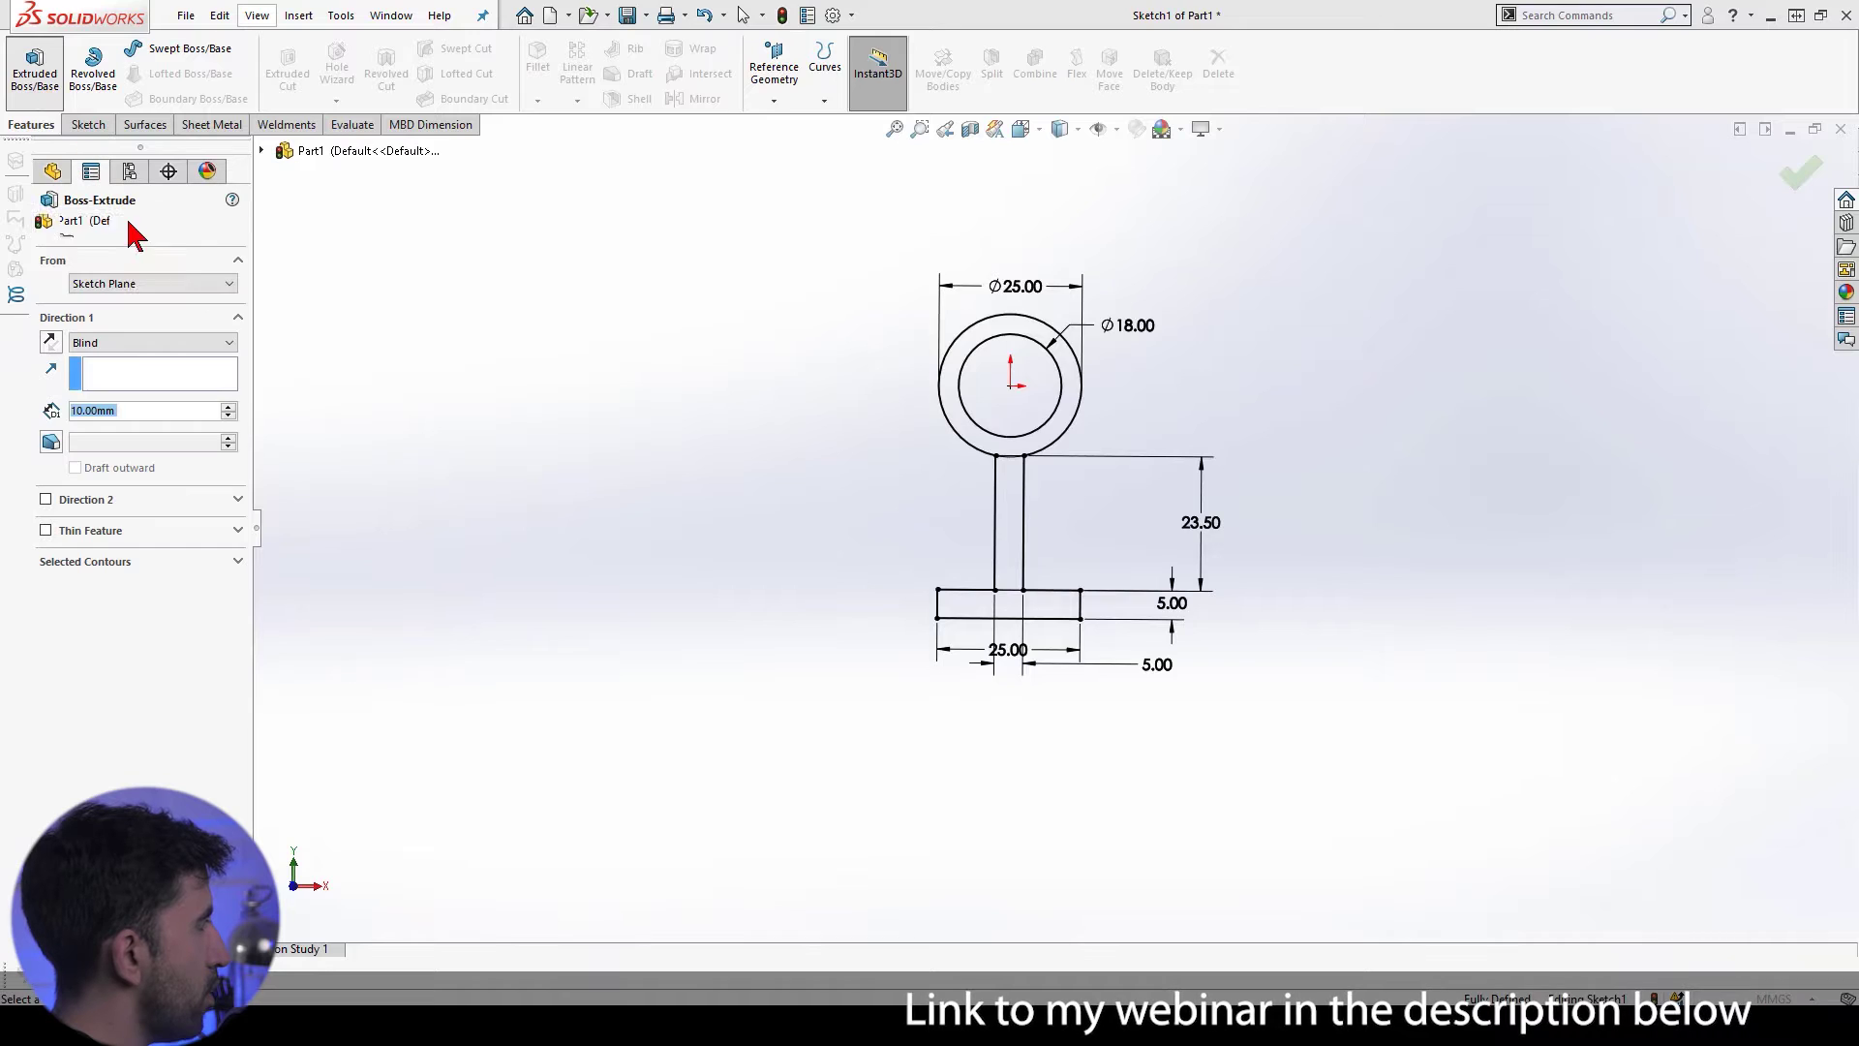
Step: Extrude the sketch Mid Plane to a 15 mm depth
{"action": "left_click", "coordinate": [126, 343]}
{"action": "left_click", "coordinate": [135, 424]}
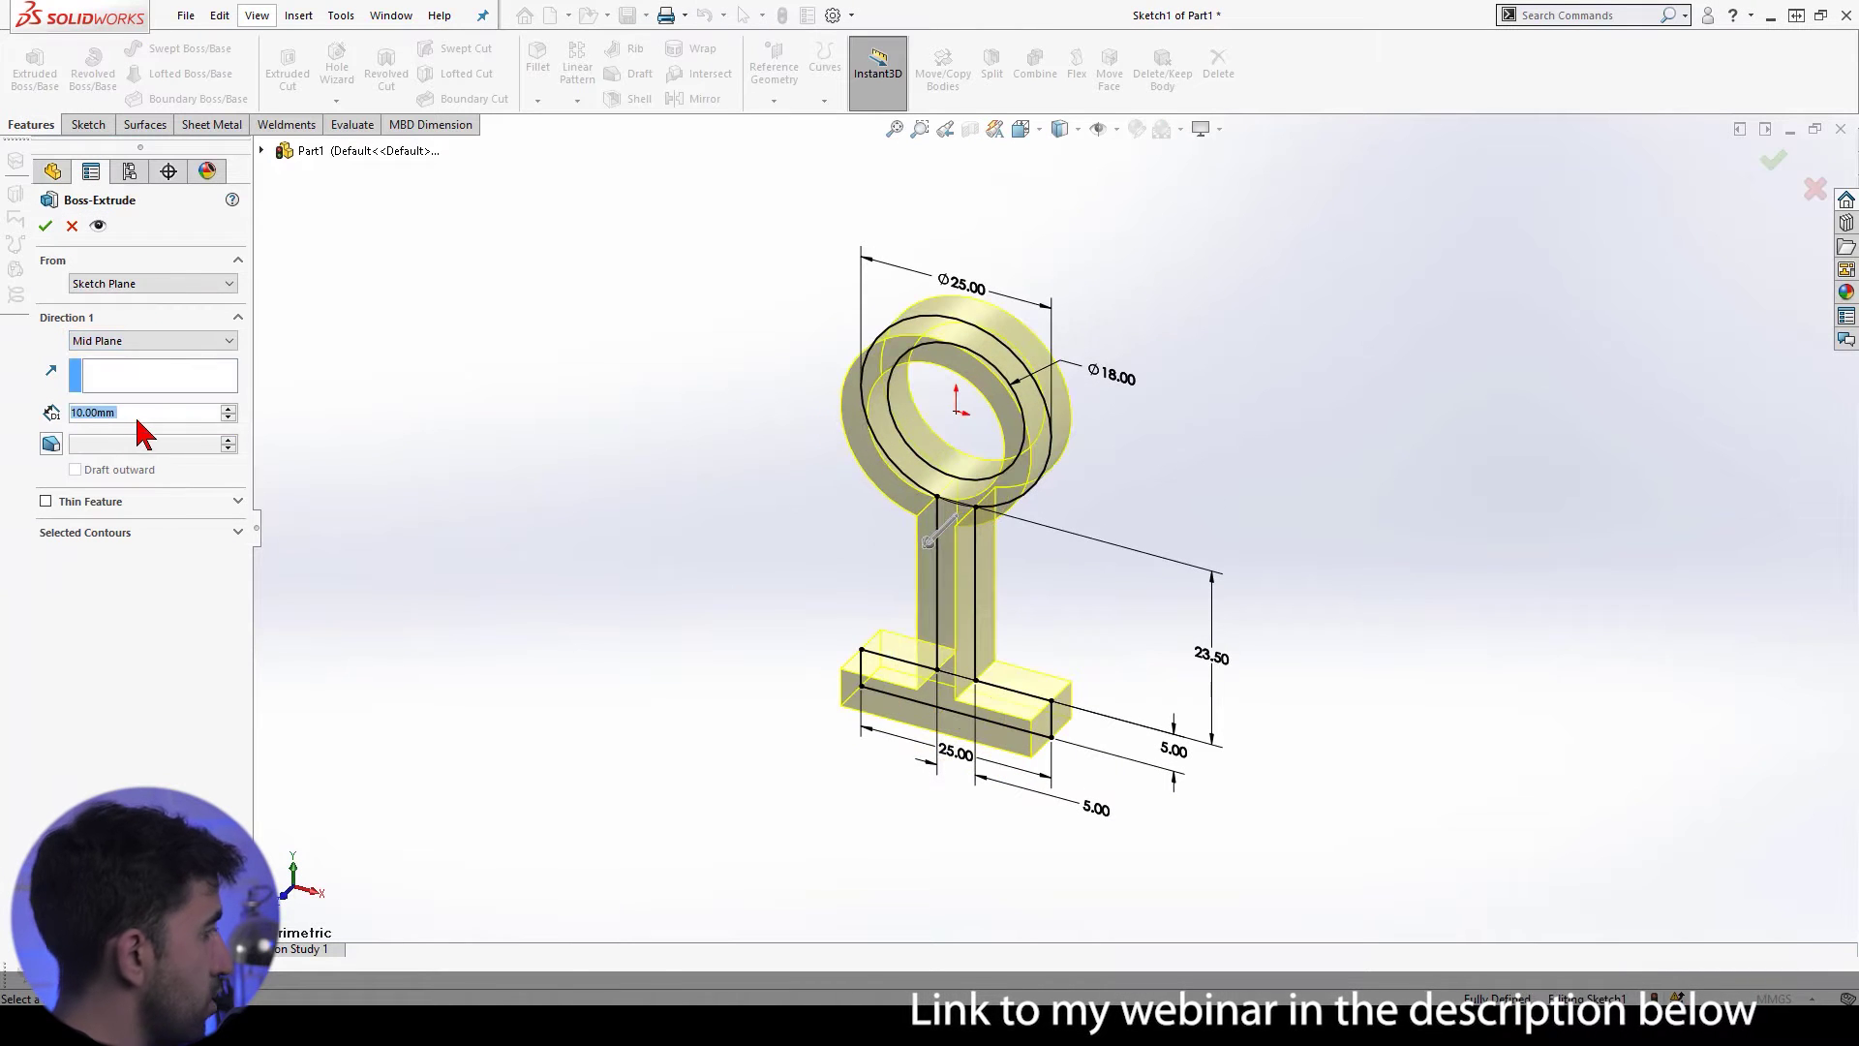
{"action": "type", "text": "15"}
{"action": "key", "text": "Return"}
{"action": "key", "text": "Return"}
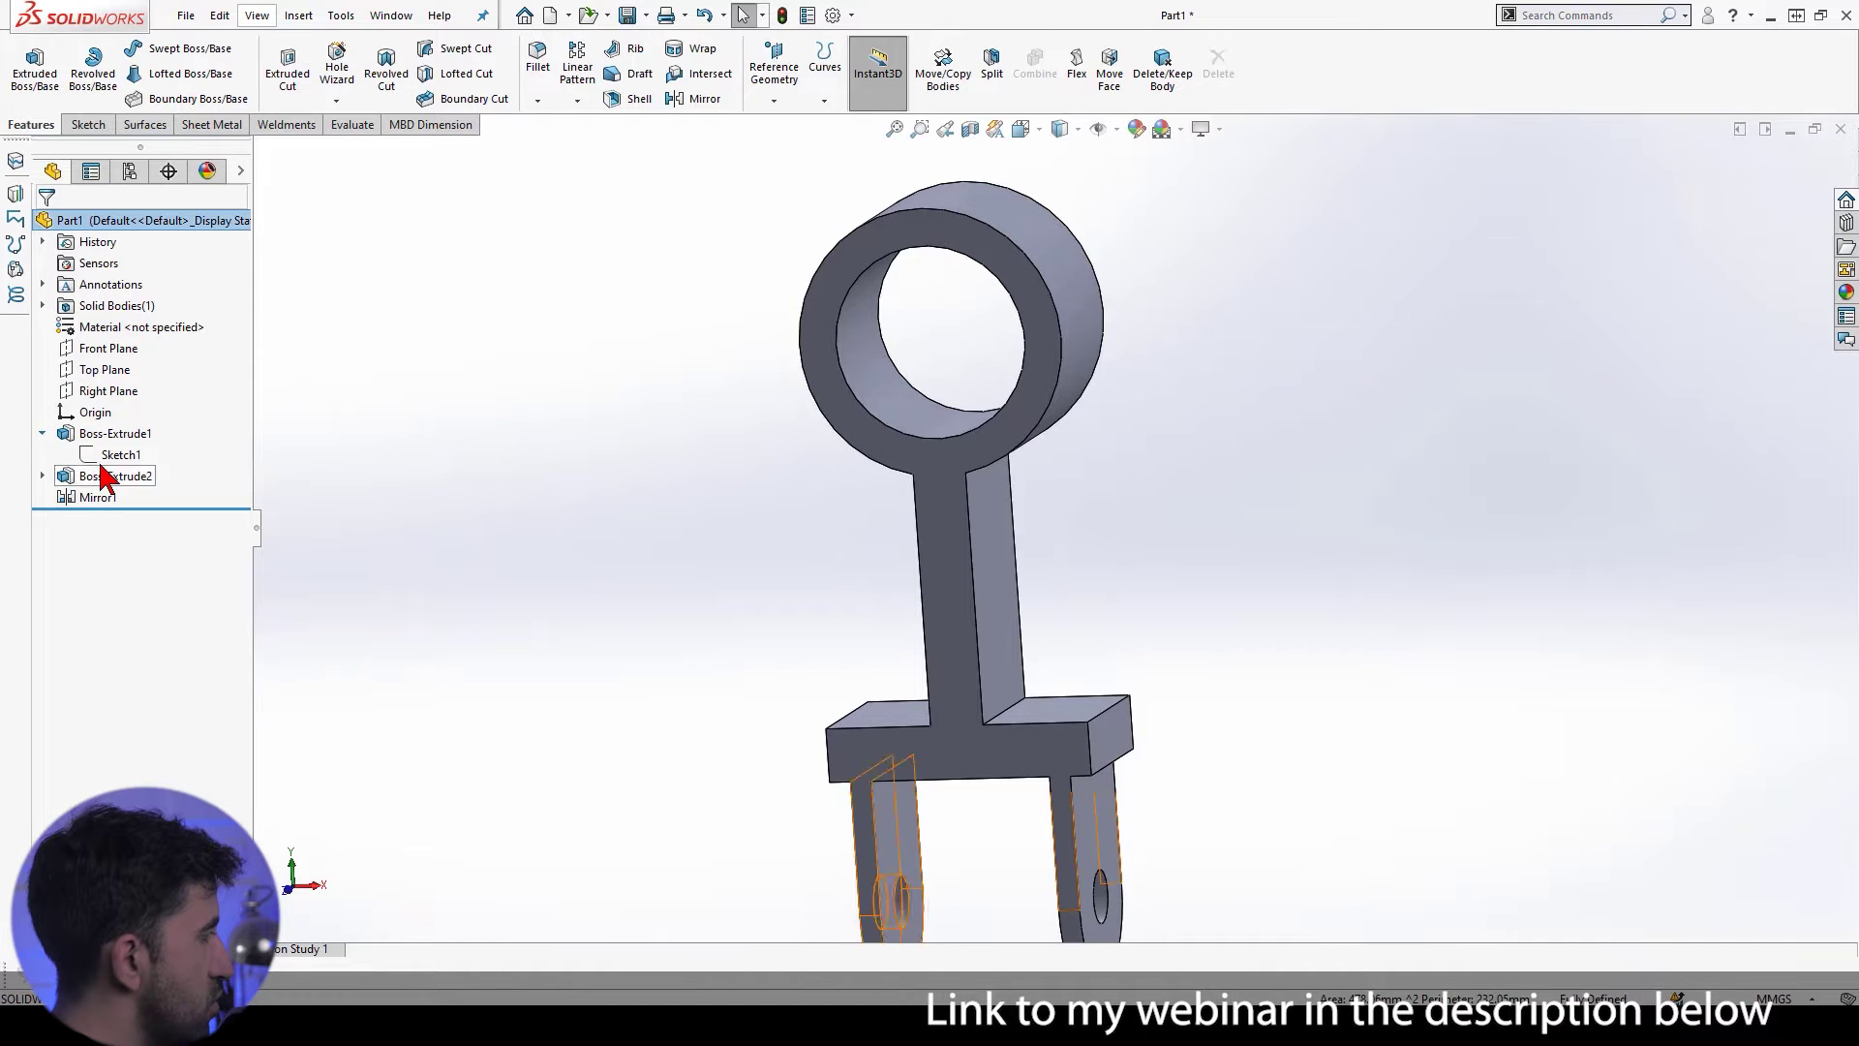
Step: Edit Sketch1 and inspect the arc and construction line at the ring-stem junction
{"action": "left_click", "coordinate": [117, 455]}
{"action": "left_click", "coordinate": [135, 407]}
{"action": "scroll", "coordinate": [968, 493], "scroll_direction": "down", "scroll_amount": 5}
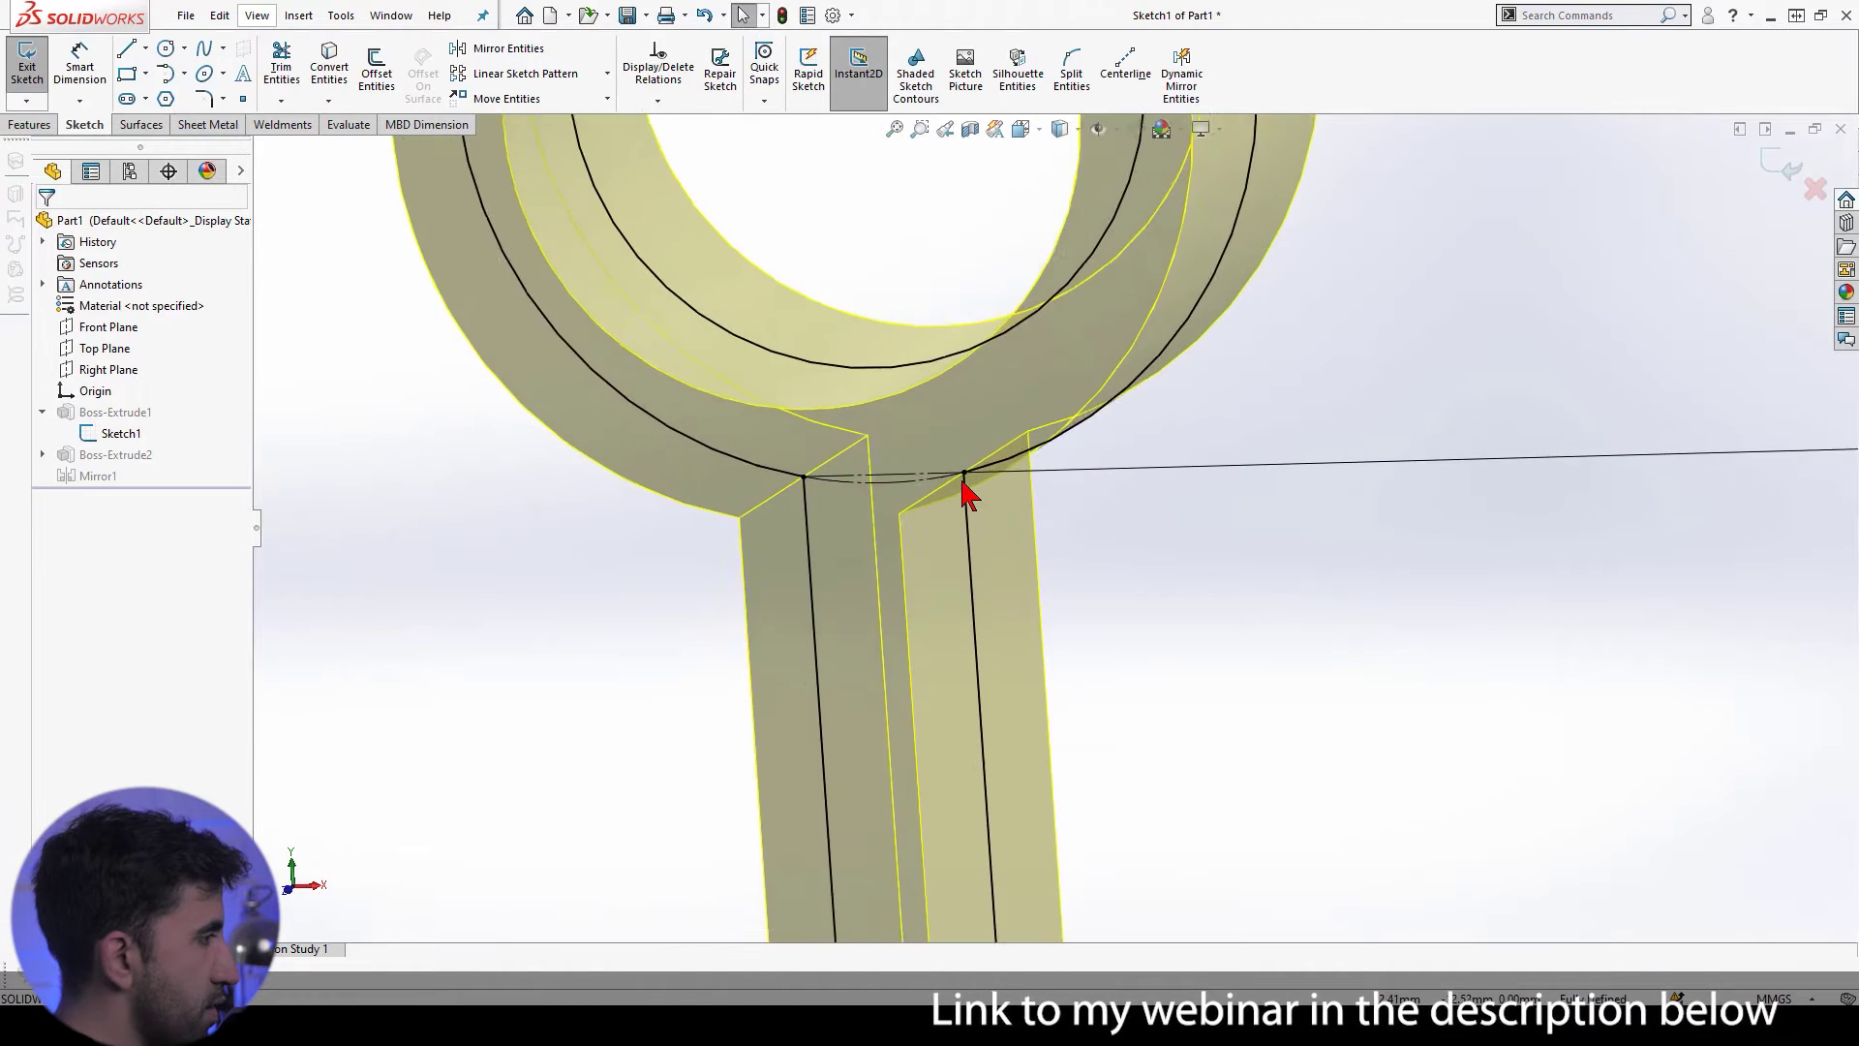
{"action": "scroll", "coordinate": [910, 484], "scroll_direction": "down", "scroll_amount": 3}
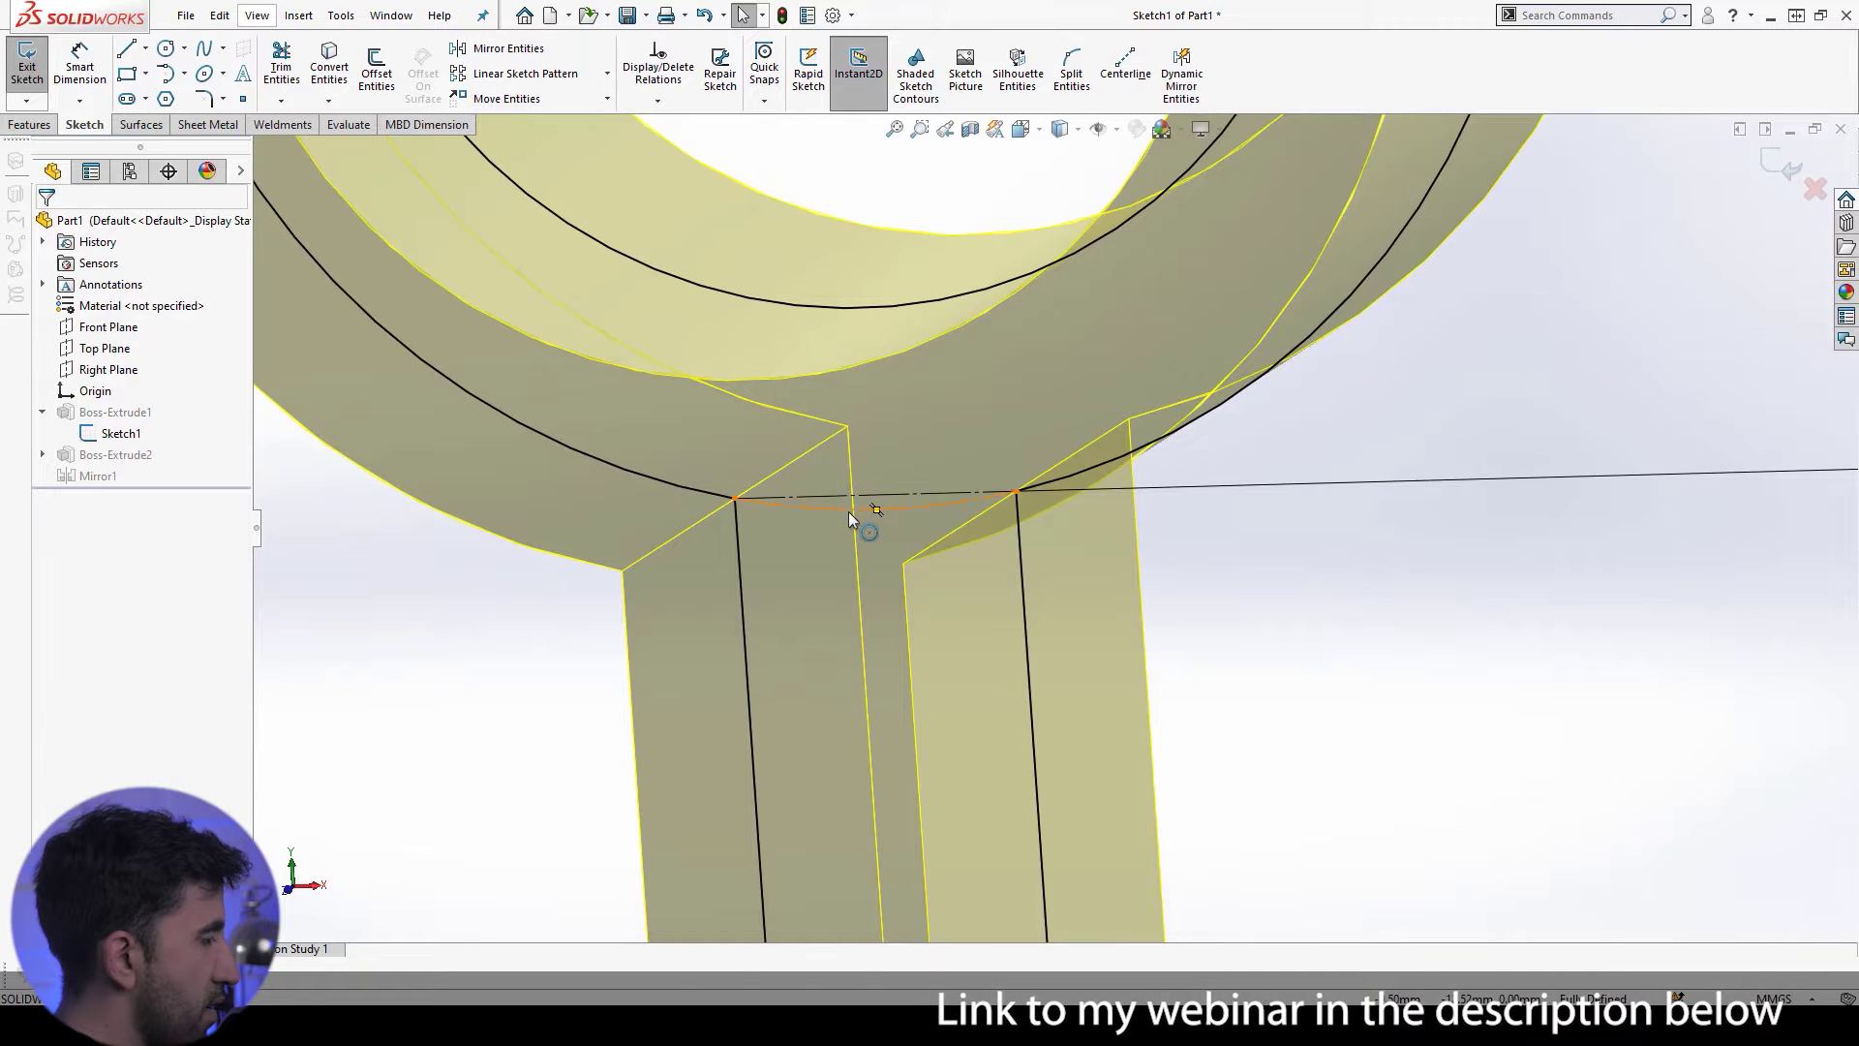
{"action": "left_click", "coordinate": [848, 511]}
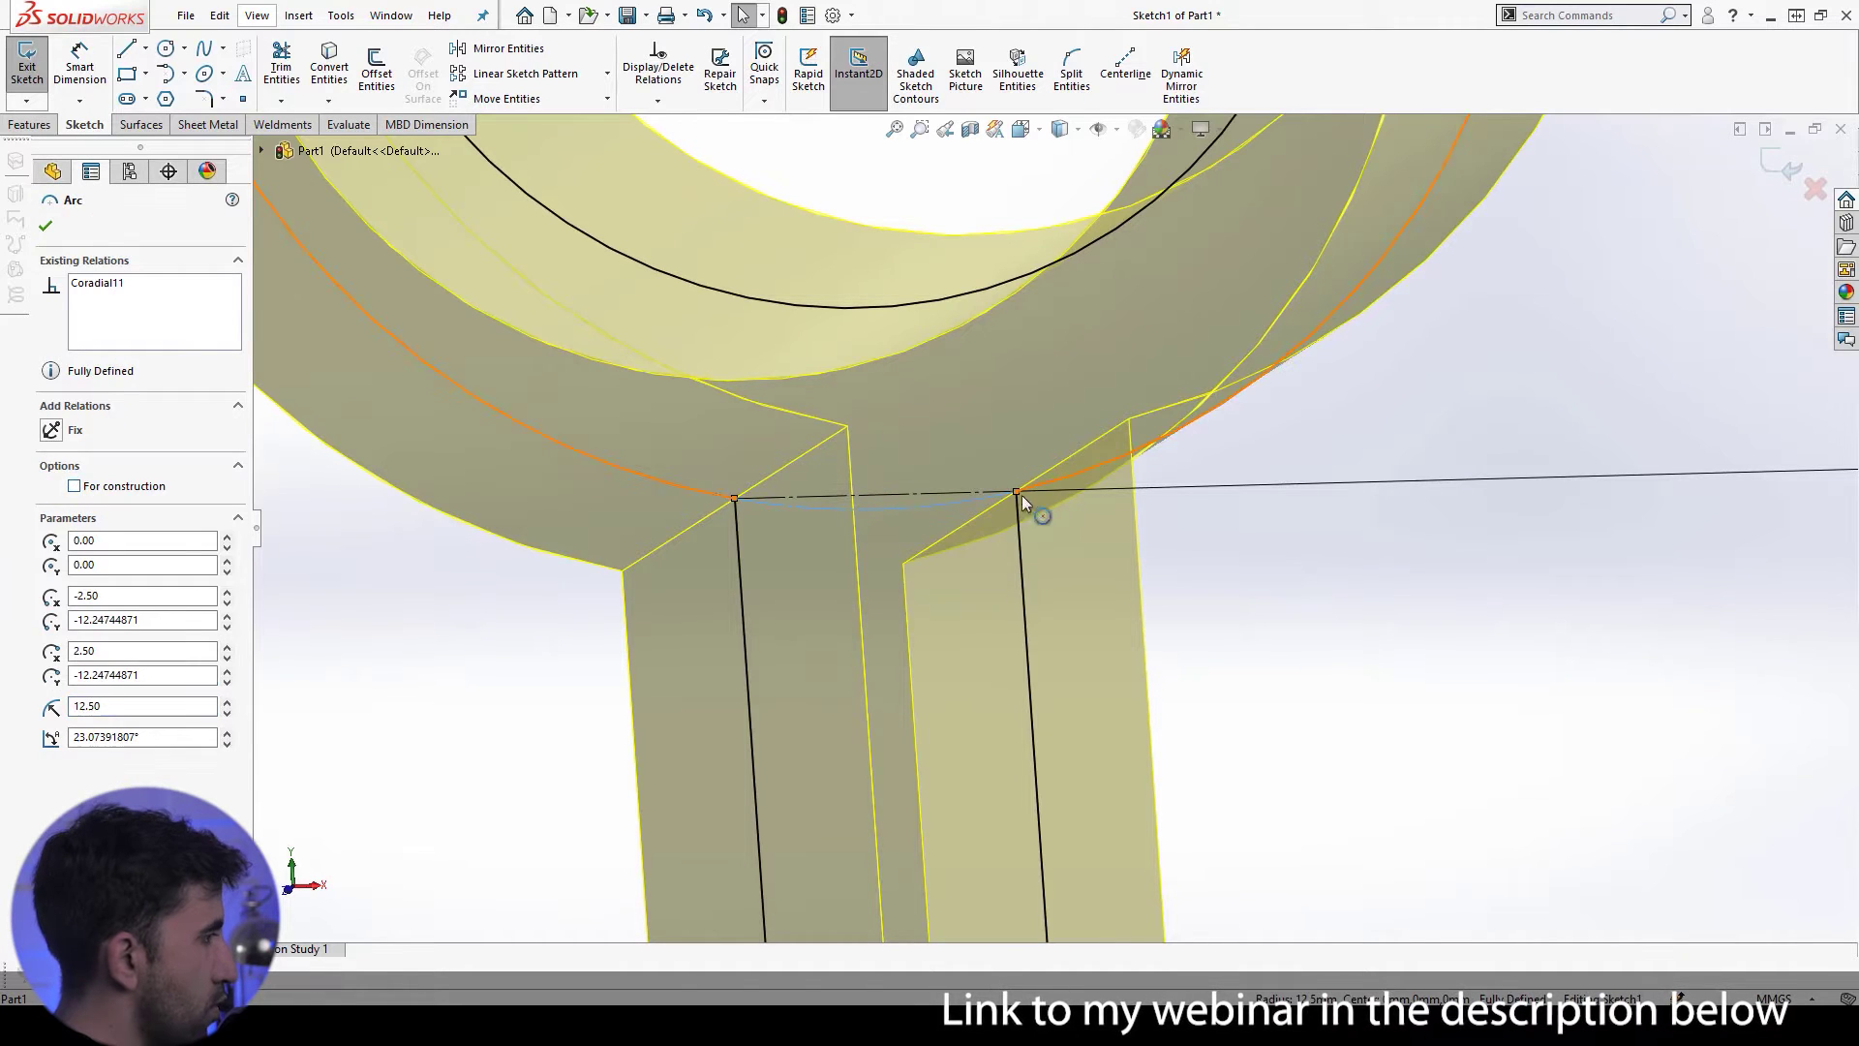
{"action": "left_click", "coordinate": [901, 494]}
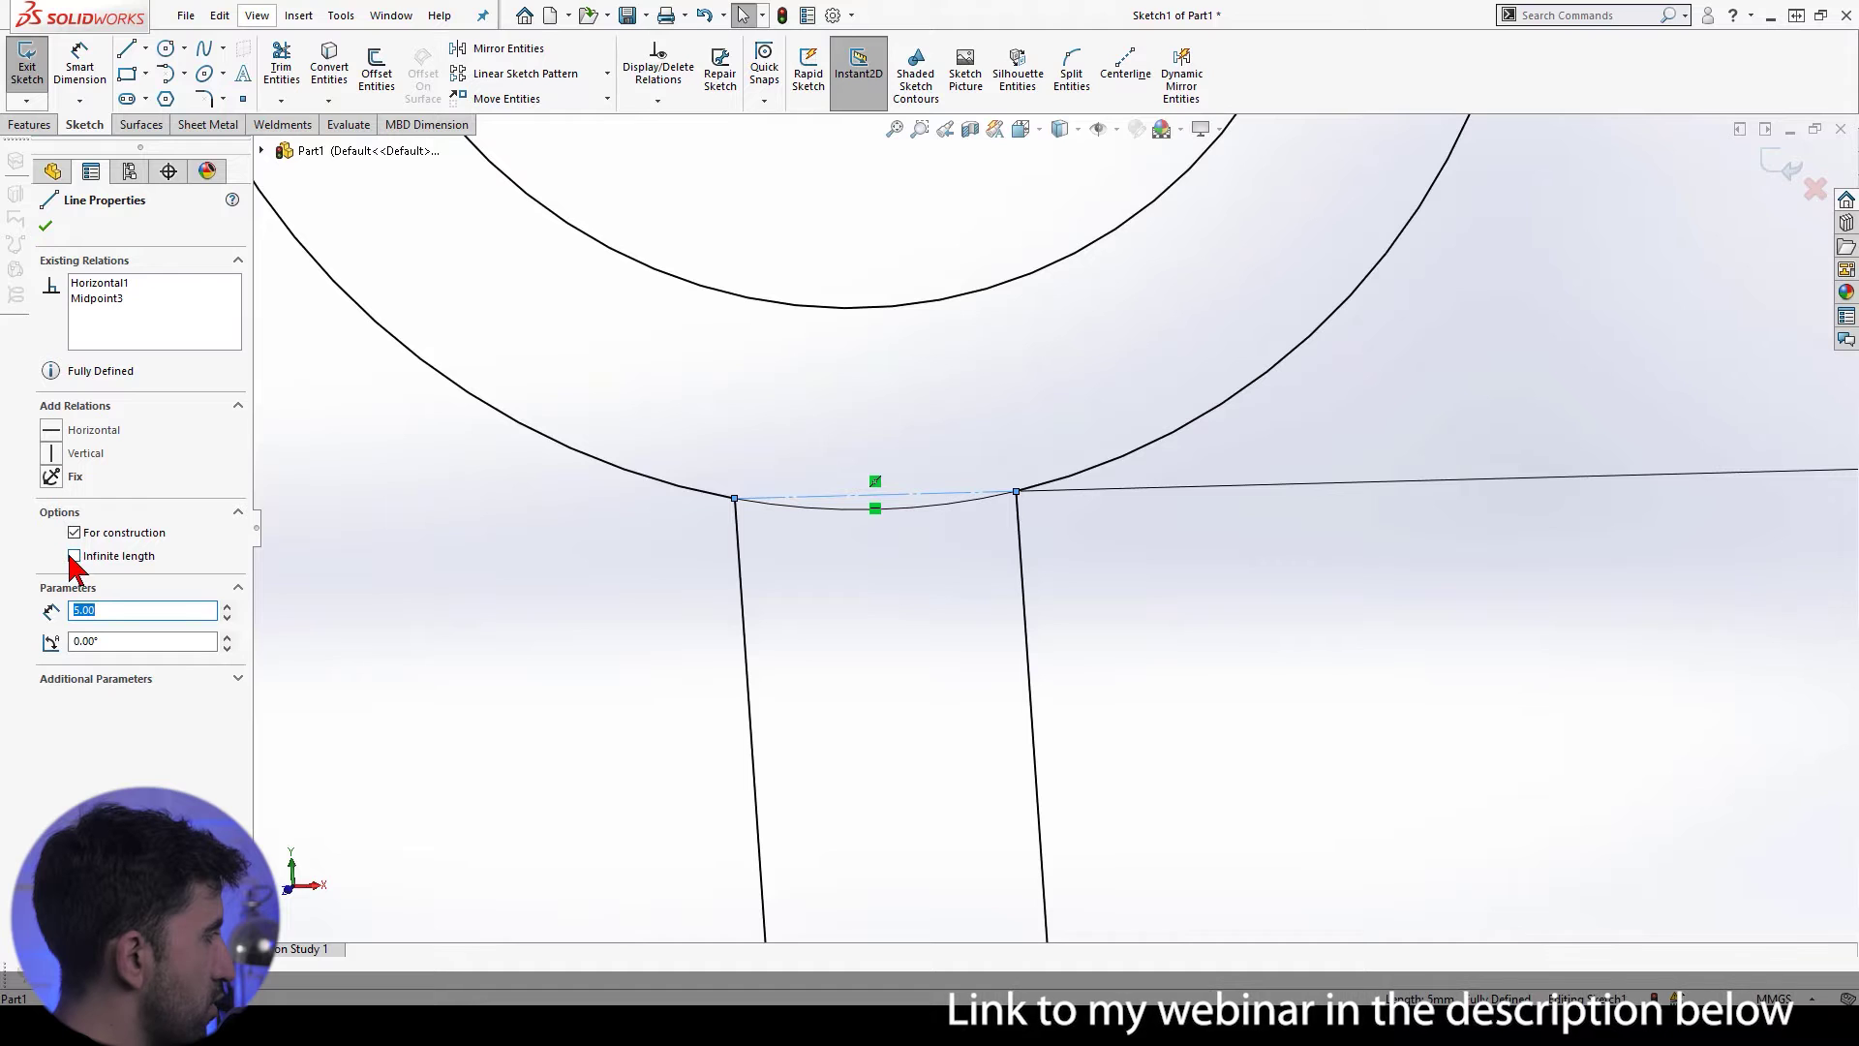
{"action": "left_click", "coordinate": [447, 603]}
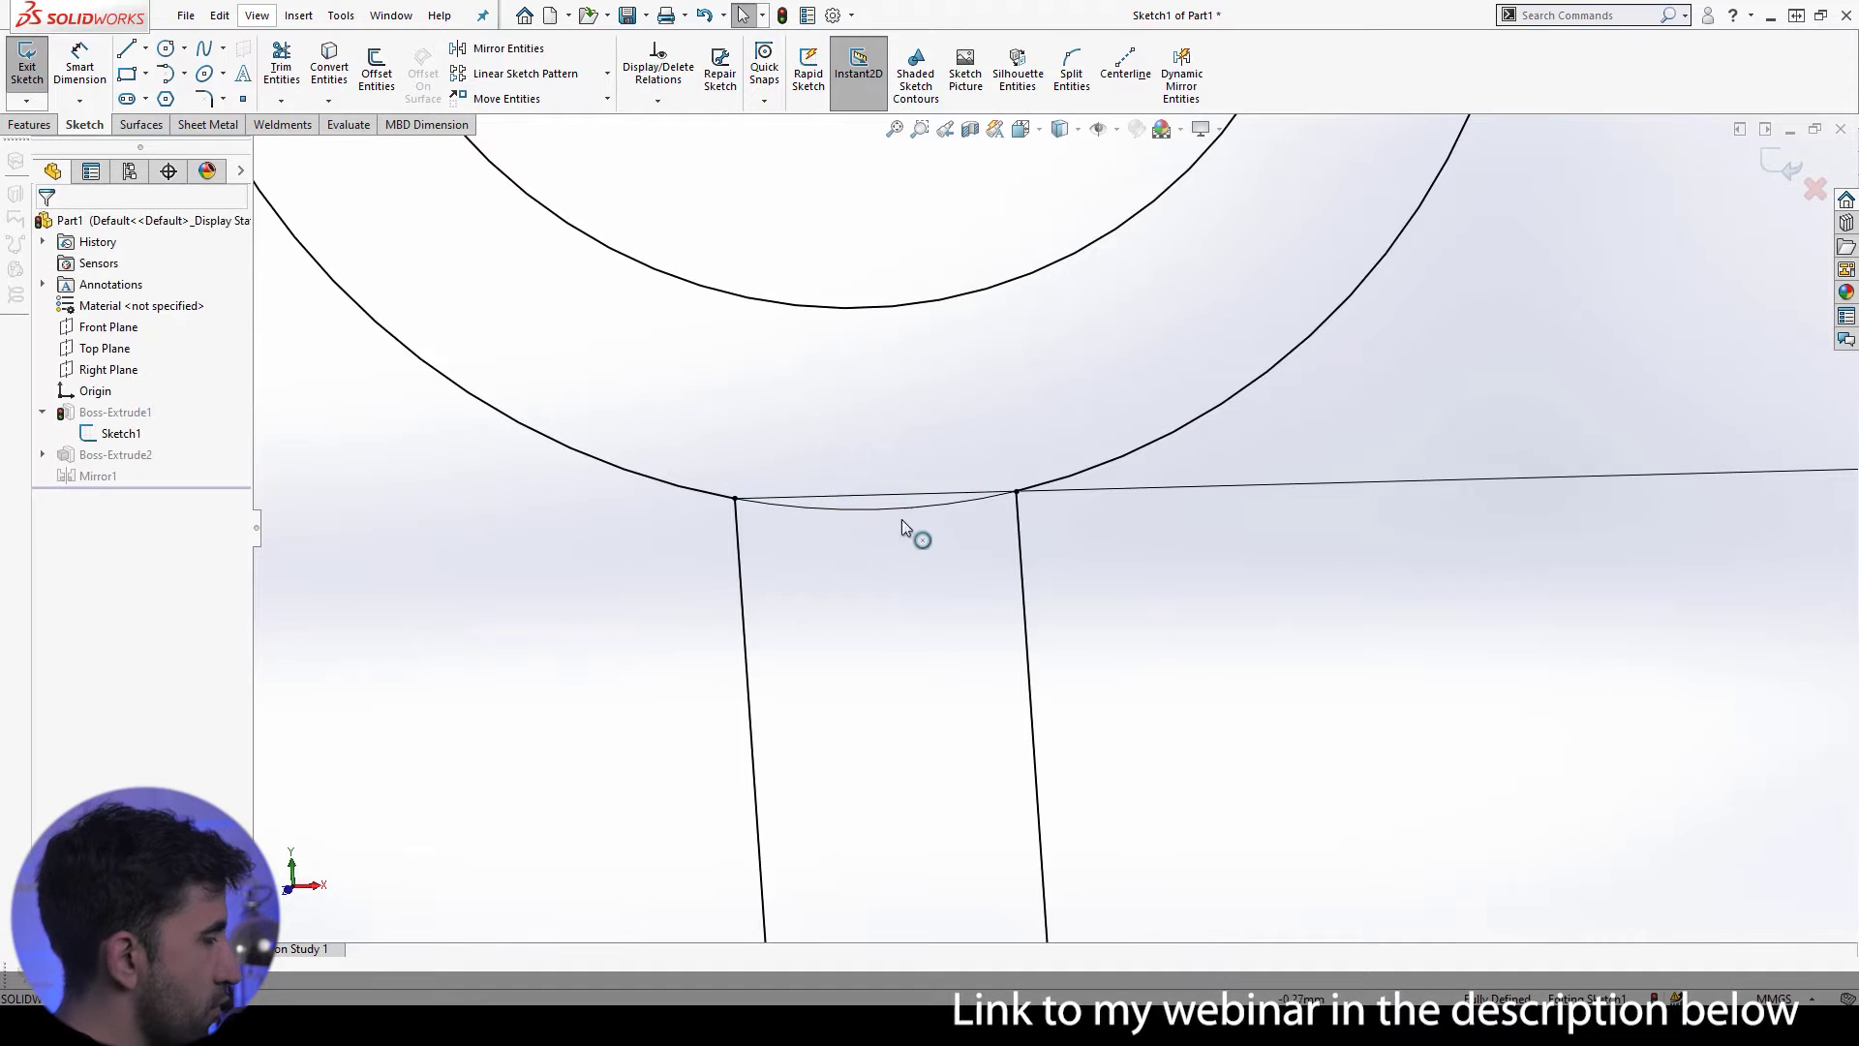
{"action": "scroll", "coordinate": [1022, 579], "scroll_direction": "up", "scroll_amount": 2}
{"action": "scroll", "coordinate": [1065, 581], "scroll_direction": "up", "scroll_amount": 3}
{"action": "scroll", "coordinate": [1114, 630], "scroll_direction": "down", "scroll_amount": 3}
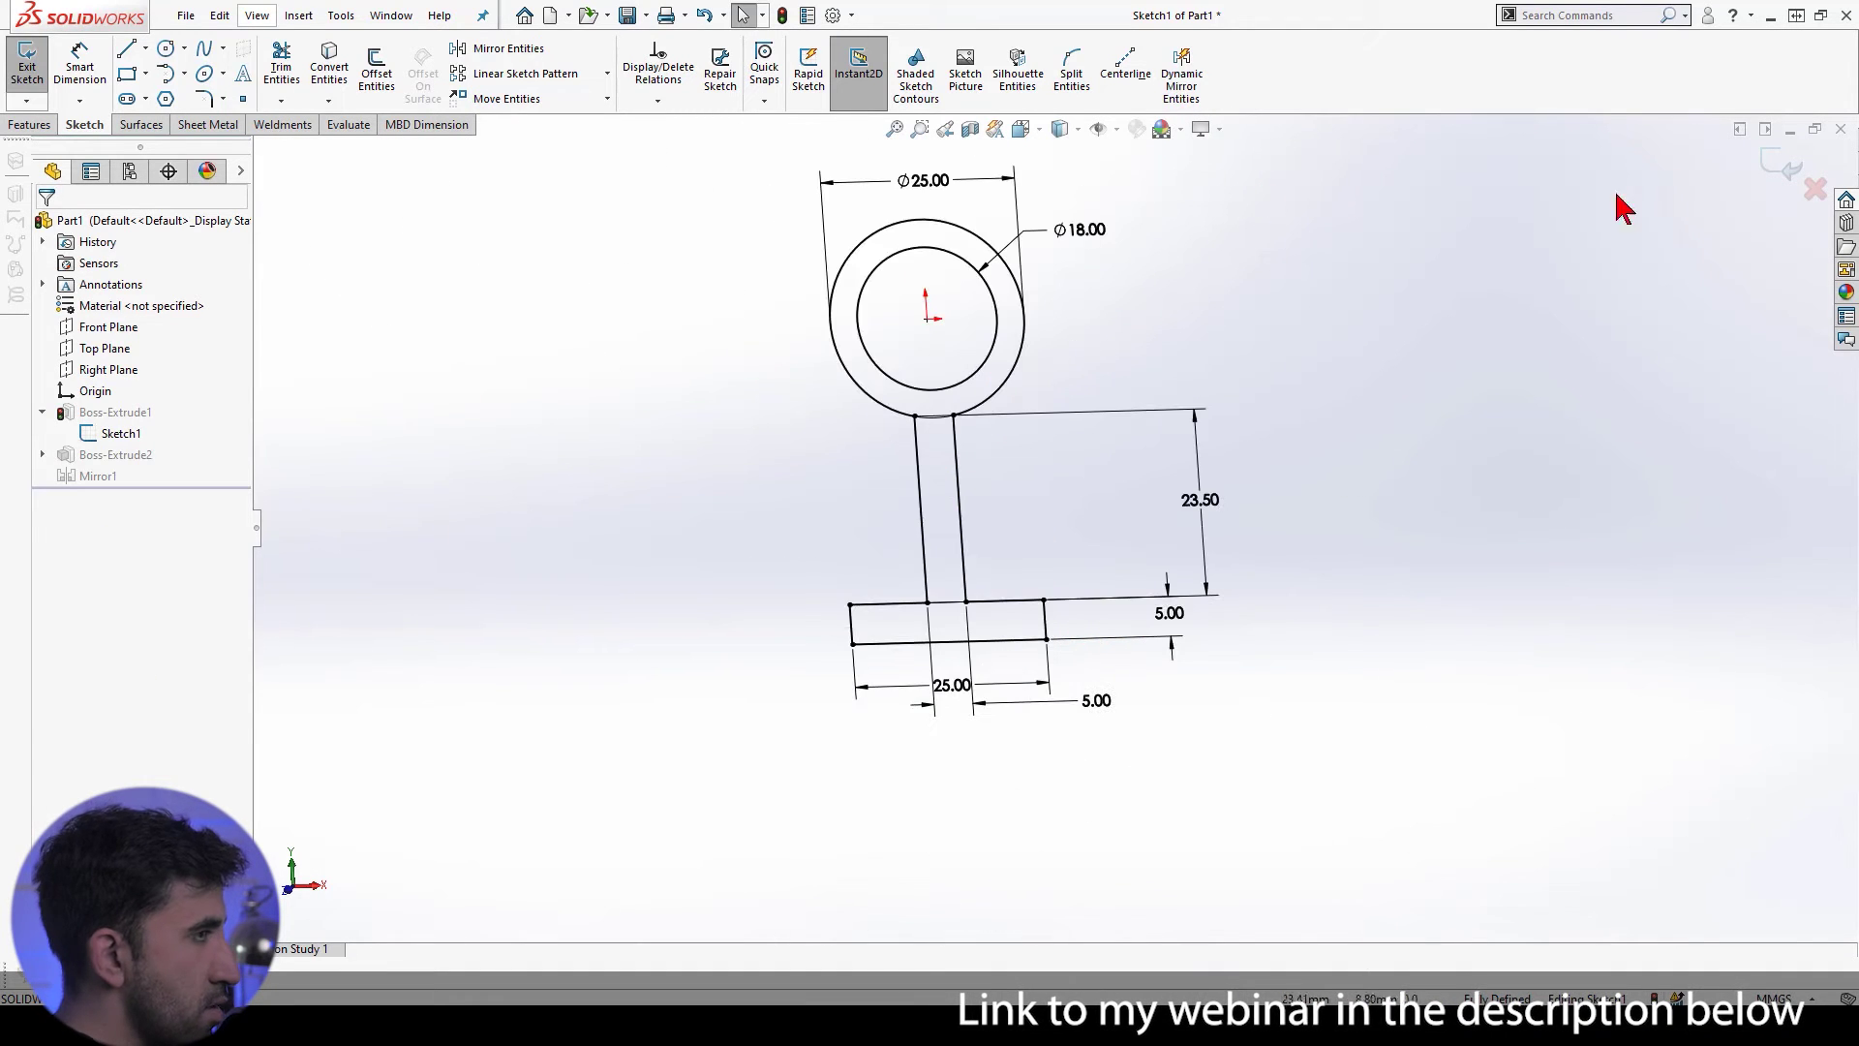
Step: Exit the sketch, rebuild despite the error, and reopen Boss-Extrude1 for editing
{"action": "left_click", "coordinate": [1772, 173]}
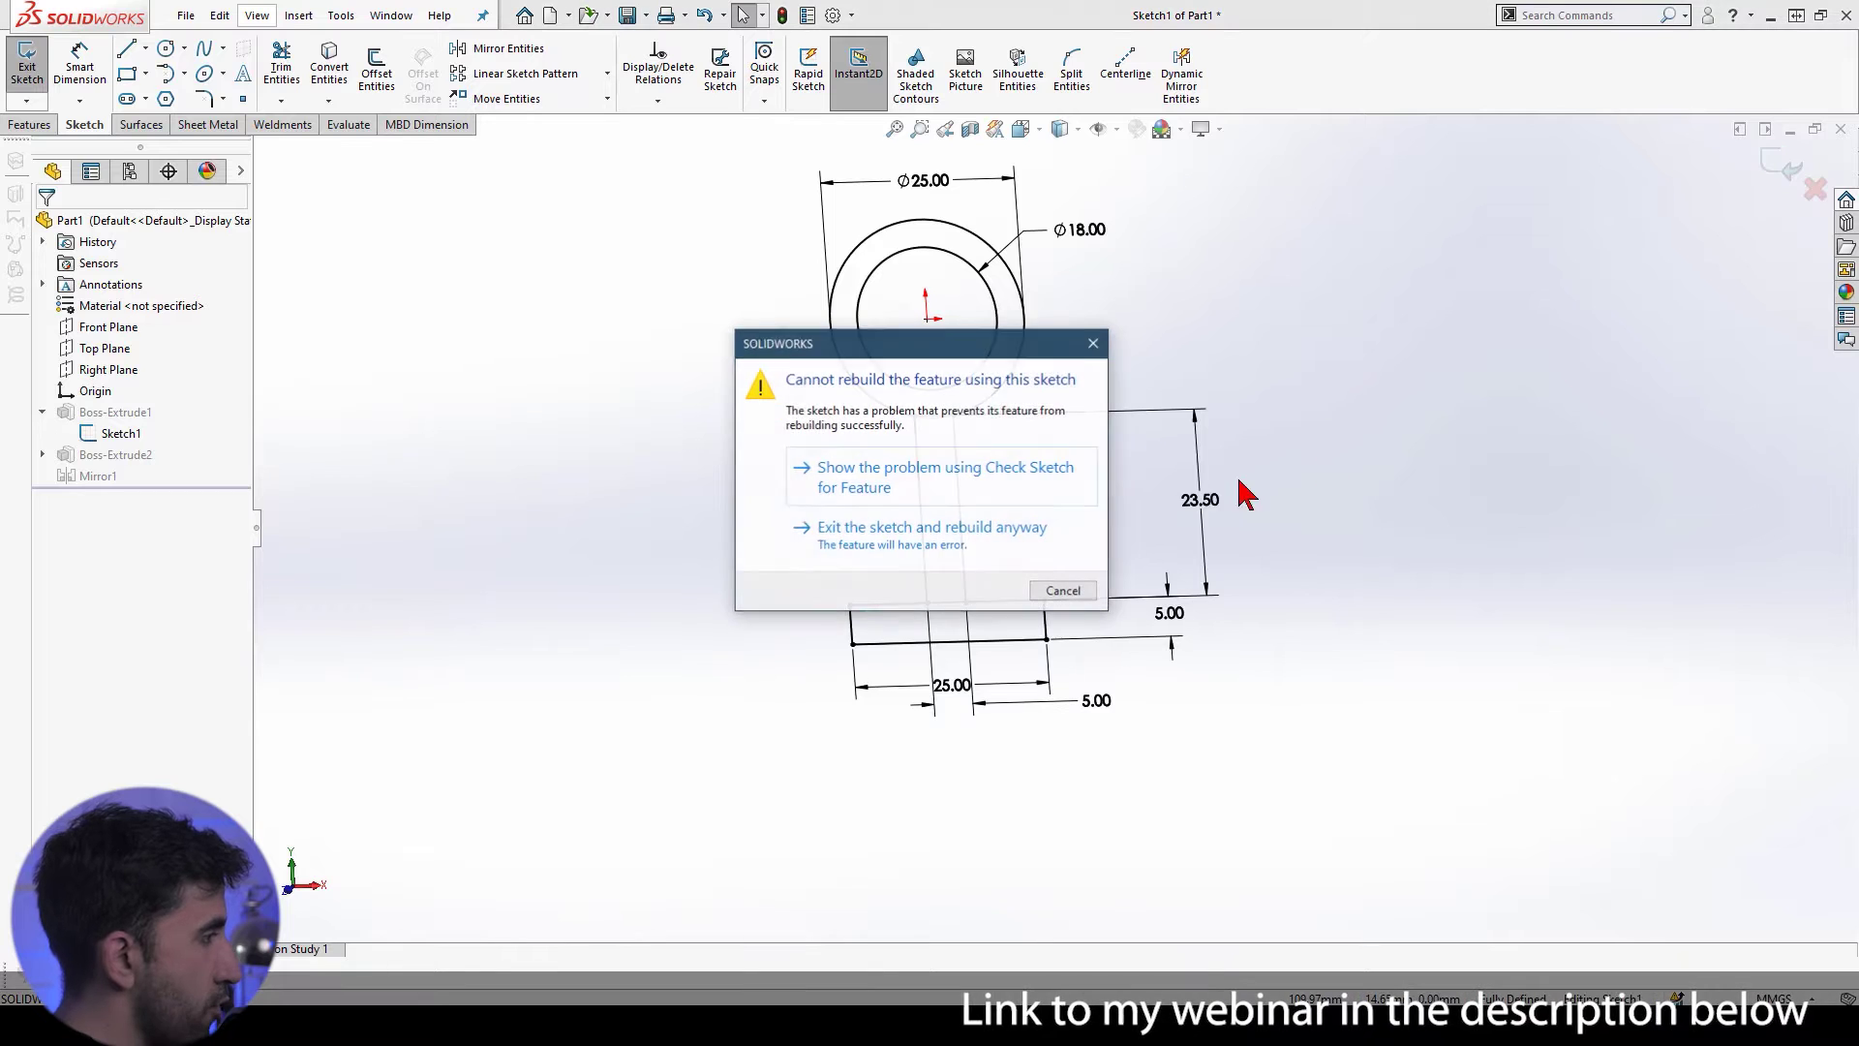
{"action": "left_click", "coordinate": [909, 545]}
{"action": "left_click", "coordinate": [1091, 527]}
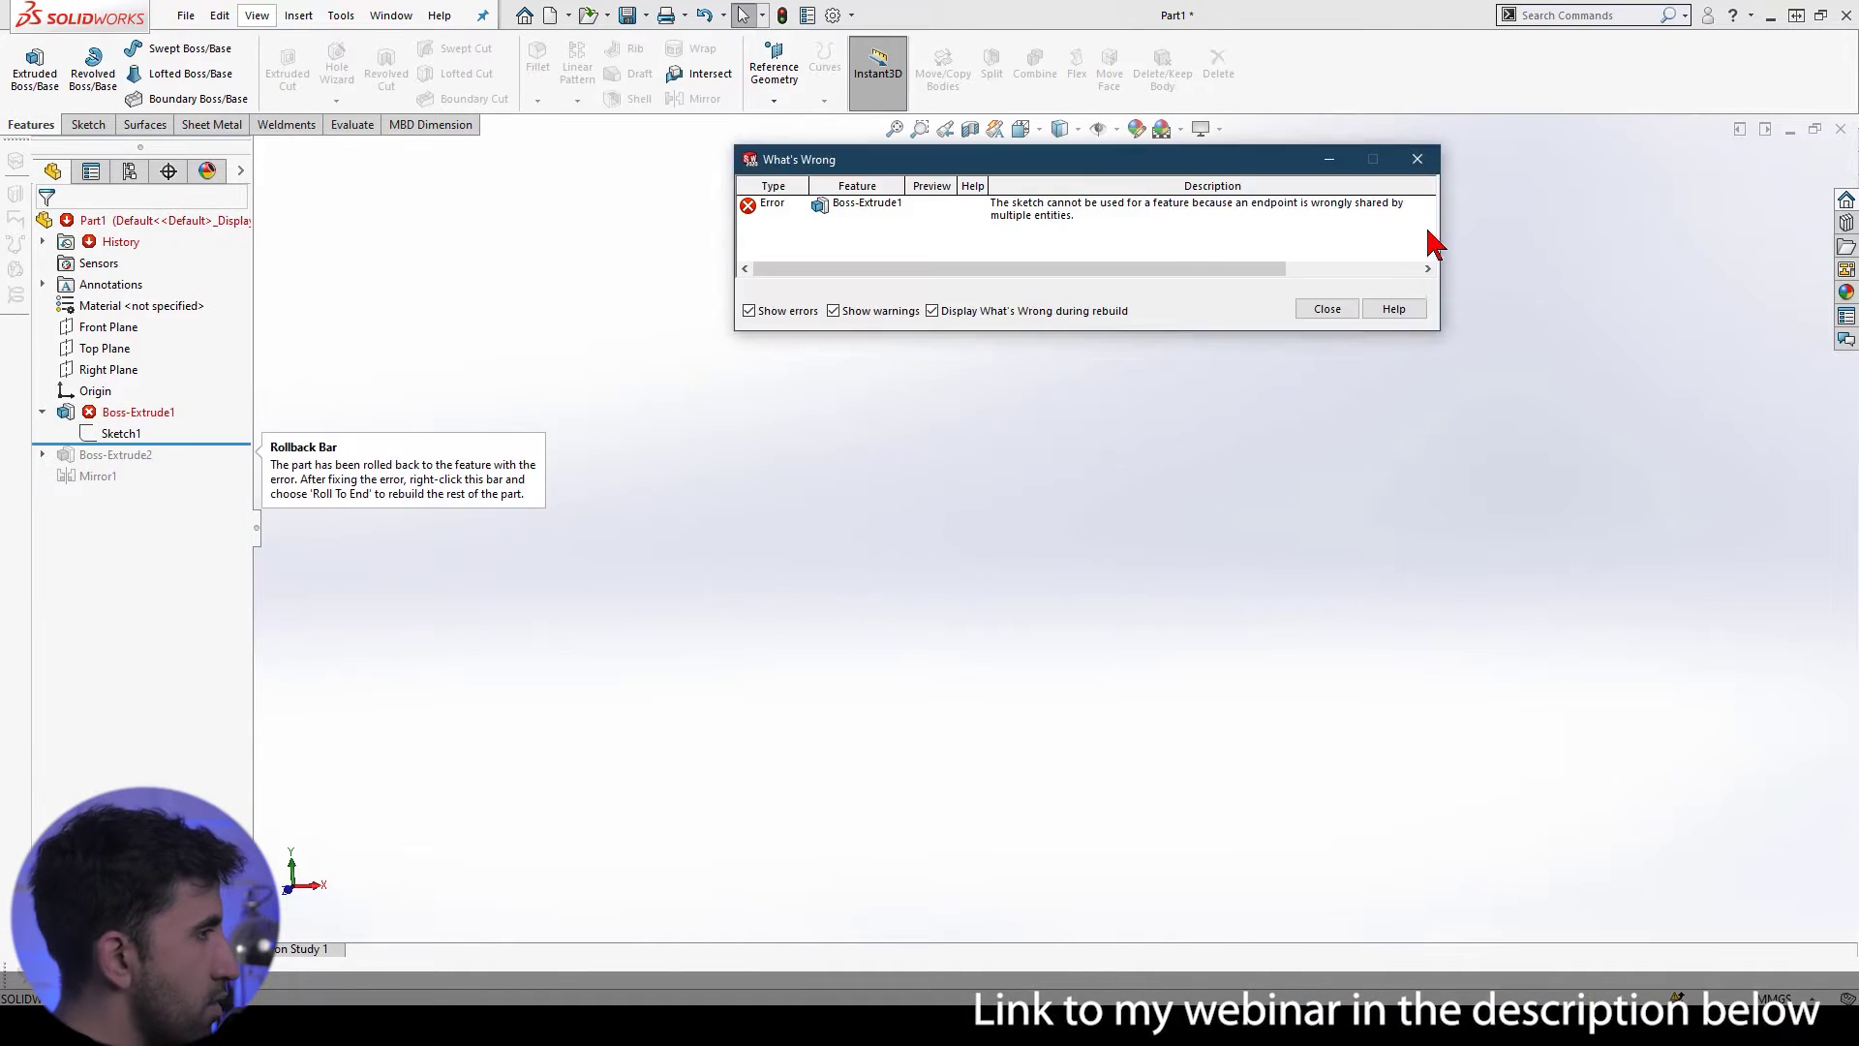
{"action": "left_click", "coordinate": [1302, 314]}
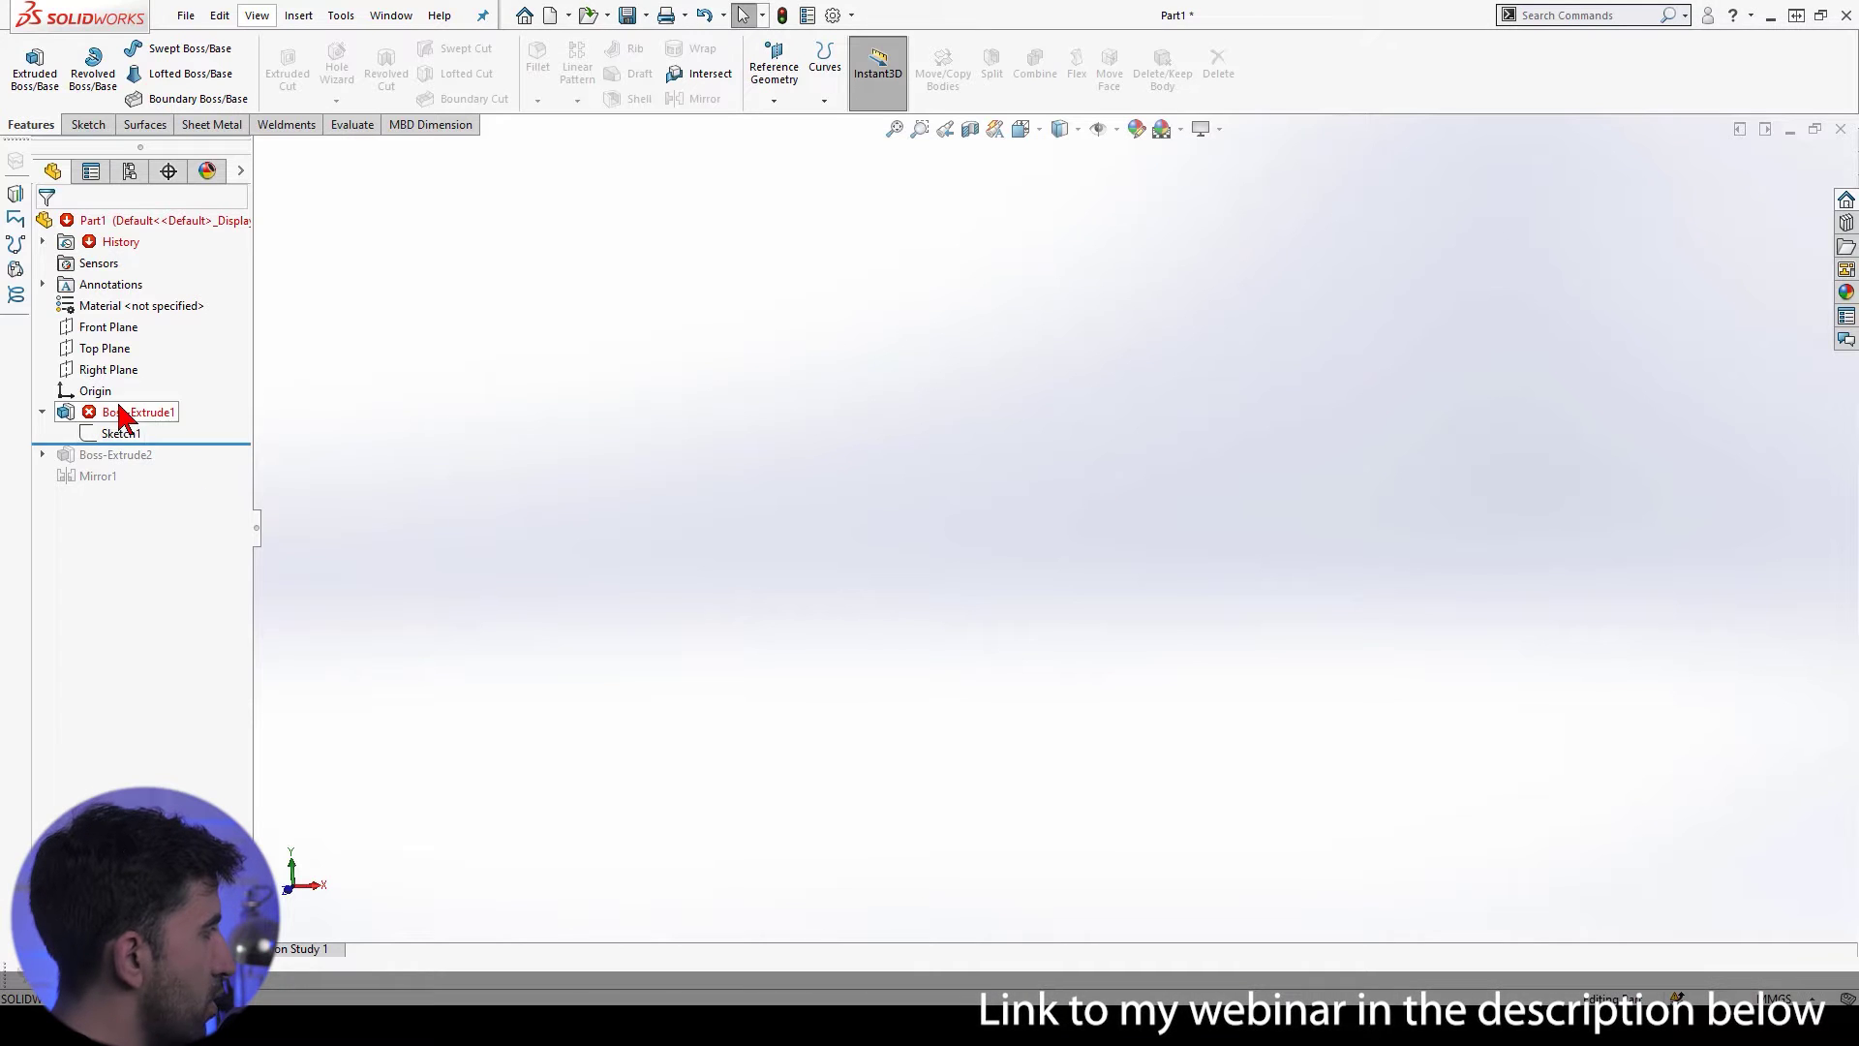
{"action": "left_click", "coordinate": [124, 416]}
{"action": "left_click", "coordinate": [128, 346]}
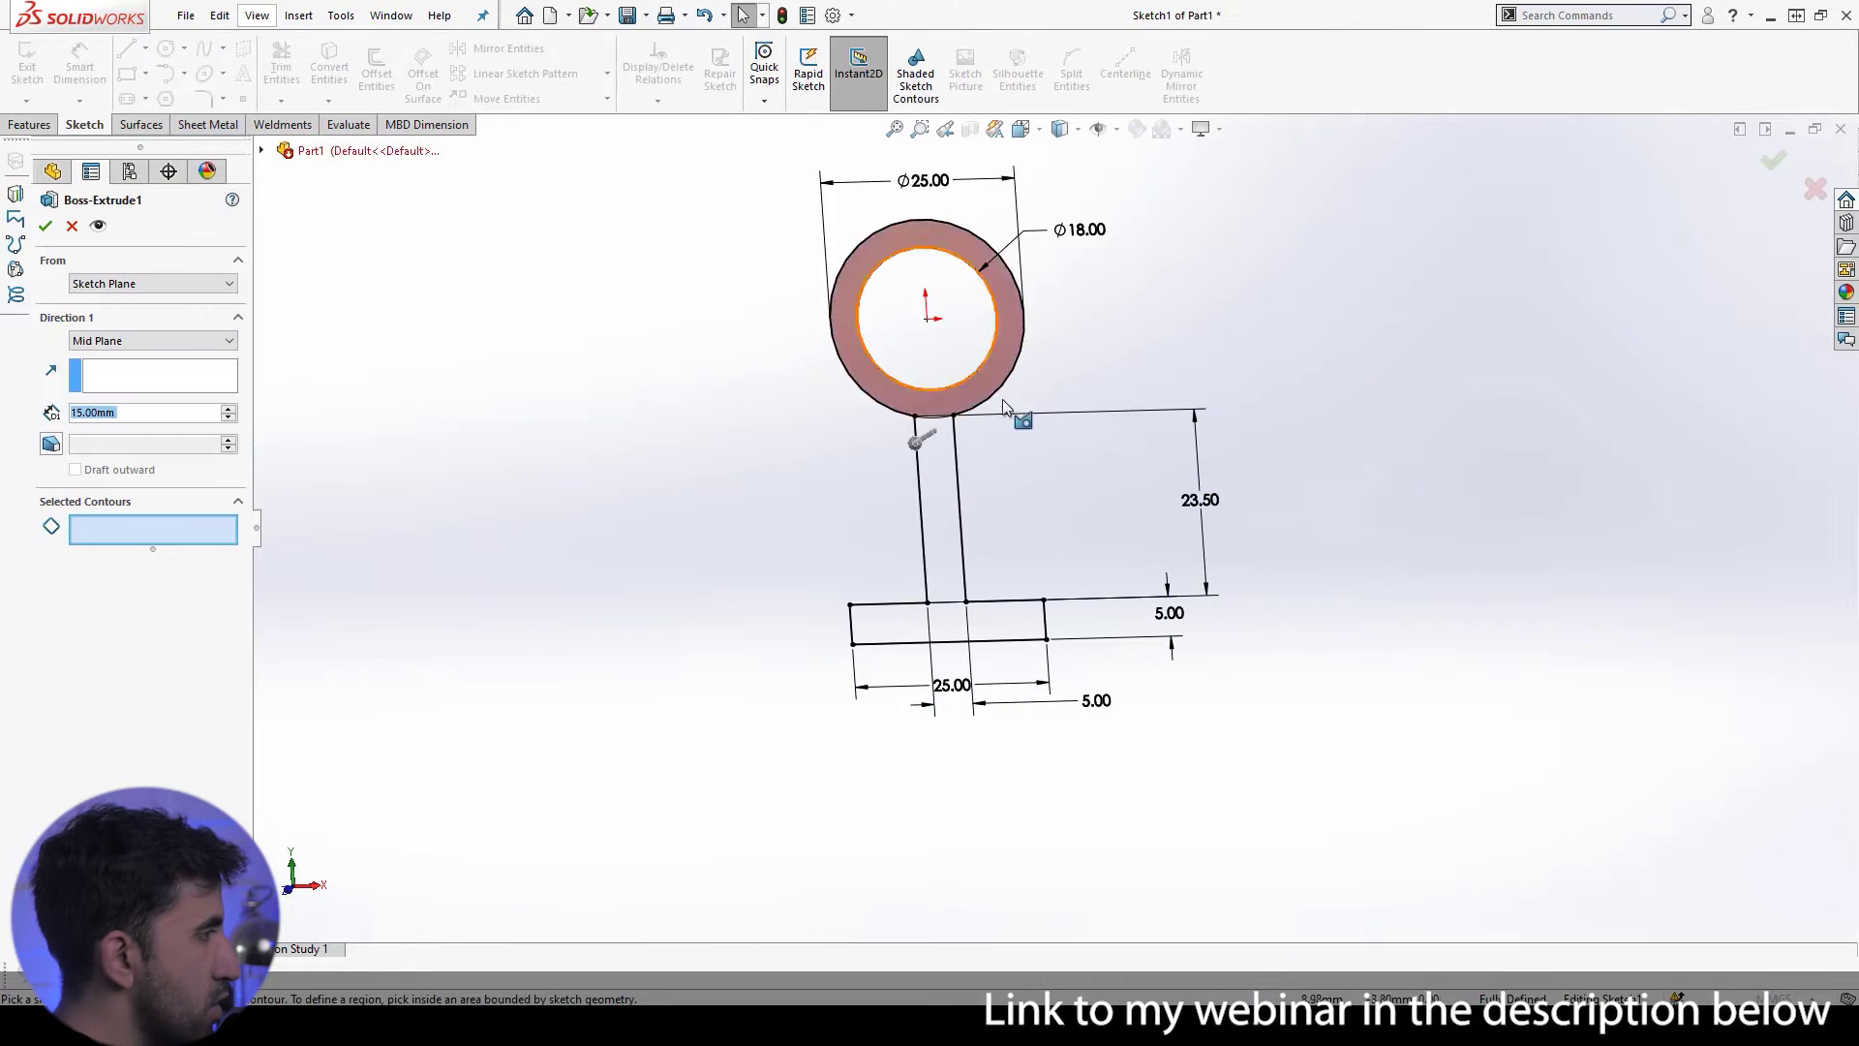
Step: Limit Boss-Extrude1 to the outer ring region, lower arc contour and remaining ring region
{"action": "scroll", "coordinate": [1004, 407], "scroll_direction": "down", "scroll_amount": 2}
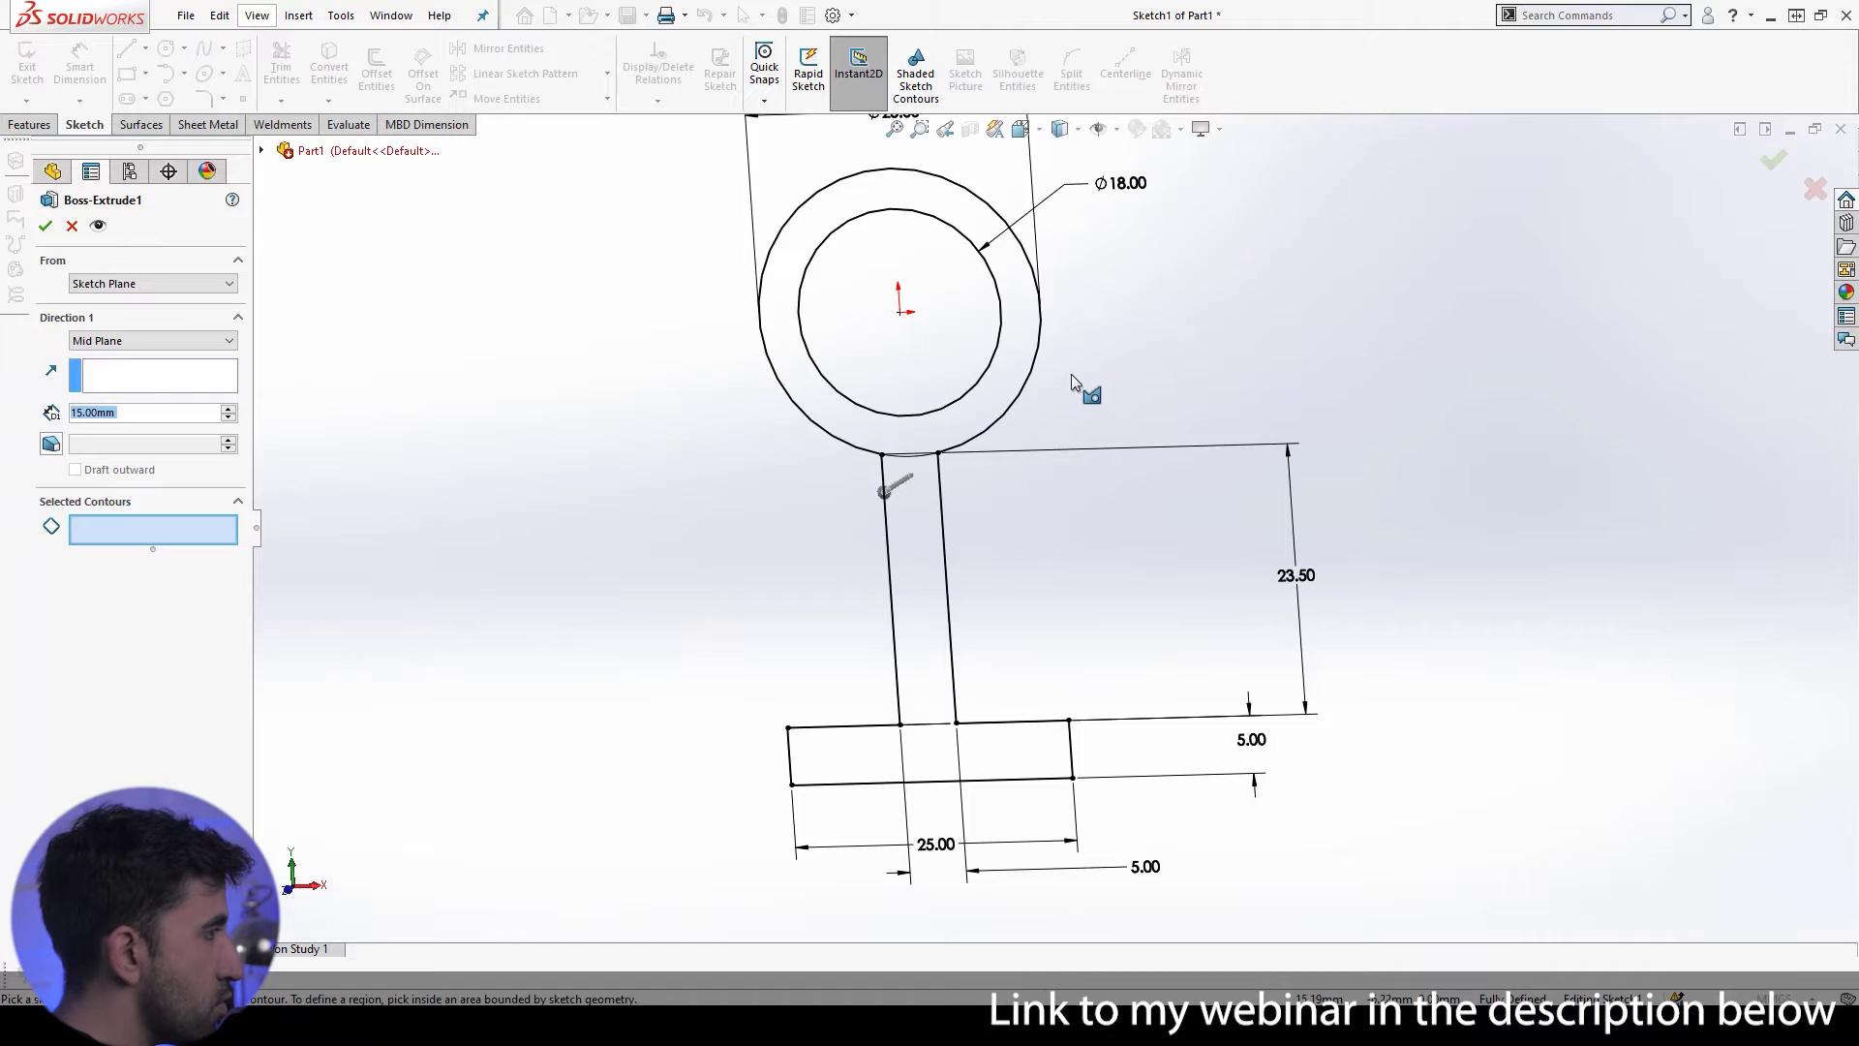
{"action": "left_click", "coordinate": [1022, 293]}
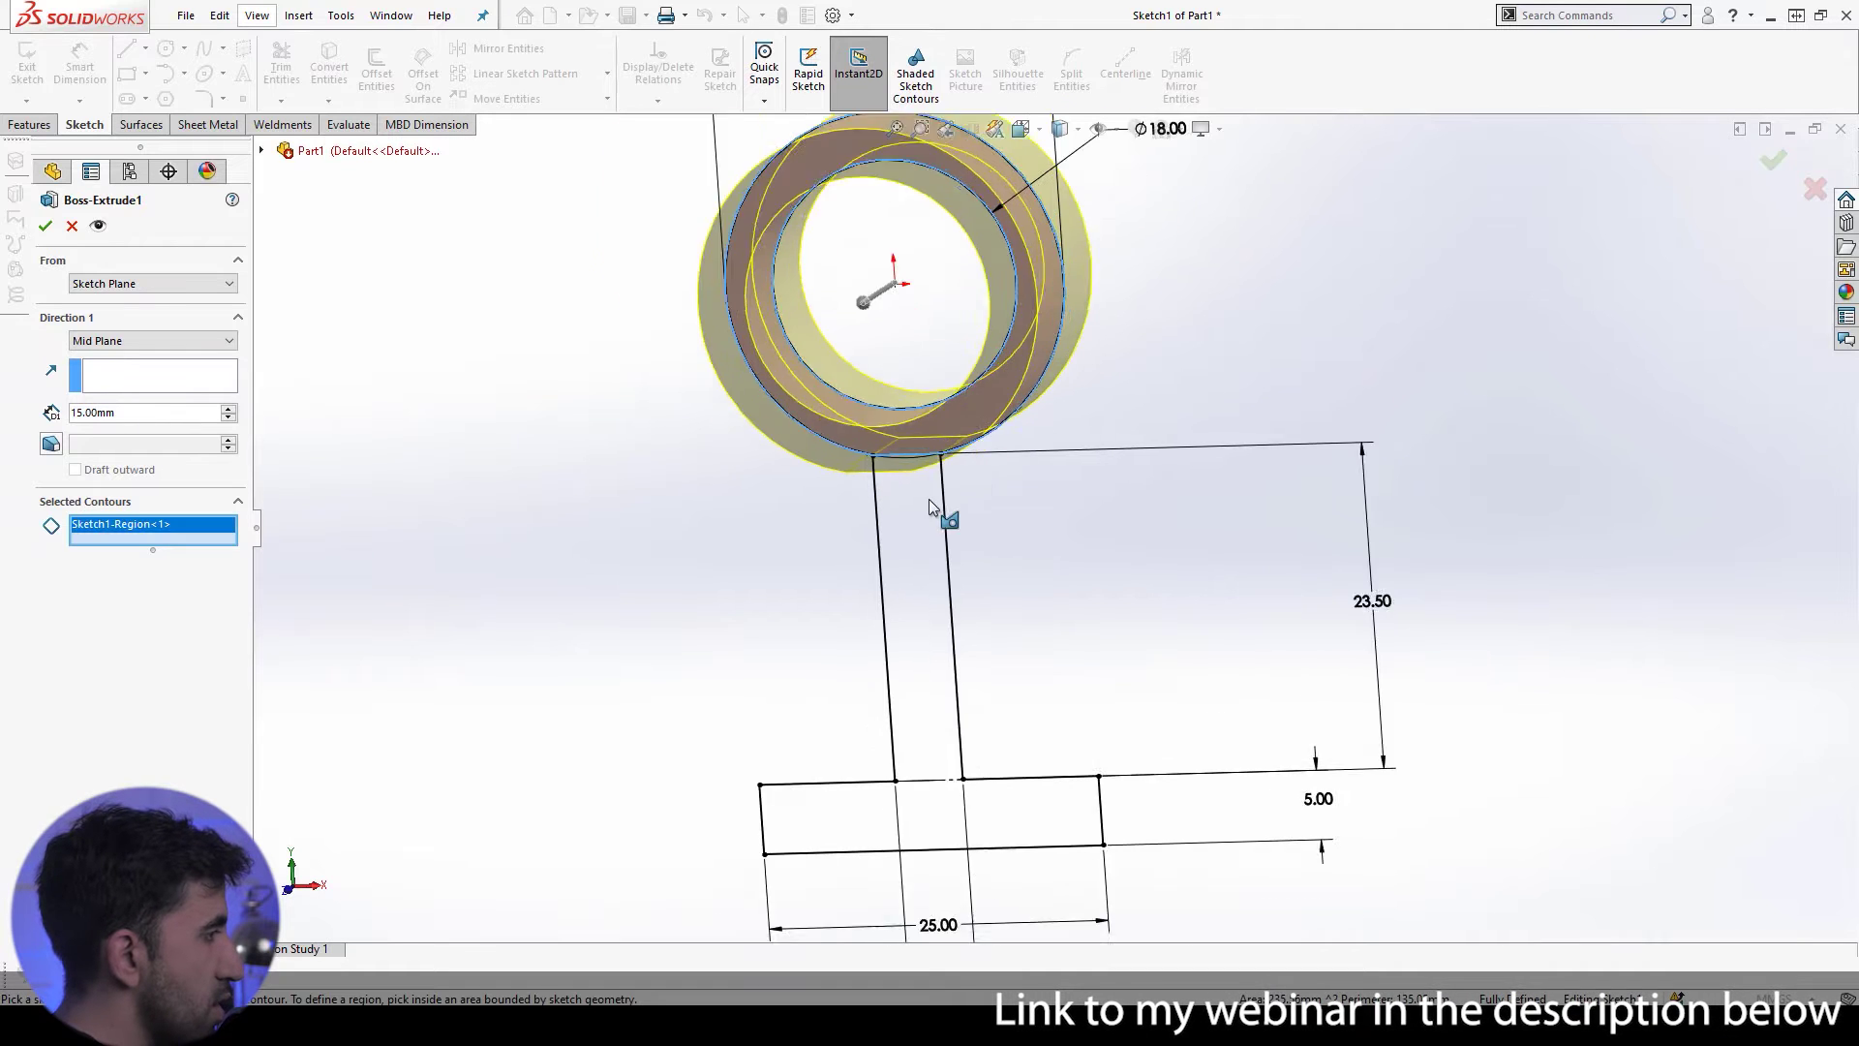
{"action": "scroll", "coordinate": [928, 498], "scroll_direction": "down", "scroll_amount": 5}
{"action": "left_click", "coordinate": [915, 421]}
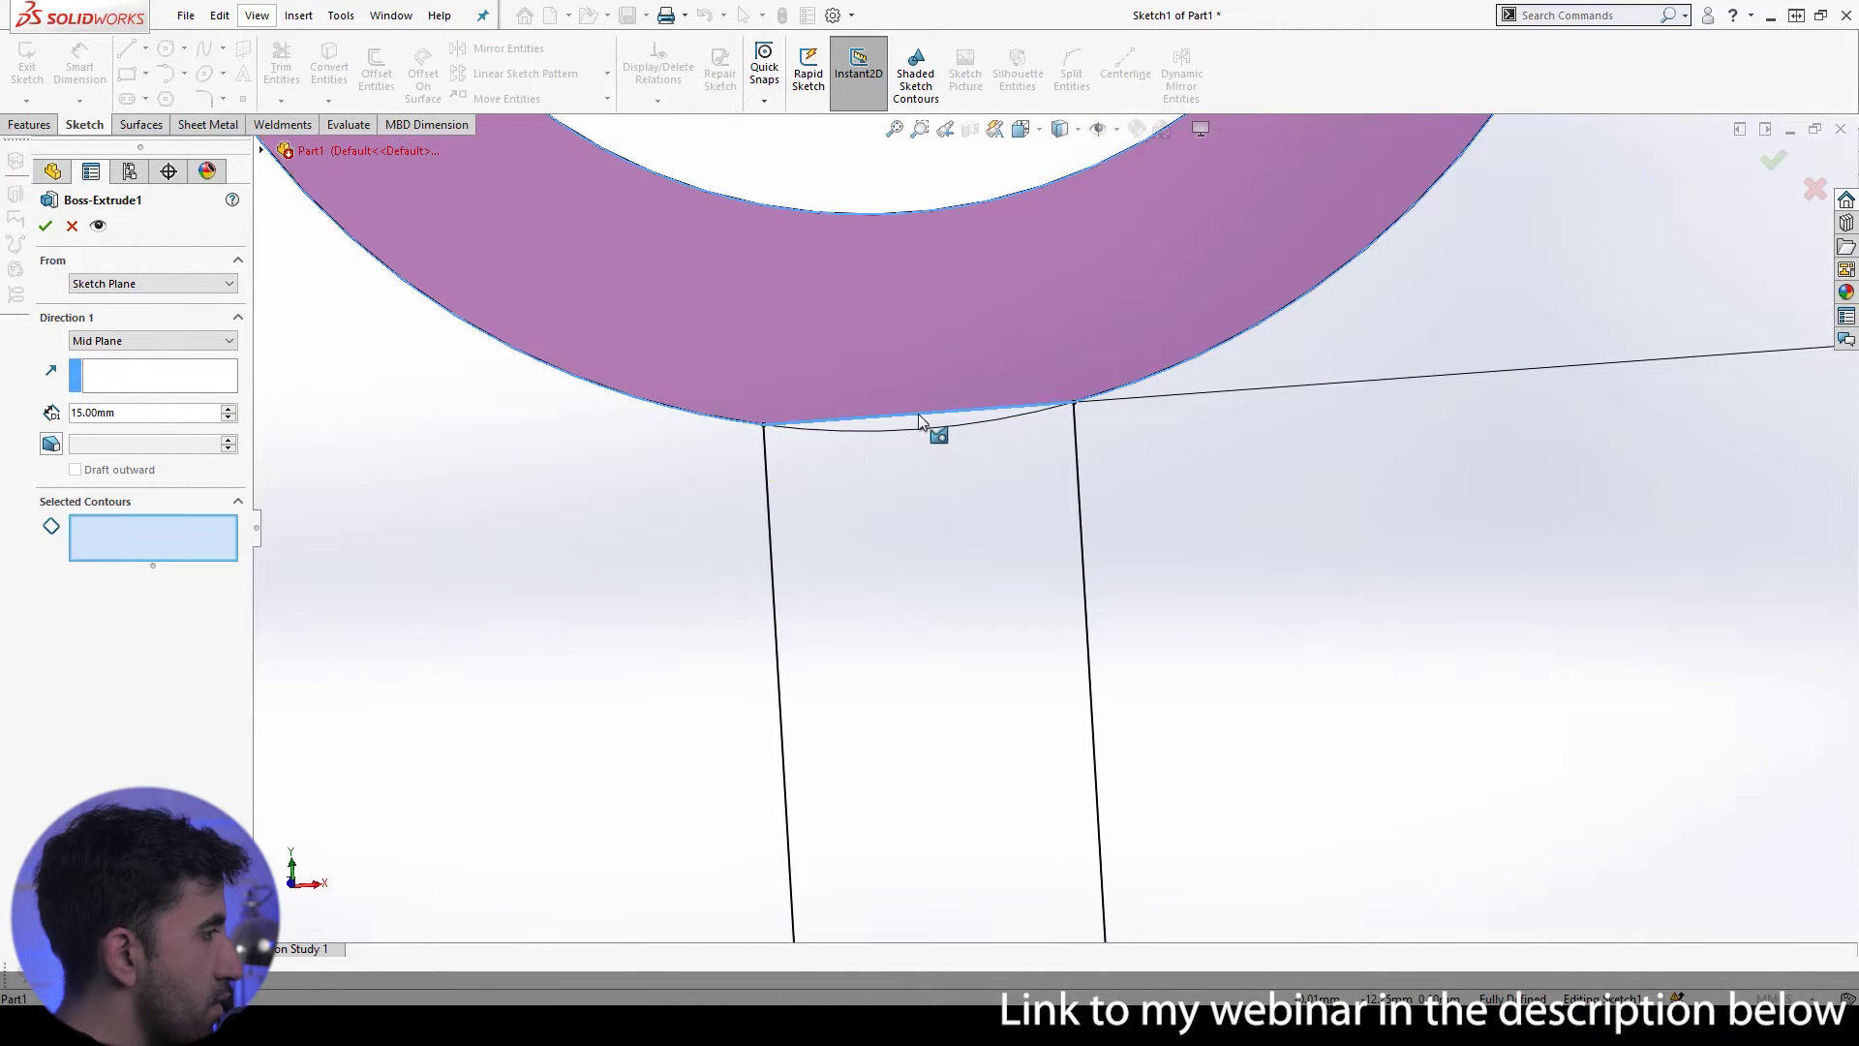
{"action": "left_click", "coordinate": [935, 426]}
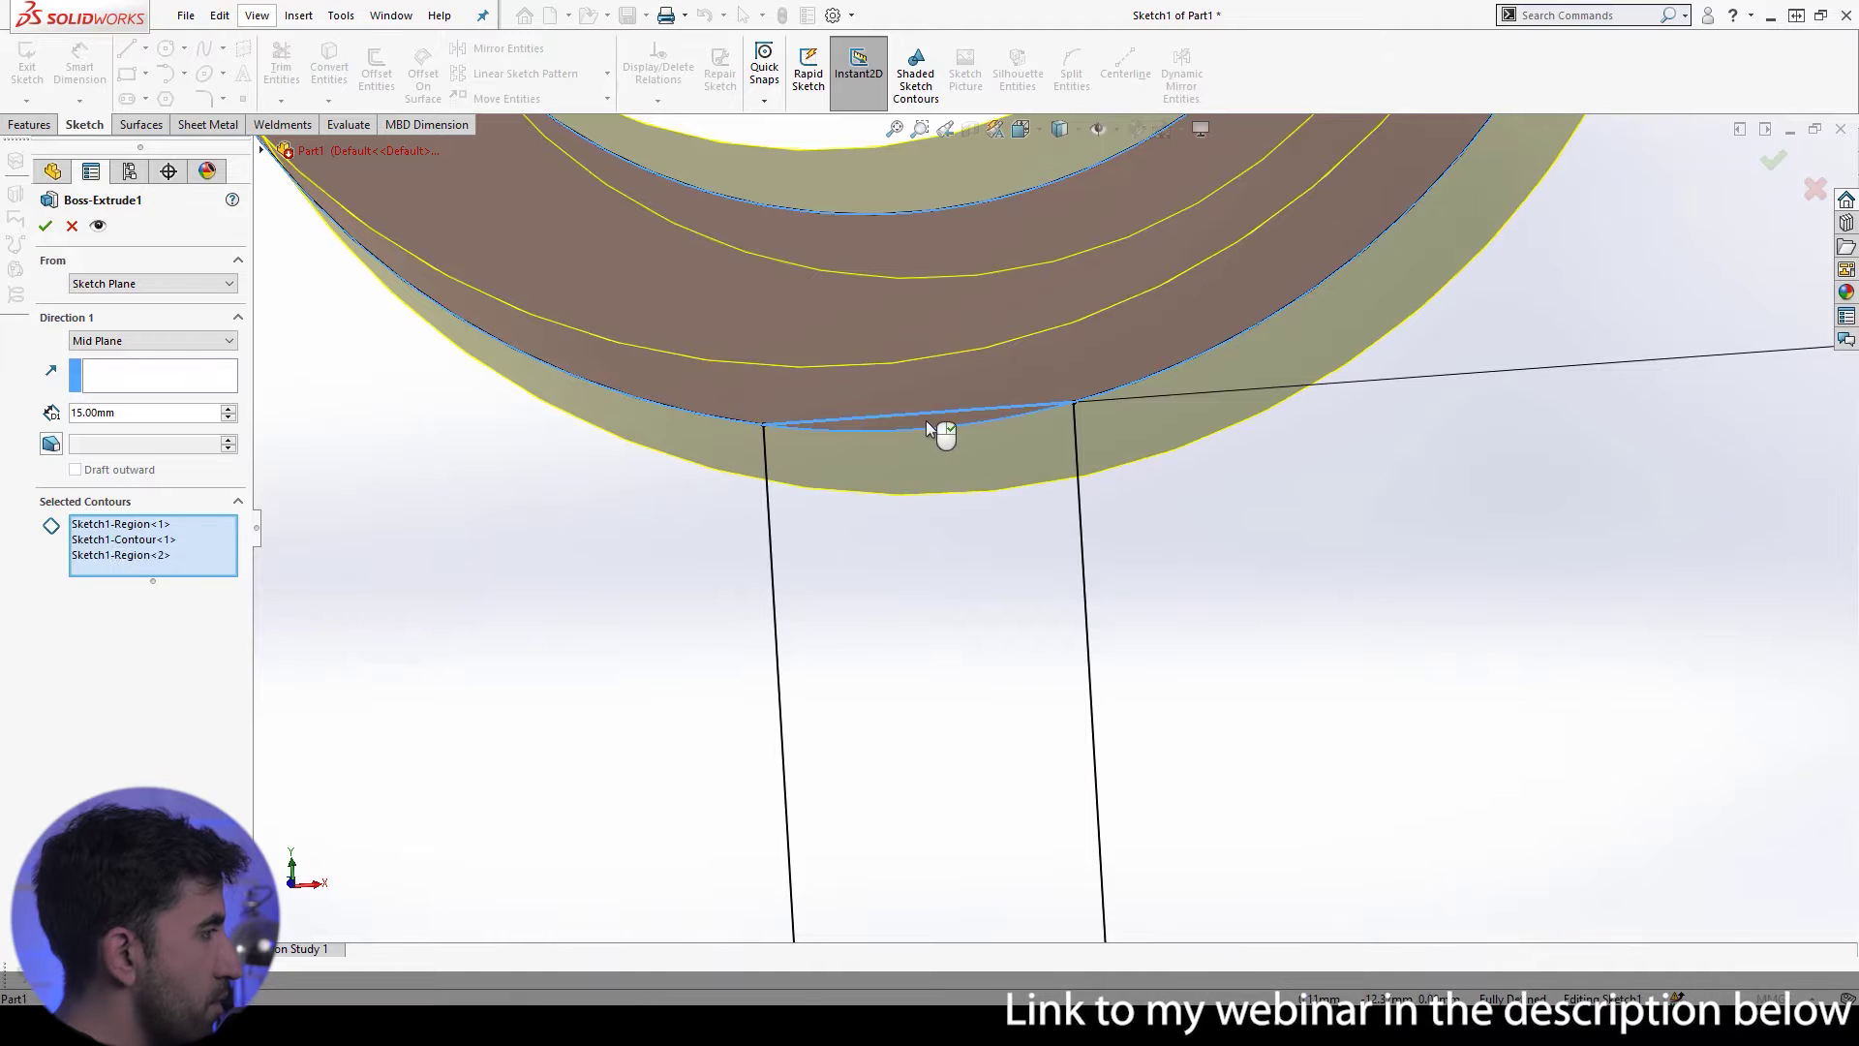
{"action": "key", "text": "Return"}
{"action": "scroll", "coordinate": [936, 455], "scroll_direction": "up", "scroll_amount": 5}
{"action": "scroll", "coordinate": [939, 481], "scroll_direction": "up", "scroll_amount": 4}
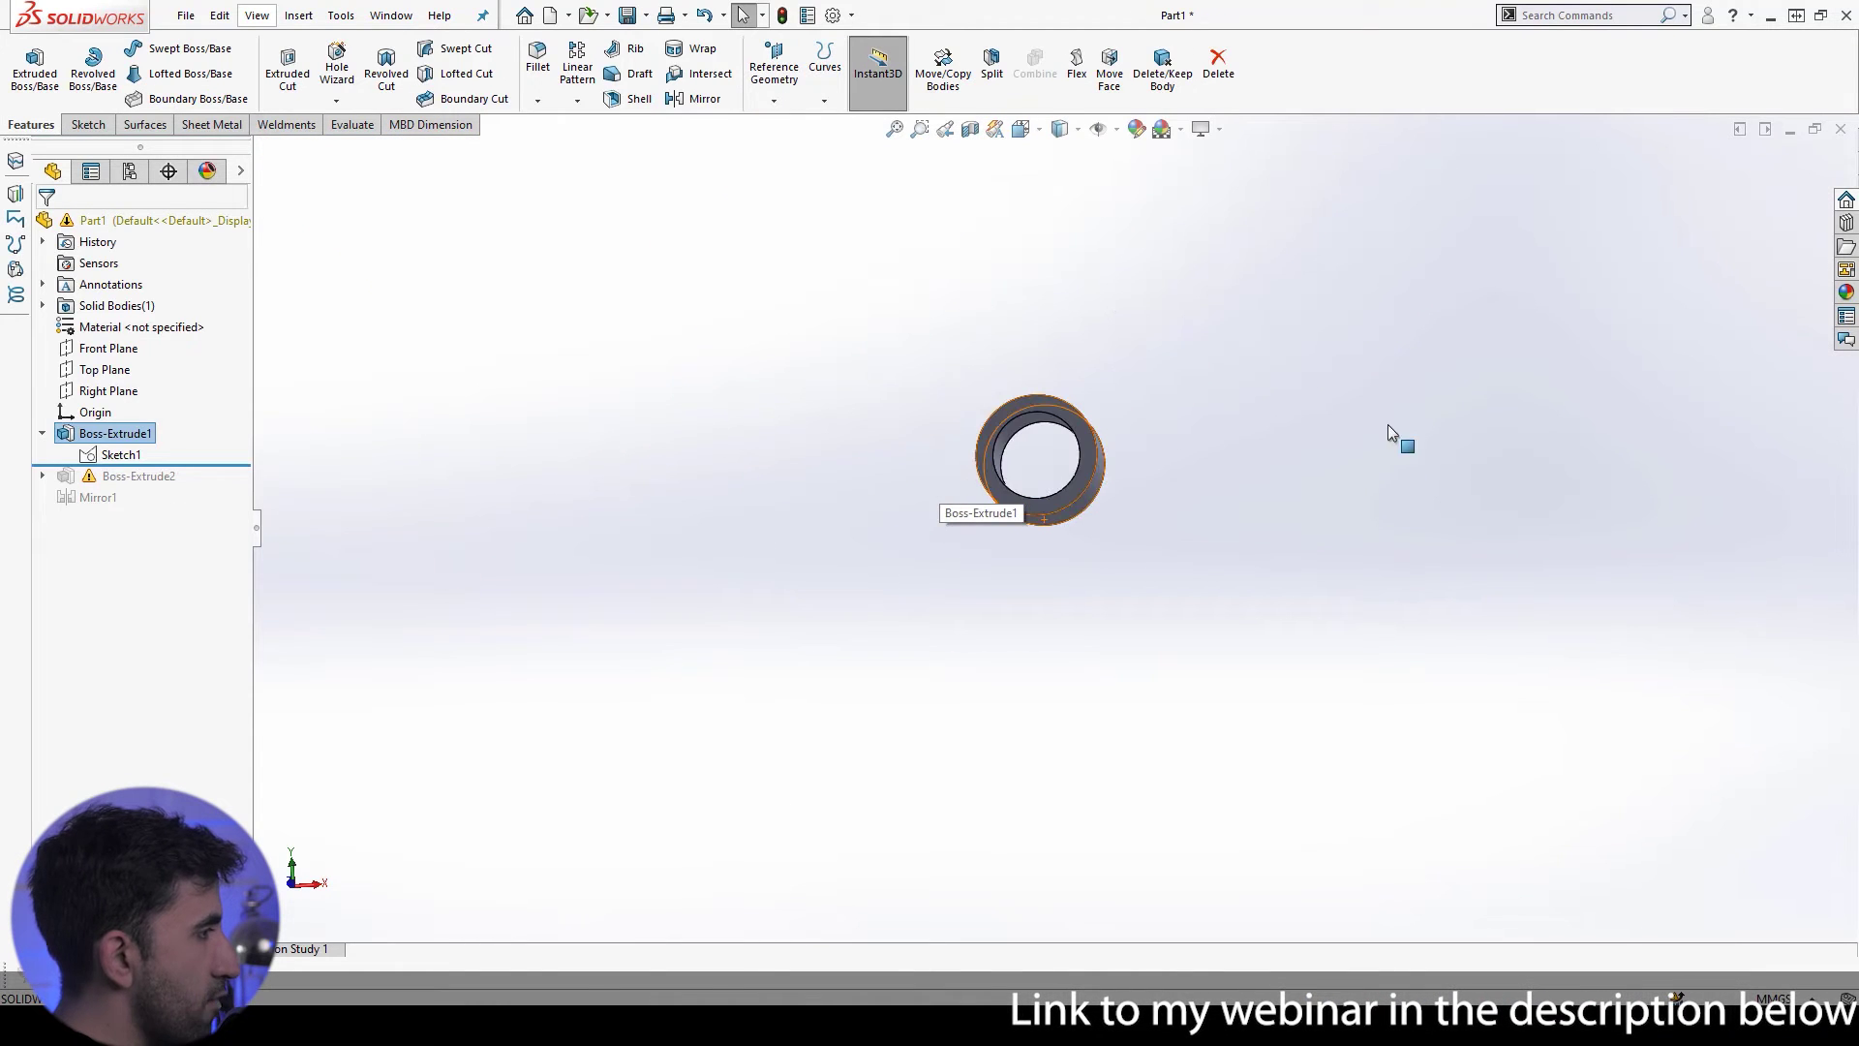
{"action": "middle_click_drag", "start_coordinate": [1398, 436], "coordinate": [1062, 548]}
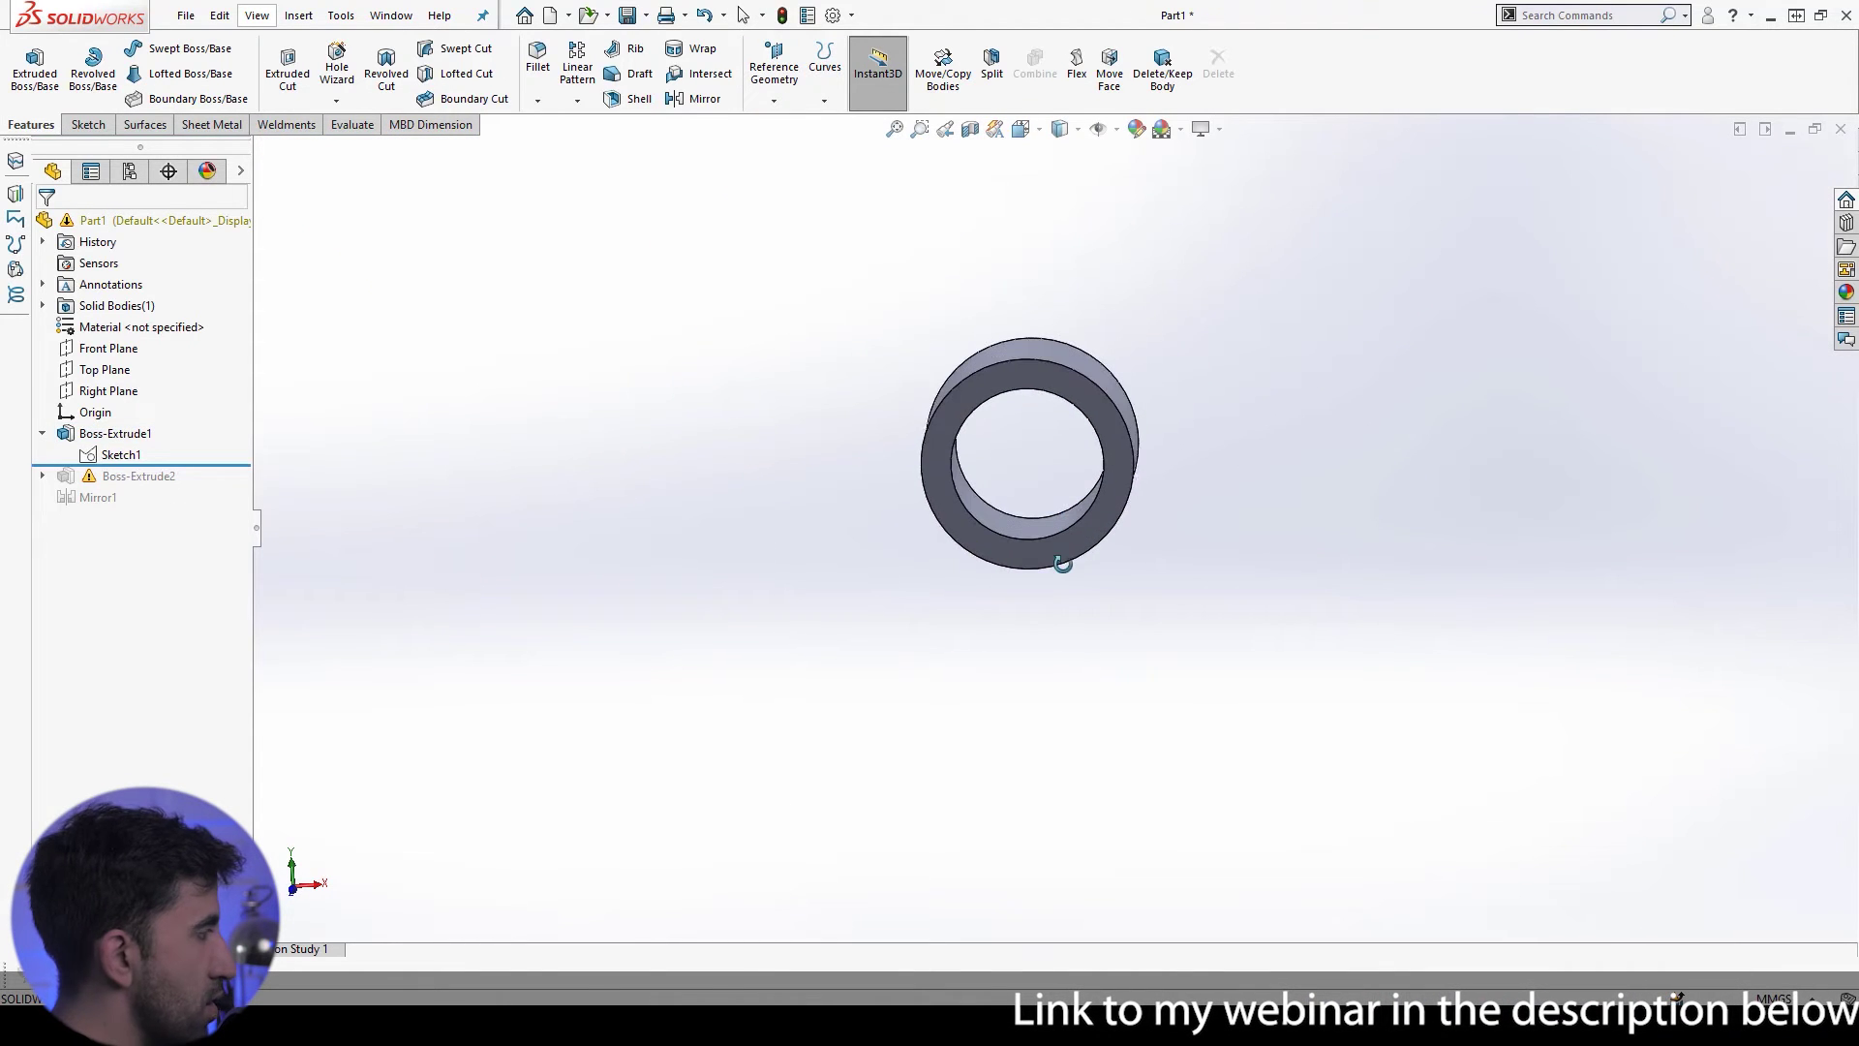
Step: Start a new extrusion from Sketch1 using the T-shaped stem-and-base region and the thin arc region
{"action": "left_click", "coordinate": [121, 455]}
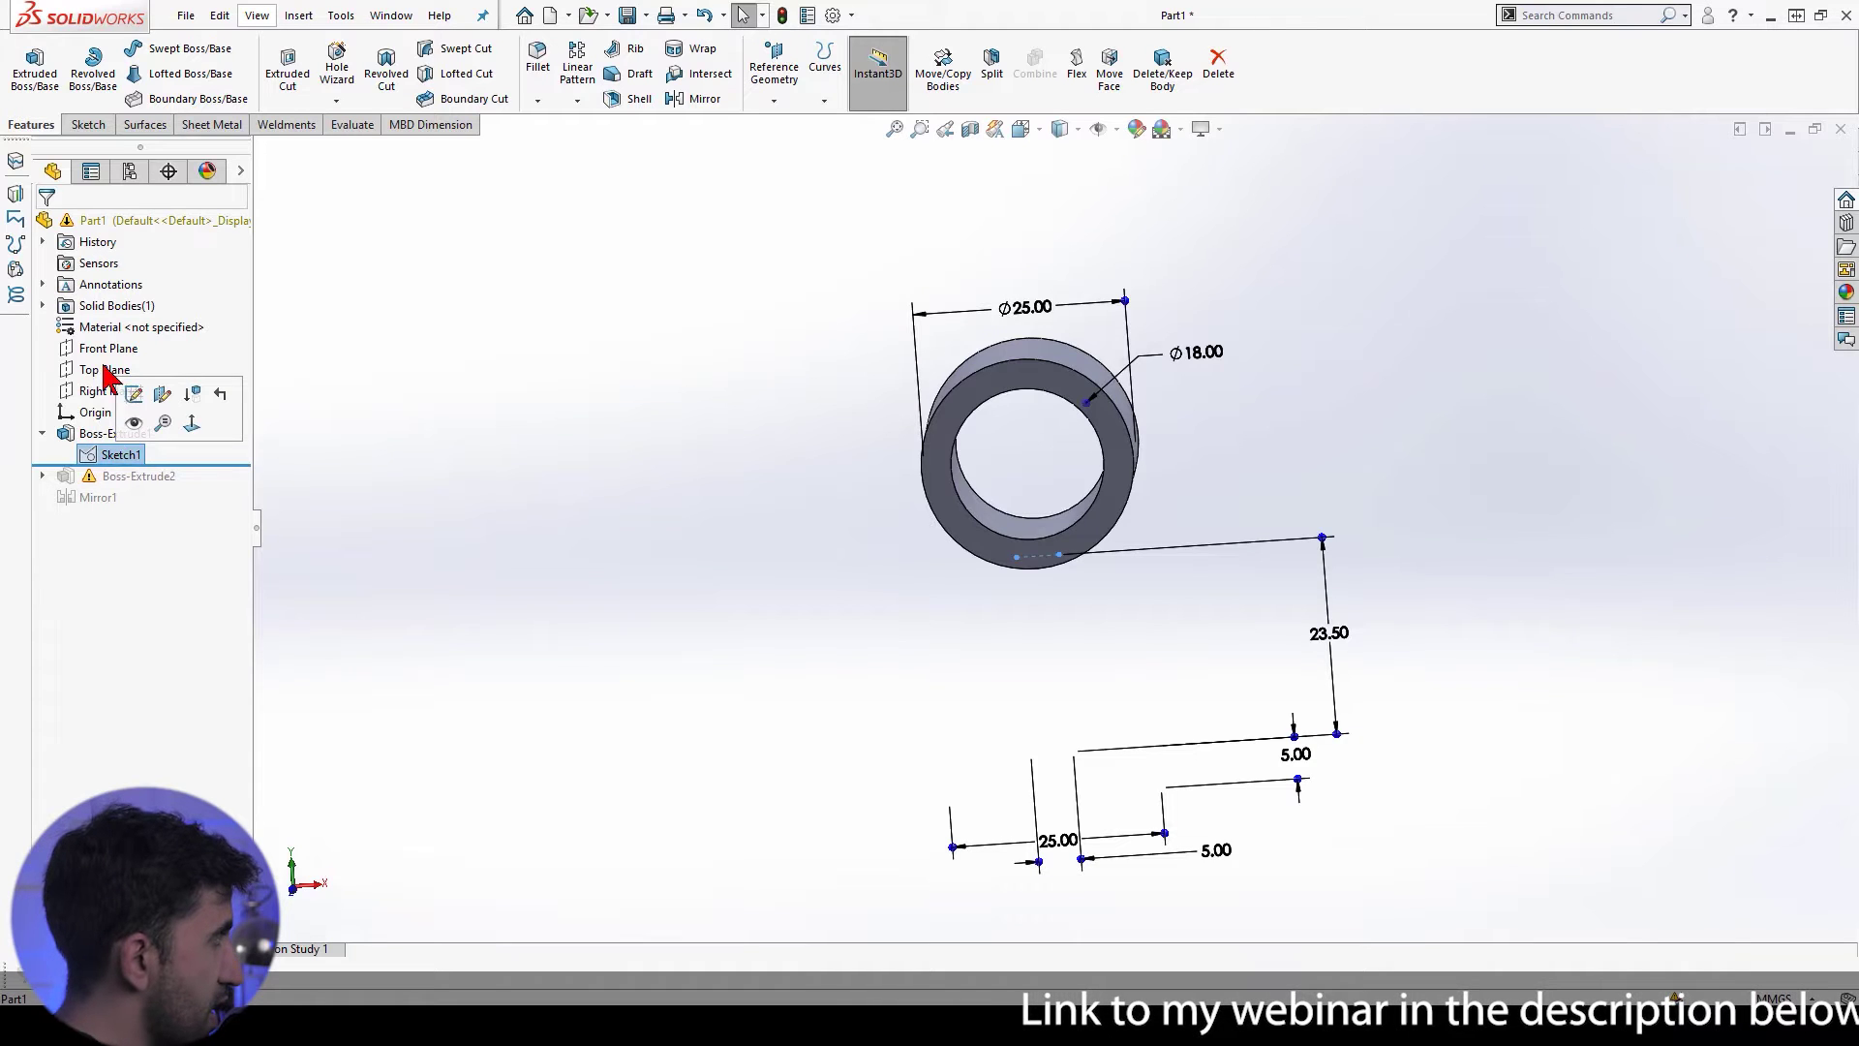
{"action": "left_click", "coordinate": [37, 66]}
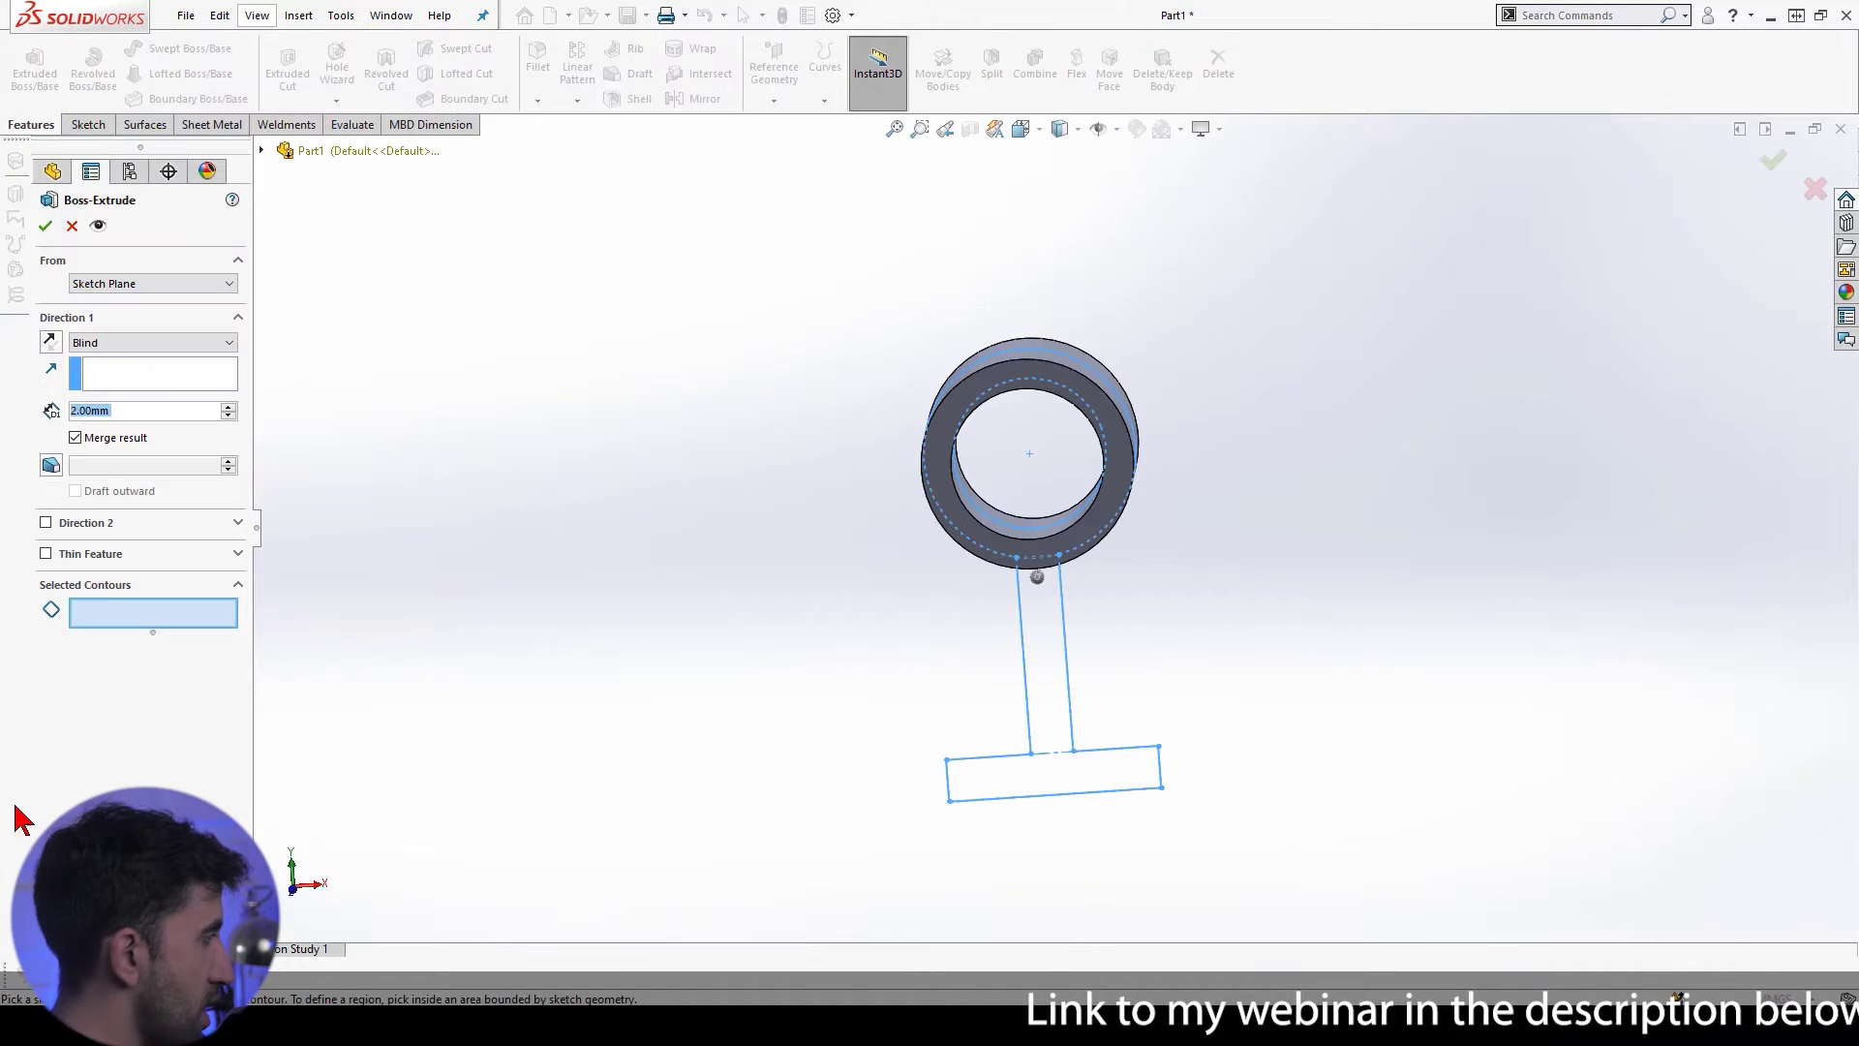
{"action": "scroll", "coordinate": [1031, 559], "scroll_direction": "down", "scroll_amount": 3}
{"action": "left_click", "coordinate": [1031, 561]}
{"action": "scroll", "coordinate": [1049, 447], "scroll_direction": "down", "scroll_amount": 3}
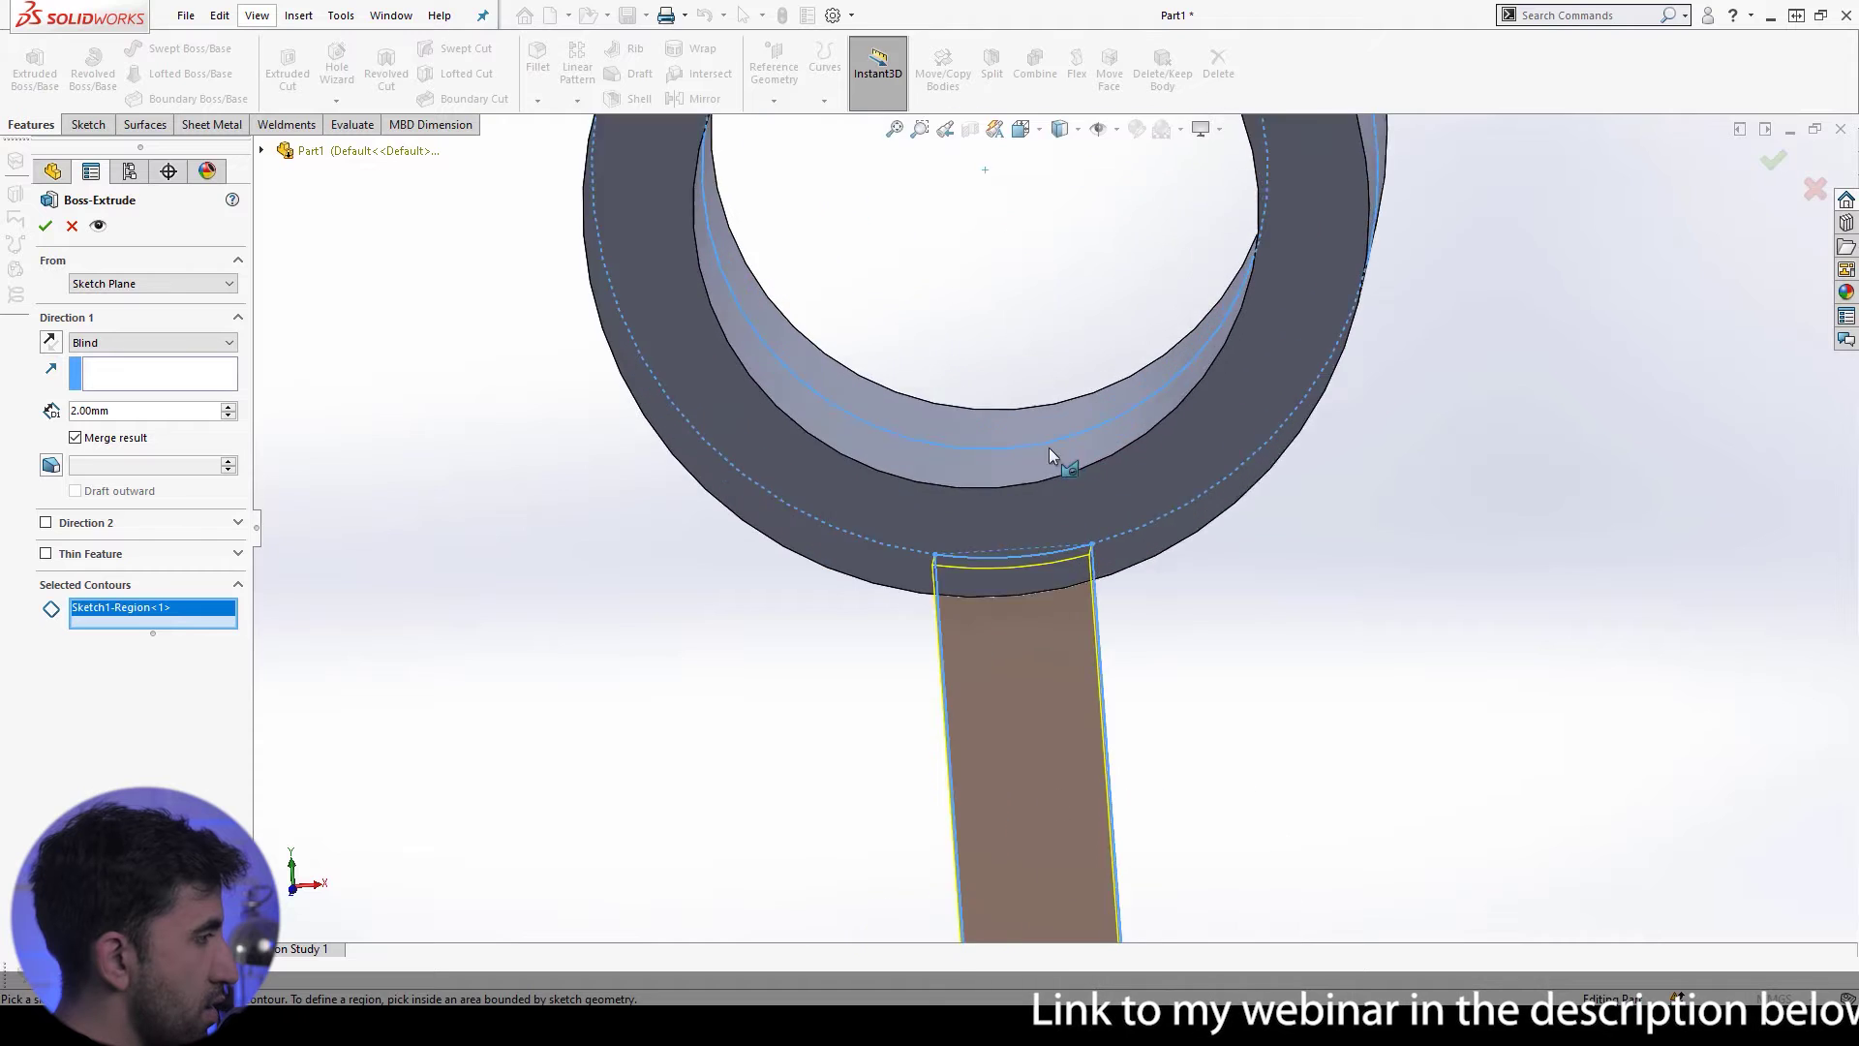
{"action": "scroll", "coordinate": [984, 591], "scroll_direction": "down", "scroll_amount": 5}
{"action": "middle_click_drag", "start_coordinate": [1017, 593], "coordinate": [1086, 536]}
{"action": "left_click", "coordinate": [1088, 509]}
{"action": "scroll", "coordinate": [1046, 554], "scroll_direction": "up", "scroll_amount": 5}
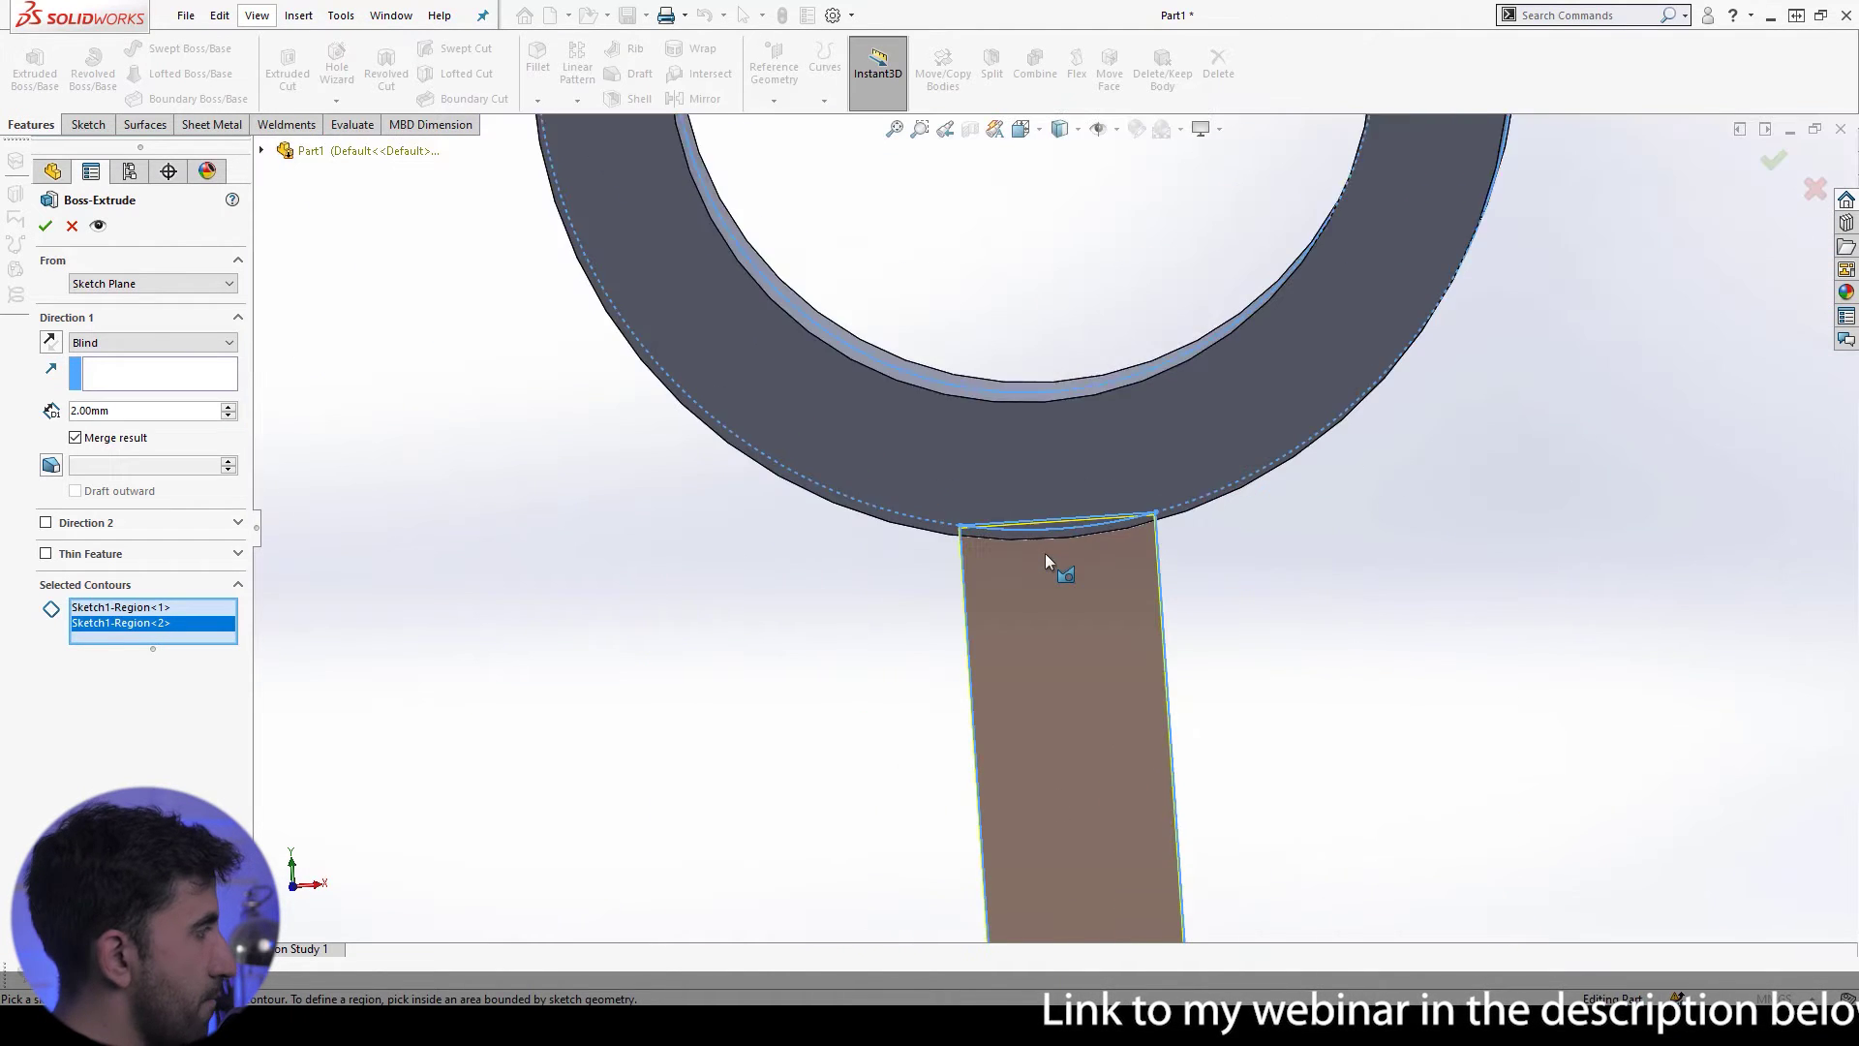
{"action": "scroll", "coordinate": [1043, 554], "scroll_direction": "up", "scroll_amount": 6}
{"action": "middle_click_drag", "start_coordinate": [1013, 622], "coordinate": [1113, 727]}
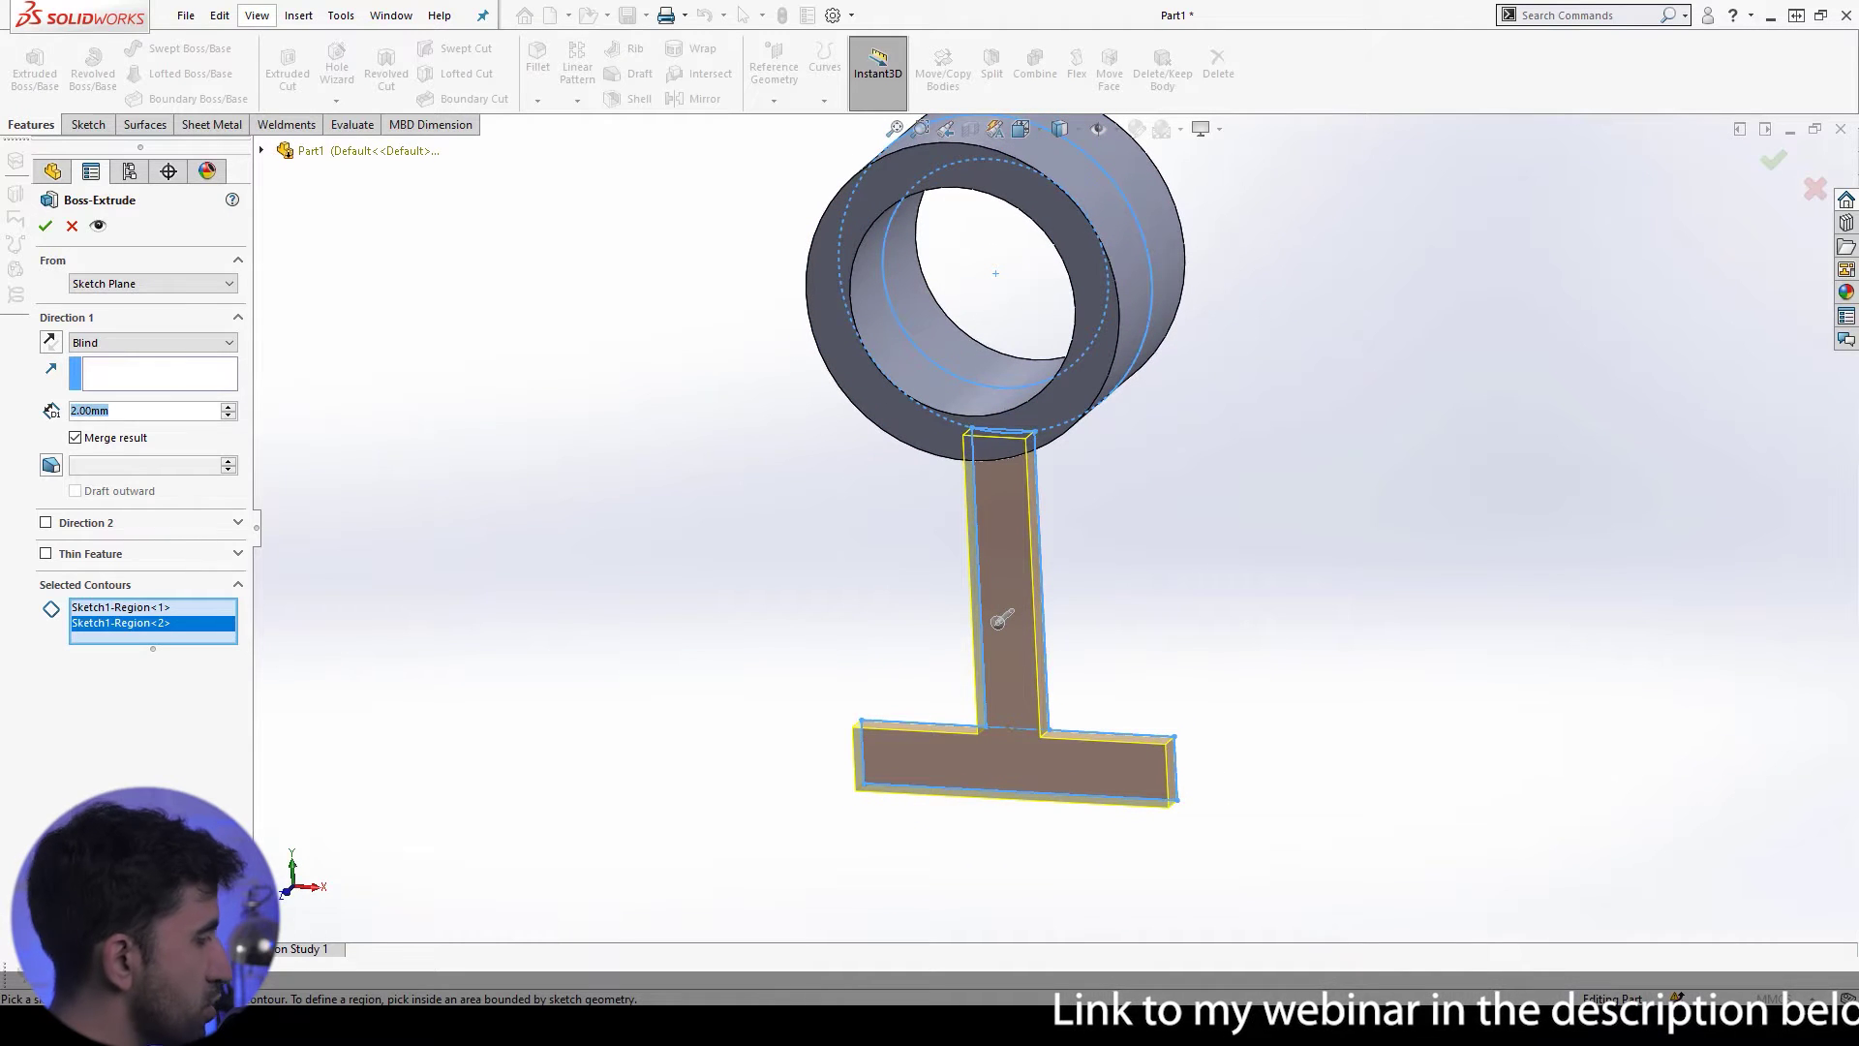
Step: Make the stem-and-base extrusion 15 mm Mid Plane and accept it
{"action": "type", "text": "15"}
{"action": "key", "text": "Return"}
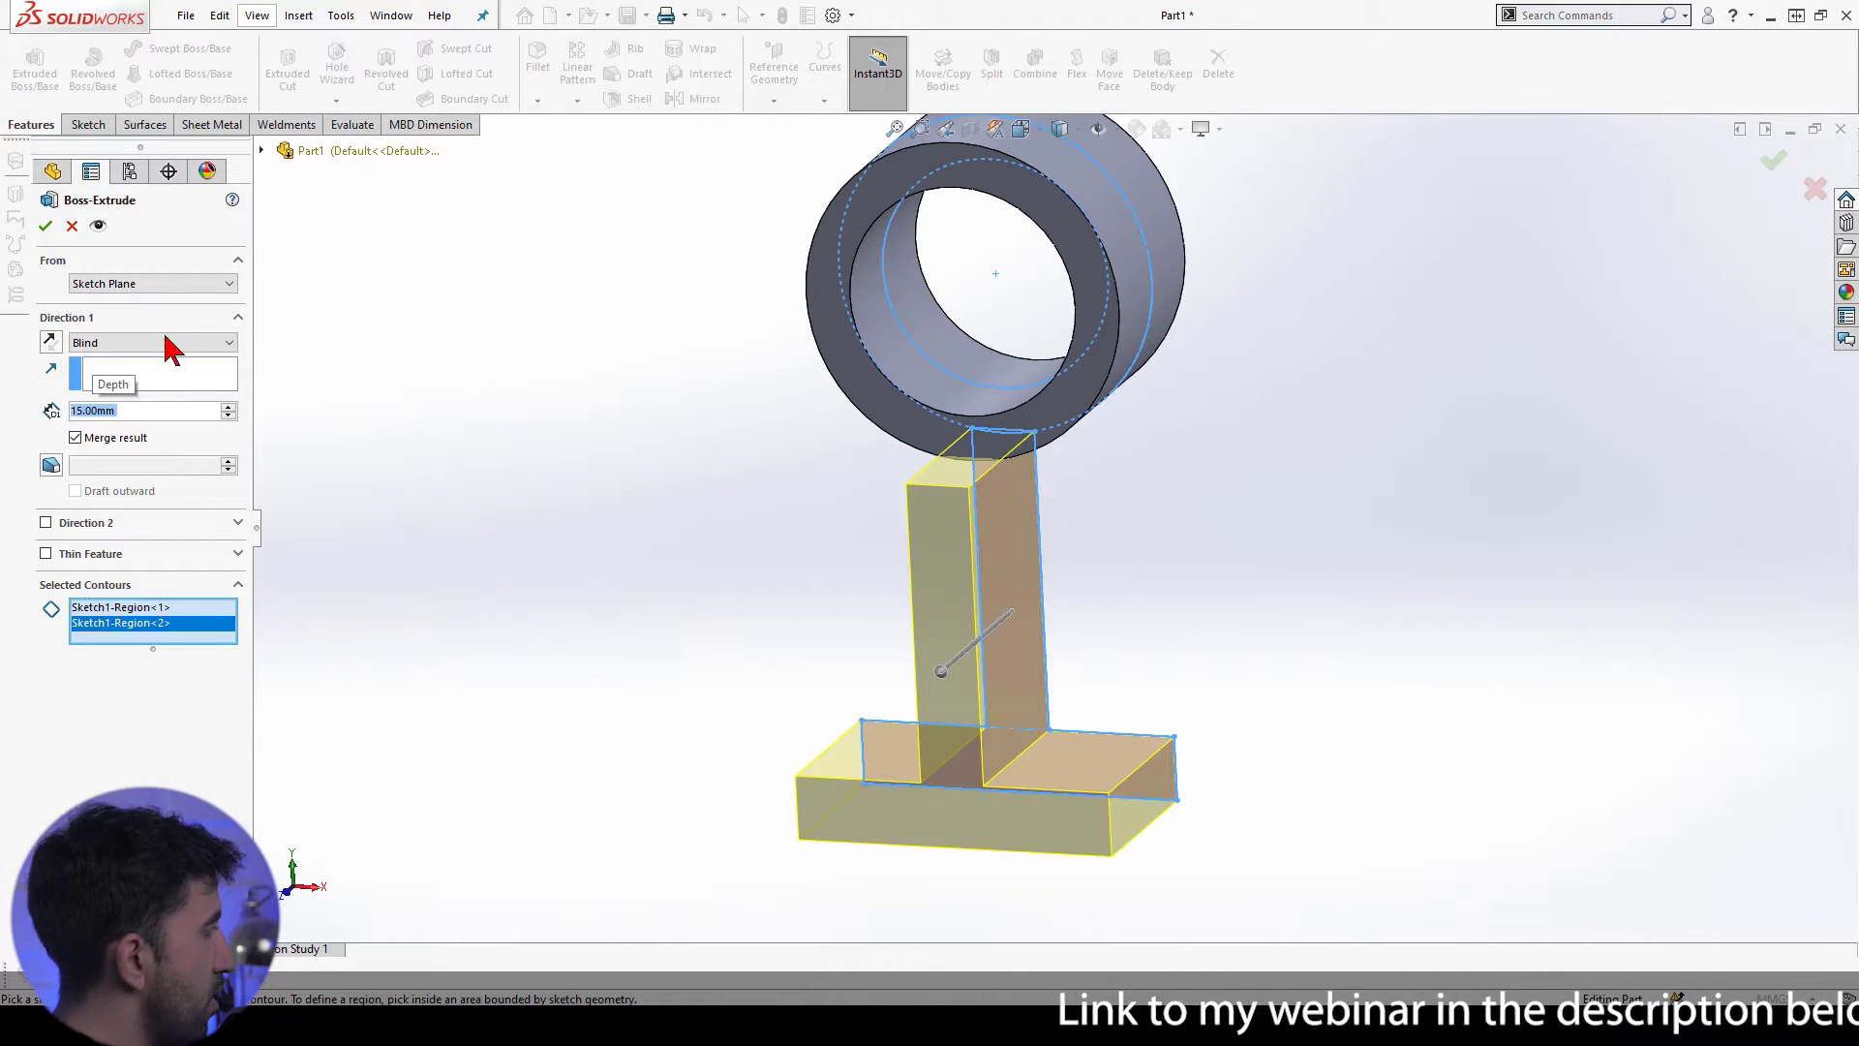
{"action": "left_click", "coordinate": [166, 342]}
{"action": "left_click", "coordinate": [154, 440]}
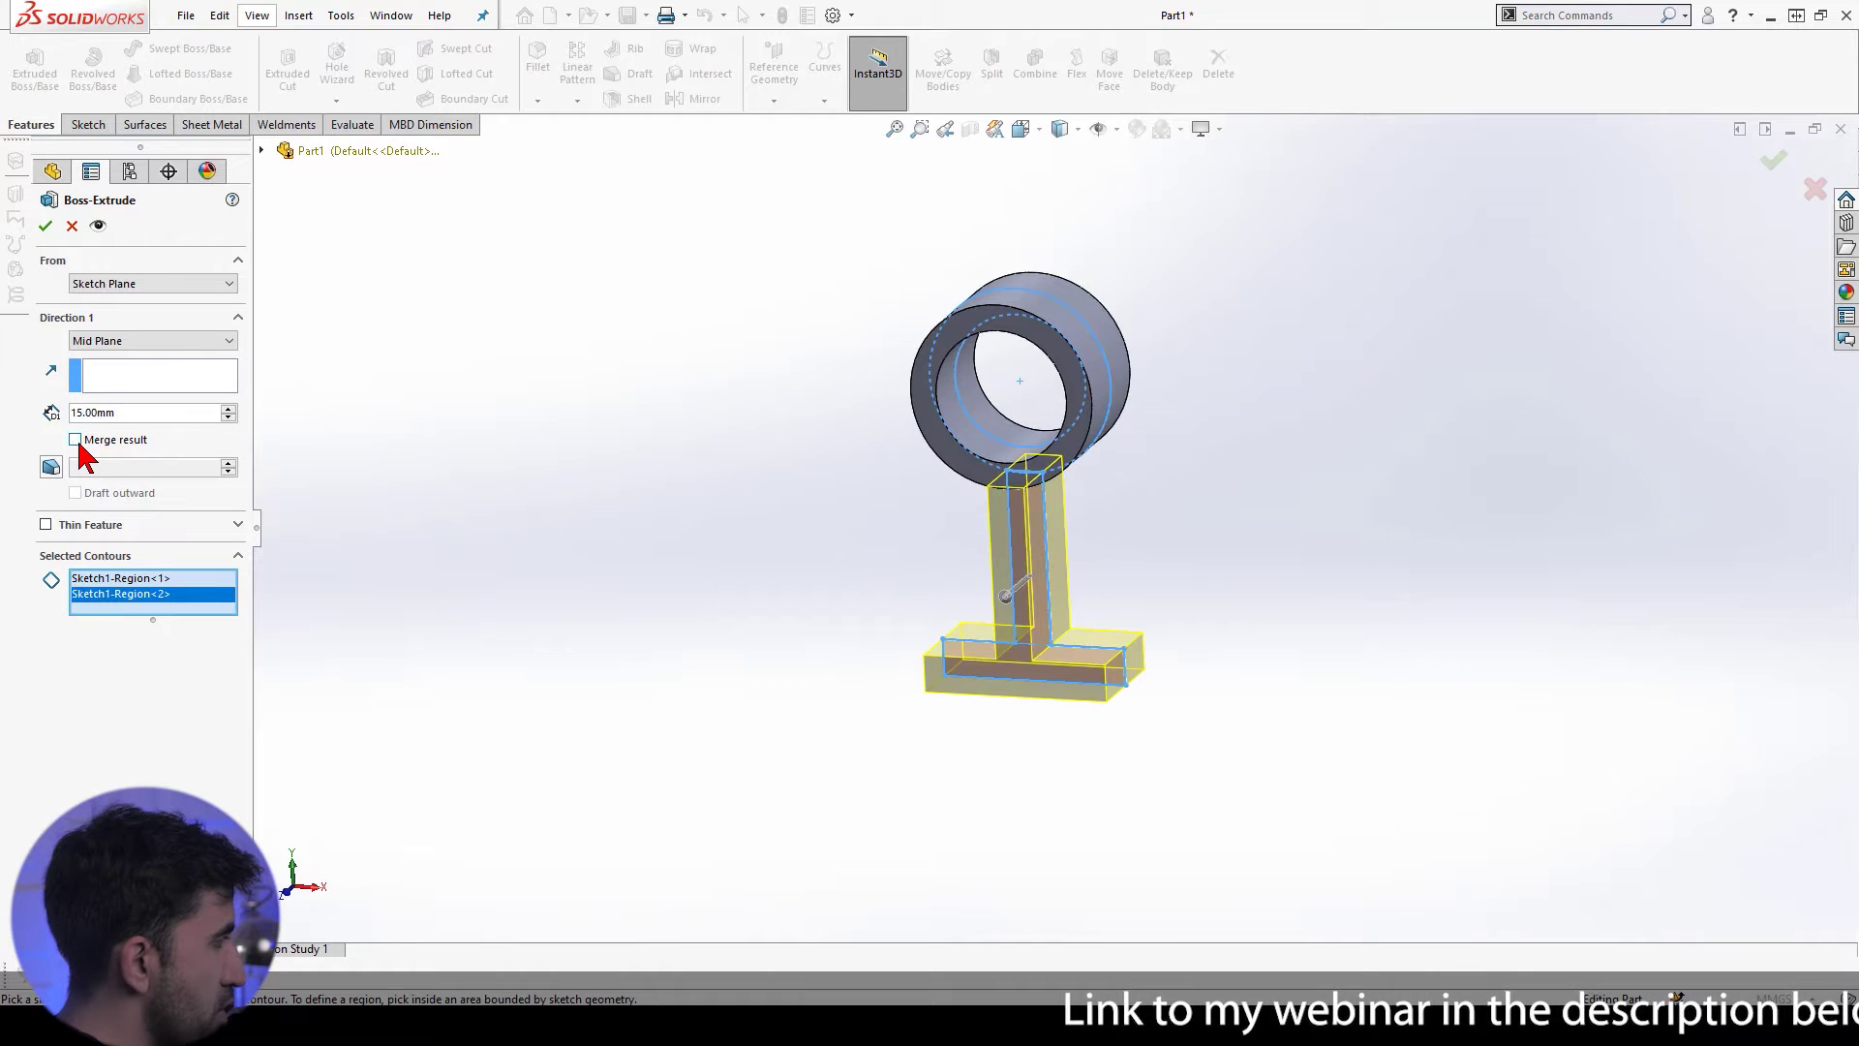
{"action": "left_click", "coordinate": [43, 227]}
Step: Expand Solid Bodies and check which body is the cylinder and which the column and base
{"action": "scroll", "coordinate": [1129, 498], "scroll_direction": "up", "scroll_amount": 5}
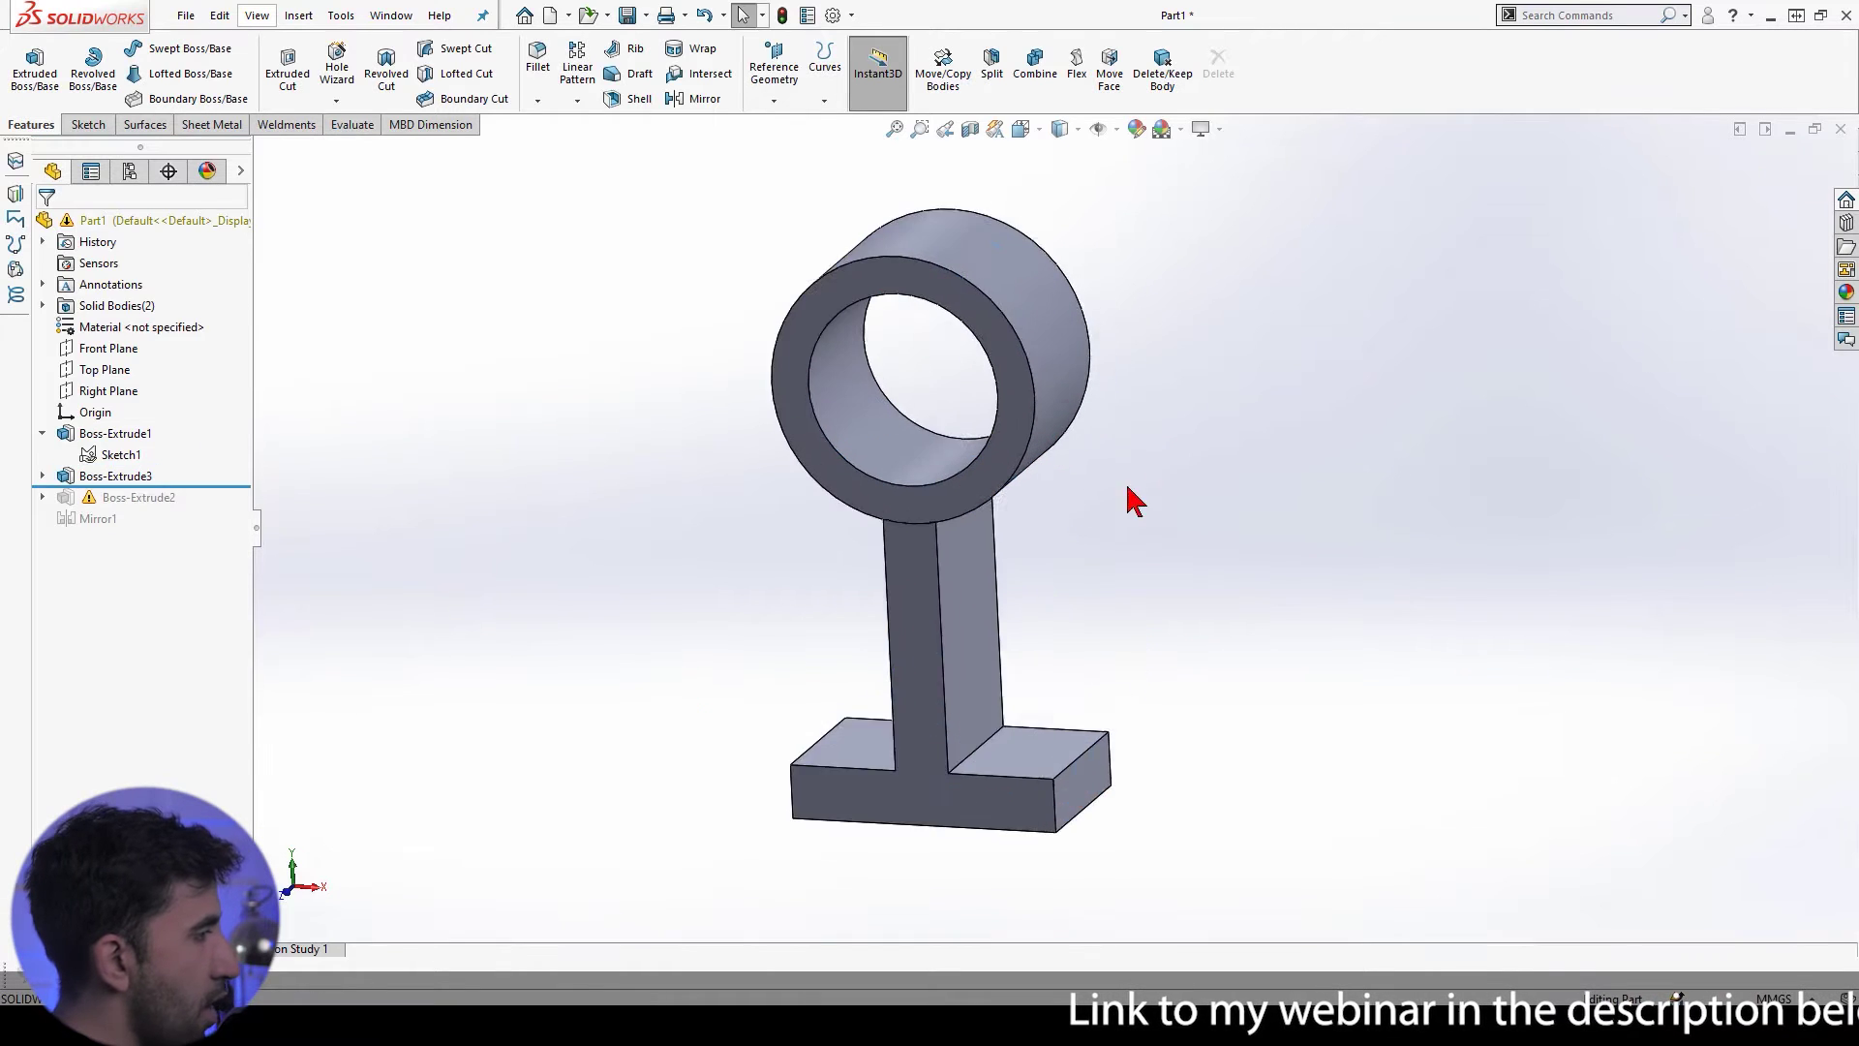
{"action": "left_click", "coordinate": [41, 305]}
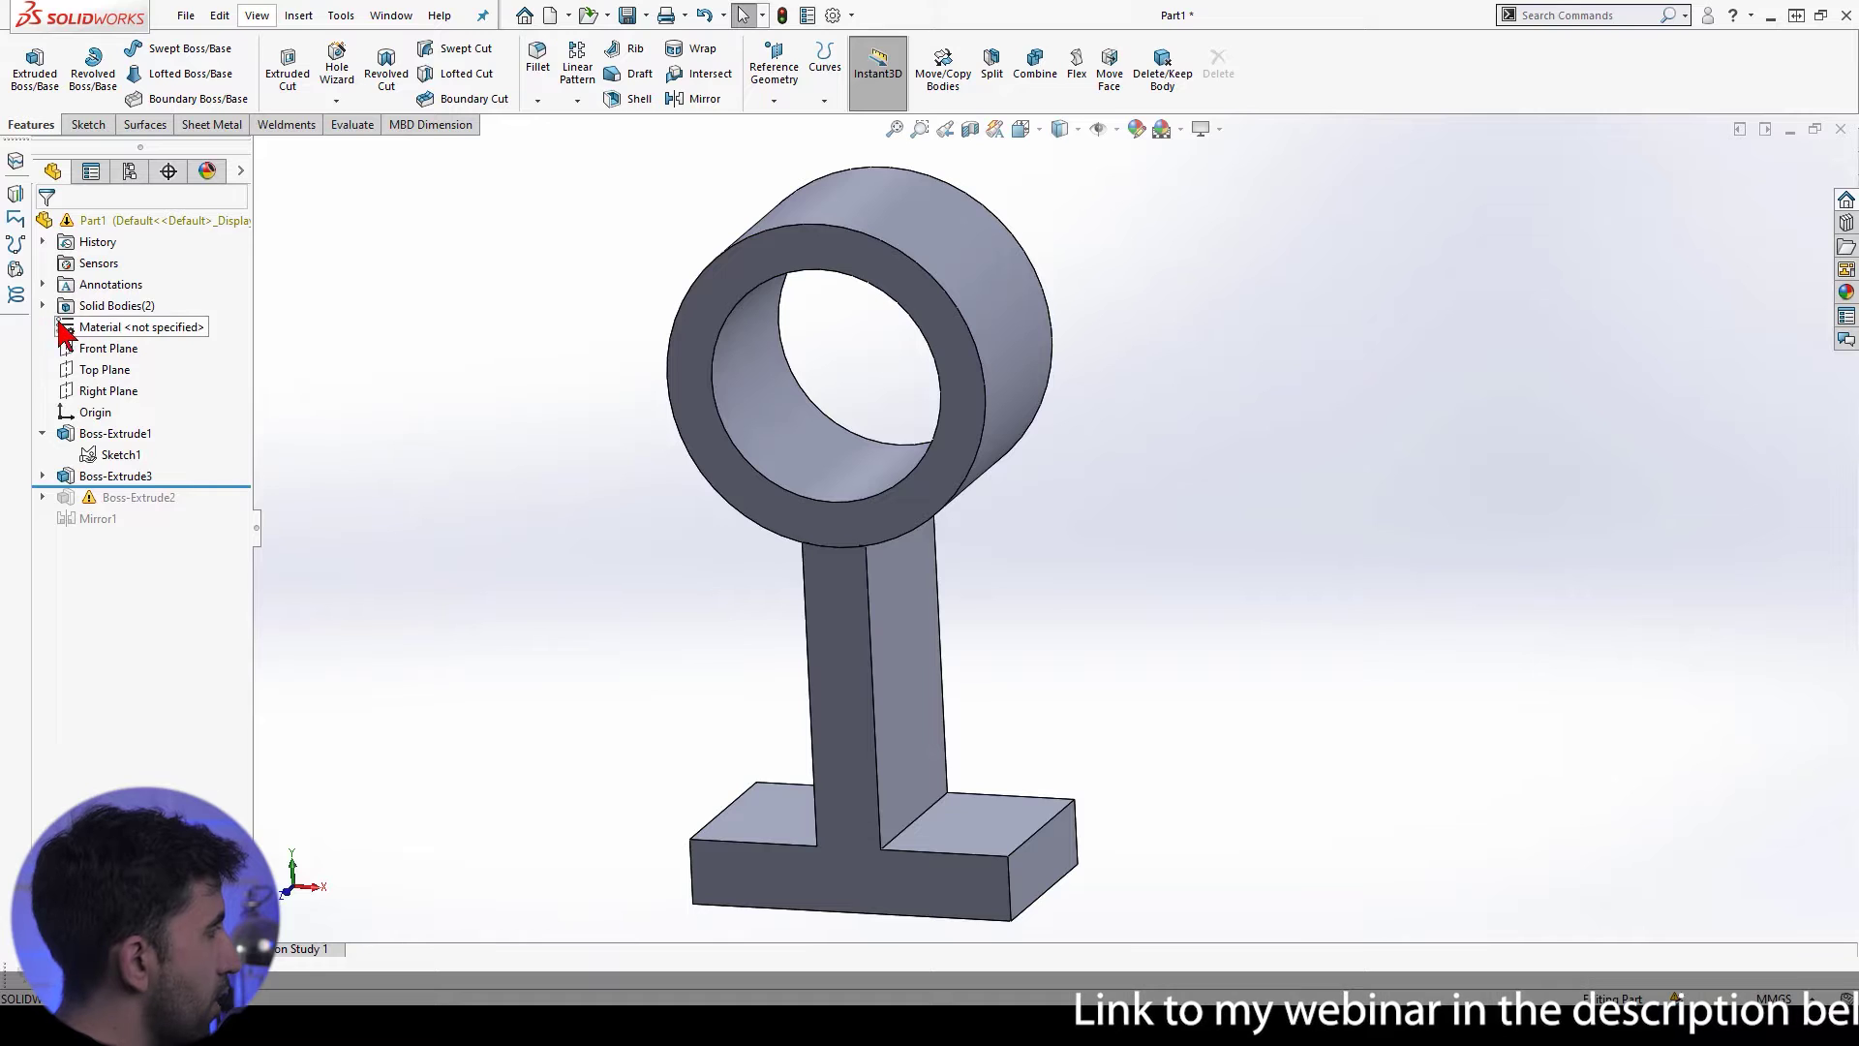
{"action": "left_click", "coordinate": [136, 329]}
{"action": "left_click", "coordinate": [136, 347]}
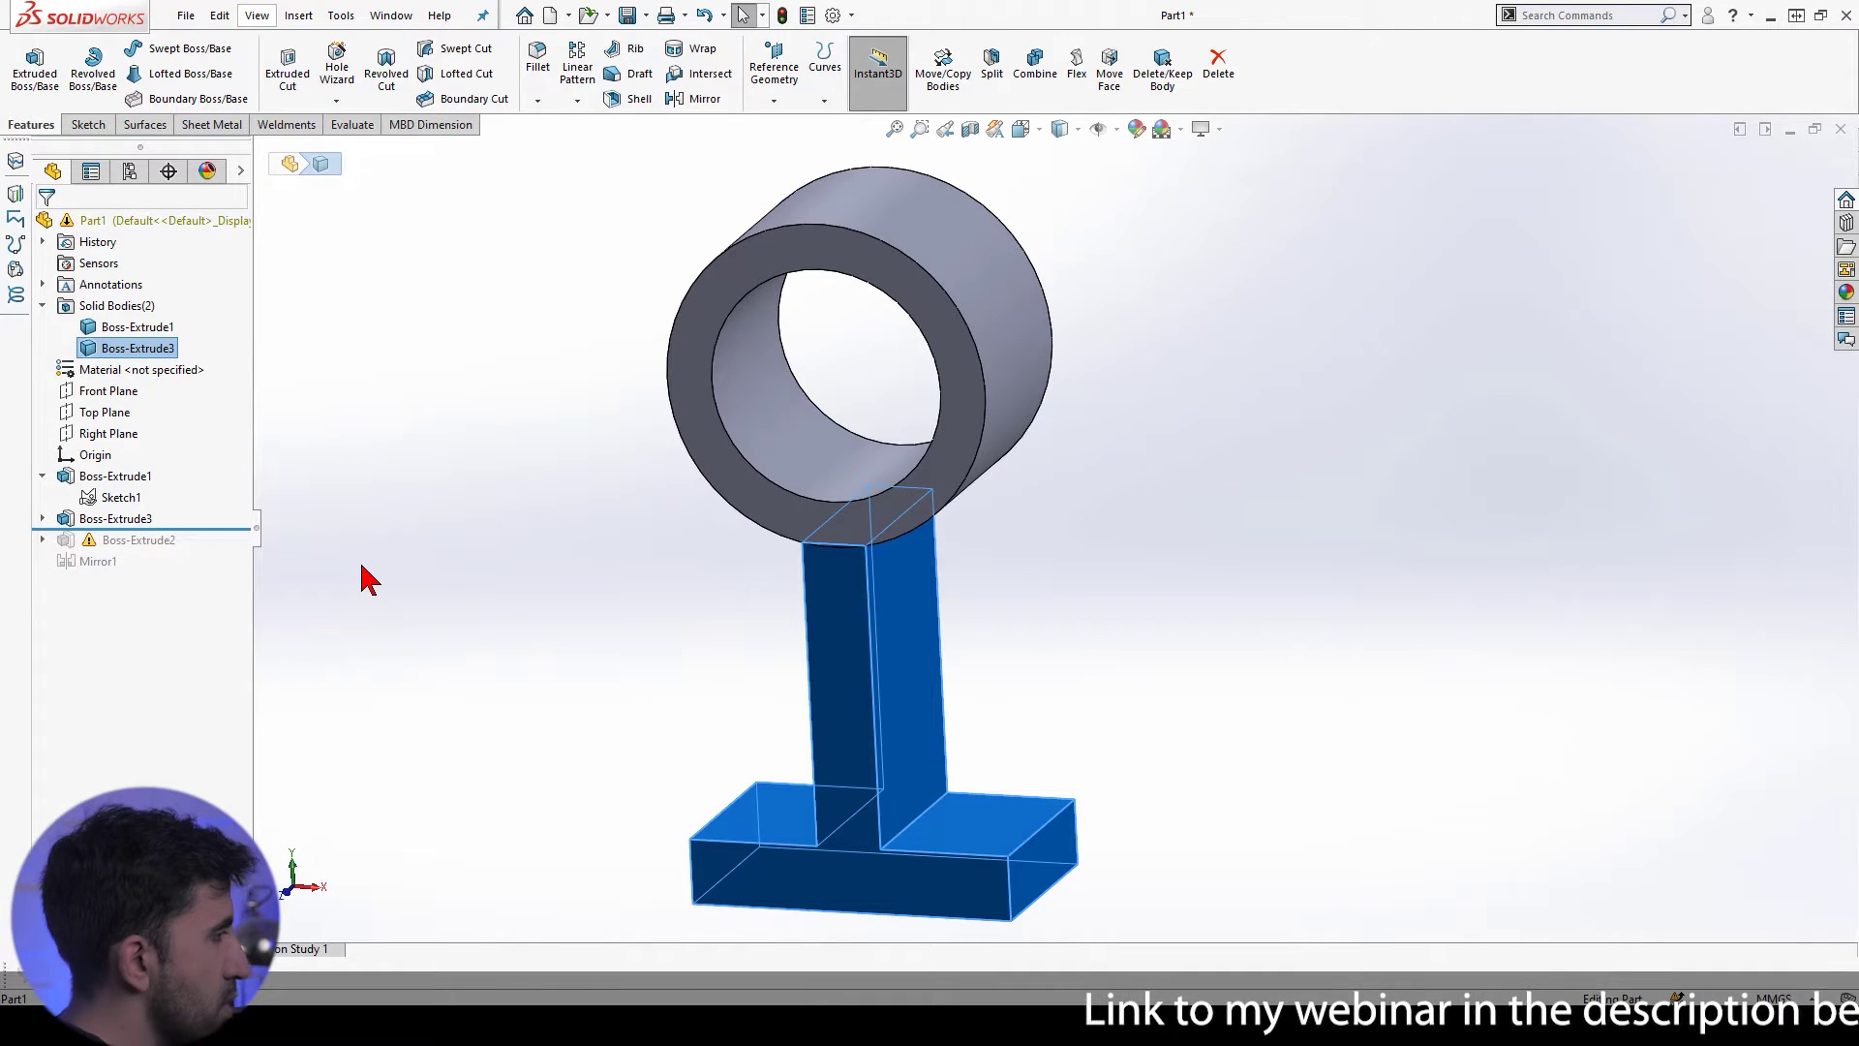
{"action": "left_click", "coordinate": [1369, 581]}
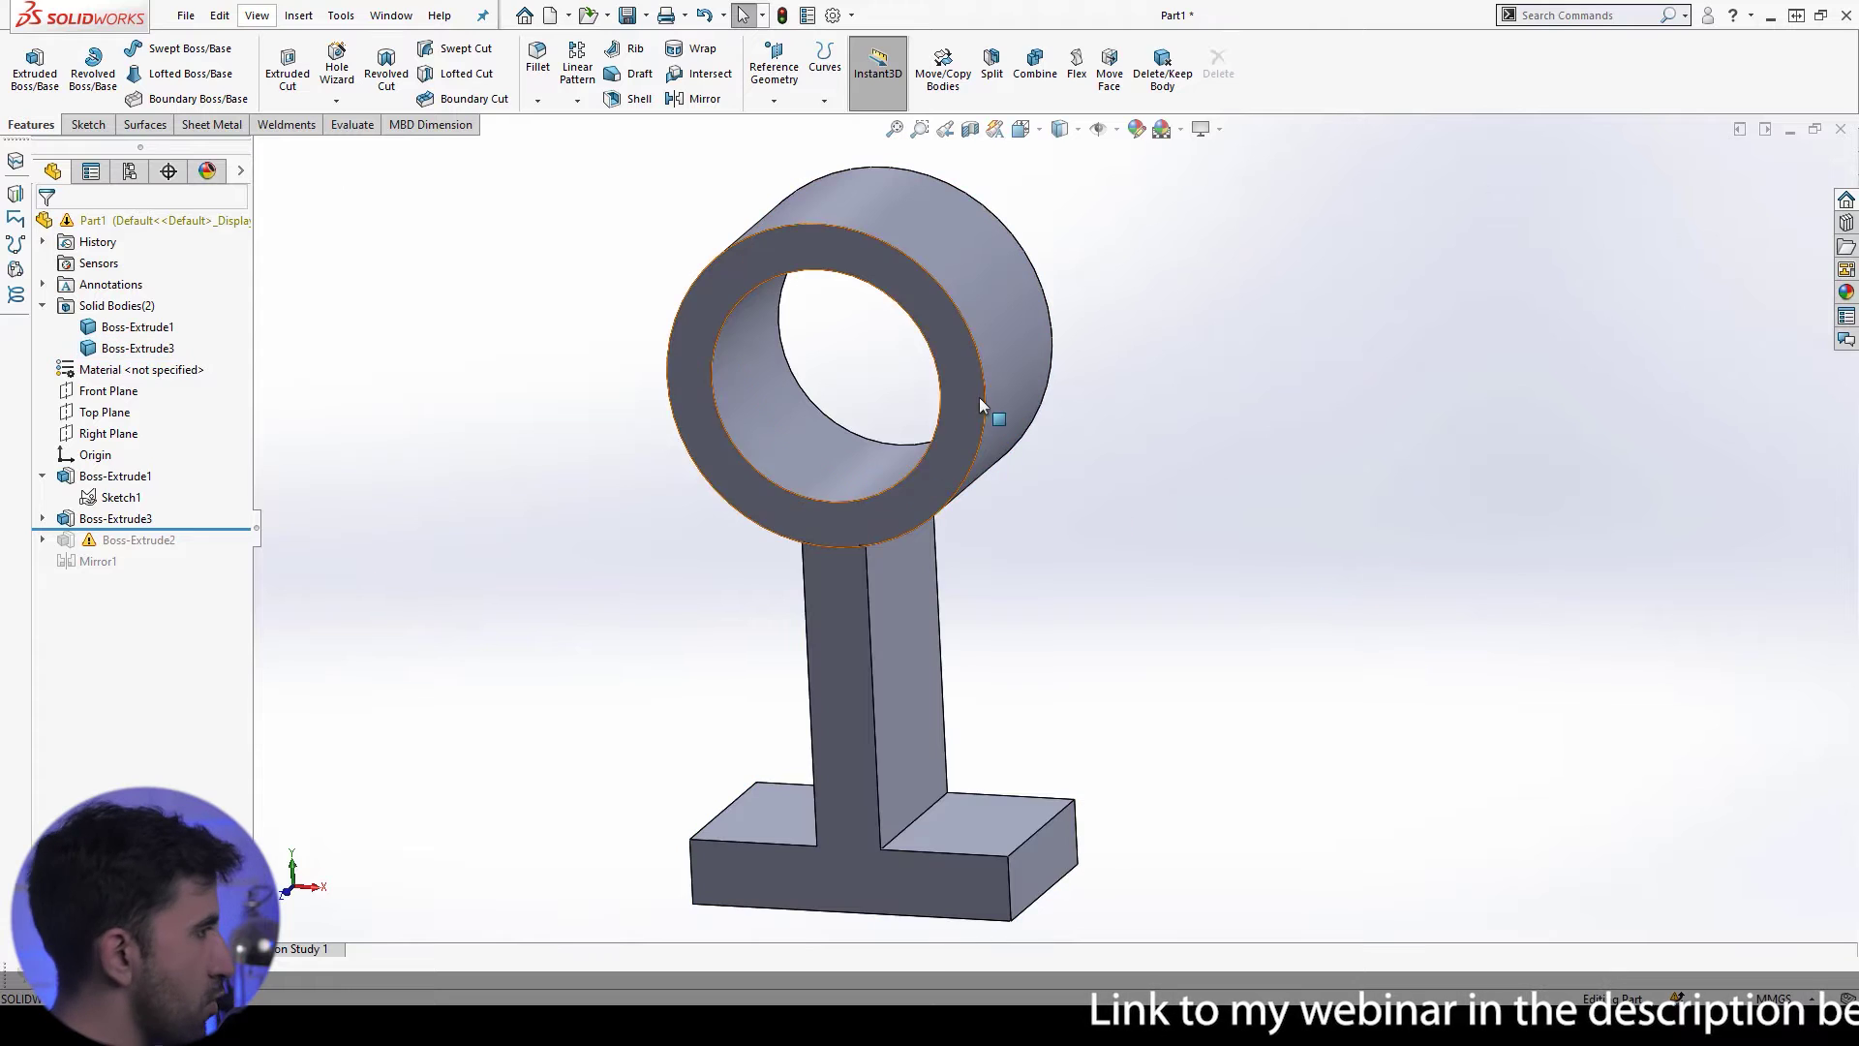
{"action": "key", "text": "Tab"}
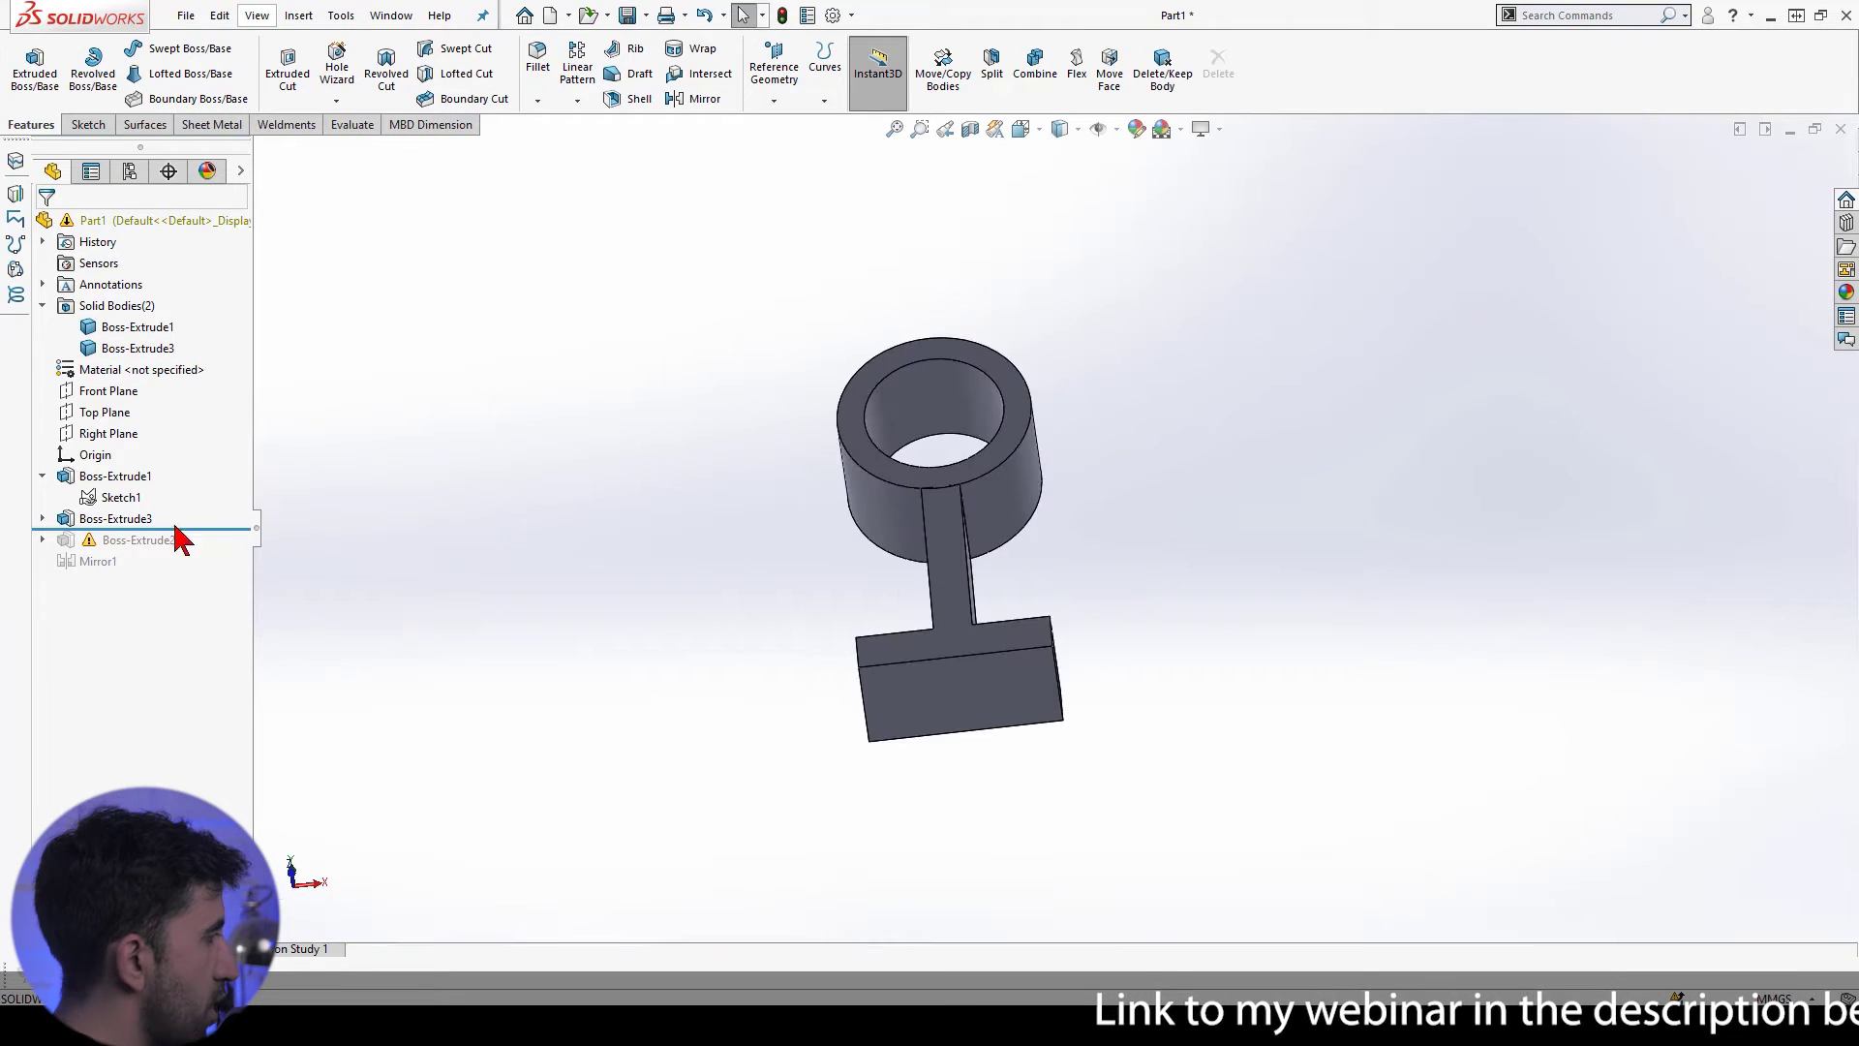
Step: Roll forward, delete the failed Boss-Extrude2 and Mirror1, and start a sketch on the base face
{"action": "left_click_drag", "start_coordinate": [198, 531], "coordinate": [196, 562]}
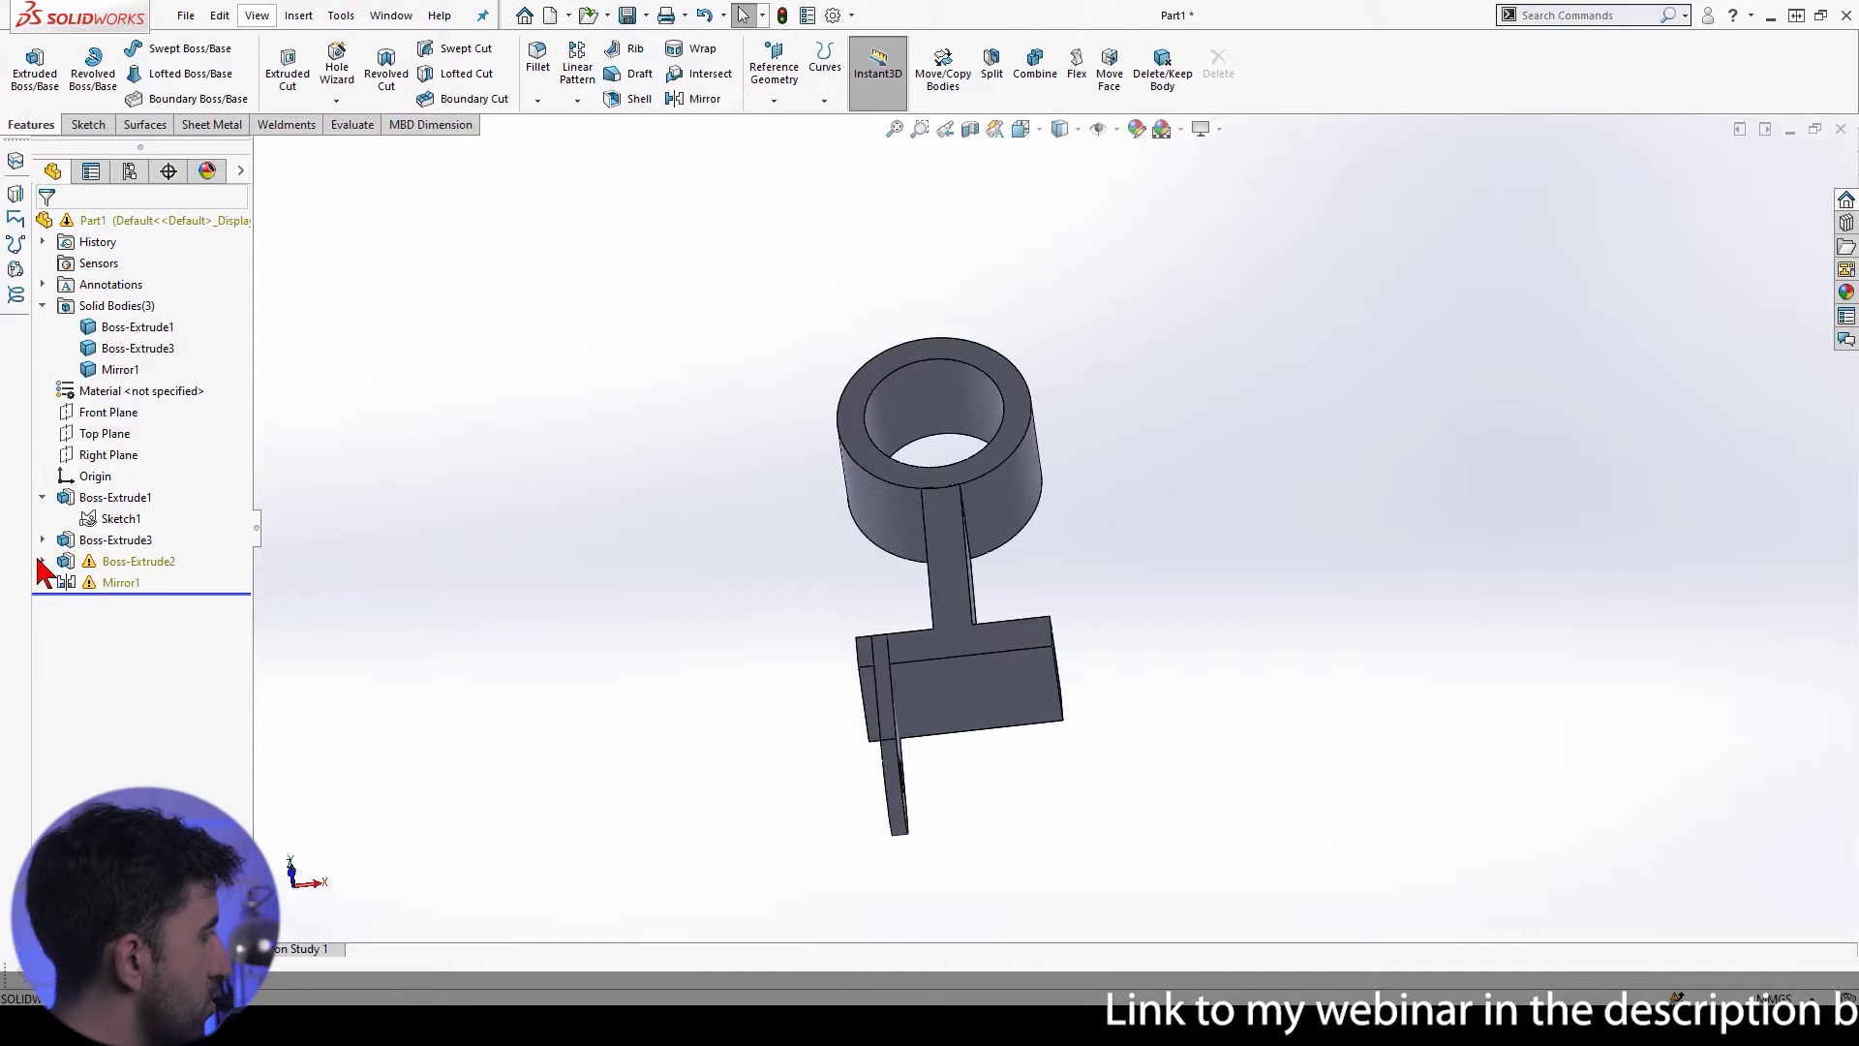
{"action": "left_click", "coordinate": [124, 584]}
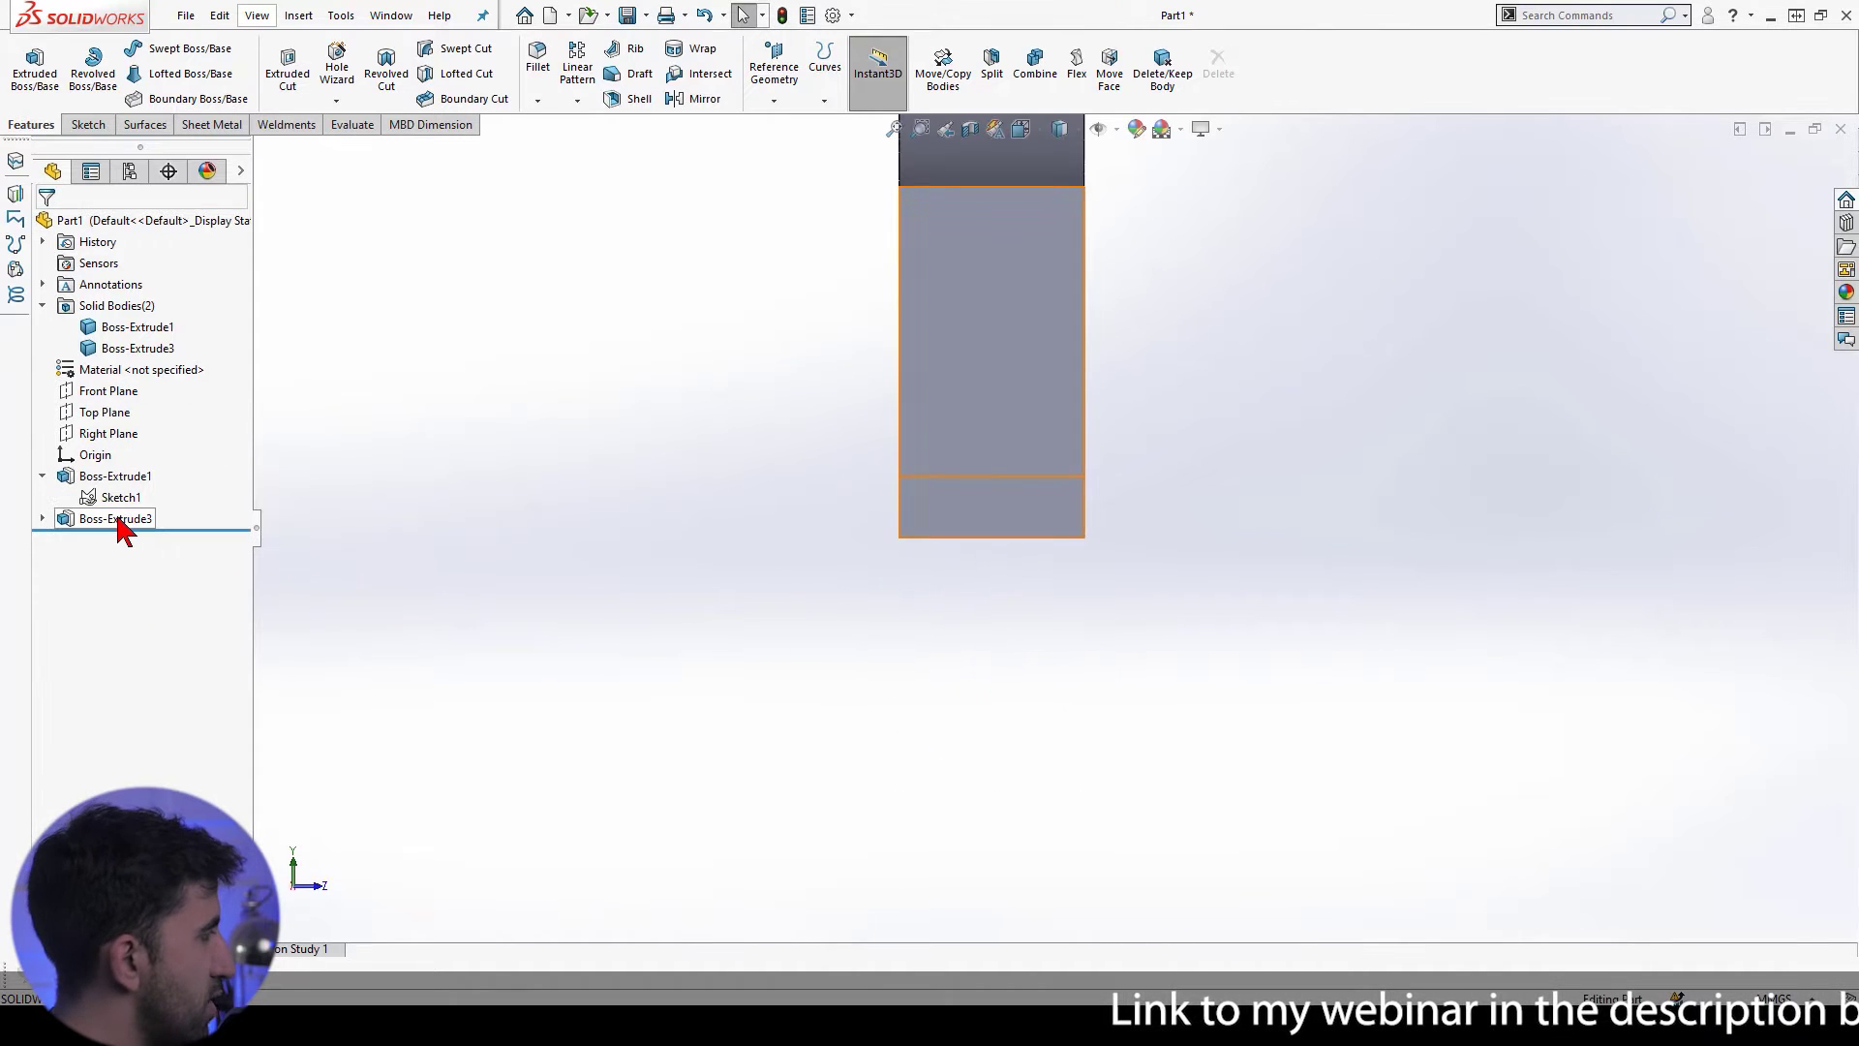
{"action": "key", "text": "ctrl+7"}
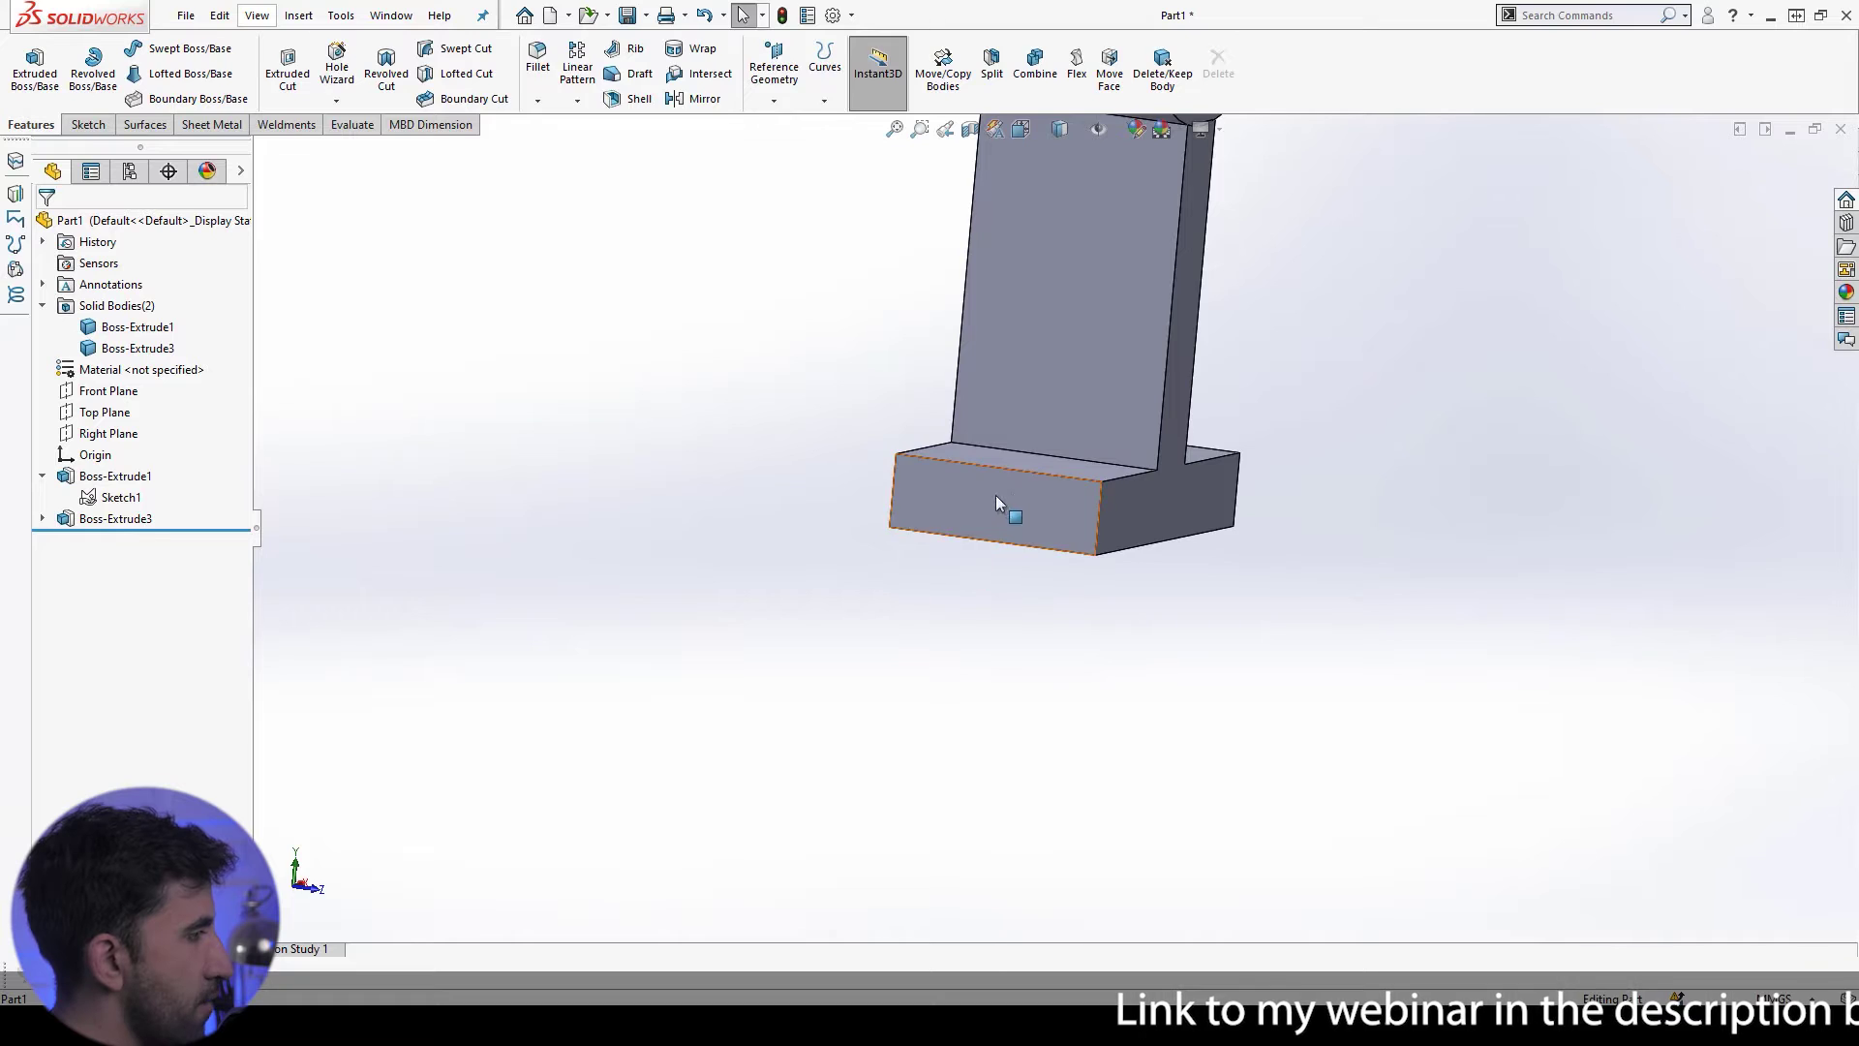
{"action": "left_click", "coordinate": [995, 496]}
Step: Sketch a round-ended tab outline down from the base face, with a hole circle at the arc centre
{"action": "scroll", "coordinate": [1187, 613], "scroll_direction": "up", "scroll_amount": 3}
{"action": "scroll", "coordinate": [1453, 440], "scroll_direction": "down", "scroll_amount": 5}
{"action": "key", "text": "l"}
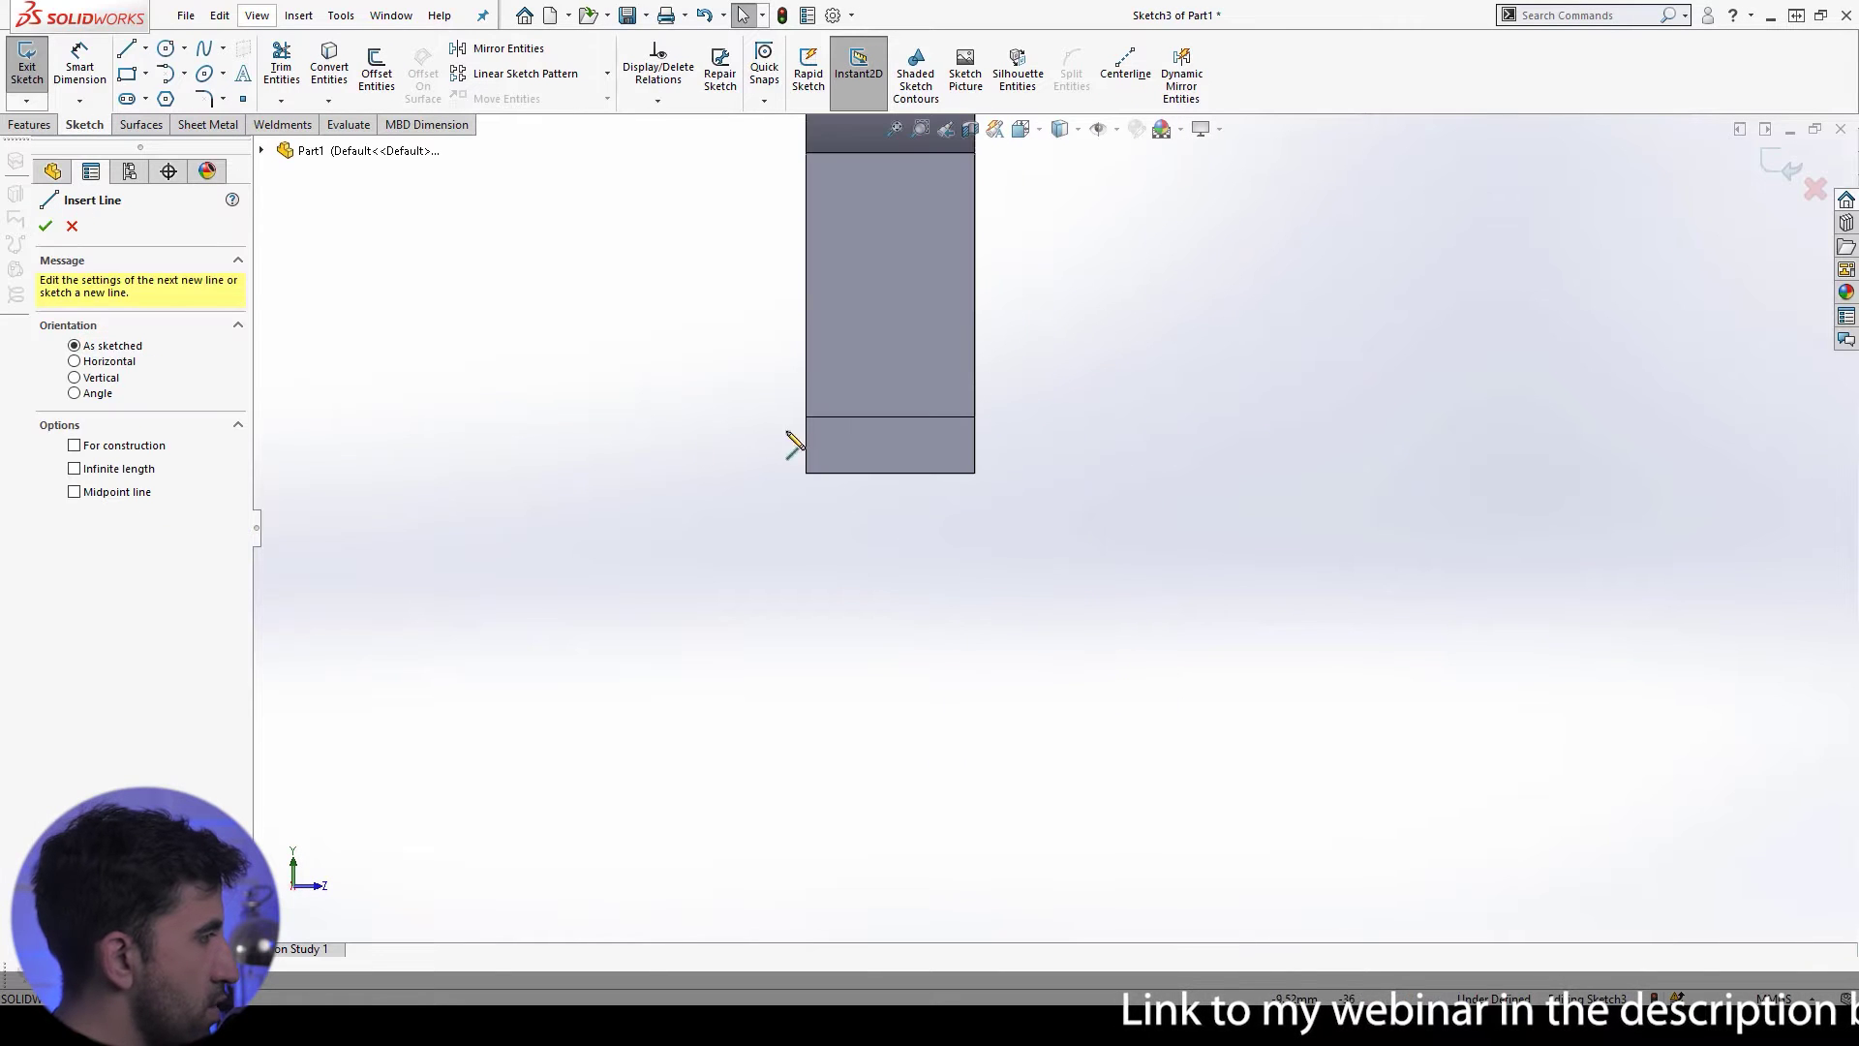
{"action": "left_click_drag", "start_coordinate": [974, 416], "coordinate": [974, 672]}
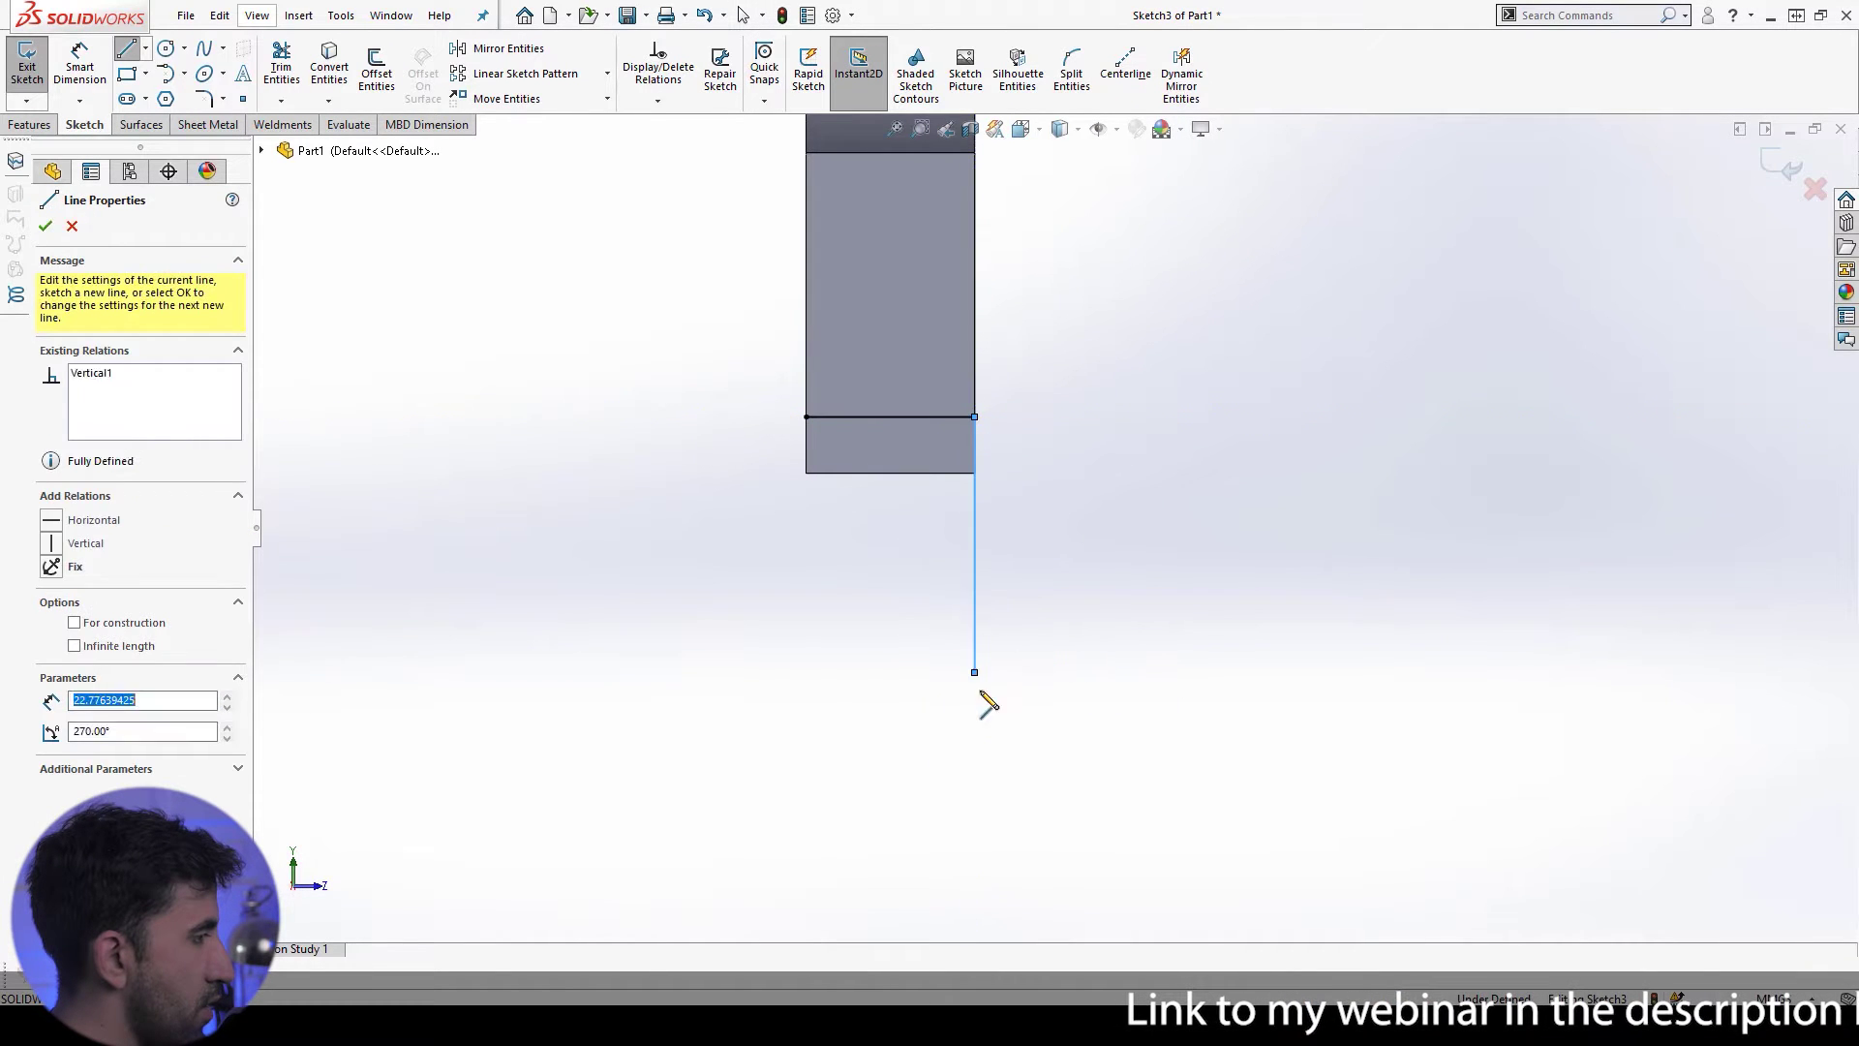
{"action": "left_click", "coordinate": [805, 672]}
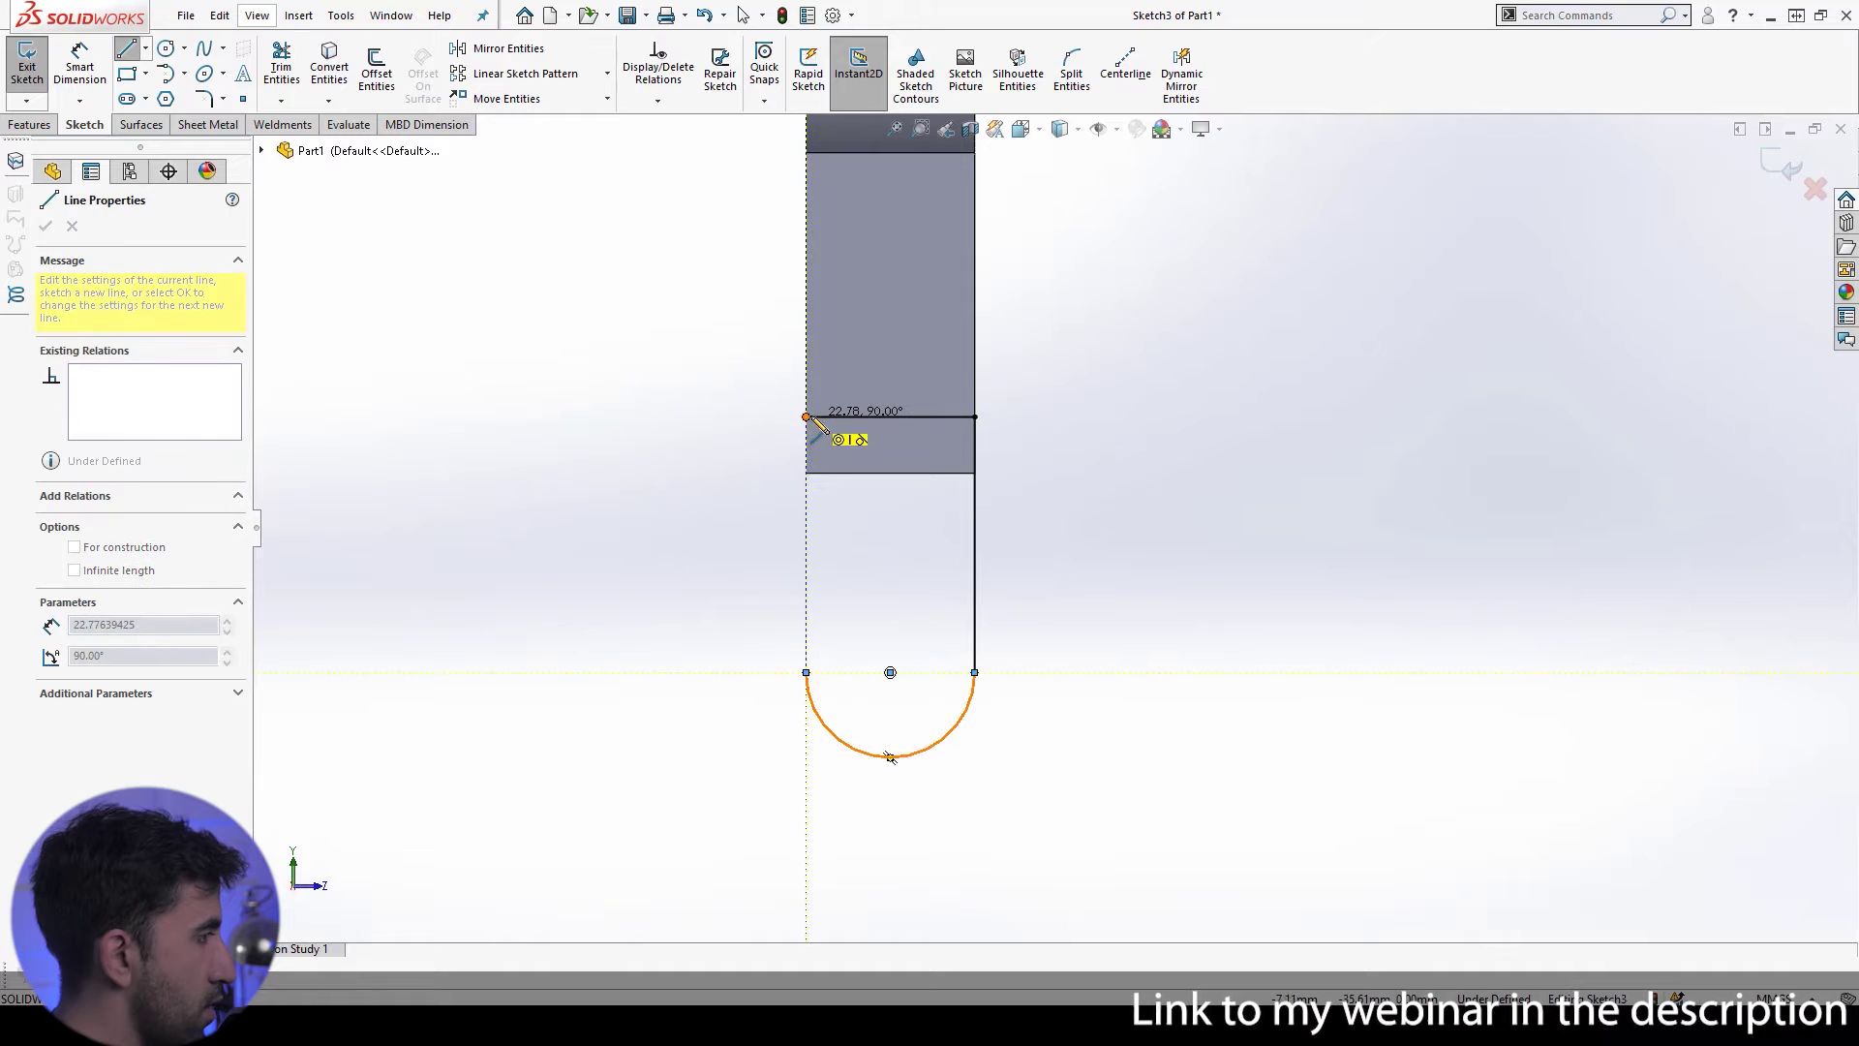
{"action": "left_click", "coordinate": [806, 416]}
{"action": "key", "text": "Escape"}
{"action": "left_click_drag", "start_coordinate": [1136, 620], "coordinate": [921, 705]}
{"action": "key", "text": "Escape"}
{"action": "key", "text": "c"}
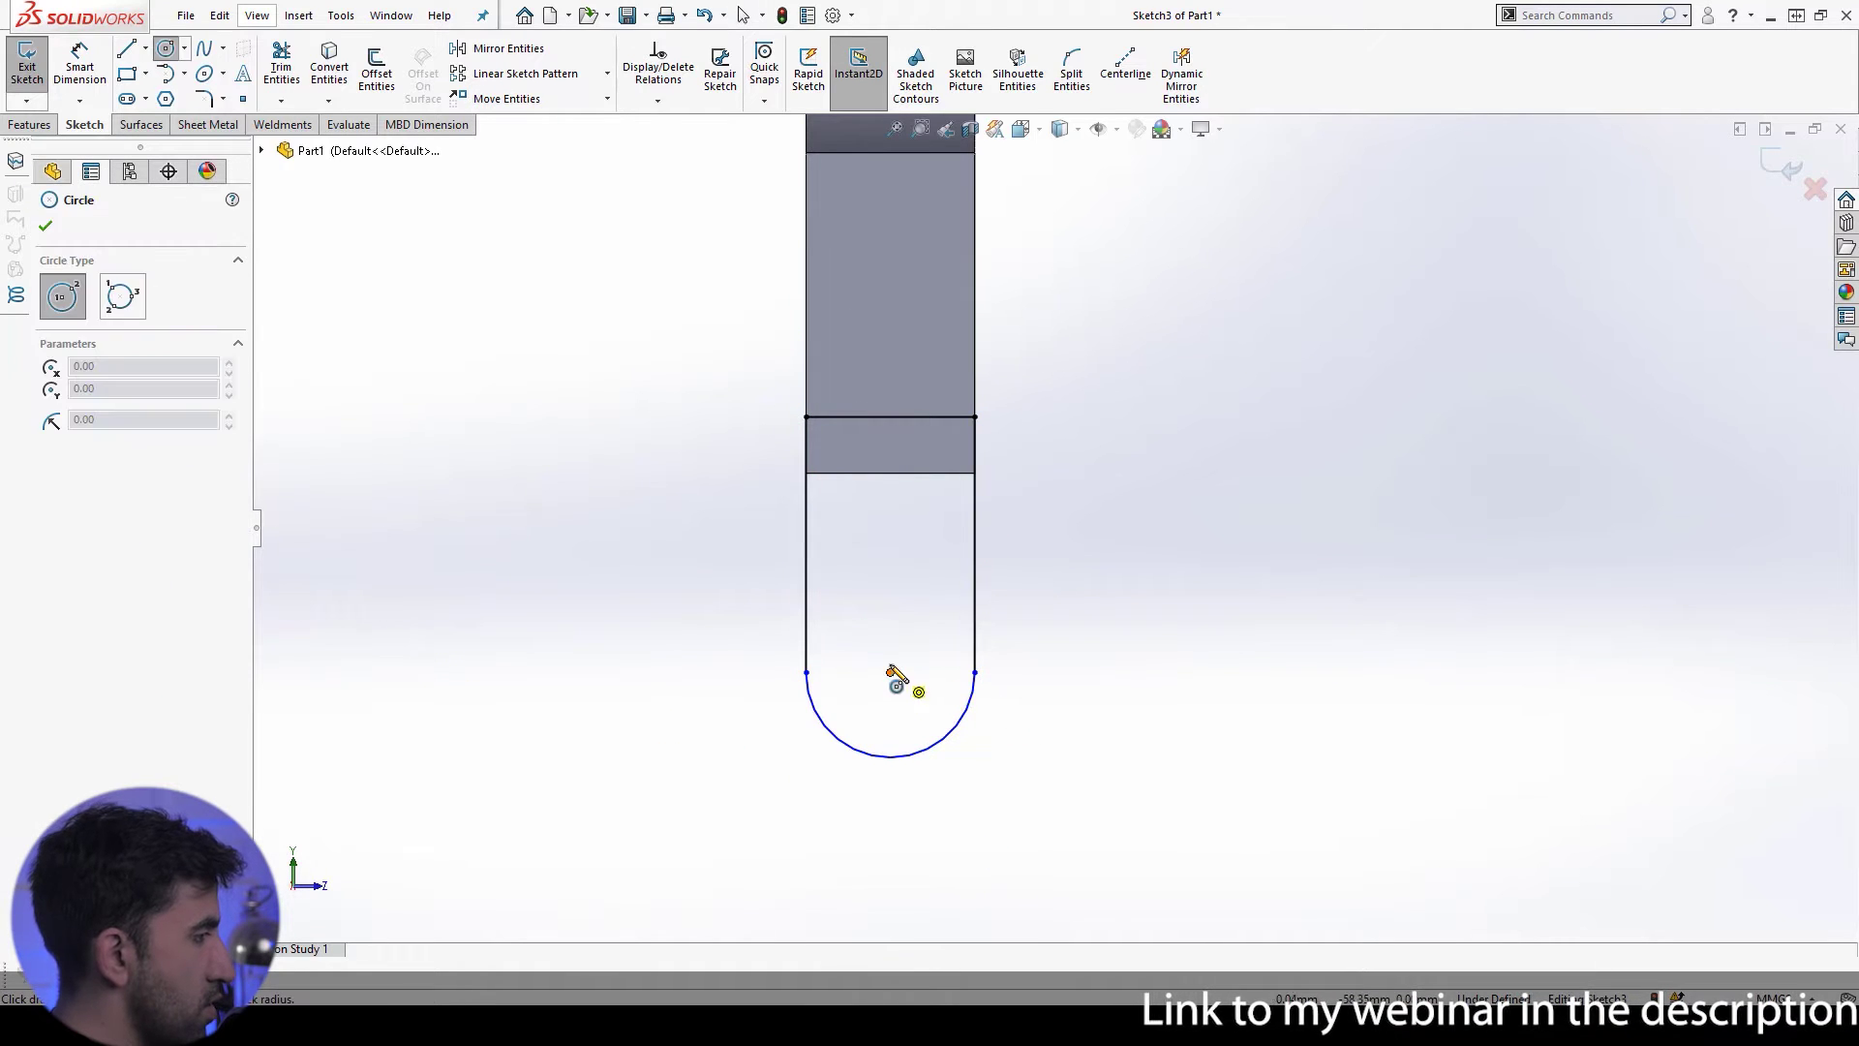
{"action": "left_click_drag", "start_coordinate": [890, 672], "coordinate": [955, 718]}
Step: Dimension the hole at Ø5 mm and the tab length at 25 mm
{"action": "key", "text": "d"}
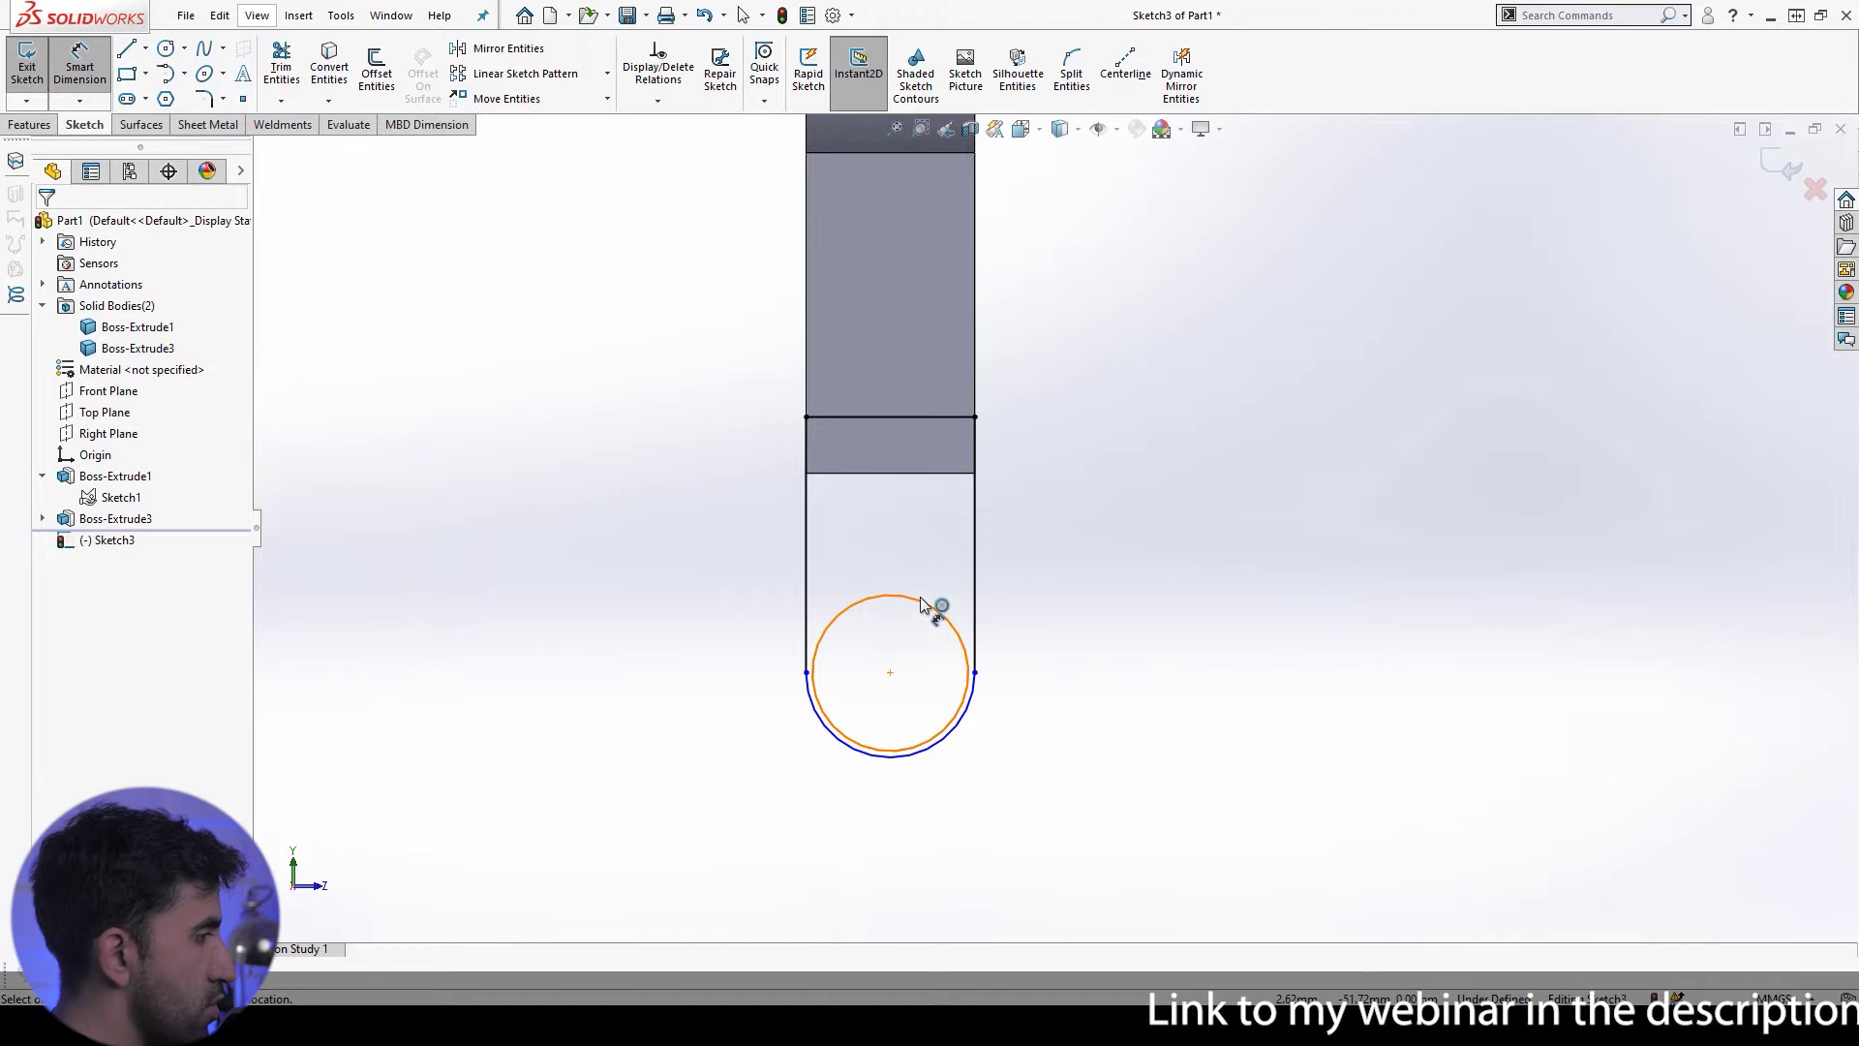
{"action": "left_click", "coordinate": [933, 612]}
{"action": "left_click", "coordinate": [1058, 616]}
{"action": "type", "text": "5"}
{"action": "key", "text": "Return"}
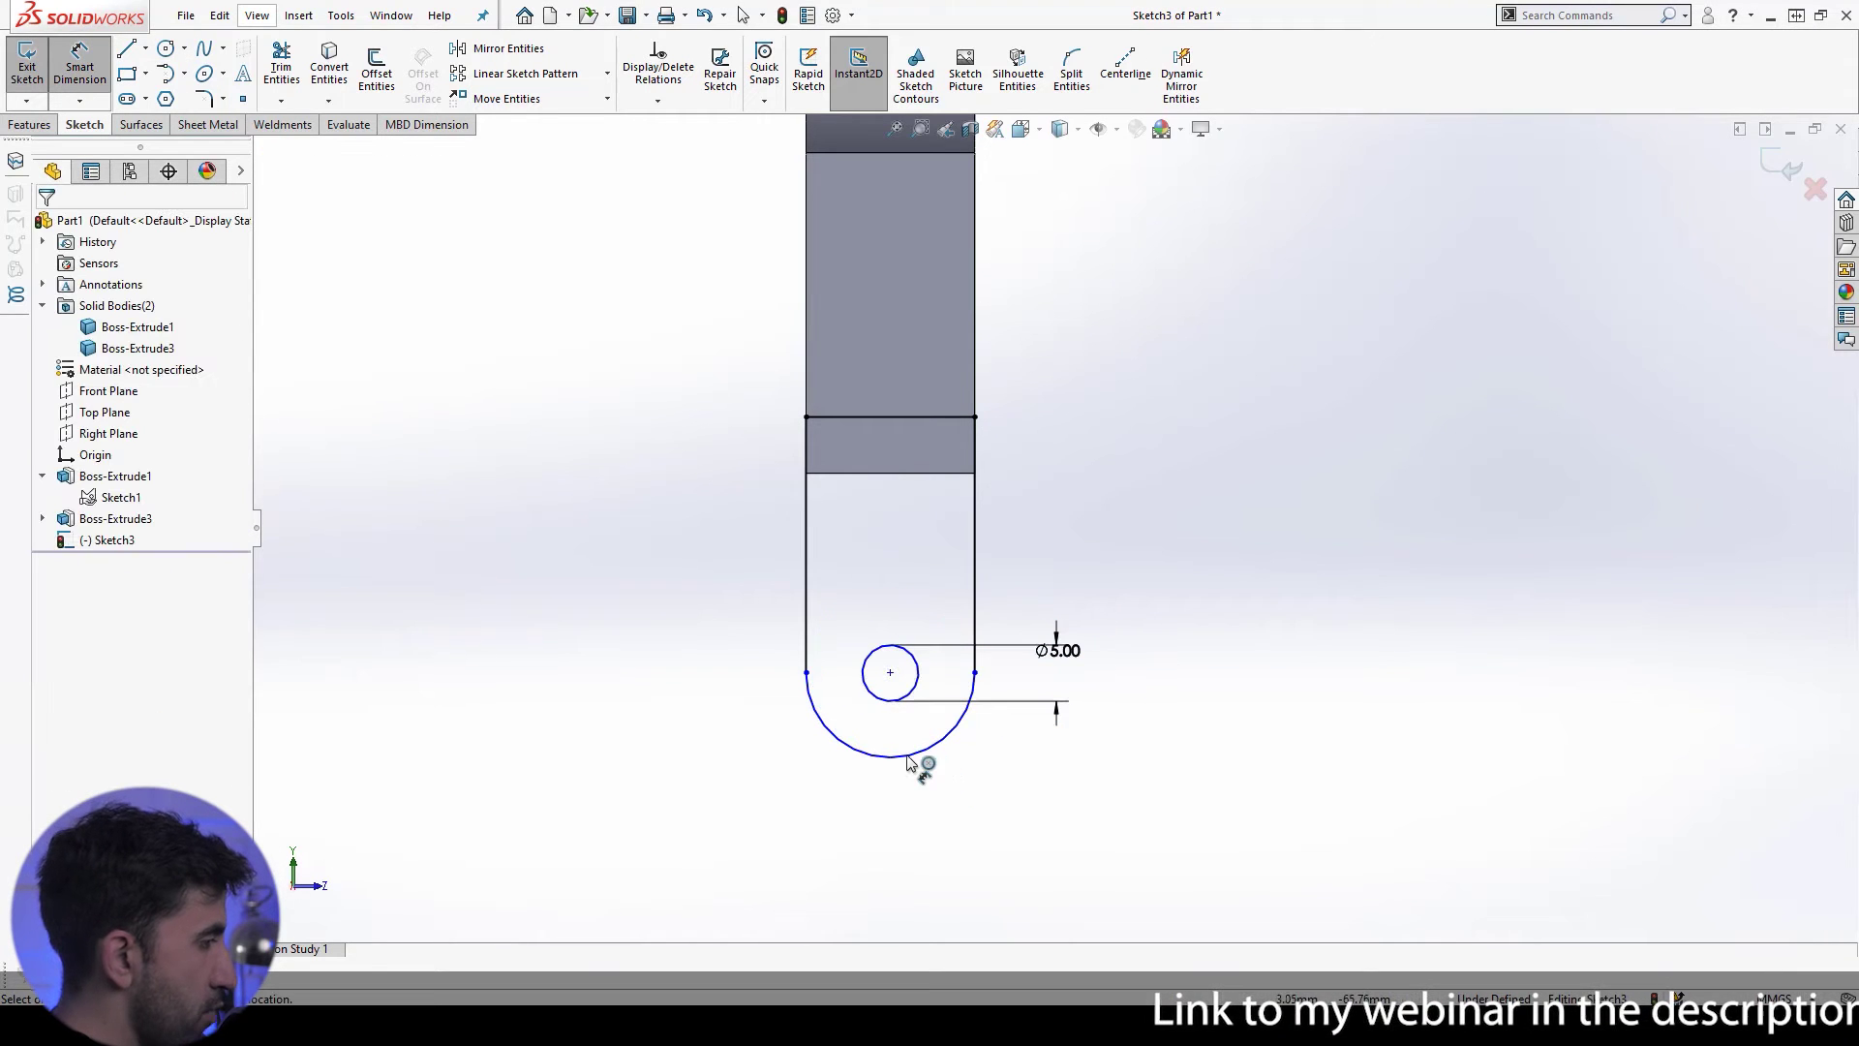
{"action": "left_click", "coordinate": [891, 756]}
{"action": "left_click", "coordinate": [915, 416]}
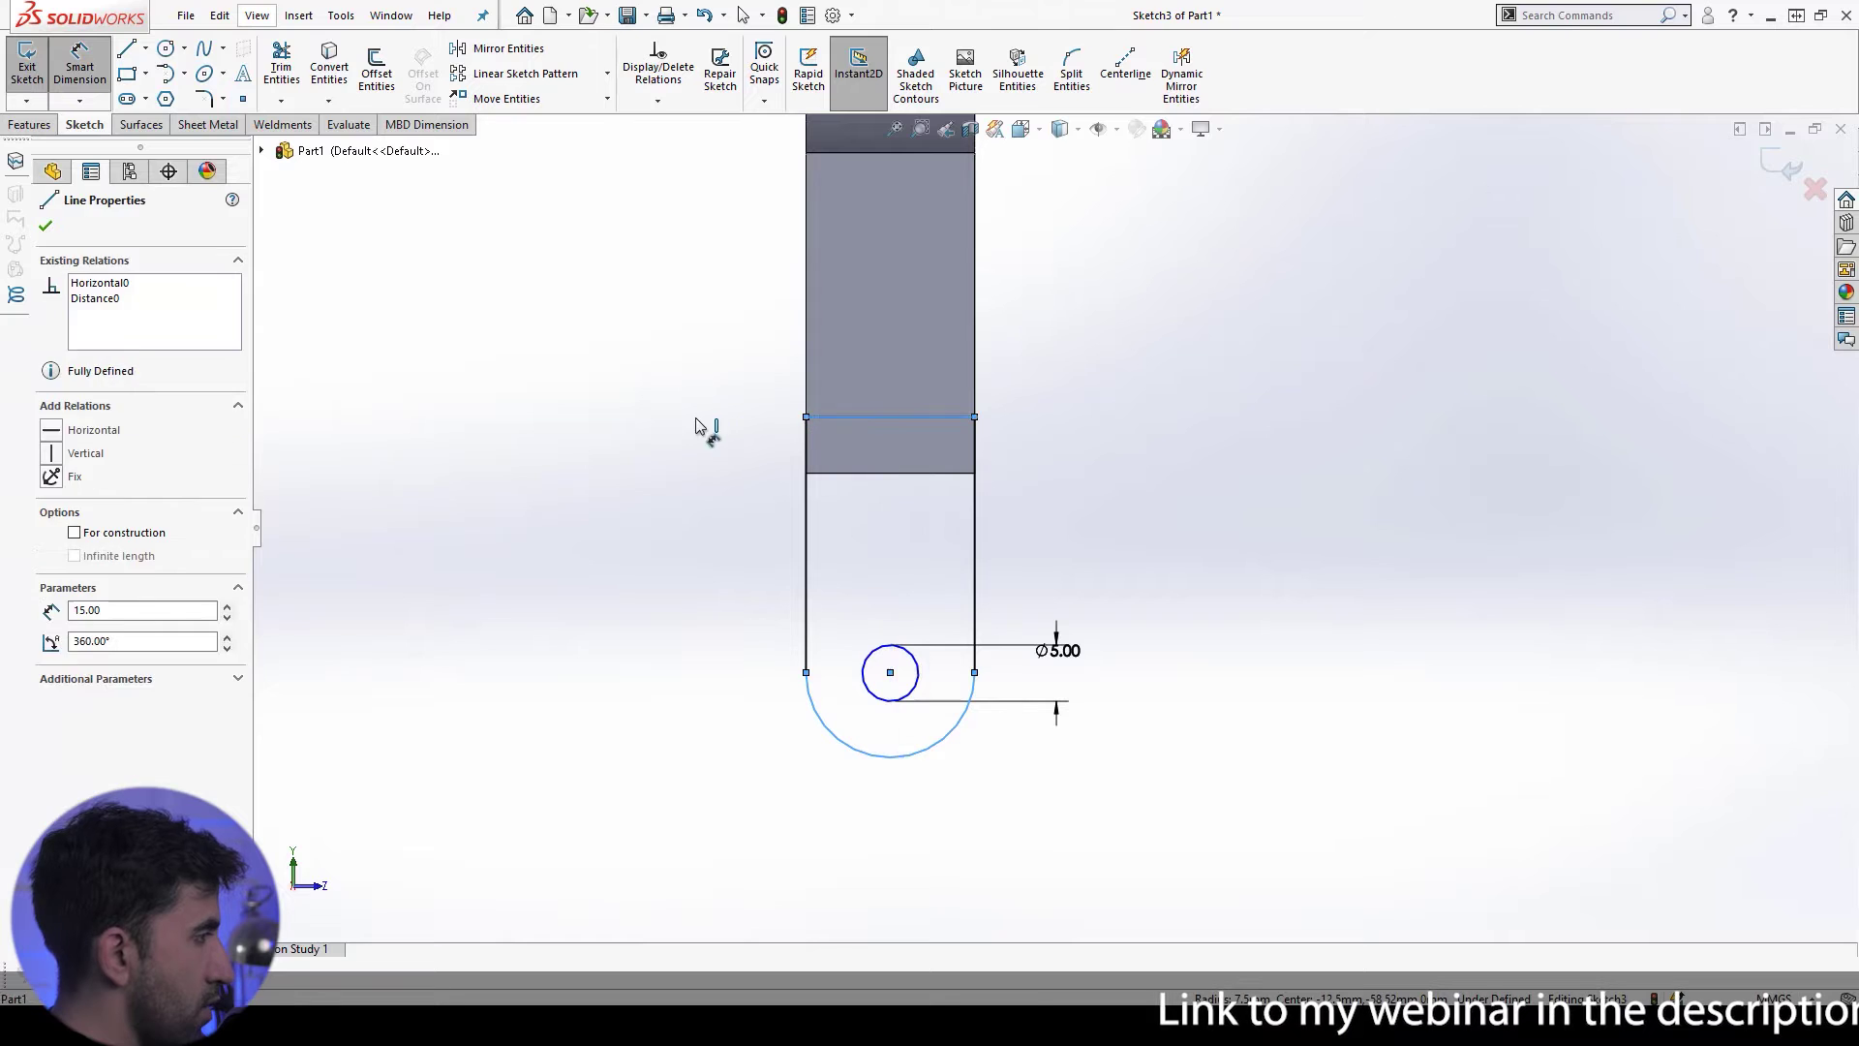
{"action": "left_click", "coordinate": [650, 592]}
{"action": "type", "text": "25"}
{"action": "key", "text": "Return"}
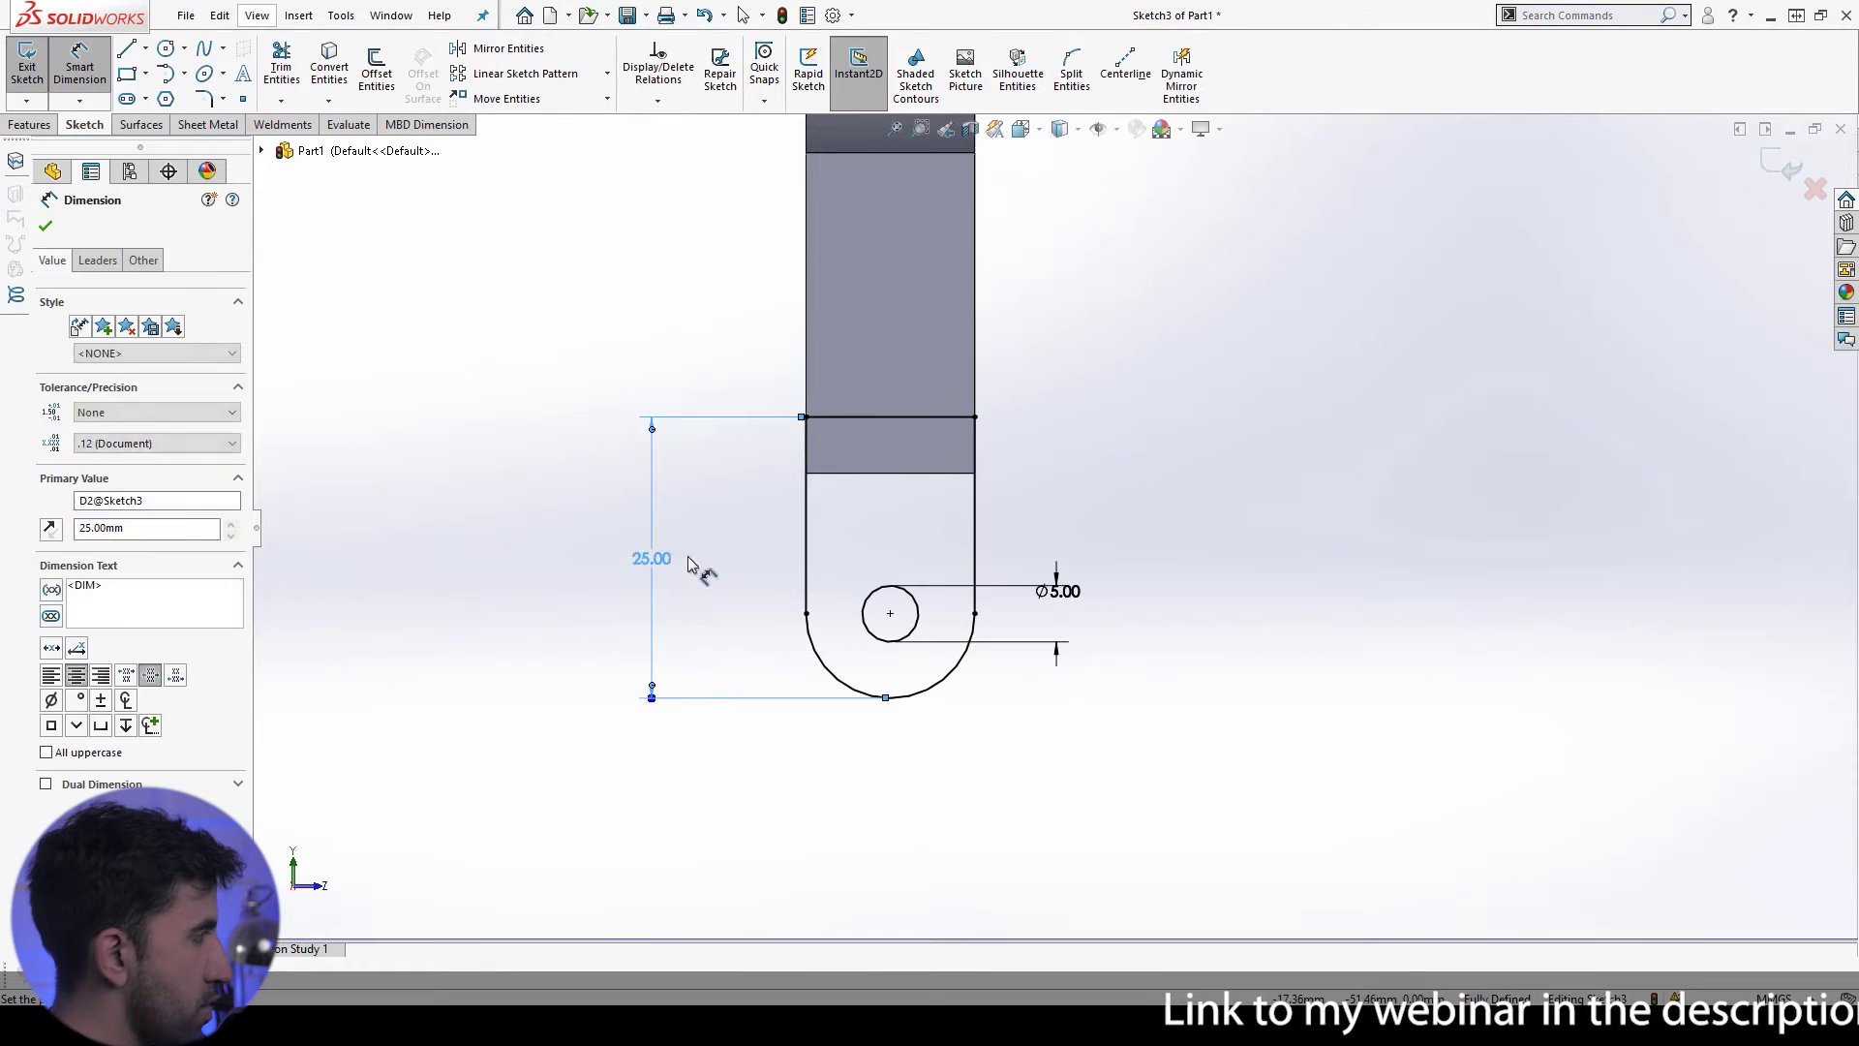
{"action": "key", "text": "Escape"}
{"action": "left_click", "coordinate": [31, 124]}
{"action": "left_click", "coordinate": [34, 66]}
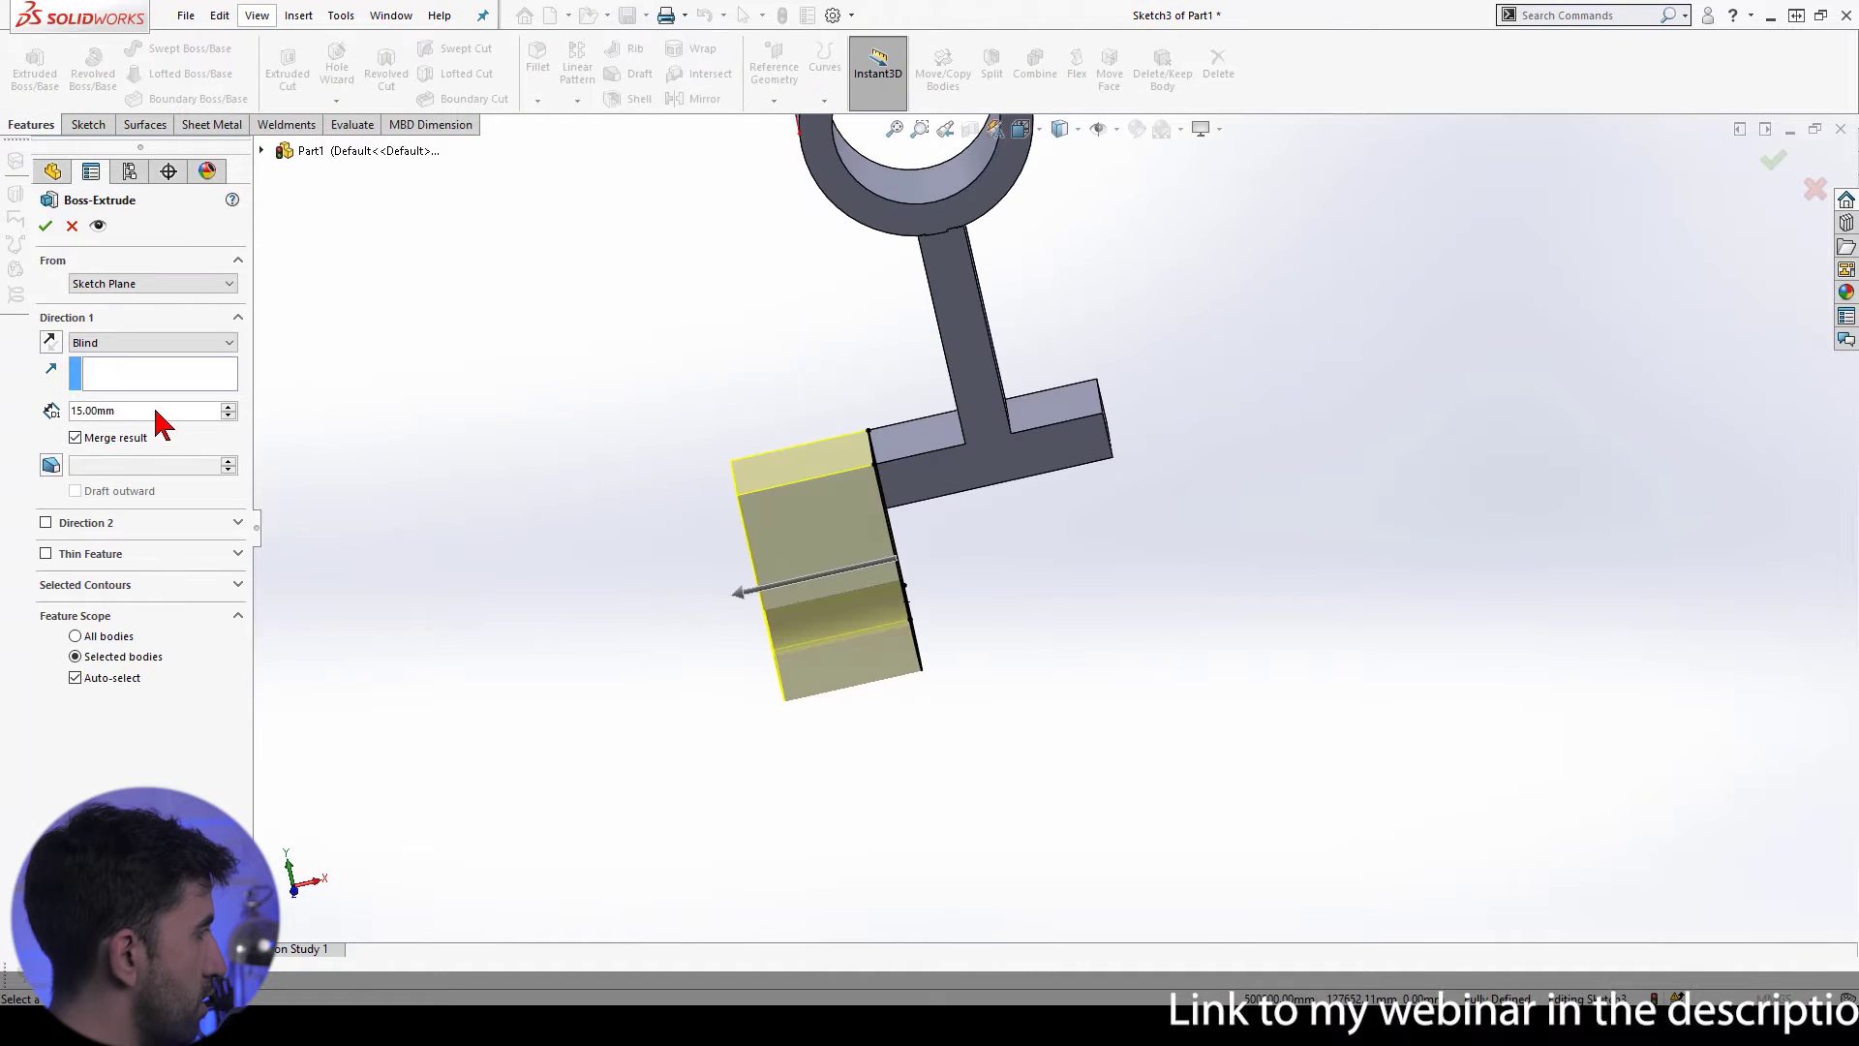
Step: Extrude the tab 2 mm thick, offset 2 mm from the face, merged into the column-and-base body
{"action": "type", "text": "2"}
{"action": "key", "text": "Return"}
{"action": "left_click", "coordinate": [172, 282]}
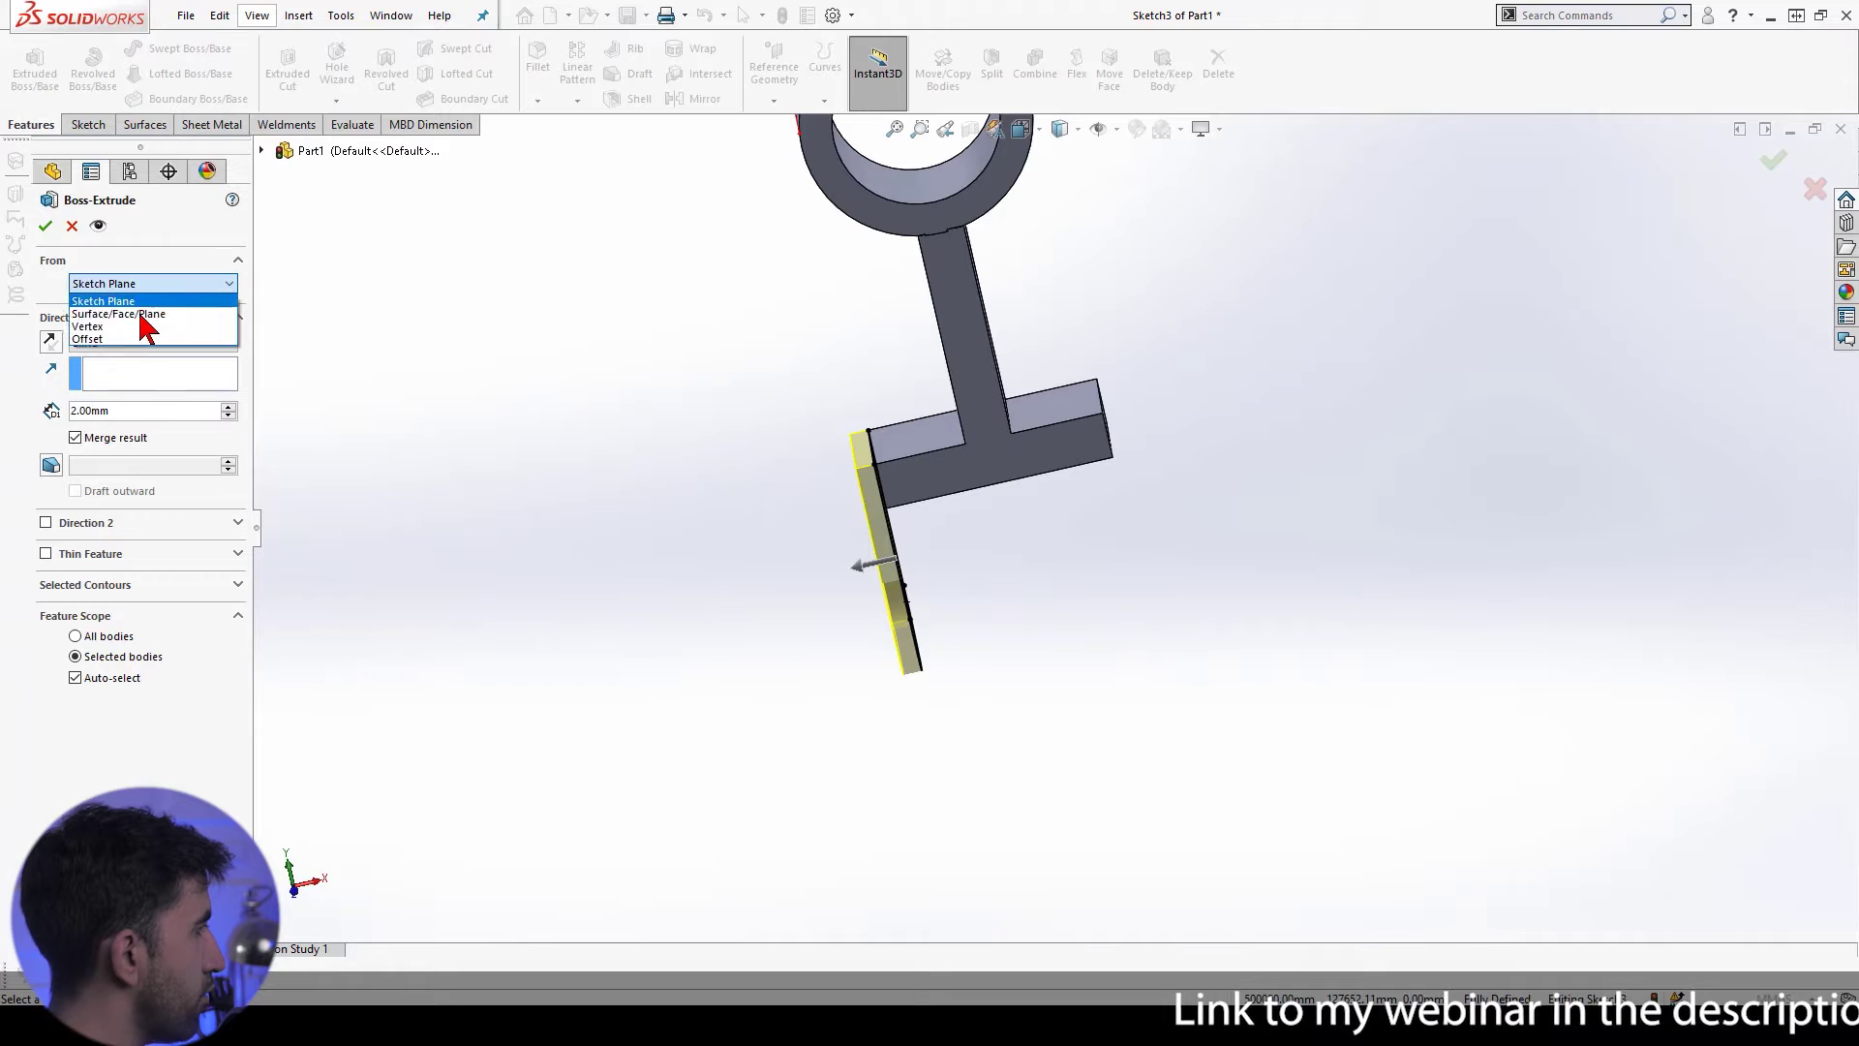
{"action": "left_click", "coordinate": [111, 345]}
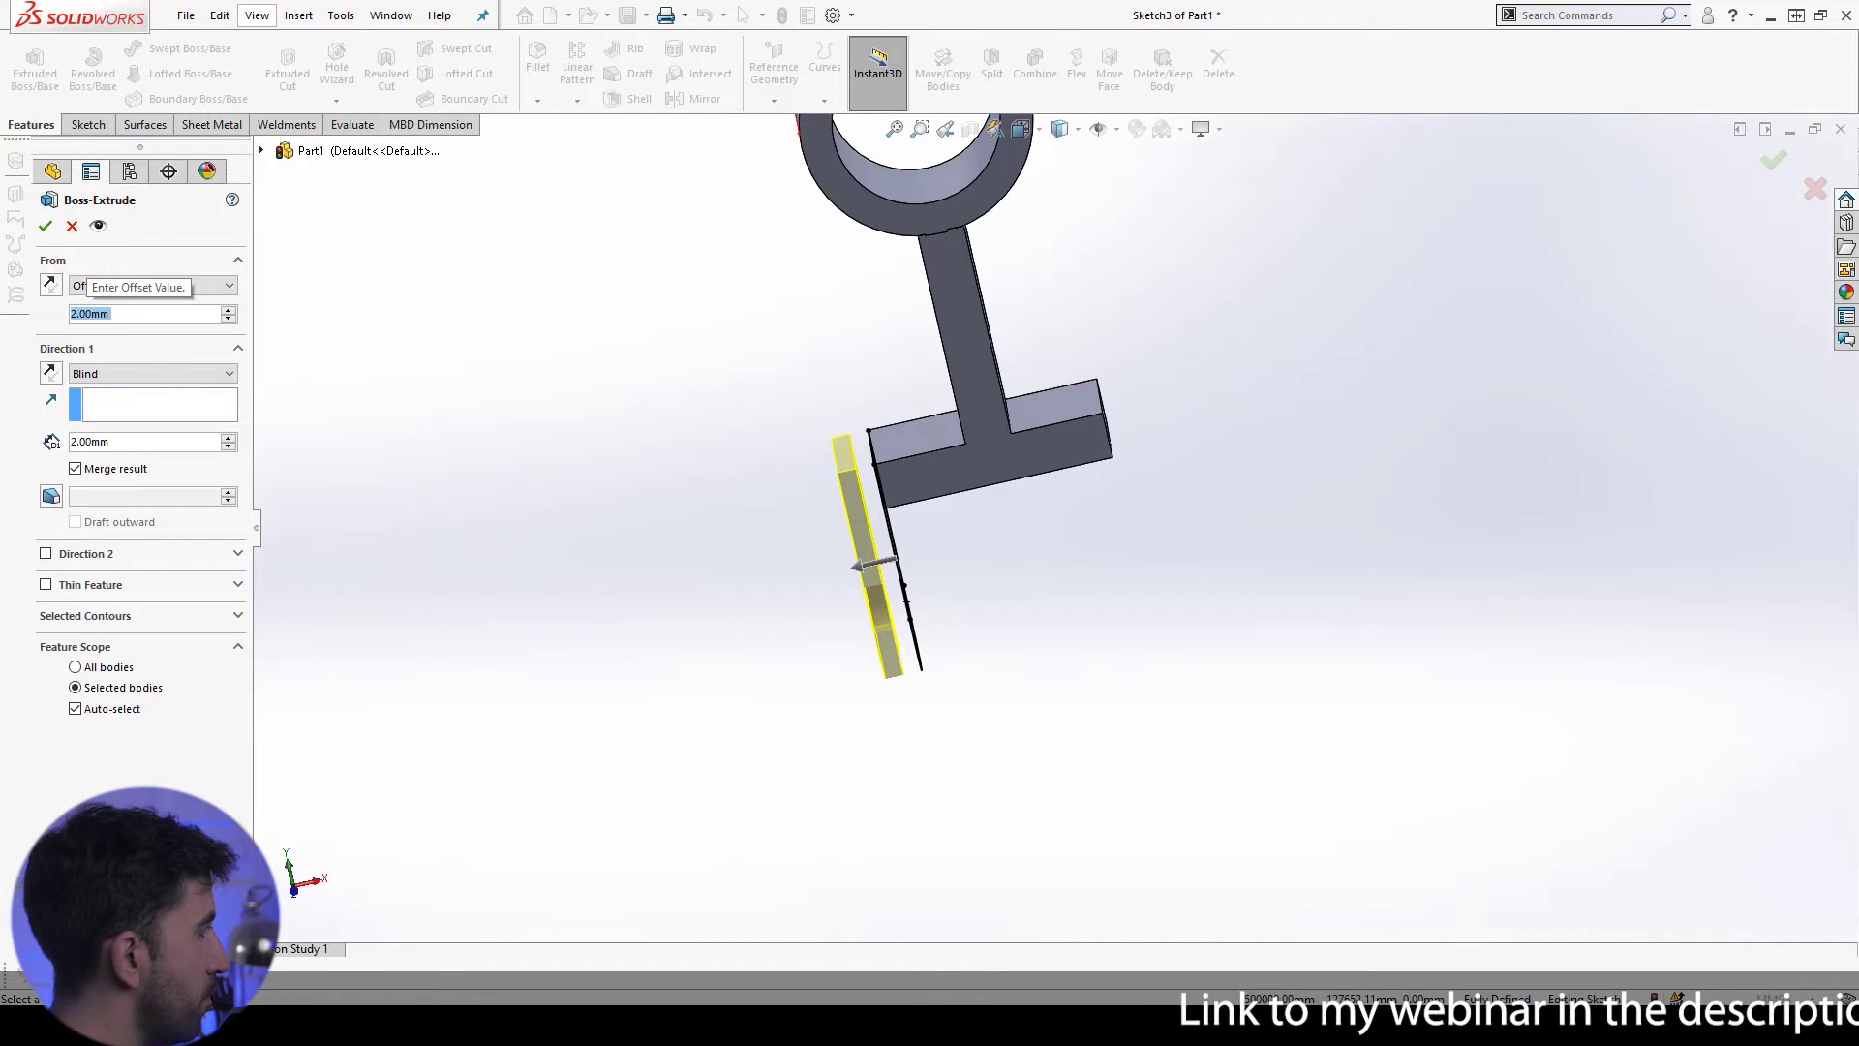
{"action": "type", "text": "2"}
{"action": "key", "text": "Return"}
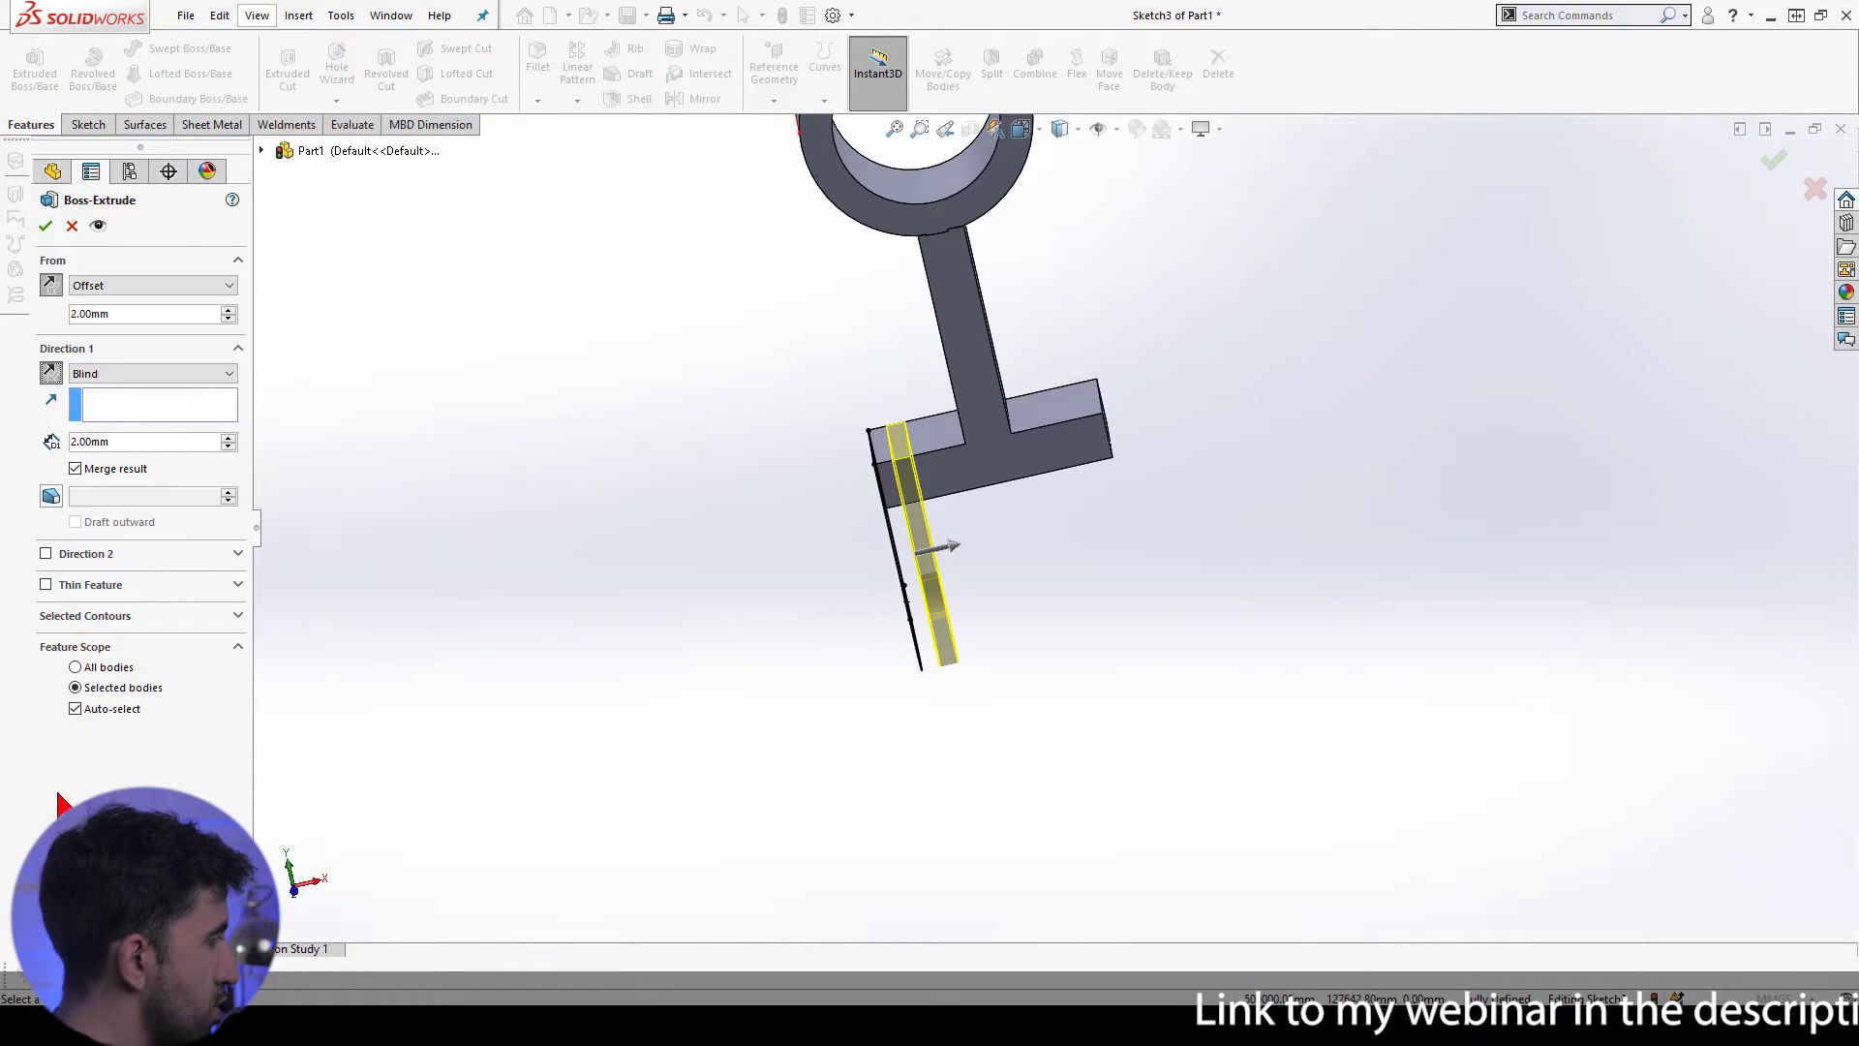
{"action": "left_click", "coordinate": [75, 709]}
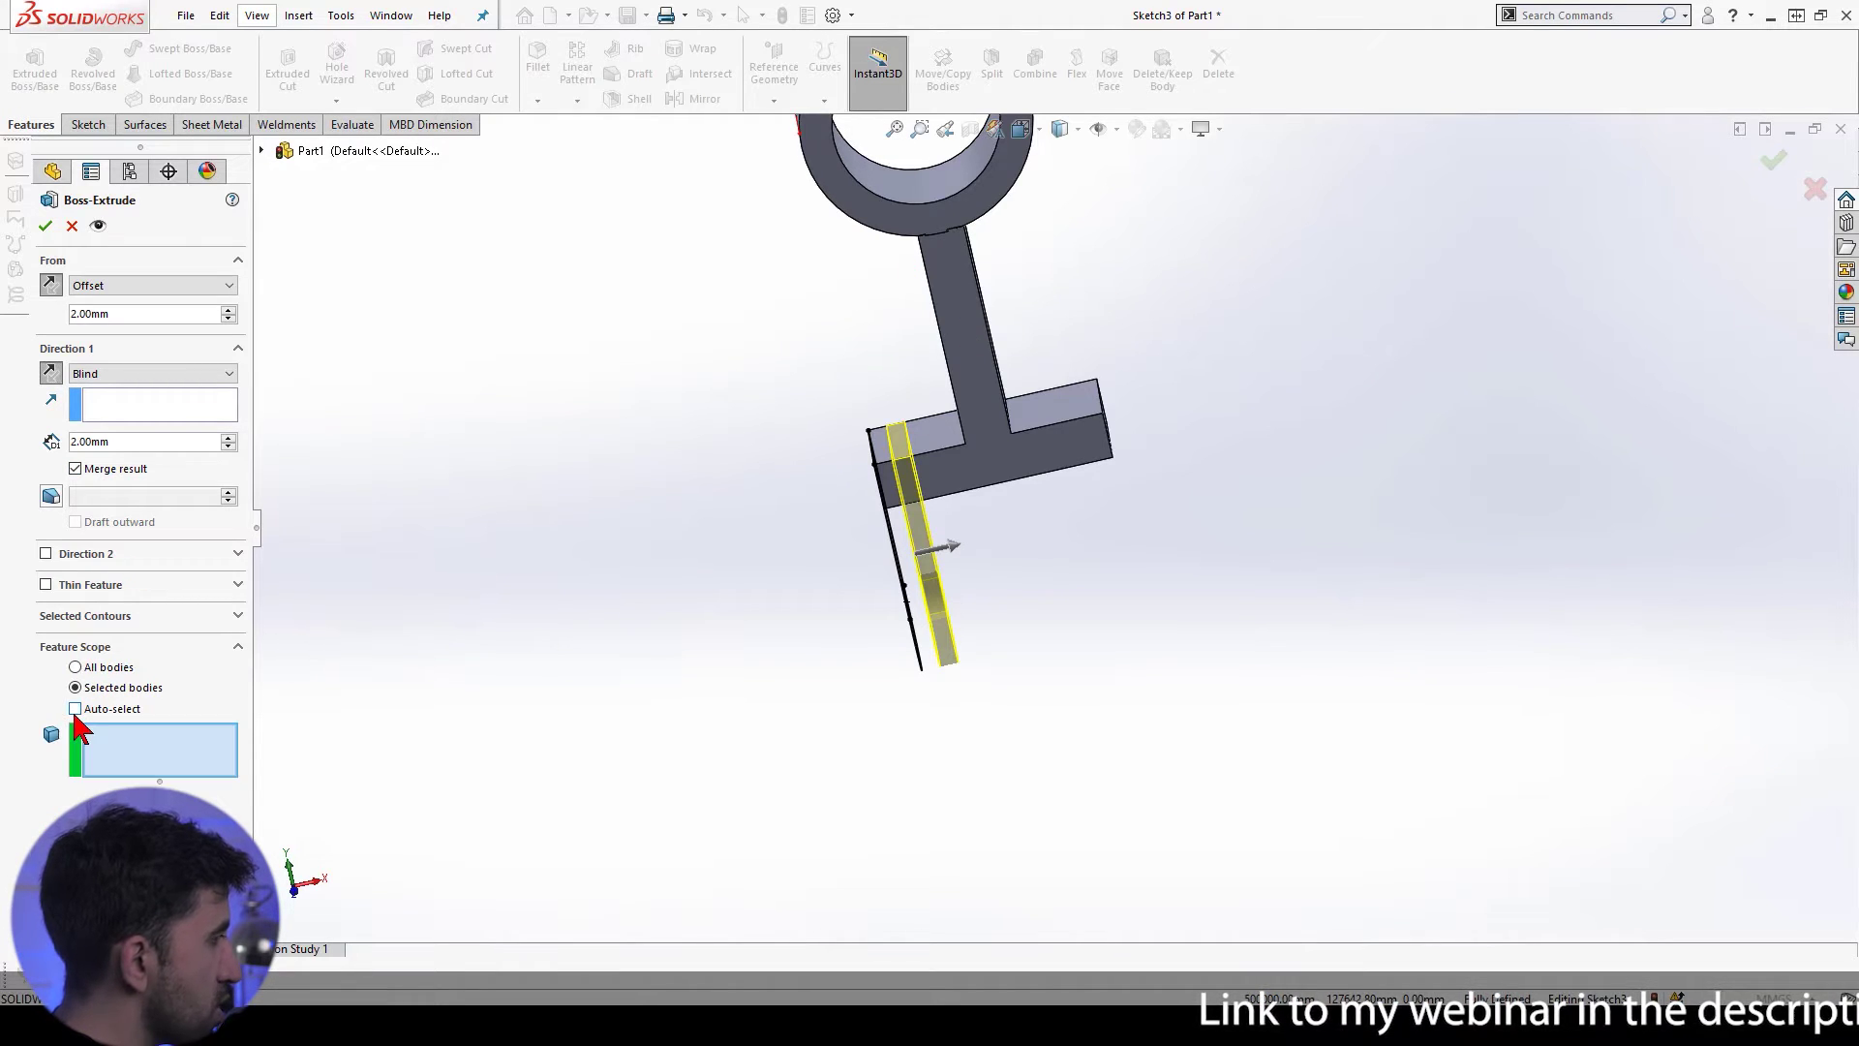
{"action": "left_click", "coordinate": [985, 379]}
{"action": "key", "text": "Return"}
{"action": "scroll", "coordinate": [1104, 581], "scroll_direction": "up", "scroll_amount": 3}
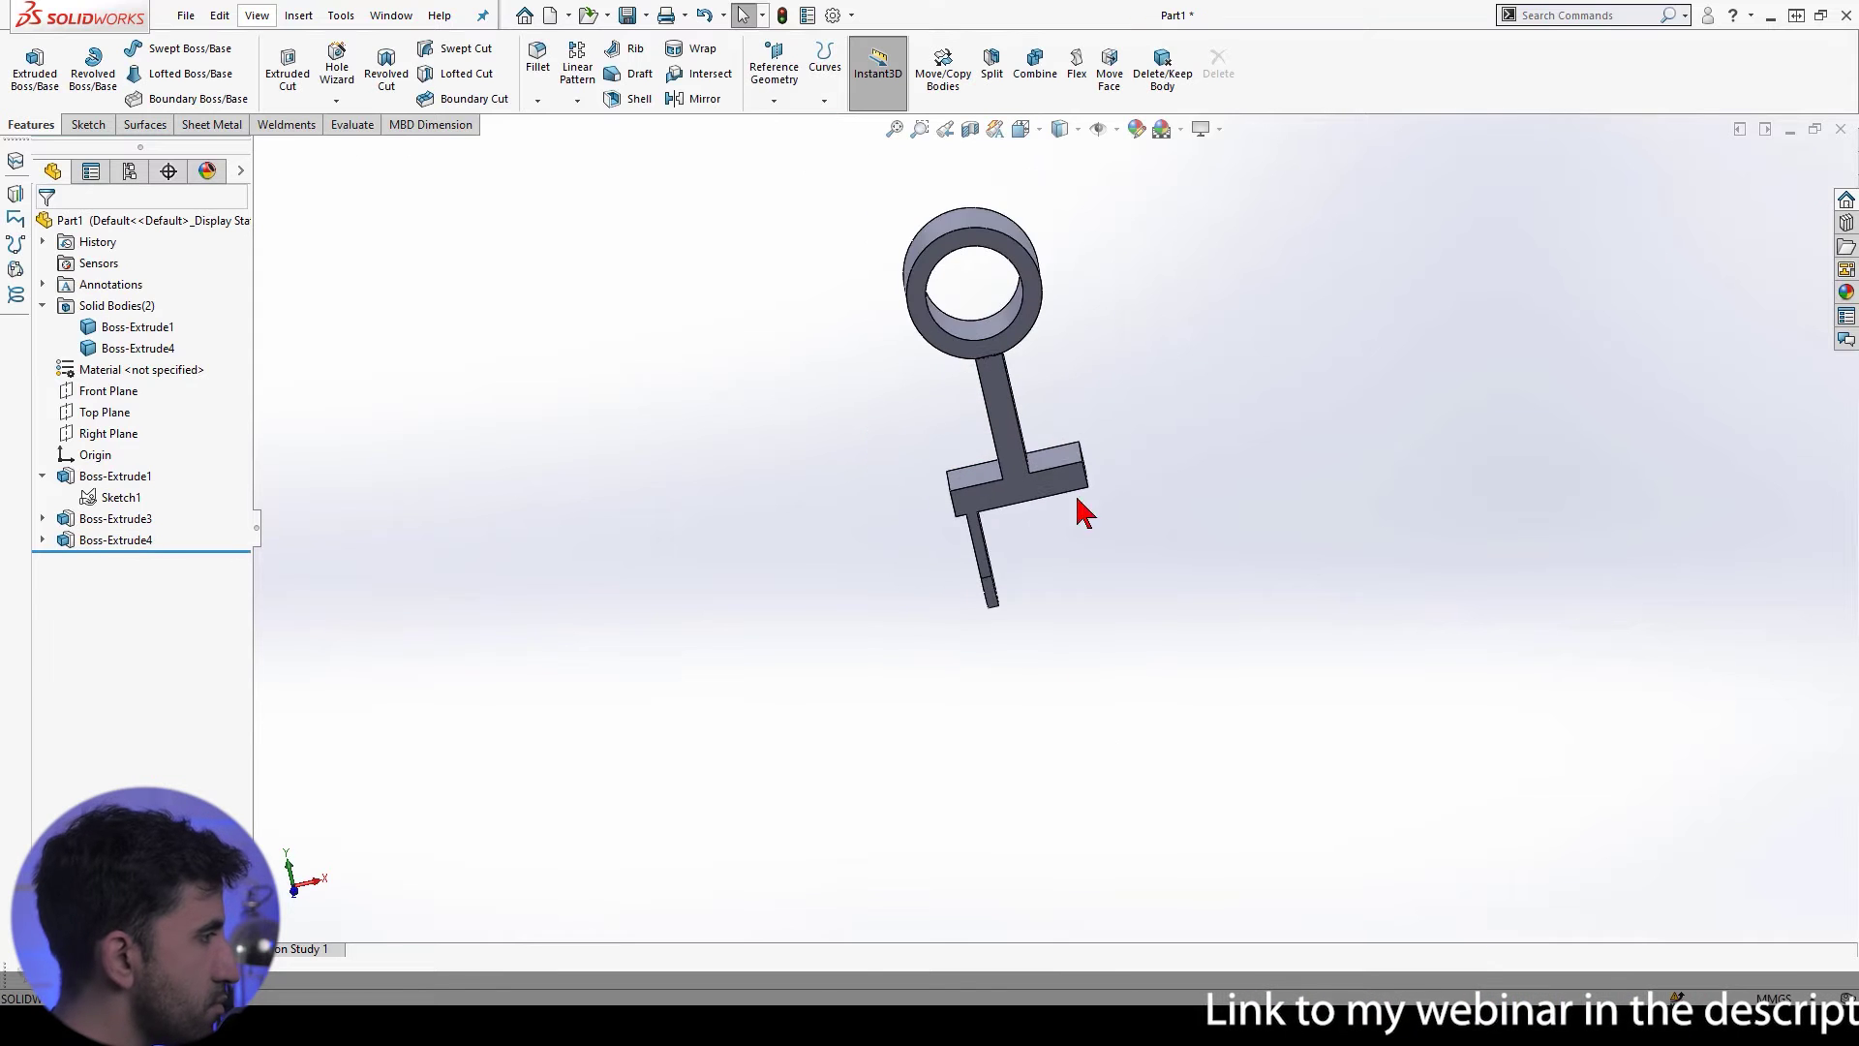
{"action": "scroll", "coordinate": [871, 484], "scroll_direction": "down", "scroll_amount": 1}
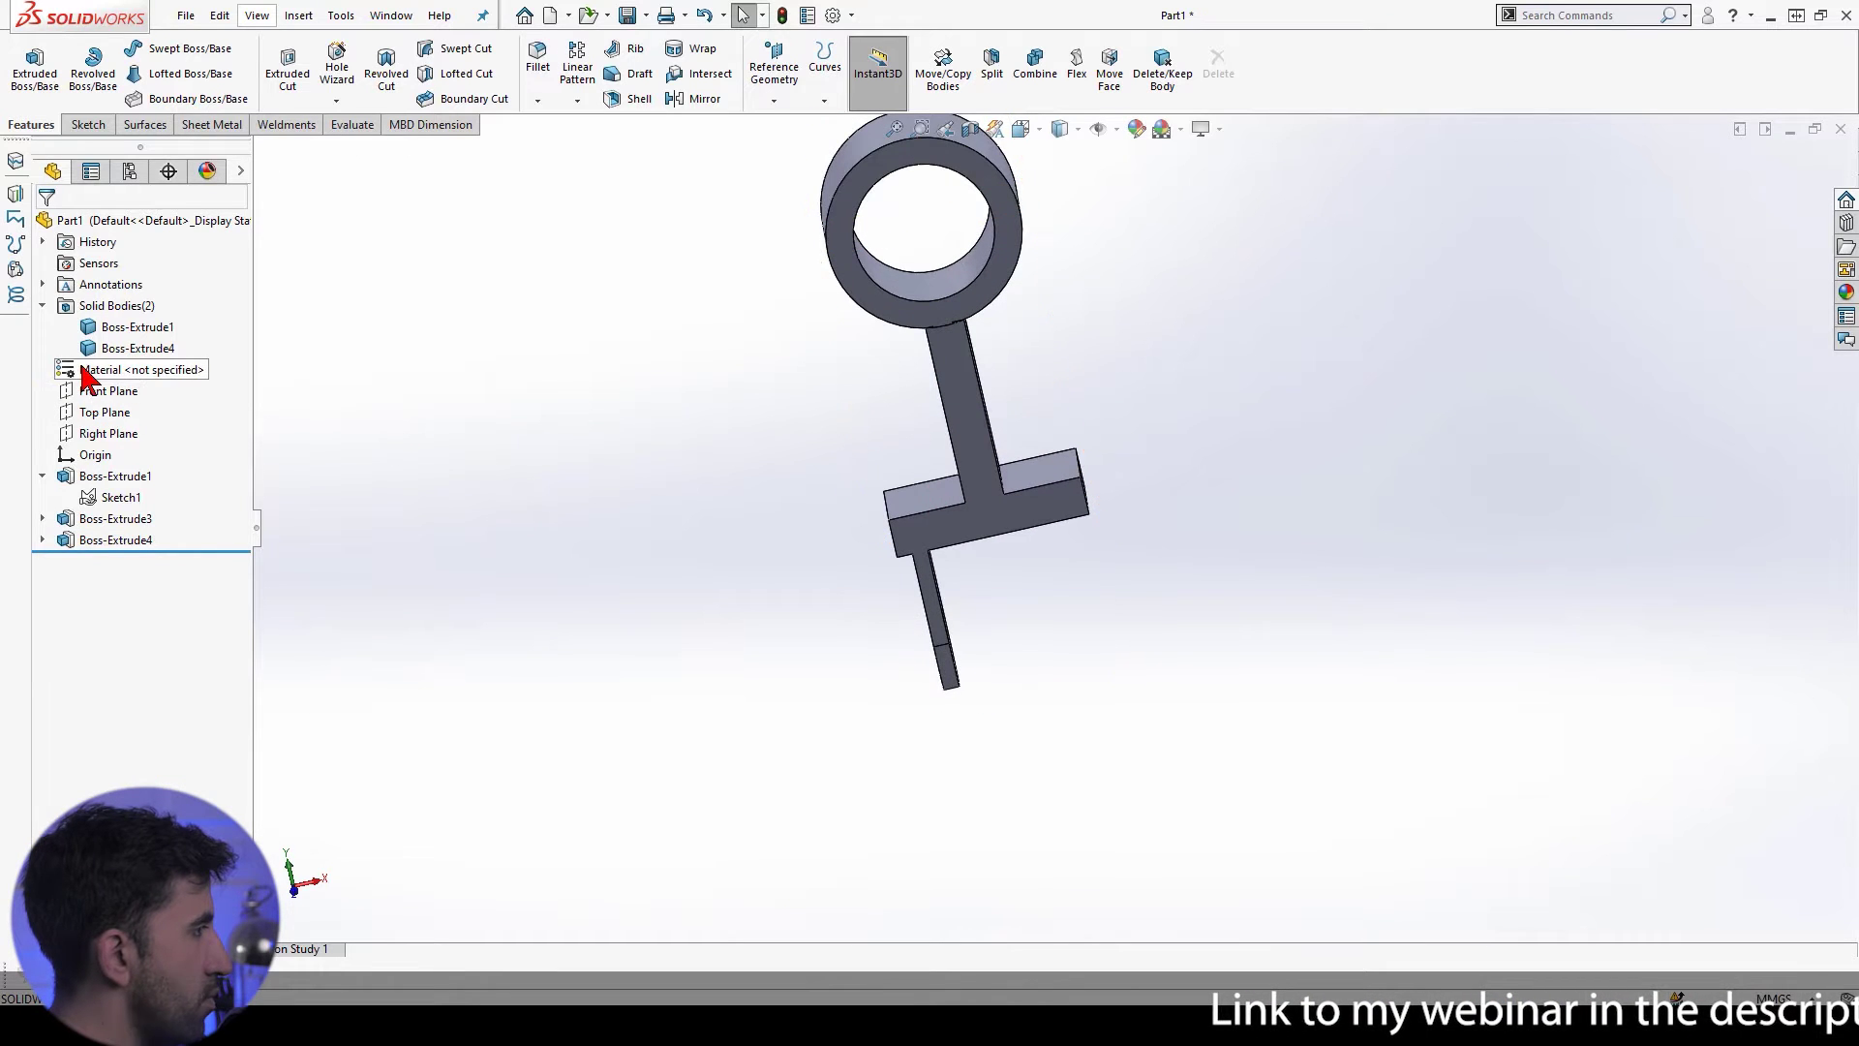
Step: Mirror the holed tab body across the Right Plane
{"action": "left_click", "coordinate": [102, 433]}
{"action": "left_click", "coordinate": [705, 97]}
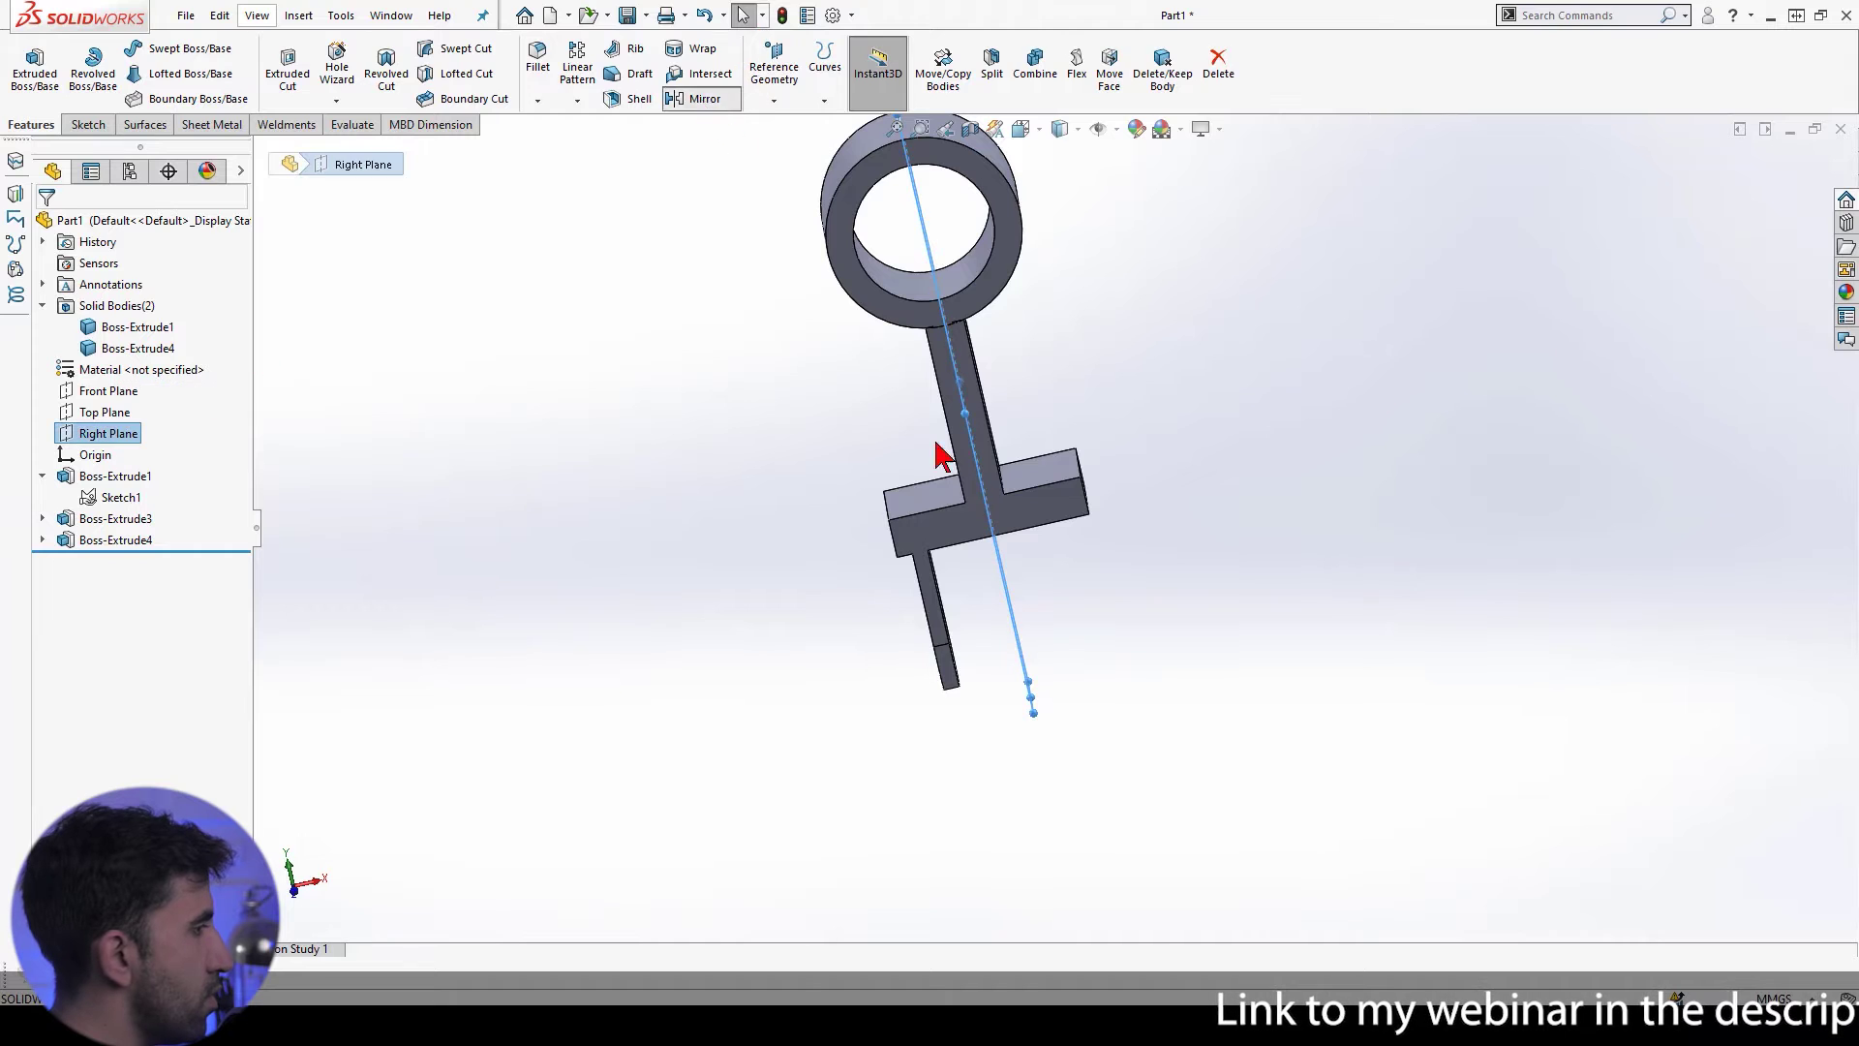
{"action": "middle_click_drag", "start_coordinate": [946, 449], "coordinate": [893, 590]}
{"action": "left_click", "coordinate": [890, 591]}
{"action": "key", "text": "Return"}
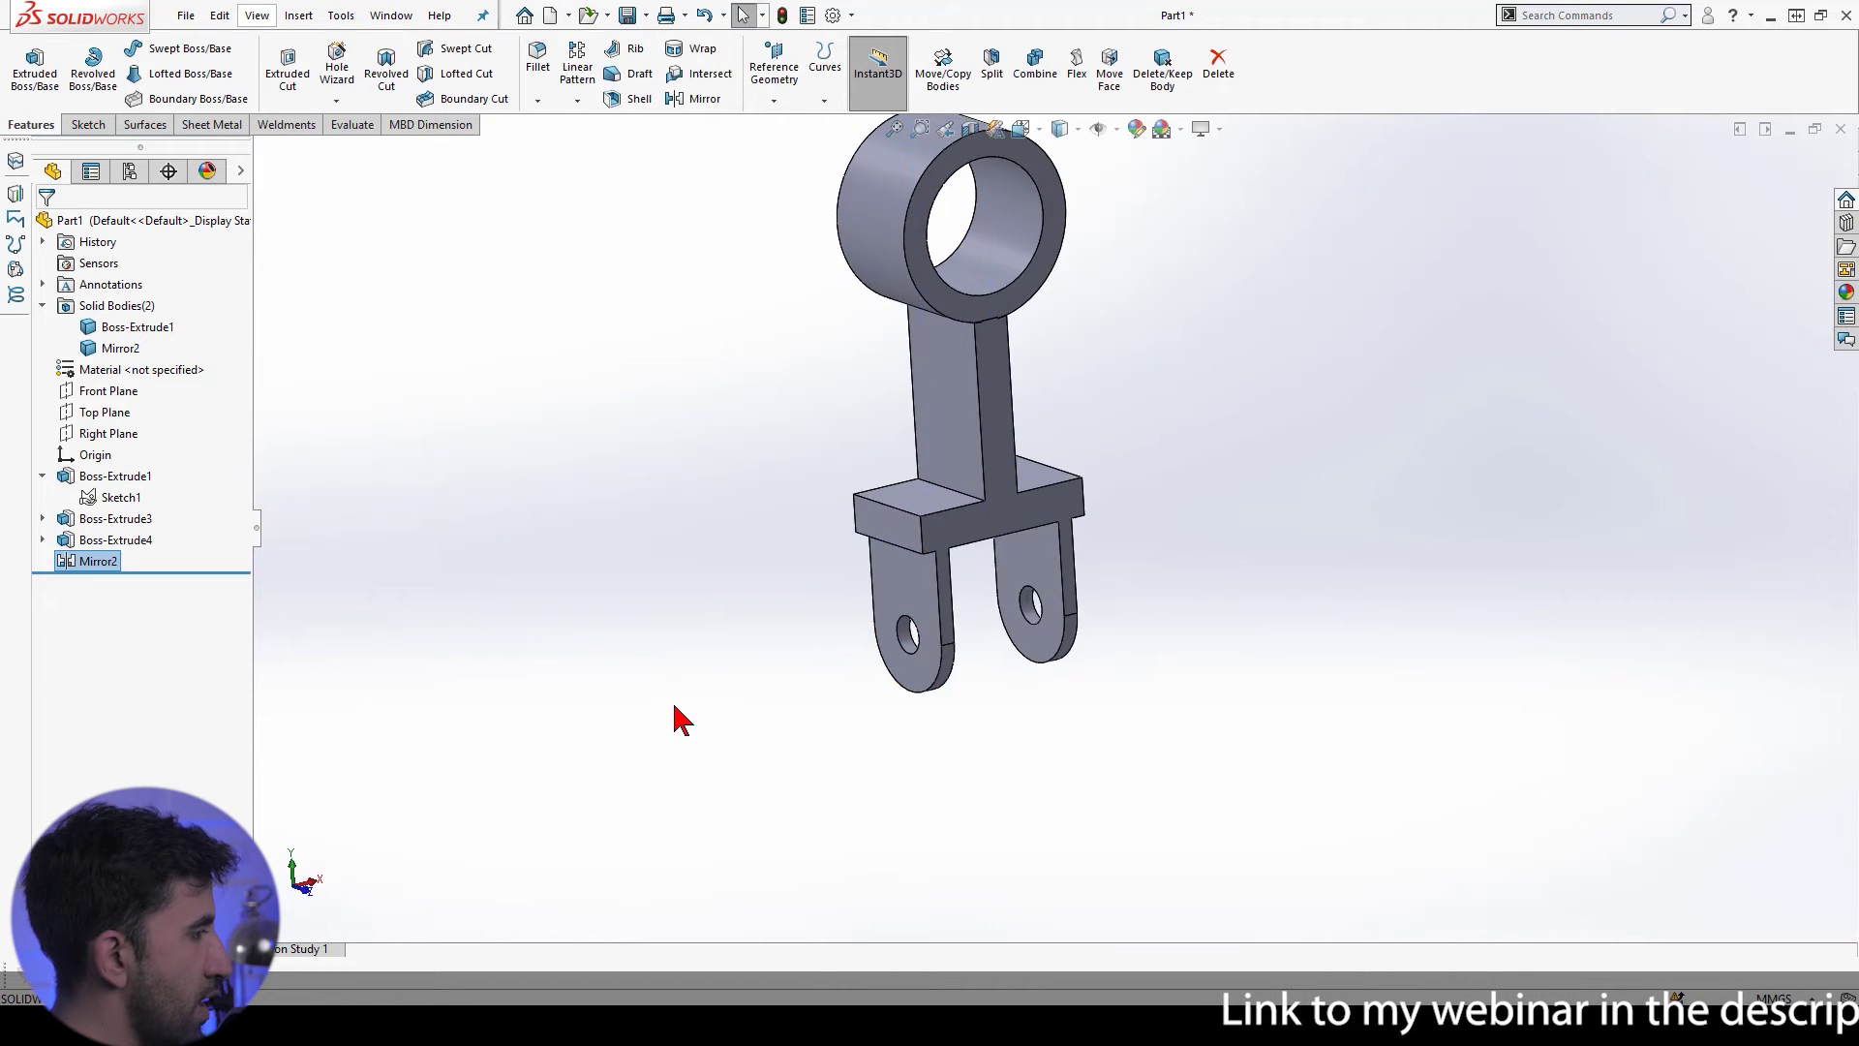
{"action": "scroll", "coordinate": [1100, 494], "scroll_direction": "up", "scroll_amount": 3}
{"action": "scroll", "coordinate": [1020, 390], "scroll_direction": "down", "scroll_amount": 5}
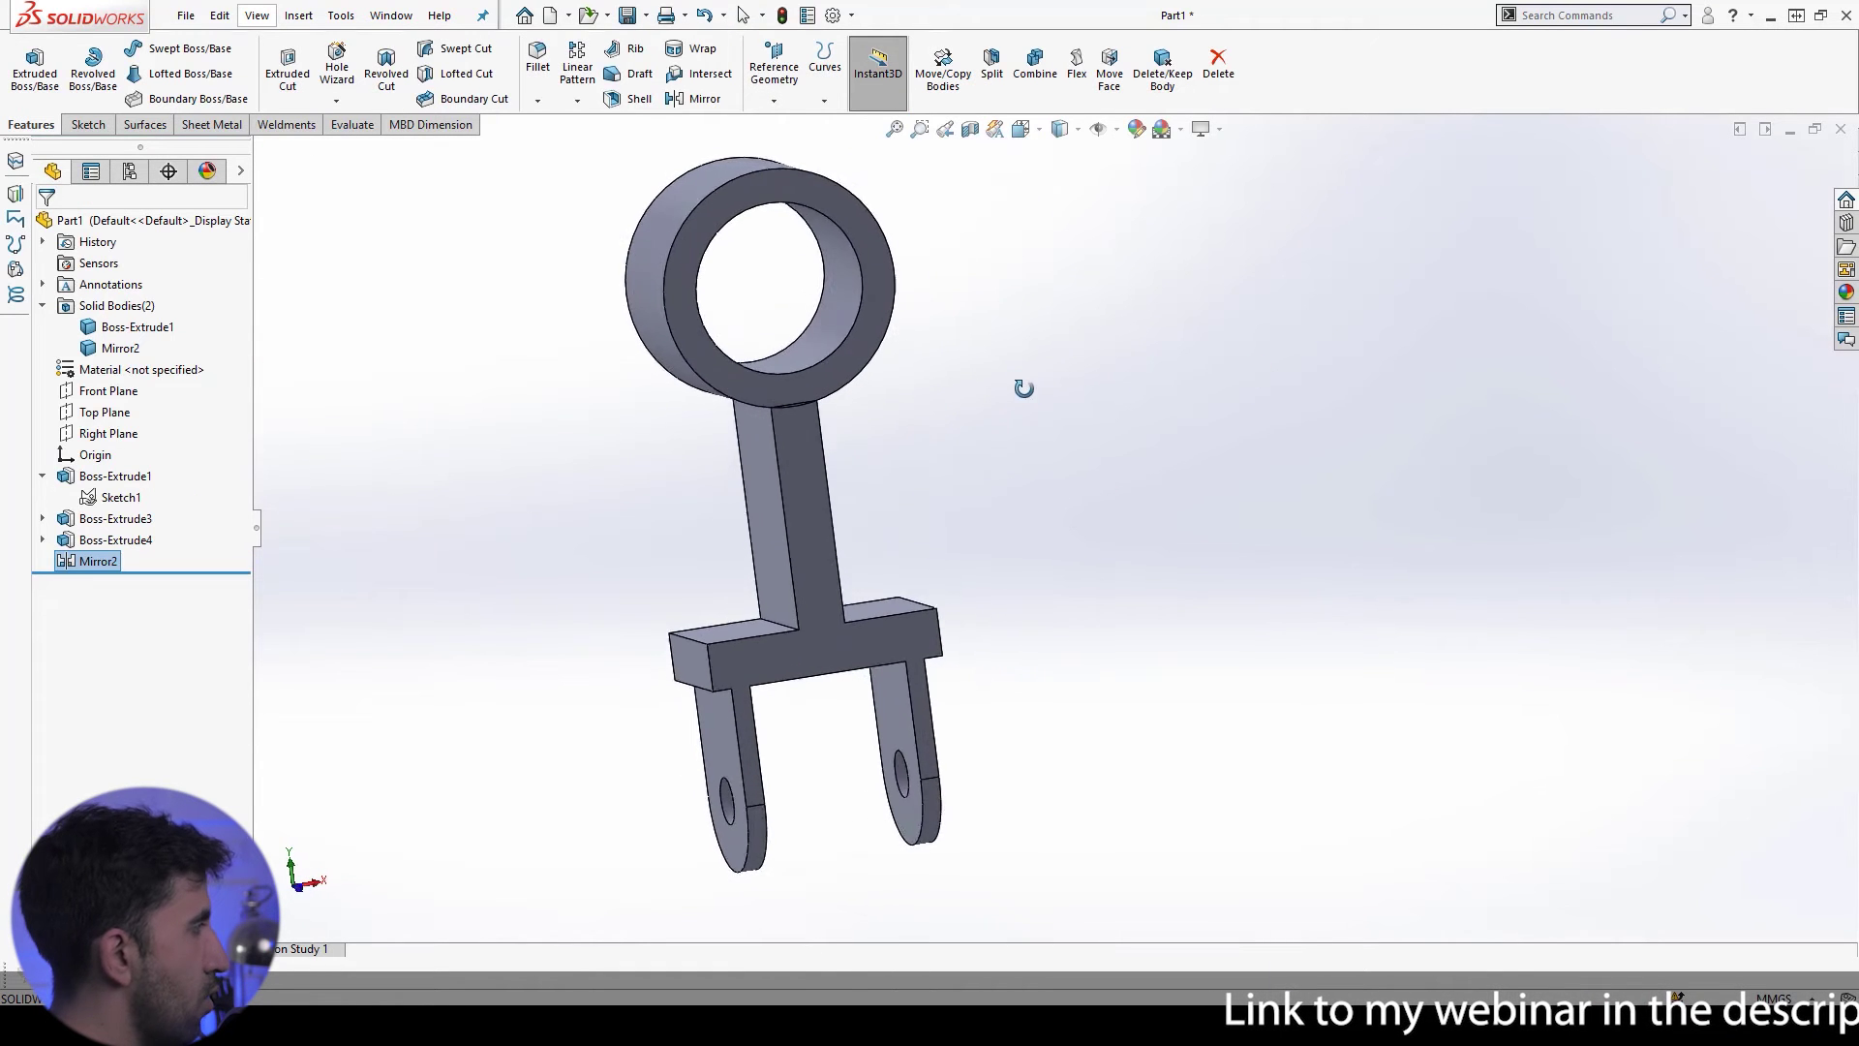
Step: Check the prong body and cylinder body, then compare the model with the exercise drawing PDF
{"action": "left_click", "coordinate": [101, 351]}
{"action": "left_click", "coordinate": [135, 326]}
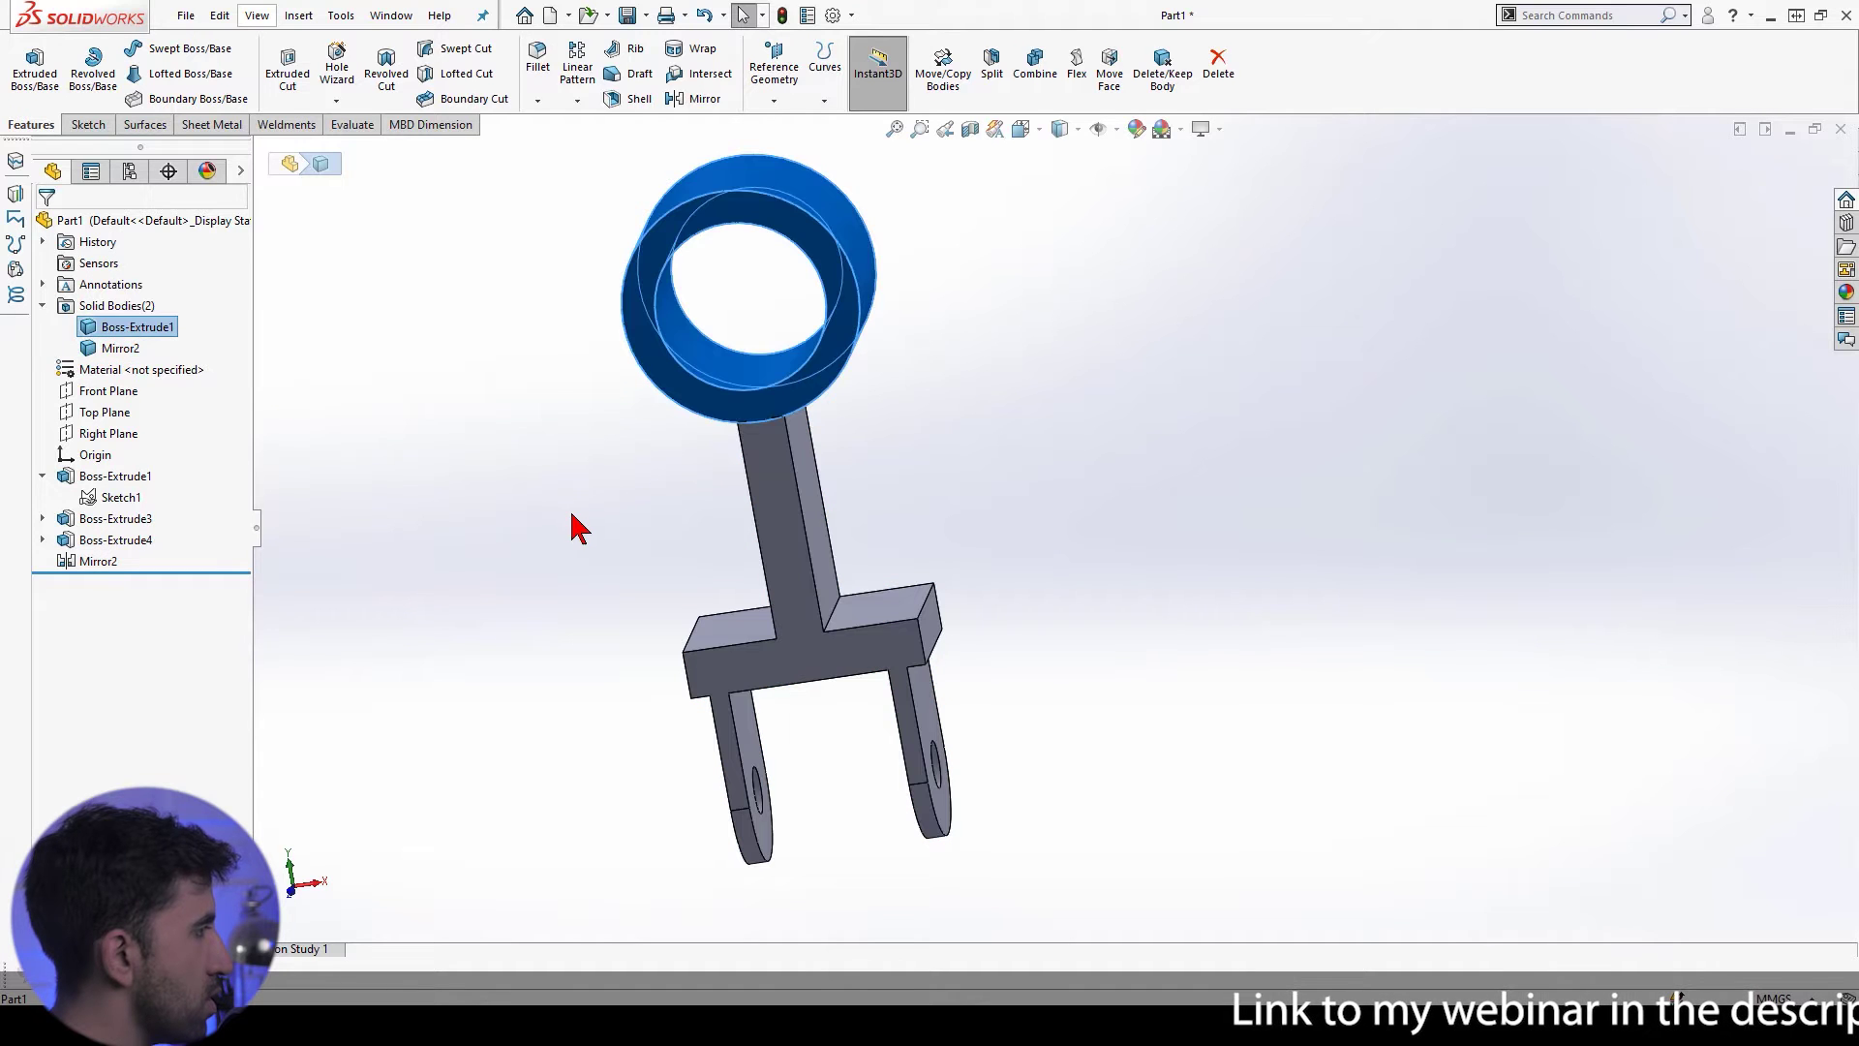
{"action": "left_click", "coordinate": [556, 523]}
{"action": "key", "text": "ctrl+7"}
{"action": "key", "text": "alt+Tab"}
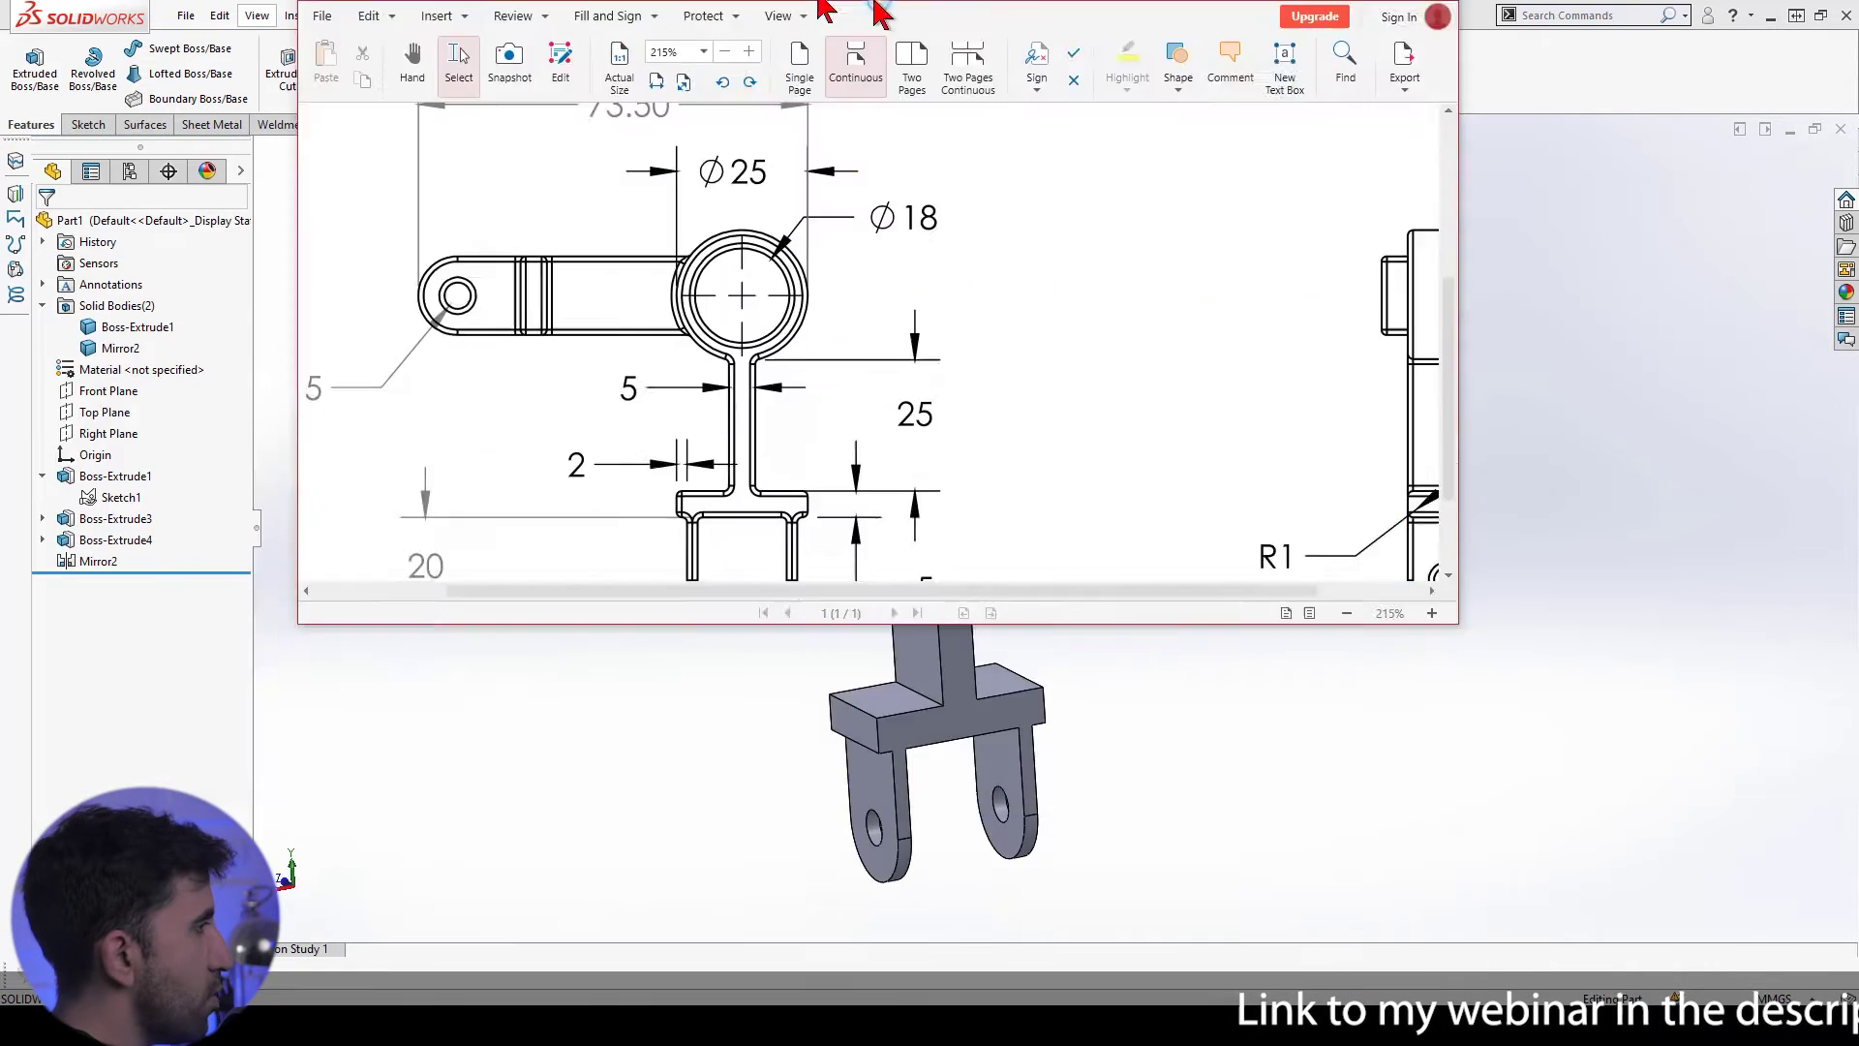
{"action": "scroll", "coordinate": [913, 521], "scroll_direction": "up", "scroll_amount": 3}
{"action": "scroll", "coordinate": [554, 467], "scroll_direction": "up", "scroll_amount": 1}
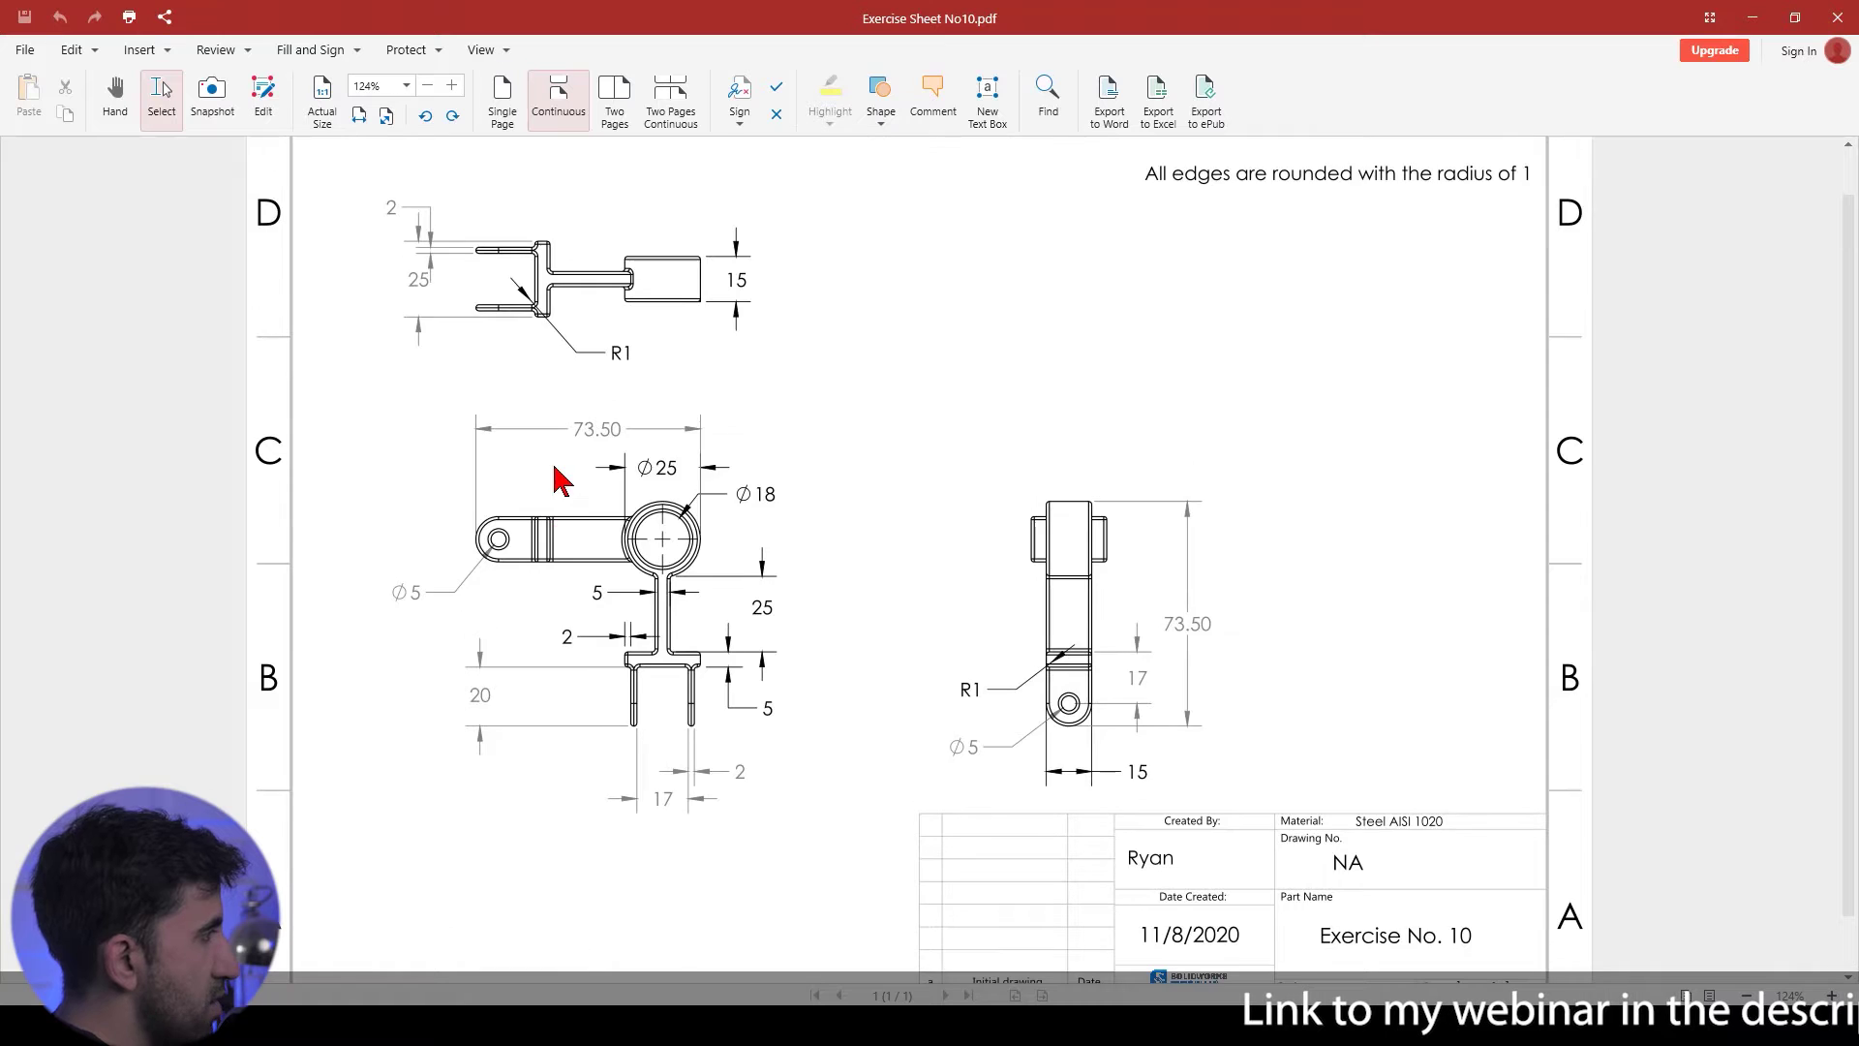
{"action": "scroll", "coordinate": [908, 501], "scroll_direction": "up", "scroll_amount": 1}
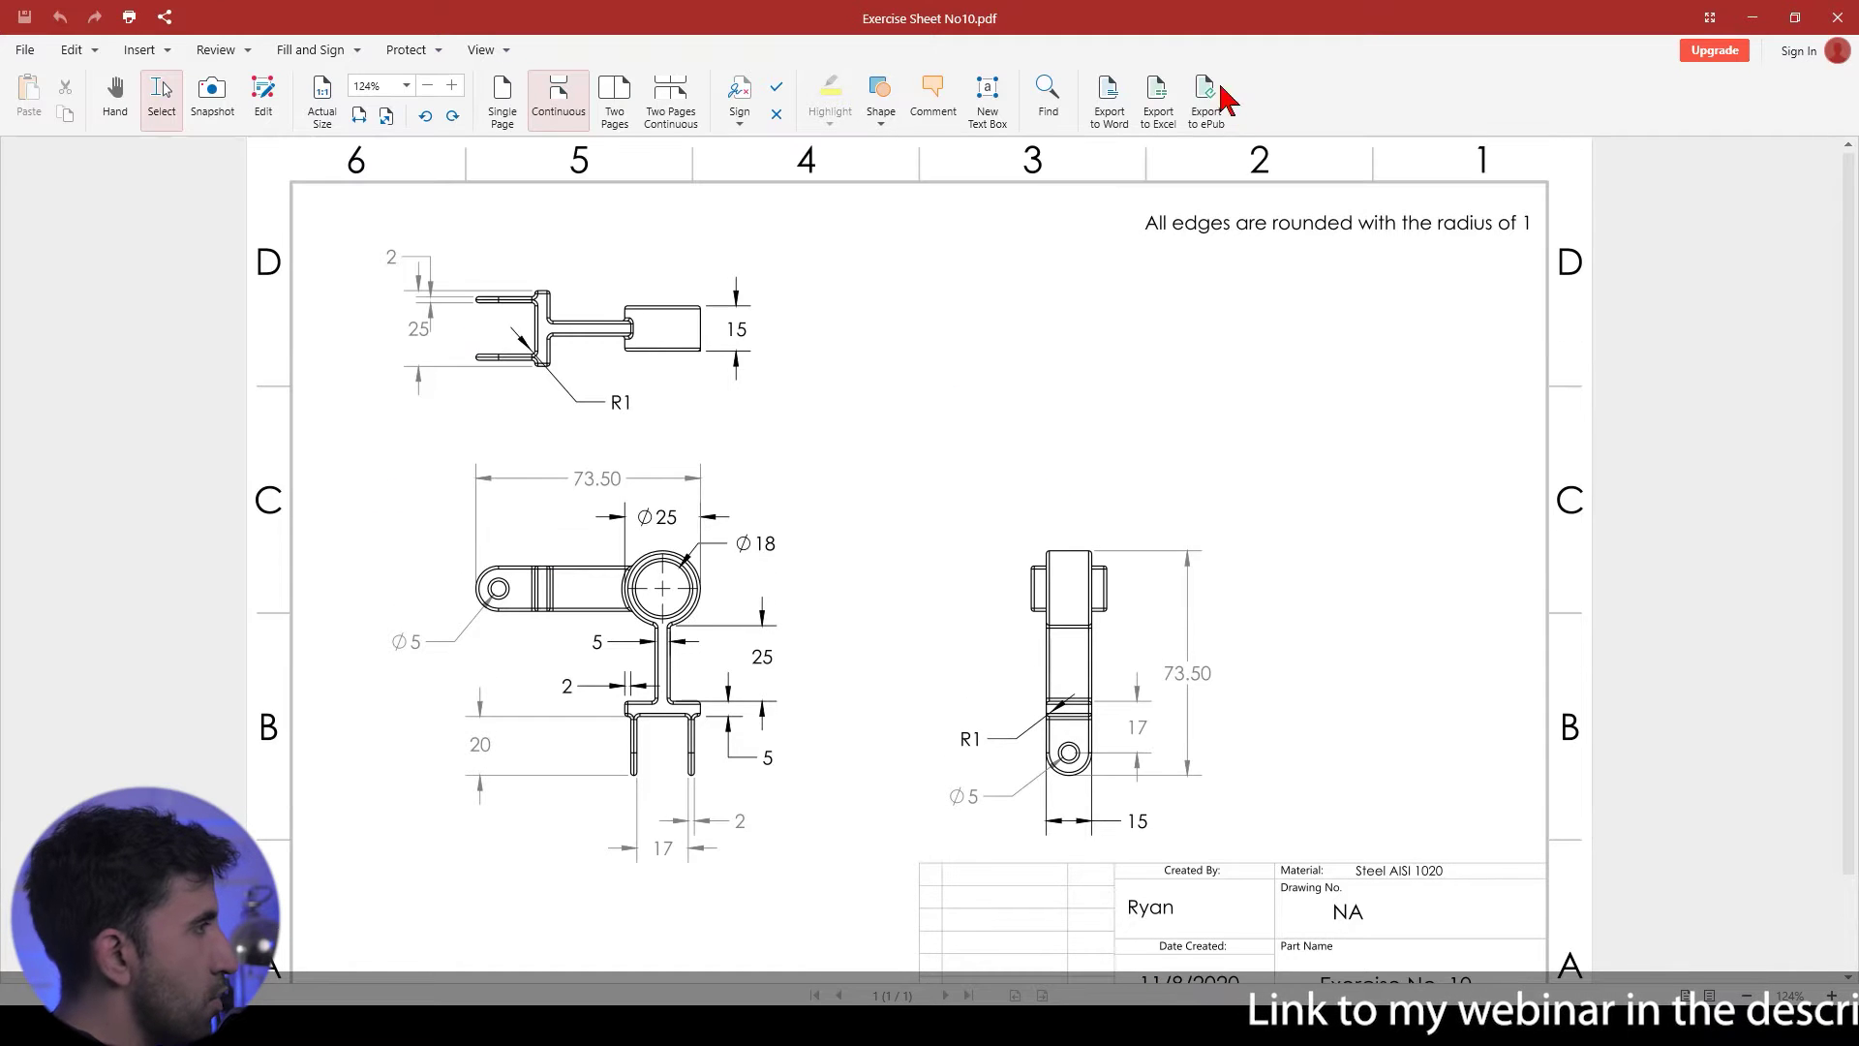
{"action": "key", "text": "alt+Tab"}
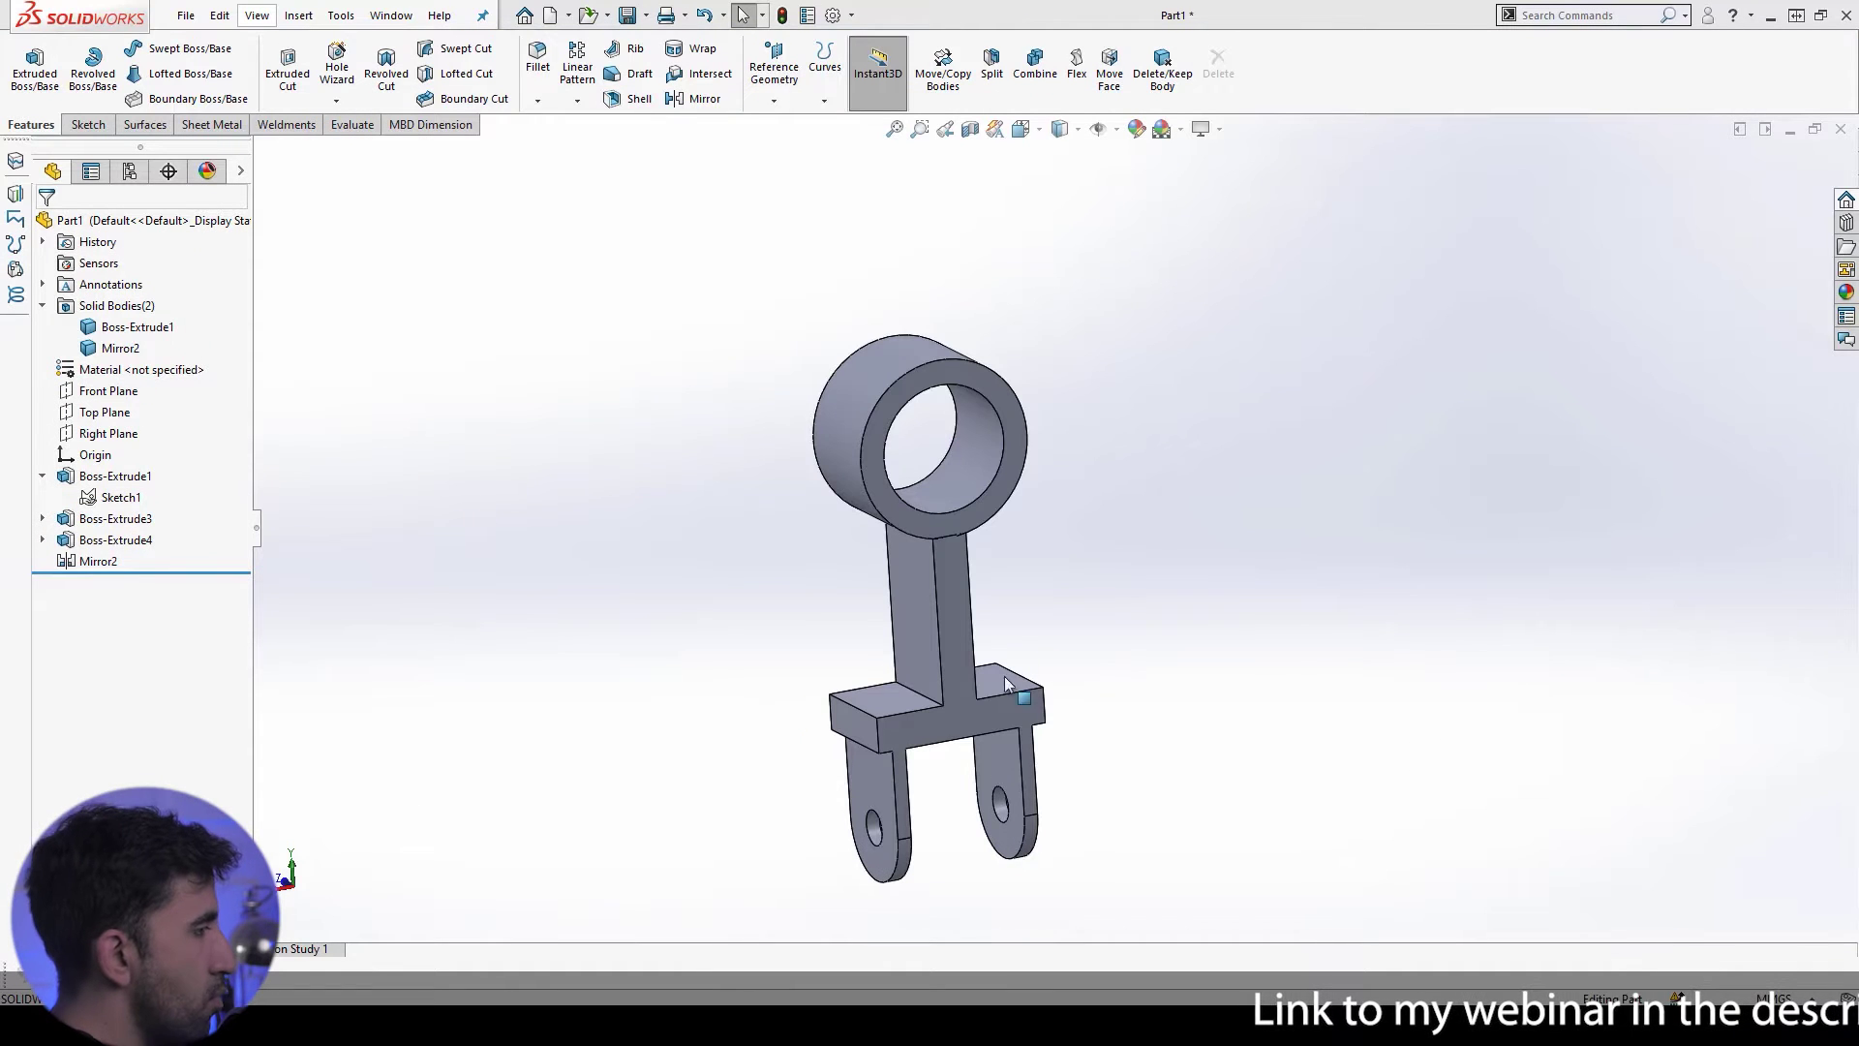
Step: In Move/Copy Bodies, show temporary axes and choose the ring's central axis for rotation
{"action": "middle_click_drag", "start_coordinate": [834, 456], "coordinate": [1141, 510]}
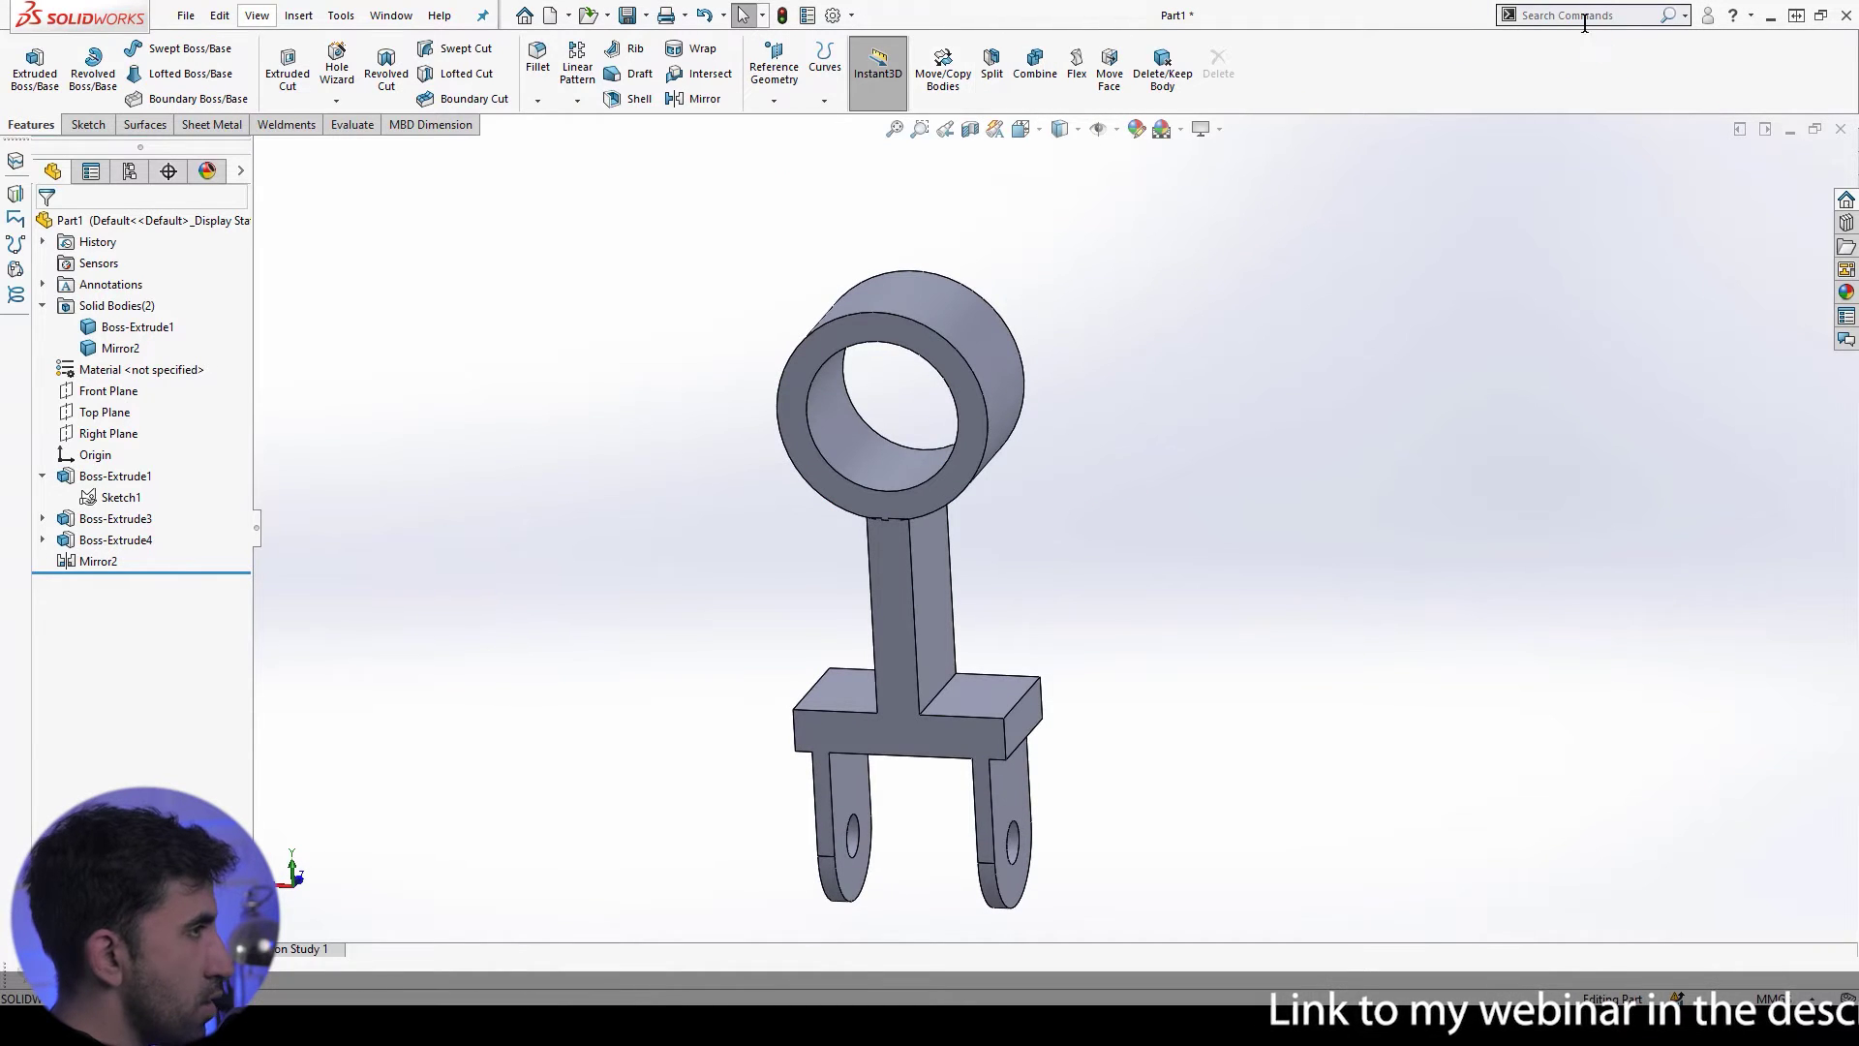
{"action": "left_click", "coordinate": [942, 66]}
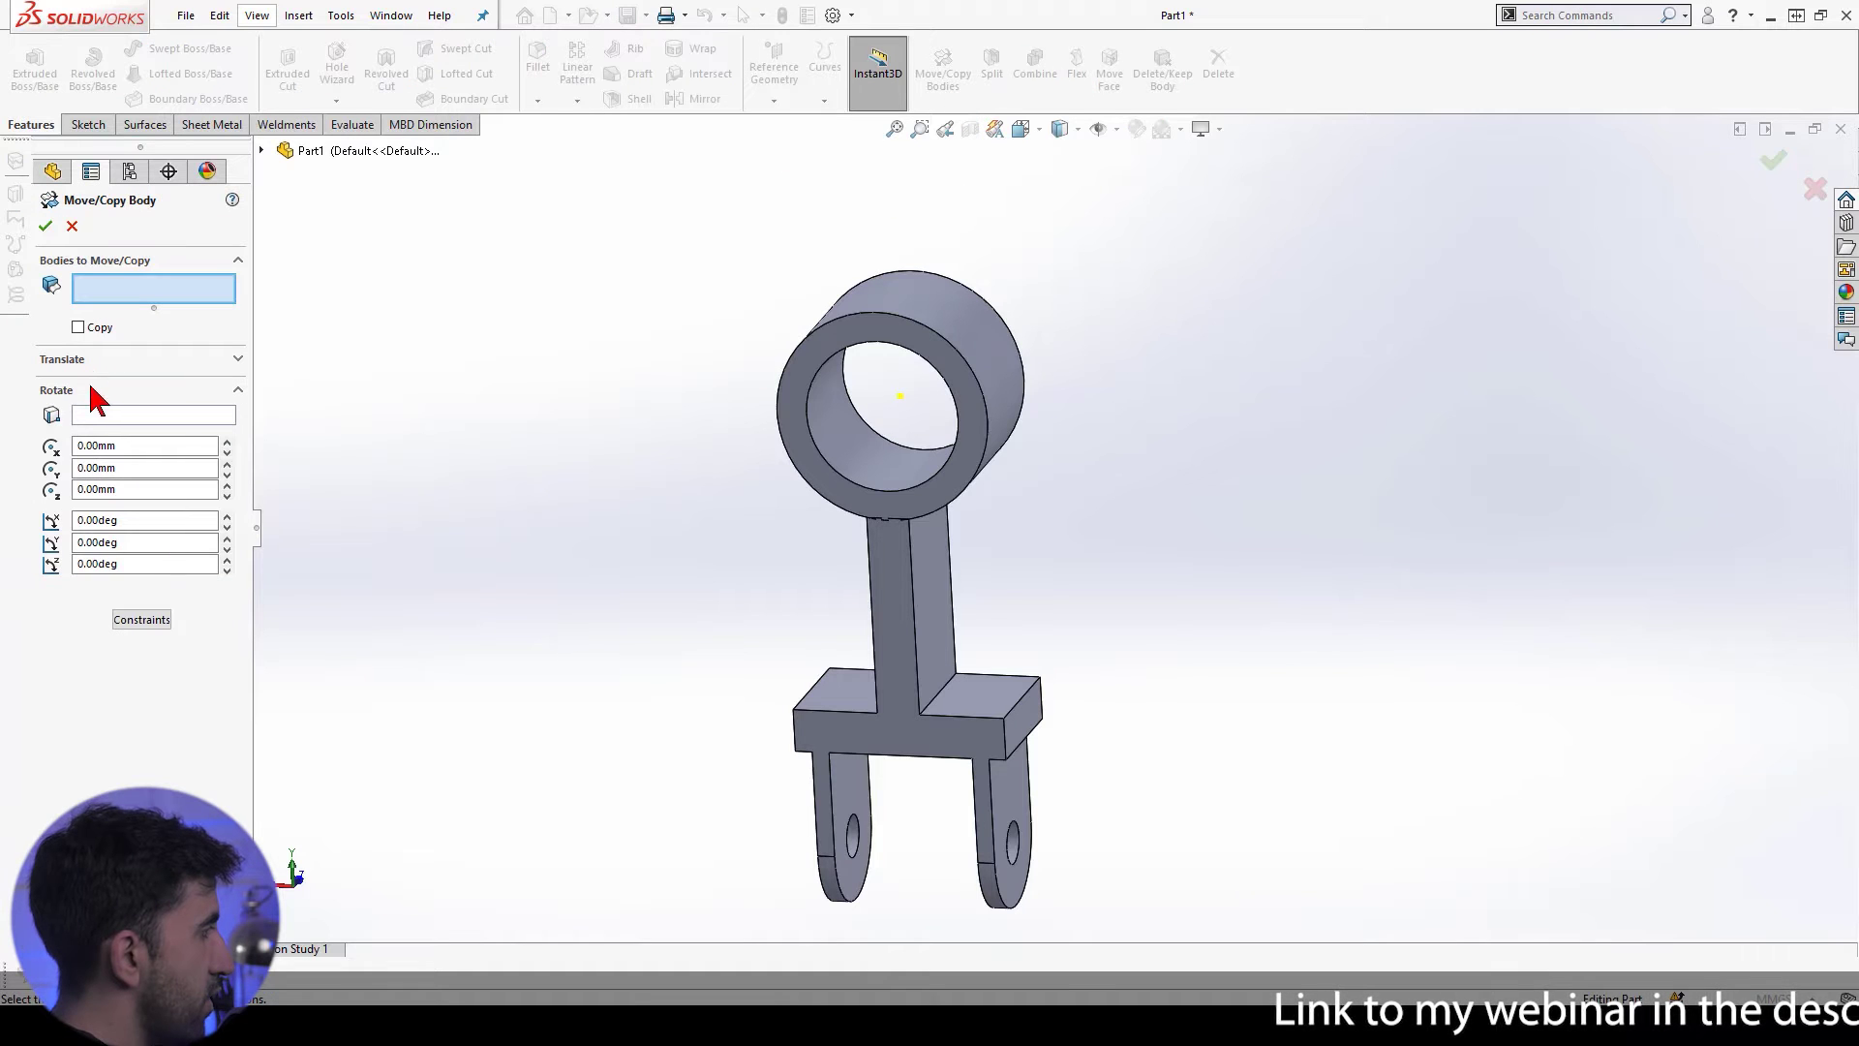
{"action": "left_click", "coordinate": [105, 415]}
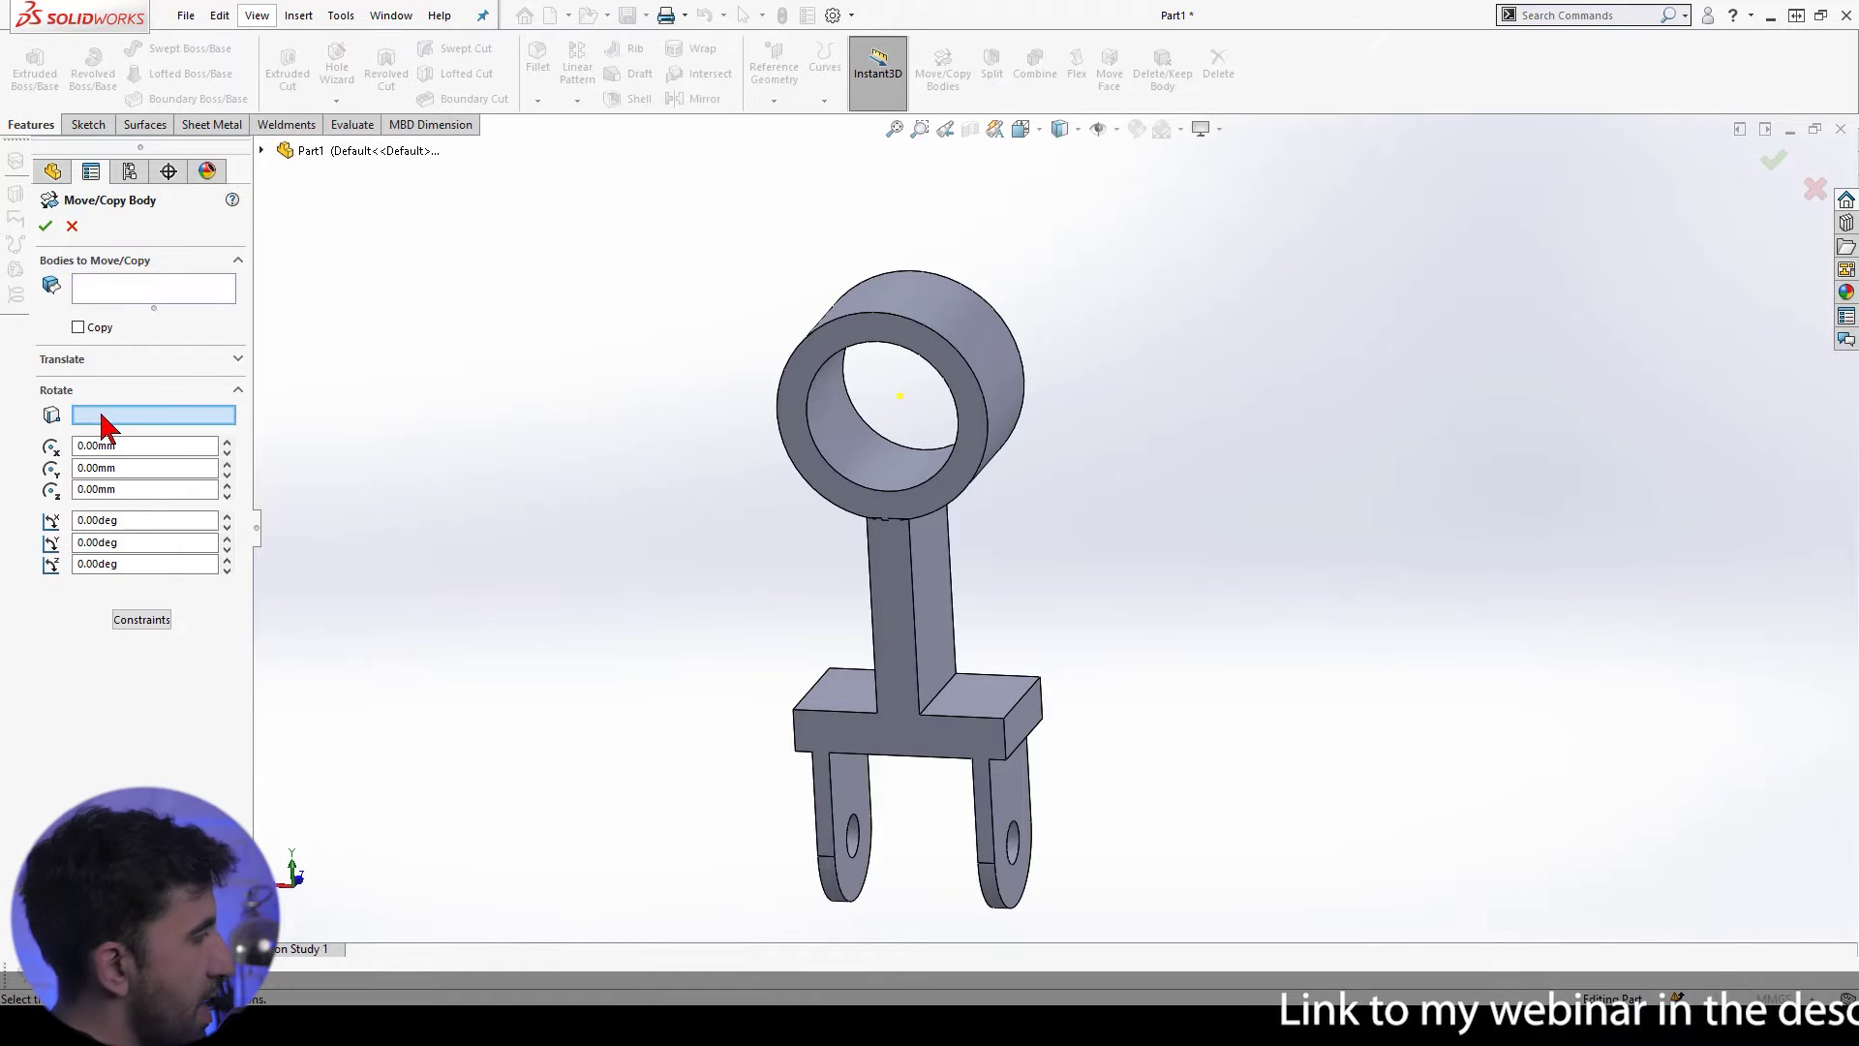
{"action": "scroll", "coordinate": [797, 511], "scroll_direction": "down", "scroll_amount": 2}
{"action": "middle_click_drag", "start_coordinate": [797, 511], "coordinate": [1029, 517]}
{"action": "left_click", "coordinate": [1115, 129]}
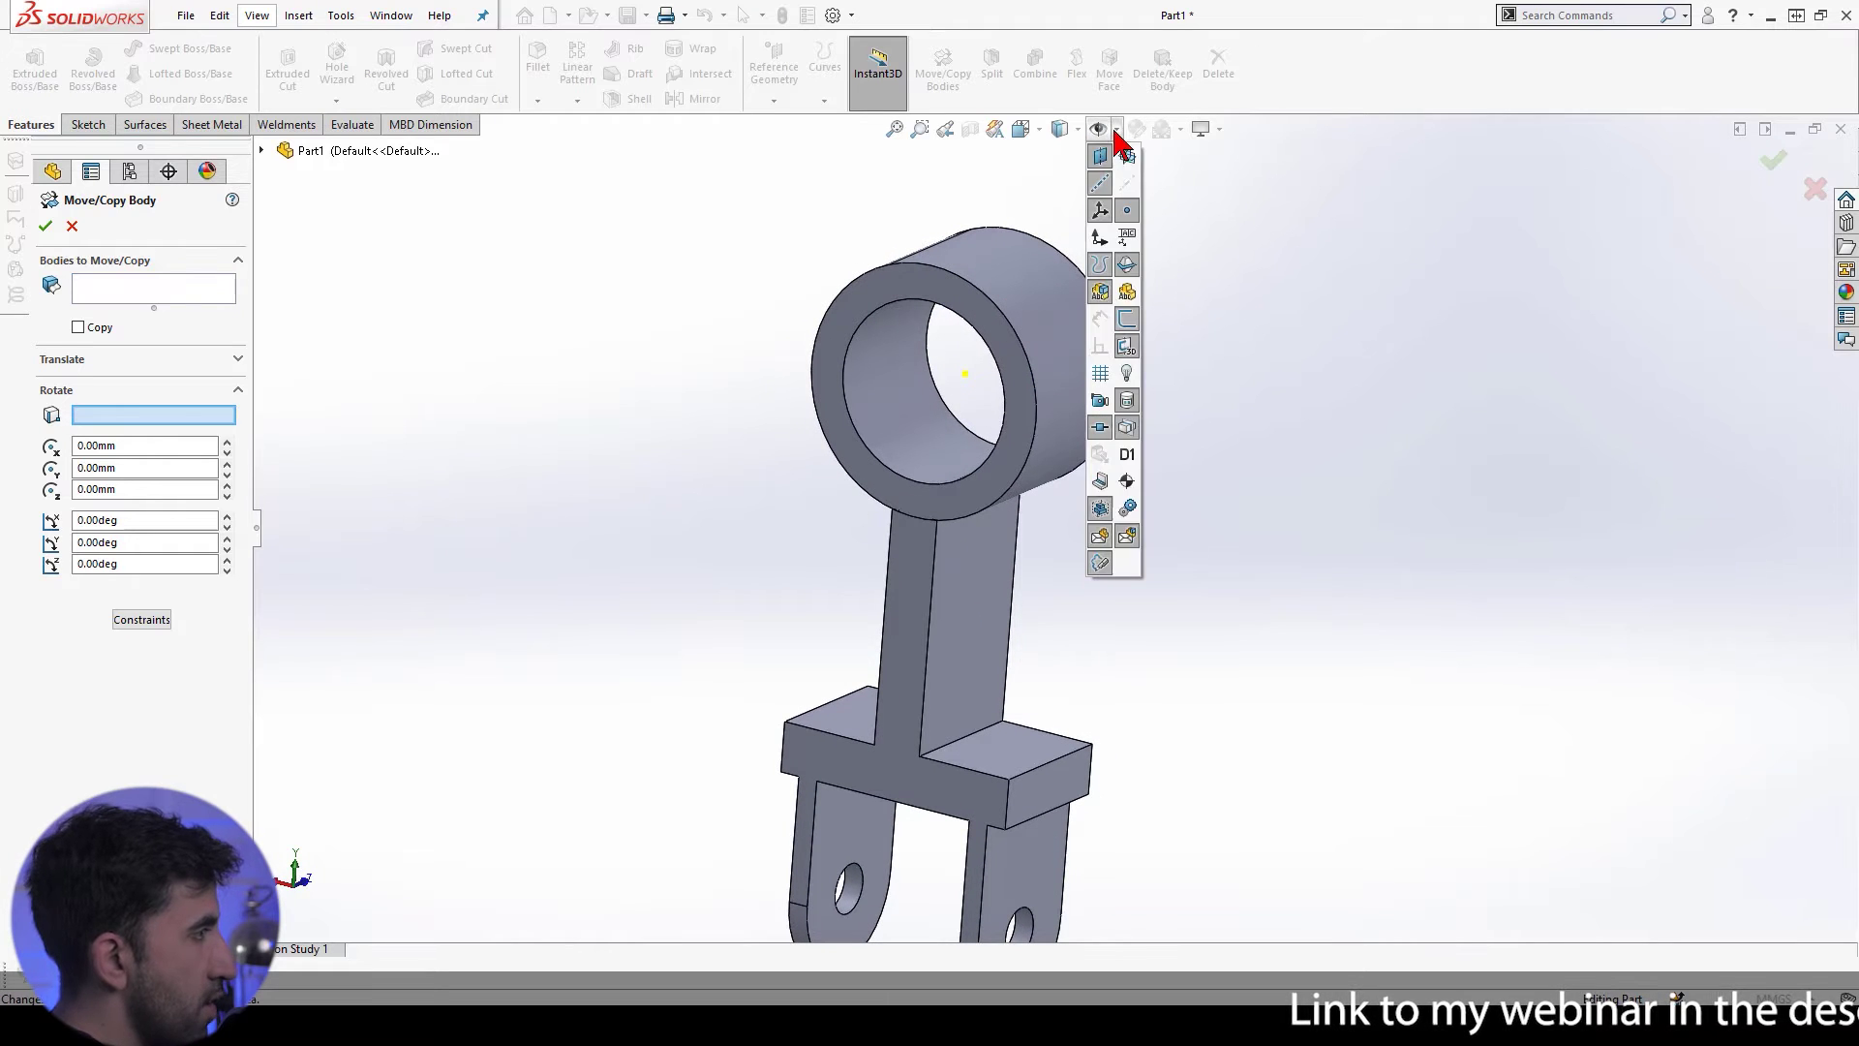
{"action": "left_click", "coordinate": [1126, 184]}
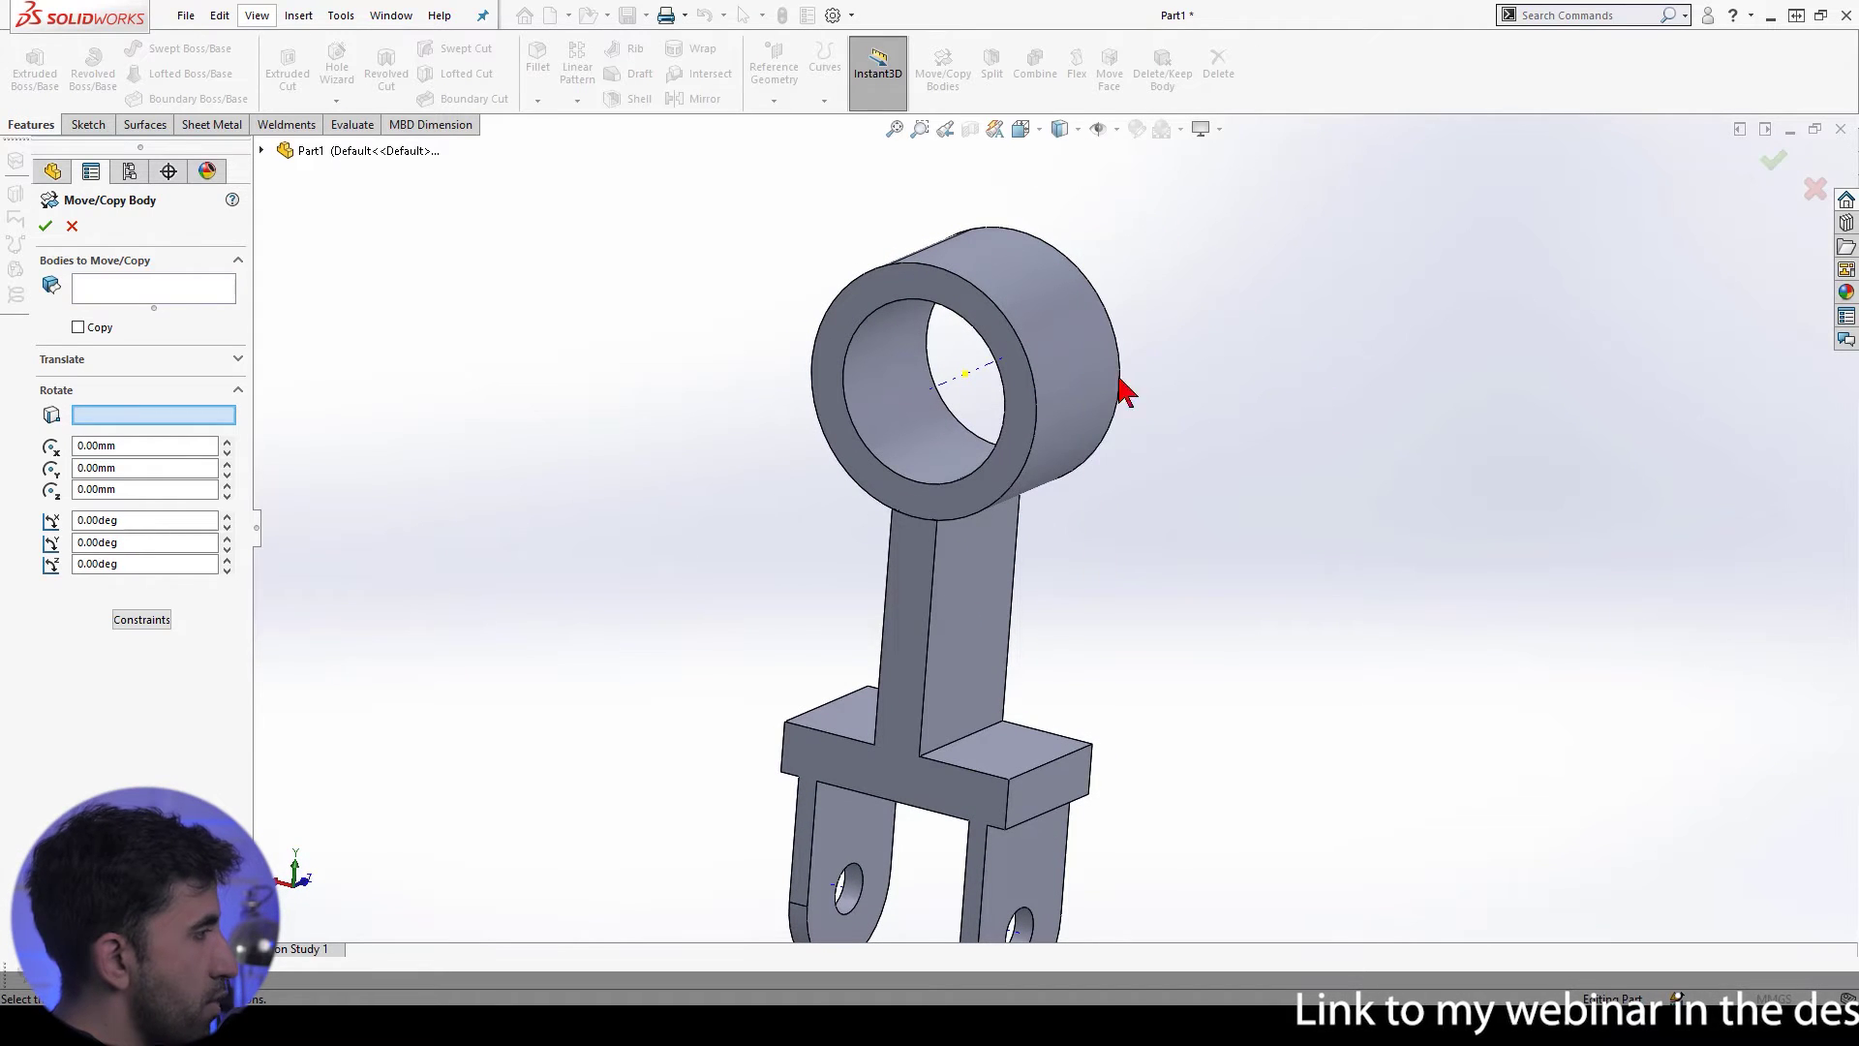
{"action": "left_click", "coordinate": [981, 378]}
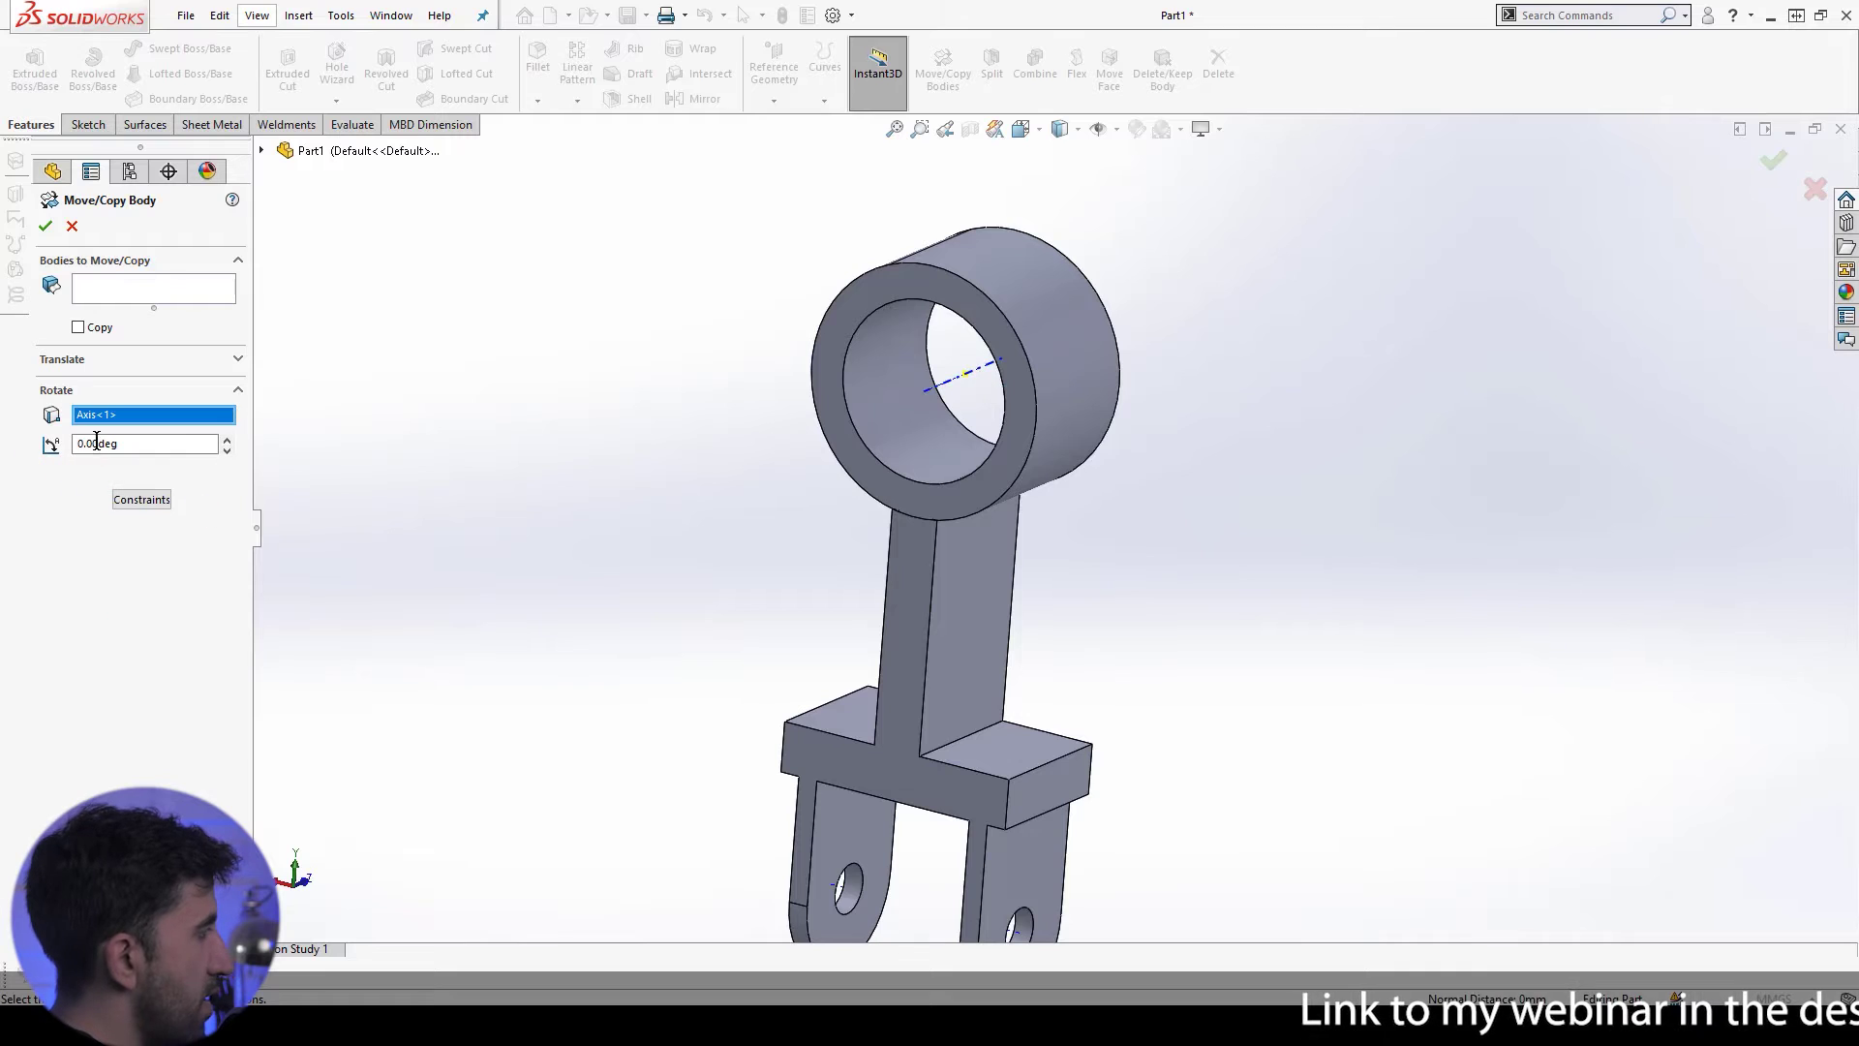
Step: Copy the lower arm body rotated 90° about that axis, then compare with the drawing
{"action": "left_click", "coordinate": [119, 293]}
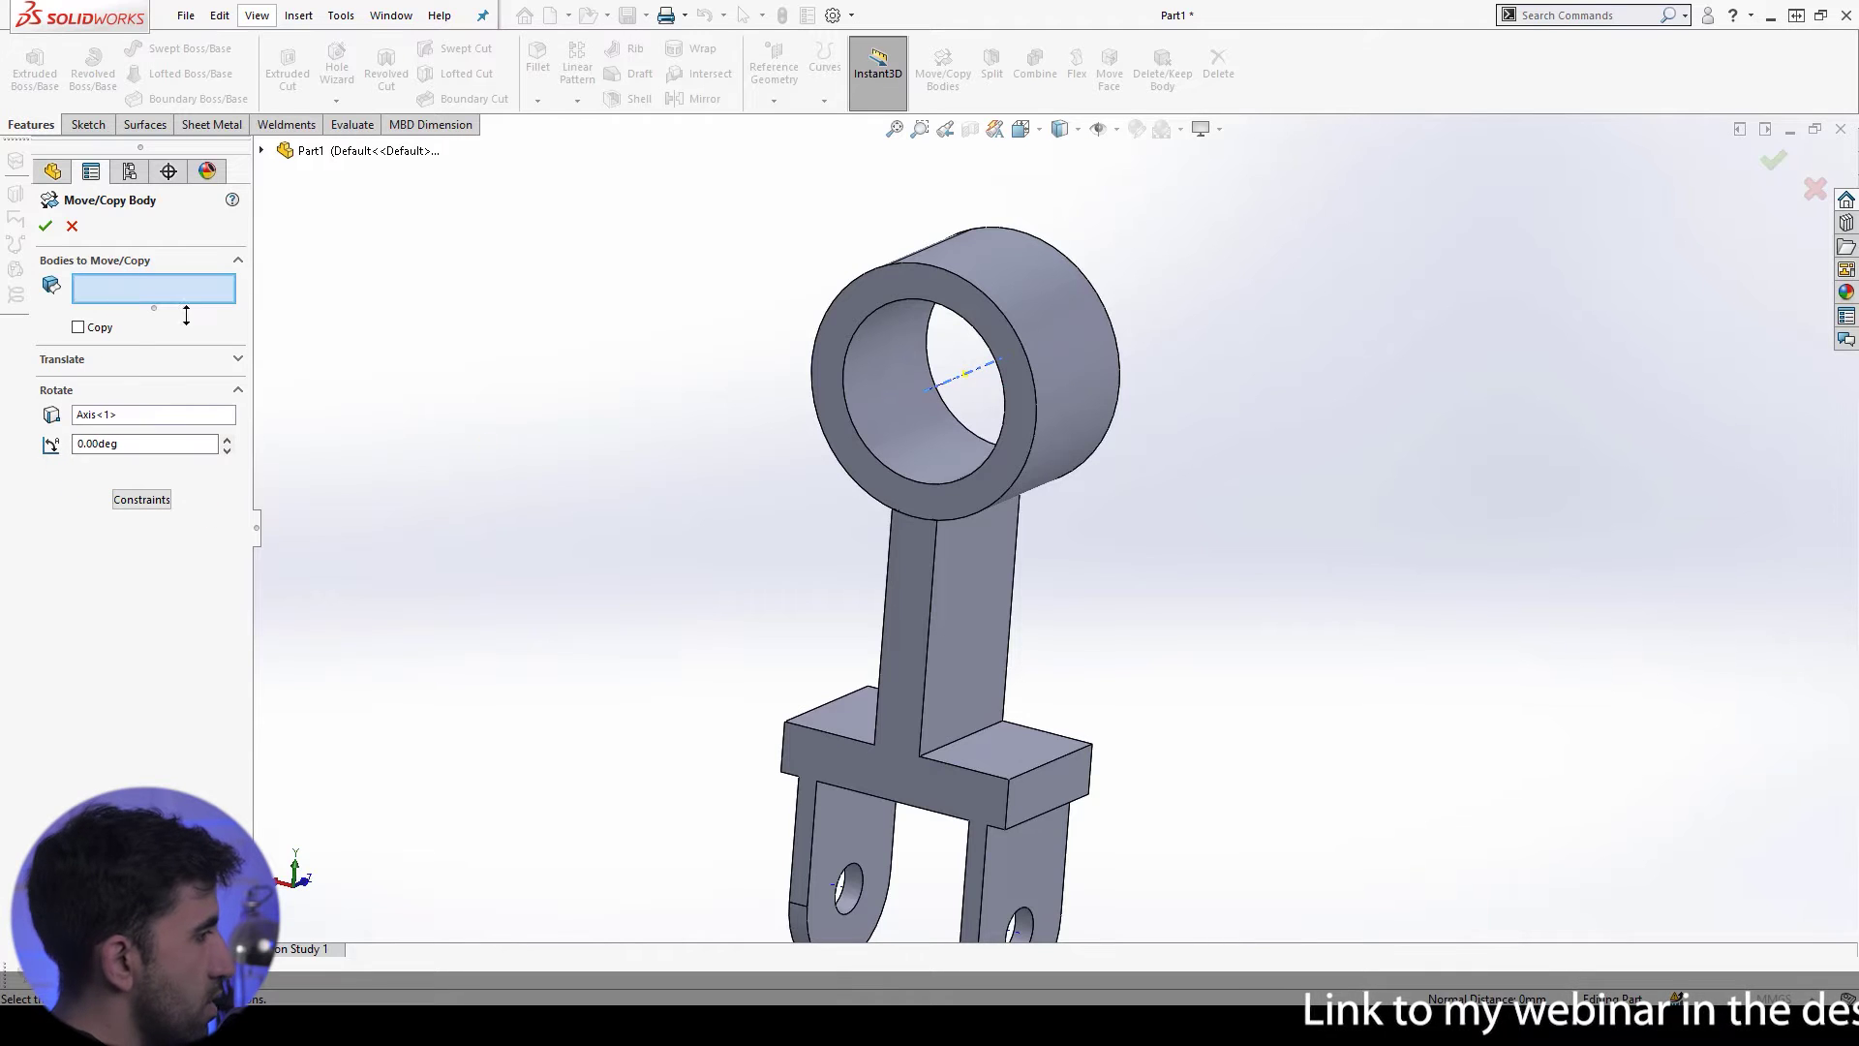
{"action": "left_click", "coordinate": [985, 657]}
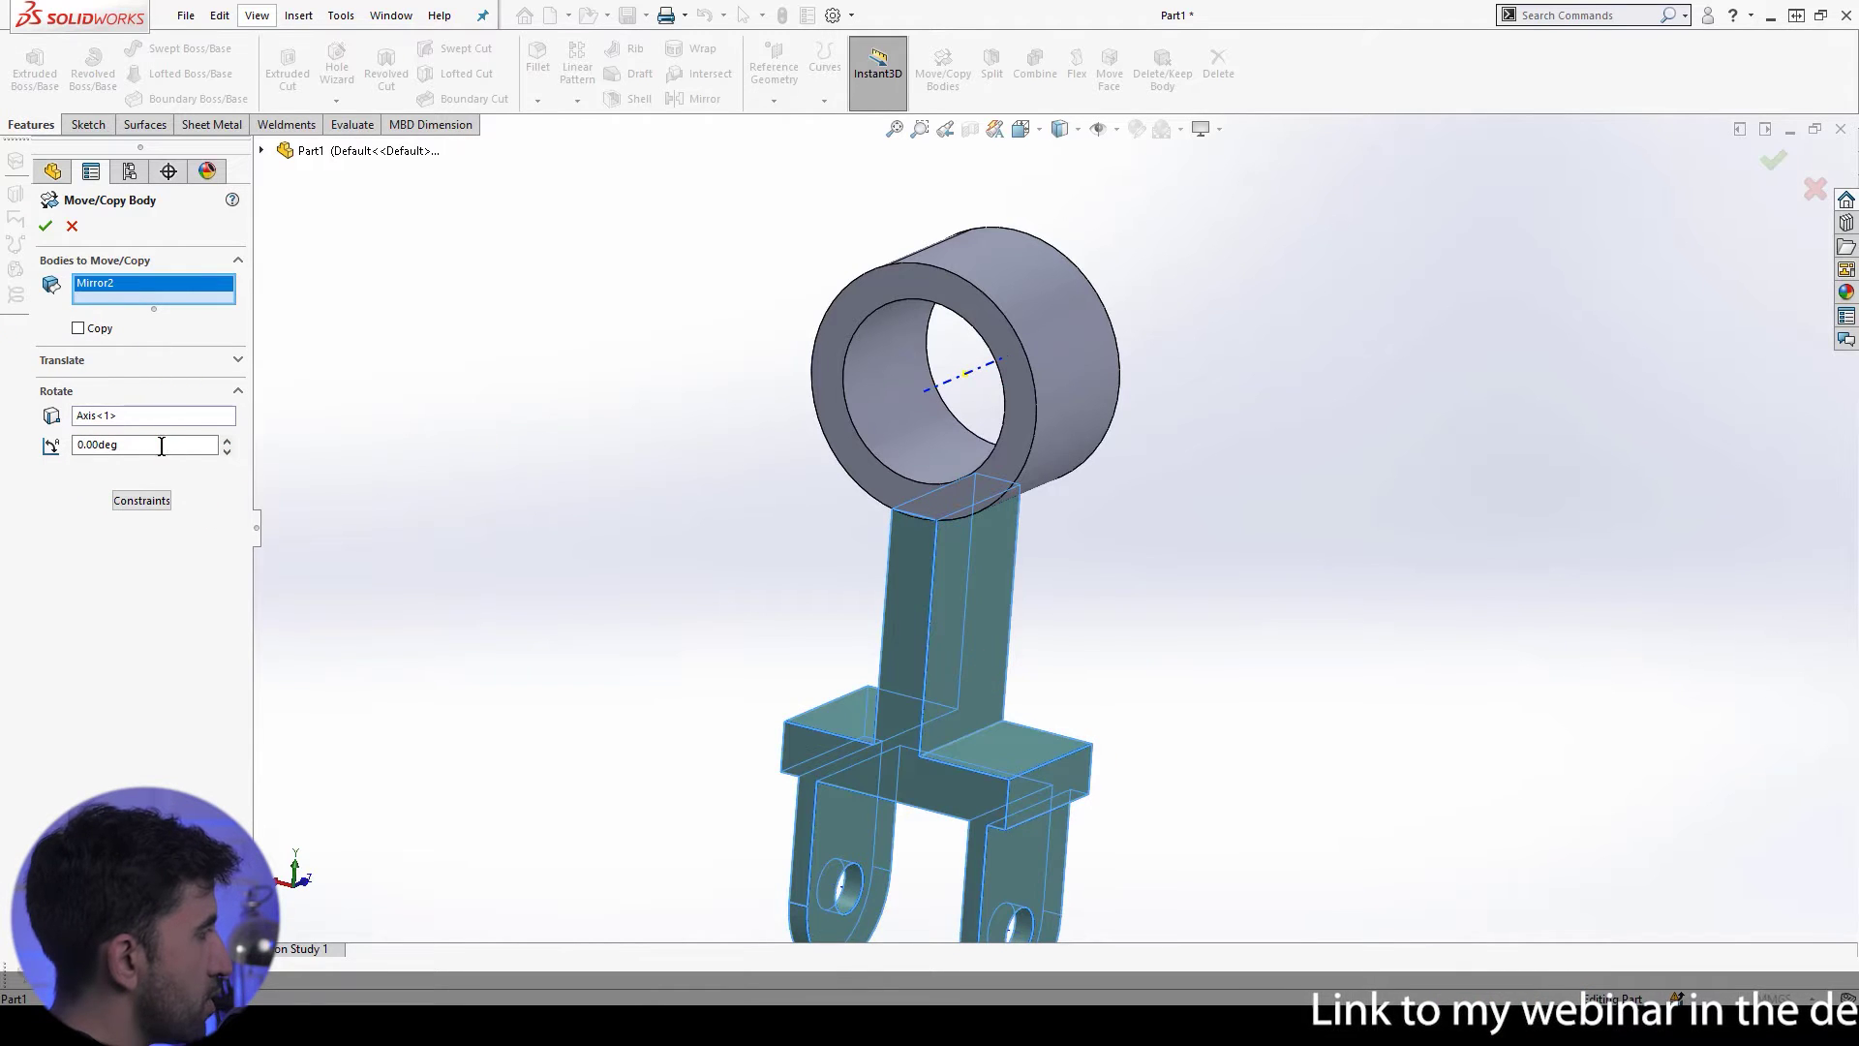
{"action": "type", "text": "90"}
{"action": "key", "text": "Return"}
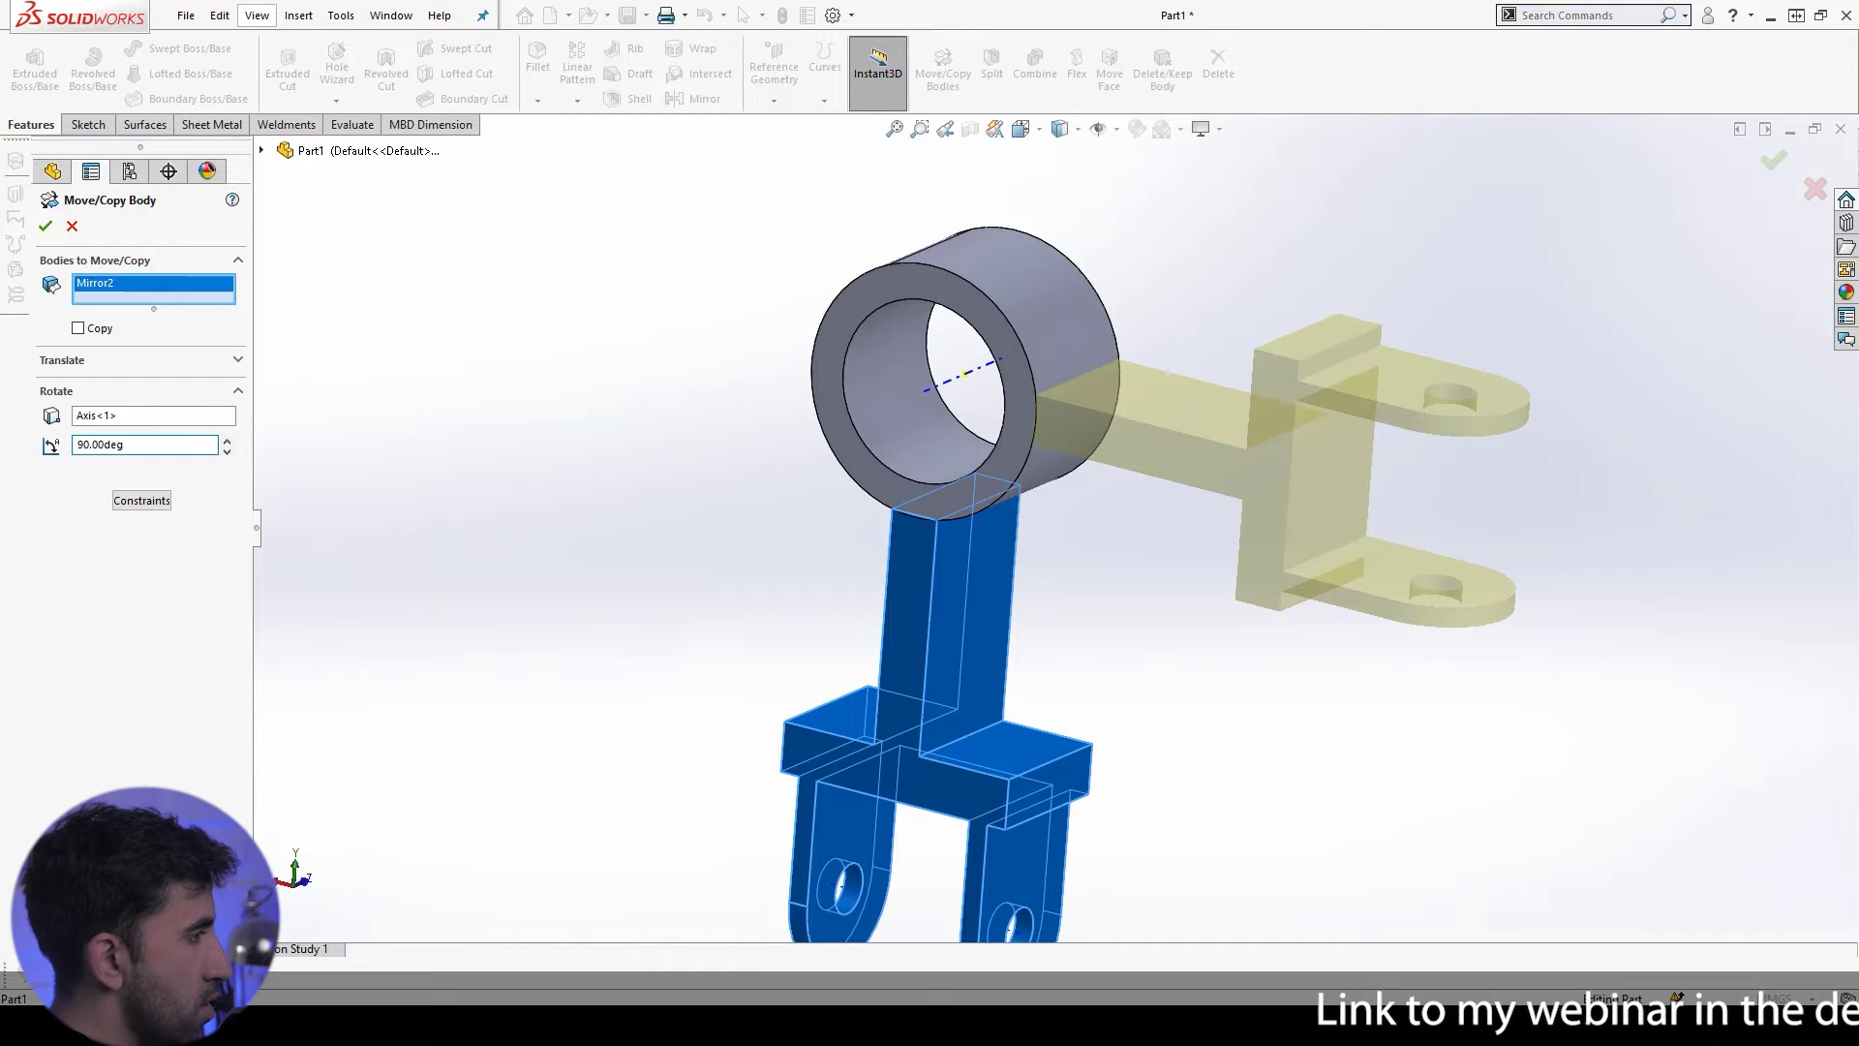
{"action": "left_click", "coordinate": [77, 328]}
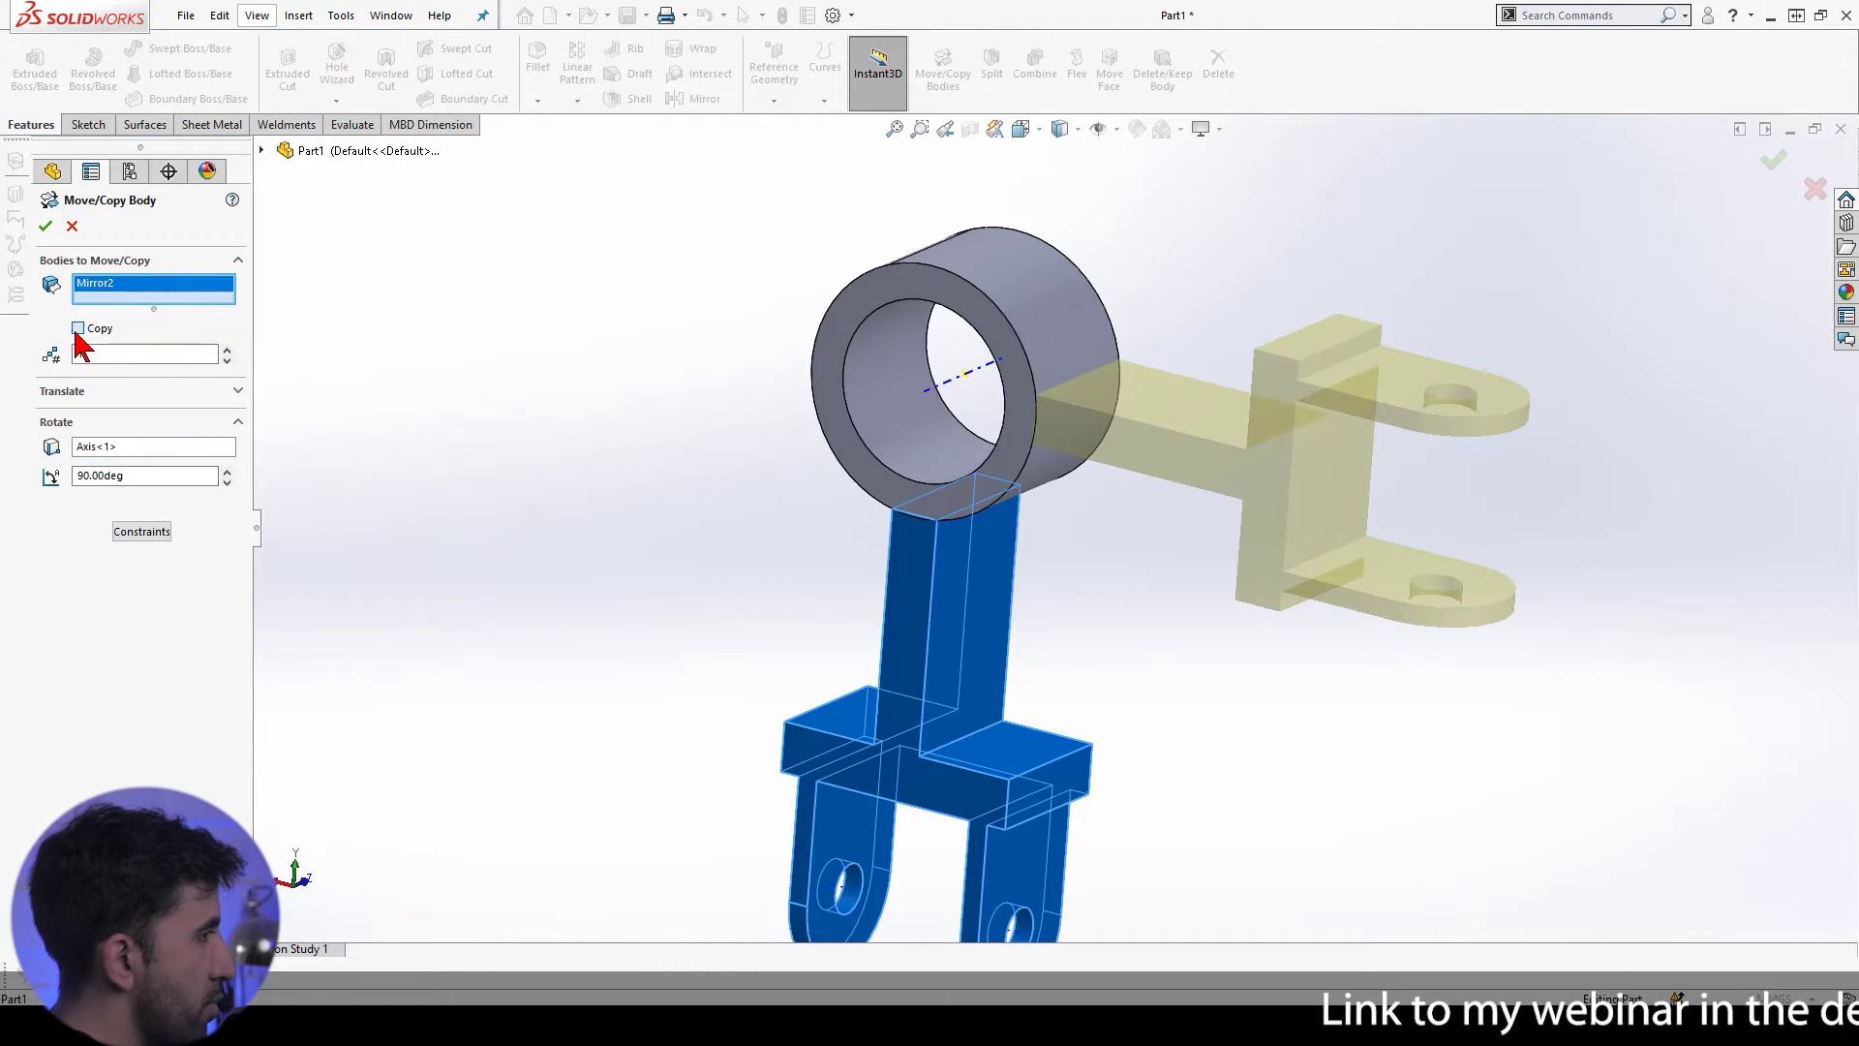
{"action": "left_click", "coordinate": [45, 228]}
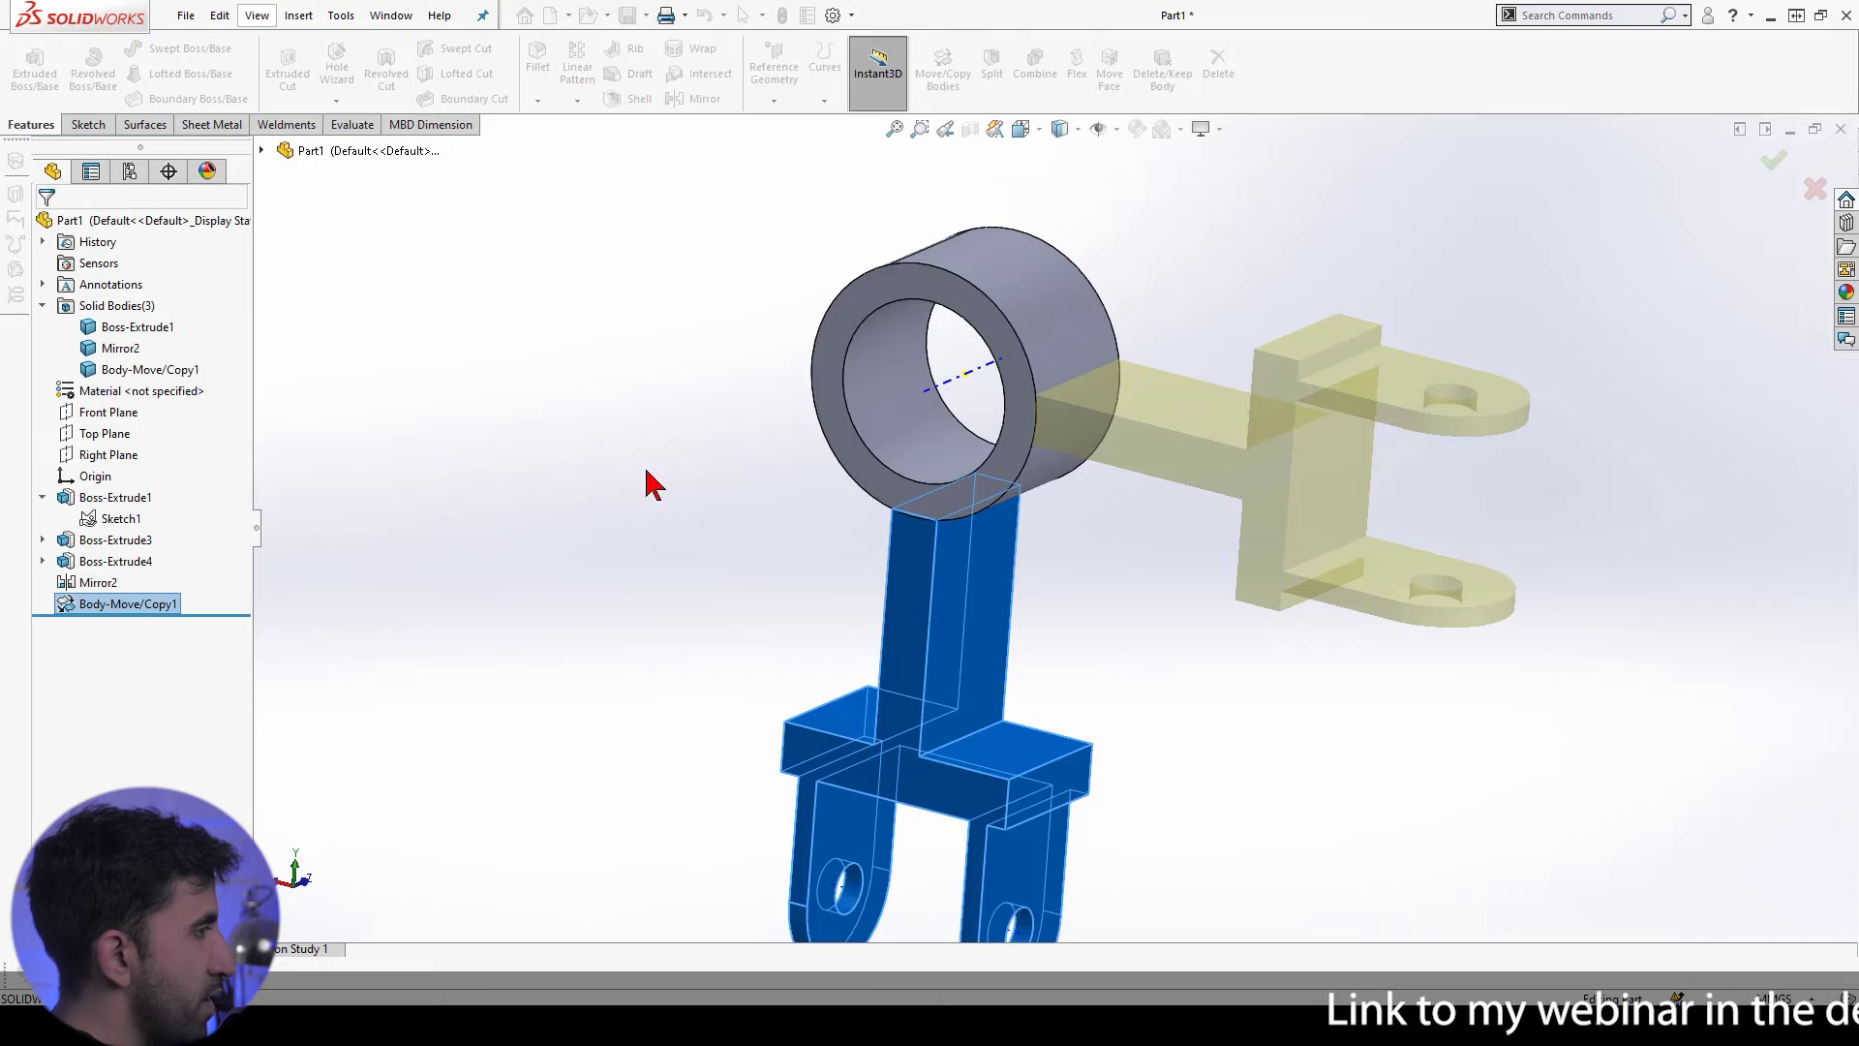
{"action": "key", "text": "alt+Tab"}
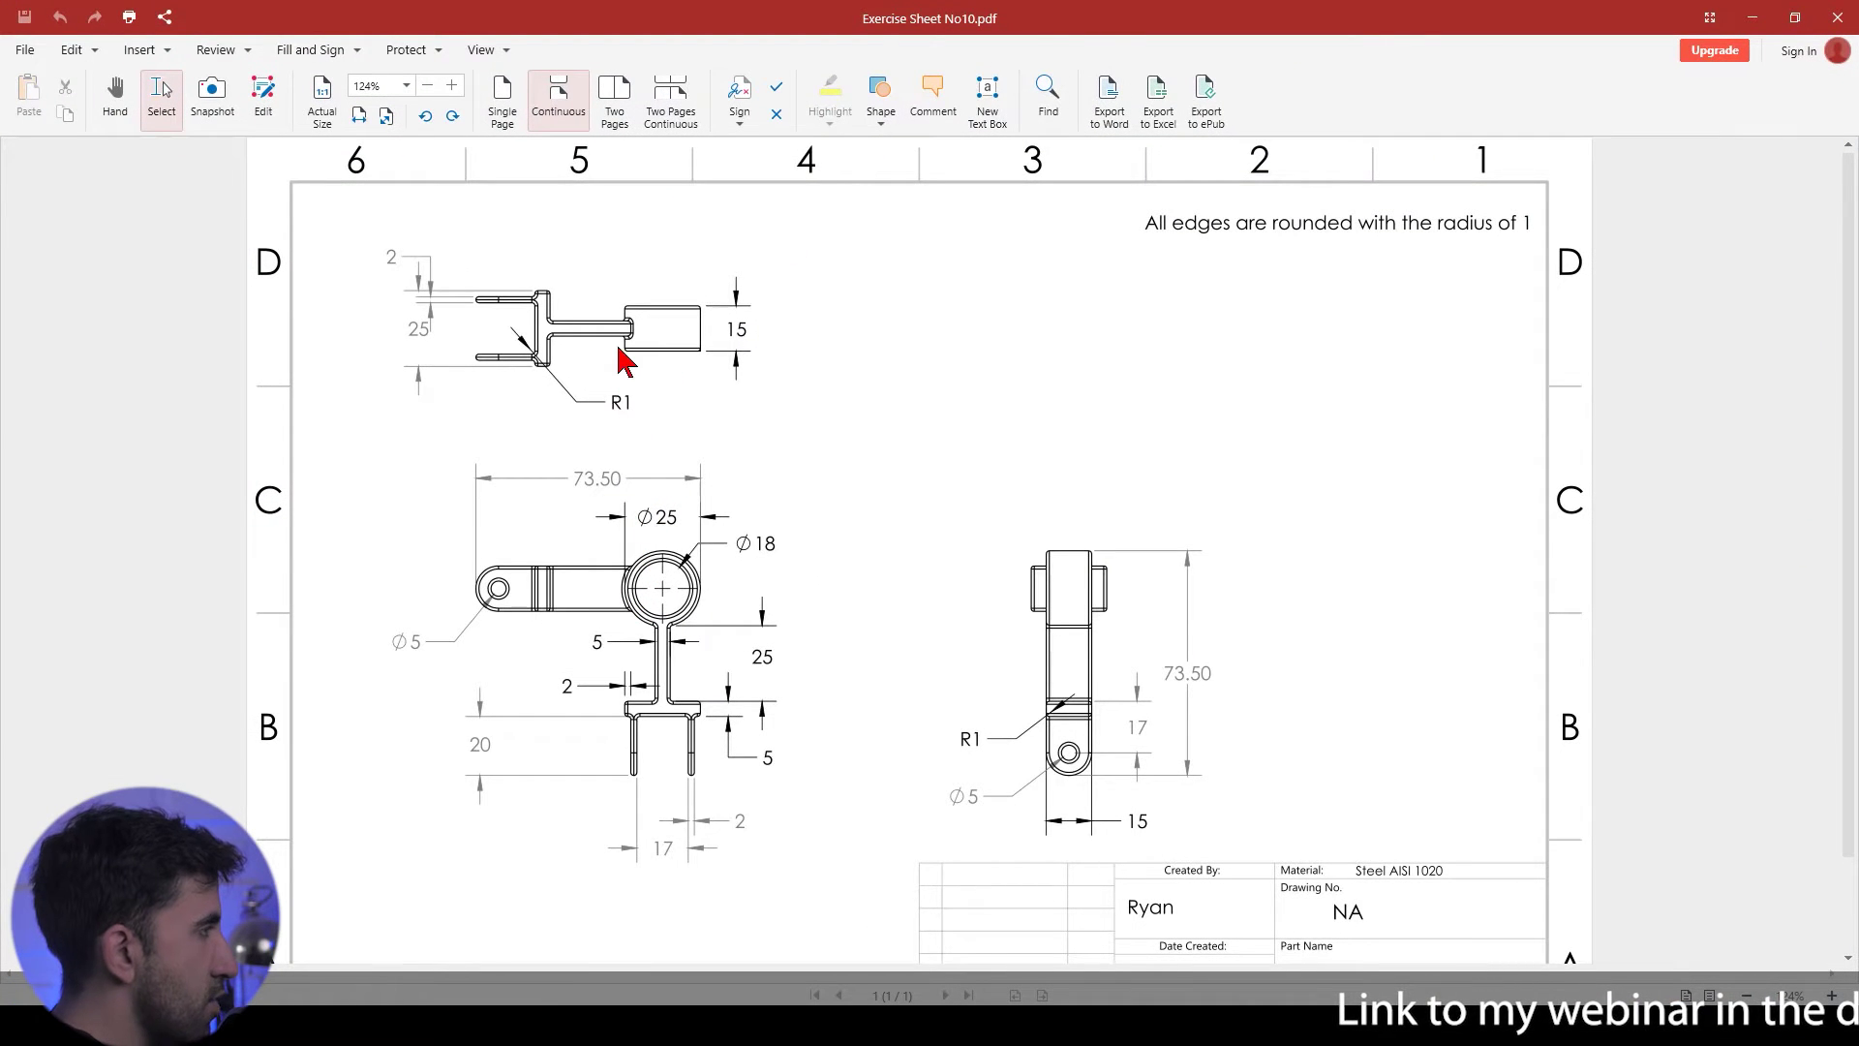
{"action": "key", "text": "alt+Tab"}
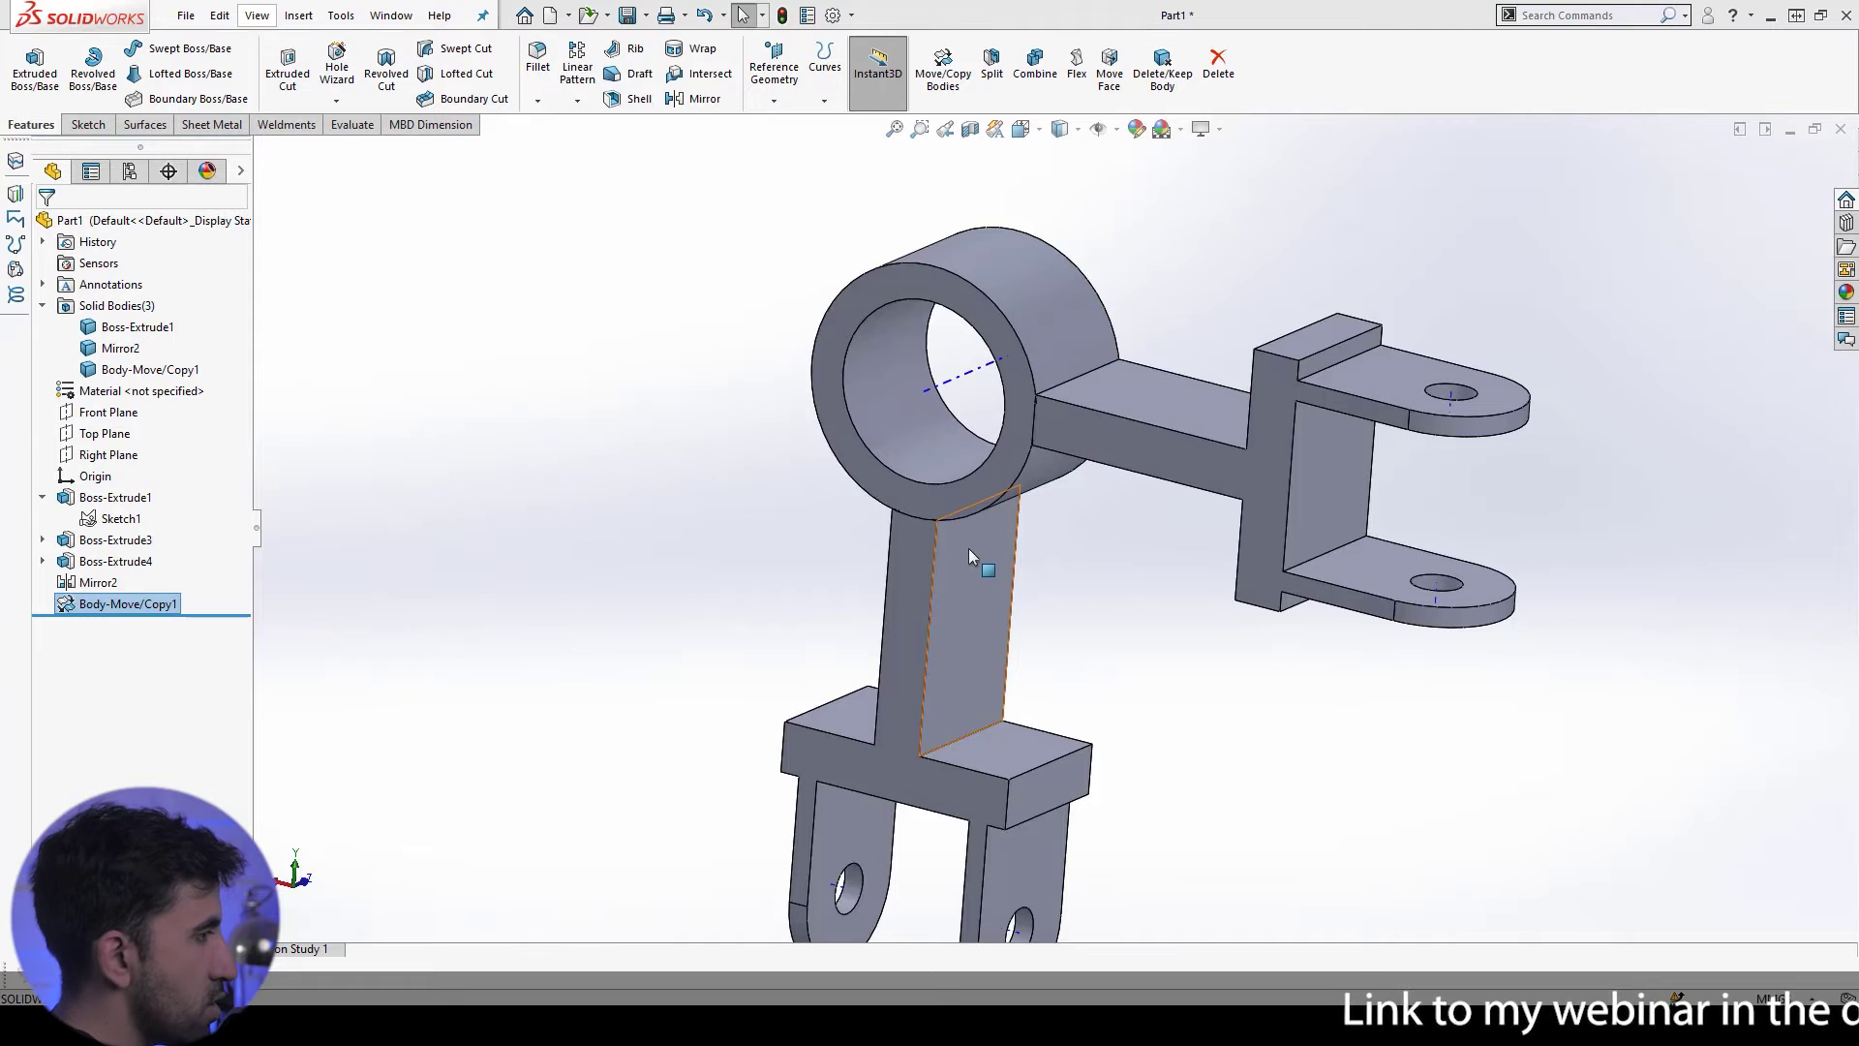
Step: Rotate the Body-Move/Copy1 arm 90° about its length in place, with Copy unticked
{"action": "scroll", "coordinate": [968, 548], "scroll_direction": "down", "scroll_amount": 3}
{"action": "left_click", "coordinate": [1115, 278]}
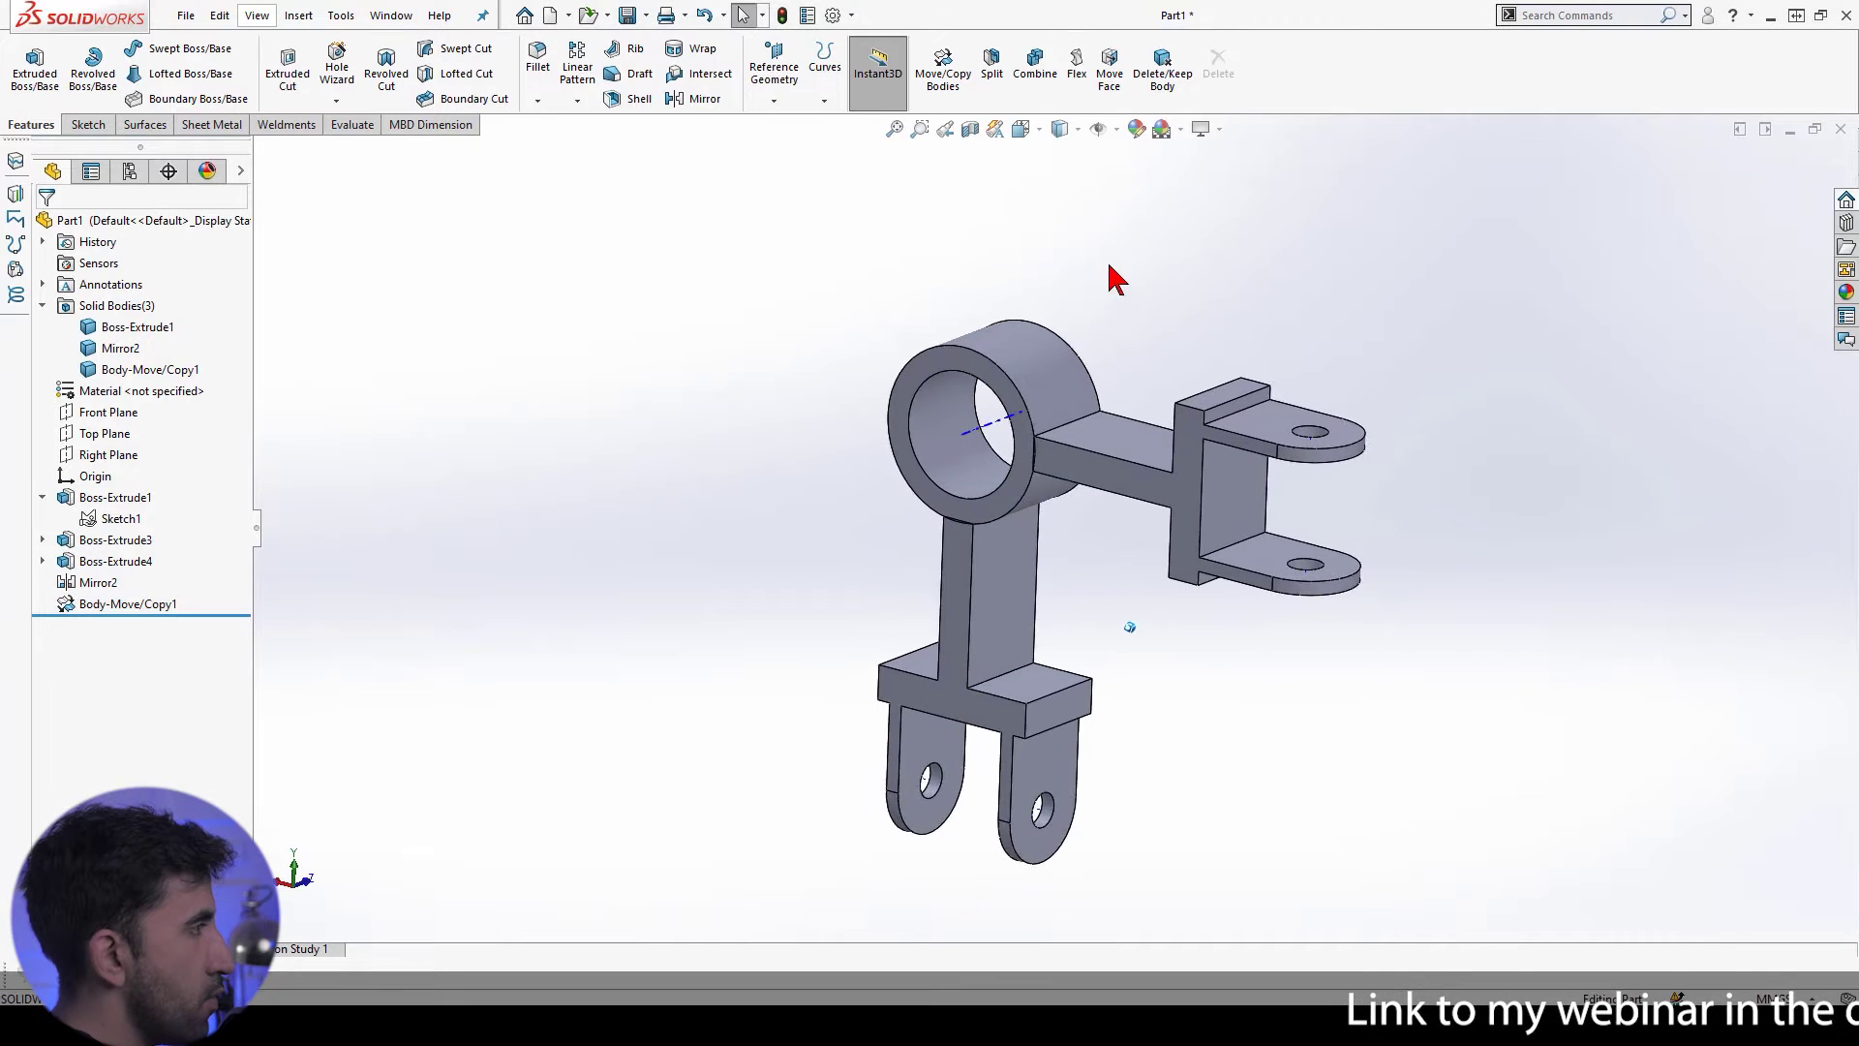
{"action": "left_click", "coordinate": [947, 64]}
{"action": "left_click", "coordinate": [1218, 484]}
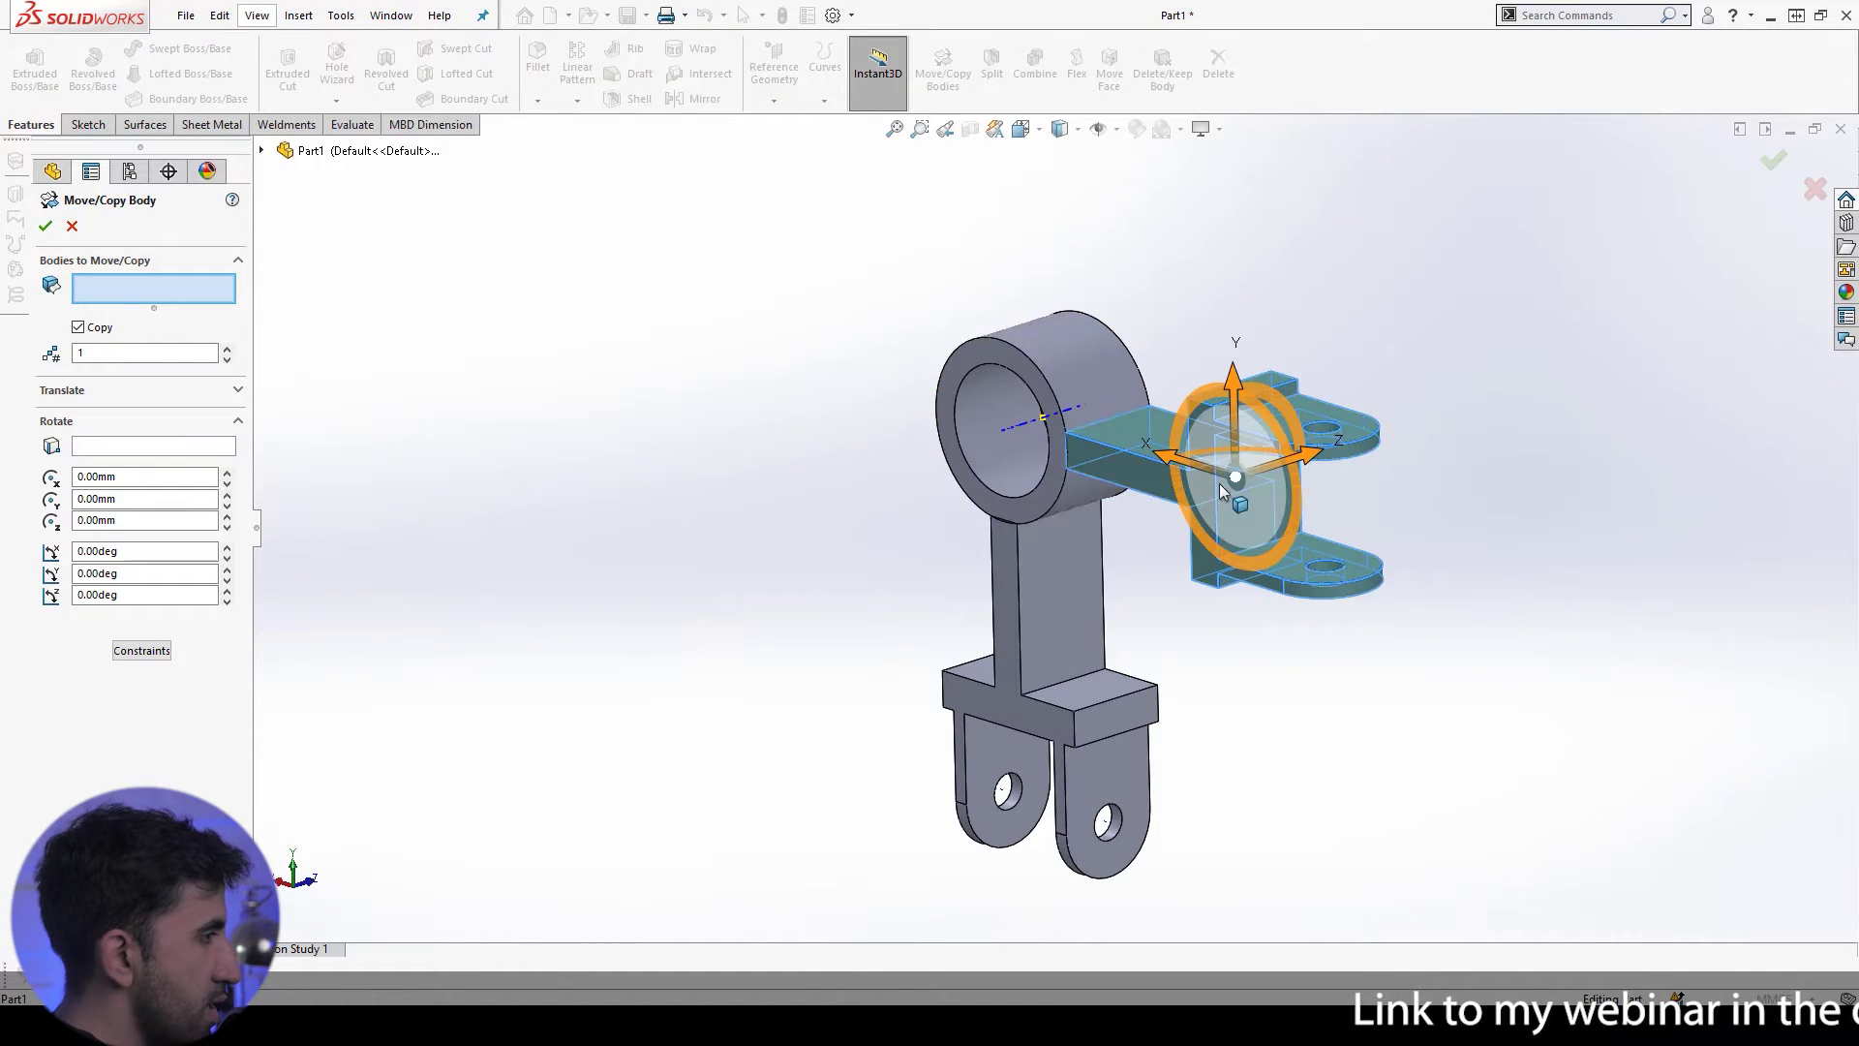
{"action": "left_click", "coordinate": [80, 327]}
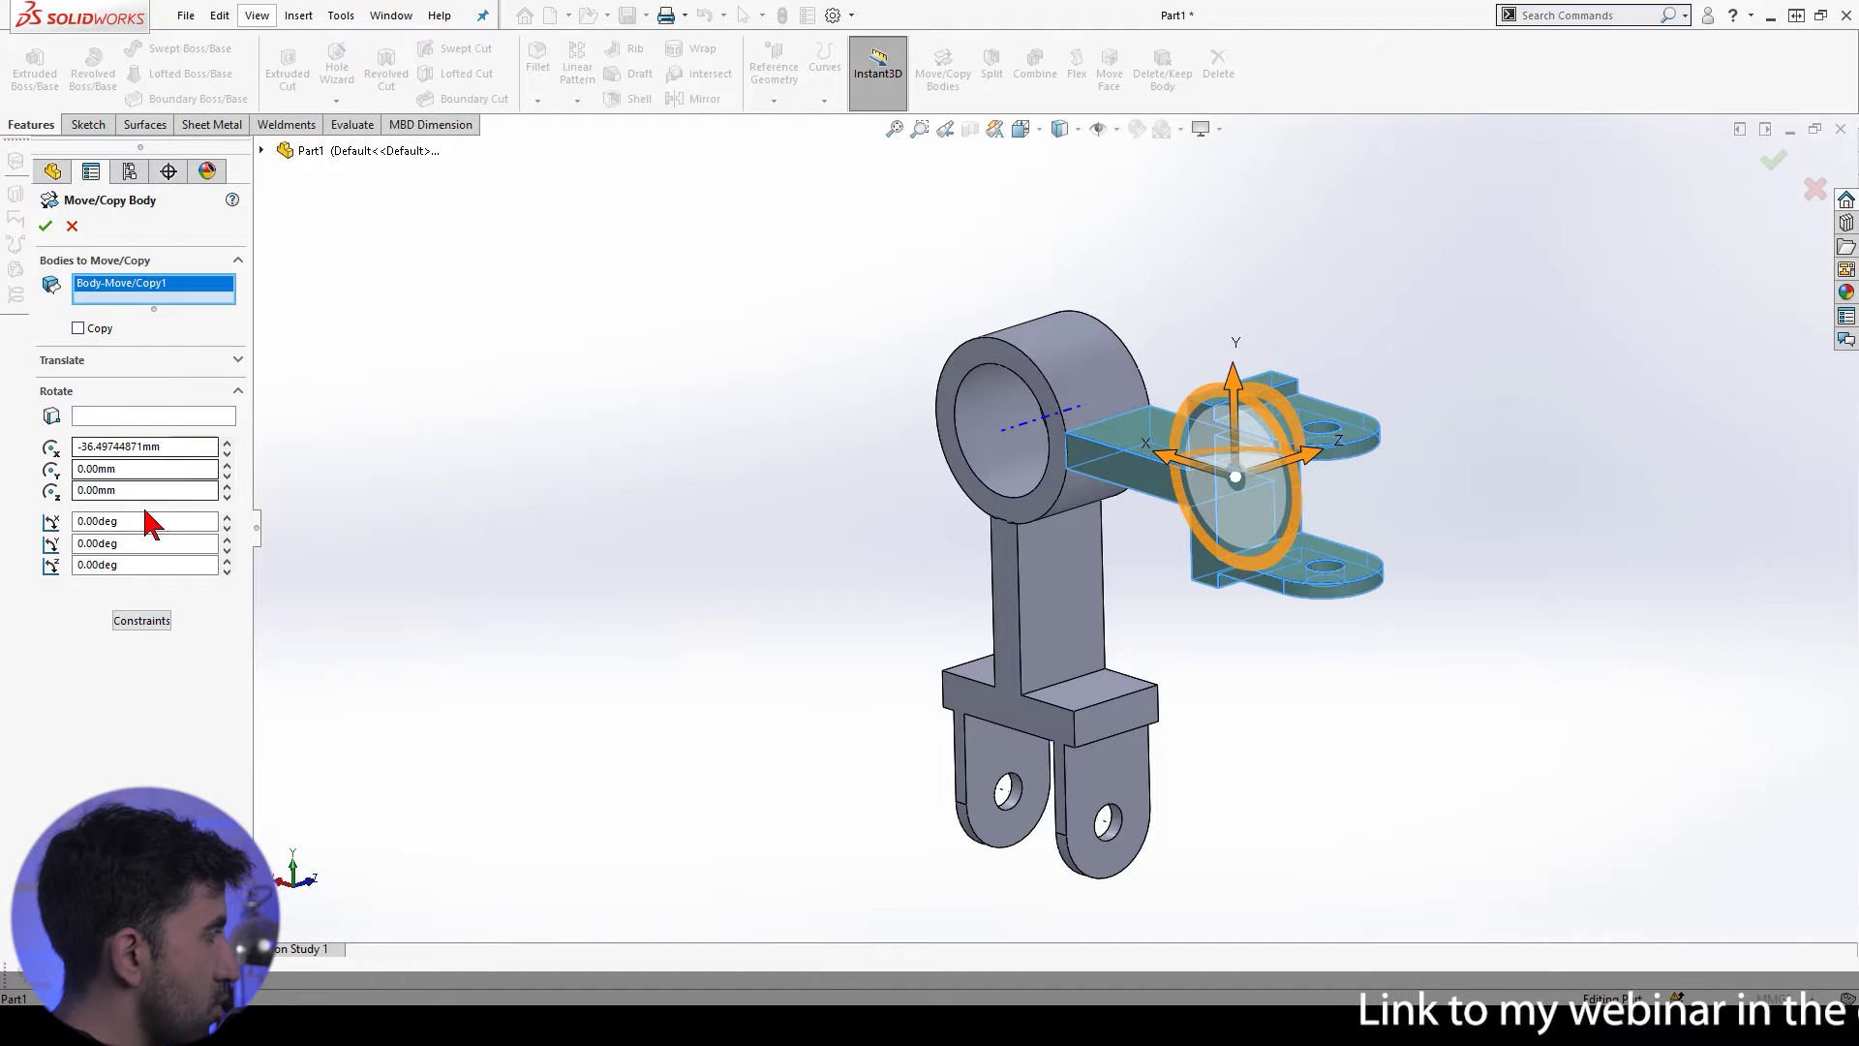
{"action": "left_click_drag", "start_coordinate": [1276, 399], "coordinate": [1359, 526]}
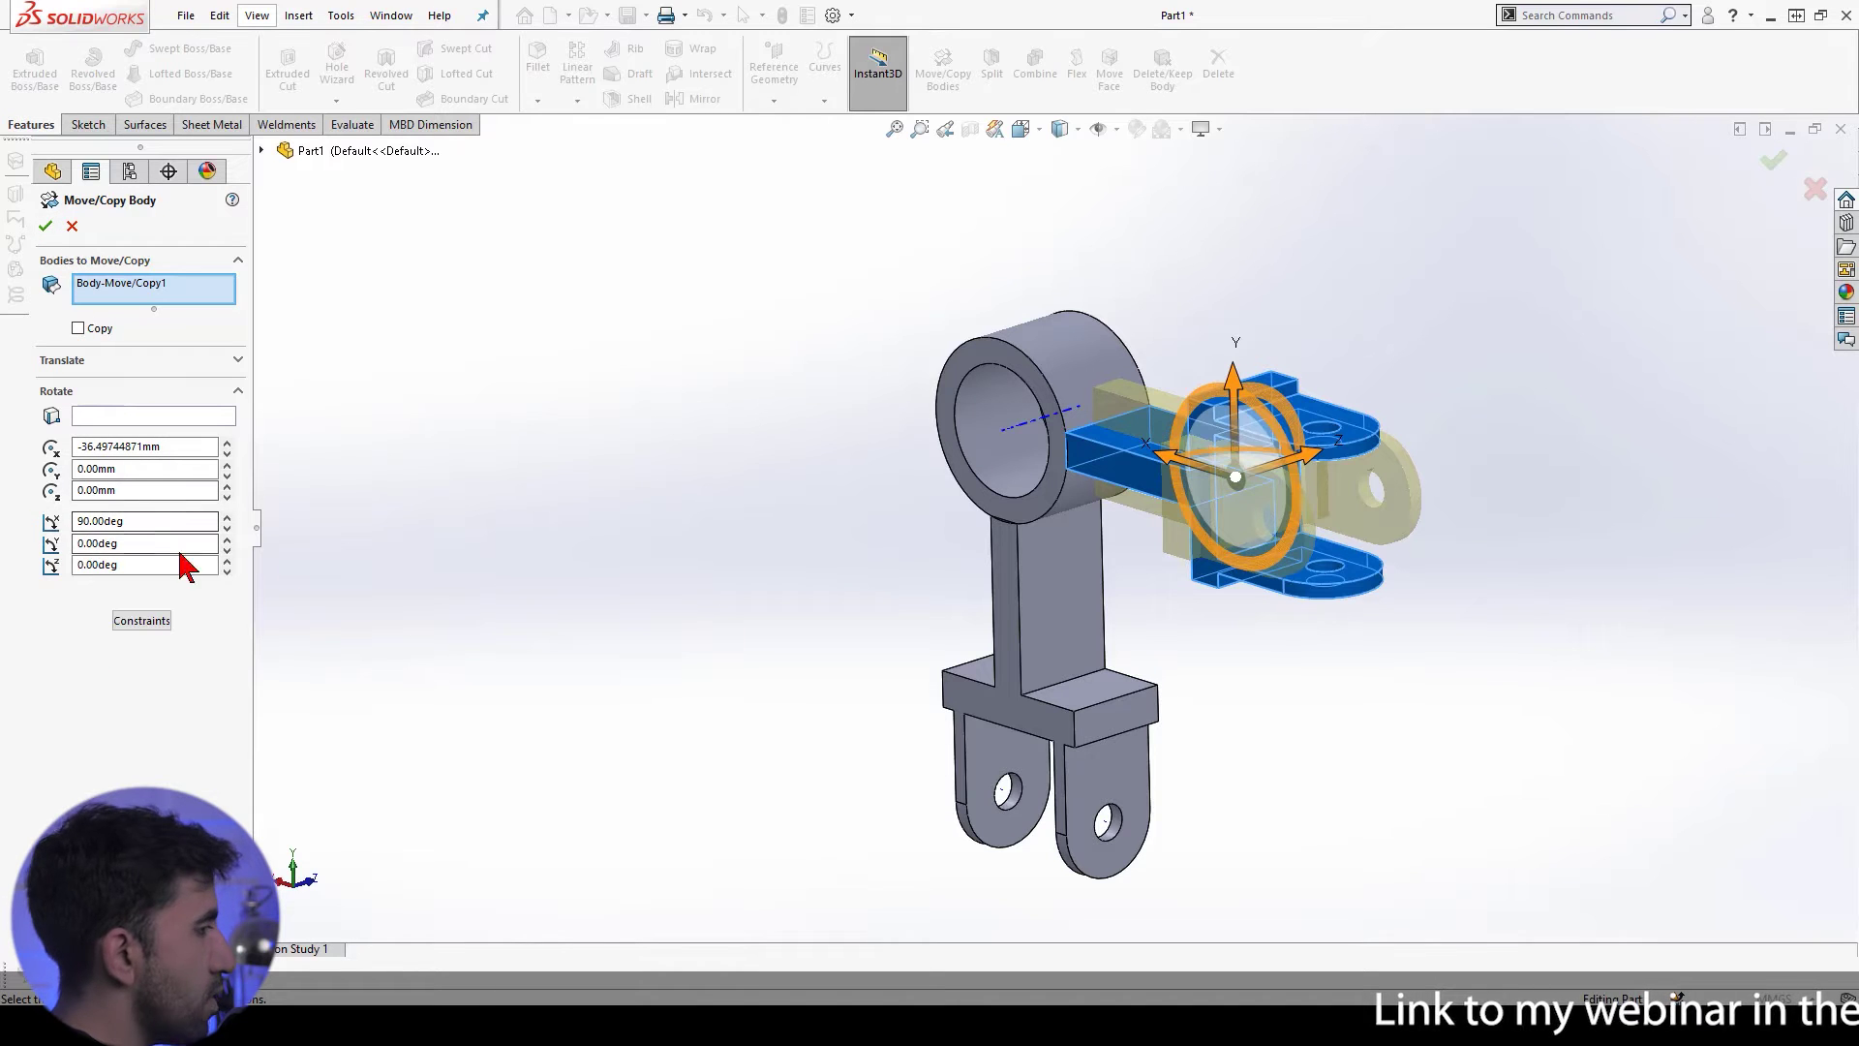
{"action": "left_click", "coordinate": [49, 228]}
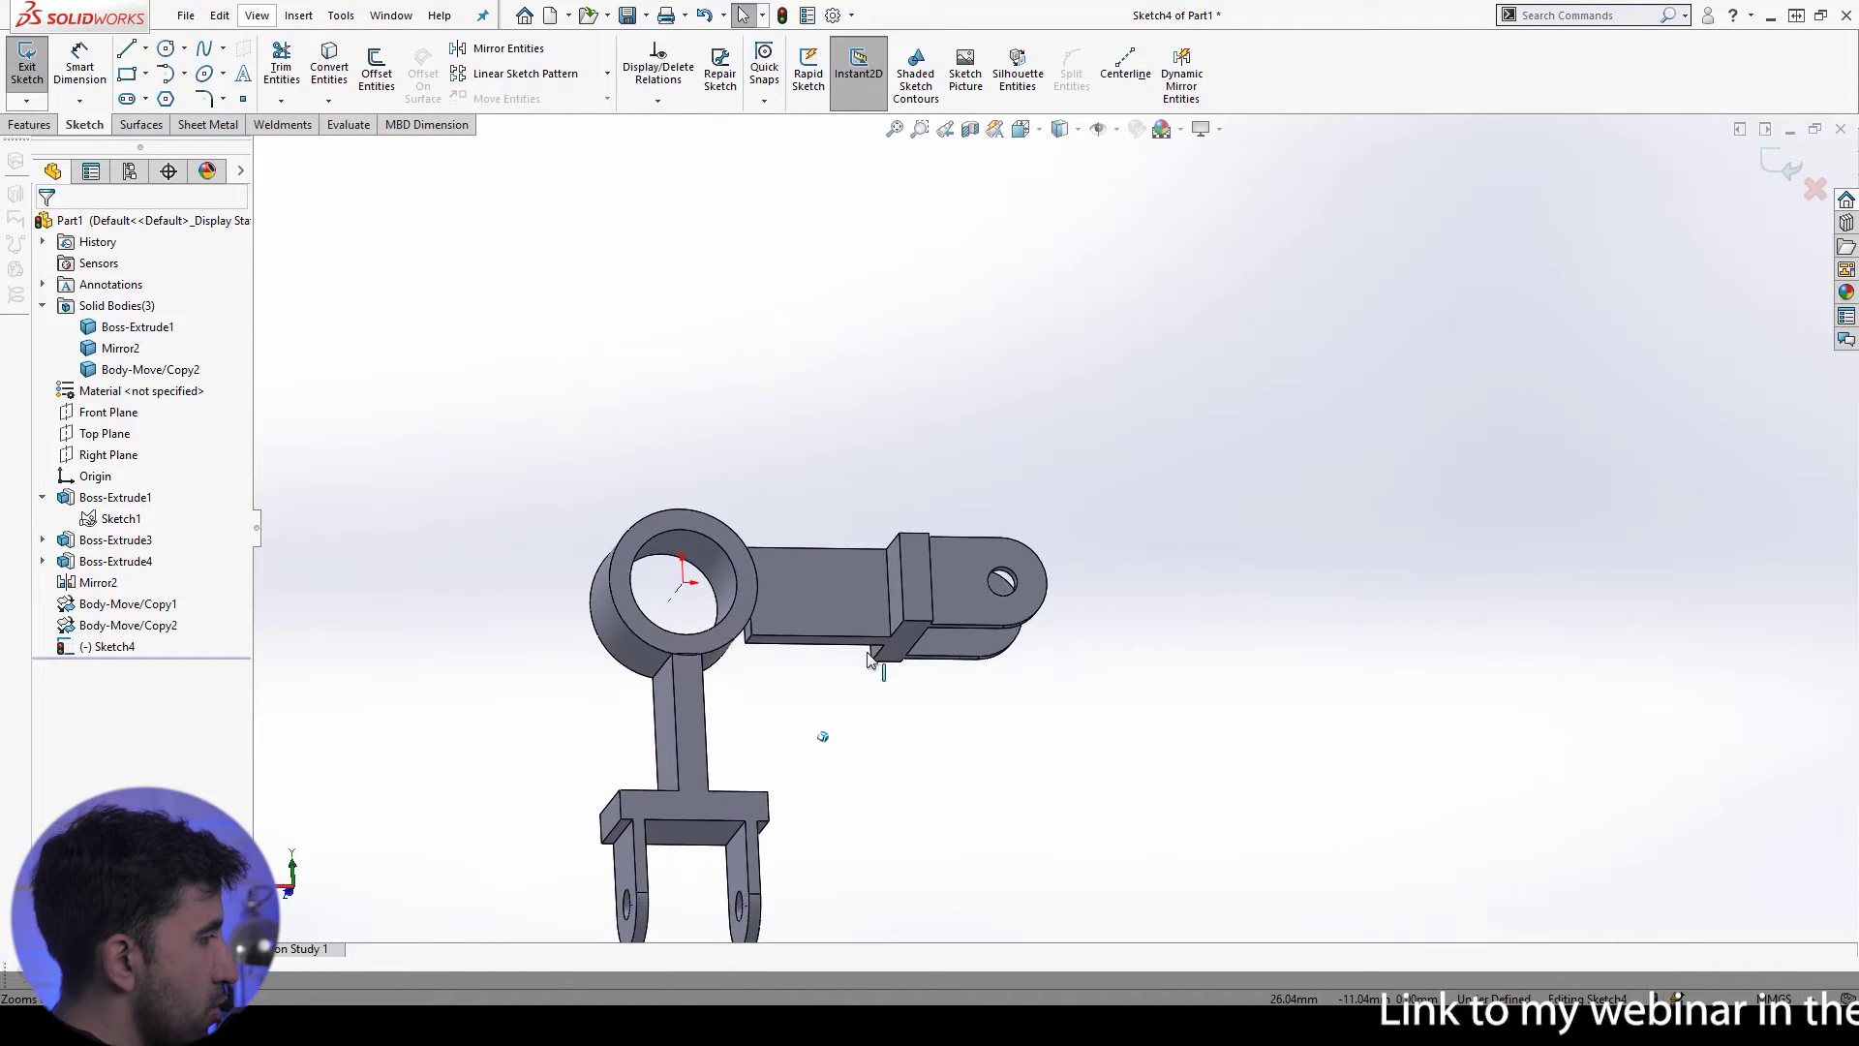
Step: Orbit around the arm-ring junction, then restore the Exercise Sheet No10 PDF to a smaller window
{"action": "scroll", "coordinate": [860, 684], "scroll_direction": "up", "scroll_amount": 3}
{"action": "middle_click_drag", "start_coordinate": [859, 684], "coordinate": [1048, 831]}
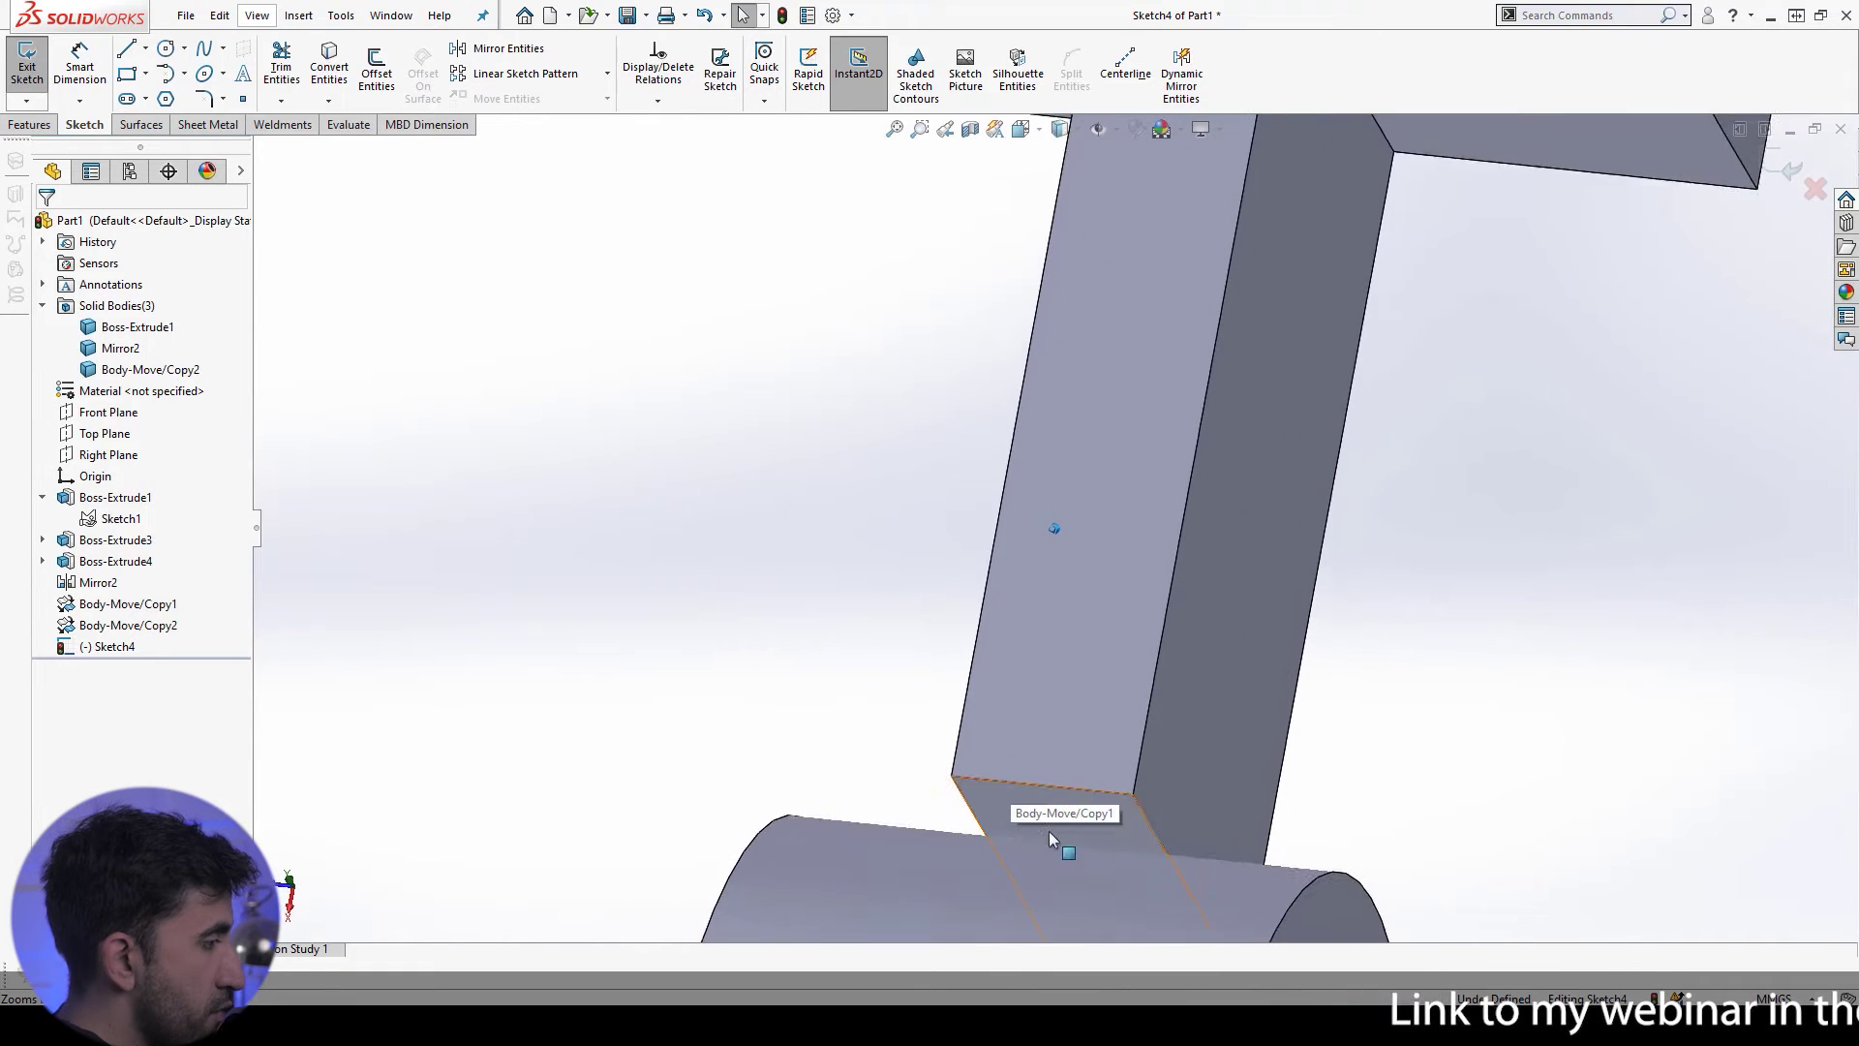
{"action": "scroll", "coordinate": [1054, 828], "scroll_direction": "down", "scroll_amount": 10}
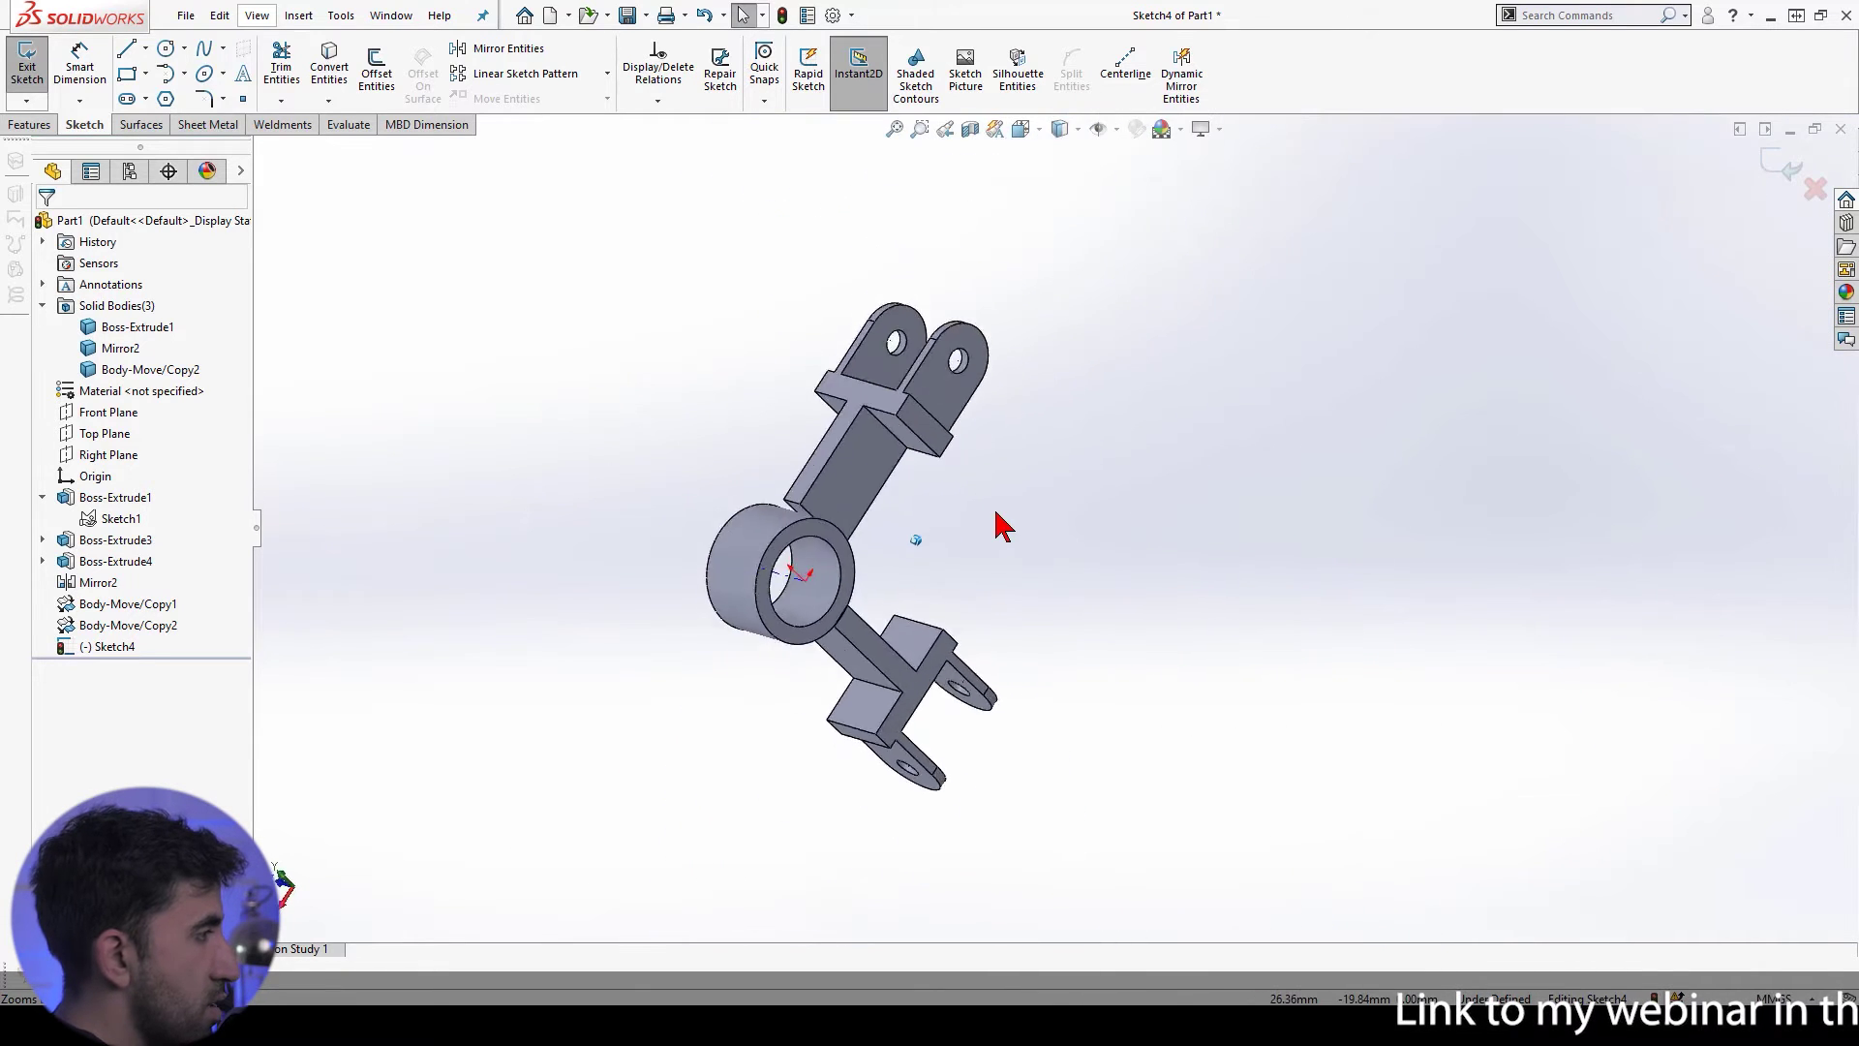
{"action": "middle_click_drag", "start_coordinate": [996, 527], "coordinate": [1007, 542]}
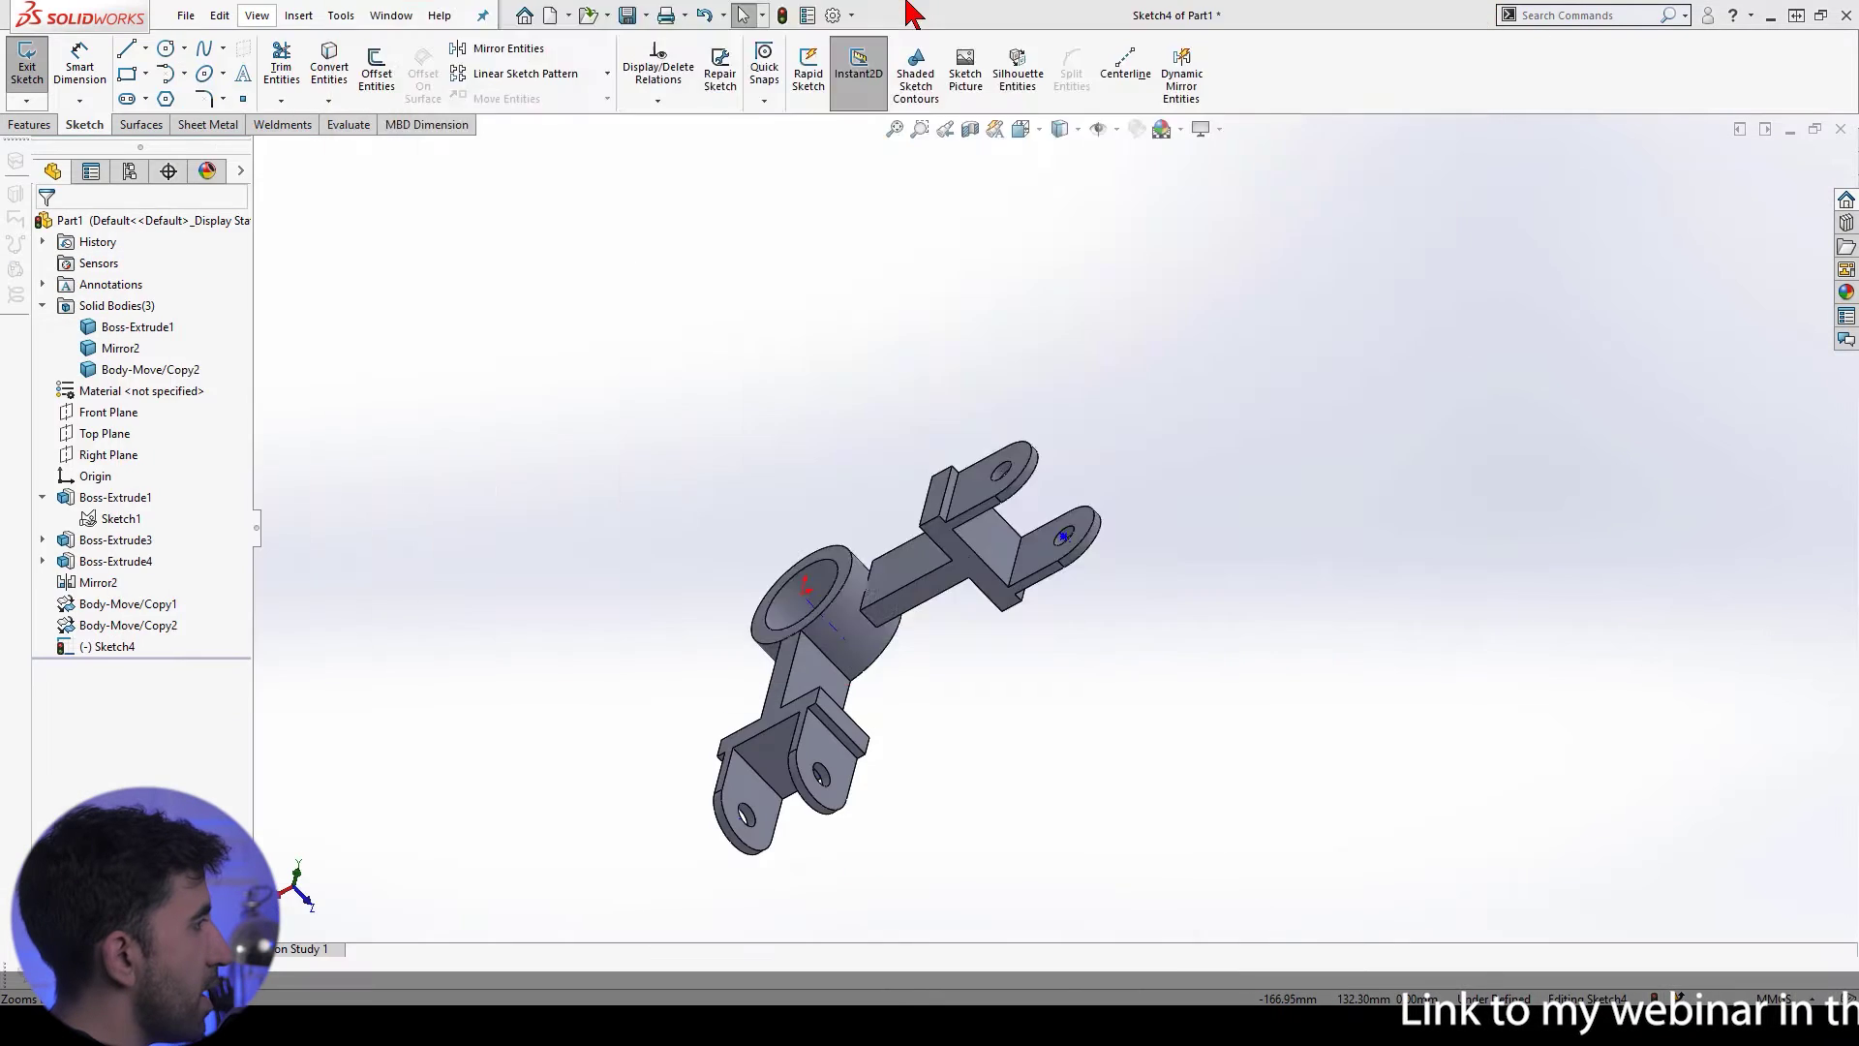
{"action": "key", "text": "alt+Tab"}
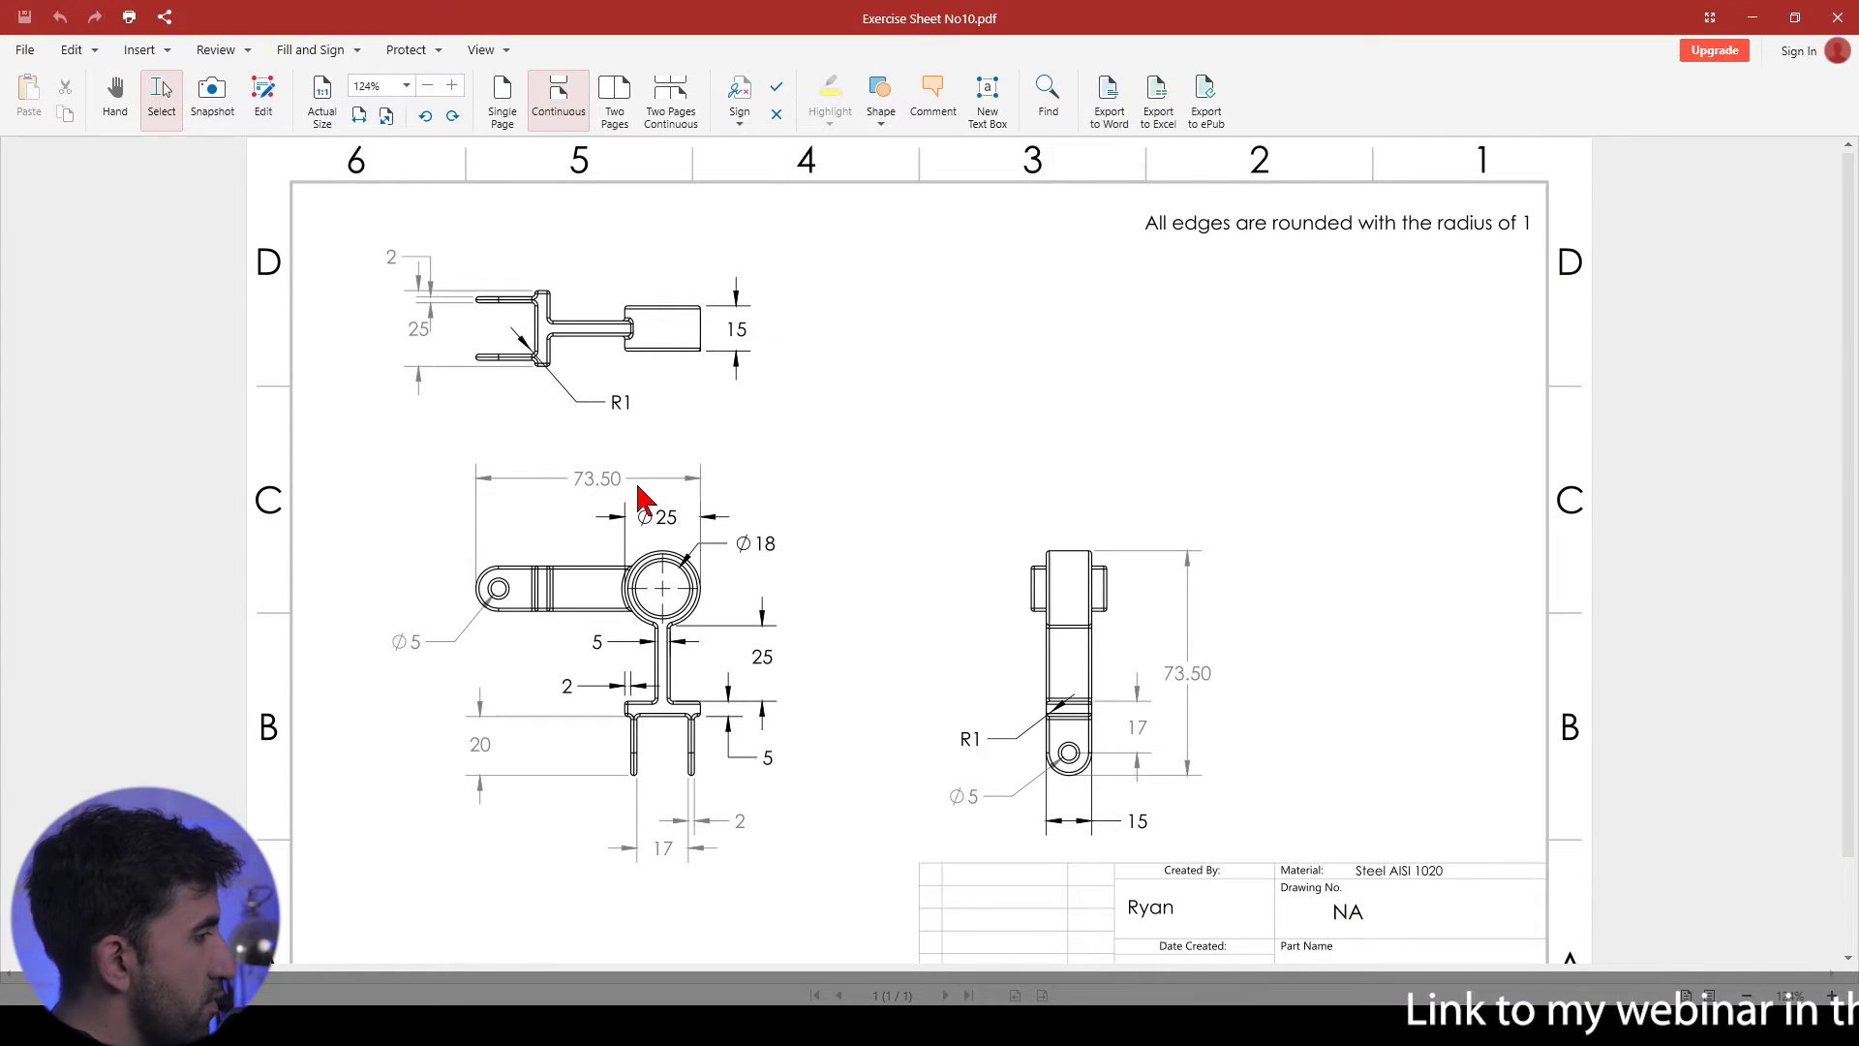
{"action": "double_click", "coordinate": [1209, 14]}
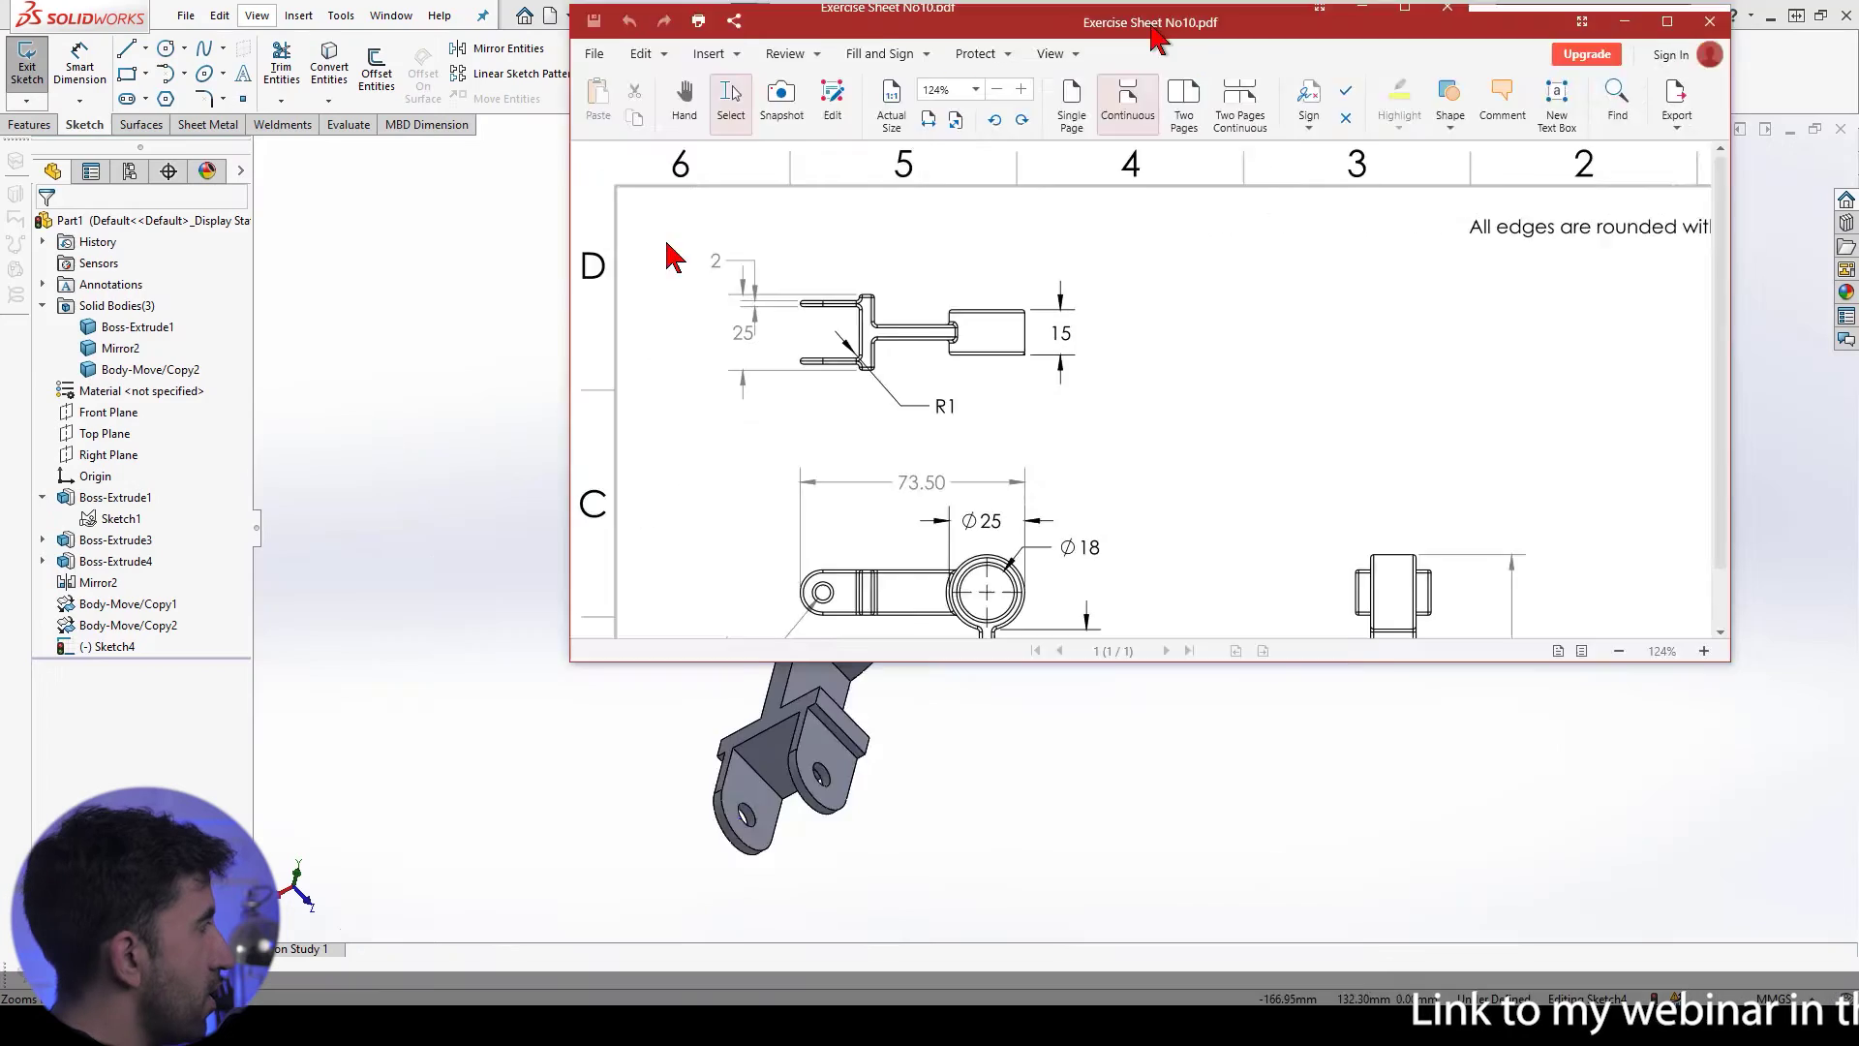
{"action": "key", "text": "alt+Tab"}
Step: View the sideways arm's end face normal-to and start a sketch on the lug face
{"action": "left_click", "coordinate": [767, 395]}
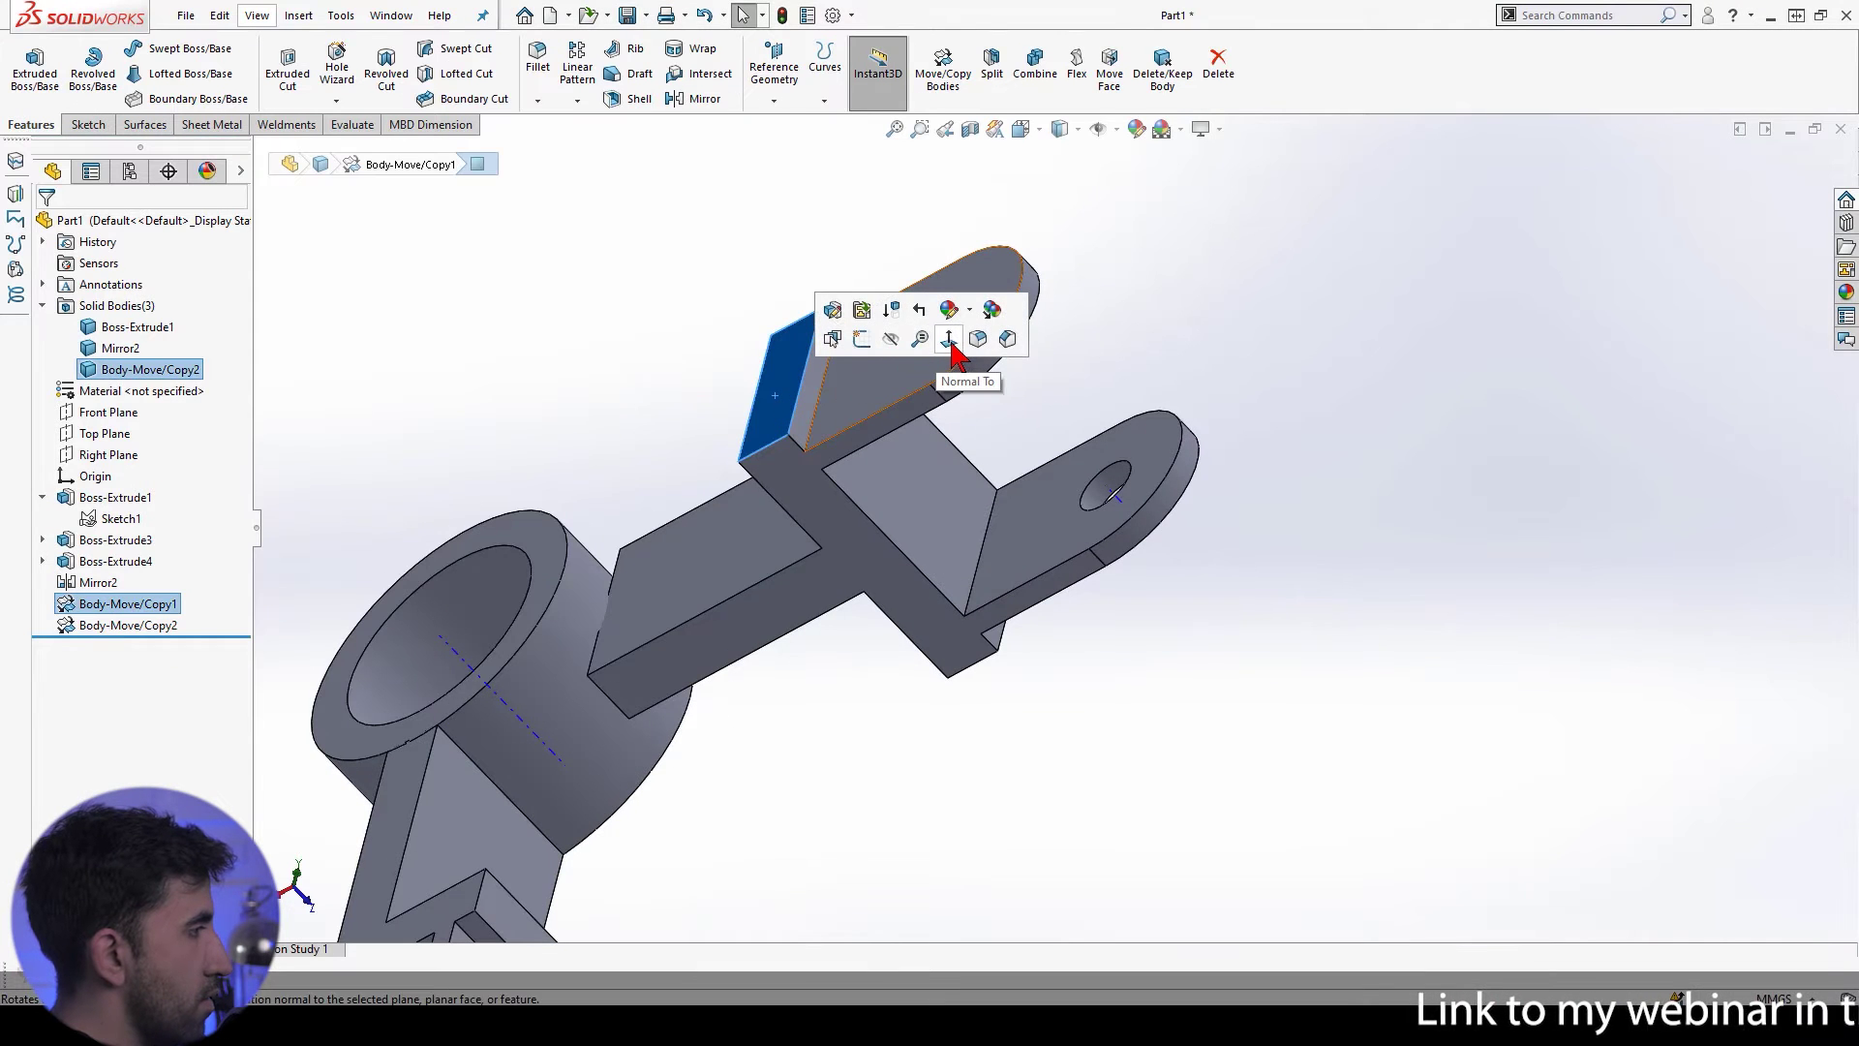
{"action": "left_click", "coordinate": [948, 339]}
{"action": "left_click", "coordinate": [1152, 564]}
{"action": "scroll", "coordinate": [1152, 564], "scroll_direction": "down", "scroll_amount": 3}
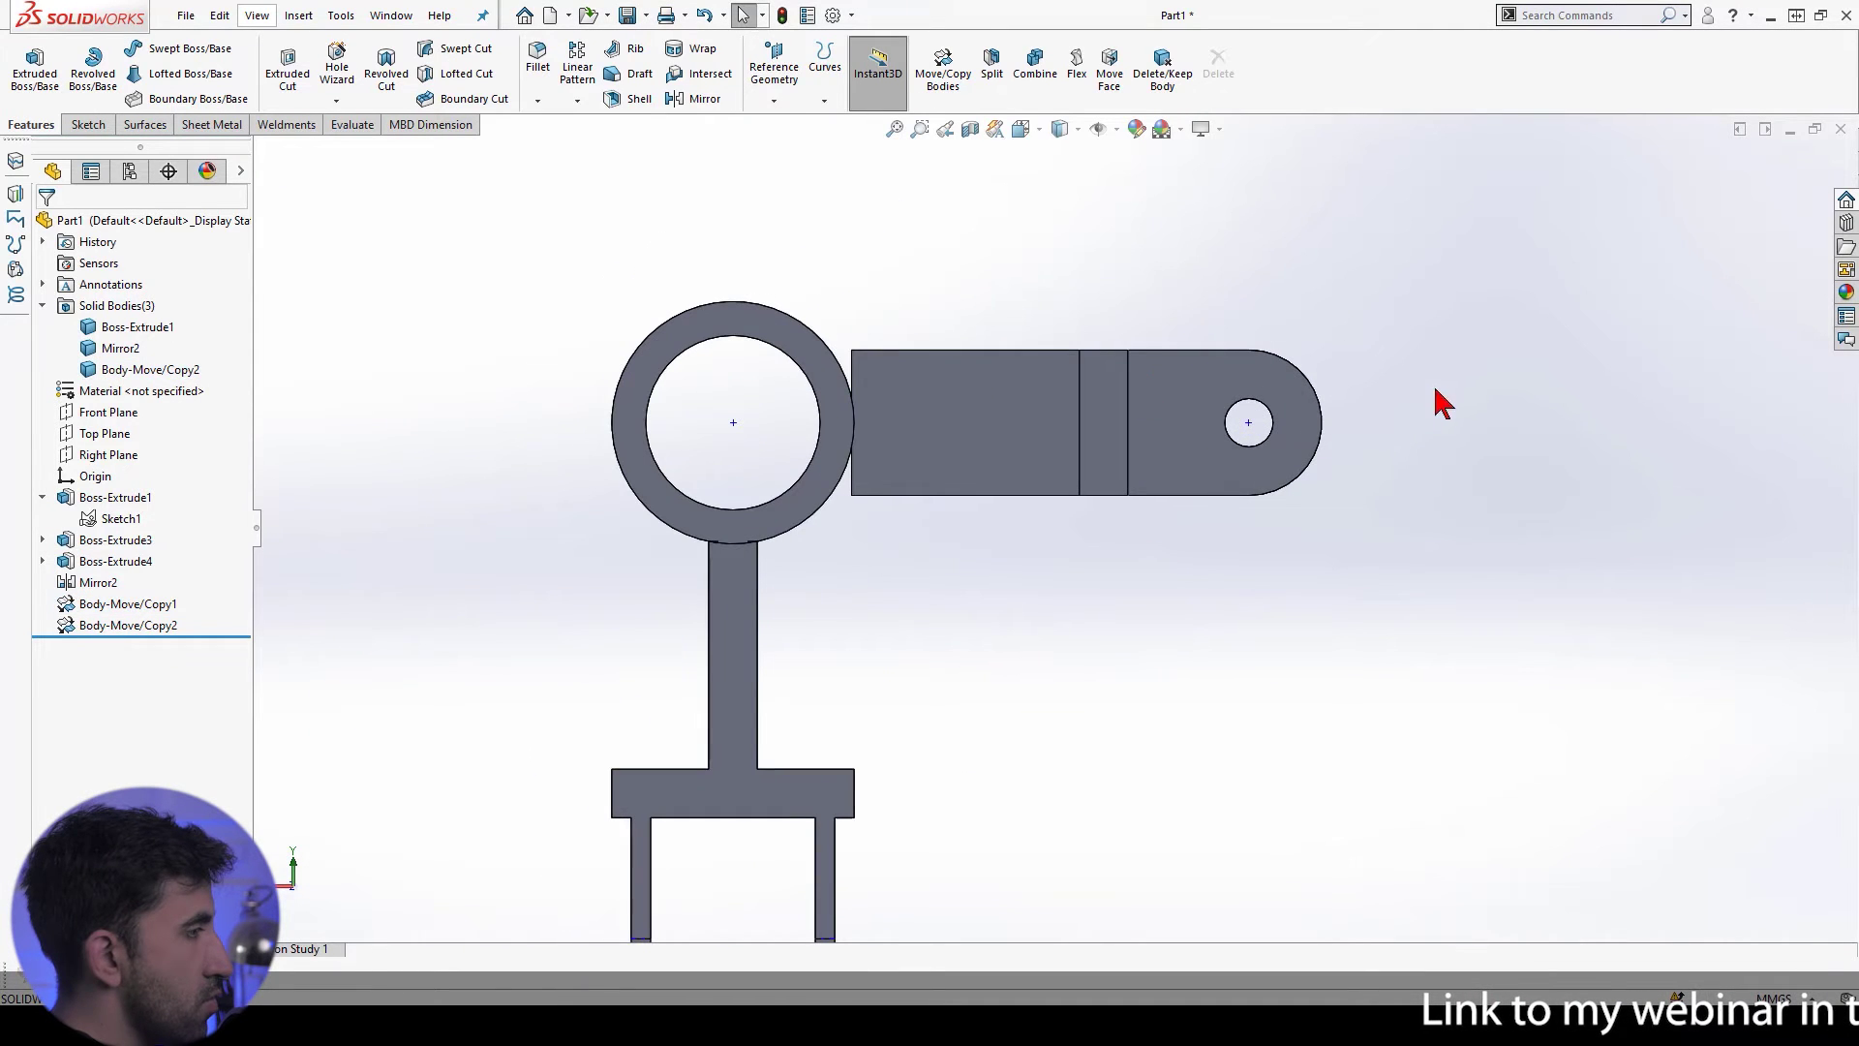
{"action": "left_click", "coordinate": [1118, 423]}
{"action": "left_click", "coordinate": [1220, 366]}
Step: Measure a line from the ring's left edge to the lug tip (73.25), then cancel and view from the front
{"action": "key", "text": "l"}
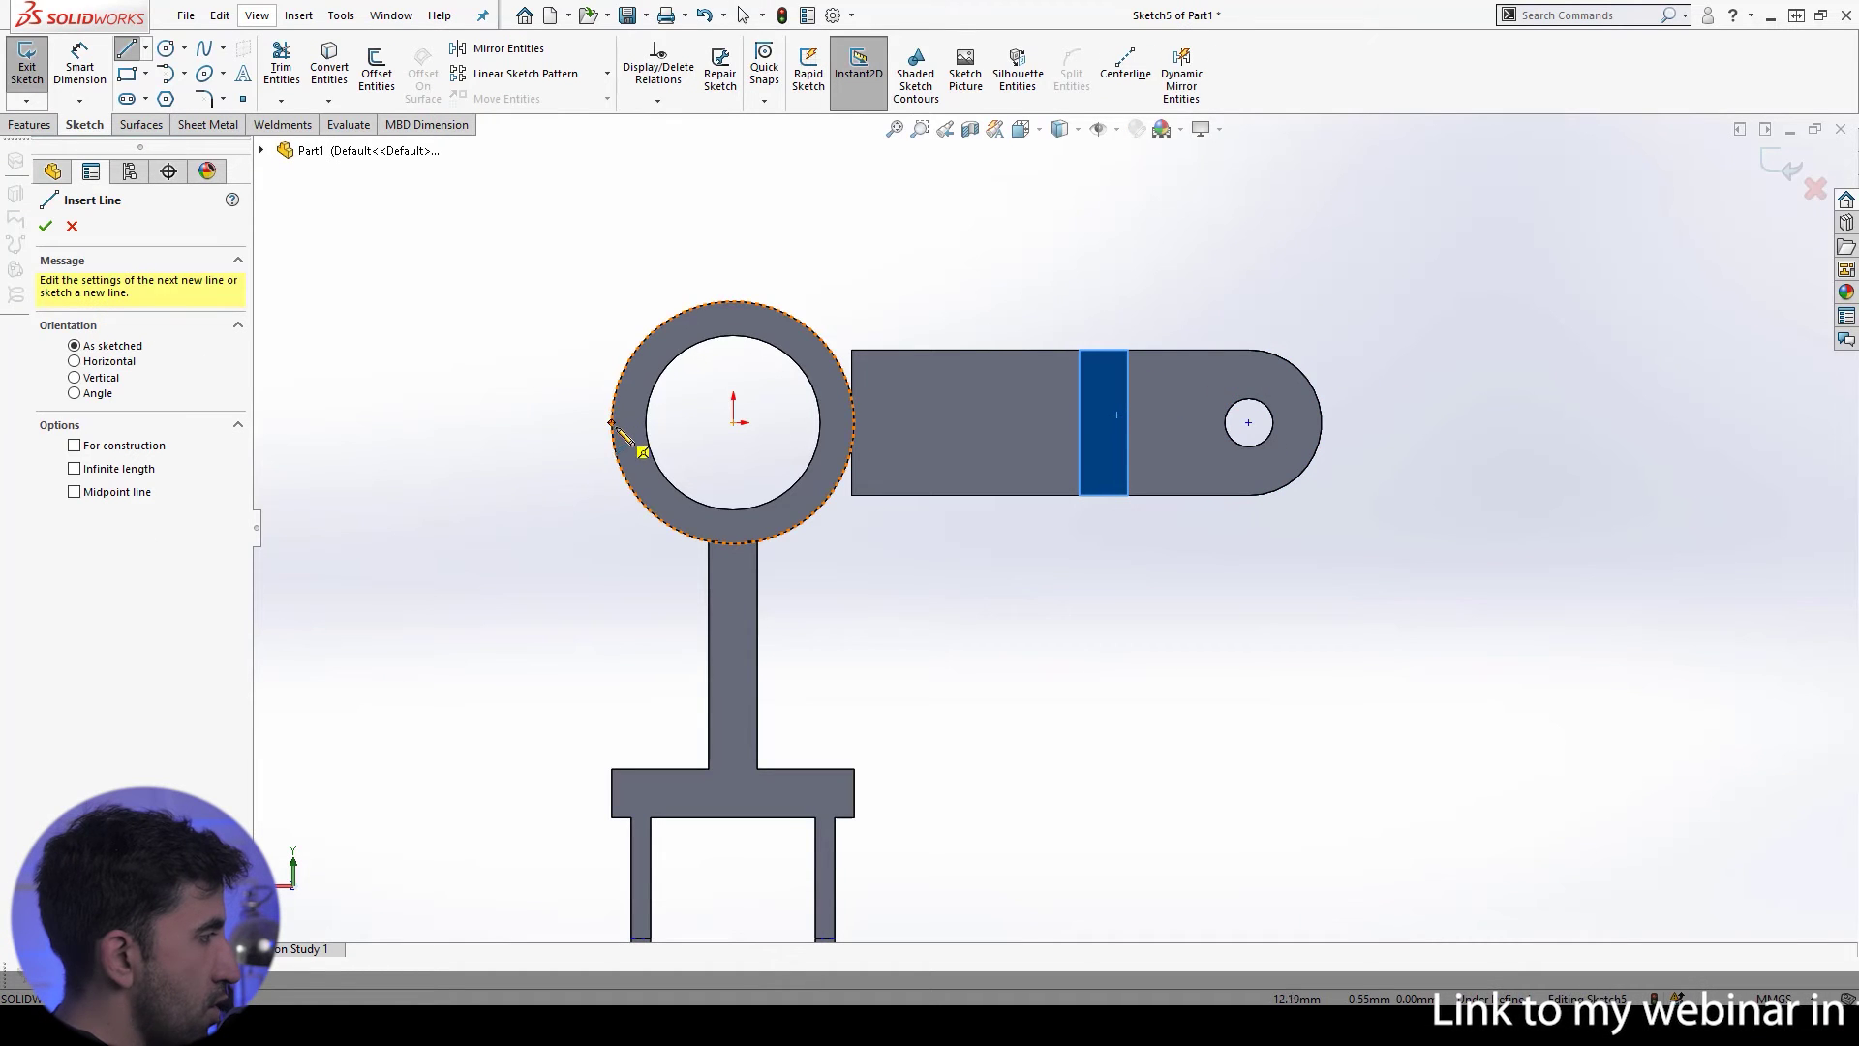
{"action": "left_click", "coordinate": [612, 423]}
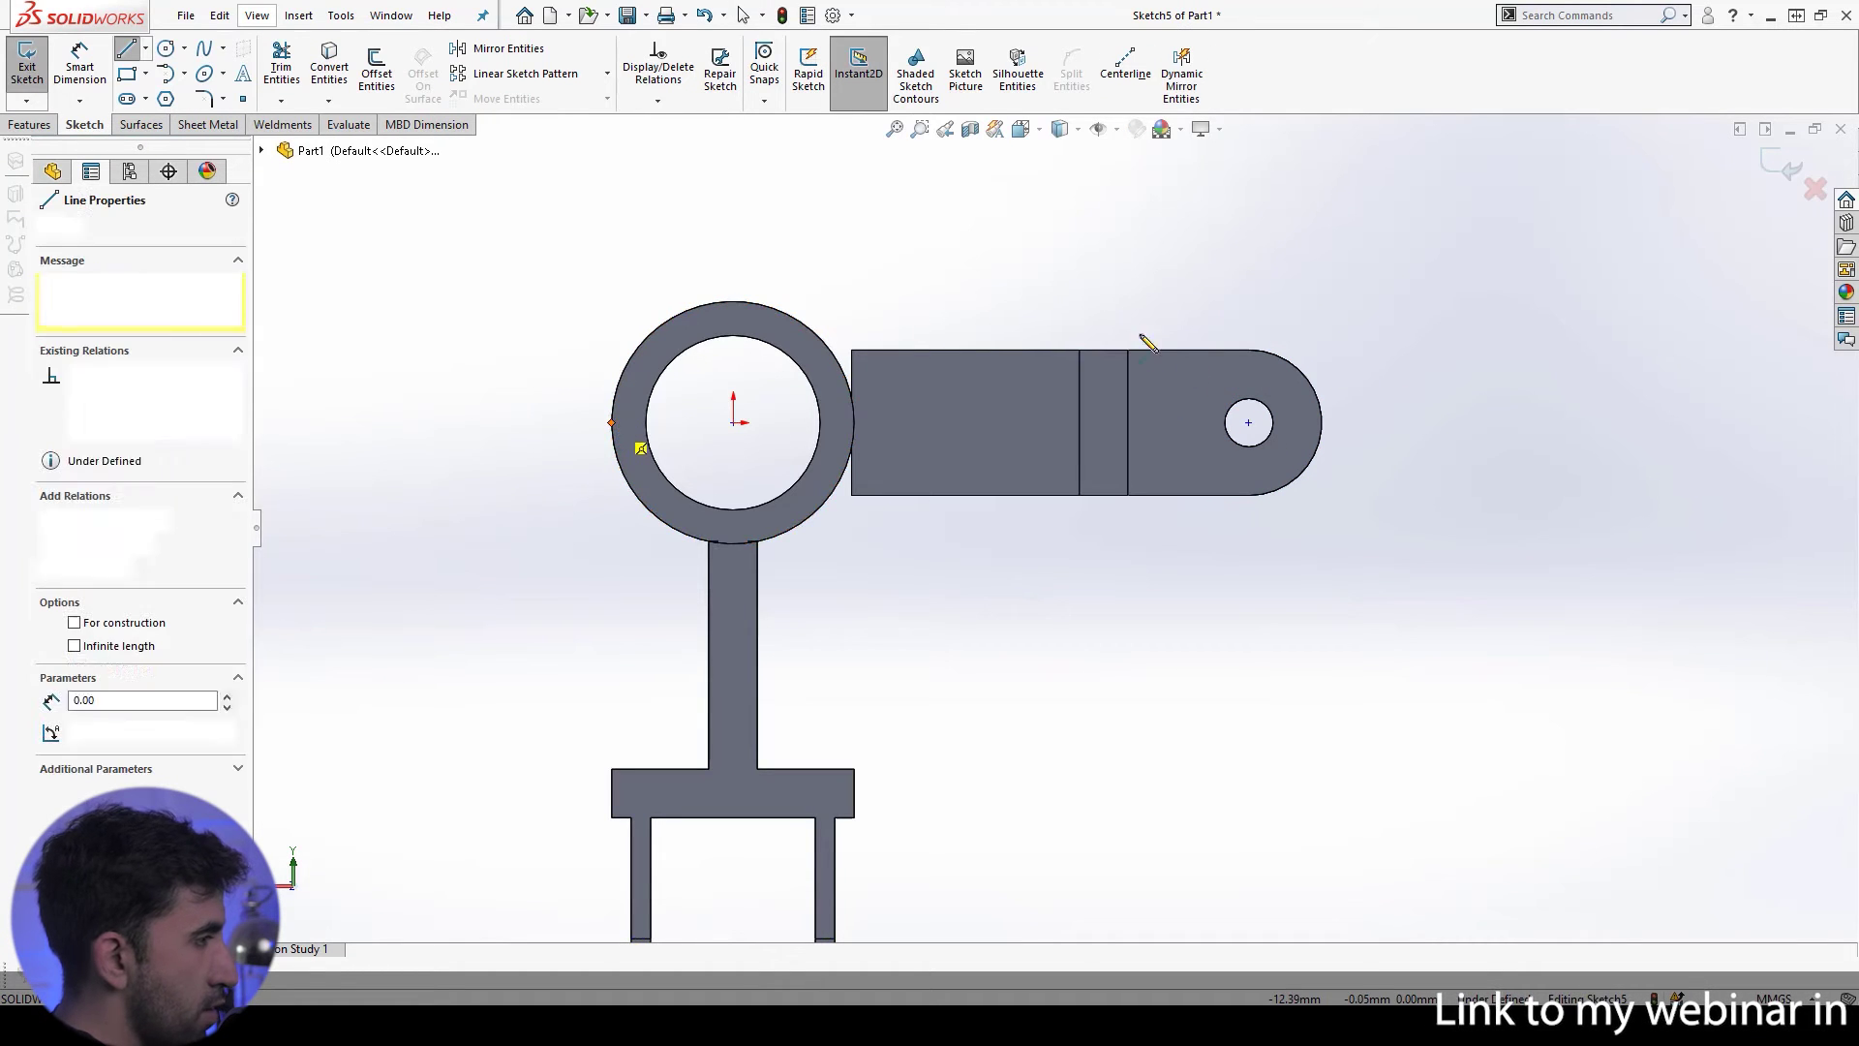
{"action": "left_click", "coordinate": [1320, 422]}
{"action": "key", "text": "Escape"}
{"action": "key", "text": "d"}
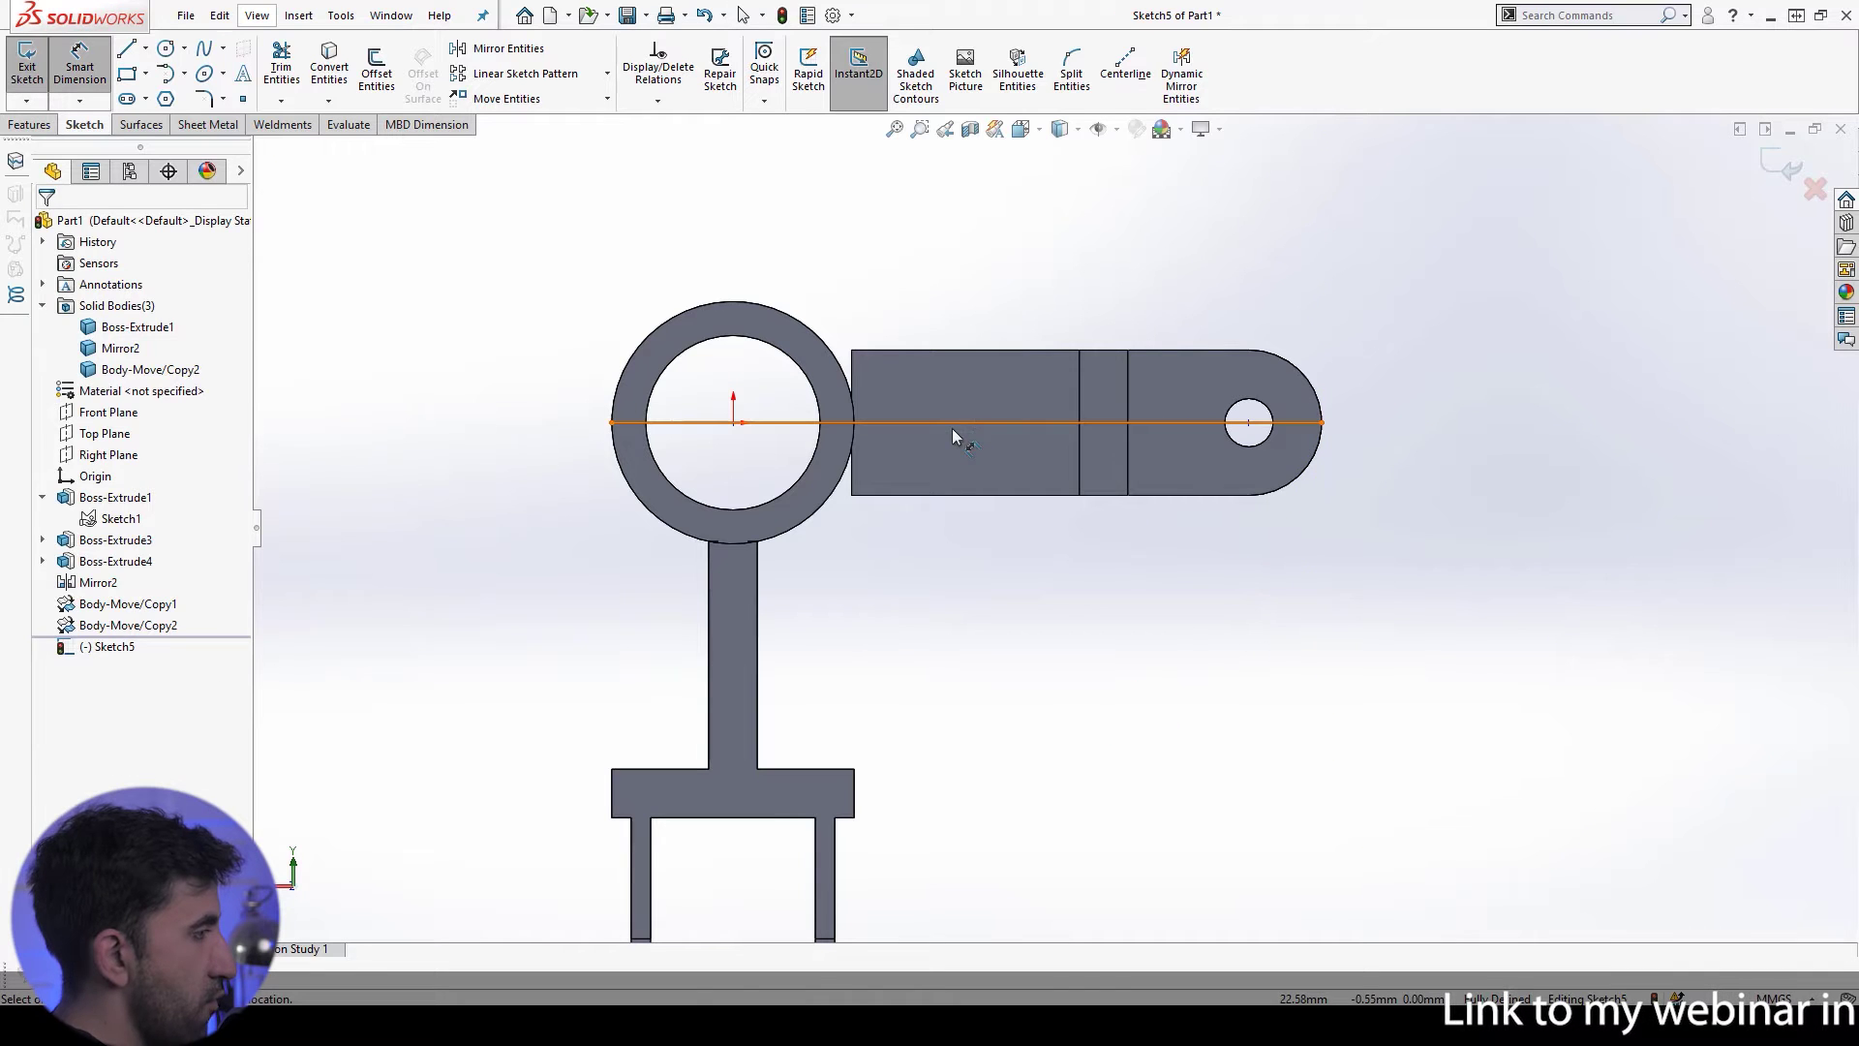
{"action": "left_click", "coordinate": [954, 434]}
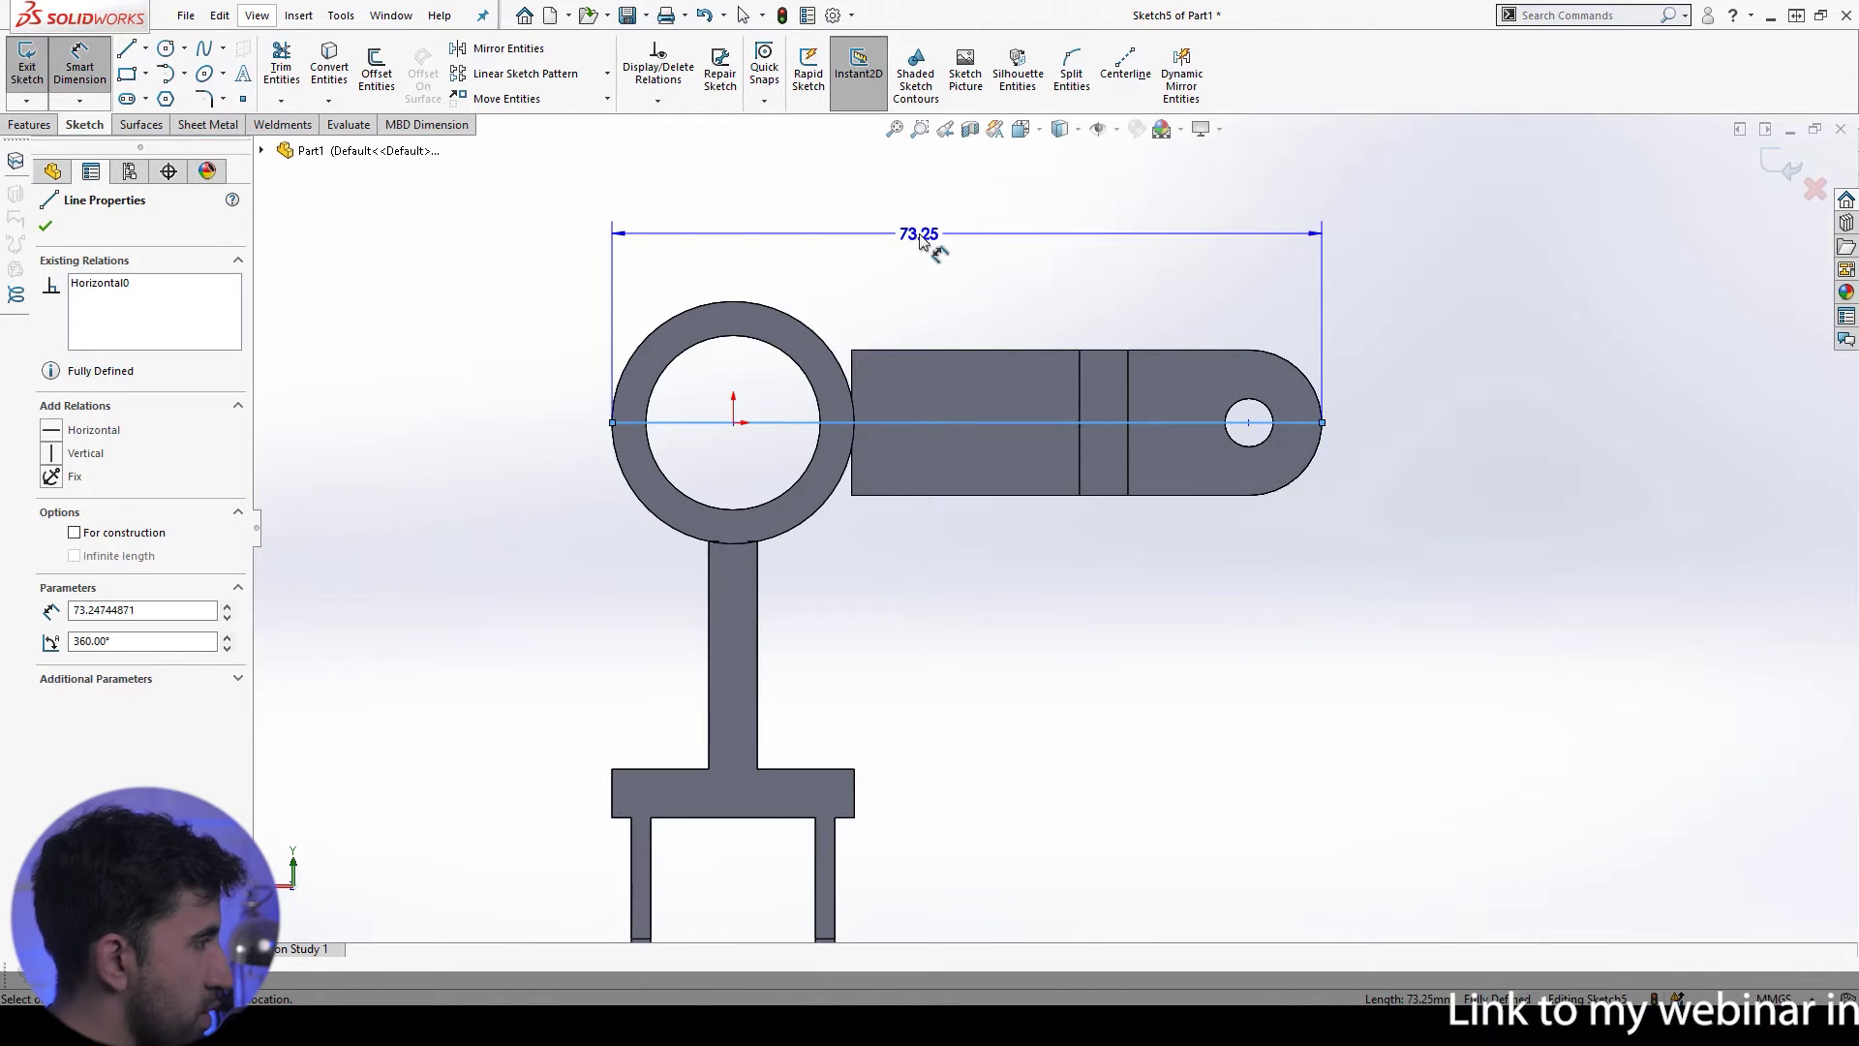
{"action": "middle_click_drag", "start_coordinate": [922, 242], "coordinate": [923, 243]}
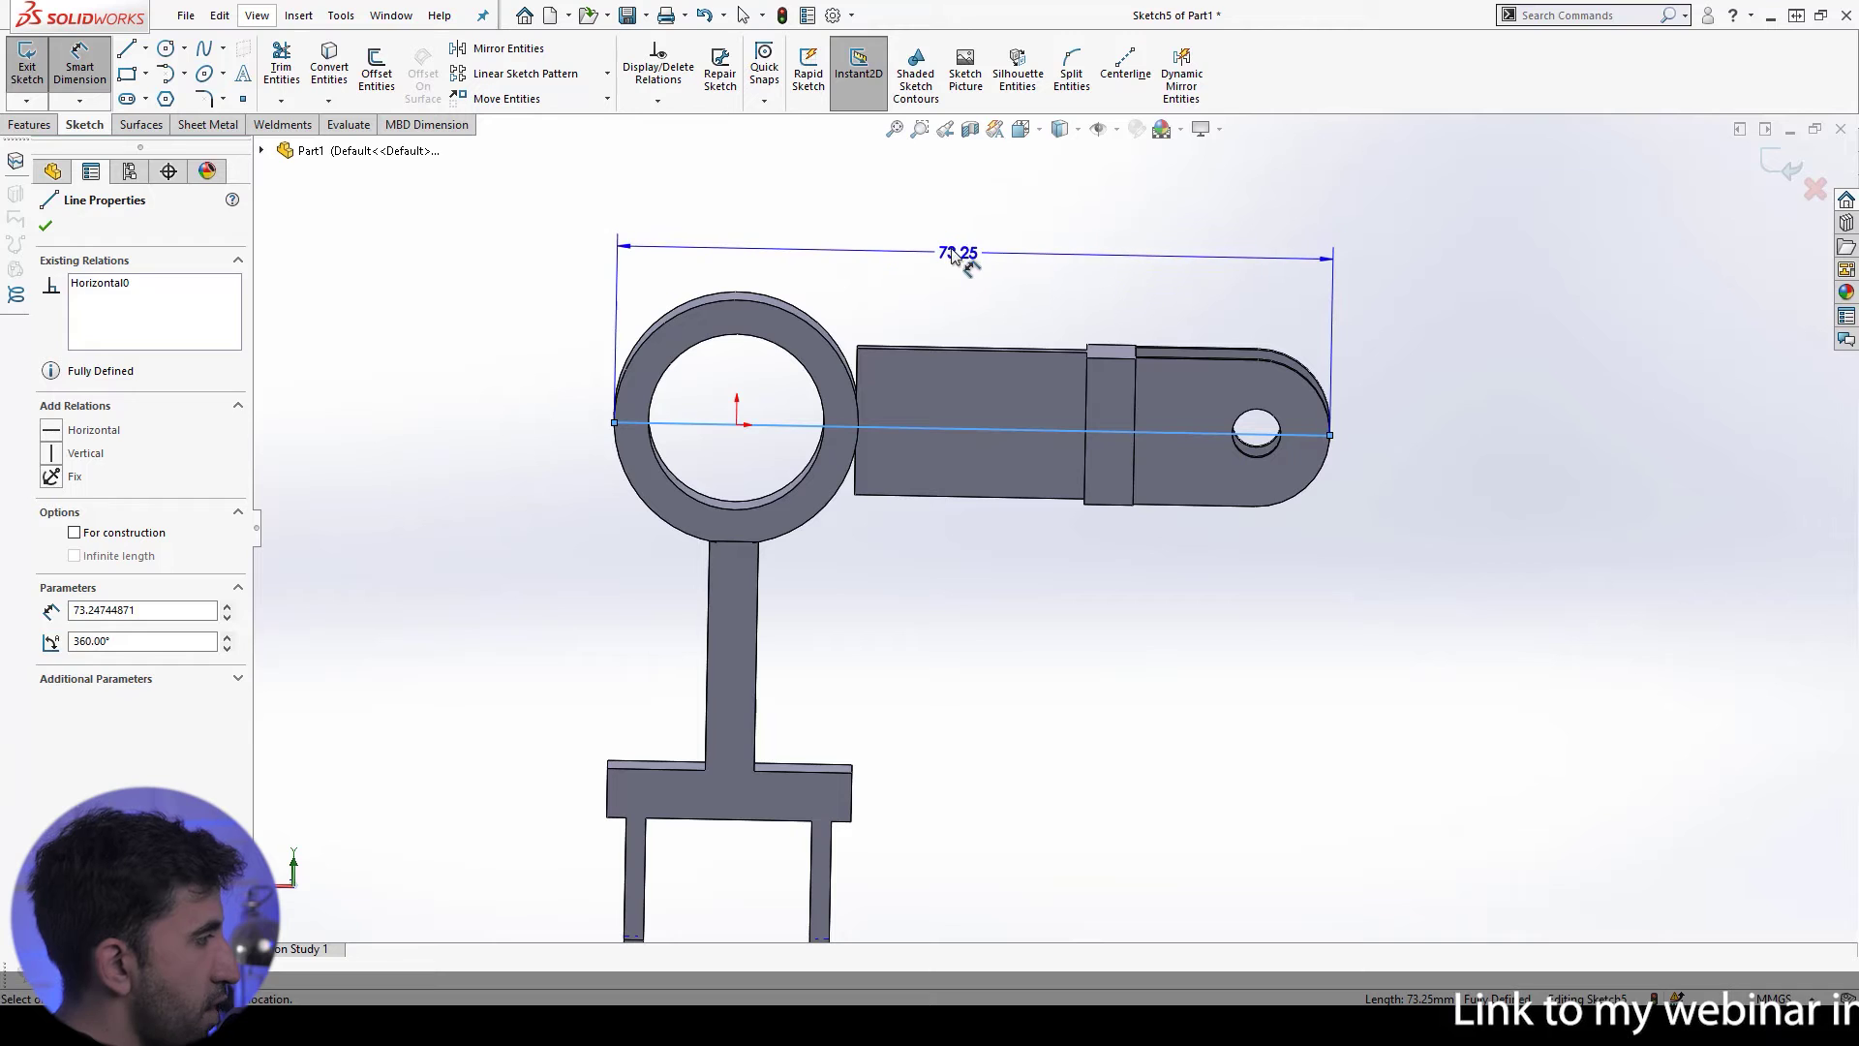
{"action": "key", "text": "Escape"}
{"action": "key", "text": "Escape"}
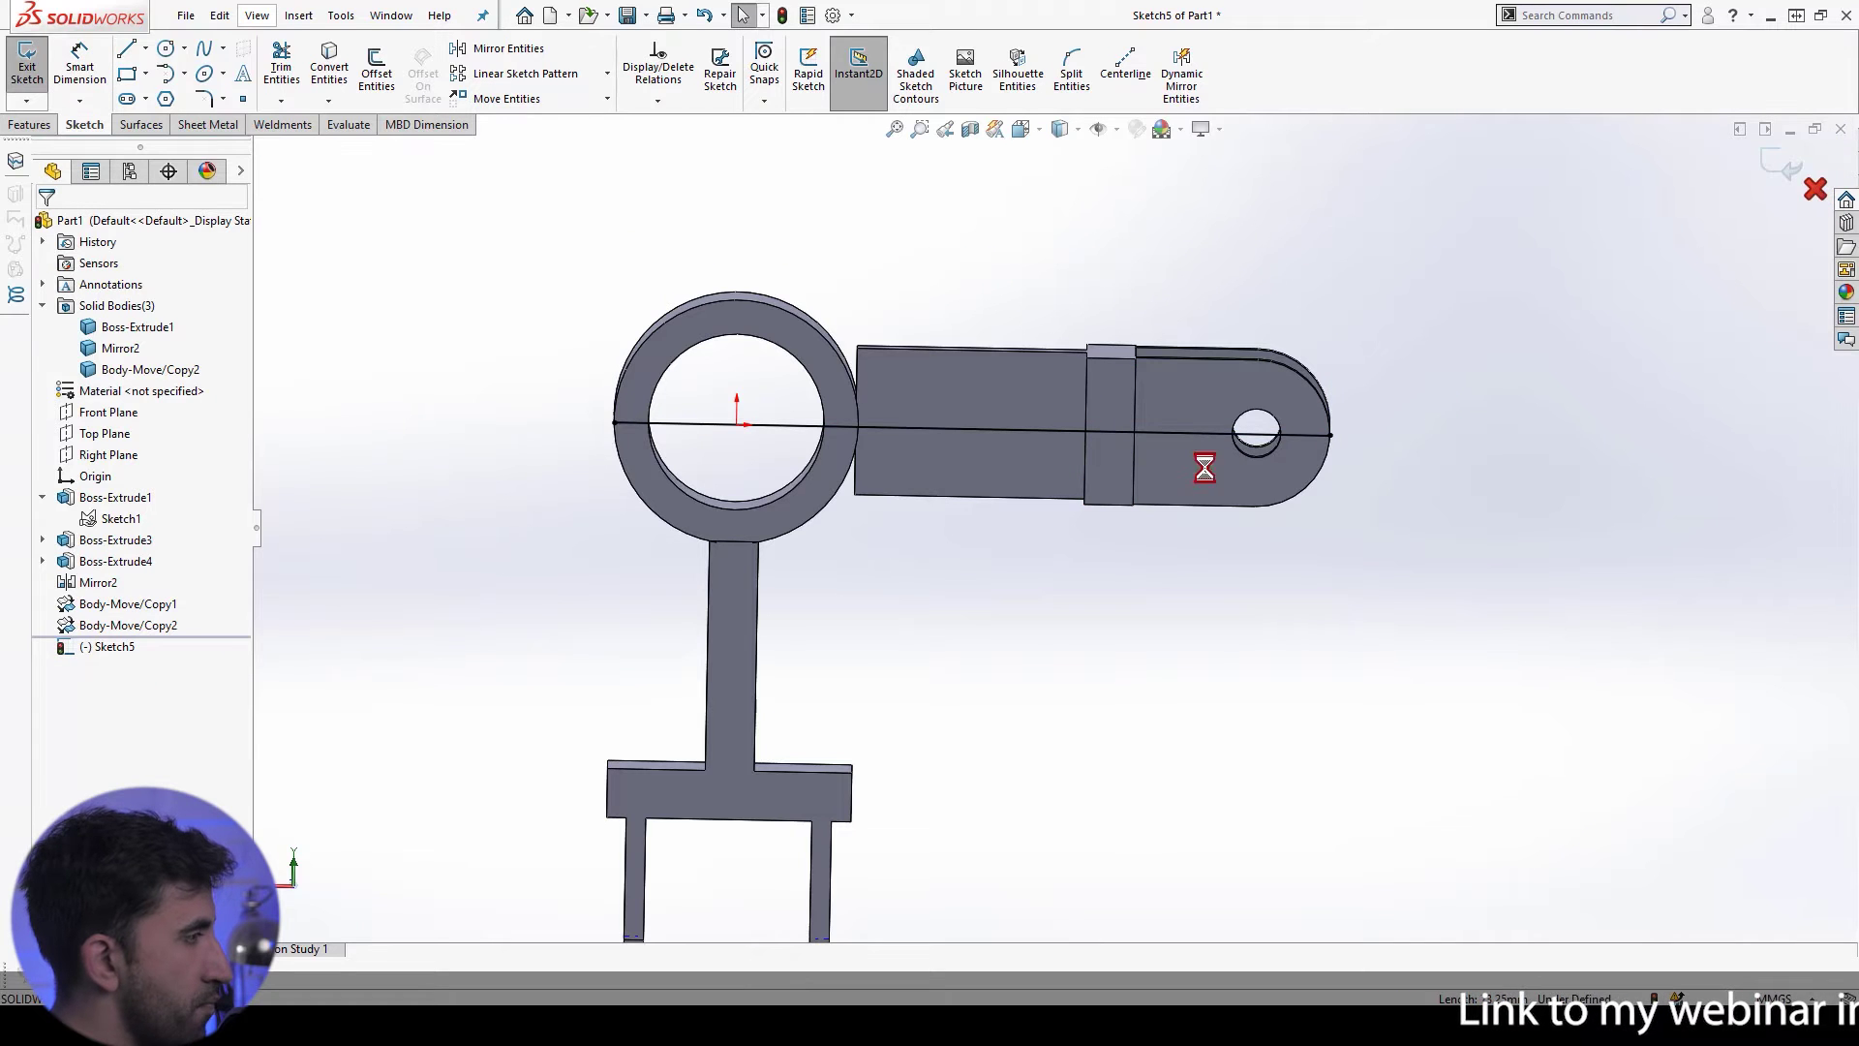
{"action": "key", "text": "space"}
{"action": "left_click", "coordinate": [1194, 539]}
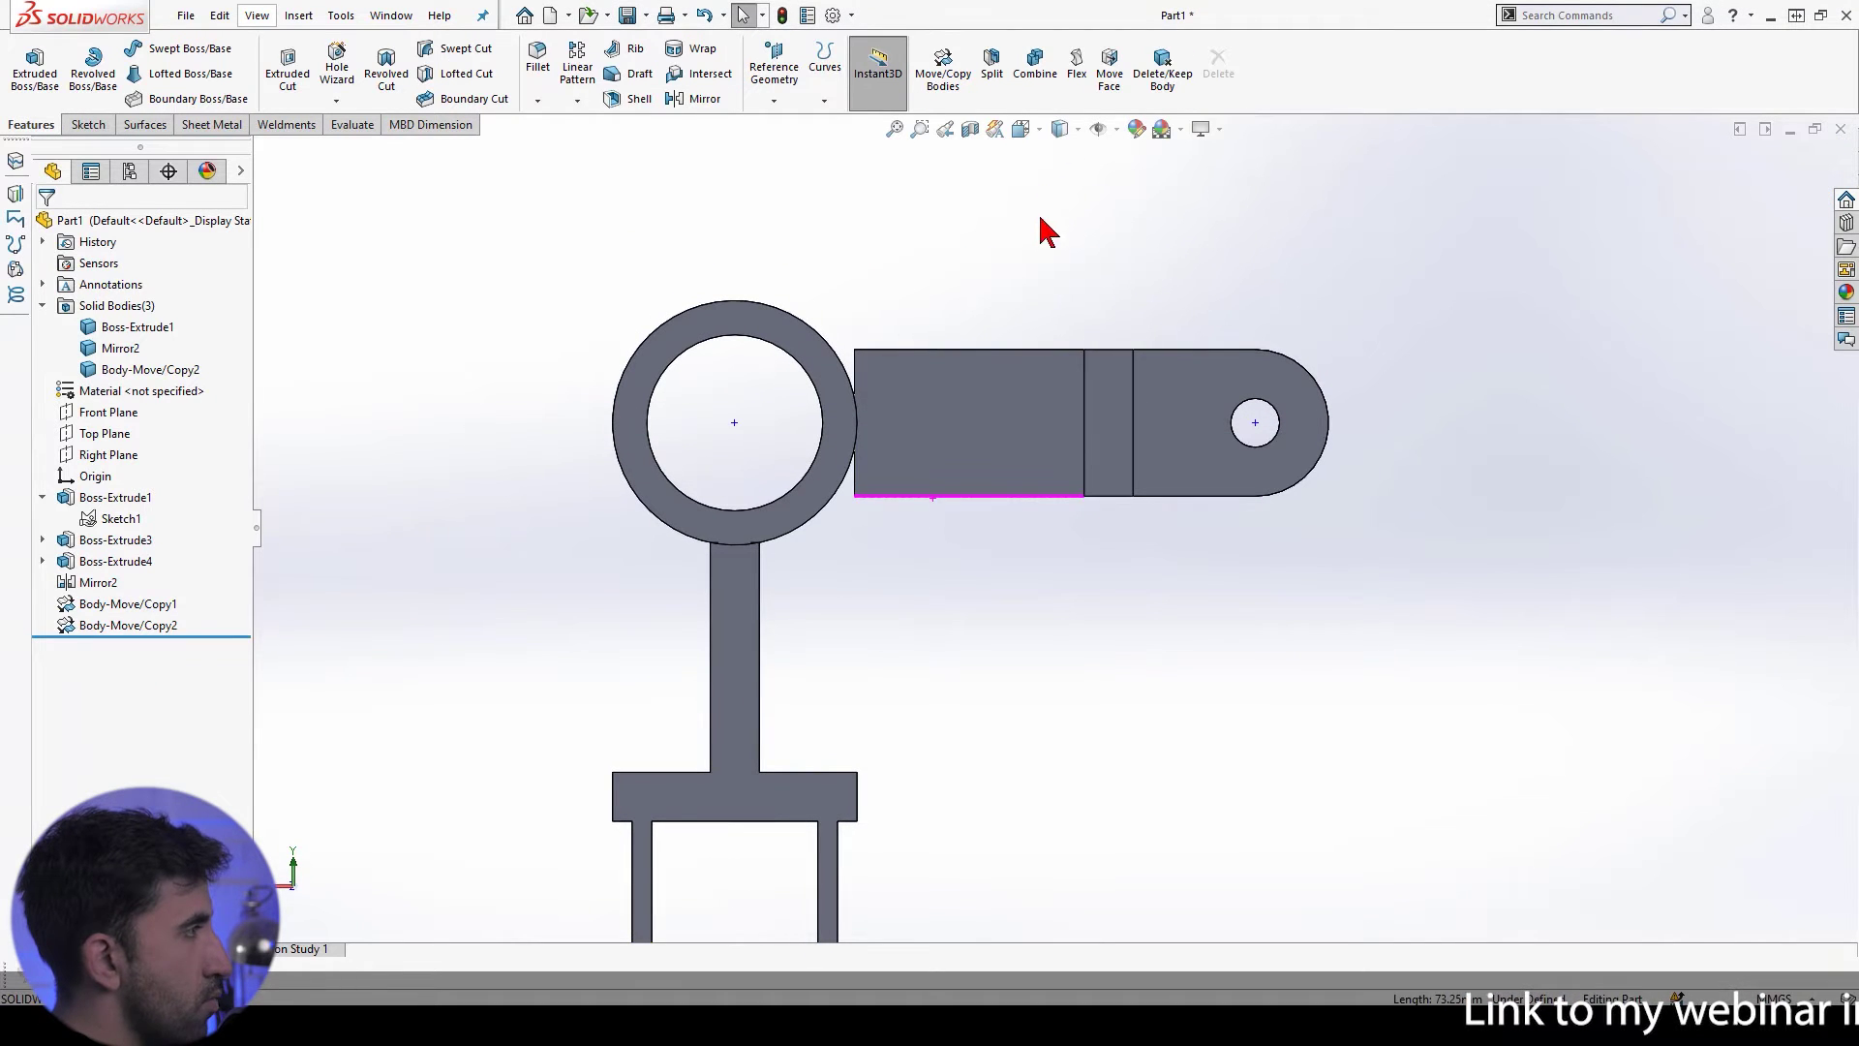
Step: Translate the rectangular arm body by ΔX -0.25 mm with Move/Copy Body
{"action": "left_click", "coordinate": [944, 73]}
{"action": "left_click", "coordinate": [935, 401]}
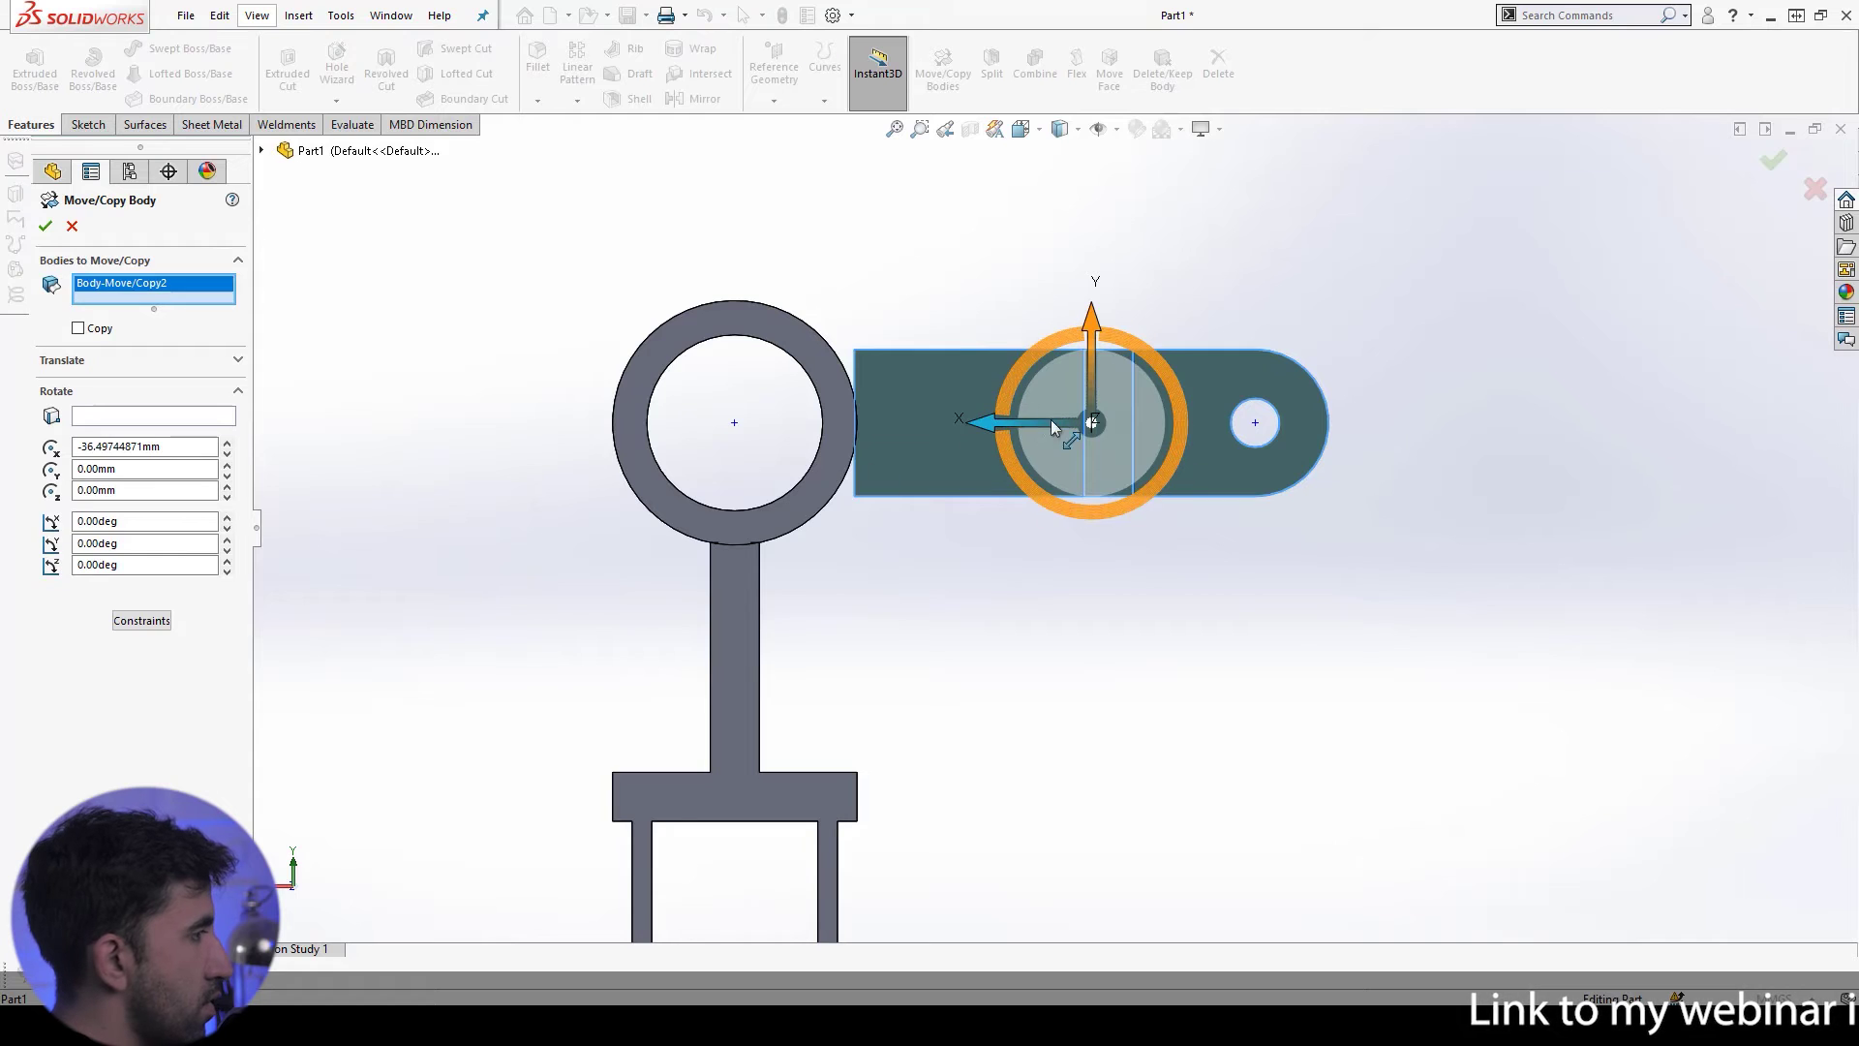
{"action": "left_click", "coordinate": [100, 360]}
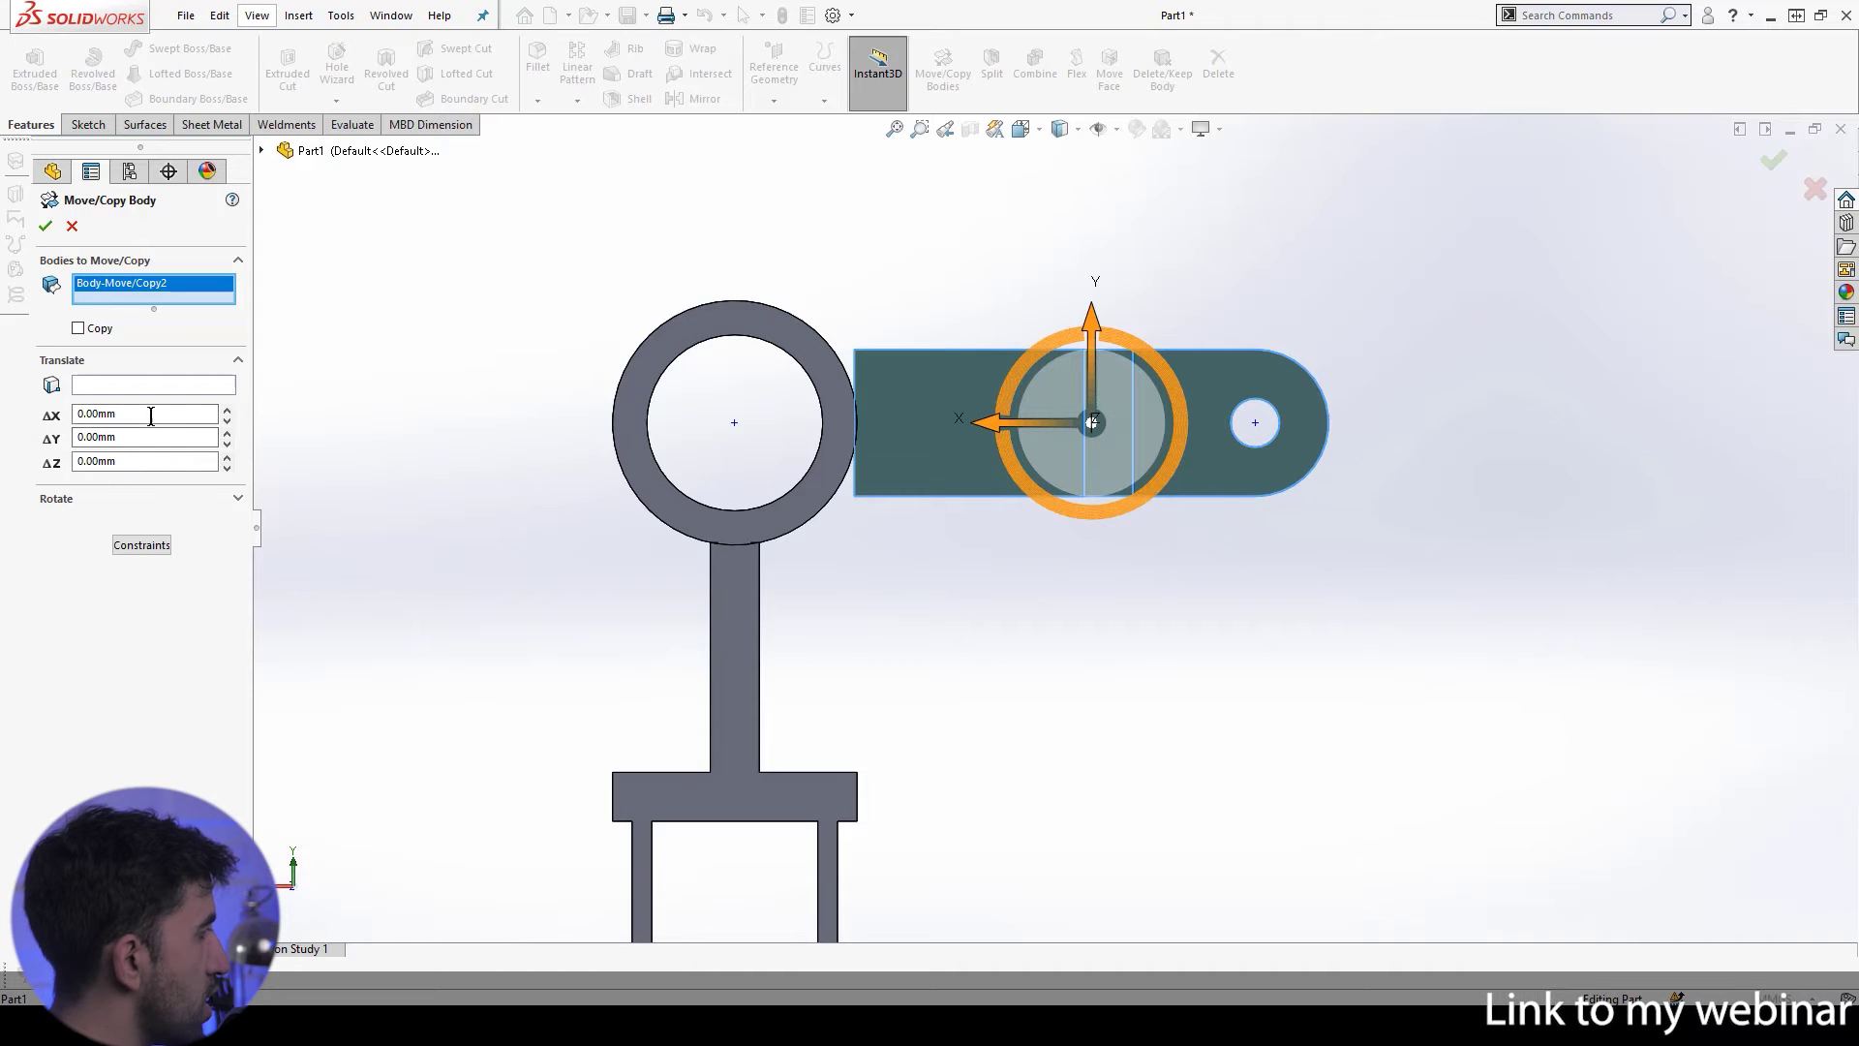
{"action": "type", "text": "-0.25"}
{"action": "key", "text": "Return"}
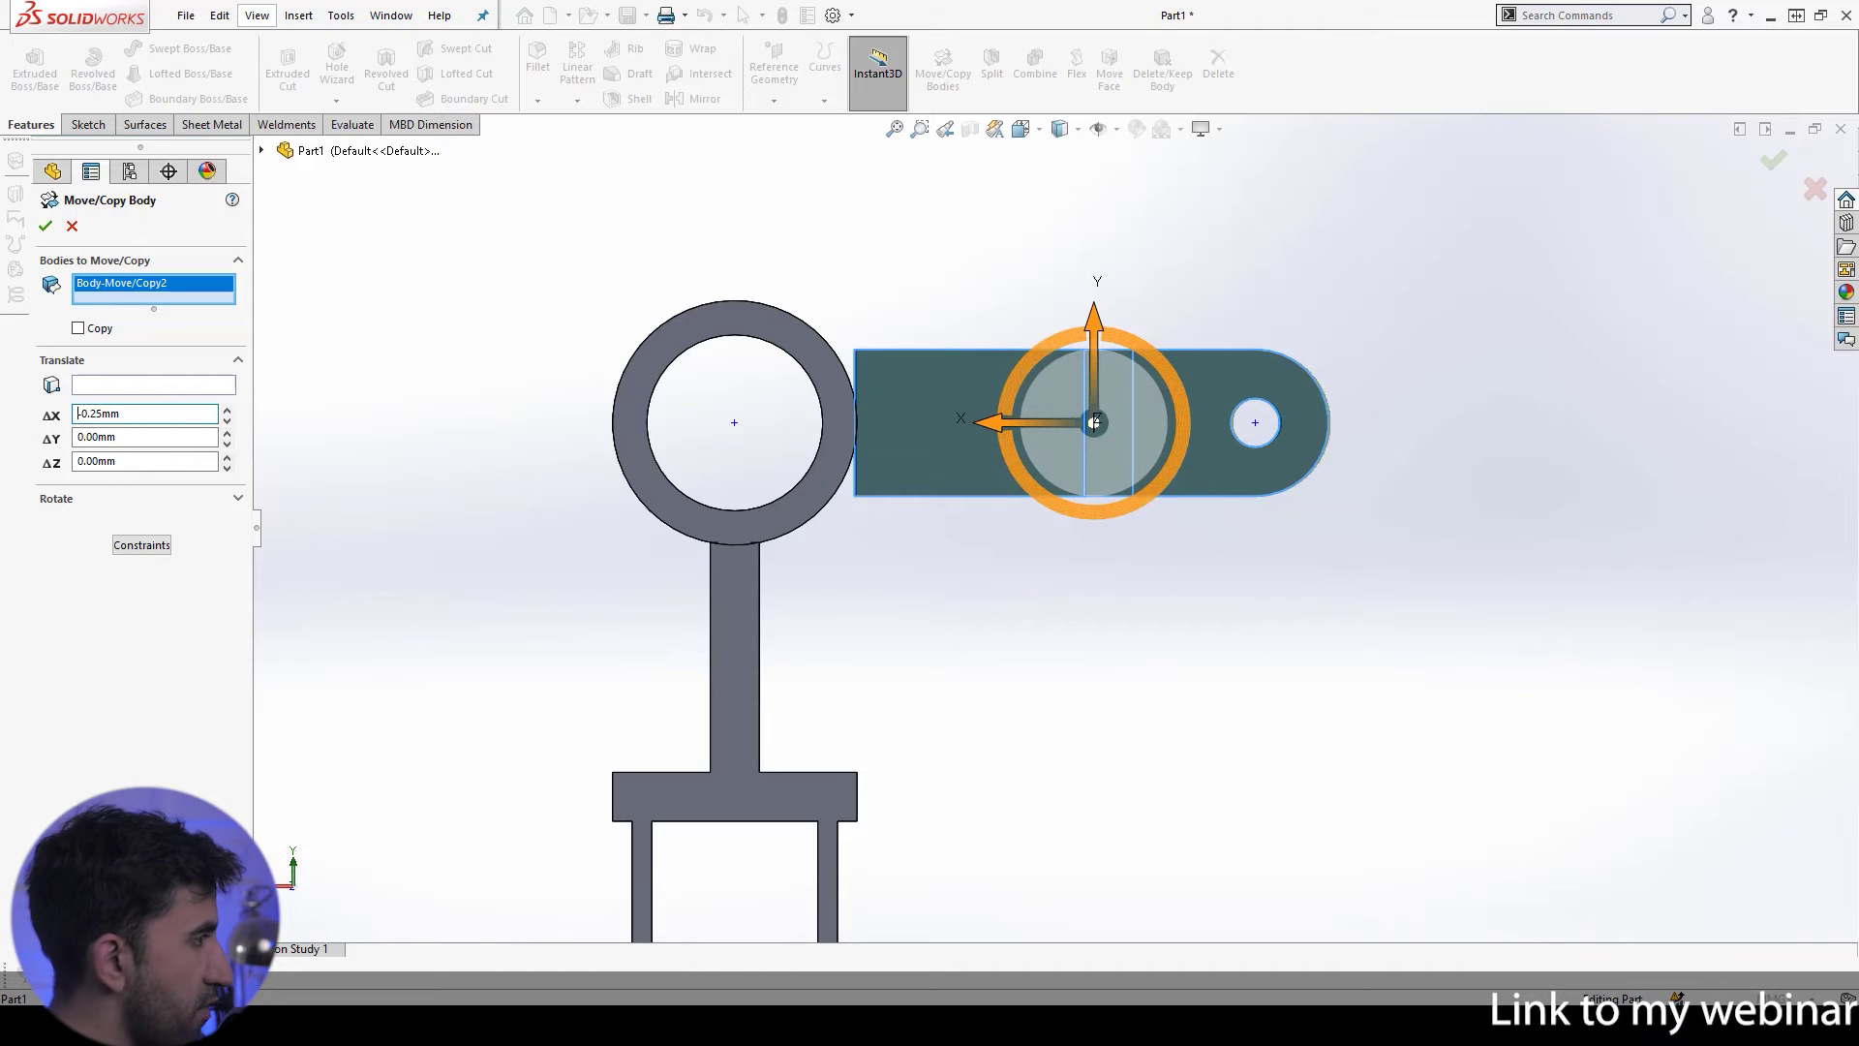
{"action": "scroll", "coordinate": [893, 400], "scroll_direction": "down", "scroll_amount": 10}
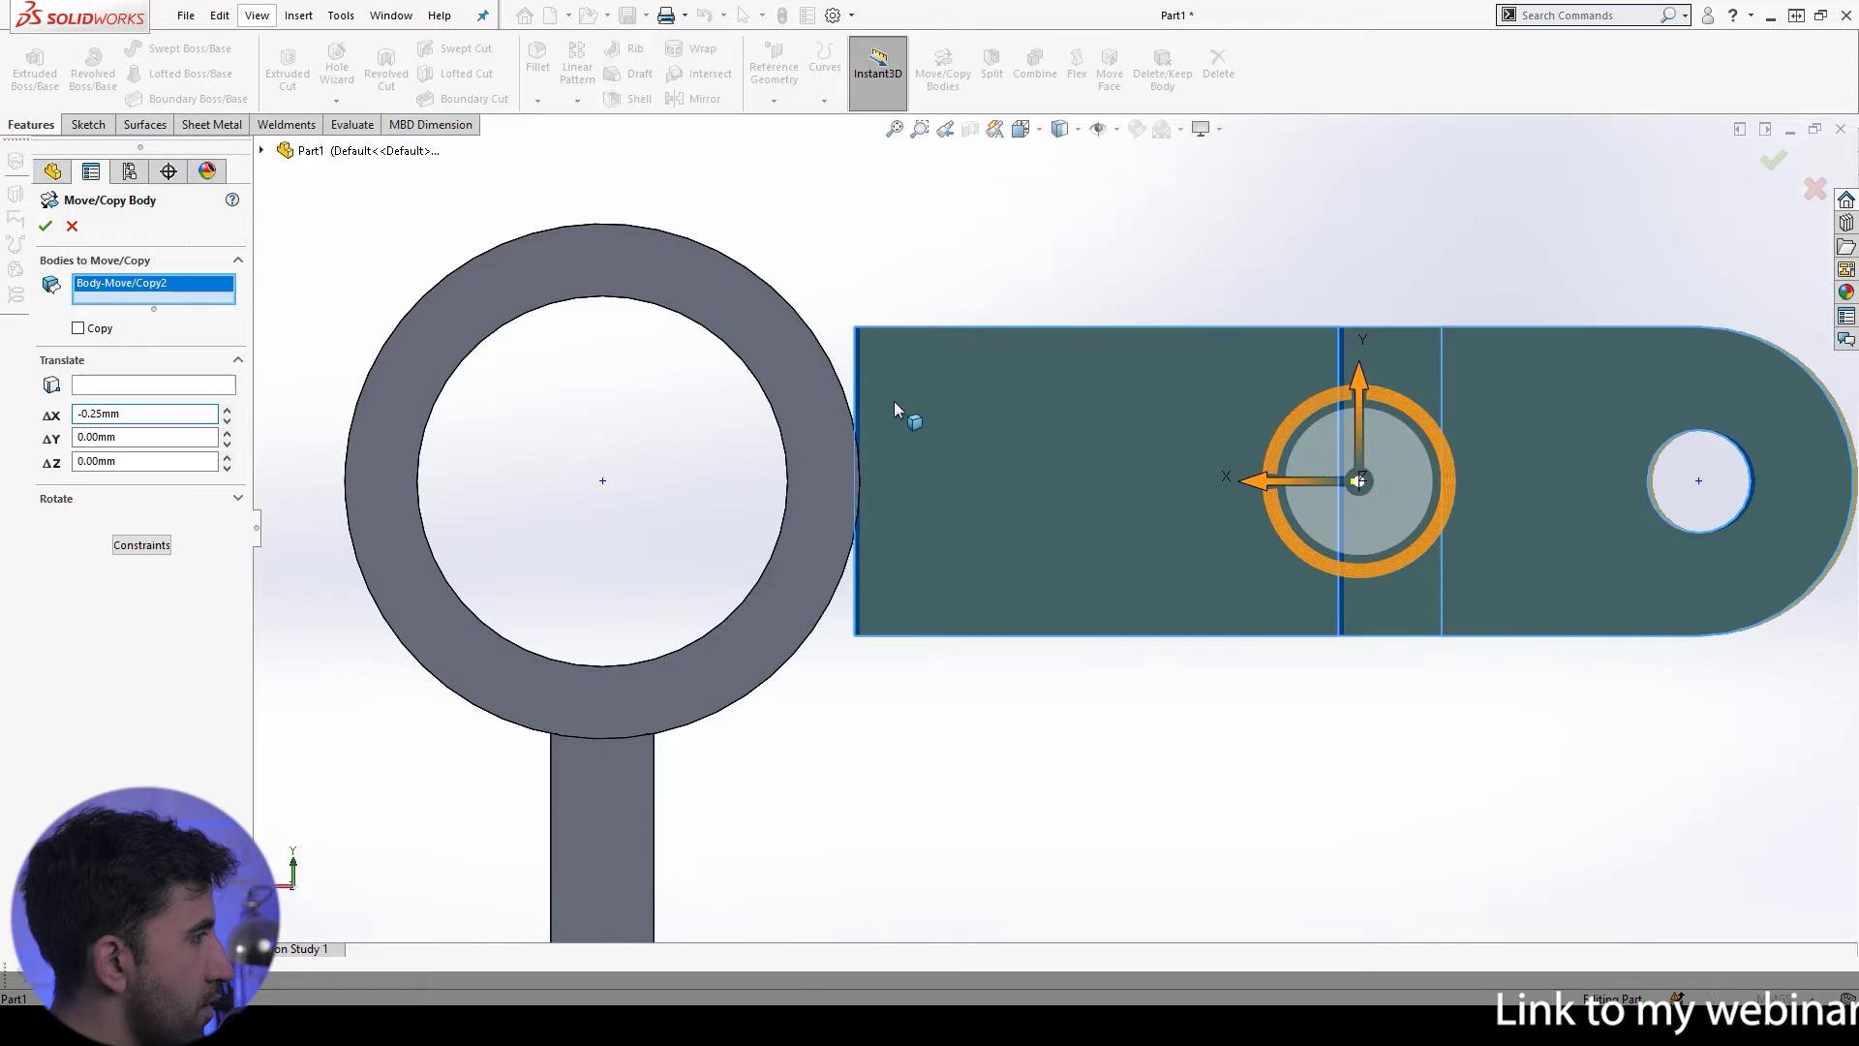
{"action": "scroll", "coordinate": [918, 578], "scroll_direction": "up", "scroll_amount": 8}
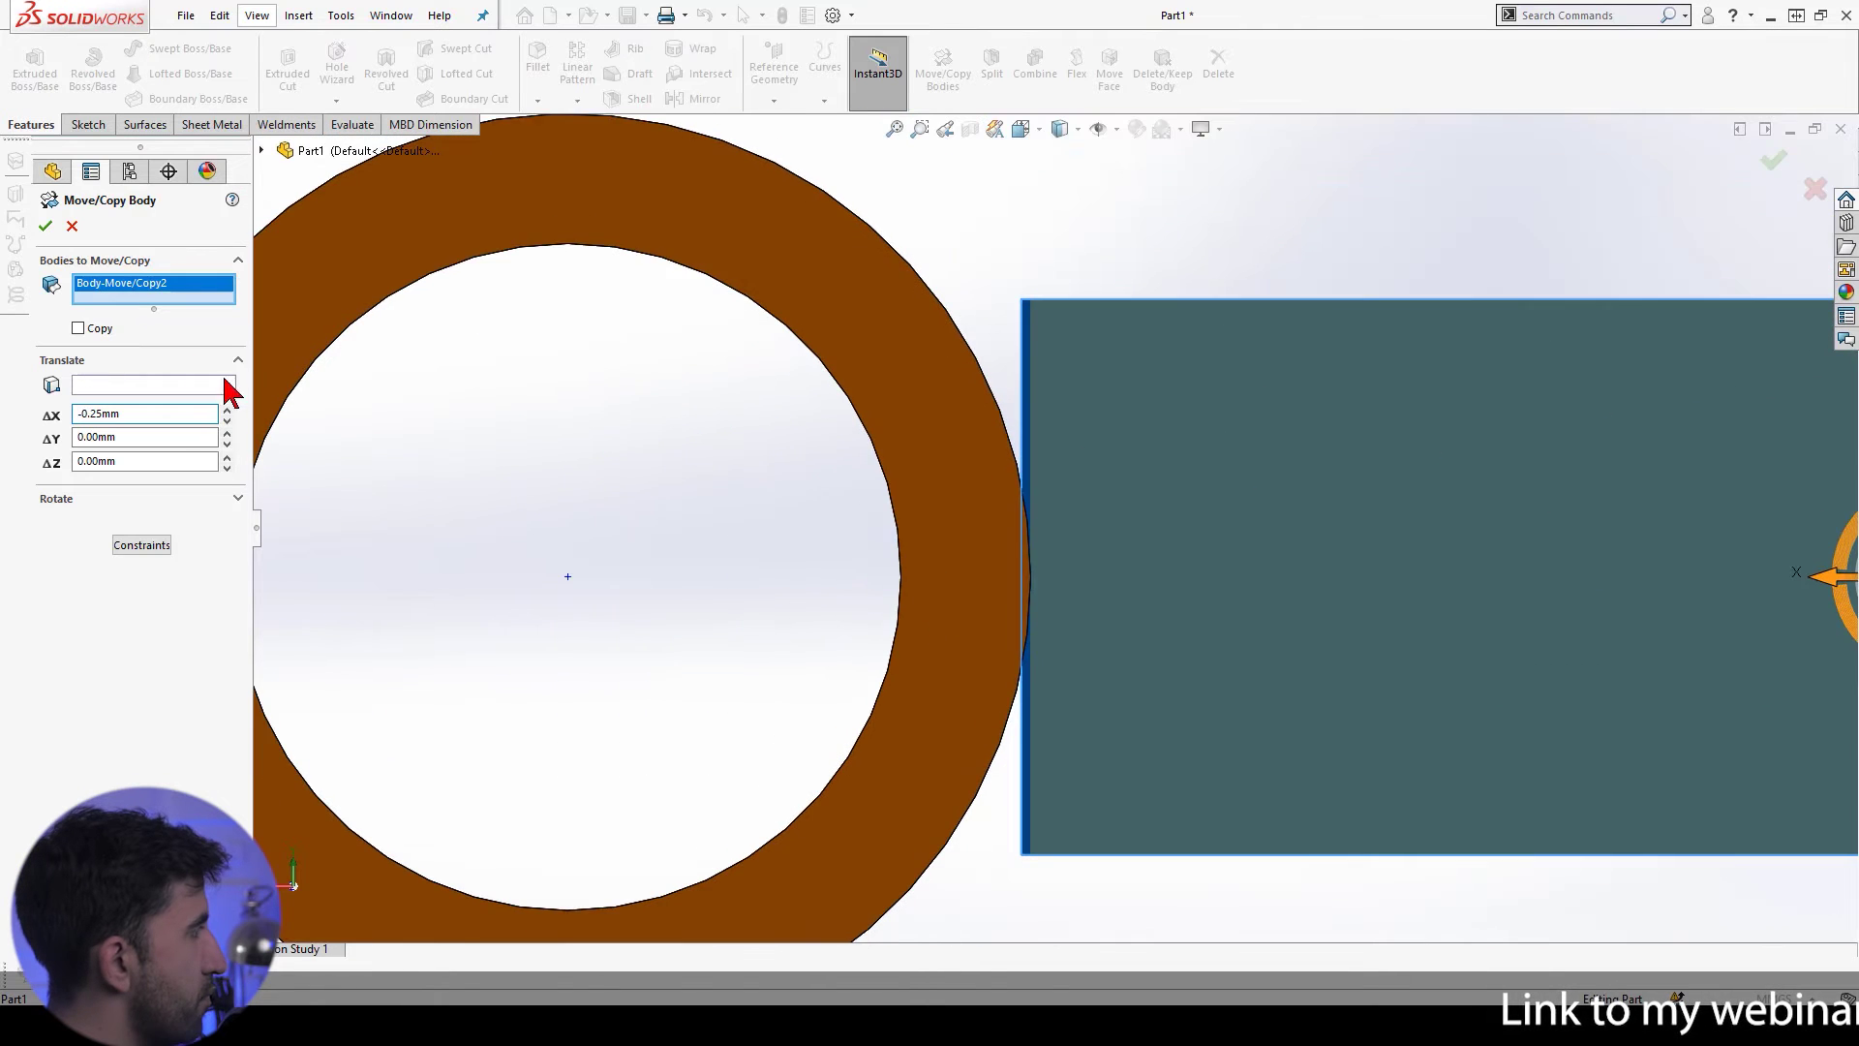
{"action": "left_click", "coordinate": [44, 226]}
{"action": "scroll", "coordinate": [1236, 477], "scroll_direction": "up", "scroll_amount": 5}
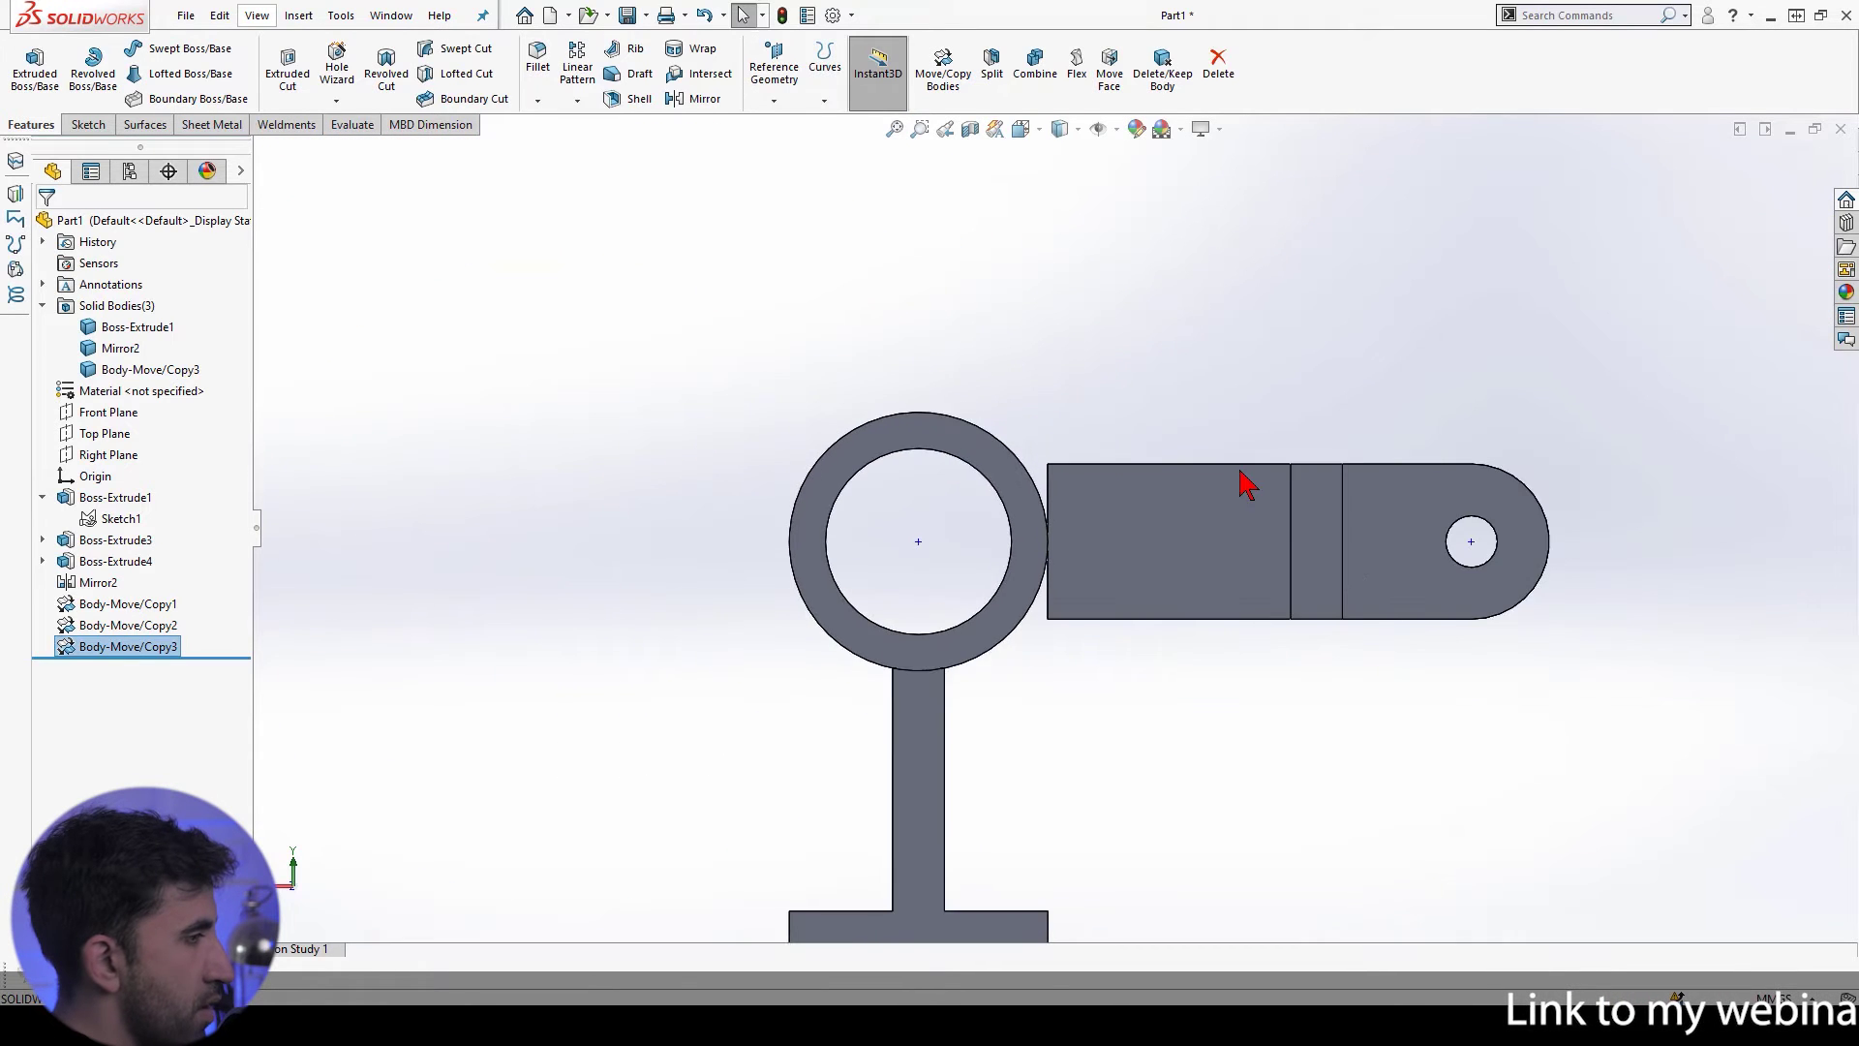
{"action": "scroll", "coordinate": [1349, 568], "scroll_direction": "down", "scroll_amount": 2}
{"action": "scroll", "coordinate": [1021, 506], "scroll_direction": "up", "scroll_amount": 2}
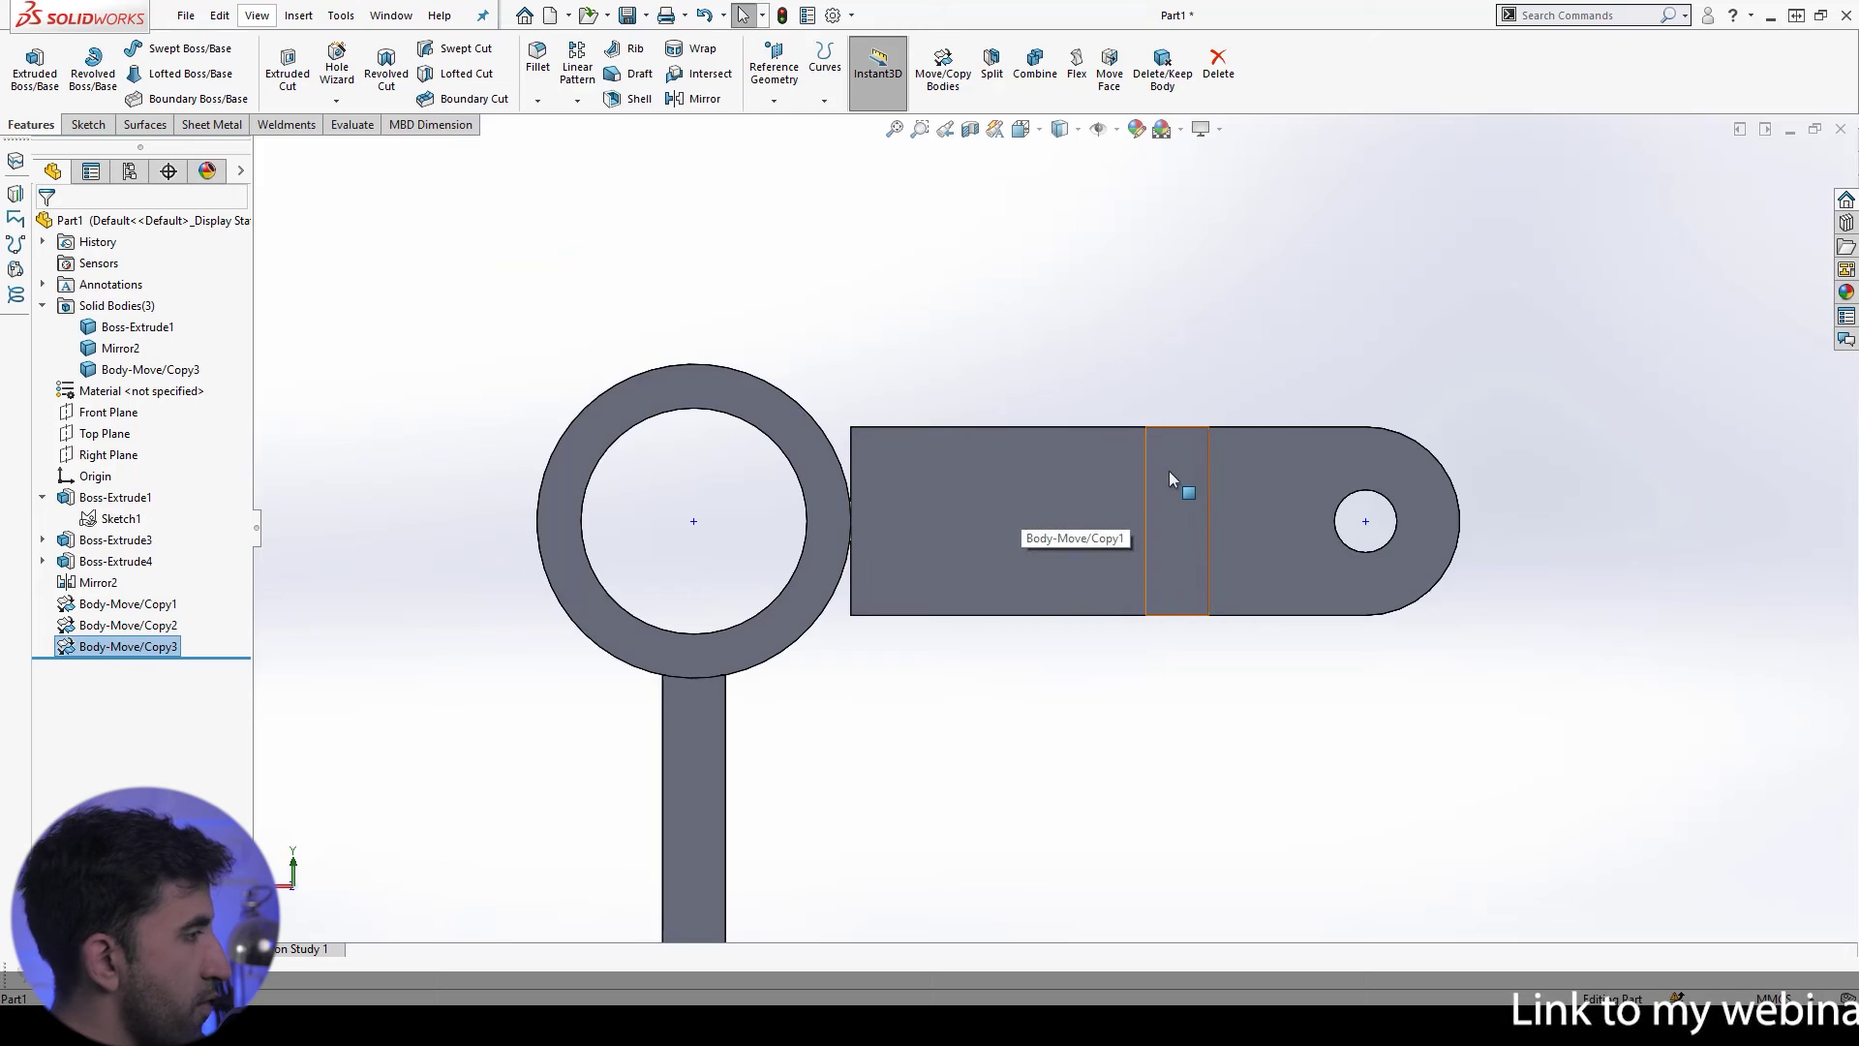
{"action": "left_click", "coordinate": [1174, 485]}
{"action": "left_click", "coordinate": [1259, 419]}
{"action": "key", "text": "l"}
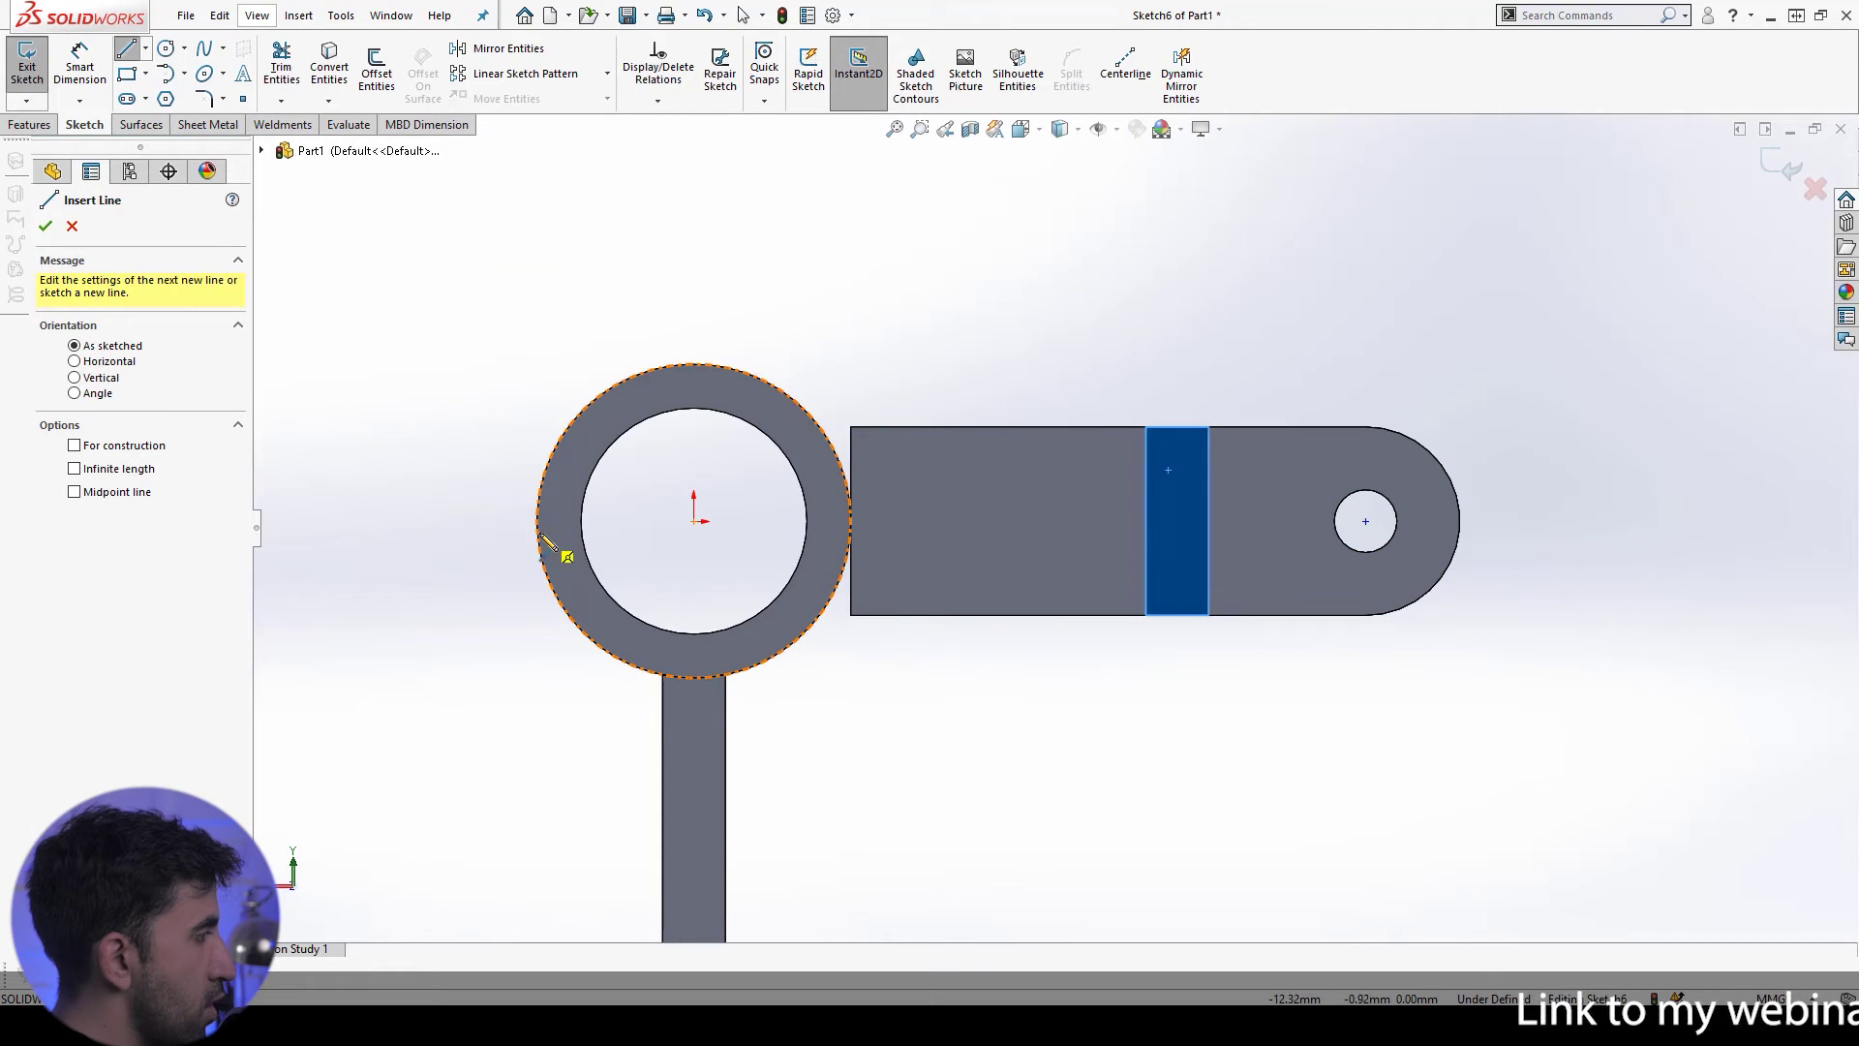
{"action": "left_click", "coordinate": [537, 521]}
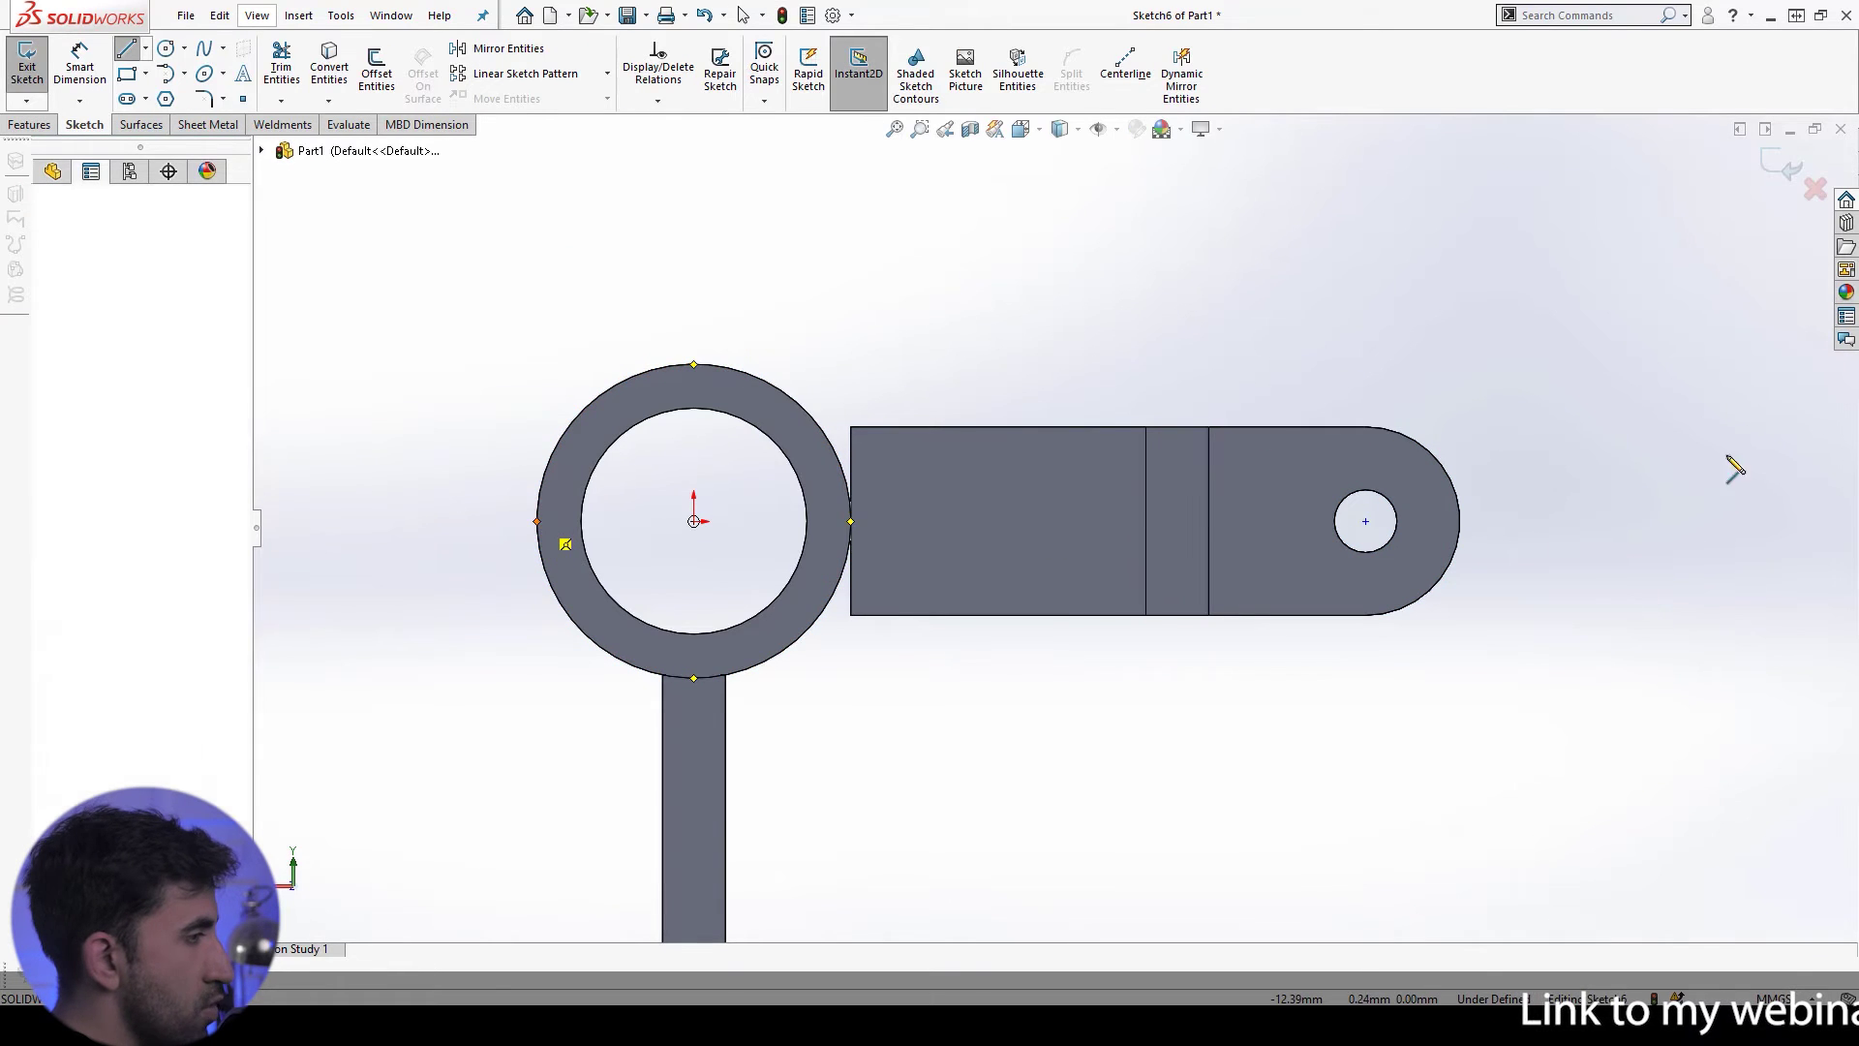
{"action": "left_click", "coordinate": [1460, 521]}
{"action": "key", "text": "Escape"}
{"action": "key", "text": "a"}
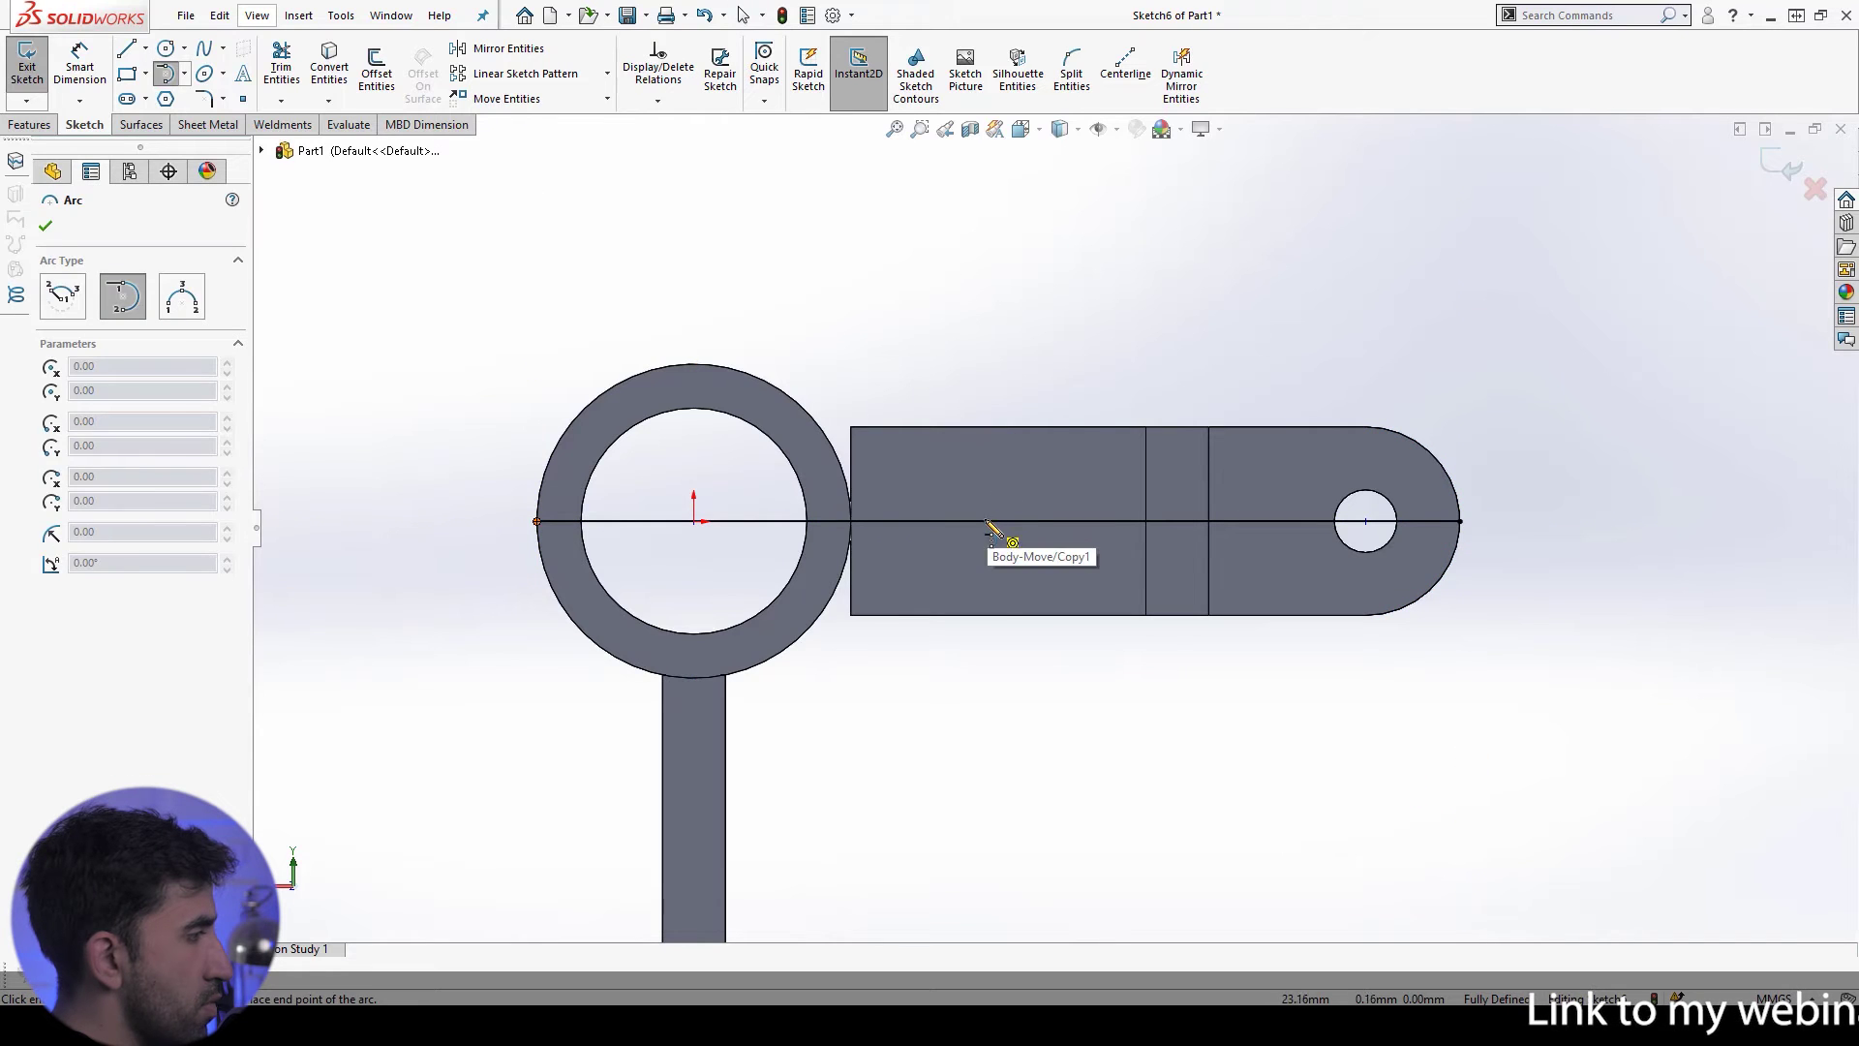
{"action": "key", "text": "Escape"}
{"action": "key", "text": "d"}
{"action": "left_click", "coordinate": [955, 521]}
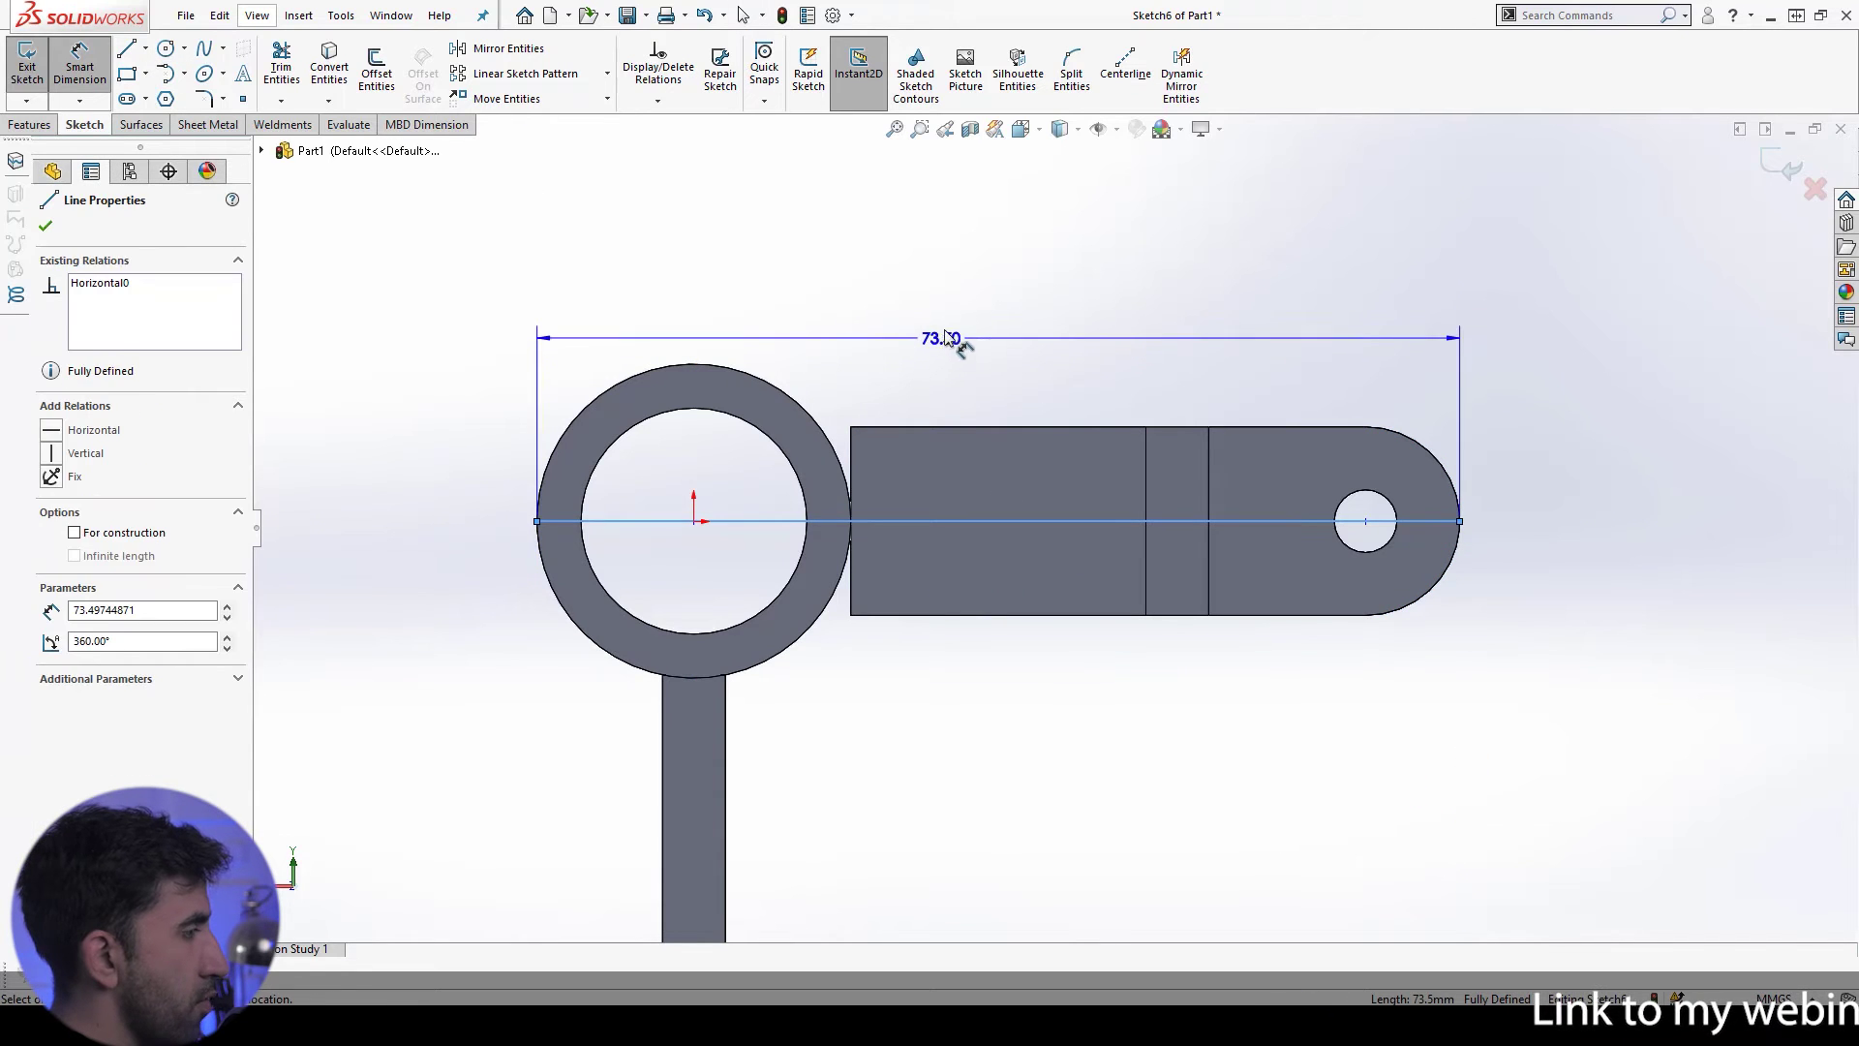
{"action": "key", "text": "Escape"}
{"action": "left_click", "coordinate": [1061, 521]}
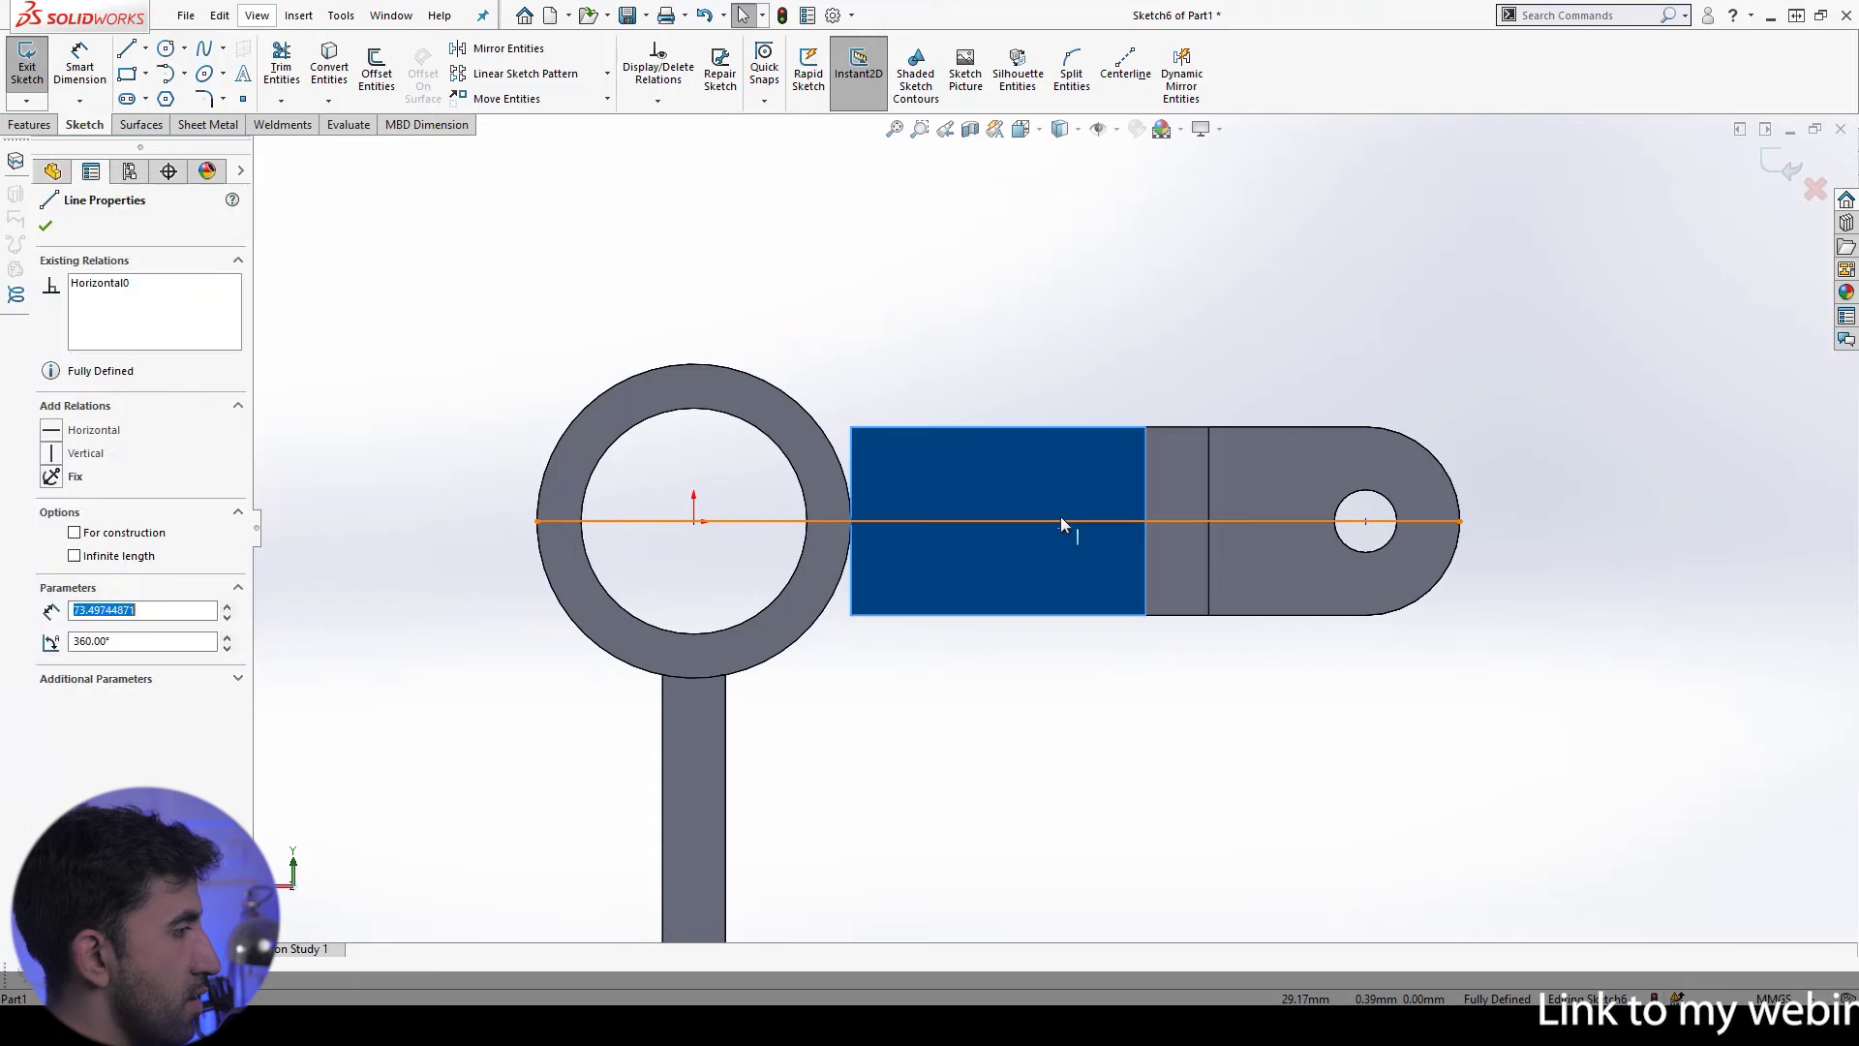
{"action": "key", "text": "Escape"}
{"action": "left_click", "coordinate": [1814, 191]}
Step: Sketch on the arm's narrow end face at the ring and convert the face's edges into it
{"action": "scroll", "coordinate": [885, 528], "scroll_direction": "down", "scroll_amount": 5}
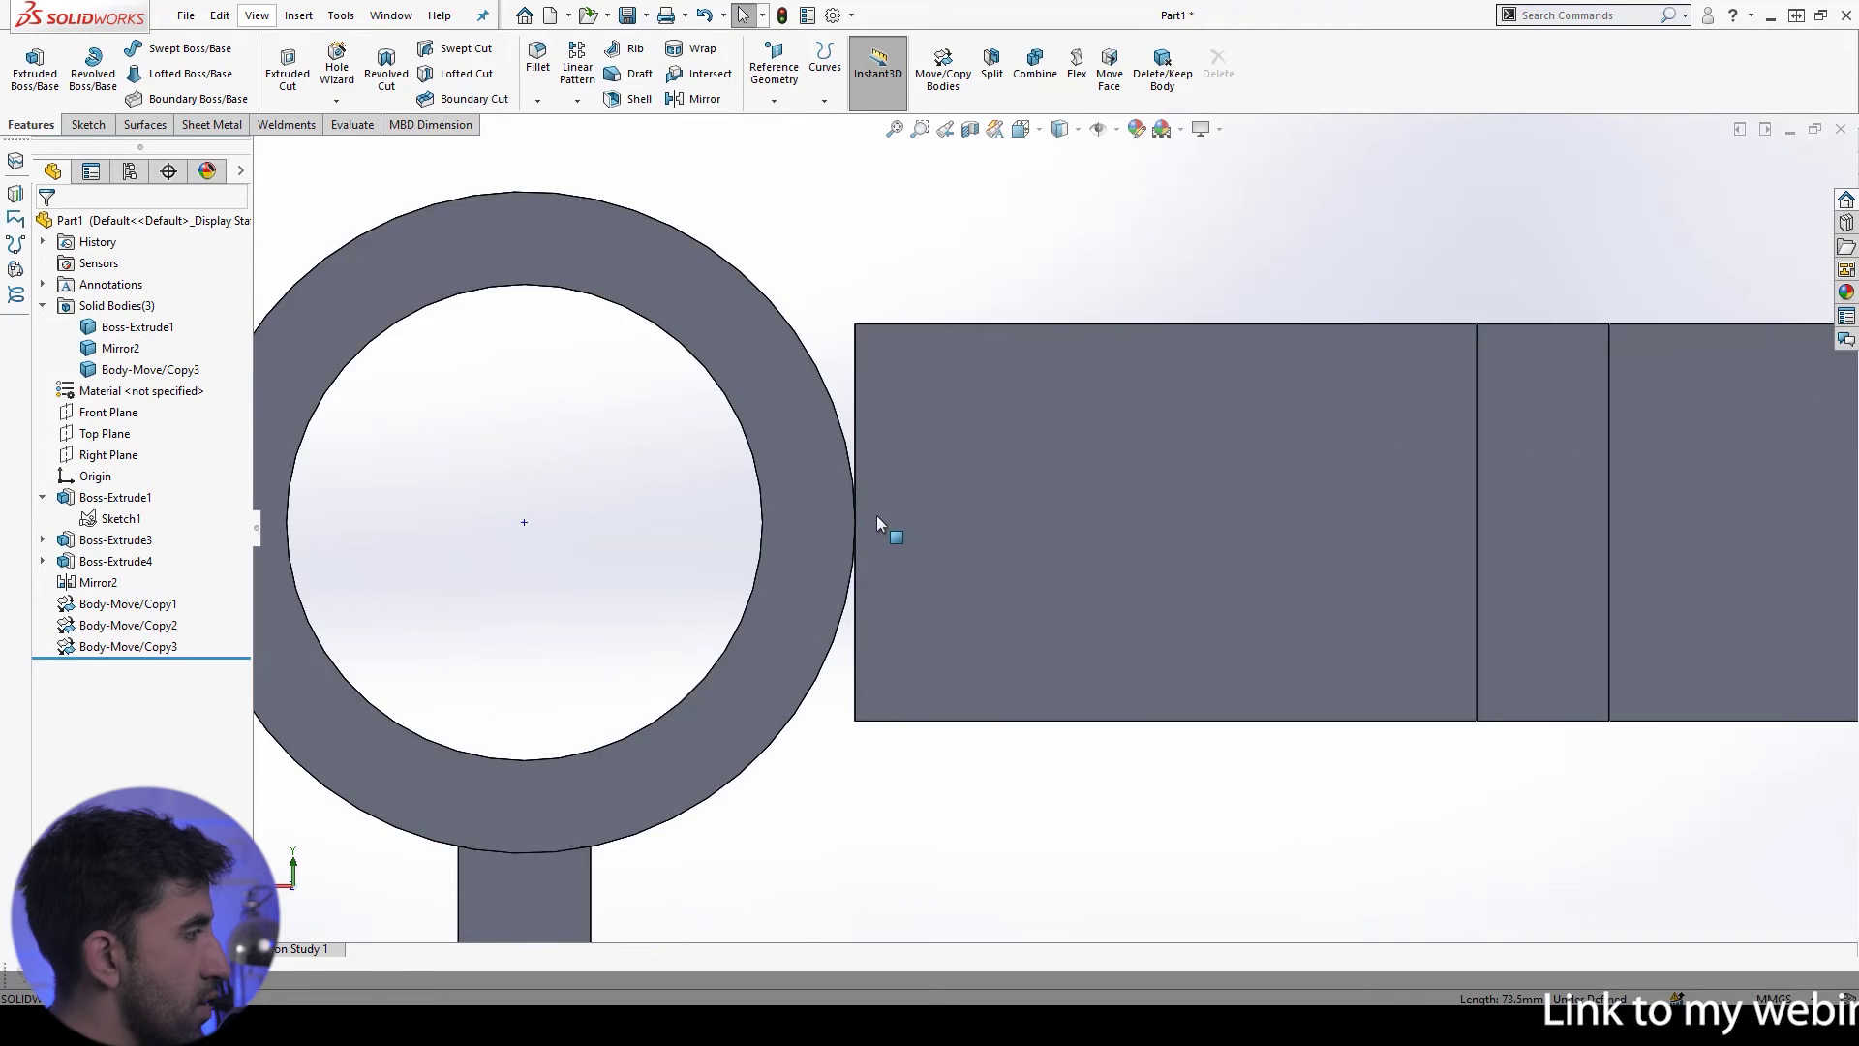
{"action": "middle_click_drag", "start_coordinate": [885, 527], "coordinate": [896, 666]}
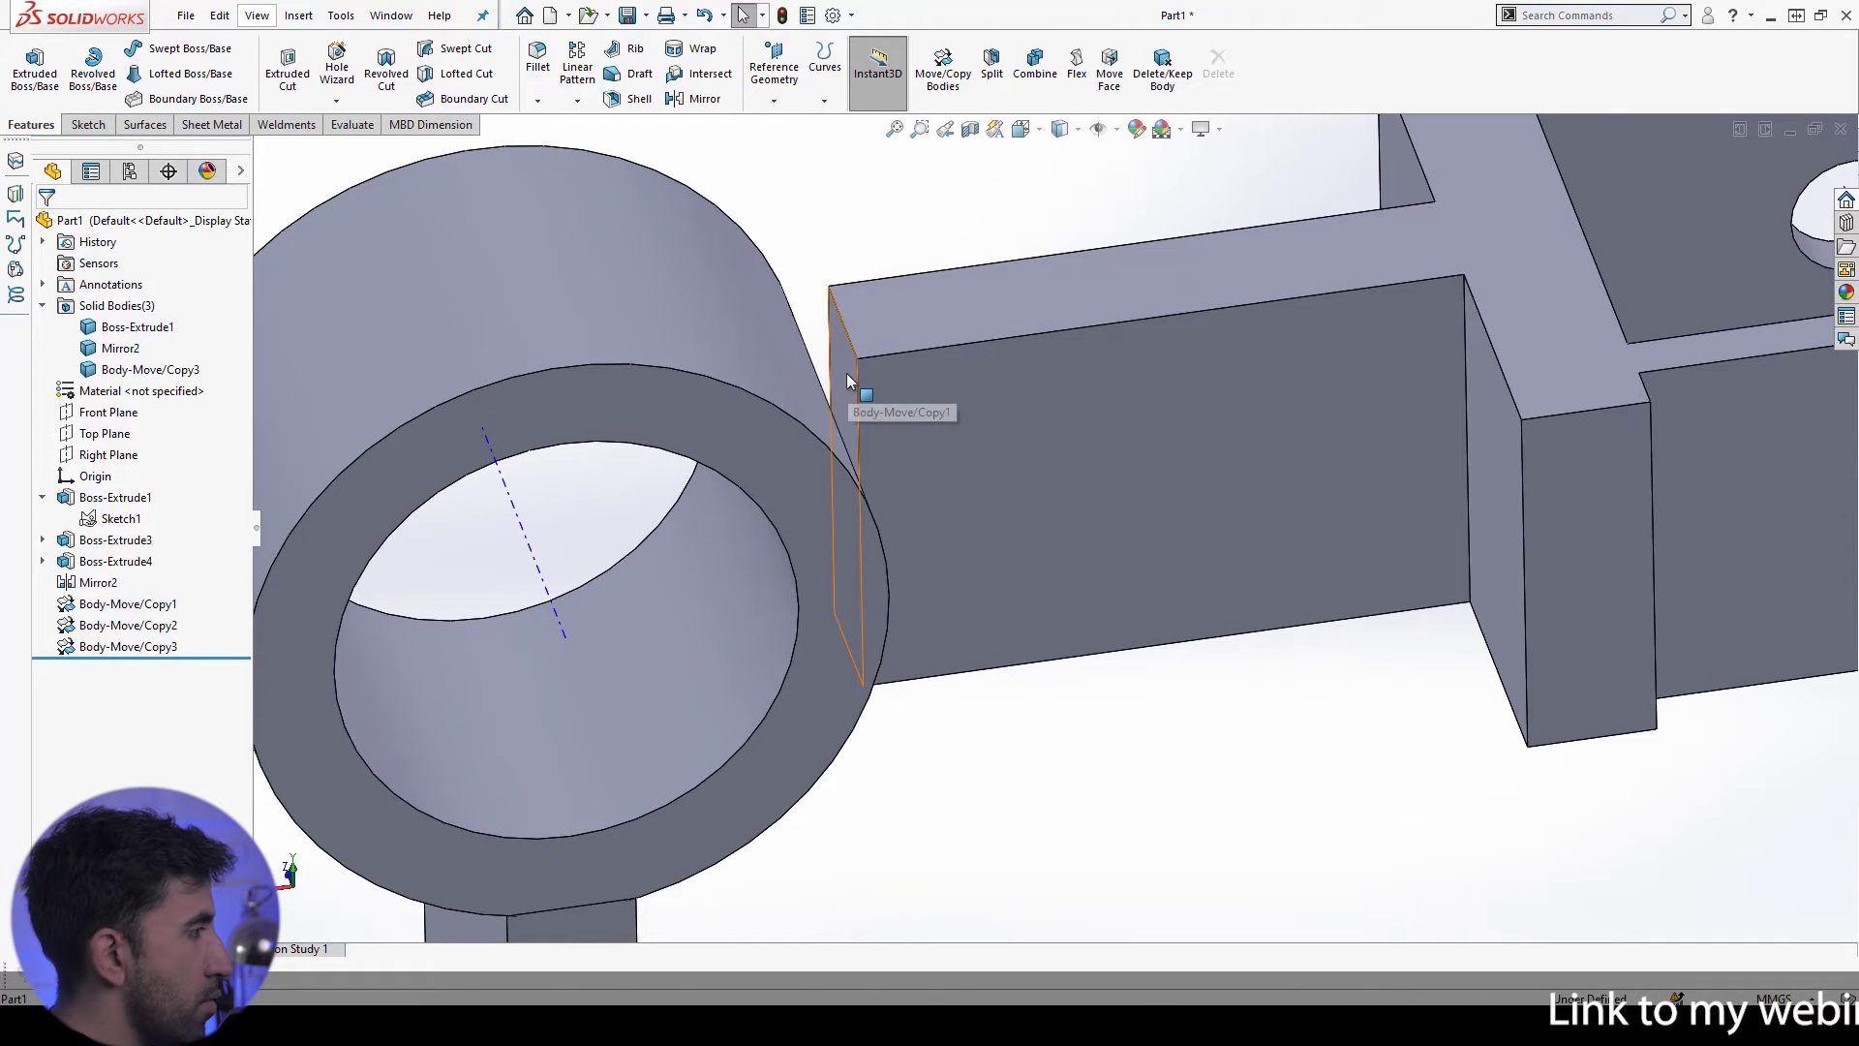
{"action": "left_click", "coordinate": [846, 380]}
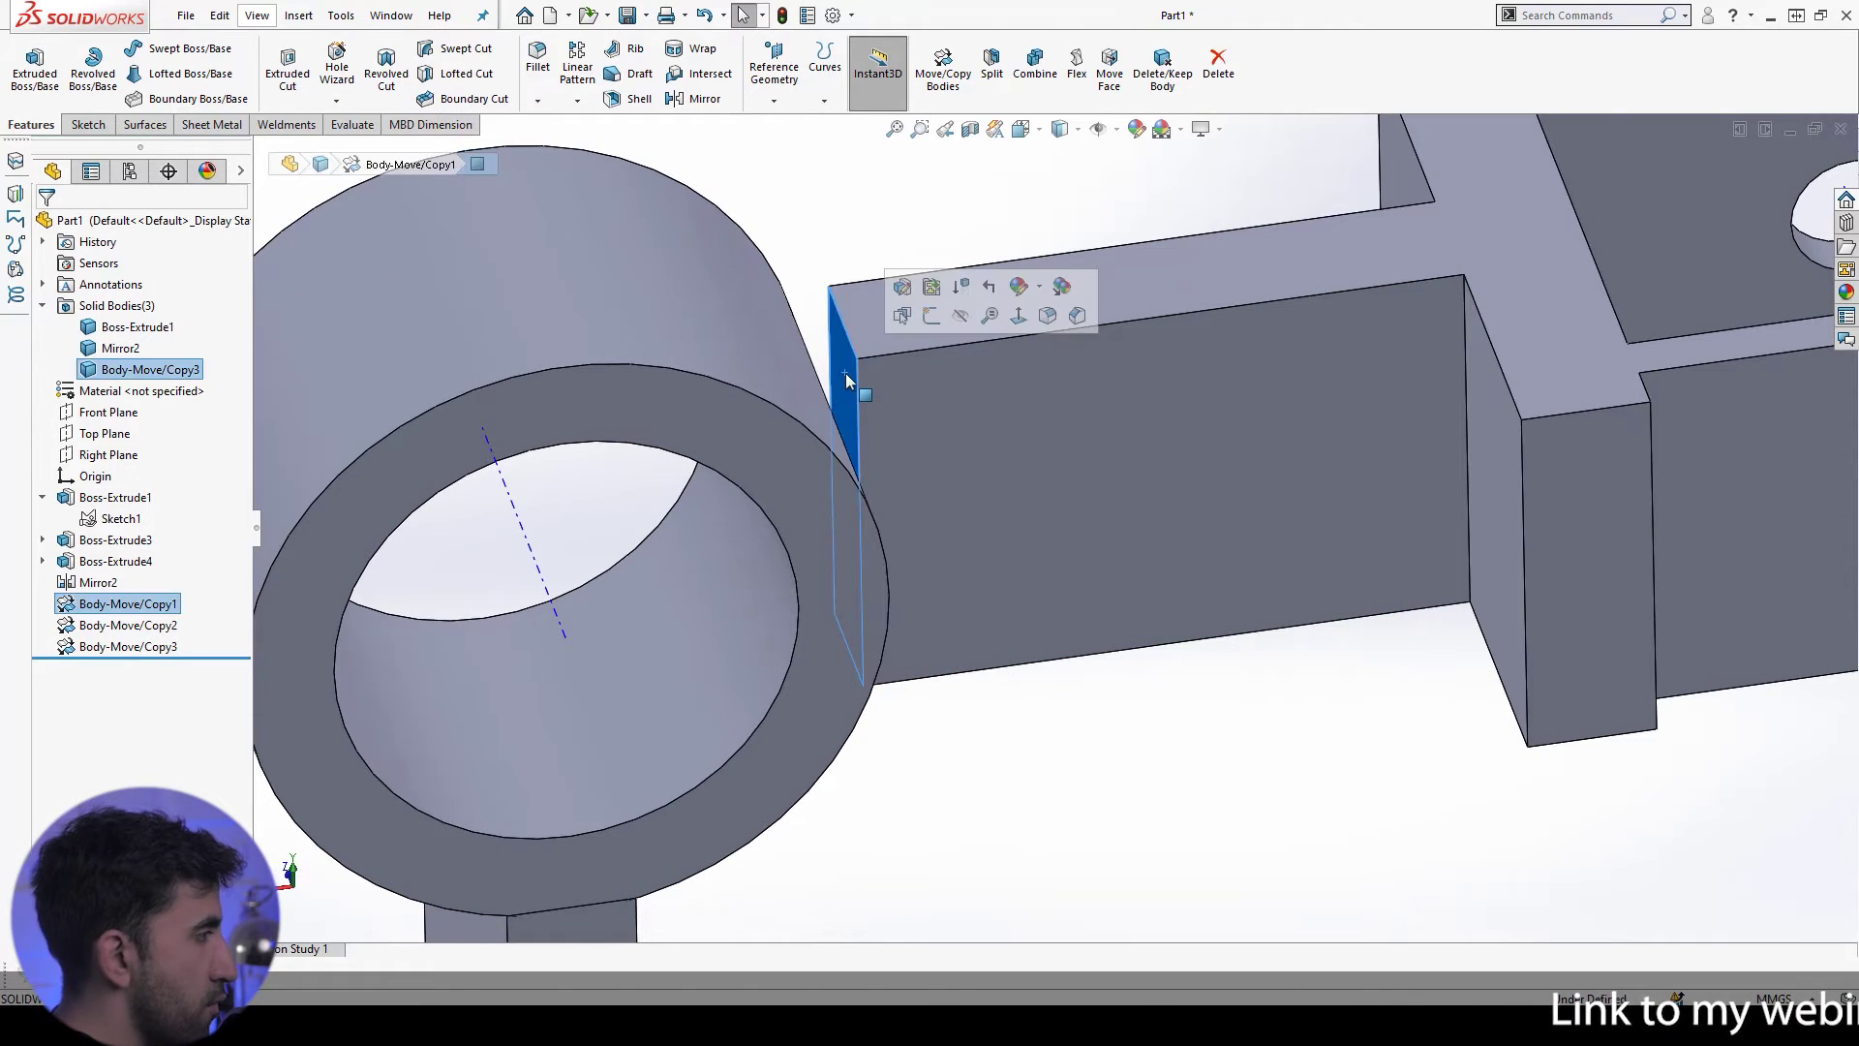
{"action": "left_click", "coordinate": [934, 317]}
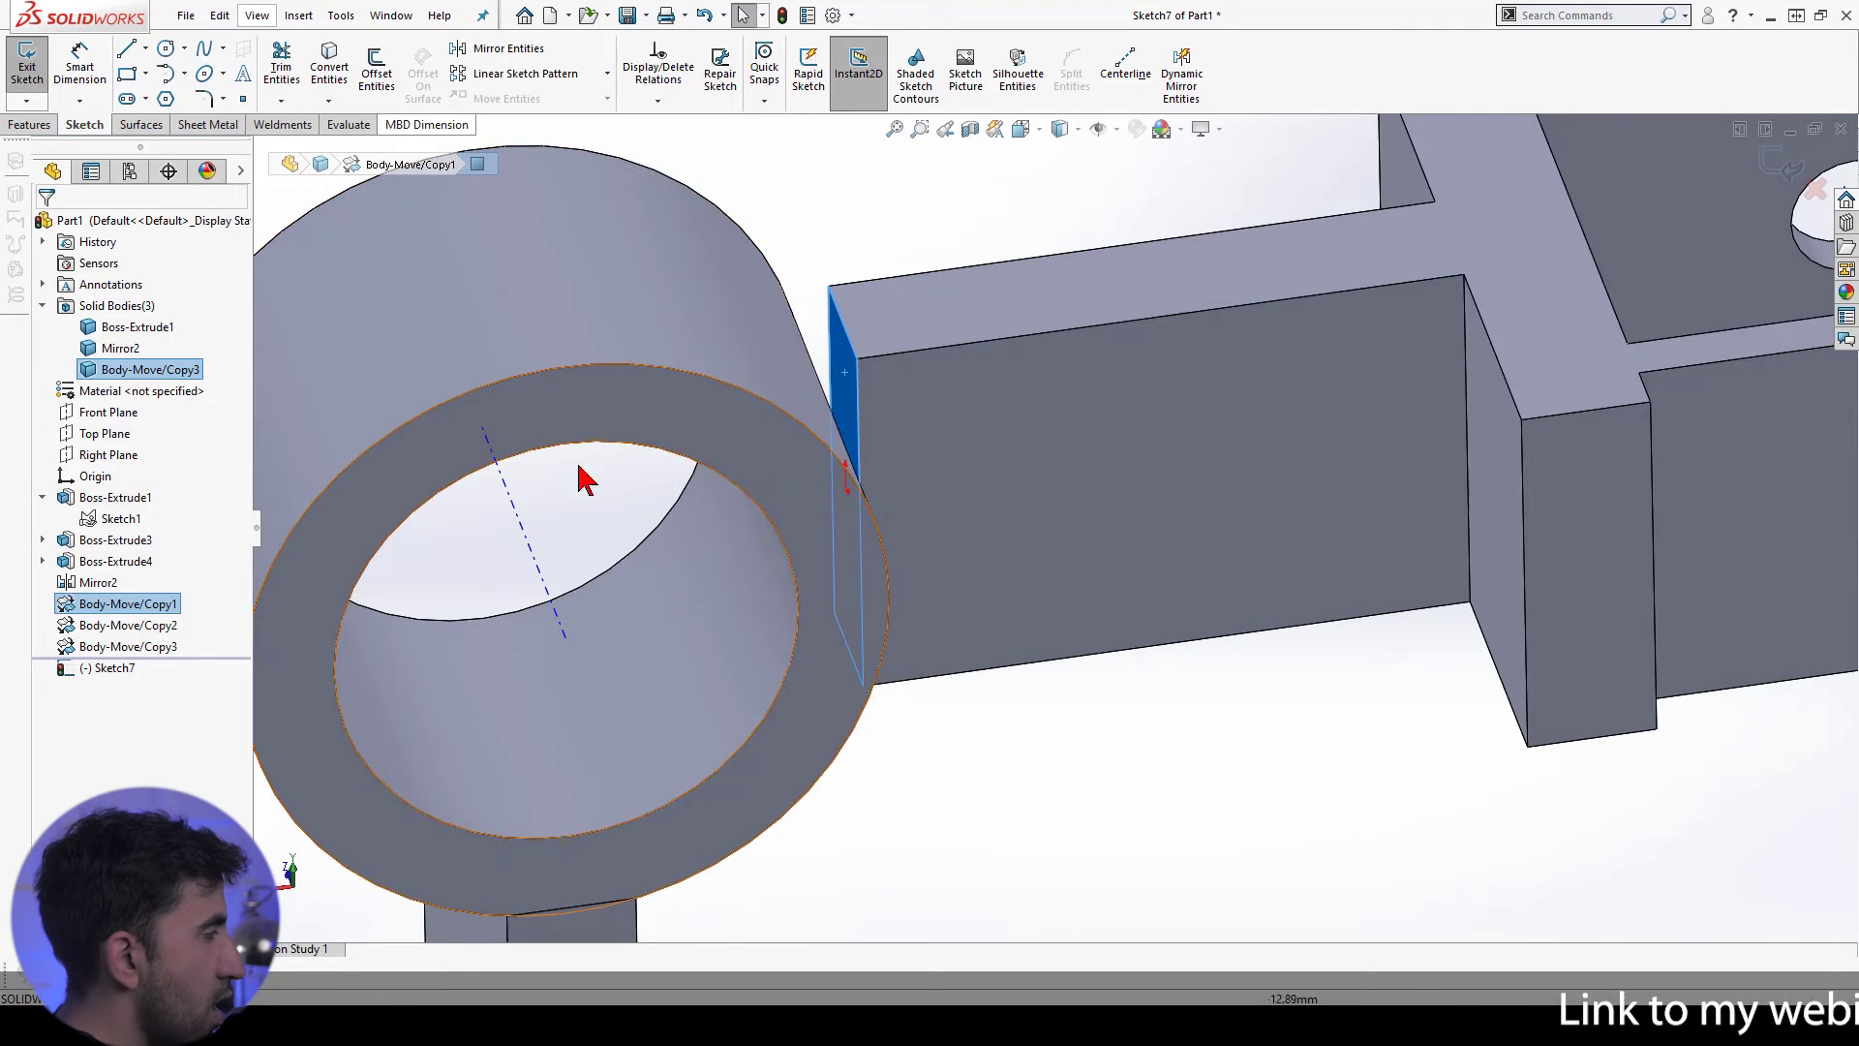
{"action": "scroll", "coordinate": [587, 481], "scroll_direction": "up", "scroll_amount": 6}
{"action": "scroll", "coordinate": [620, 407], "scroll_direction": "down", "scroll_amount": 2}
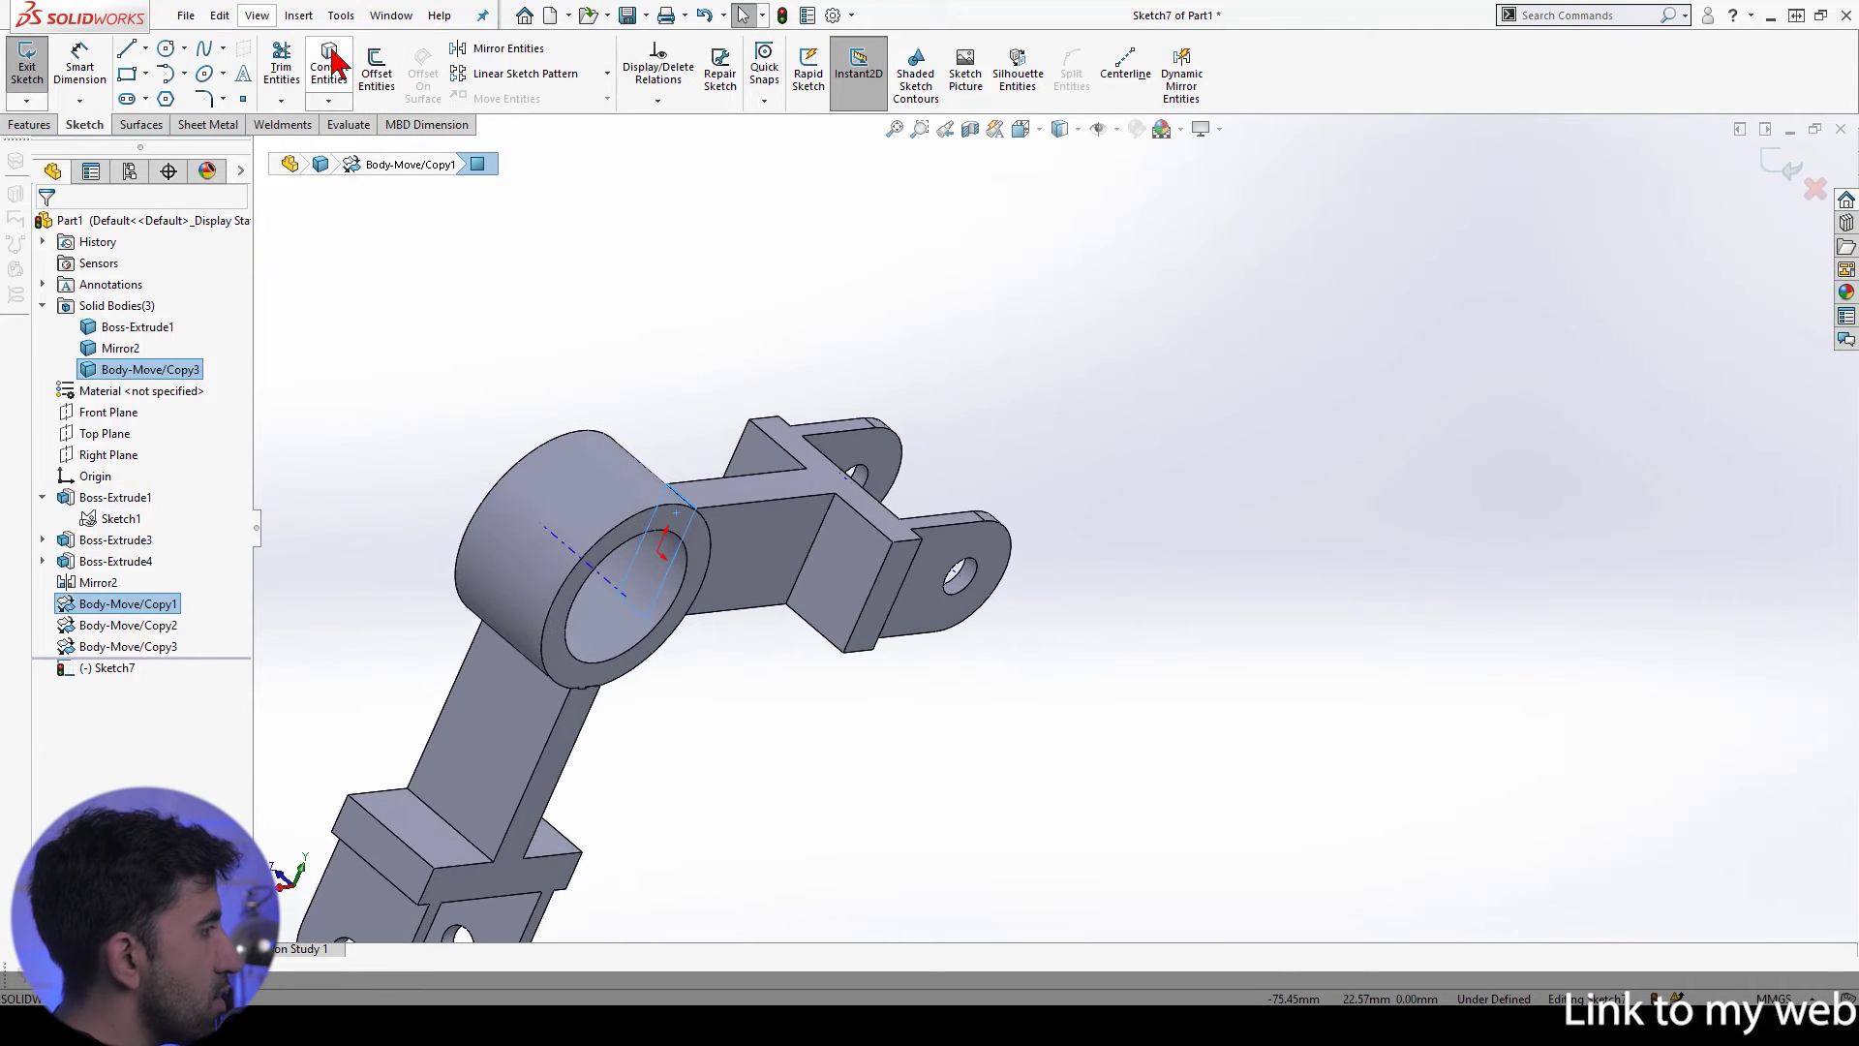
{"action": "left_click", "coordinate": [331, 66]}
{"action": "middle_click_drag", "start_coordinate": [724, 548], "coordinate": [678, 511]}
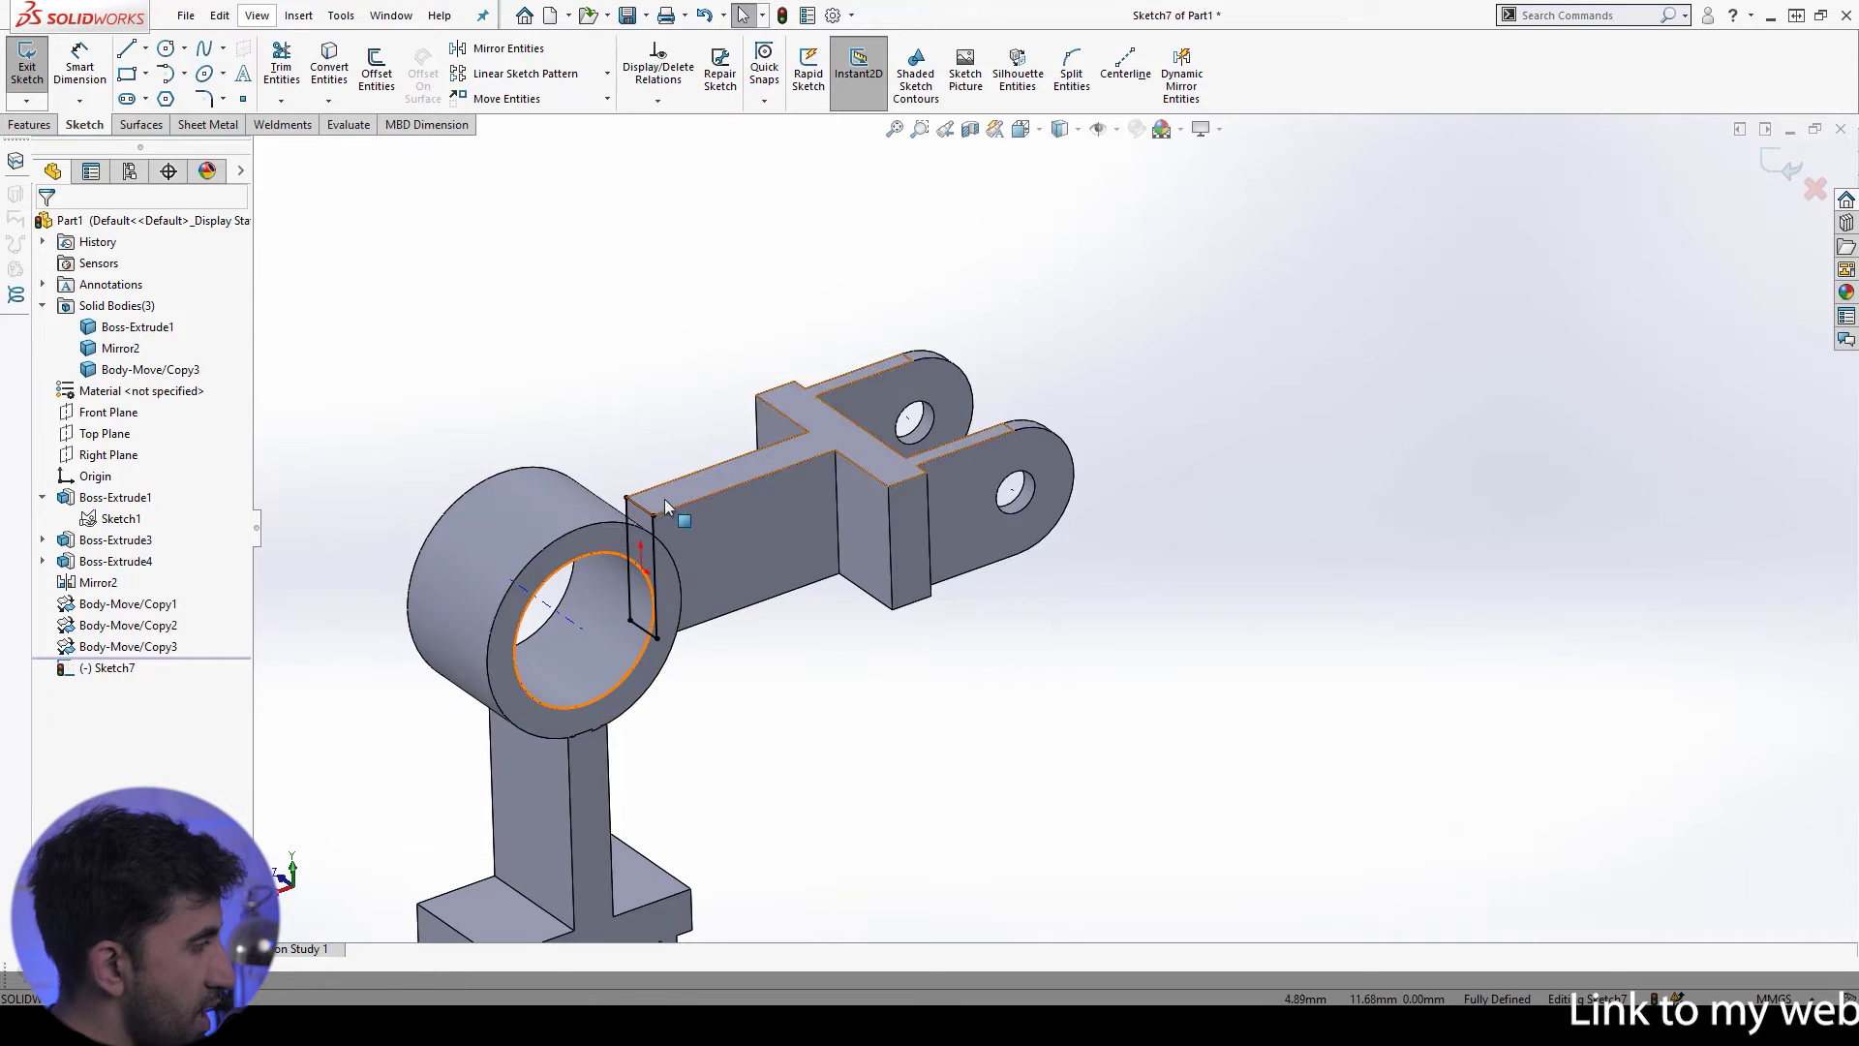
{"action": "left_click", "coordinate": [49, 119]}
Step: Extrude Sketch7 Up To Surface to the ring's inner bore face, with Feature Scope set to All bodies
{"action": "left_click", "coordinate": [35, 67]}
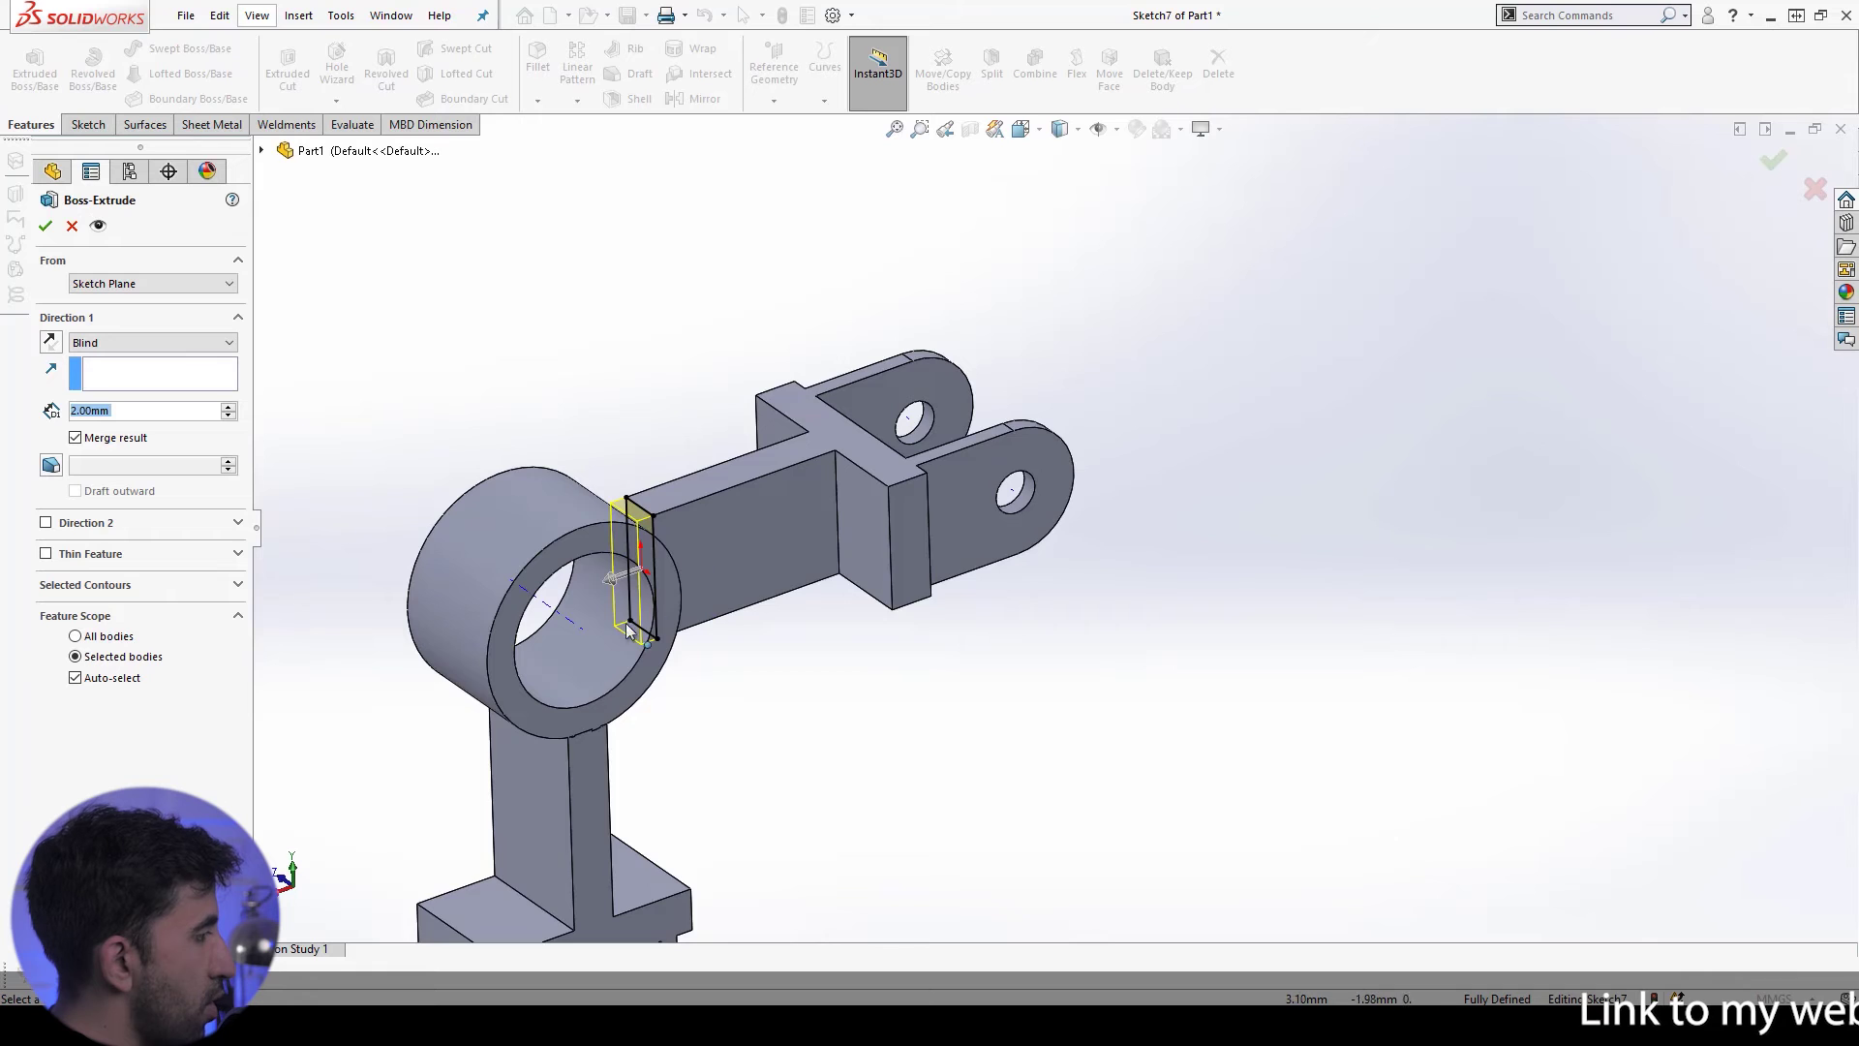
{"action": "middle_click_drag", "start_coordinate": [627, 629], "coordinate": [1355, 702]}
{"action": "scroll", "coordinate": [1384, 707], "scroll_direction": "down", "scroll_amount": 2}
{"action": "scroll", "coordinate": [1355, 702], "scroll_direction": "down", "scroll_amount": 2}
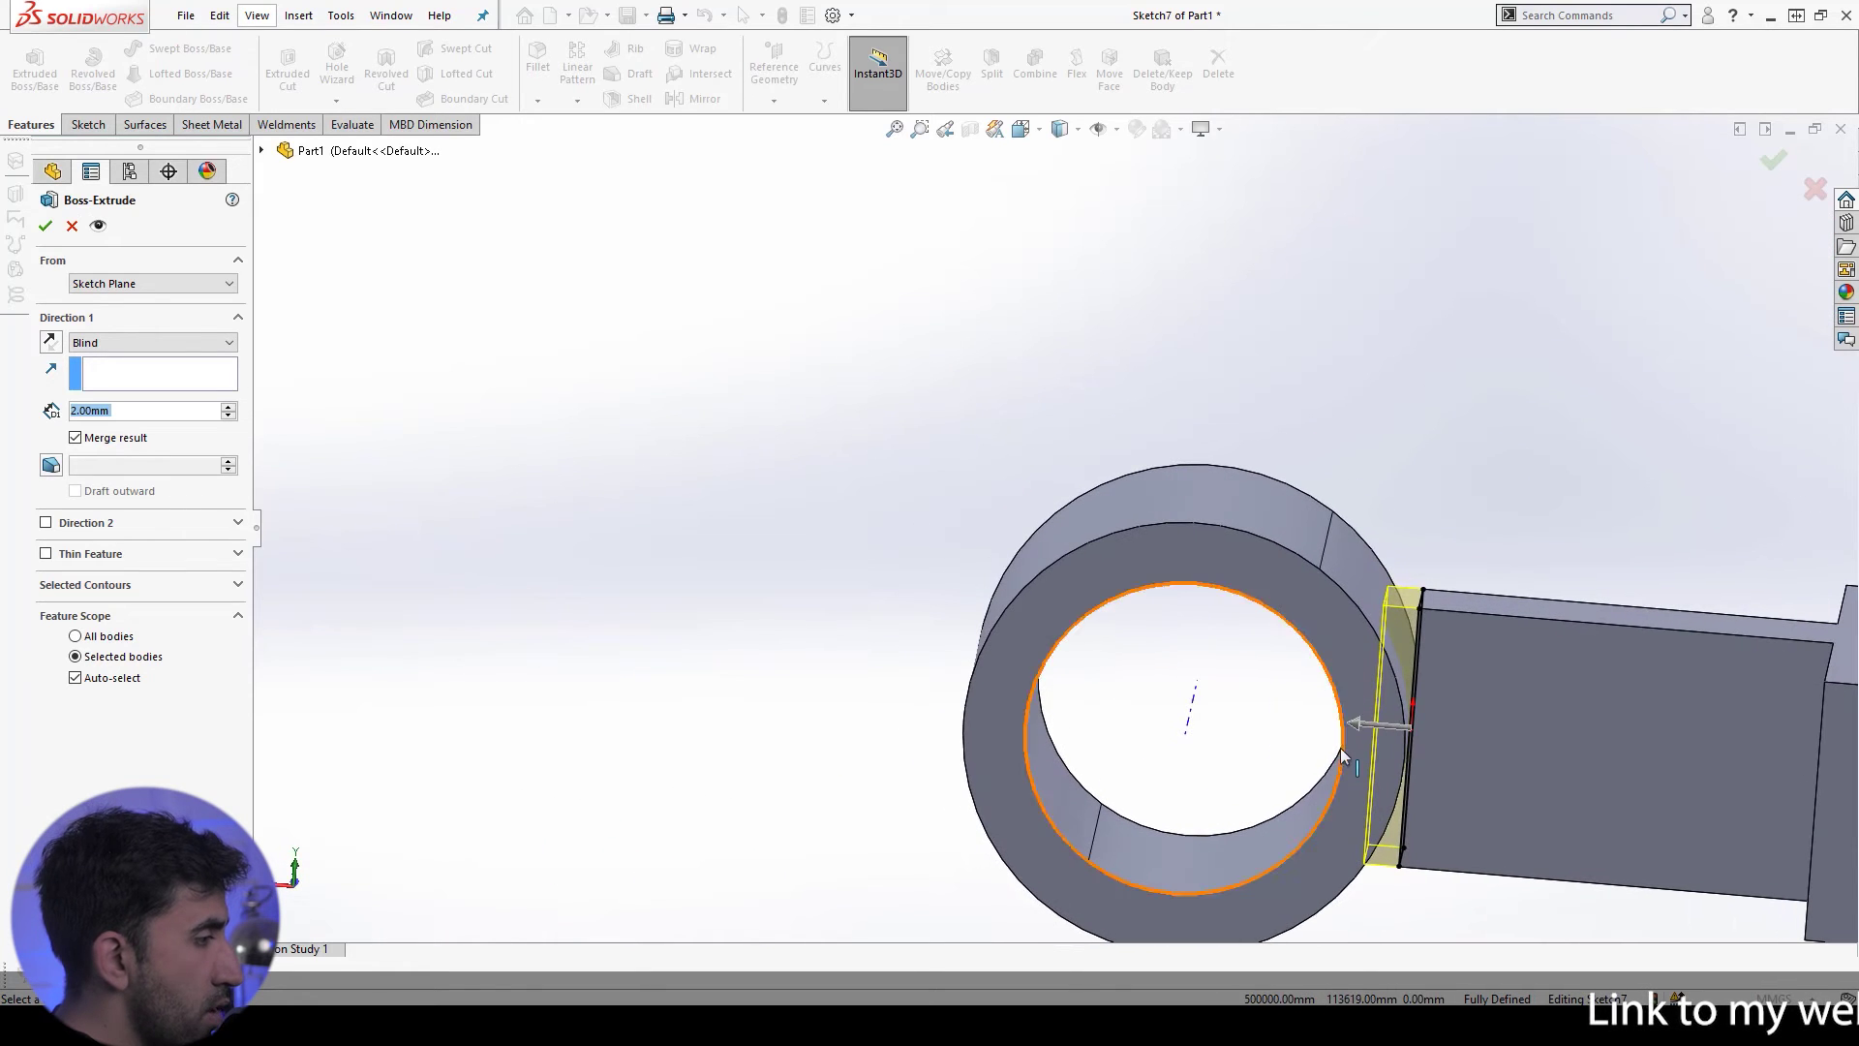
{"action": "left_click", "coordinate": [131, 342]}
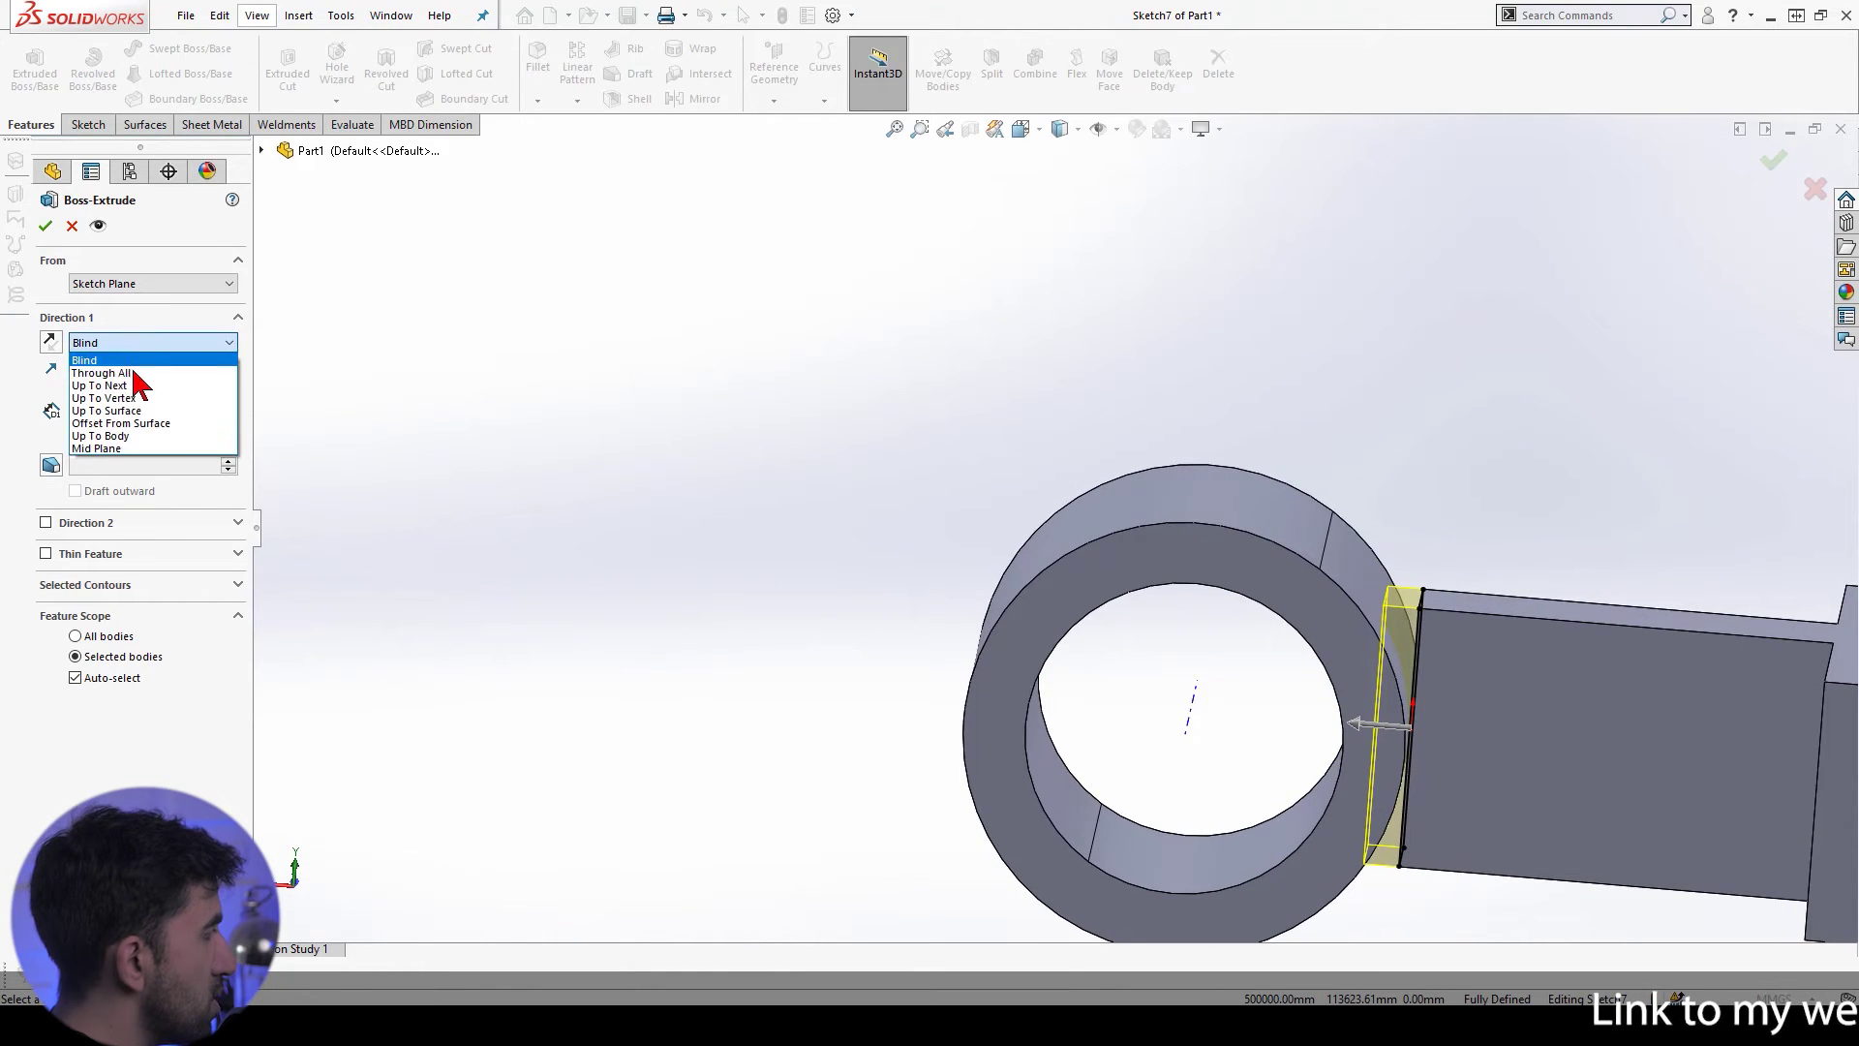
{"action": "left_click", "coordinate": [1282, 851]}
{"action": "scroll", "coordinate": [1282, 851], "scroll_direction": "up", "scroll_amount": 3}
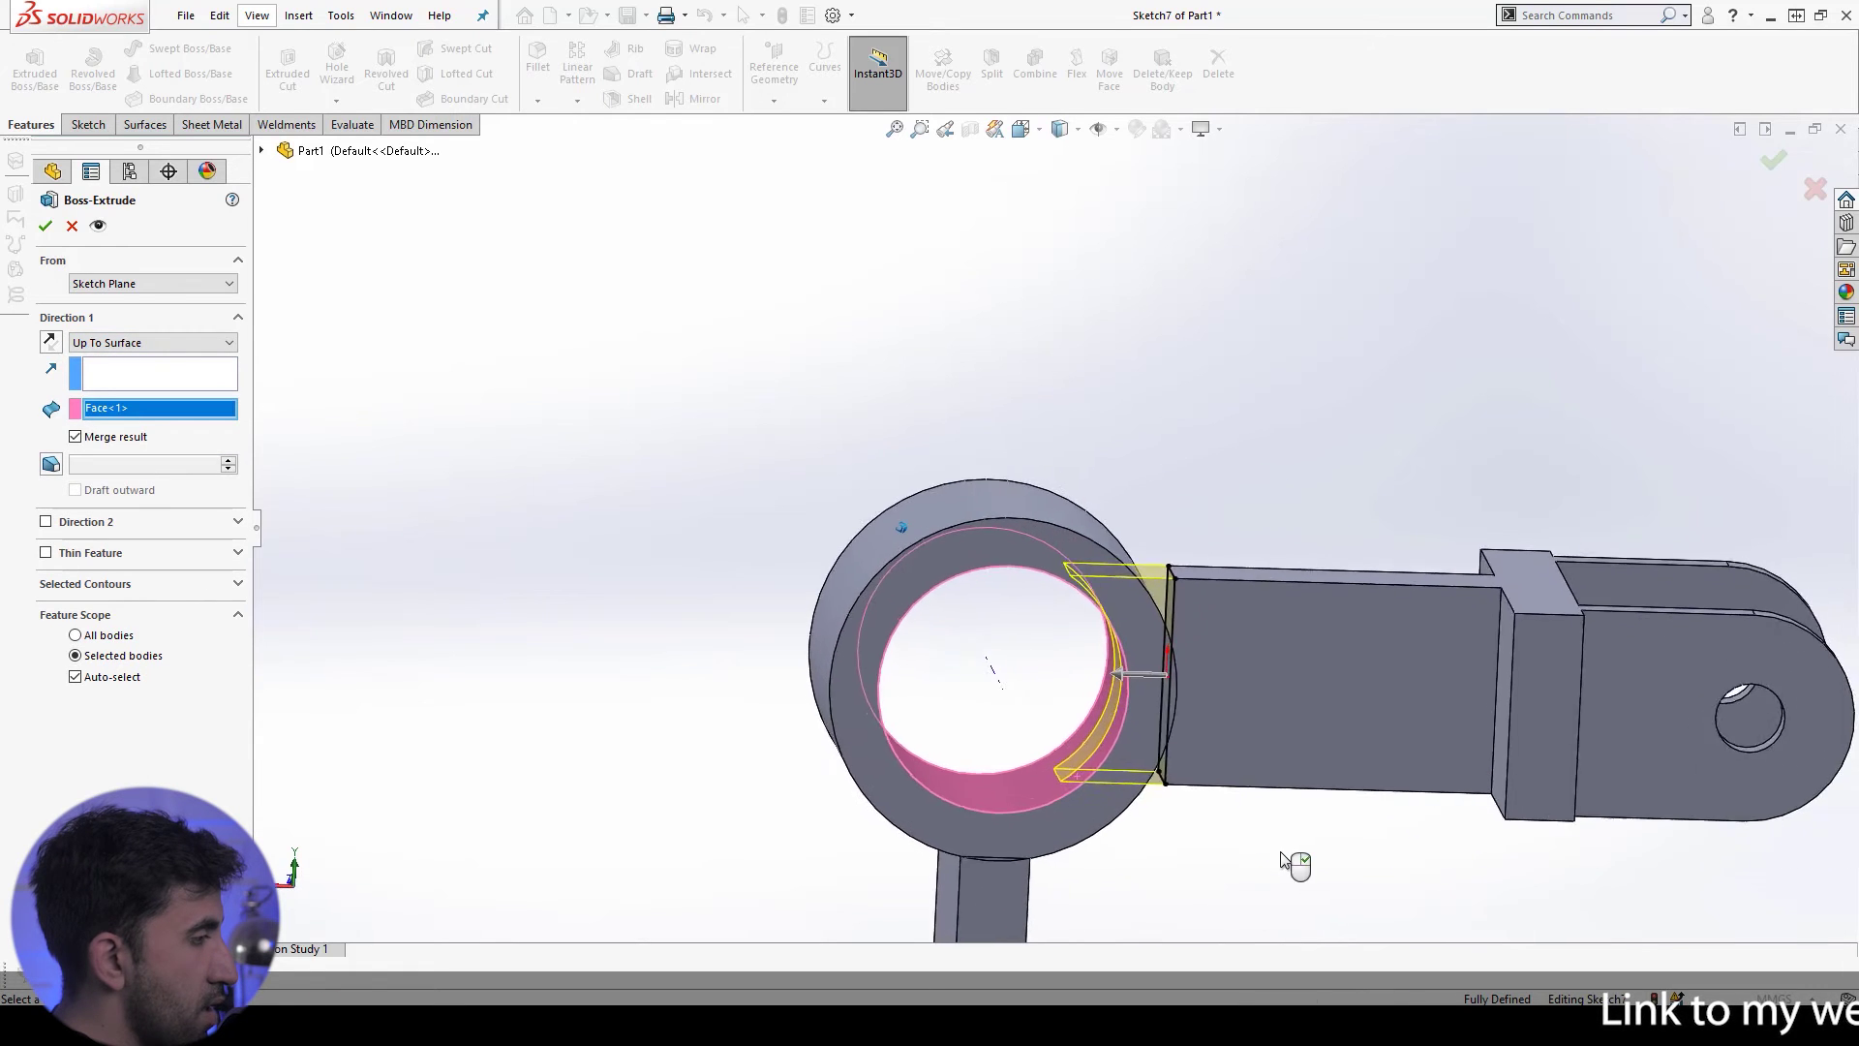
{"action": "middle_click_drag", "start_coordinate": [1291, 863], "coordinate": [1224, 843]}
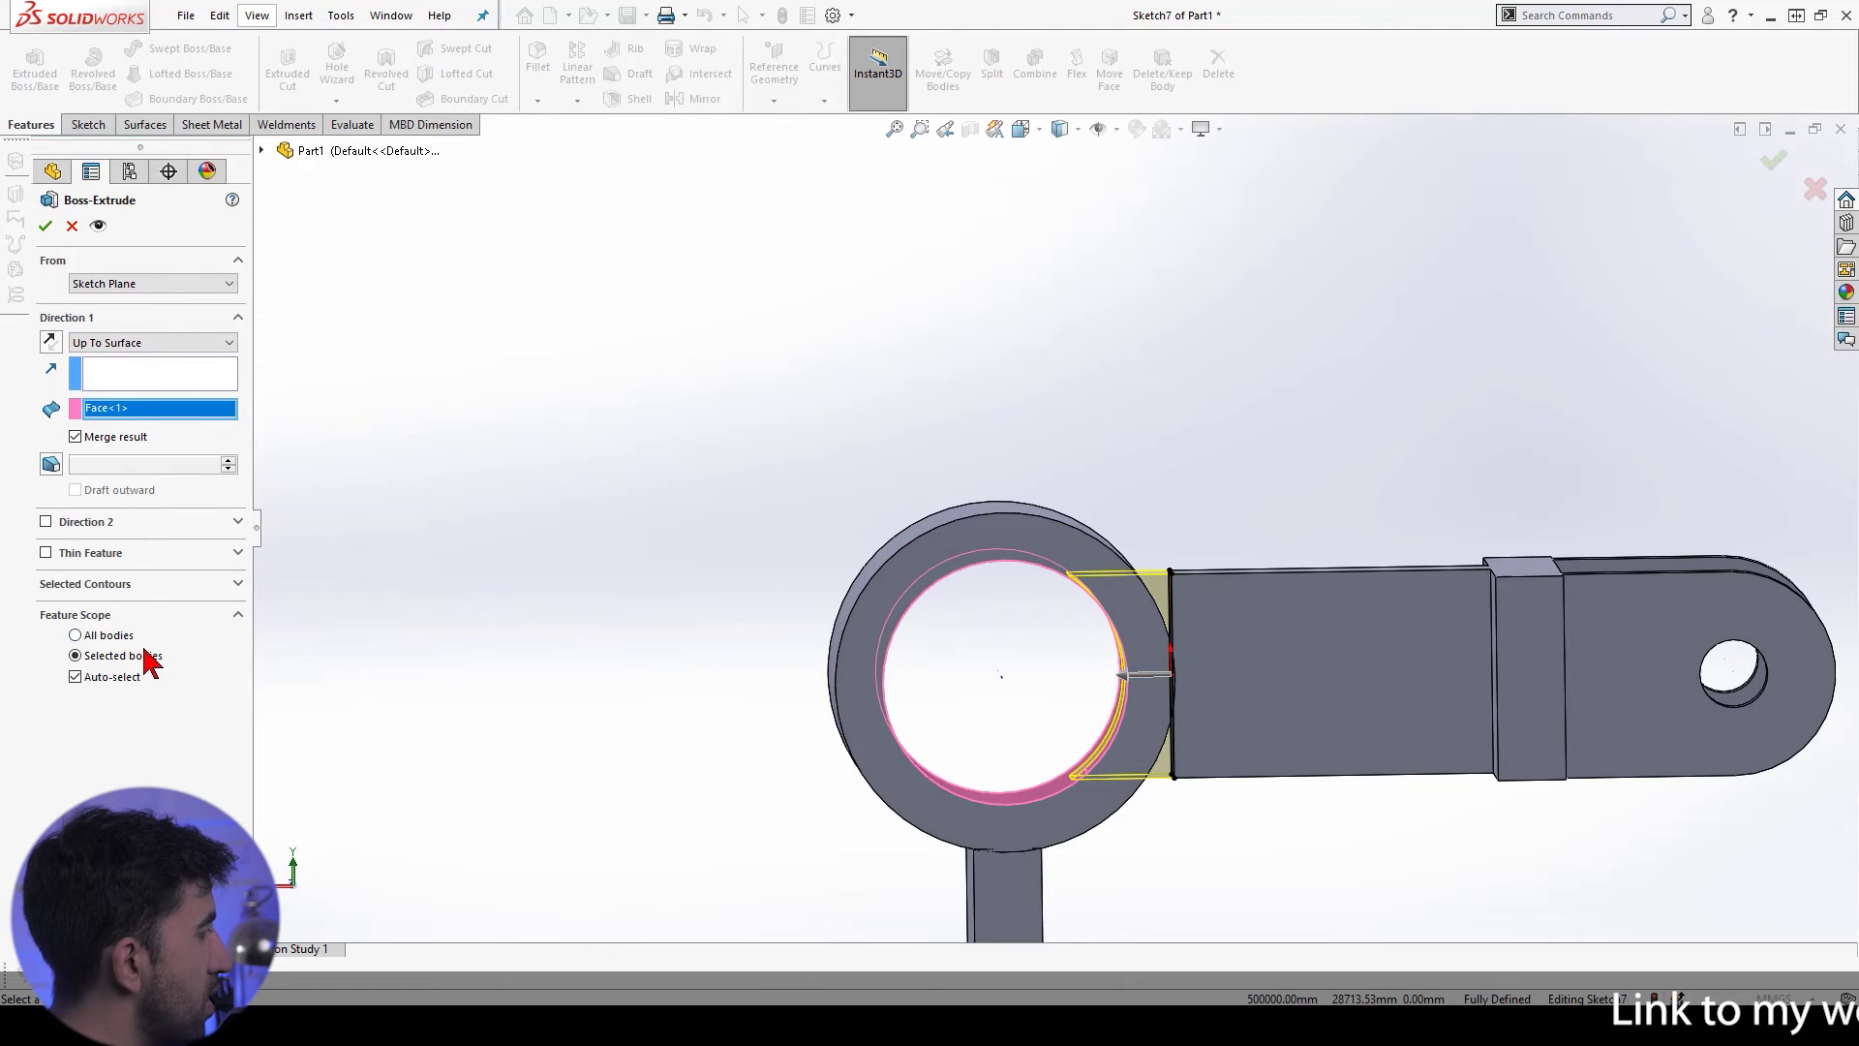
{"action": "left_click", "coordinate": [80, 636]}
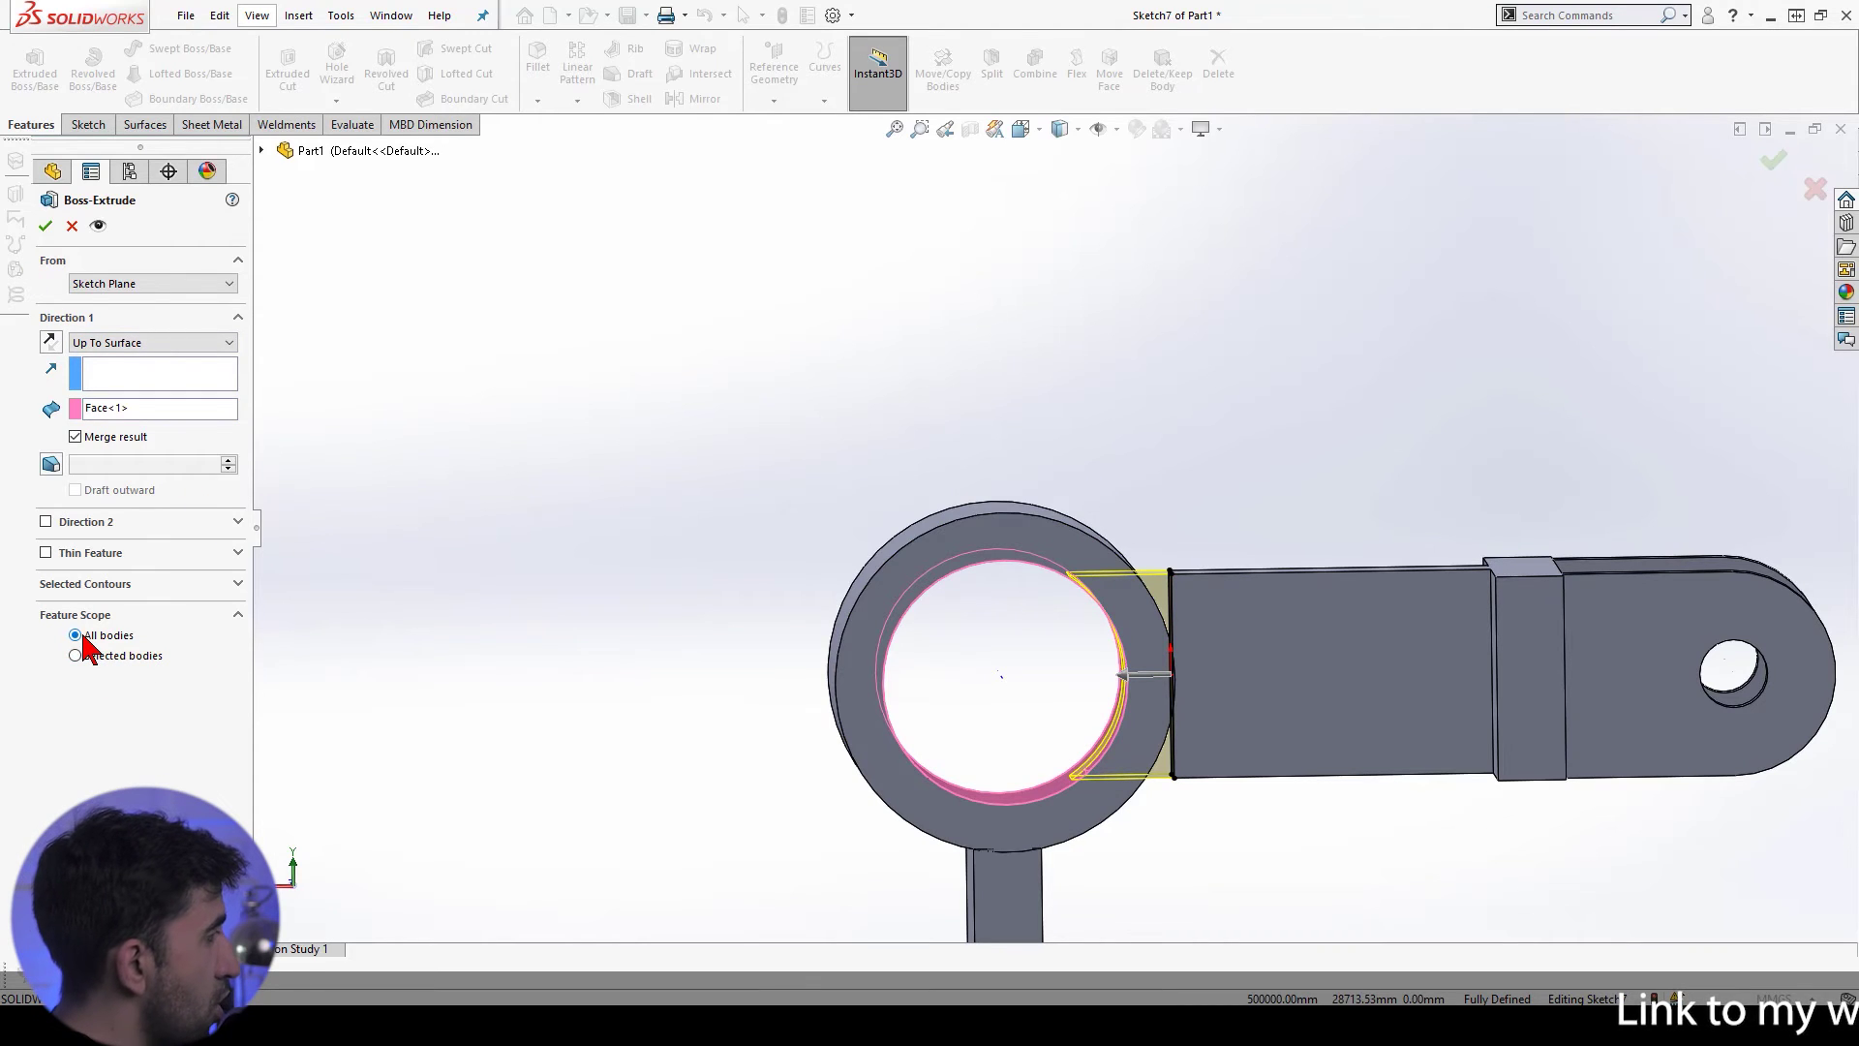
Step: Finish Boss-Extrude5, then Combine it with the lower body using Add
{"action": "left_click", "coordinate": [46, 227]}
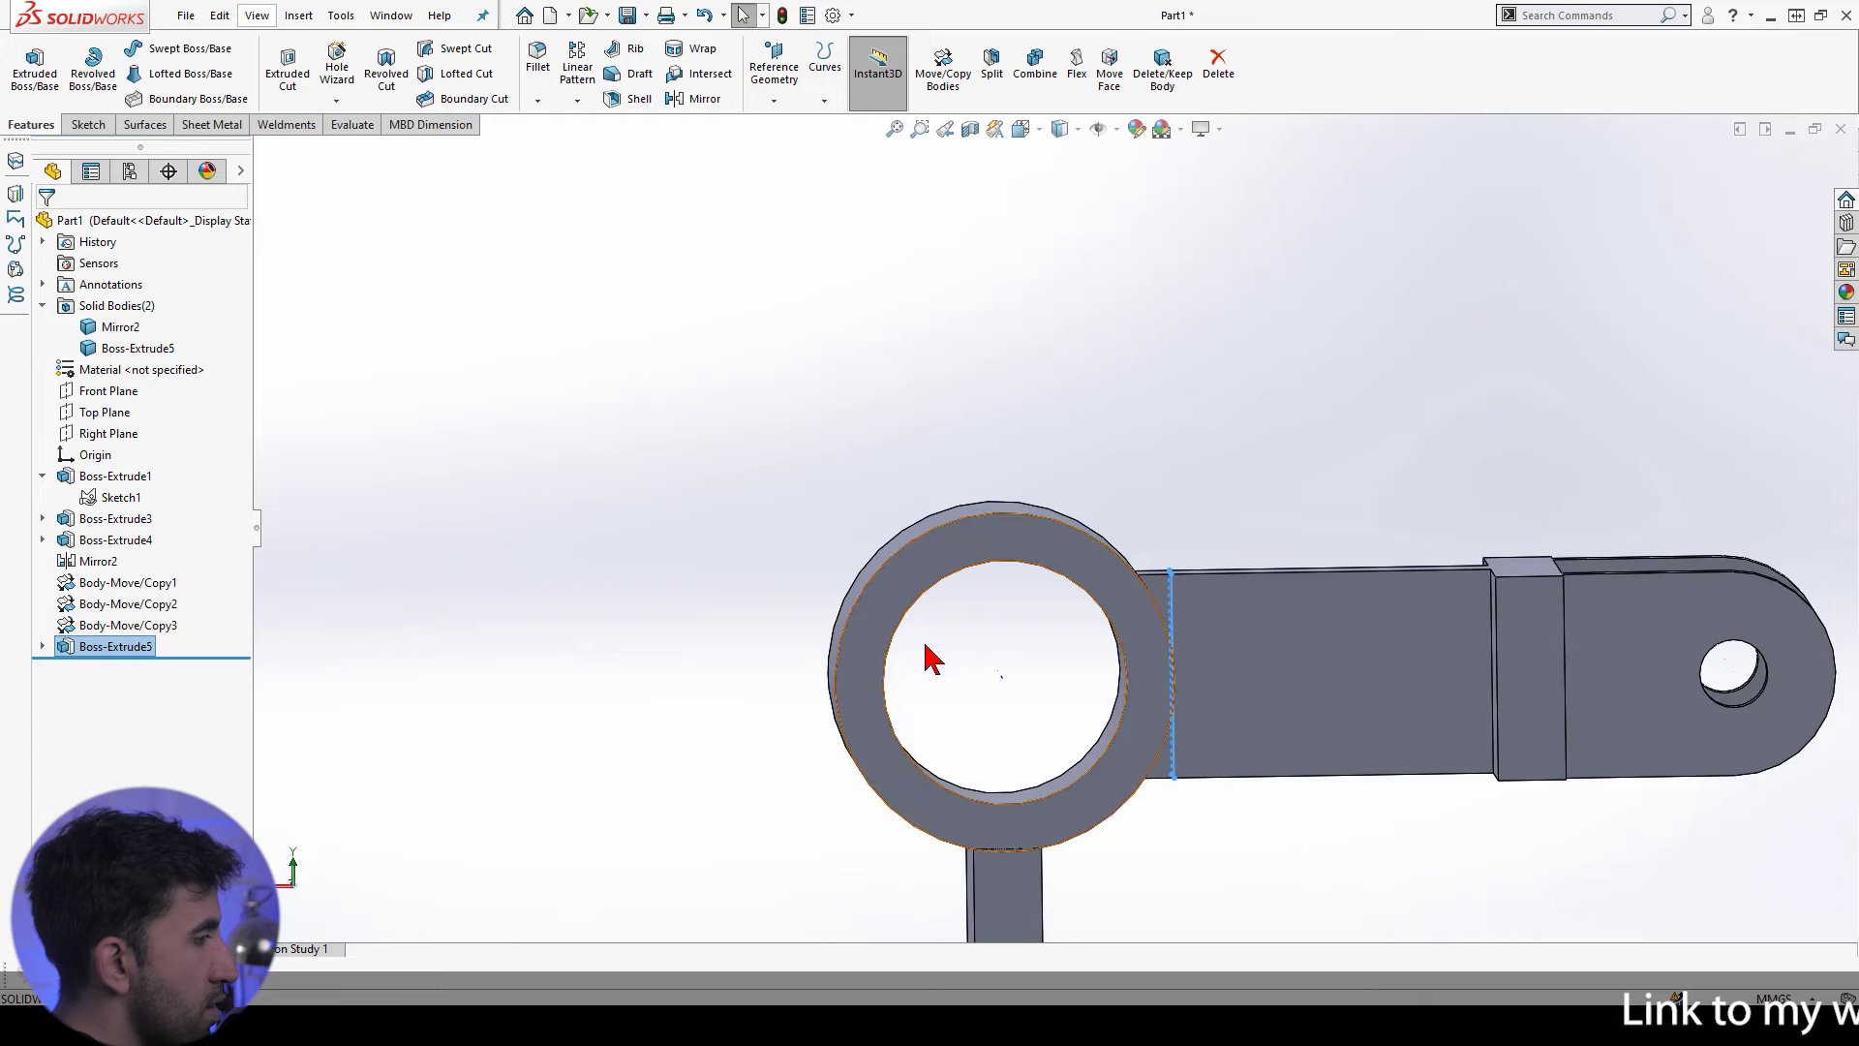
{"action": "middle_click_drag", "start_coordinate": [934, 655], "coordinate": [976, 598]}
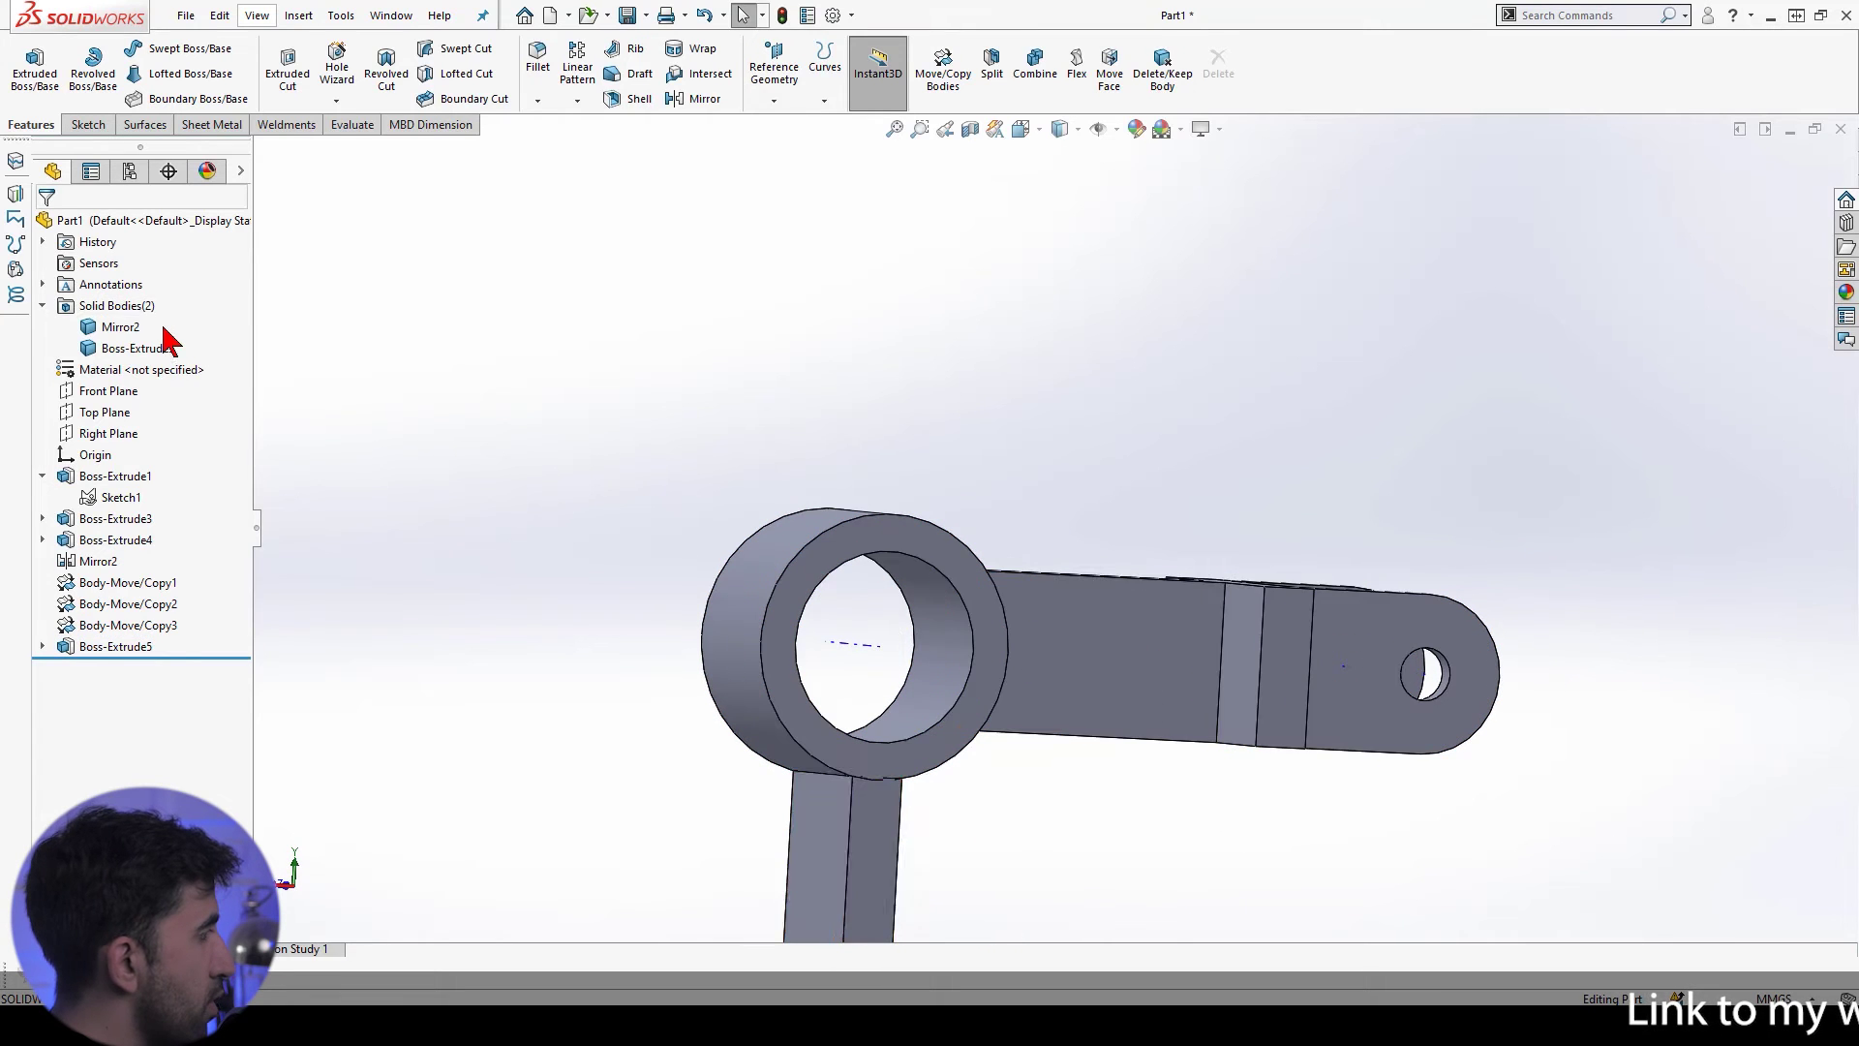
{"action": "left_click", "coordinate": [128, 348]}
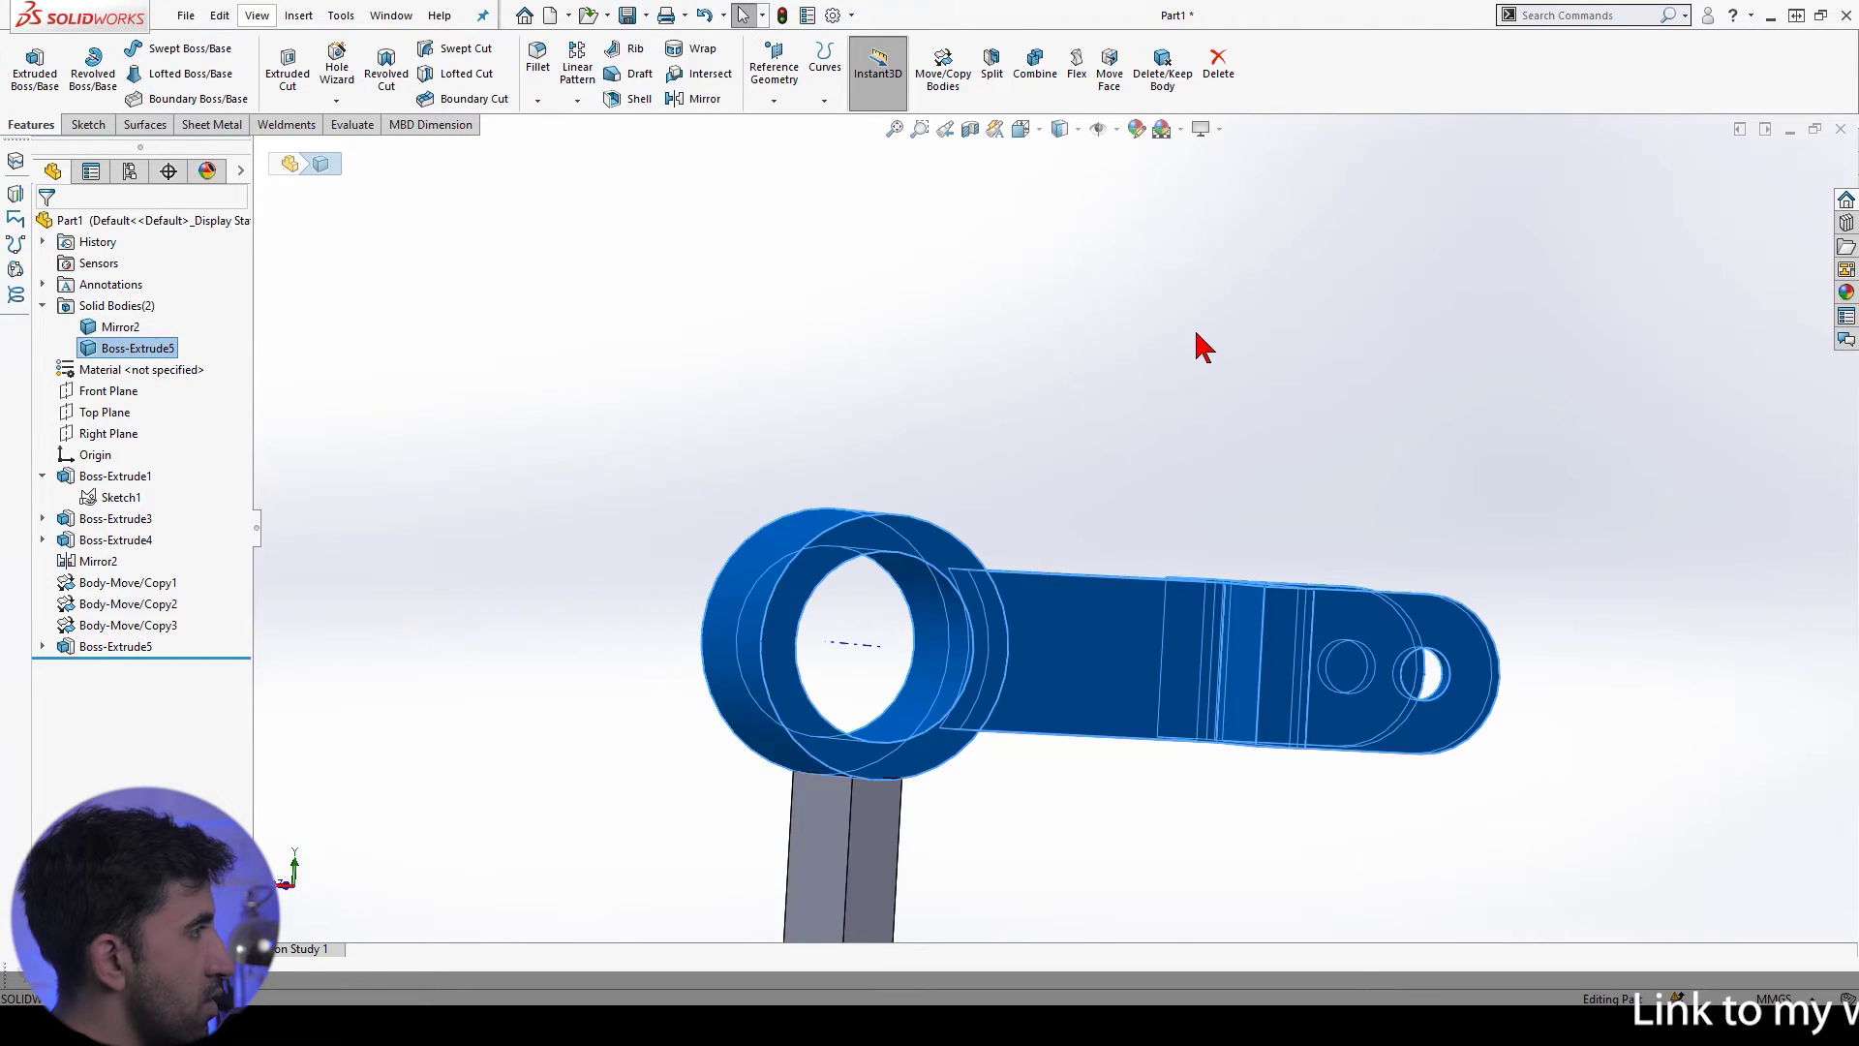
{"action": "left_click", "coordinate": [1032, 73]}
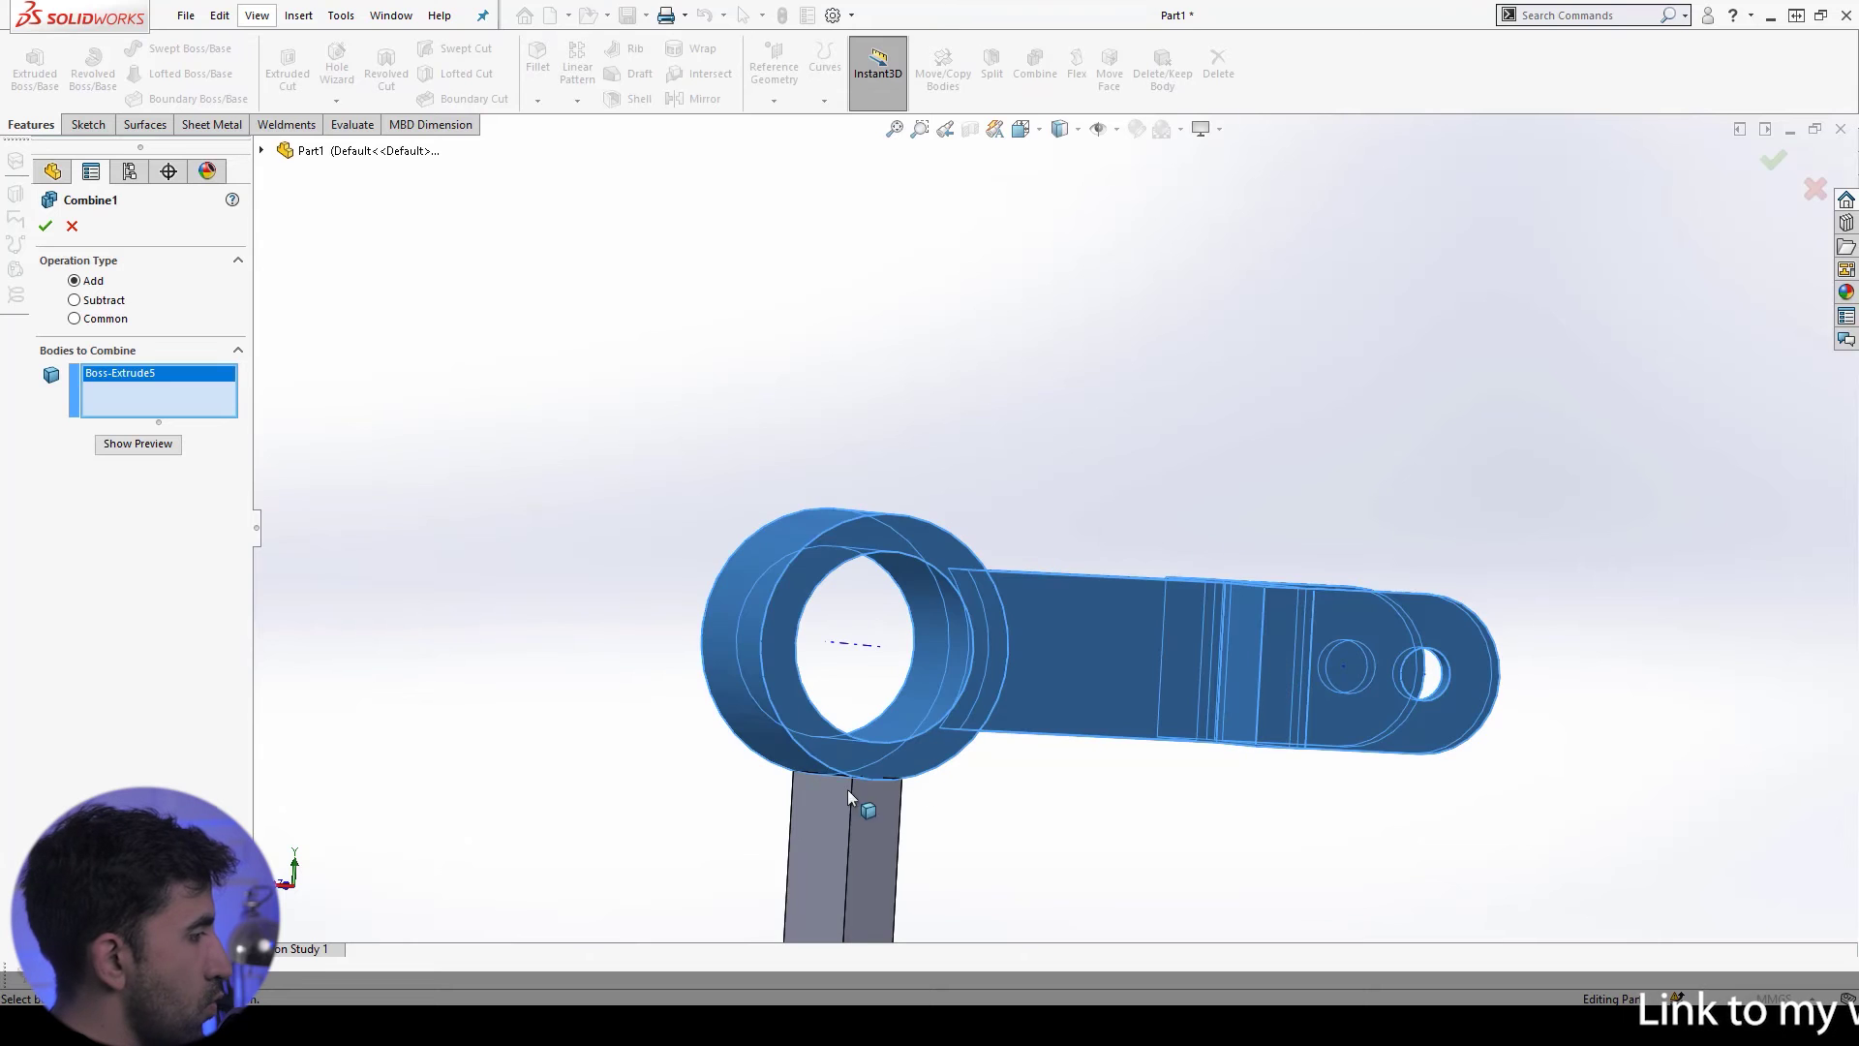
{"action": "left_click", "coordinate": [861, 842]}
{"action": "right_click", "coordinate": [862, 842]}
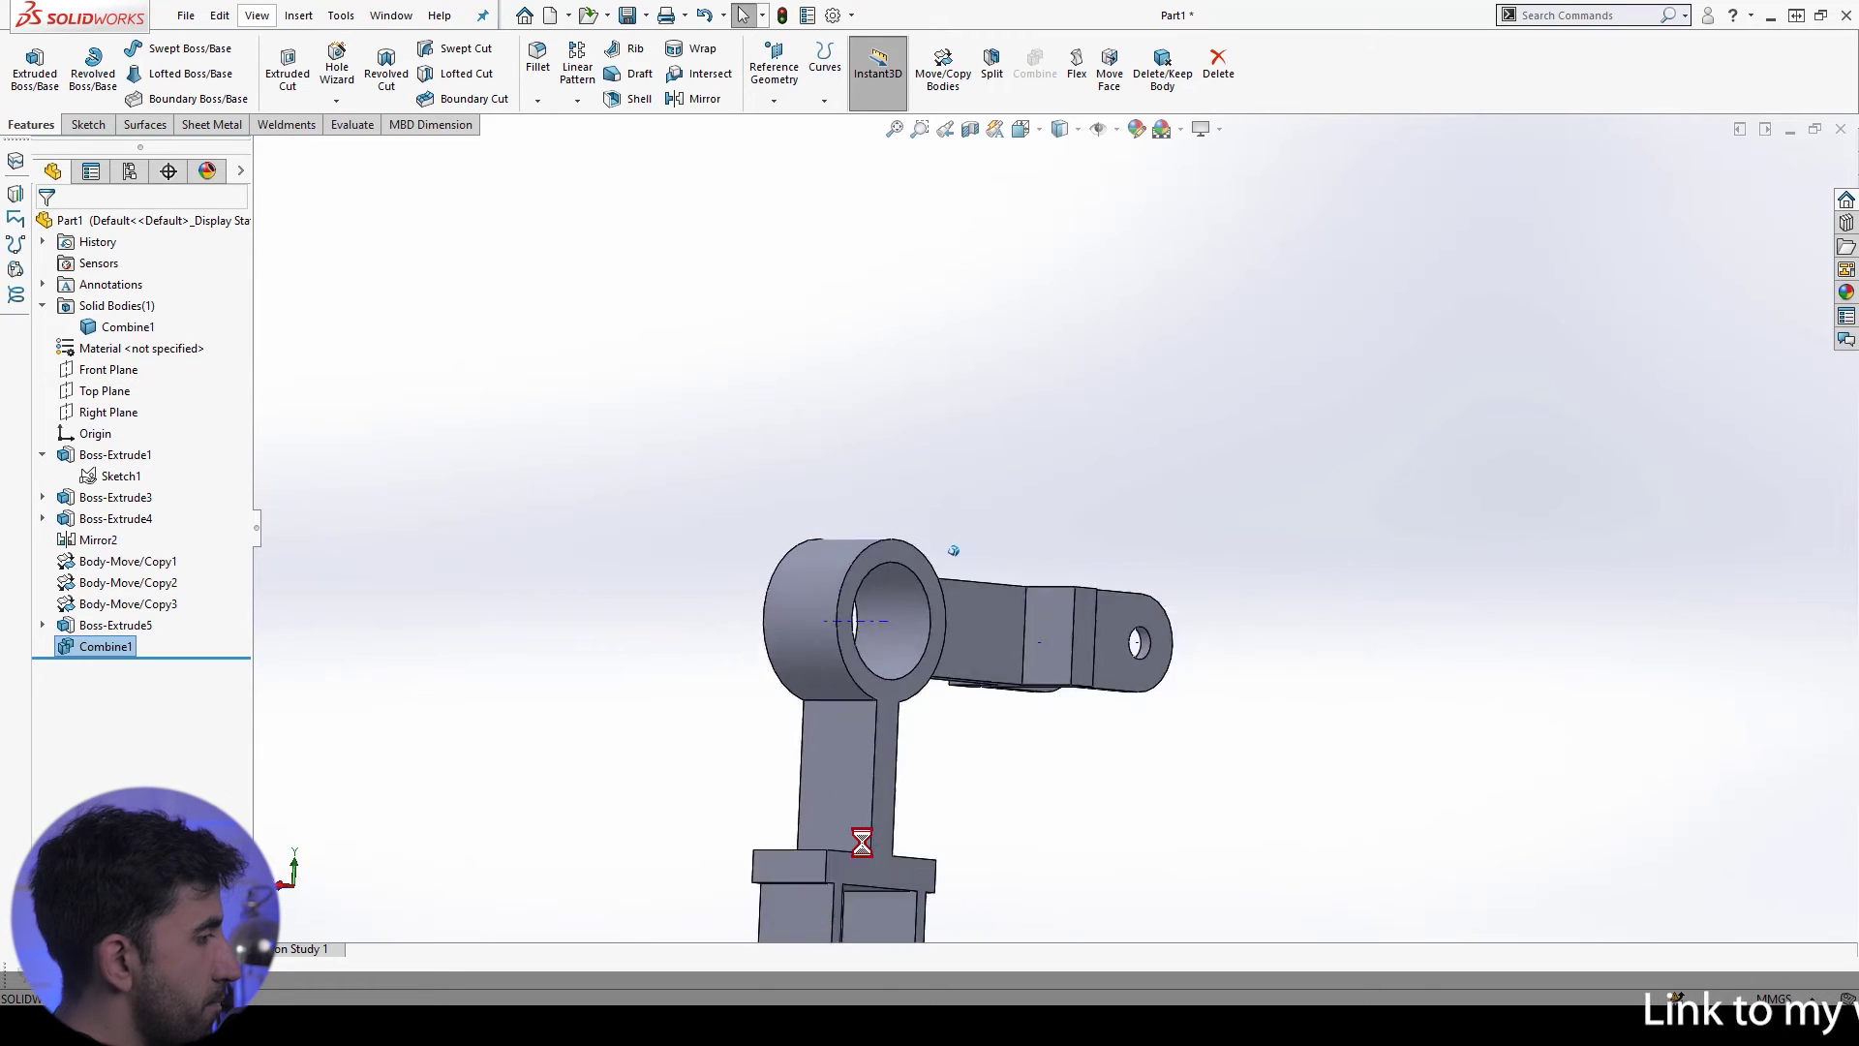
{"action": "middle_click_drag", "start_coordinate": [862, 842], "coordinate": [1032, 395]}
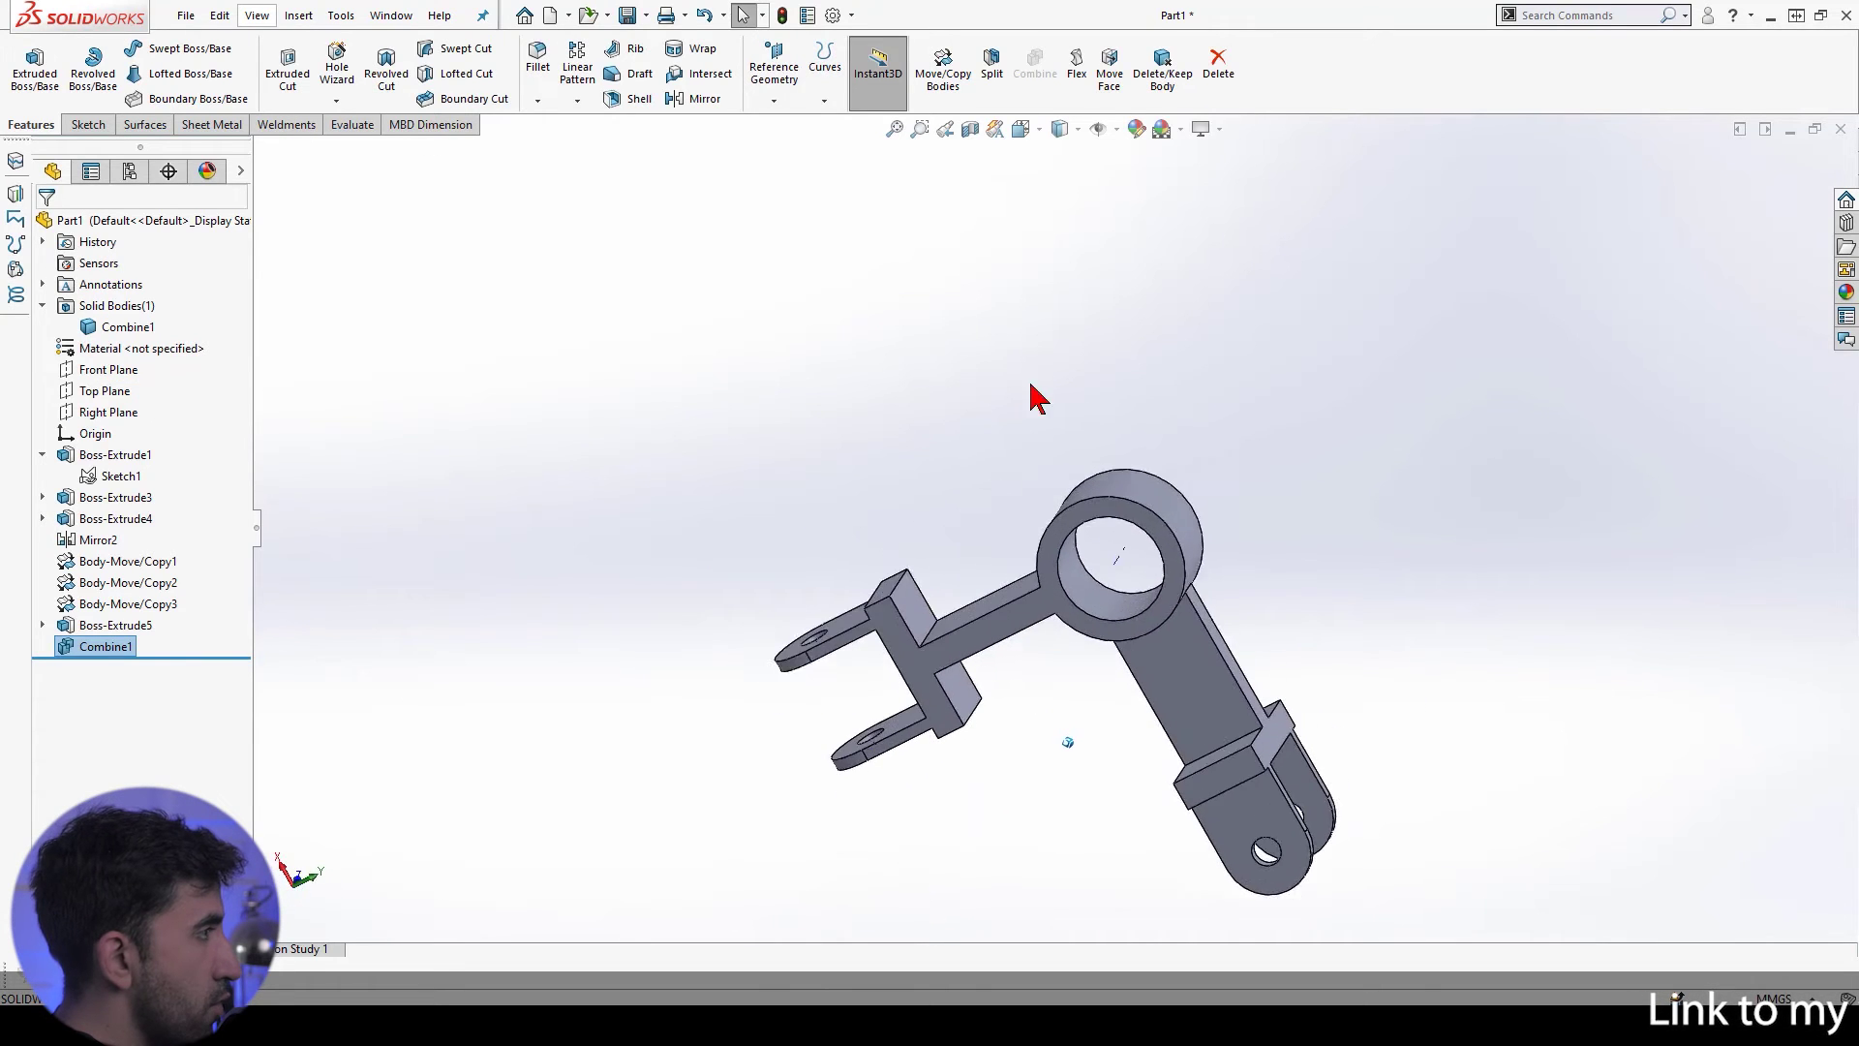
{"action": "left_click", "coordinate": [1117, 128]}
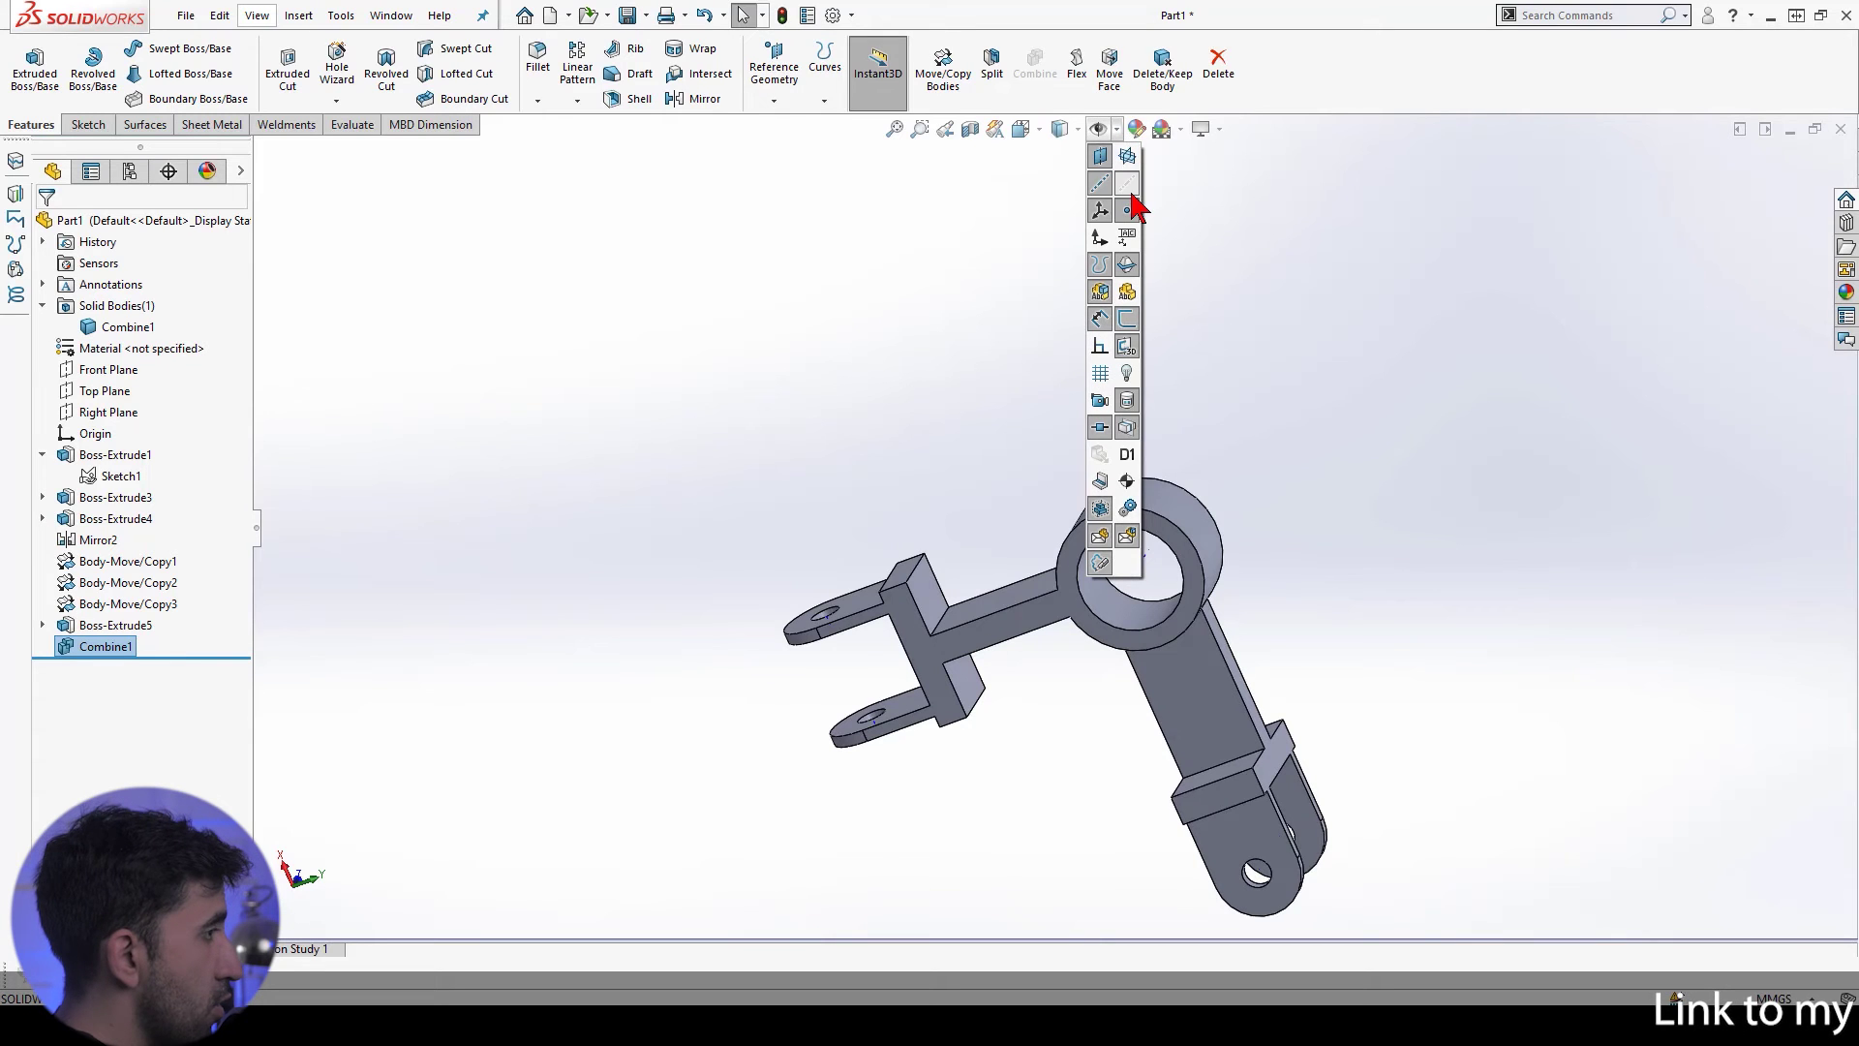
{"action": "key", "text": "ctrl+7"}
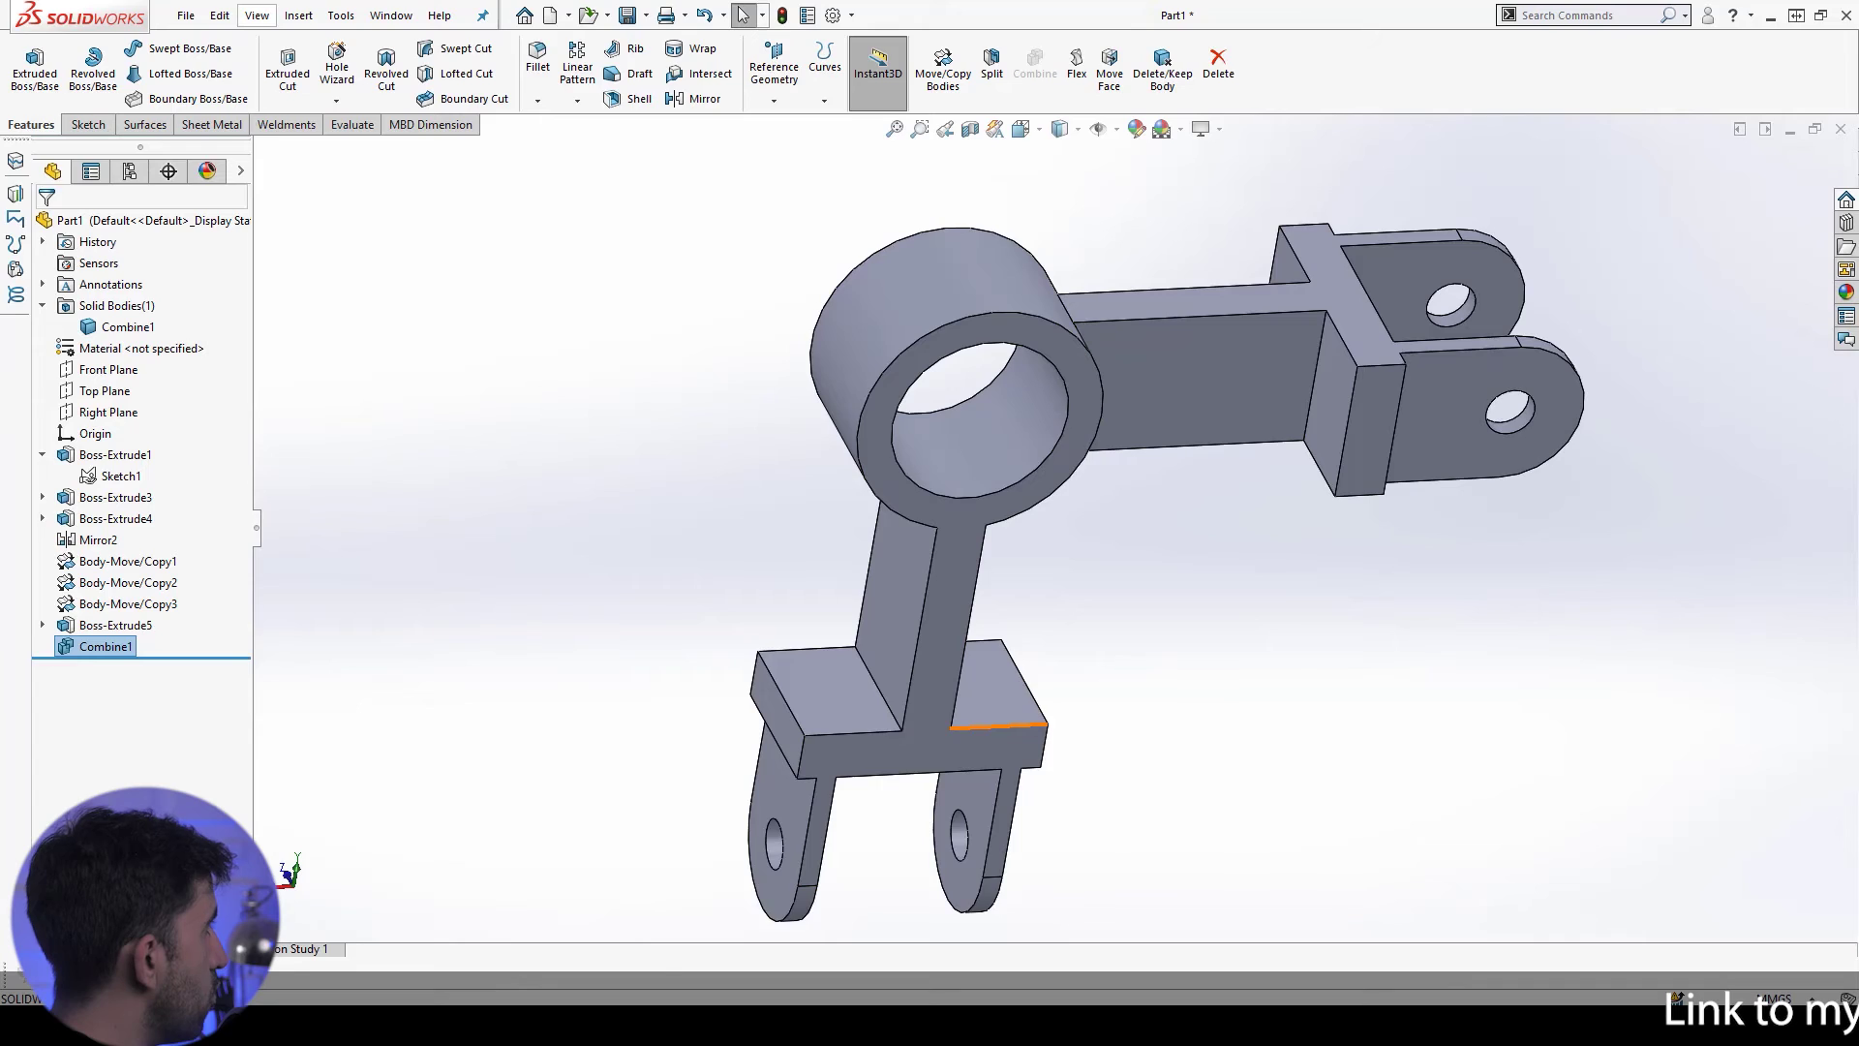
{"action": "key", "text": "alt+Tab"}
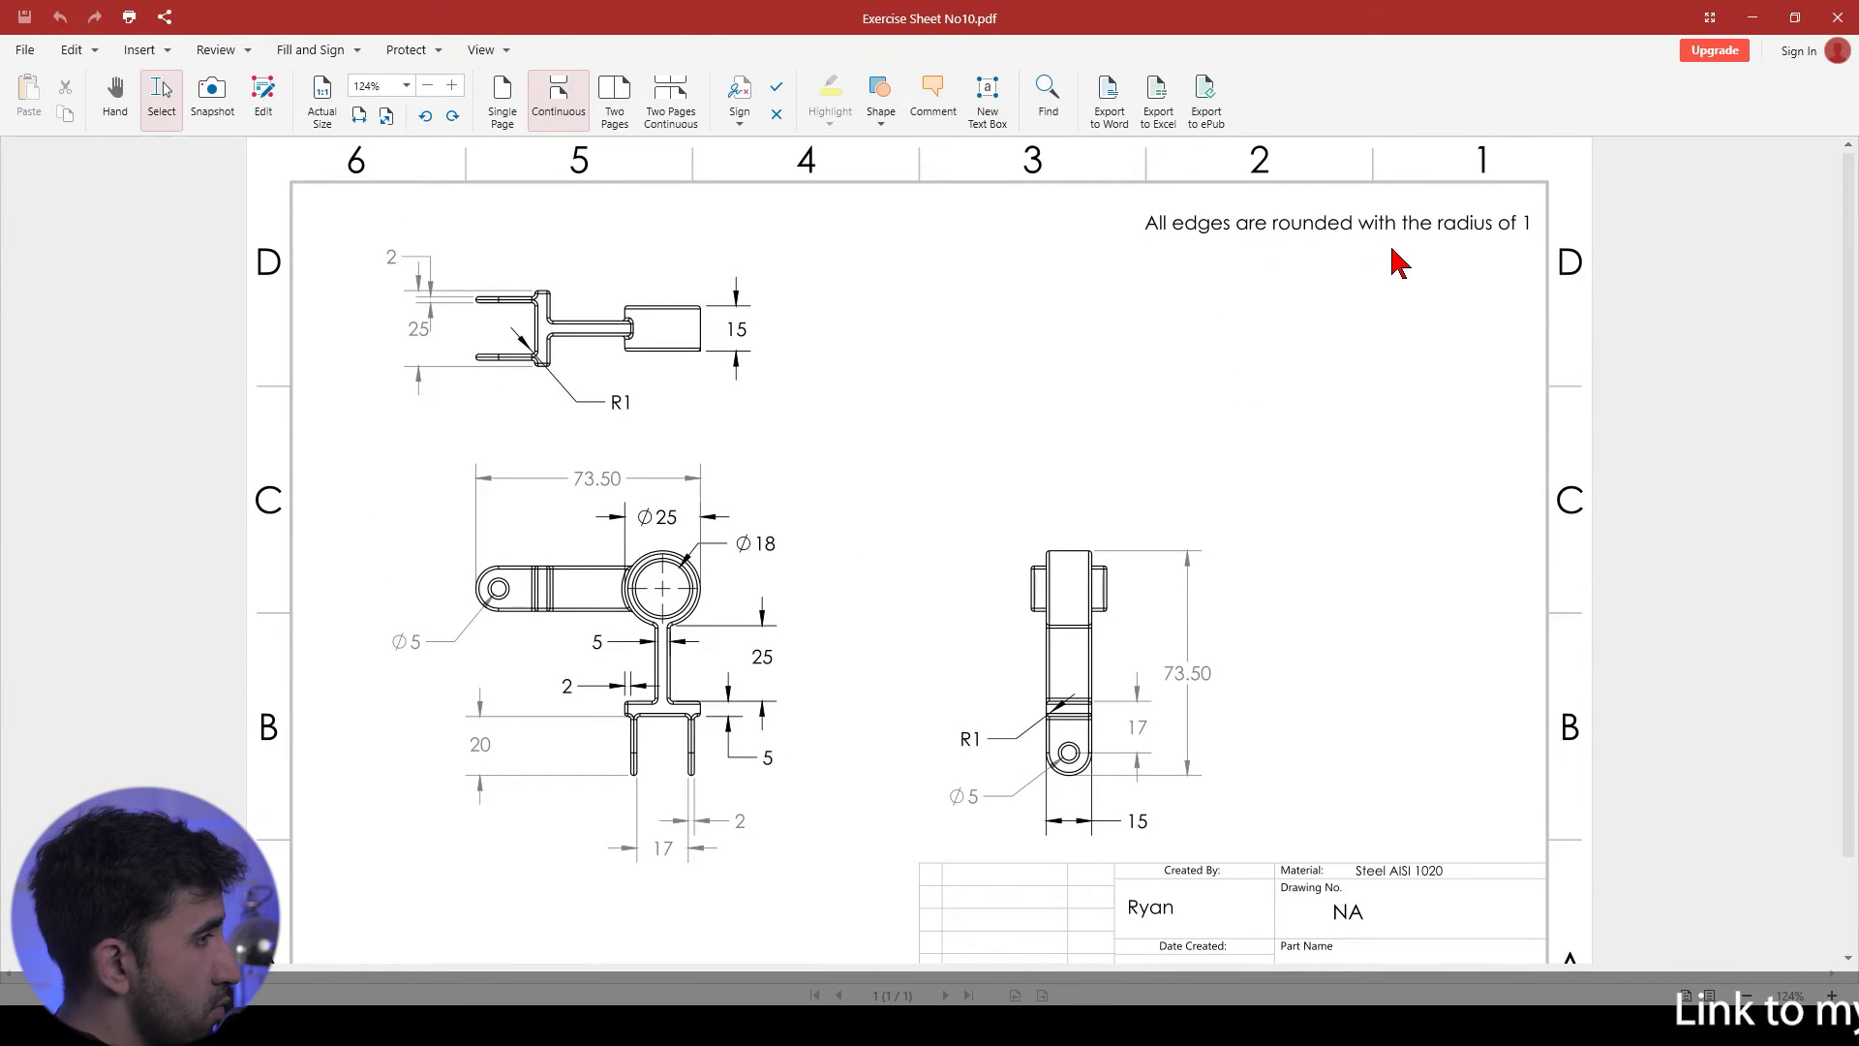
{"action": "key", "text": "alt+Tab"}
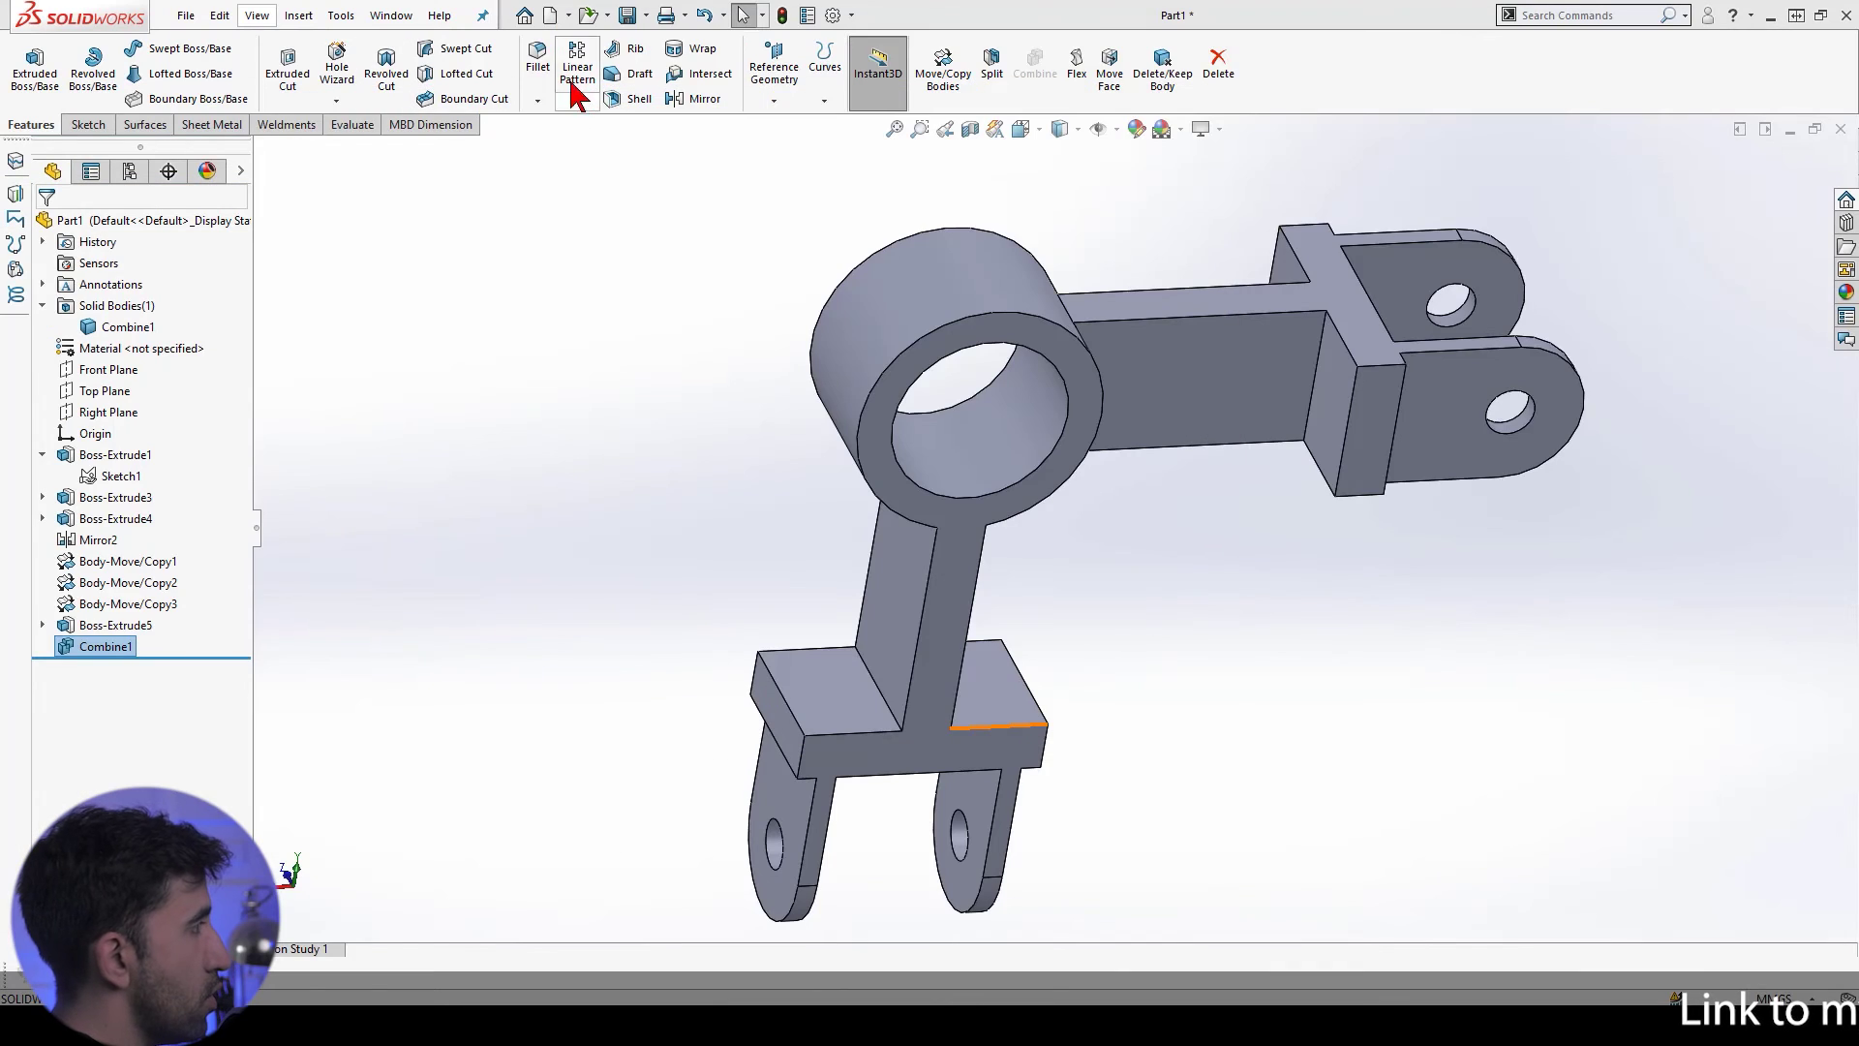
Step: Start a 1 mm fillet on the ring's inner and outer edges and the arm edge, plus all convex edges
{"action": "left_click", "coordinate": [1026, 480]}
{"action": "left_click", "coordinate": [891, 241]}
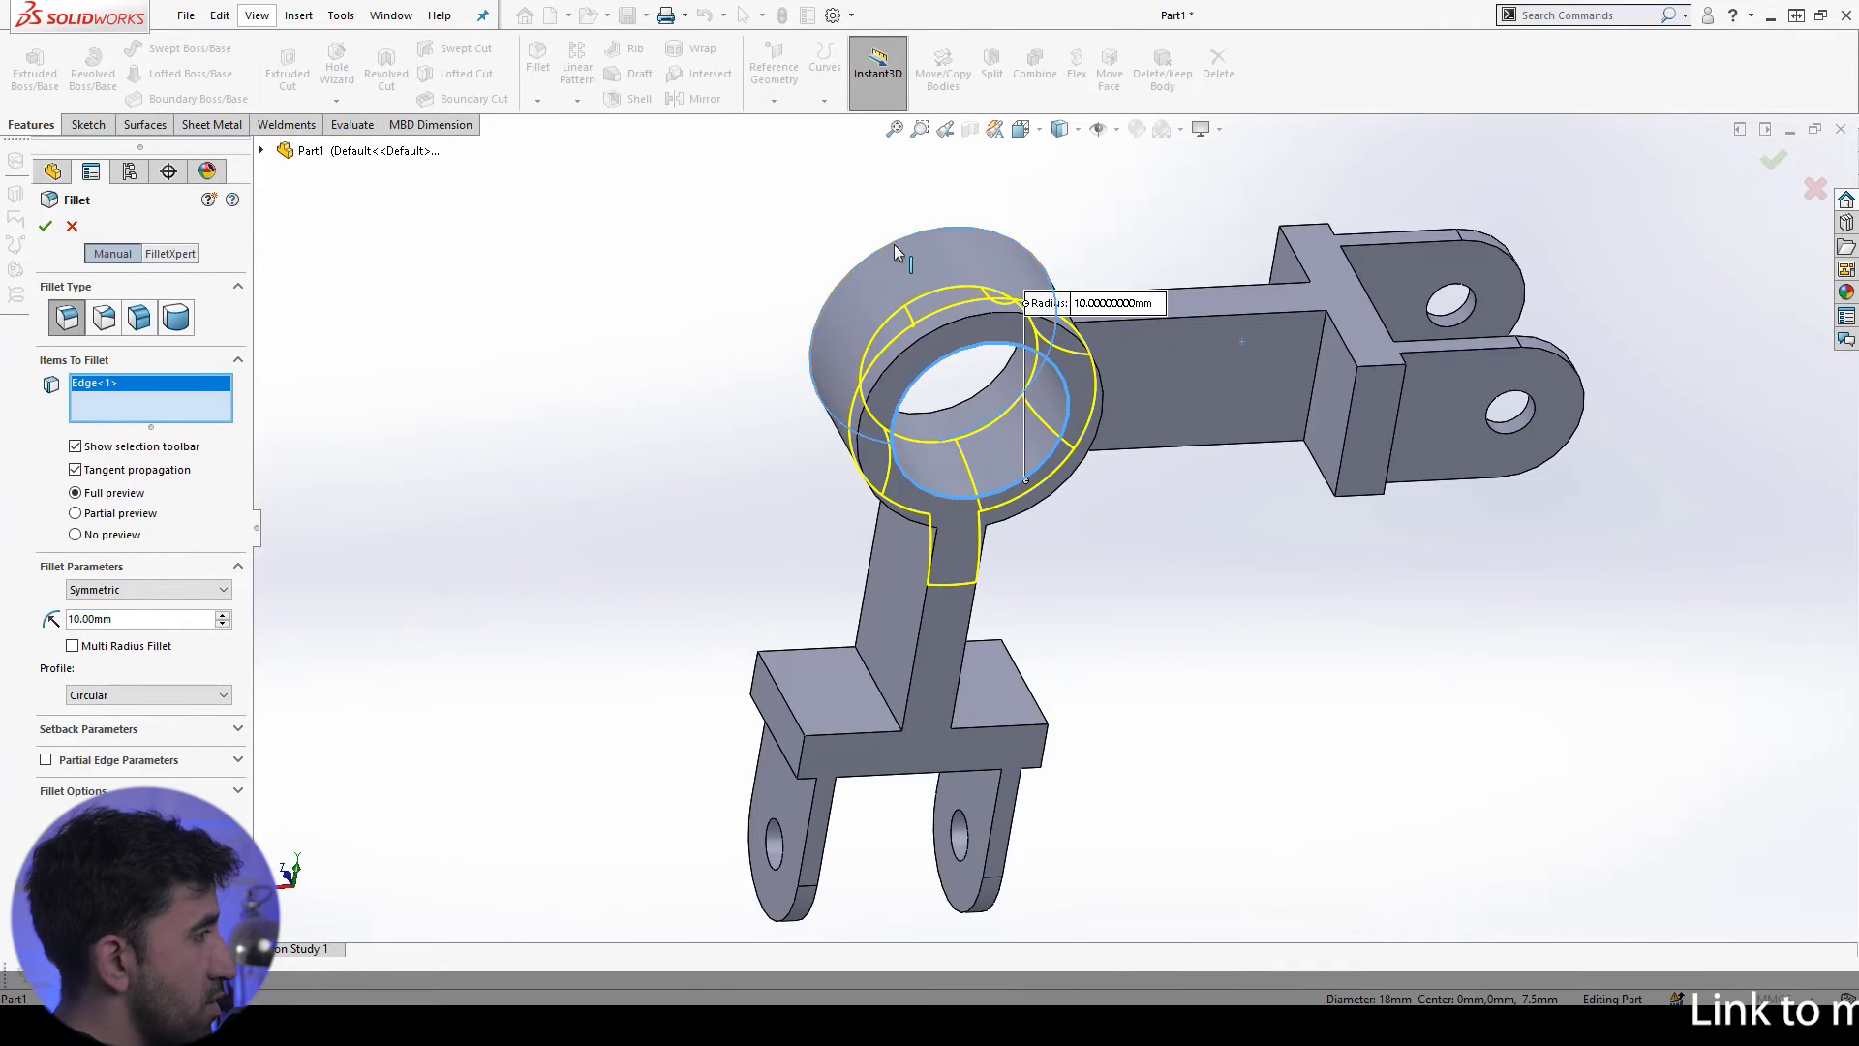
{"action": "type", "text": "1"}
{"action": "key", "text": "Return"}
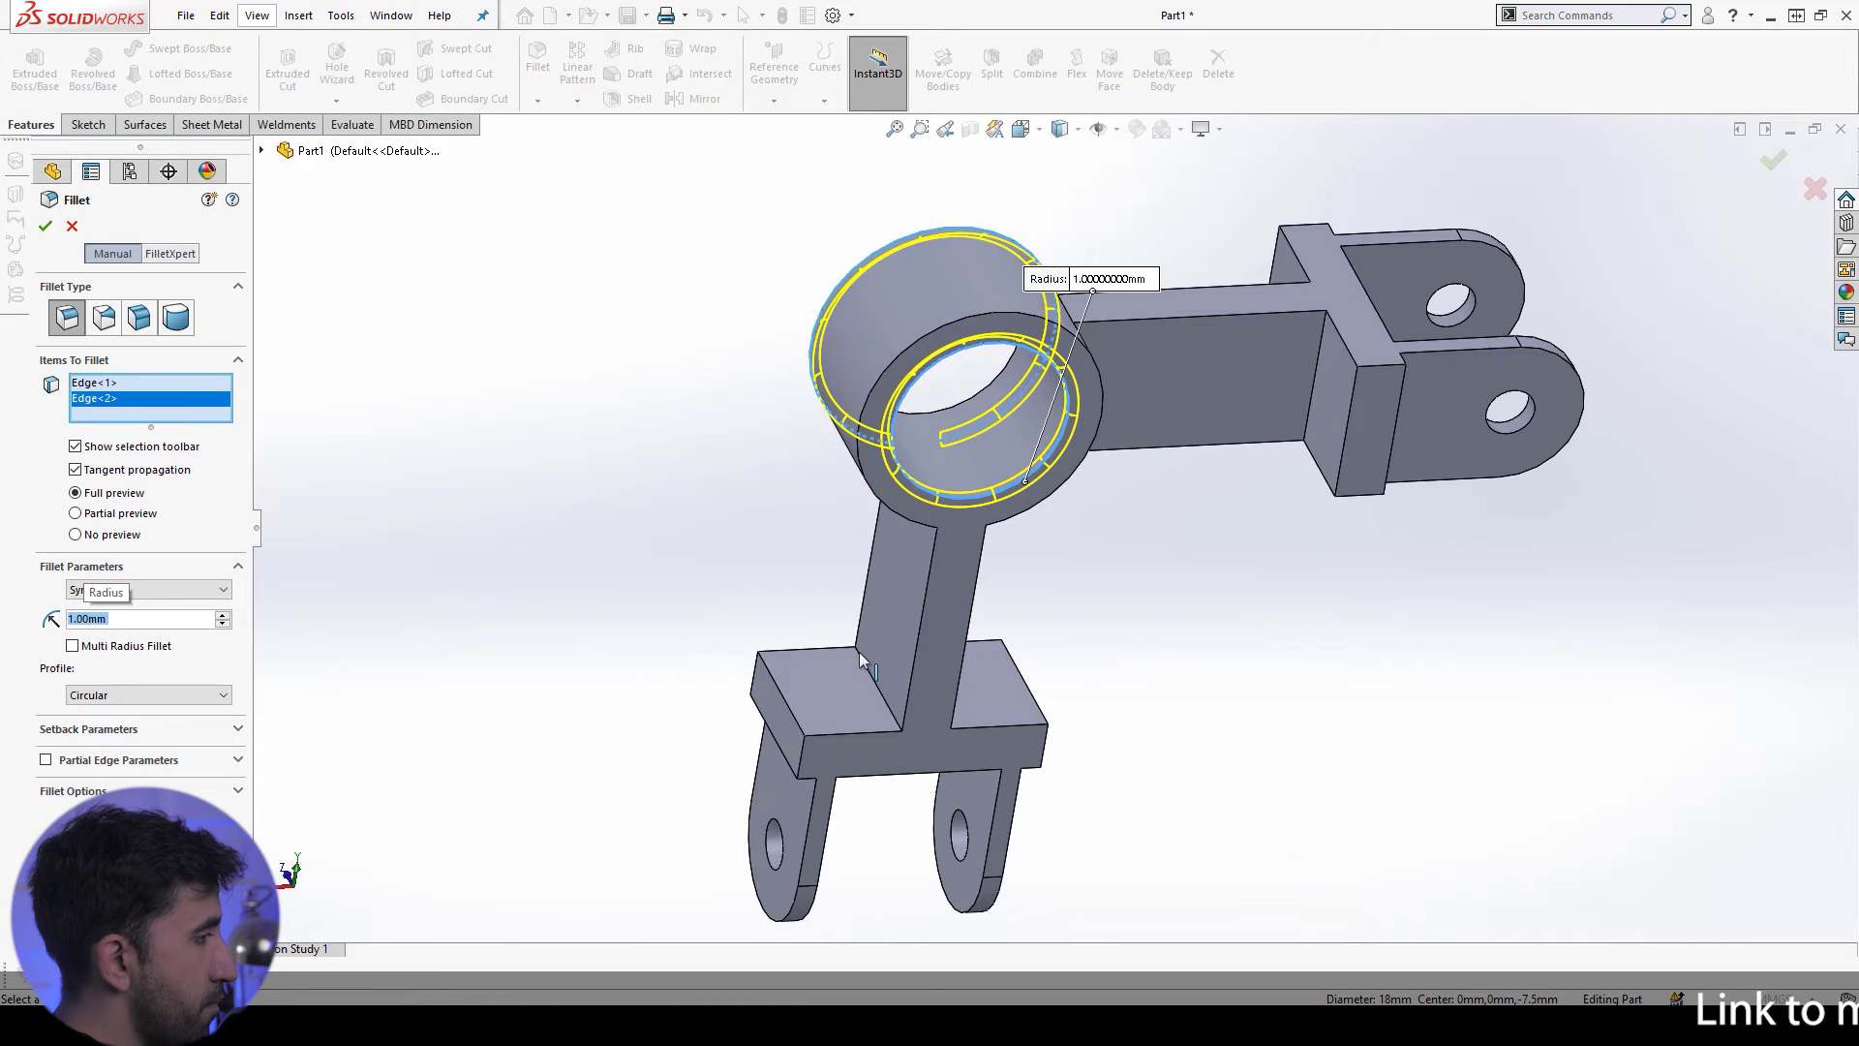
{"action": "left_click", "coordinate": [927, 607]}
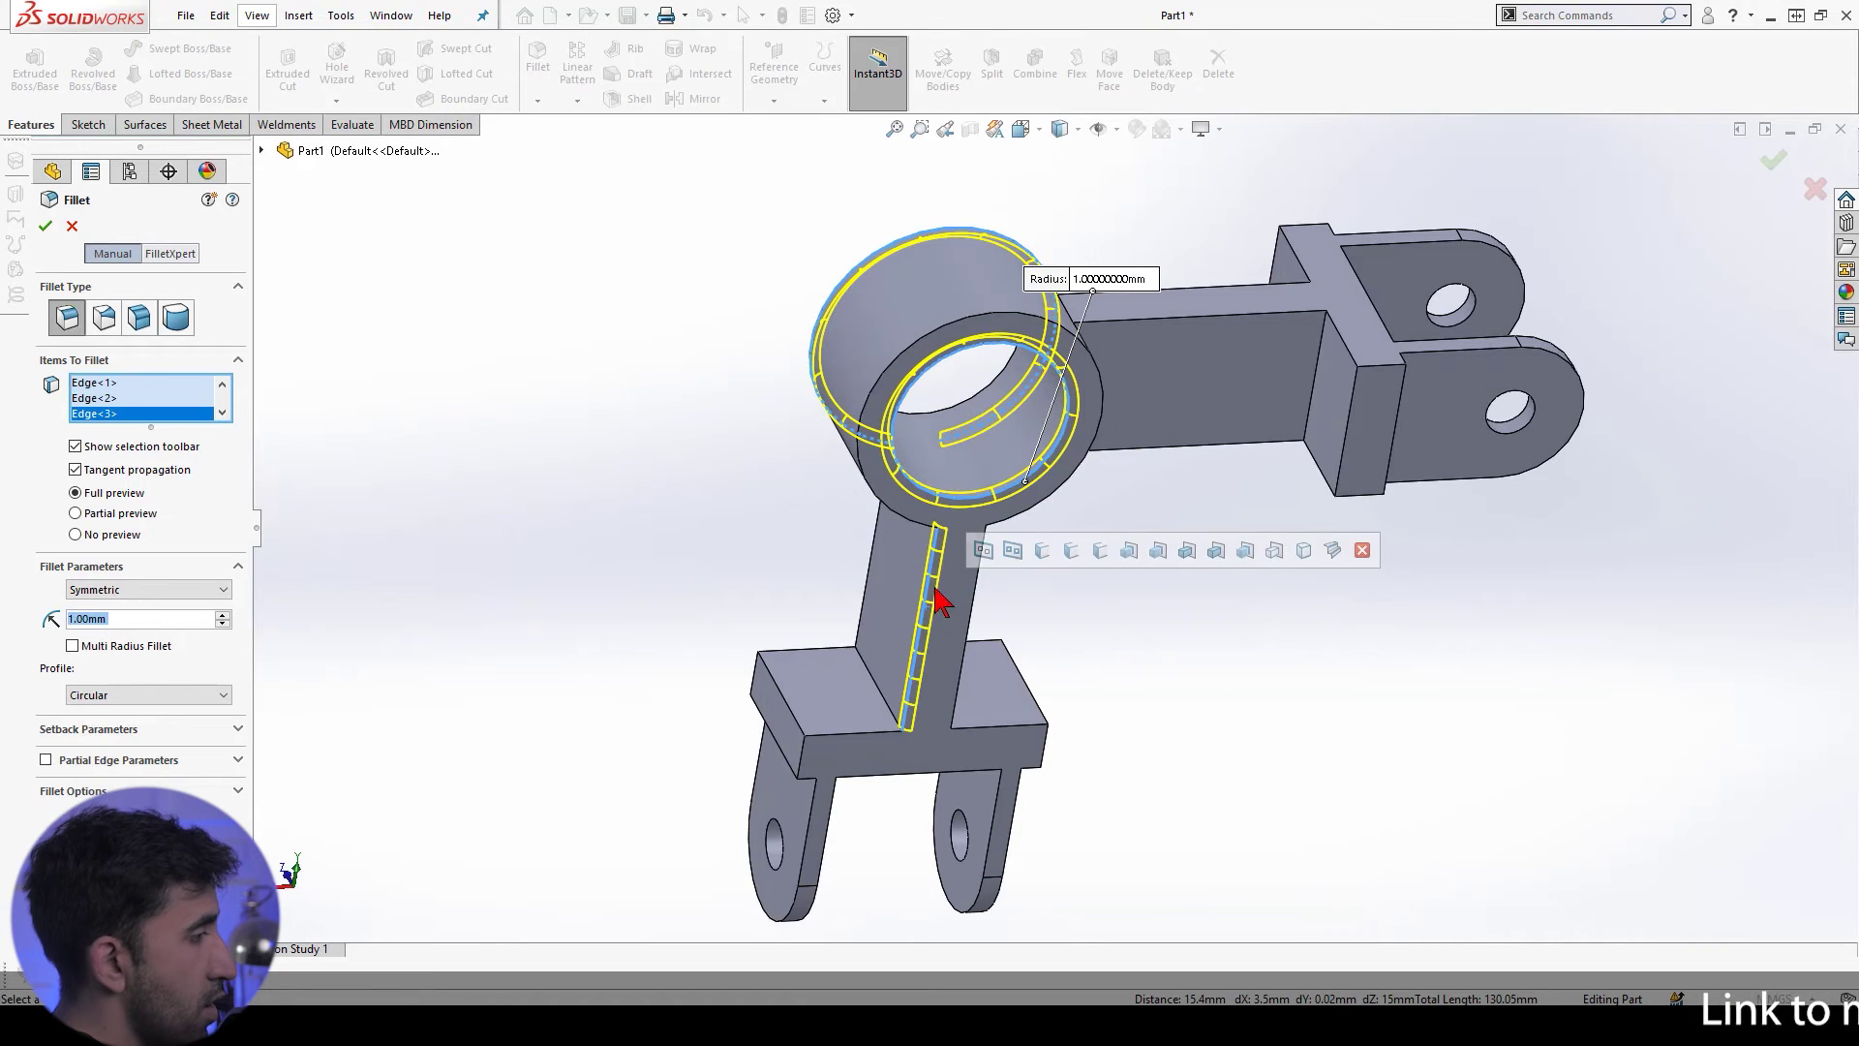
{"action": "left_click", "coordinate": [1333, 551]}
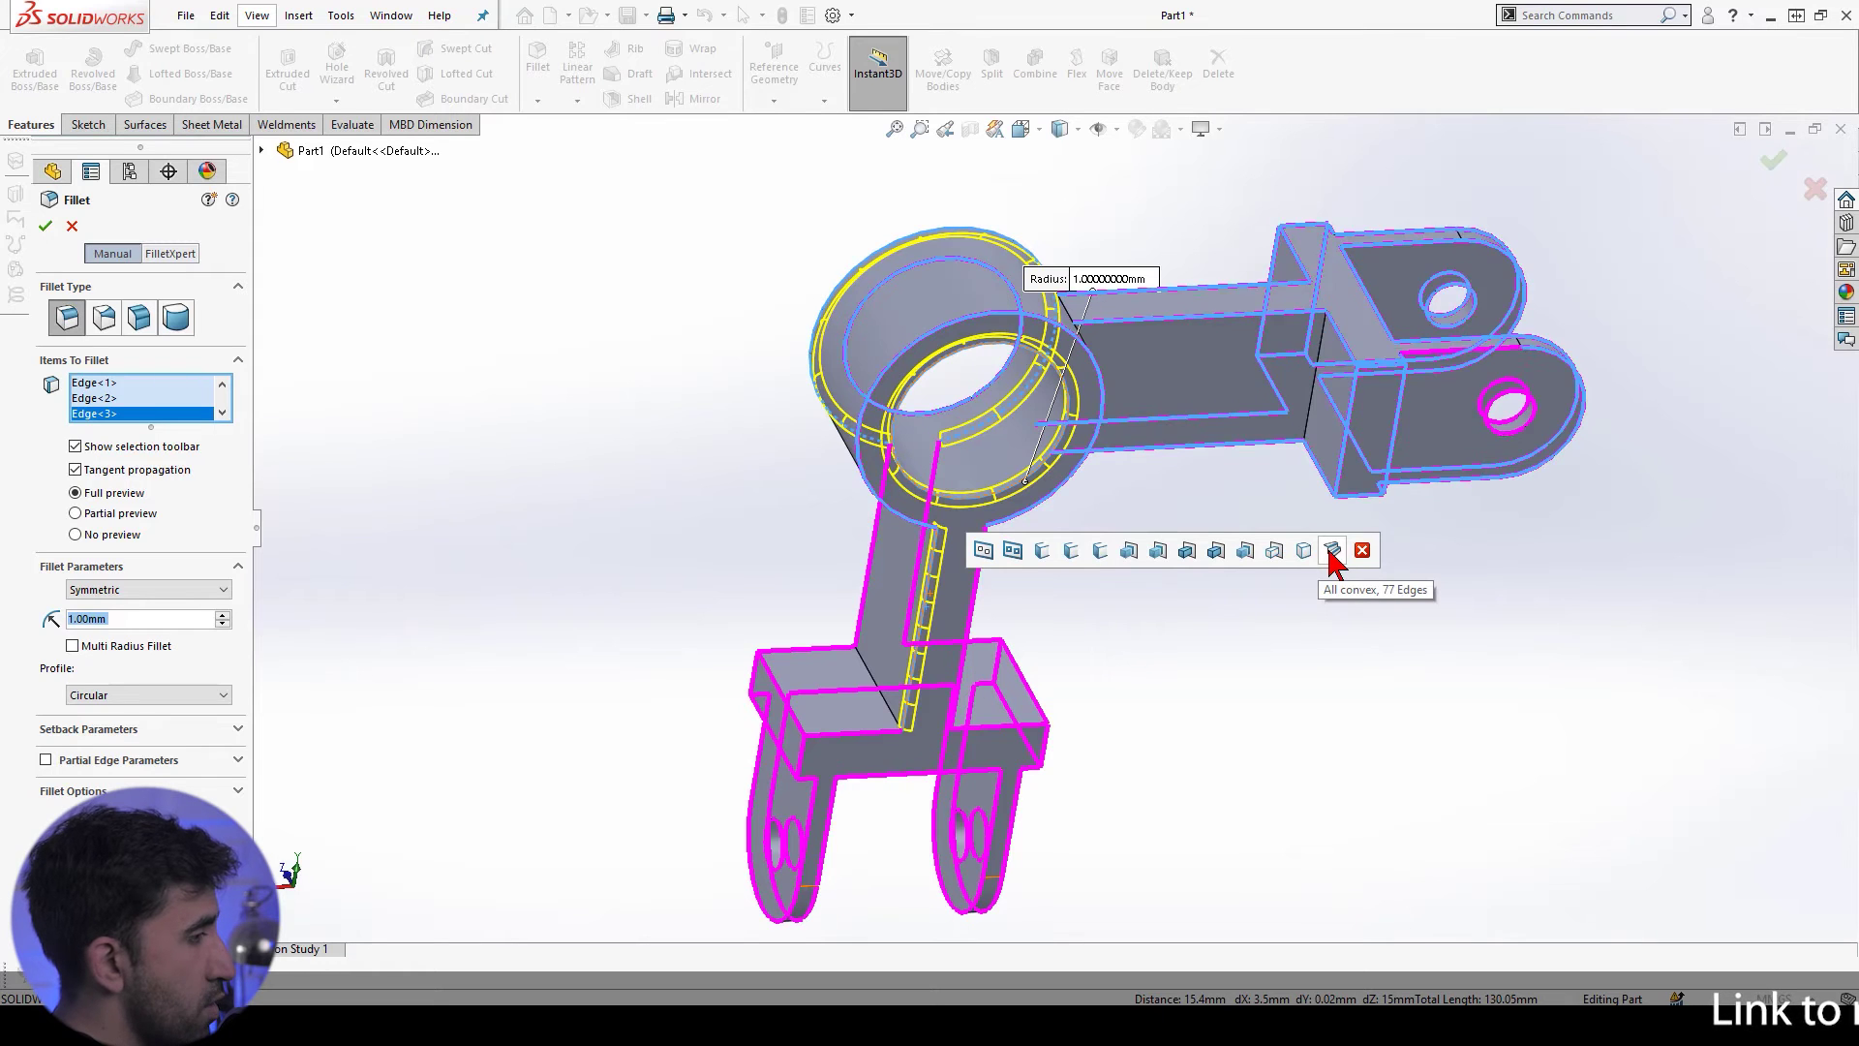
Step: Add three more missed edges to the 1 mm fillet selection
{"action": "left_click", "coordinate": [868, 670]}
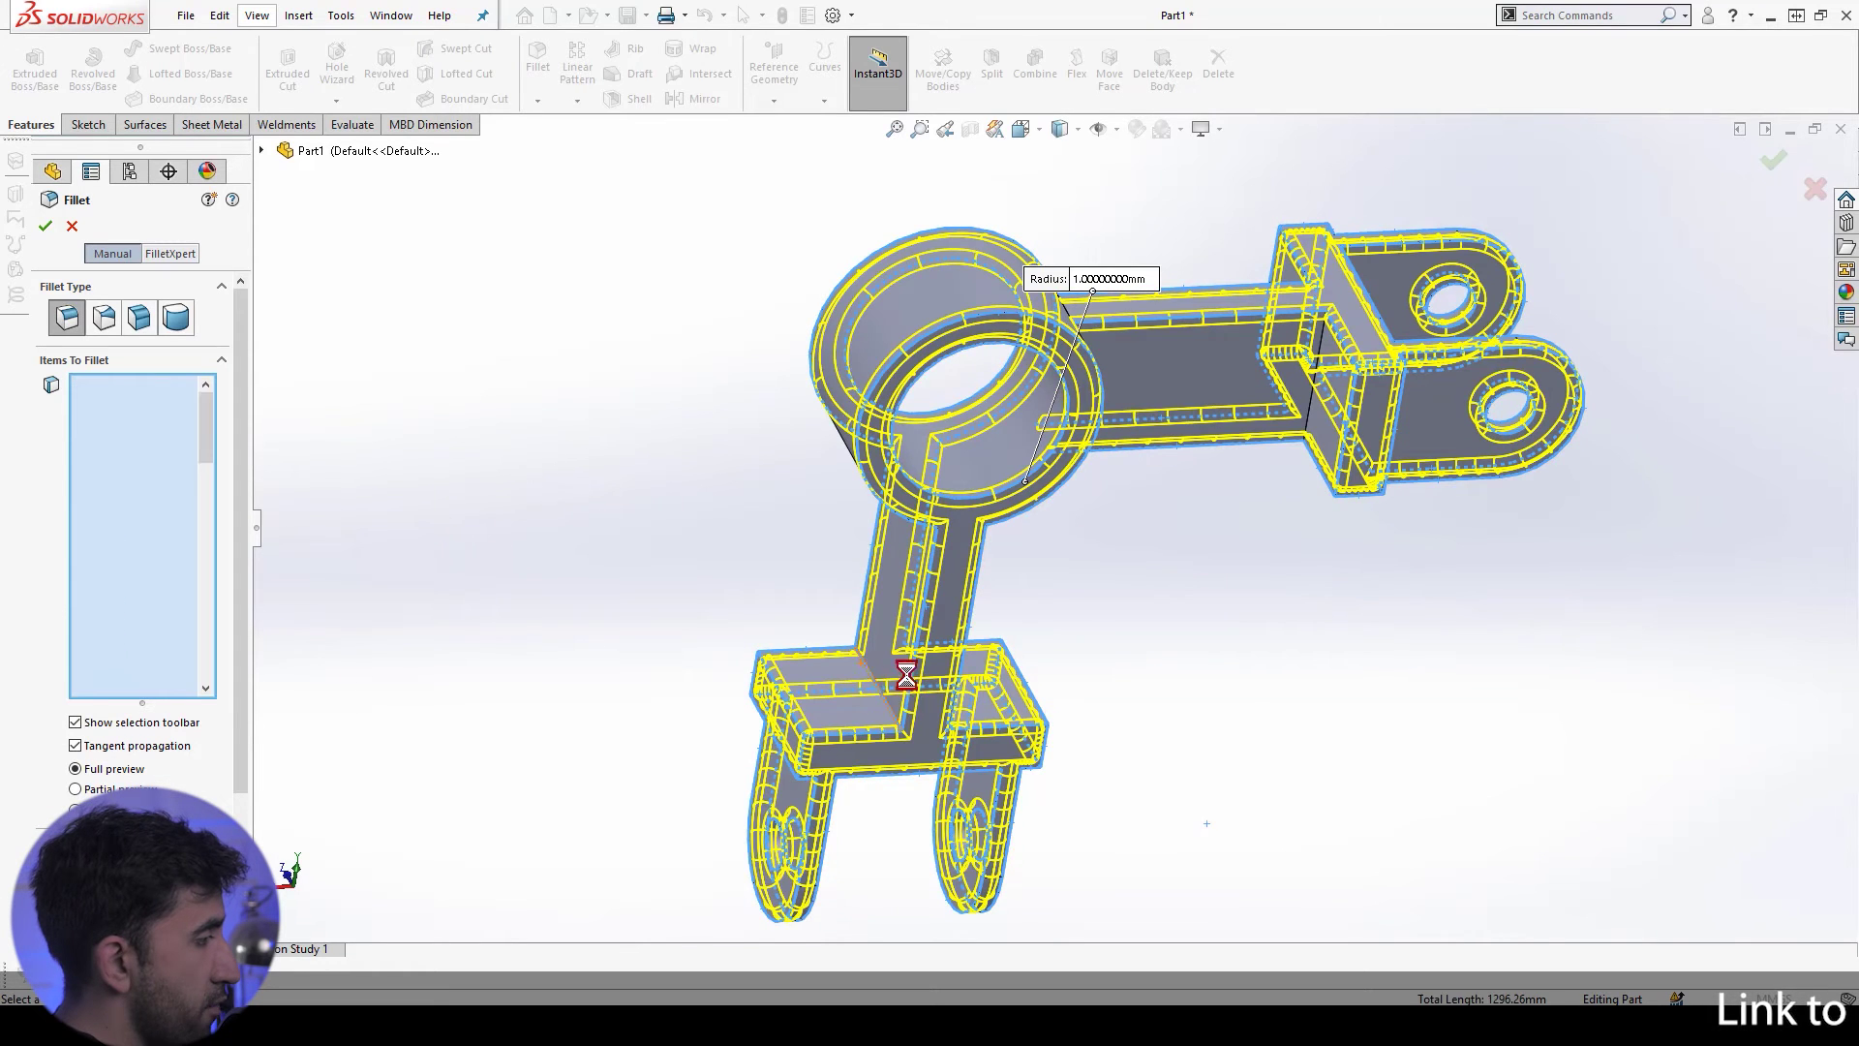
{"action": "middle_click_drag", "start_coordinate": [905, 655], "coordinate": [1043, 587]}
{"action": "left_click", "coordinate": [1043, 586]}
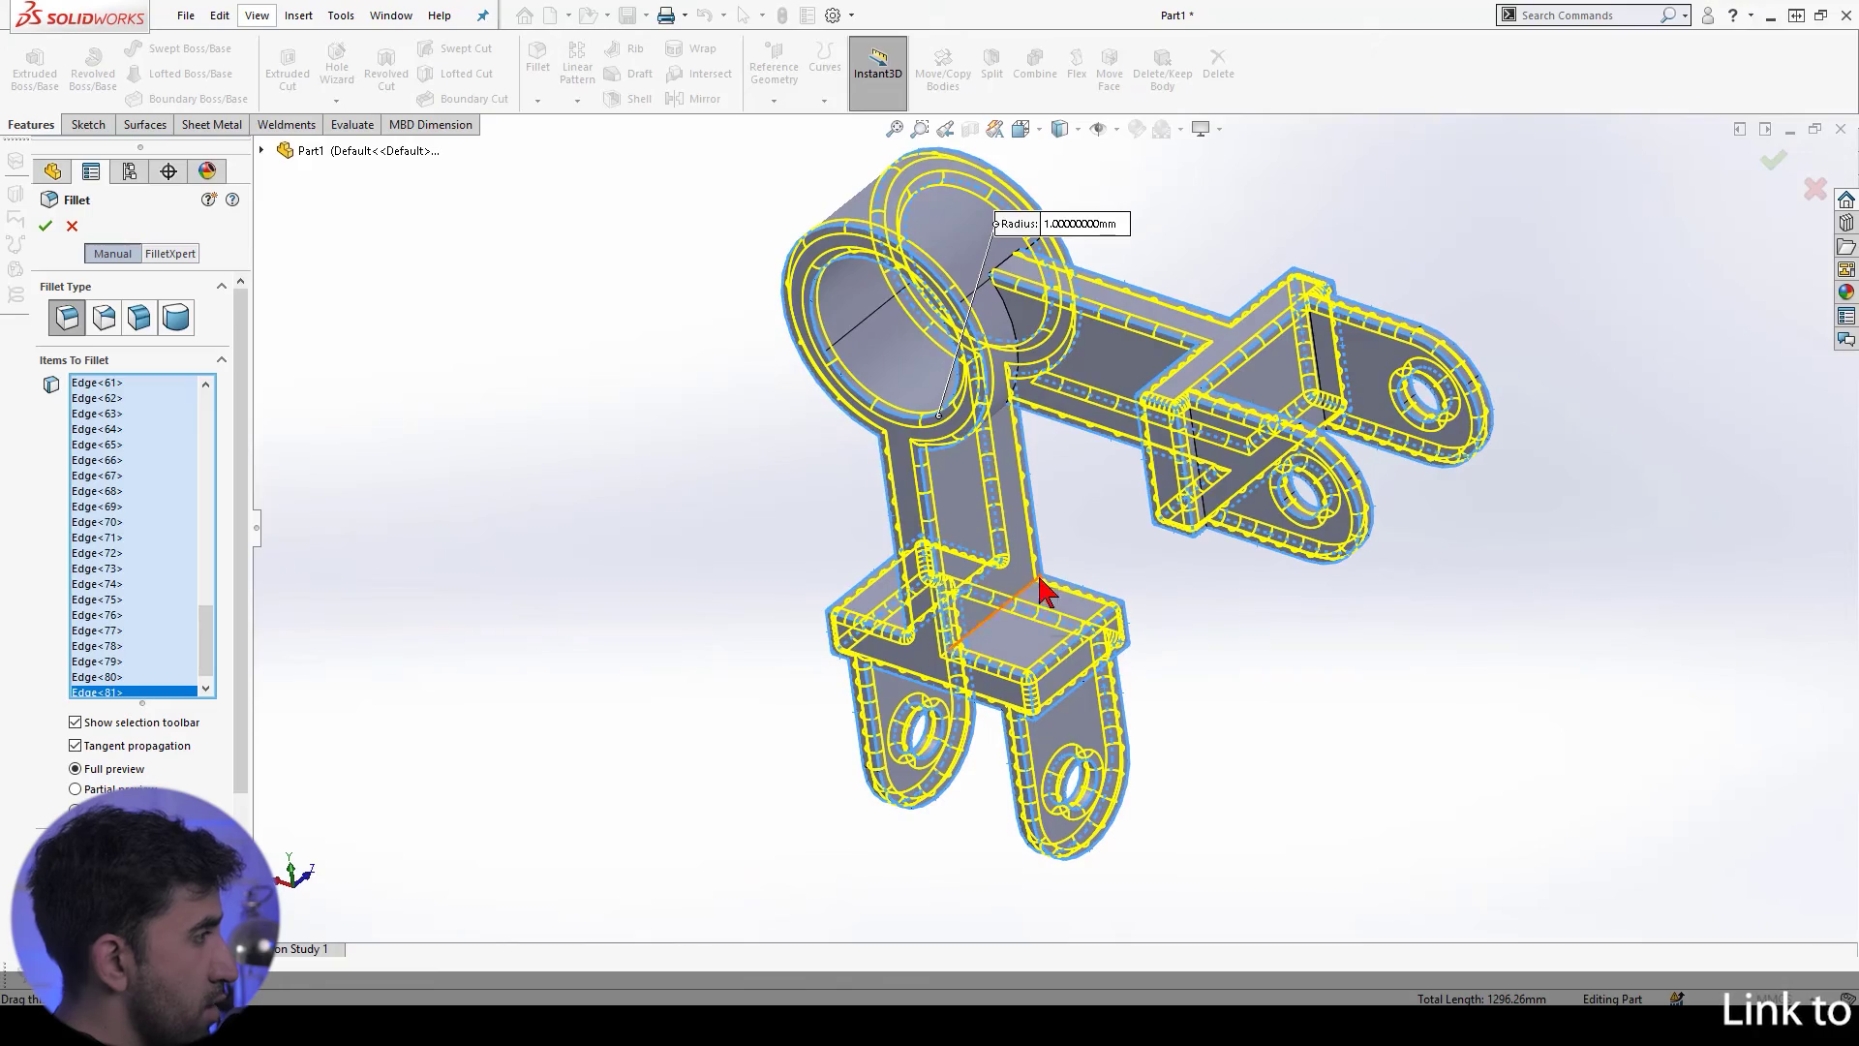
{"action": "middle_click_drag", "start_coordinate": [984, 282], "coordinate": [763, 749]}
{"action": "left_click", "coordinate": [1096, 305]}
{"action": "scroll", "coordinate": [1158, 403], "scroll_direction": "down", "scroll_amount": 5}
{"action": "scroll", "coordinate": [1158, 401], "scroll_direction": "up", "scroll_amount": 3}
Step: Add the inner edge near the ring and the last missing edges, completing Fillet1
{"action": "left_click", "coordinate": [626, 699]}
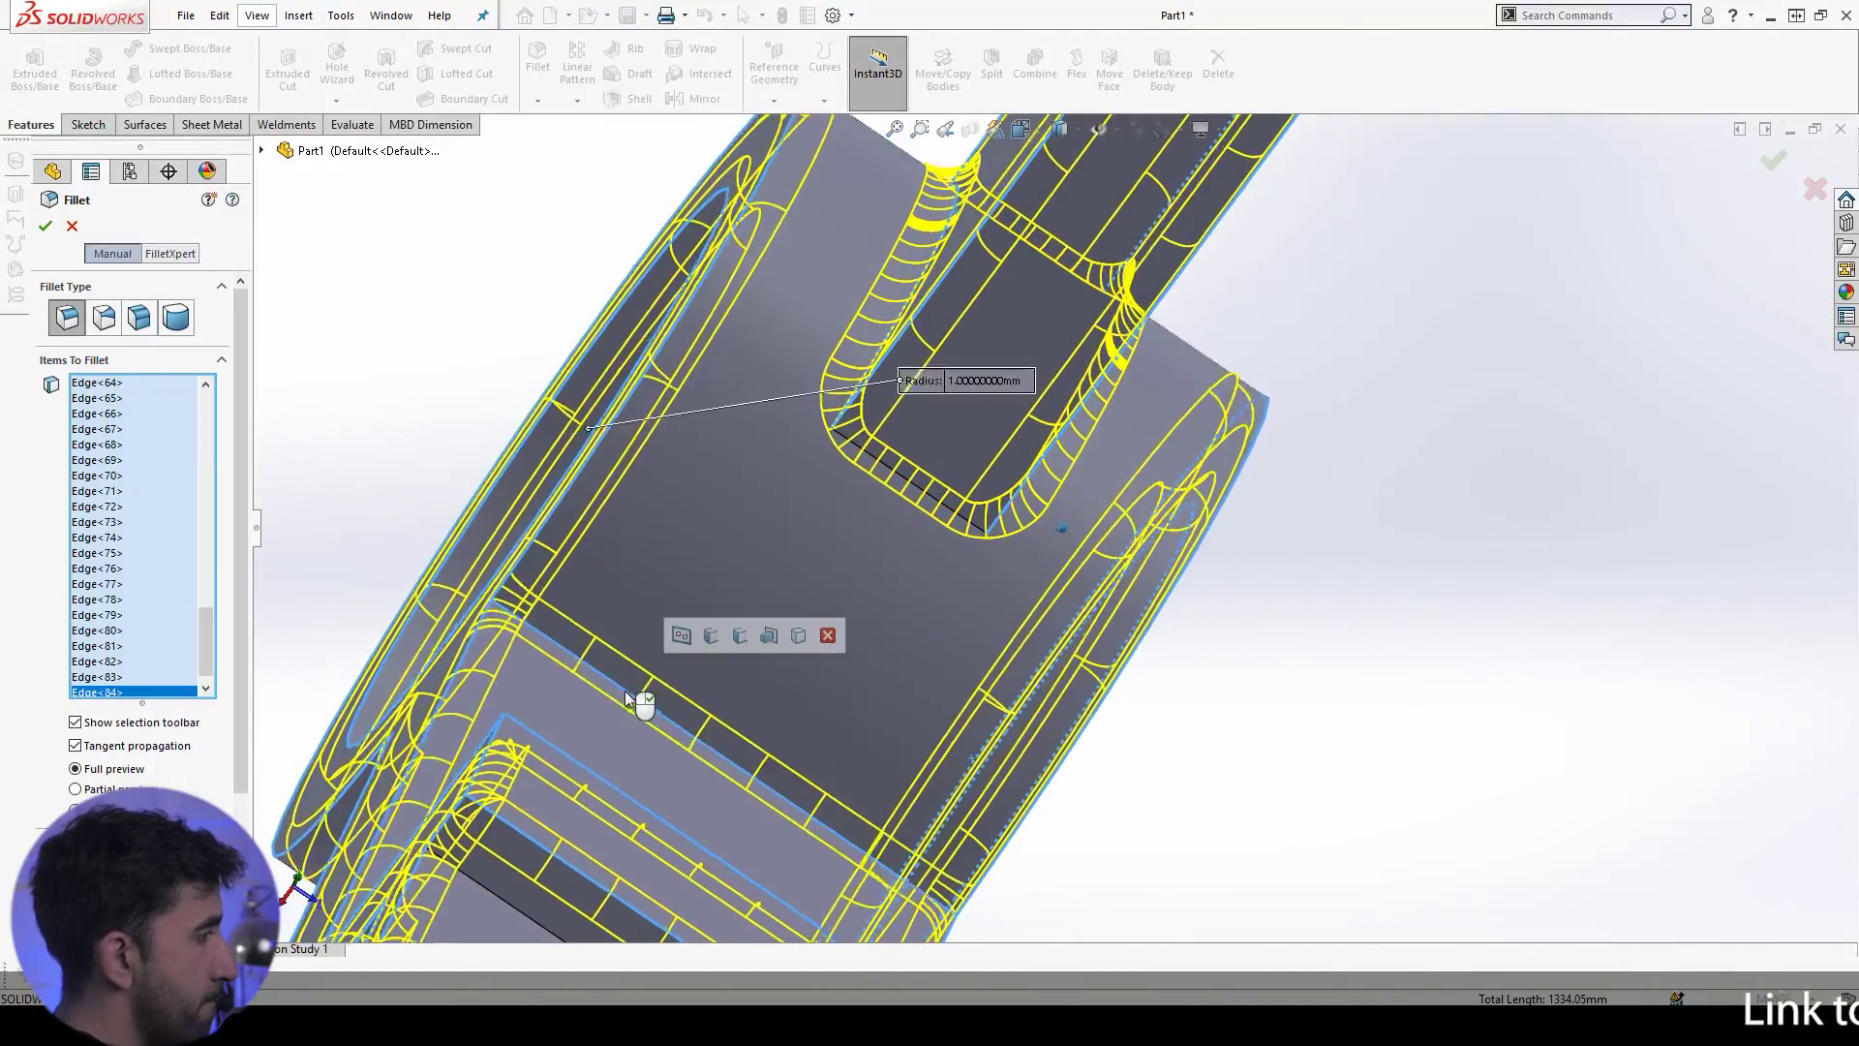
{"action": "middle_click_drag", "start_coordinate": [627, 699], "coordinate": [760, 687]}
{"action": "scroll", "coordinate": [760, 688], "scroll_direction": "down", "scroll_amount": 2}
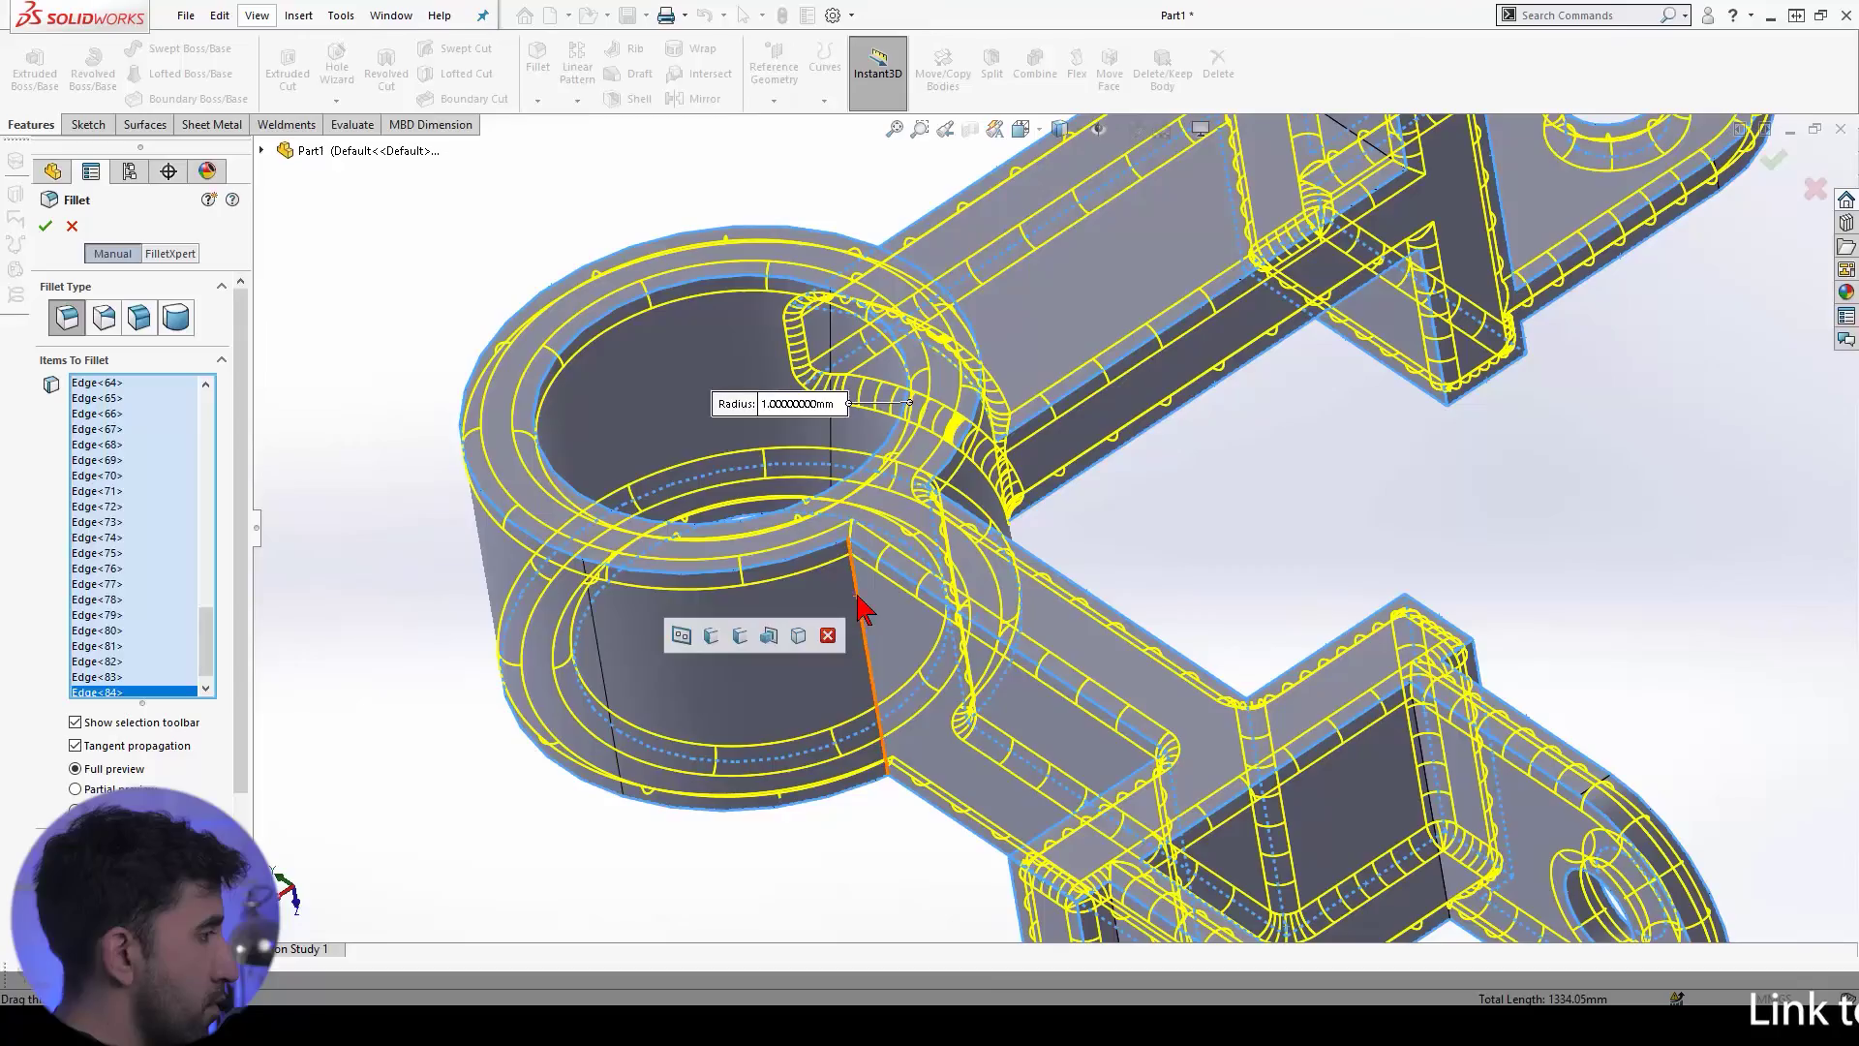
{"action": "left_click", "coordinate": [857, 594]}
{"action": "middle_click_drag", "start_coordinate": [856, 594], "coordinate": [1068, 225]}
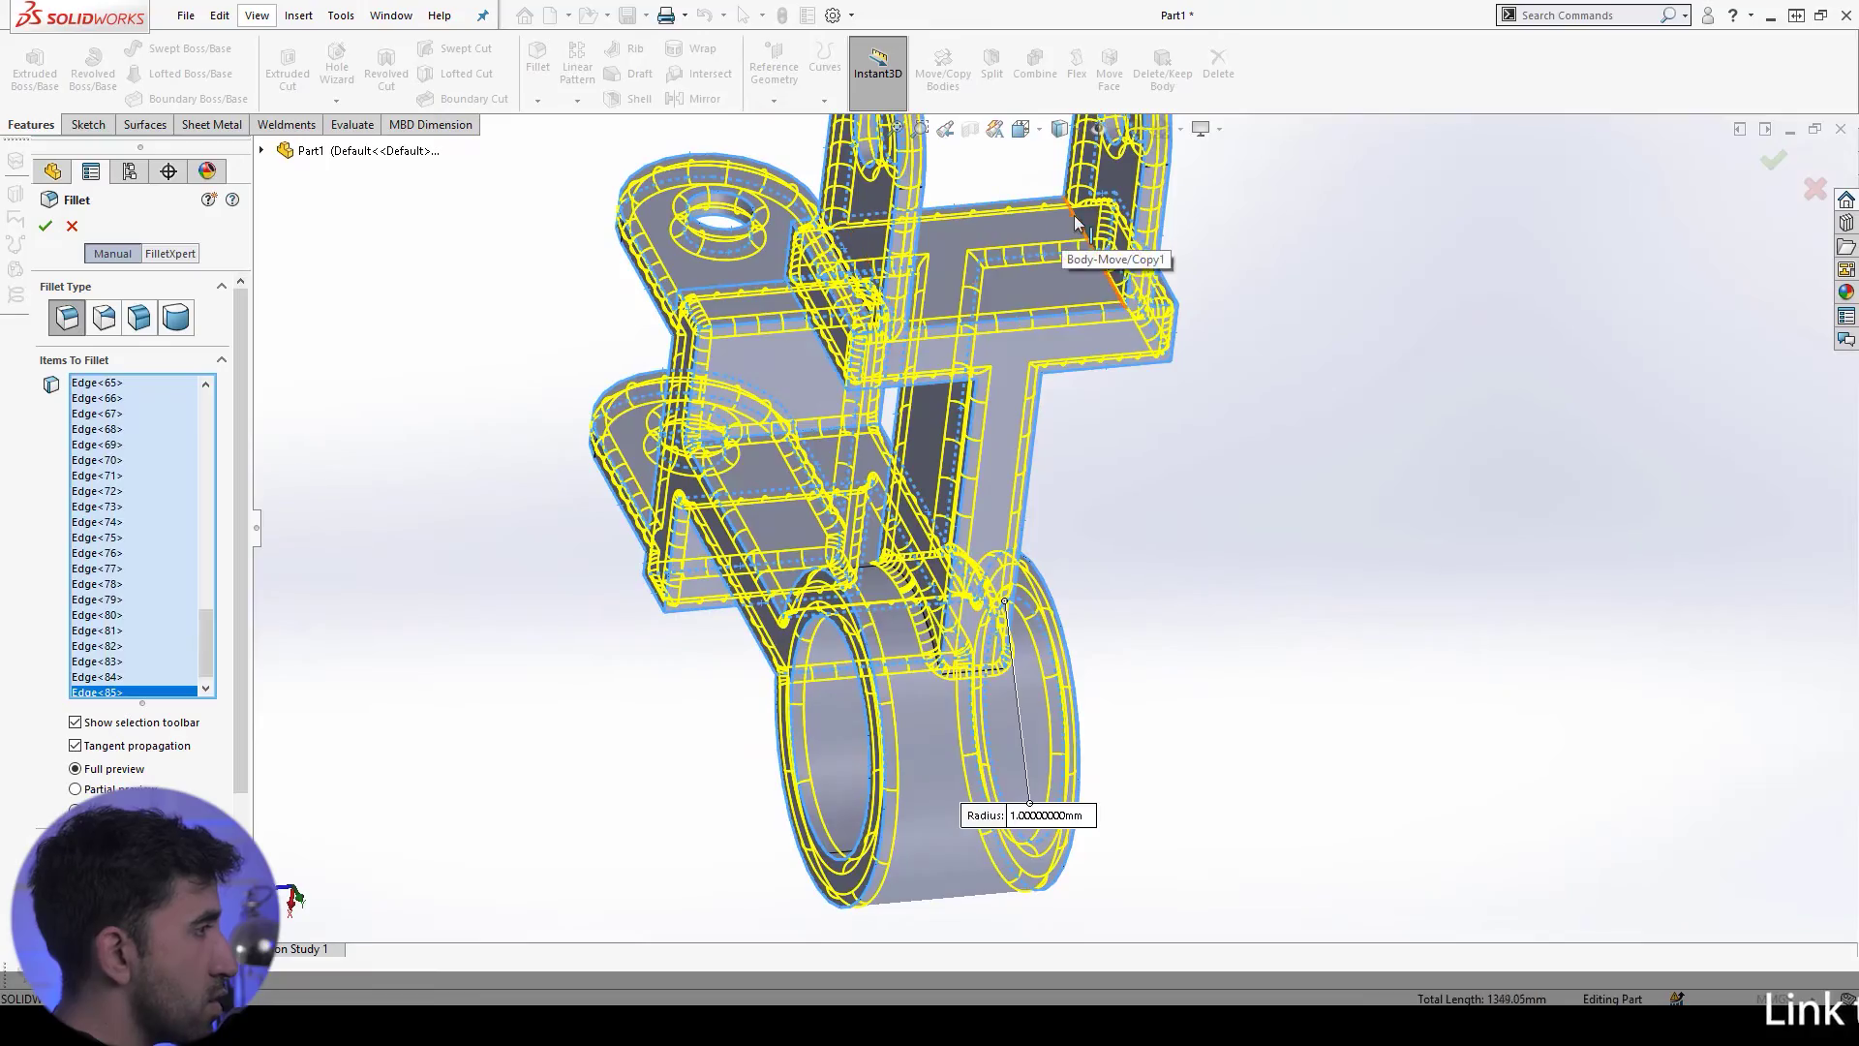
{"action": "left_click", "coordinate": [1074, 222]}
{"action": "middle_click_drag", "start_coordinate": [906, 280], "coordinate": [374, 319]}
{"action": "scroll", "coordinate": [1052, 362], "scroll_direction": "up", "scroll_amount": 3}
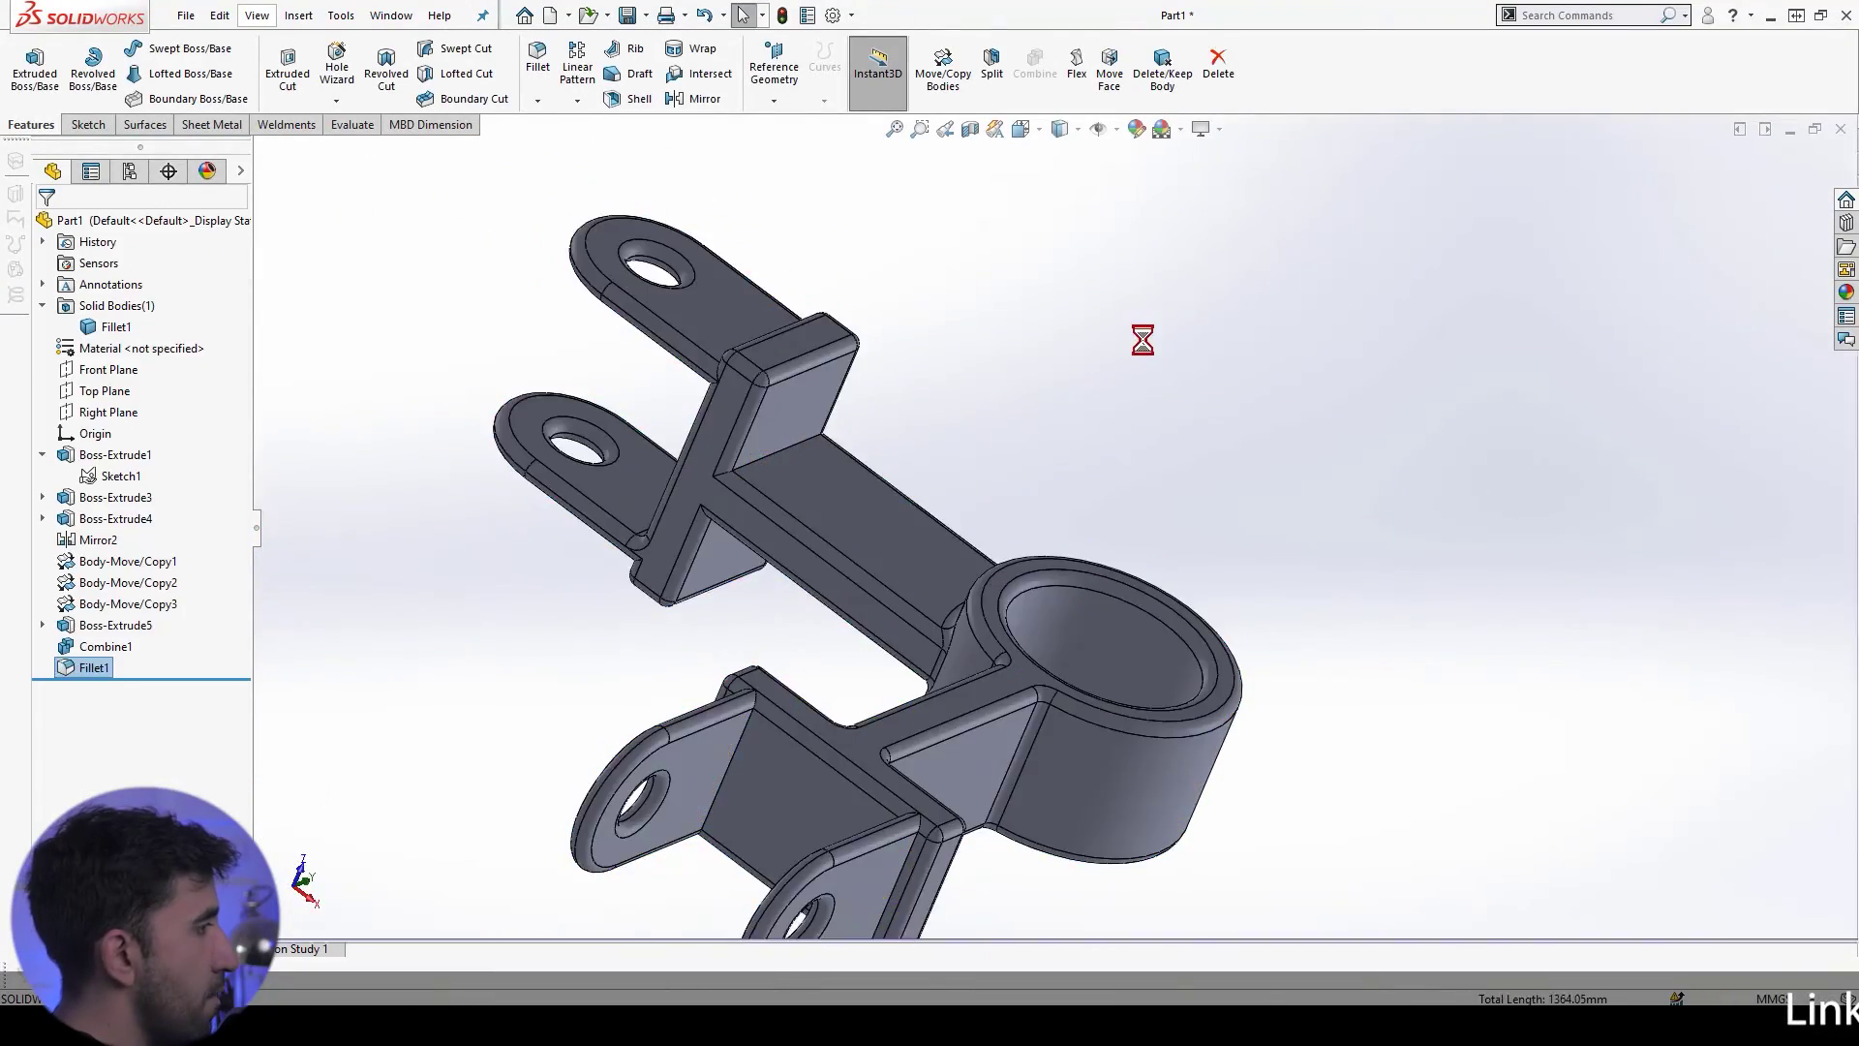
{"action": "middle_click_drag", "start_coordinate": [1141, 340], "coordinate": [1114, 568]}
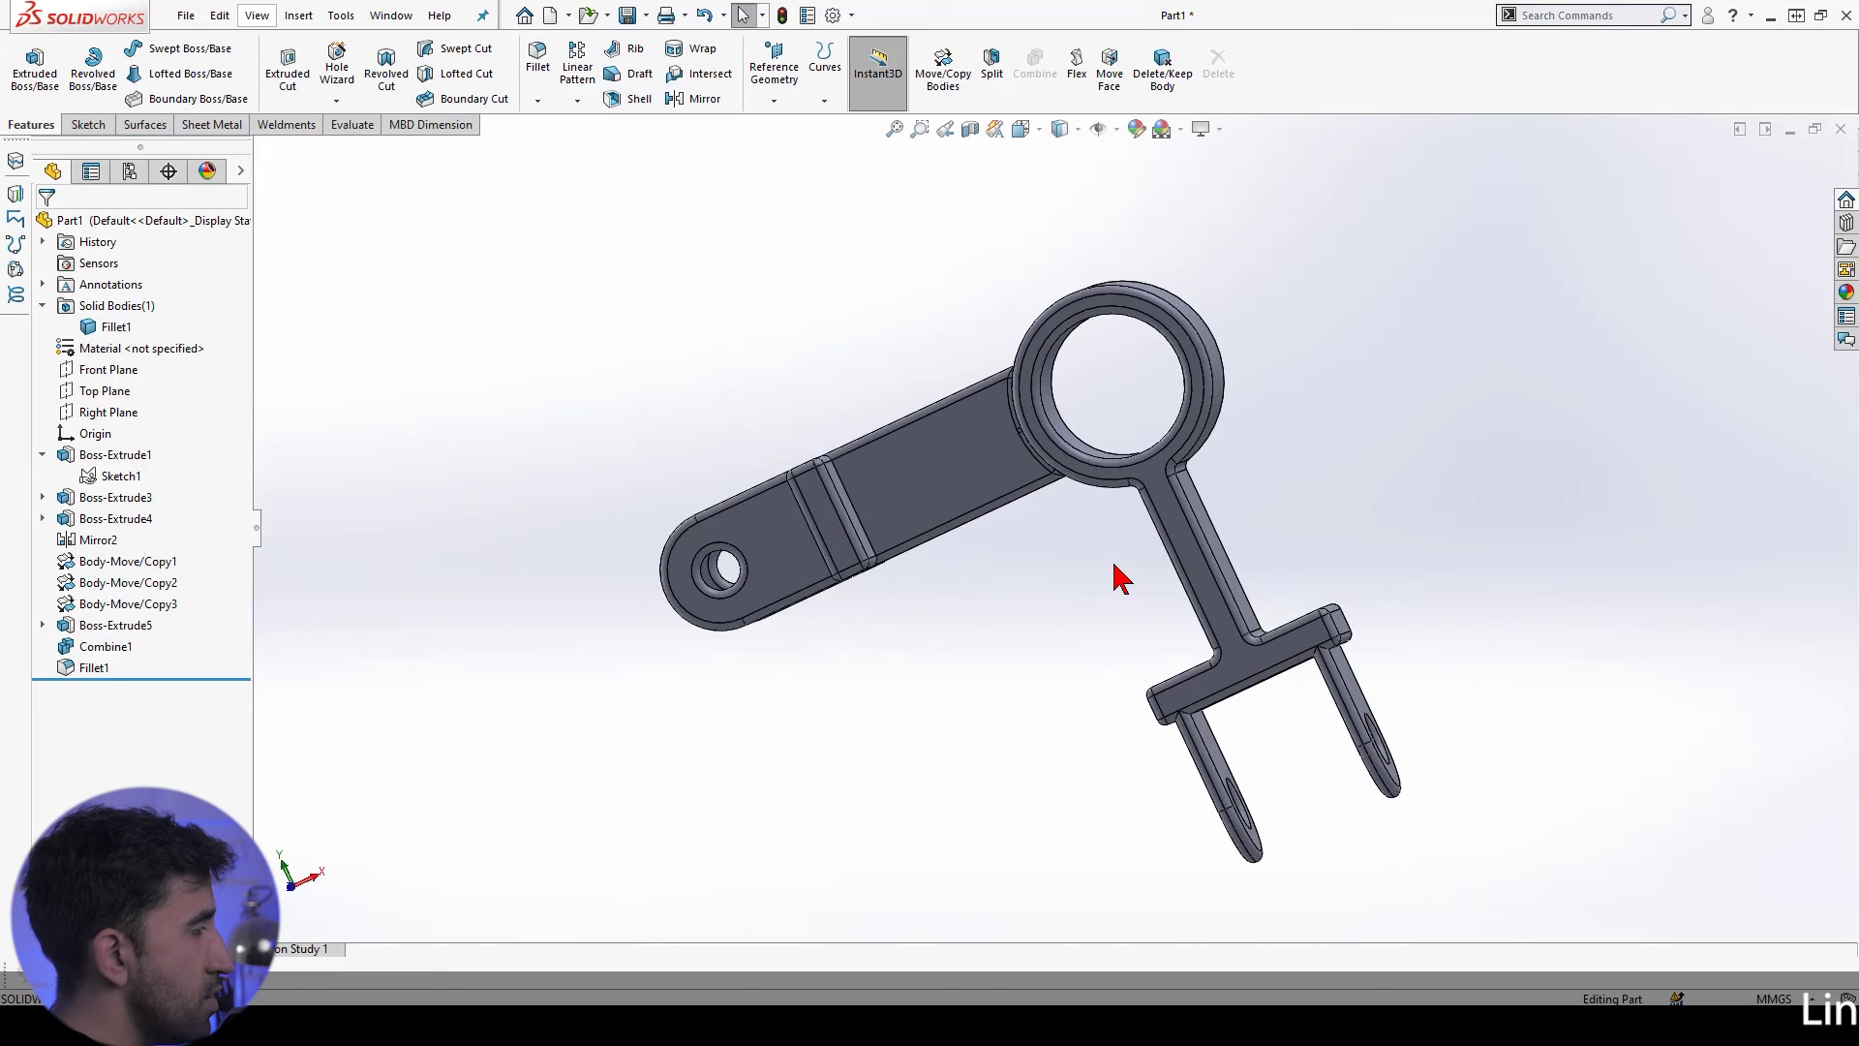
{"action": "key", "text": "alt+Tab"}
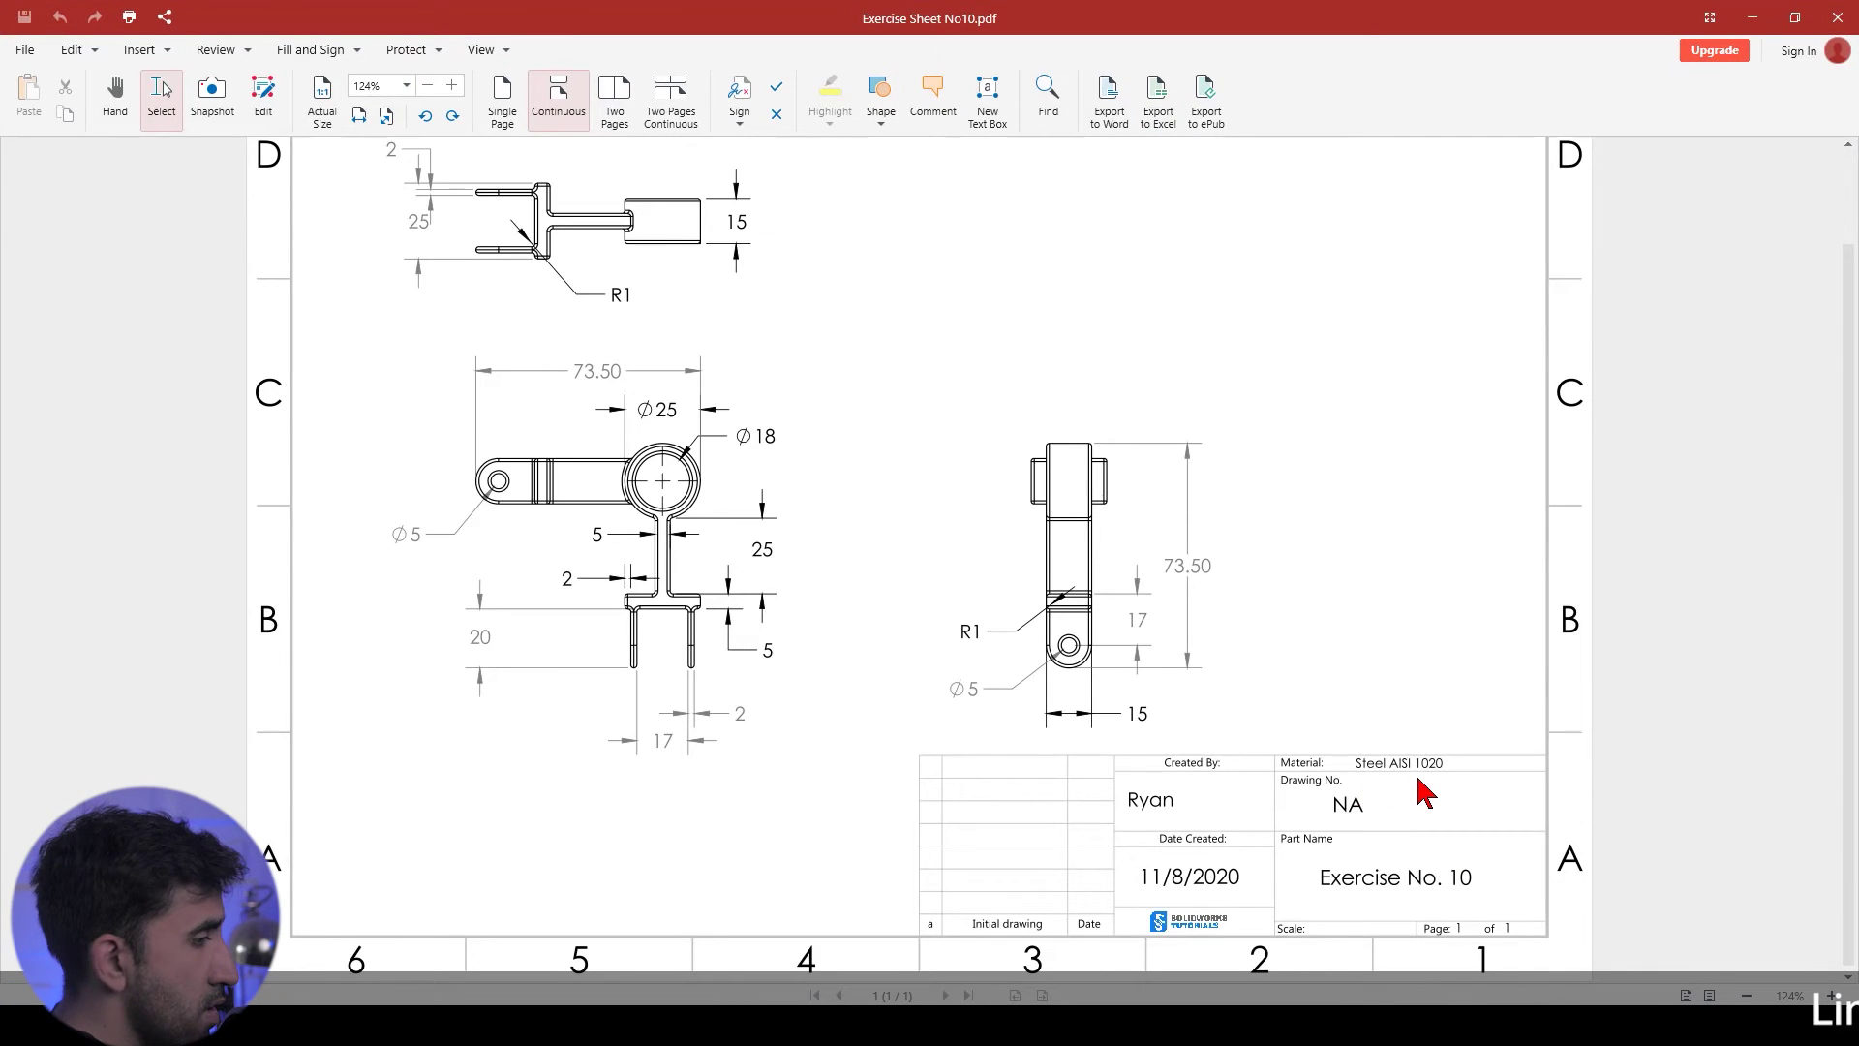
Step: Assign AISI 1020 from the steel materials to the bracket and apply it
{"action": "key", "text": "alt+Tab"}
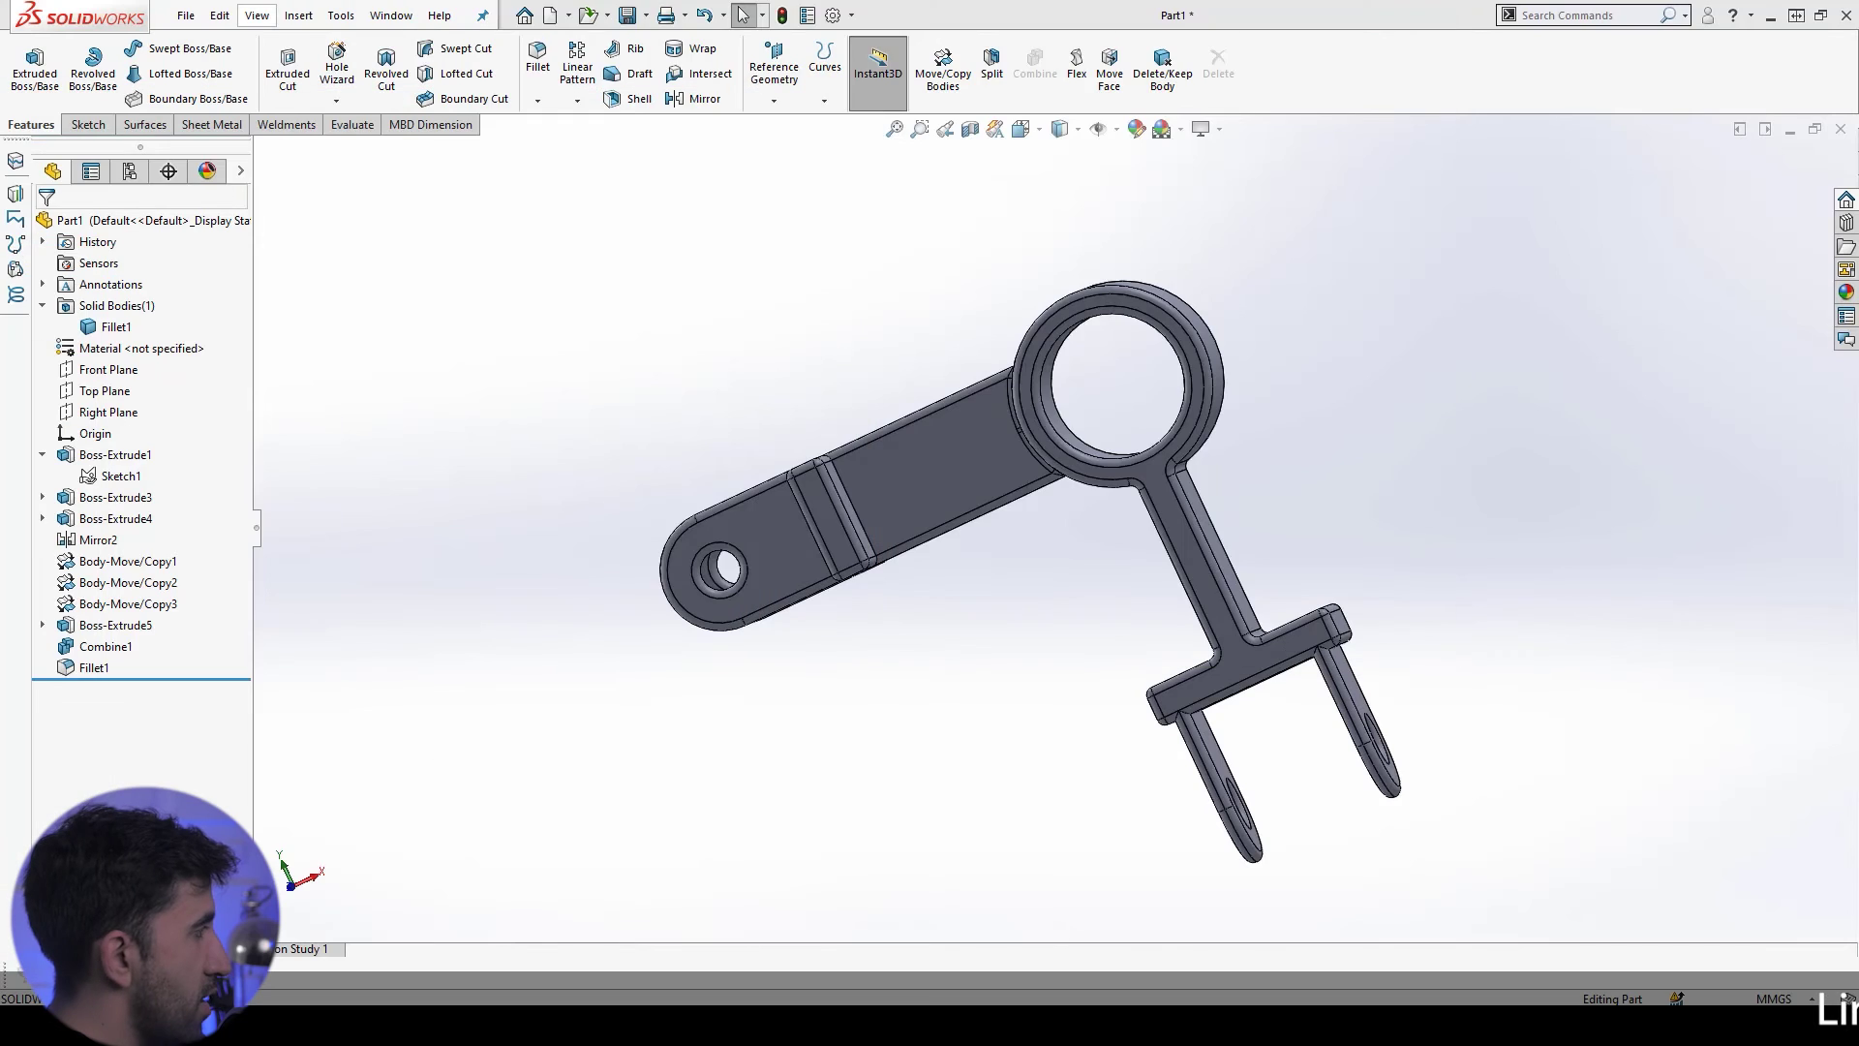
{"action": "right_click", "coordinate": [144, 351]}
{"action": "left_click", "coordinate": [174, 370]}
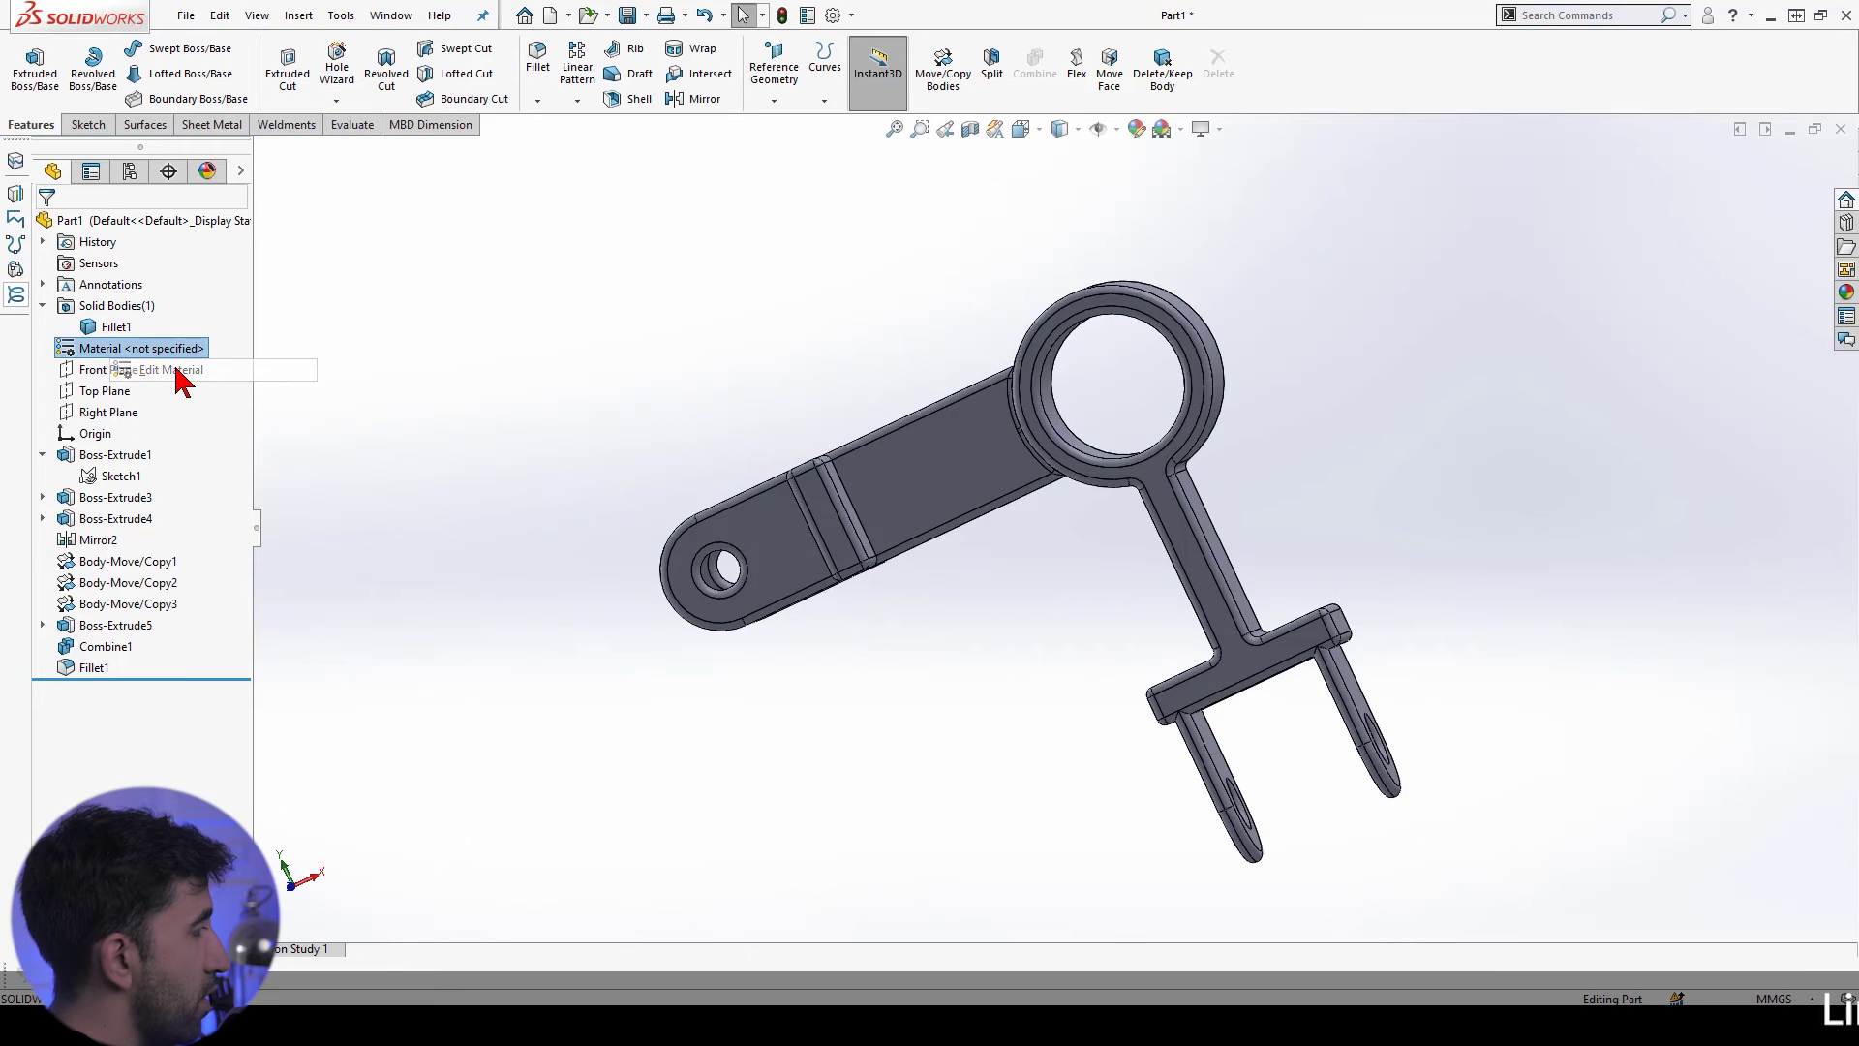
{"action": "left_click", "coordinate": [670, 462]}
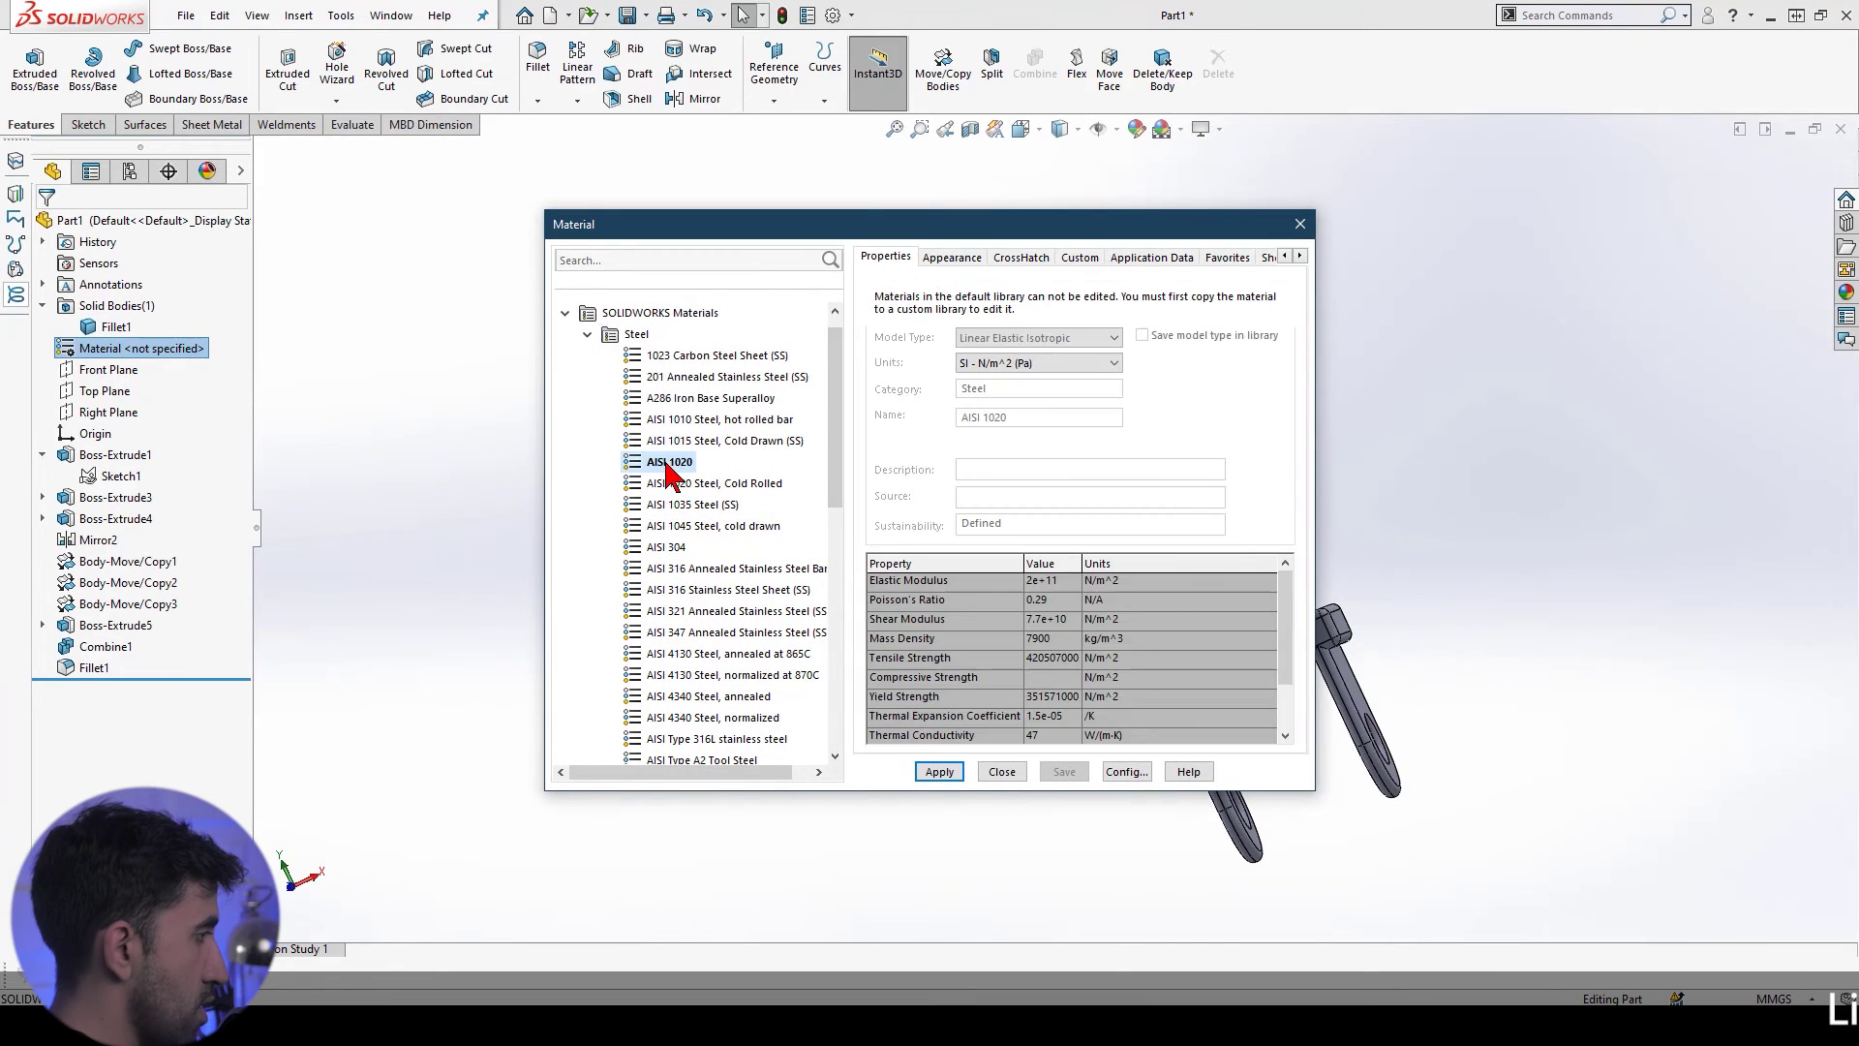
{"action": "left_click", "coordinate": [927, 773]}
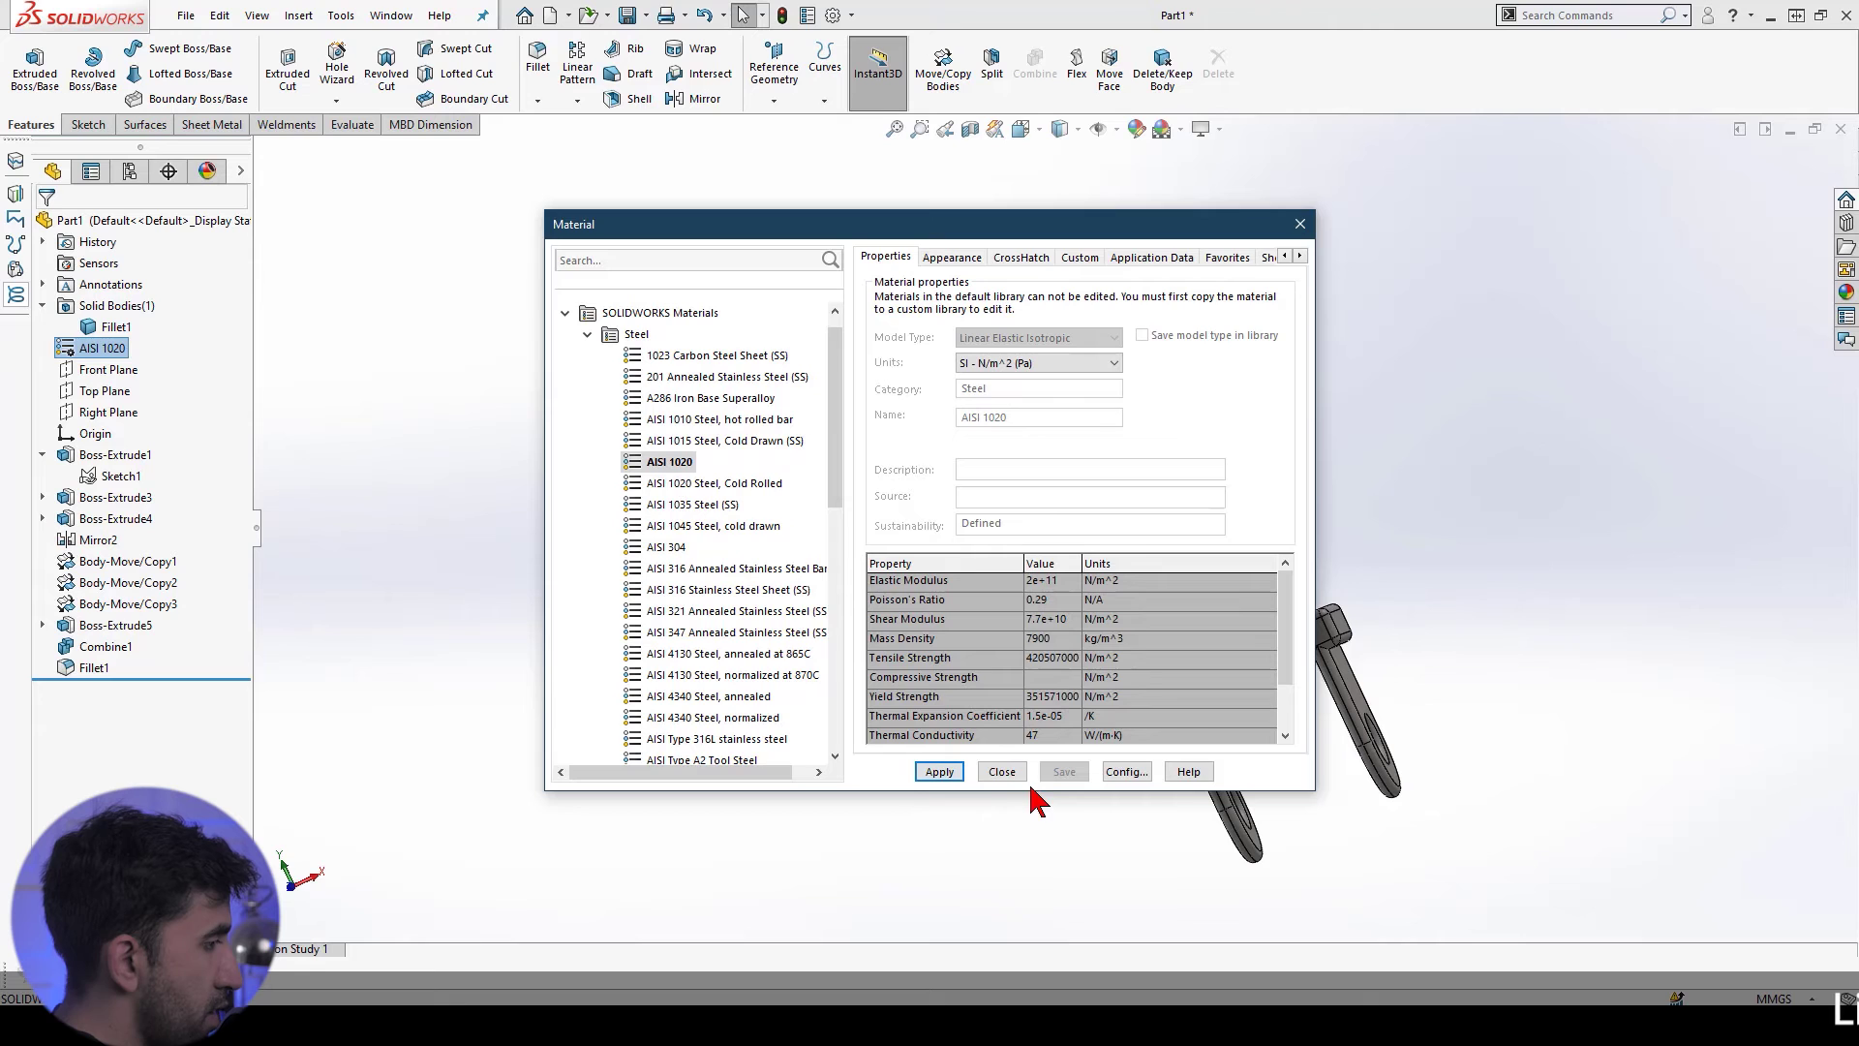
{"action": "left_click", "coordinate": [1003, 772]}
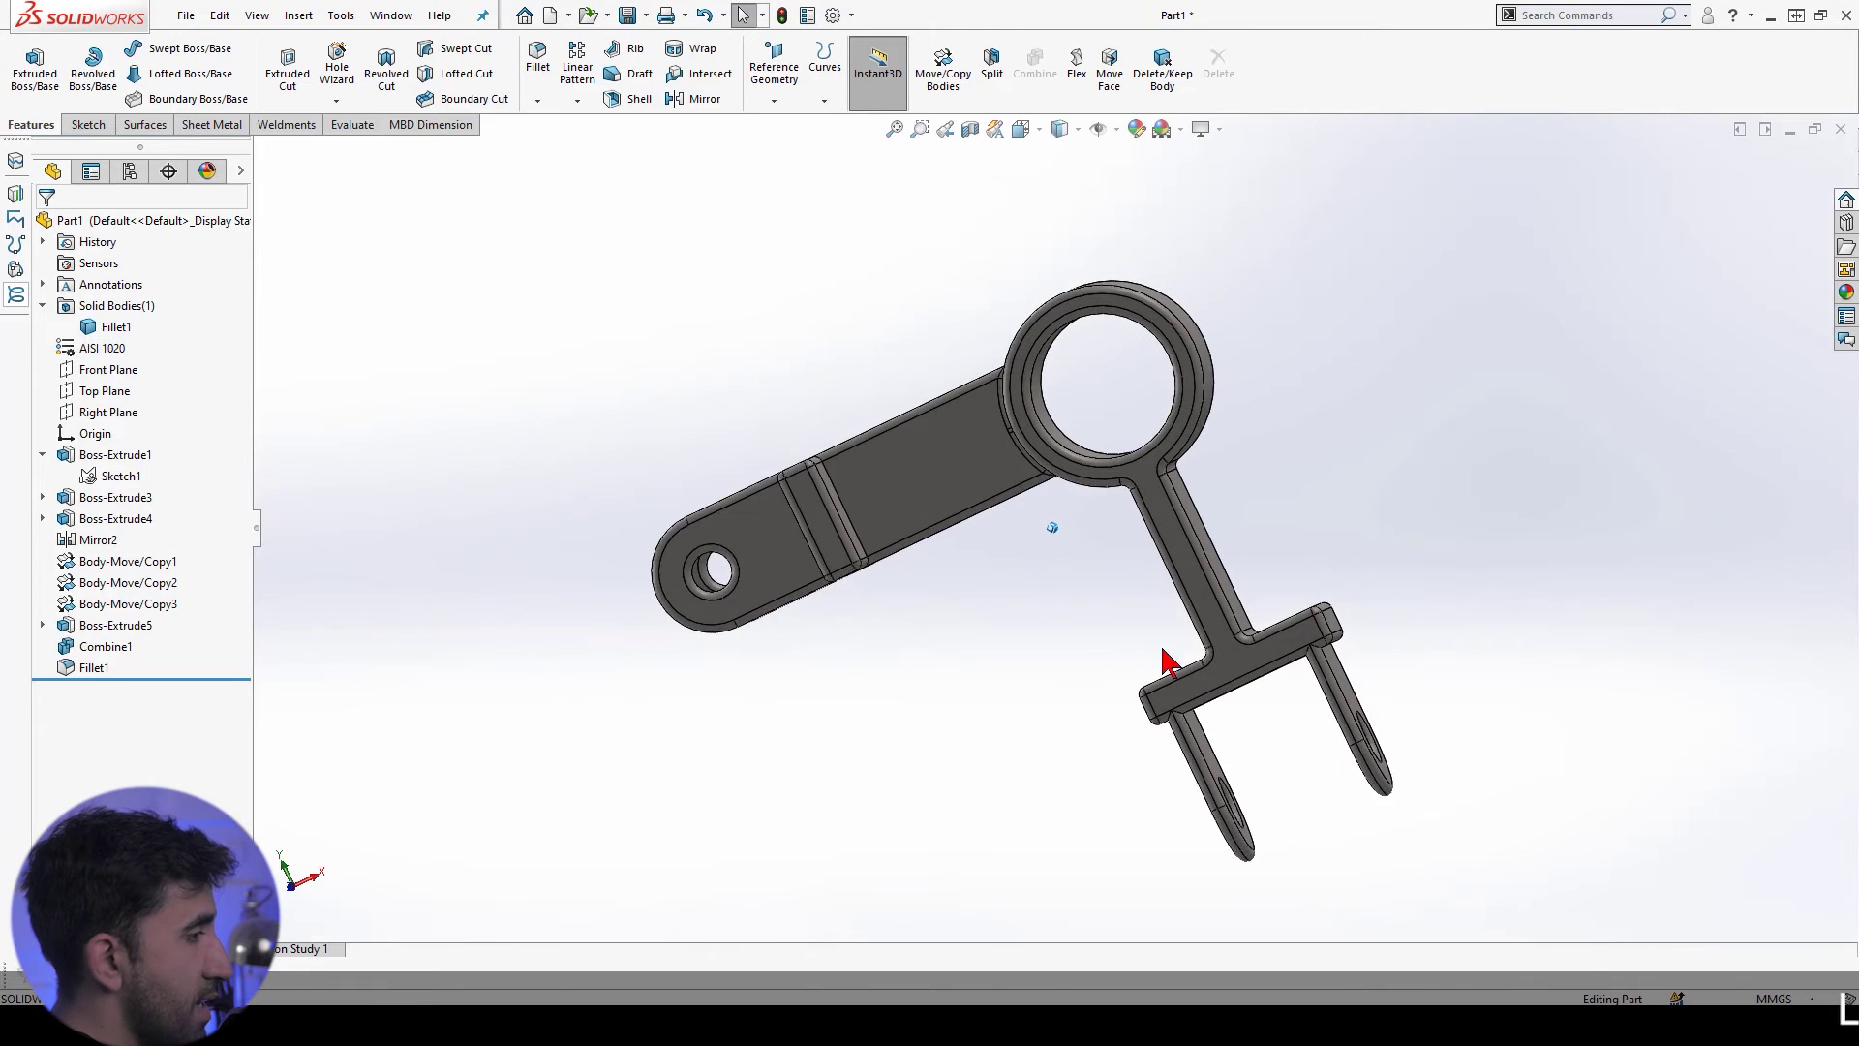
Step: Run Mass Properties on the rotated part and read the 100.01 g mass
{"action": "key", "text": "Right"}
{"action": "key", "text": "Right"}
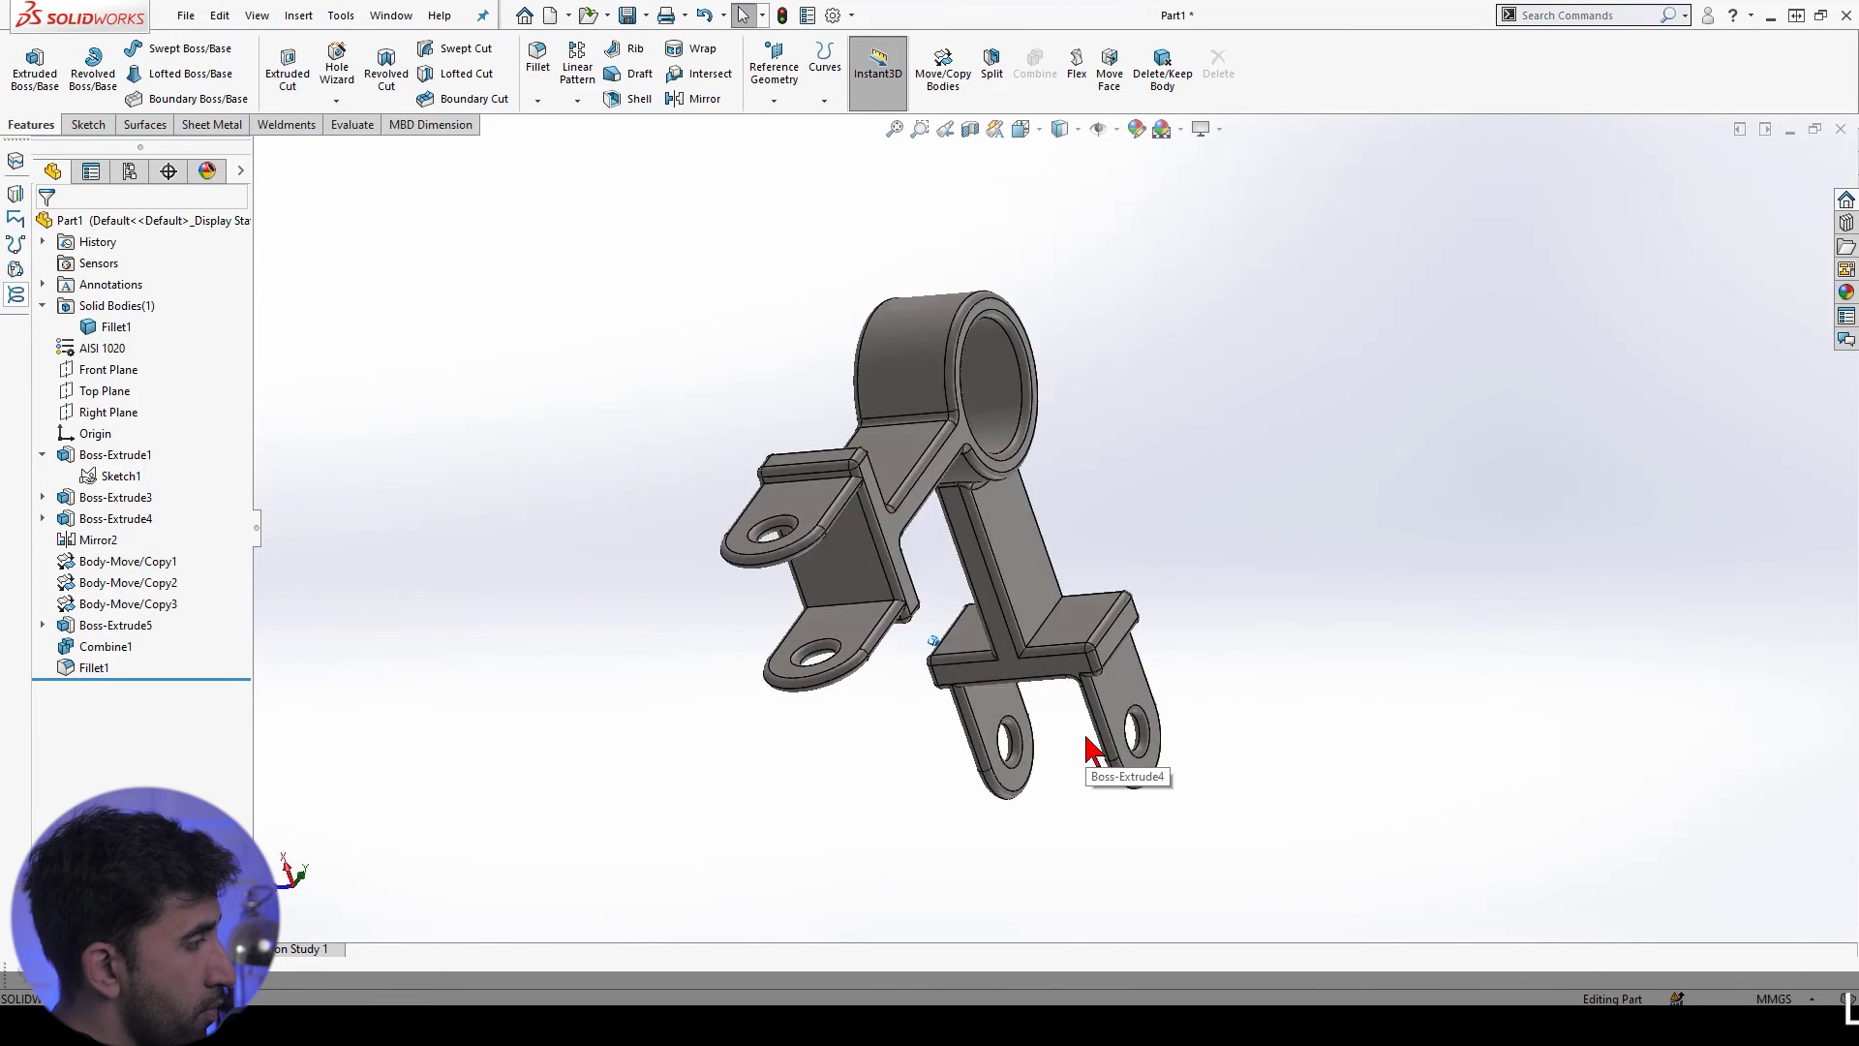
{"action": "key", "text": "Down"}
{"action": "key", "text": "Down"}
{"action": "key", "text": "Down"}
{"action": "key", "text": "Down"}
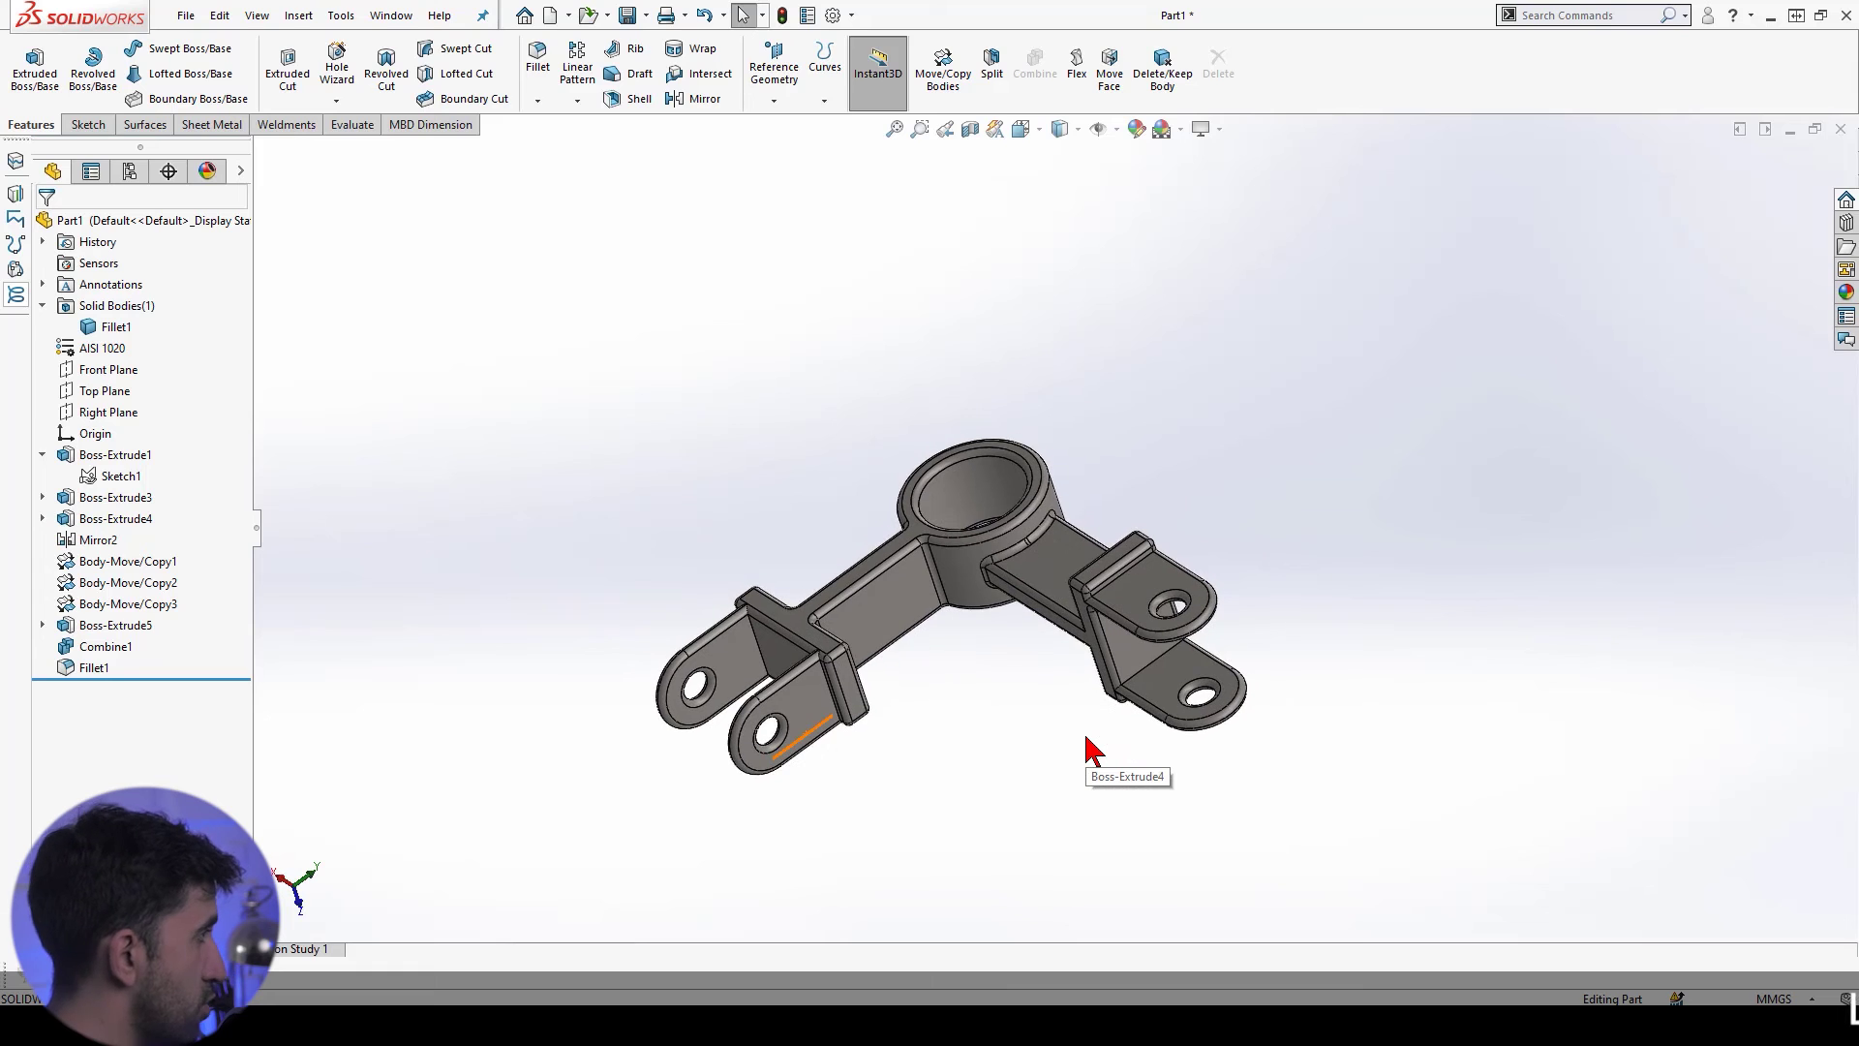
{"action": "left_click", "coordinate": [356, 124]}
{"action": "left_click", "coordinate": [250, 67]}
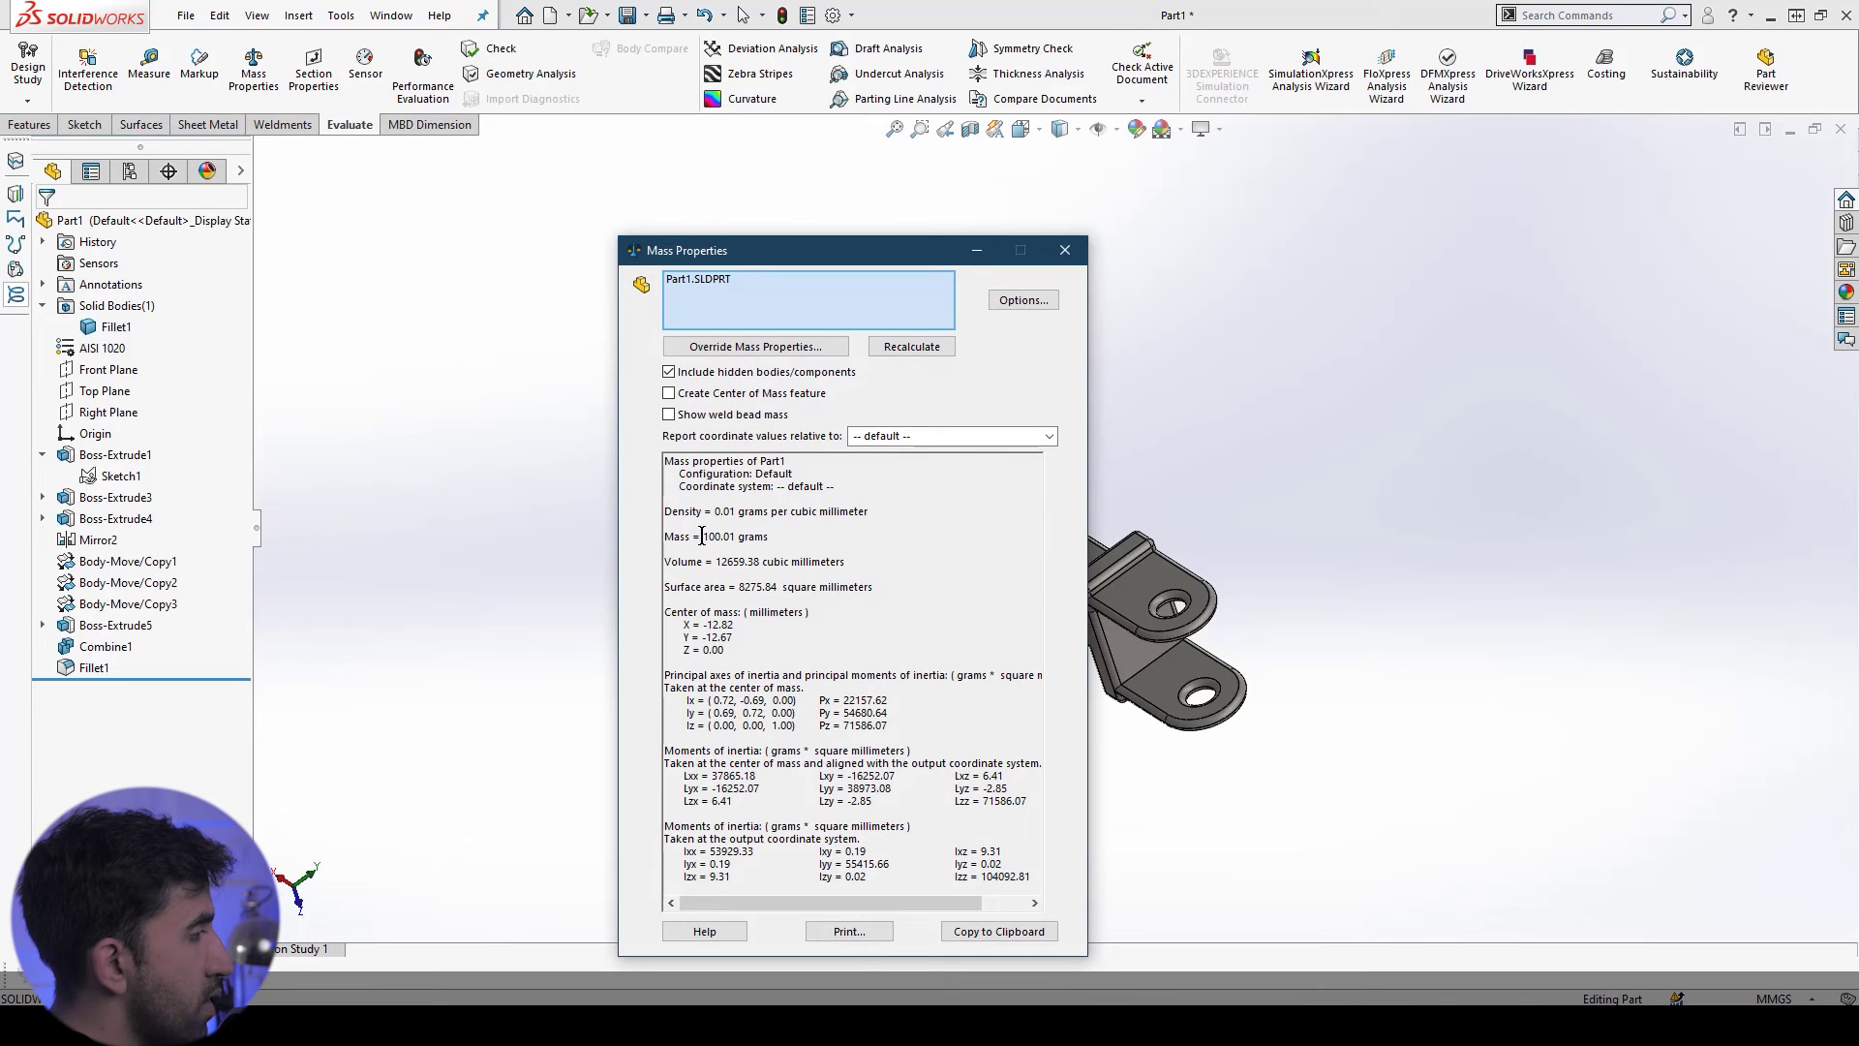
{"action": "left_click_drag", "start_coordinate": [702, 535], "coordinate": [784, 536]}
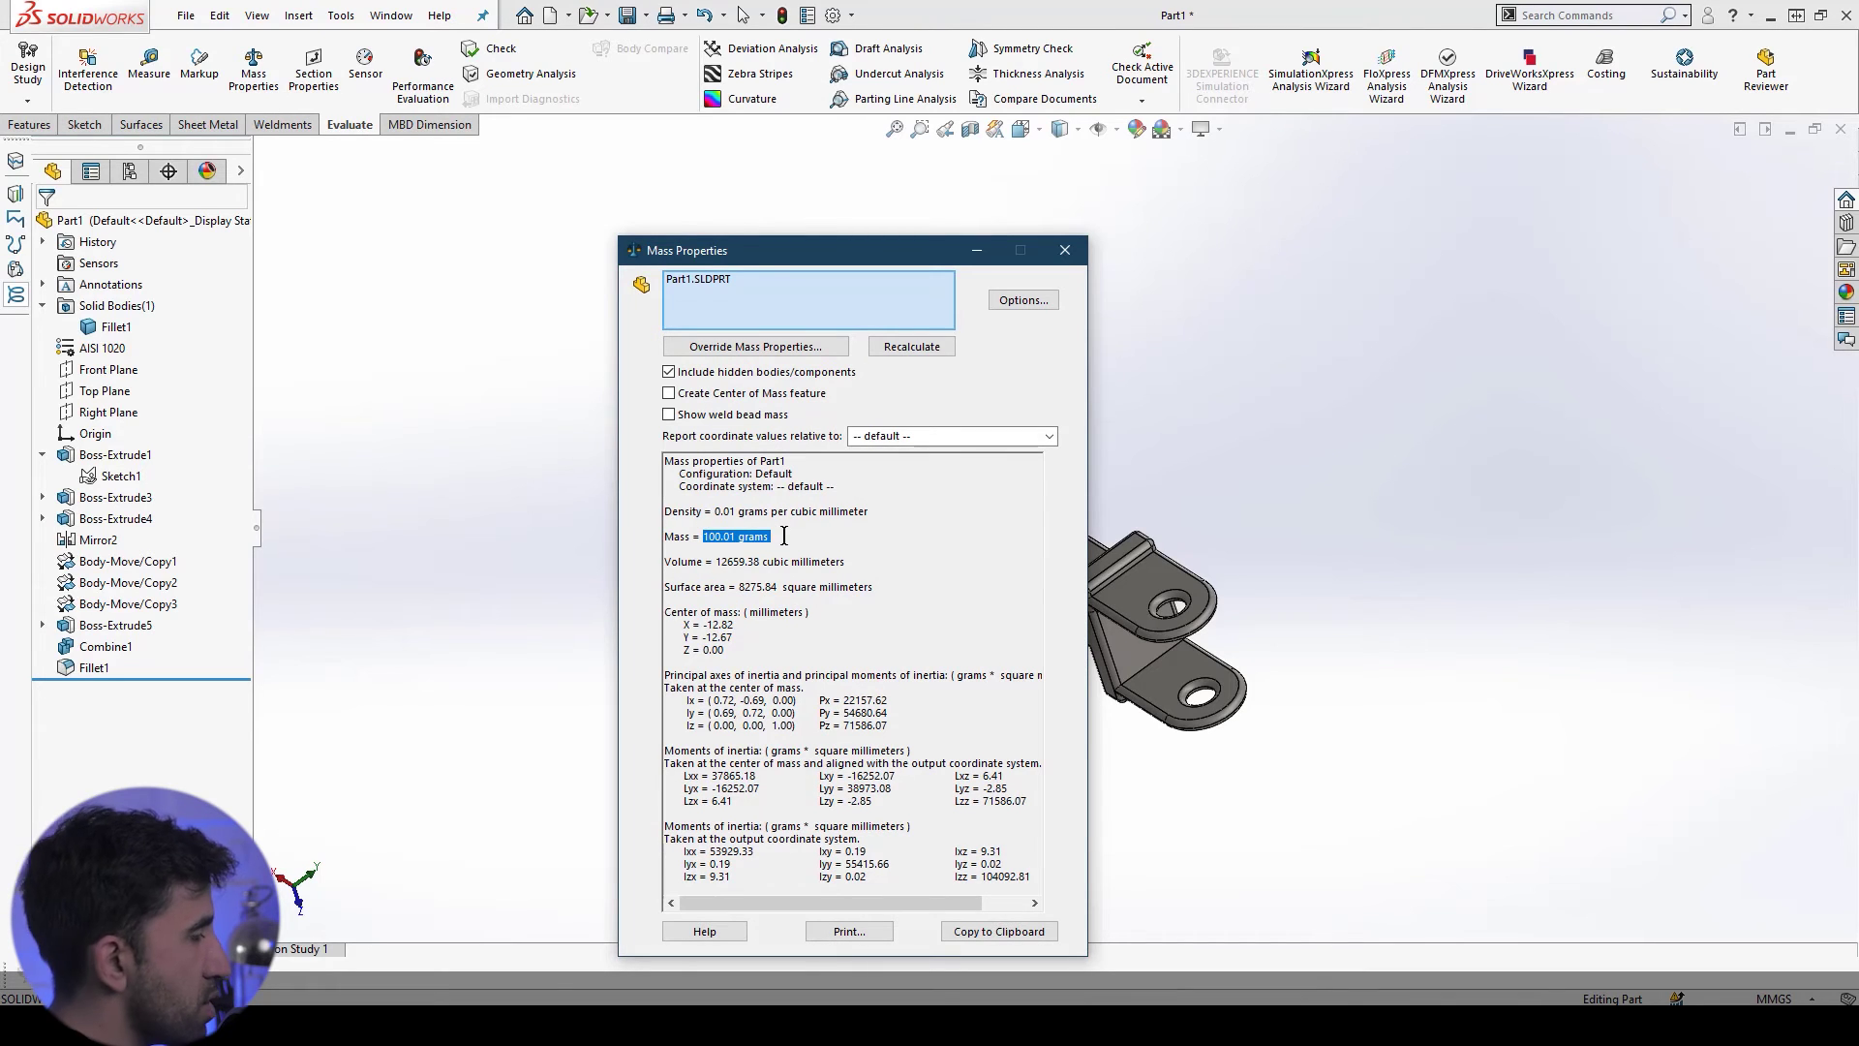
{"action": "left_click", "coordinate": [1065, 251]}
{"action": "middle_click_drag", "start_coordinate": [1089, 678], "coordinate": [1092, 687]}
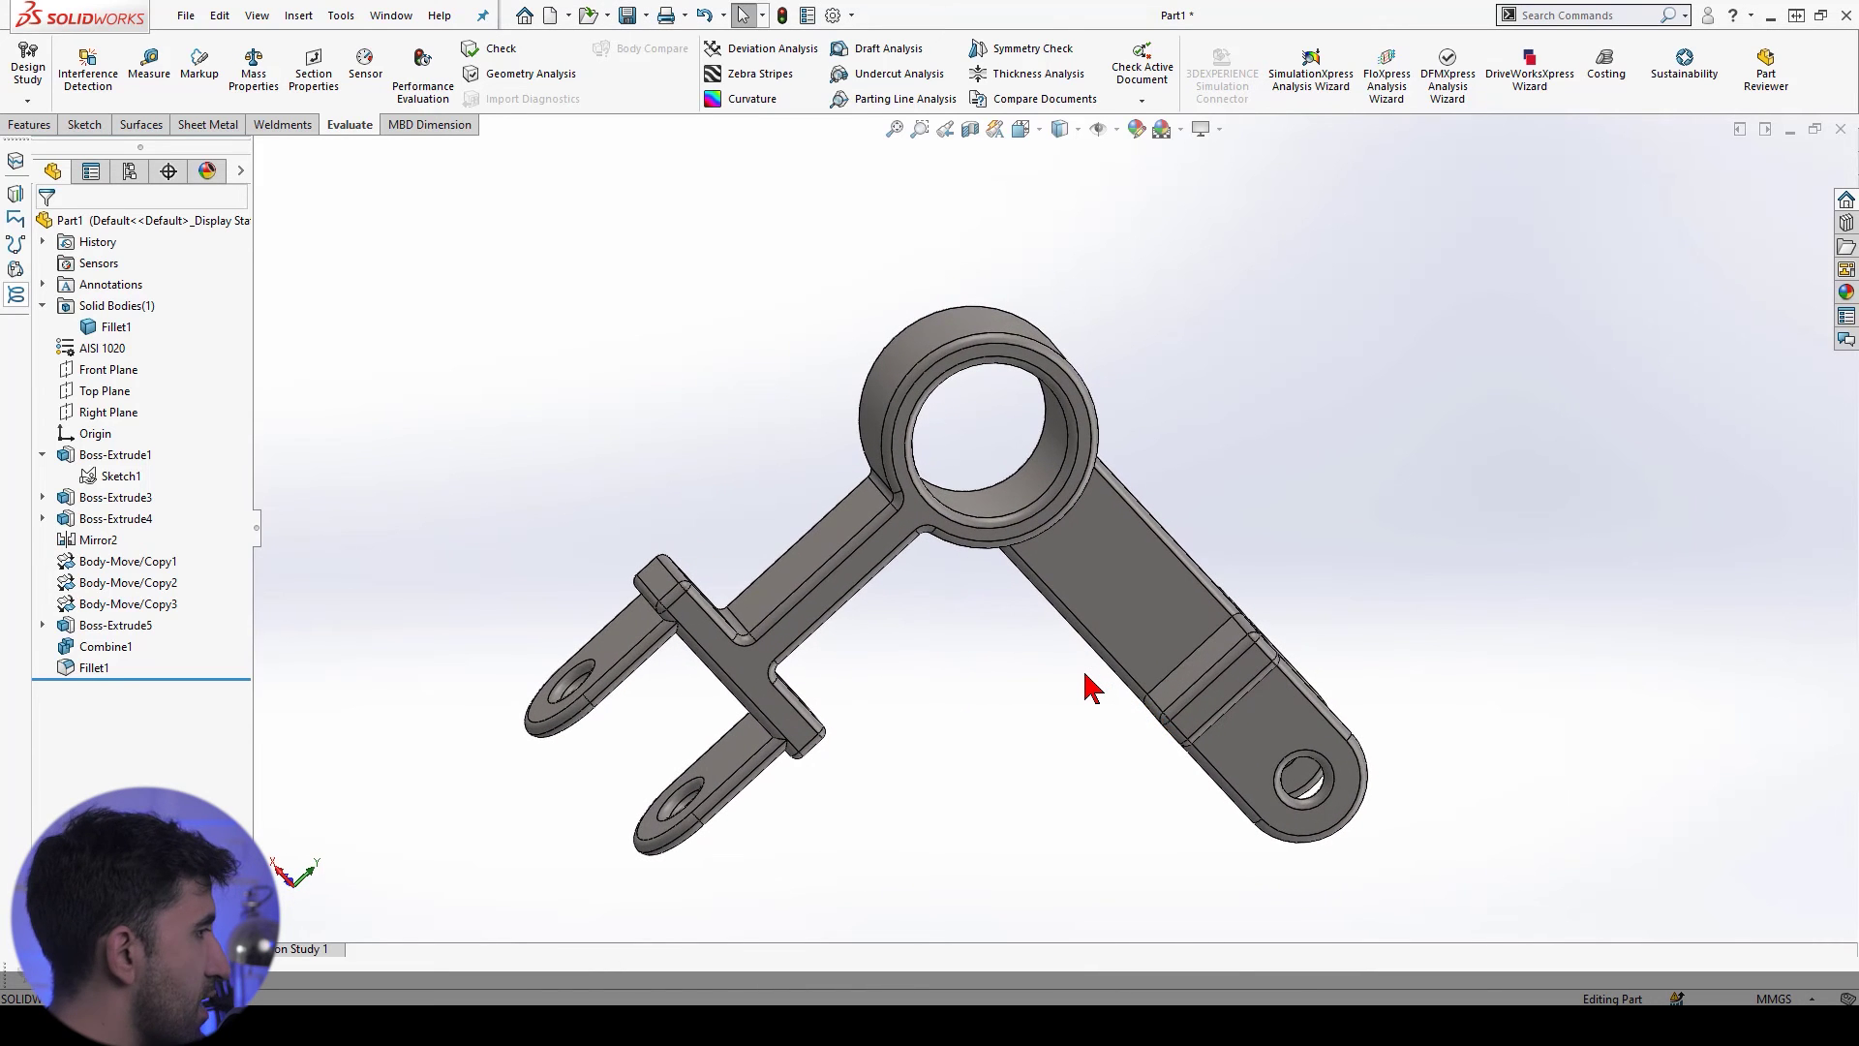